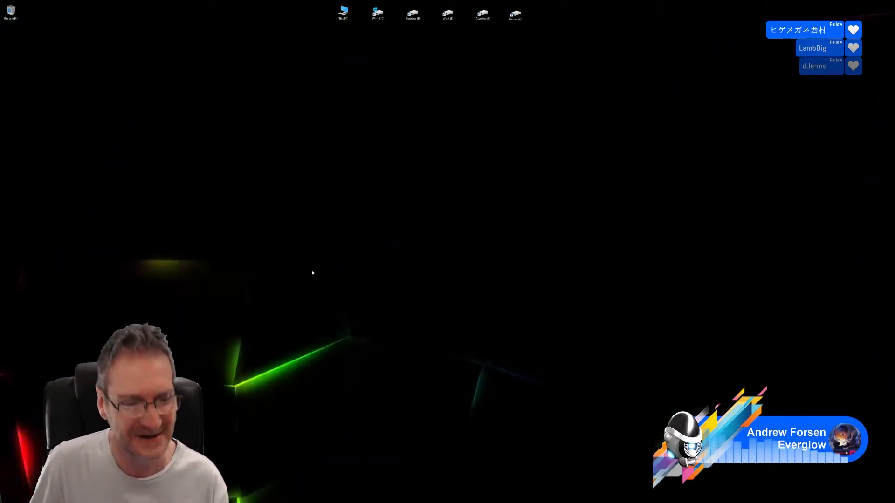
- Switch to 3ds Max and examine the domed gazebo, its mosaic terraces and lion-topped pillars from several angles
{"action": "key", "text": "alt+Tab"}
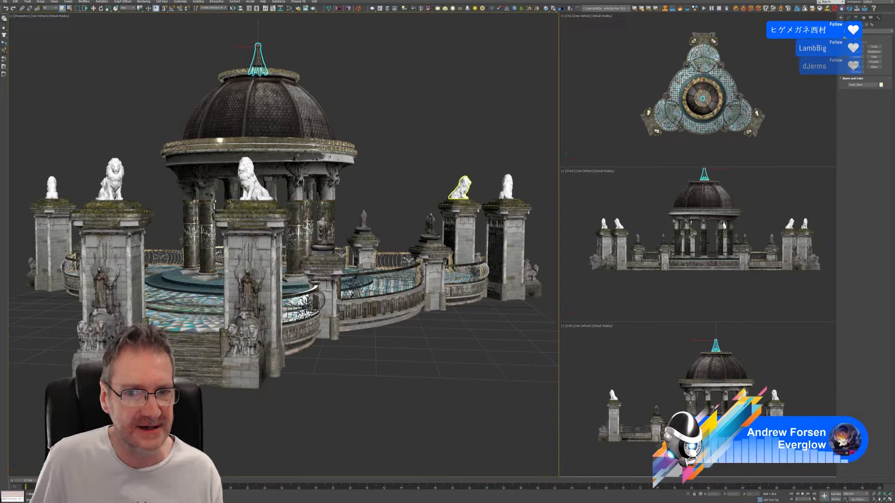
{"action": "mouse_move", "coordinate": [419, 149]}
{"action": "middle_mouse_down", "text": "alt"}
{"action": "mouse_move", "coordinate": [429, 162]}
{"action": "mouse_move", "coordinate": [417, 162]}
{"action": "middle_mouse_up", "text": "alt"}
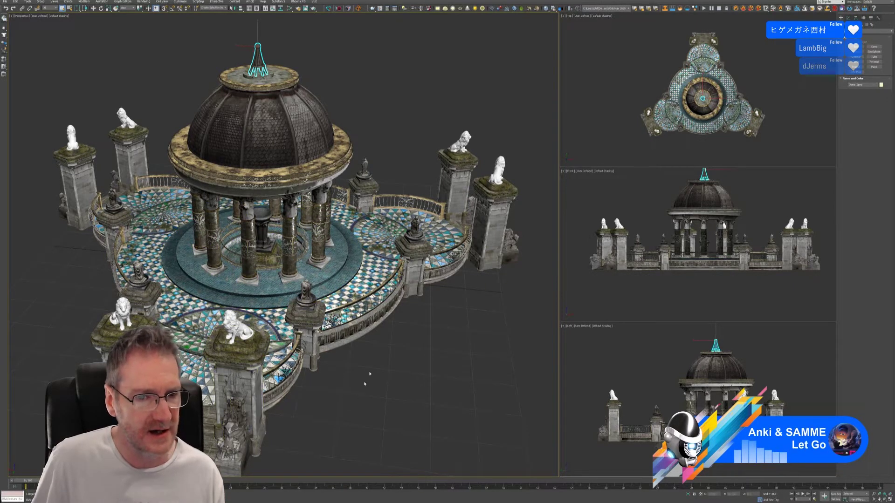
{"action": "middle_click_drag", "start_coordinate": [372, 370], "coordinate": [372, 378], "text": "alt"}
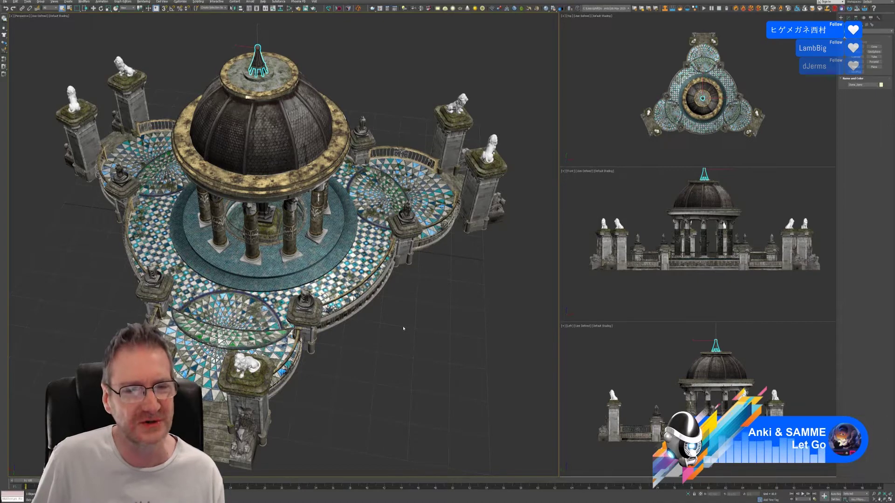
{"action": "mouse_move", "coordinate": [403, 329]}
{"action": "middle_mouse_down", "text": "alt"}
{"action": "mouse_move", "coordinate": [433, 323]}
{"action": "mouse_move", "coordinate": [403, 319]}
{"action": "mouse_move", "coordinate": [415, 321]}
{"action": "mouse_move", "coordinate": [409, 331]}
{"action": "mouse_move", "coordinate": [407, 309]}
{"action": "mouse_move", "coordinate": [363, 308]}
{"action": "mouse_move", "coordinate": [408, 318]}
{"action": "middle_mouse_up", "text": "alt"}
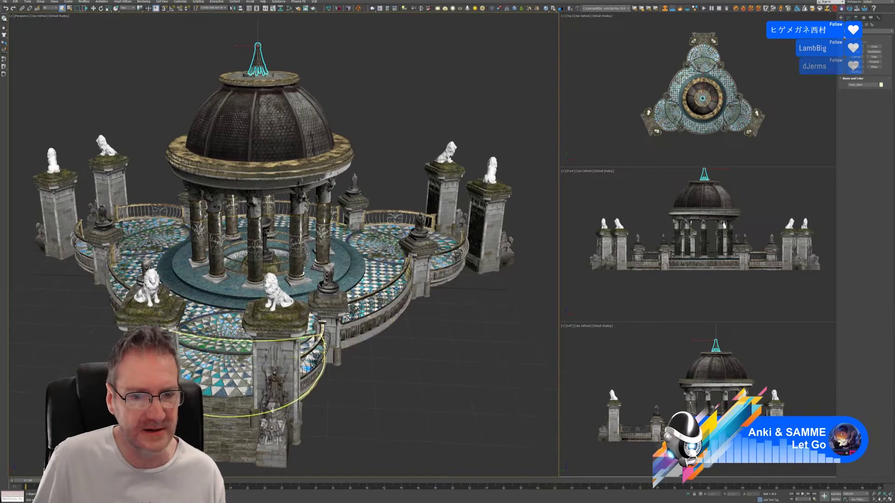
{"action": "mouse_move", "coordinate": [428, 336]}
{"action": "middle_mouse_down", "text": "alt"}
{"action": "mouse_move", "coordinate": [428, 346]}
{"action": "mouse_move", "coordinate": [429, 331]}
{"action": "mouse_move", "coordinate": [440, 329]}
{"action": "mouse_move", "coordinate": [429, 330]}
{"action": "middle_mouse_up", "text": "alt"}
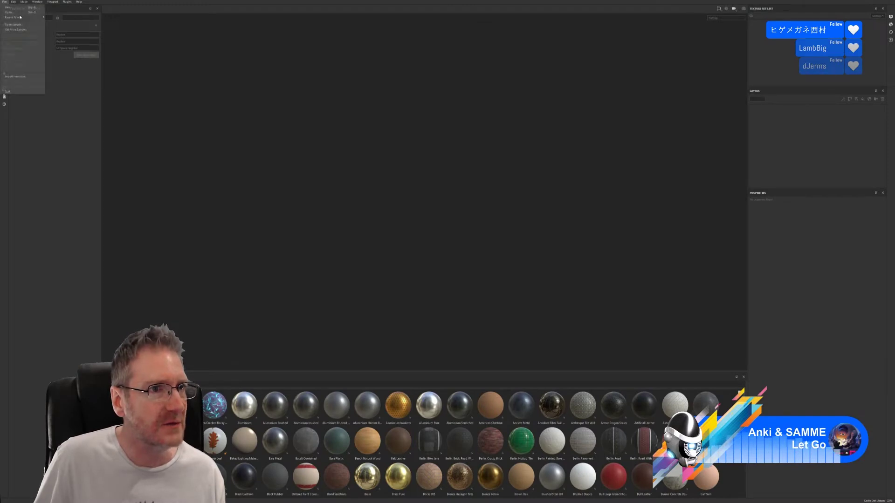
- Open the most recent project in Substance Painter and compare the ring mesh with its material folder hidden and shown
{"action": "mouse_move", "coordinate": [27, 19]}
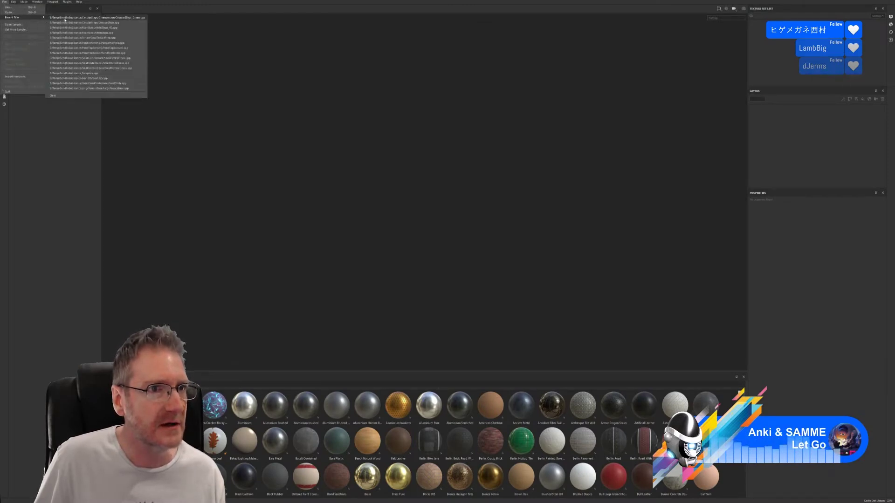
{"action": "left_click", "coordinate": [66, 17]}
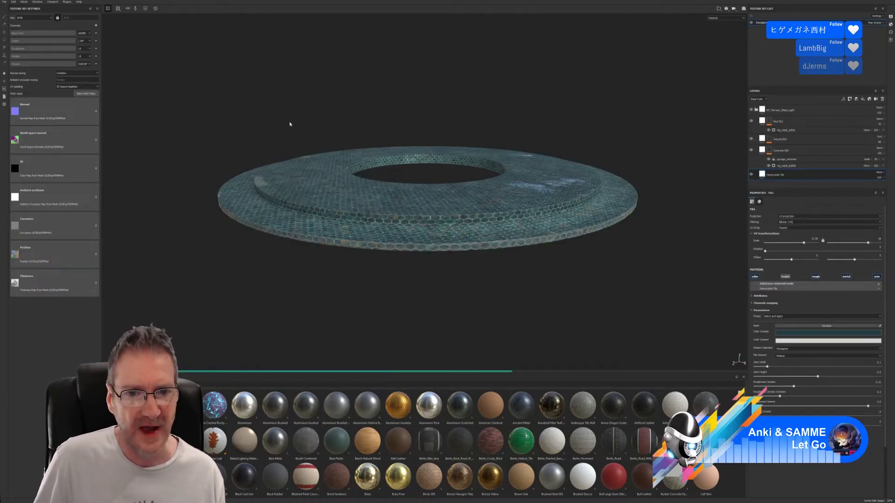
{"action": "left_click_drag", "start_coordinate": [290, 123], "coordinate": [343, 136], "text": "alt"}
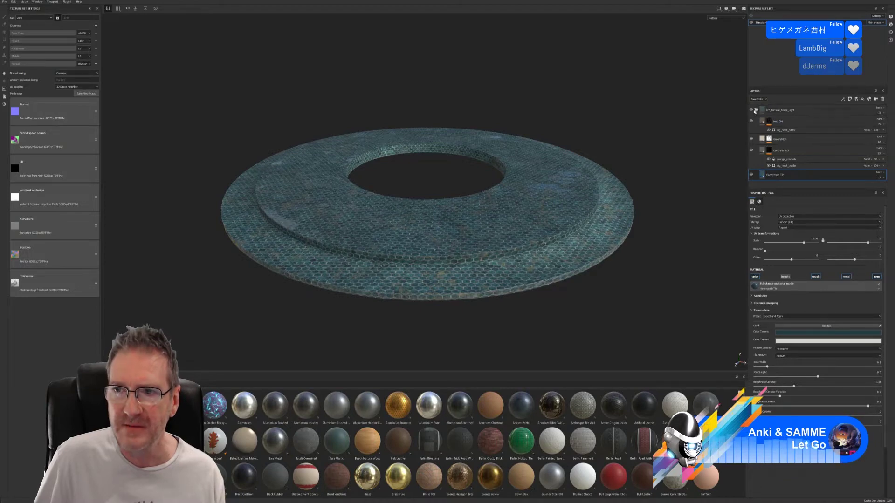
{"action": "left_click", "coordinate": [751, 111]}
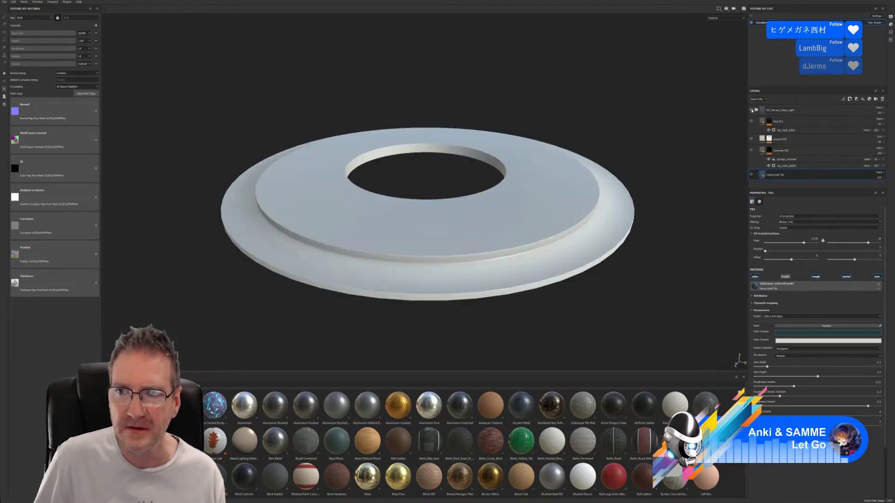
{"action": "left_click", "coordinate": [751, 111]}
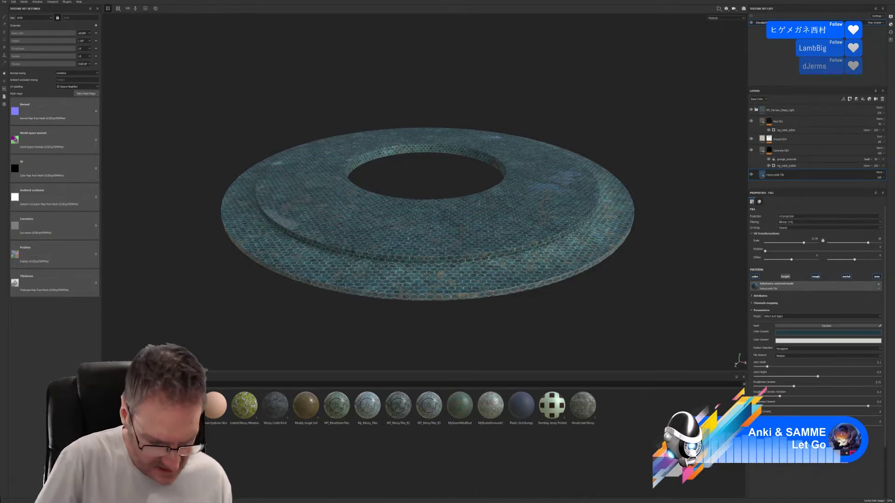
- Search the material shelf for "messy" and clear the search again
{"action": "type", "text": "messy"}
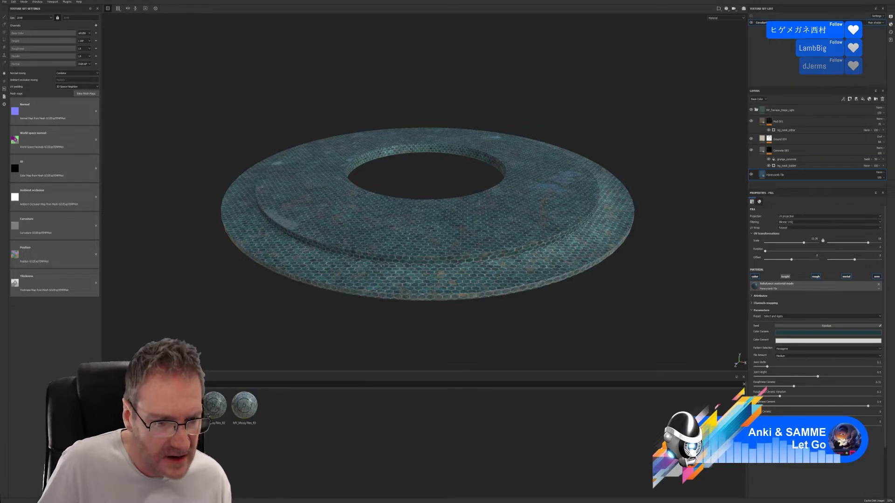
{"action": "key", "text": "BackSpace"}
{"action": "key", "text": "BackSpace"}
{"action": "key", "text": "BackSpace"}
{"action": "key", "text": "BackSpace"}
{"action": "key", "text": "BackSpace"}
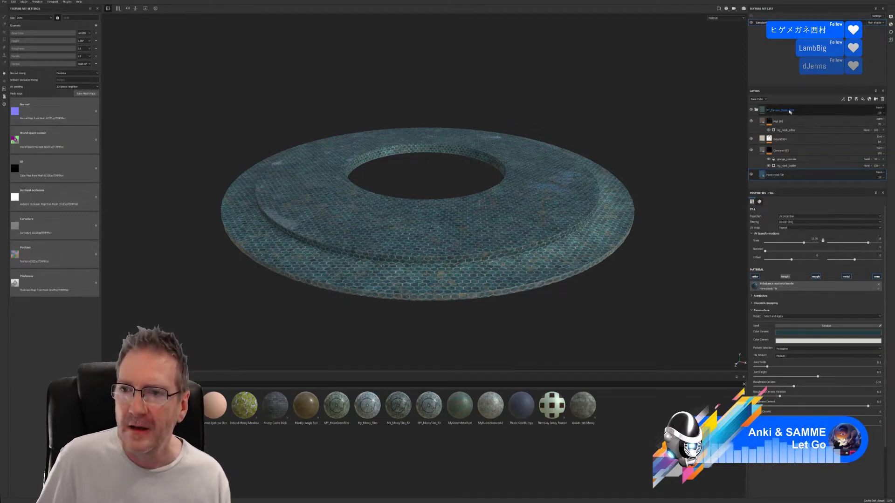
- Rename the ring's layer folder to MY_CircleSteps and create a smart material from it
{"action": "left_click", "coordinate": [767, 112]}
{"action": "left_click", "coordinate": [757, 111]}
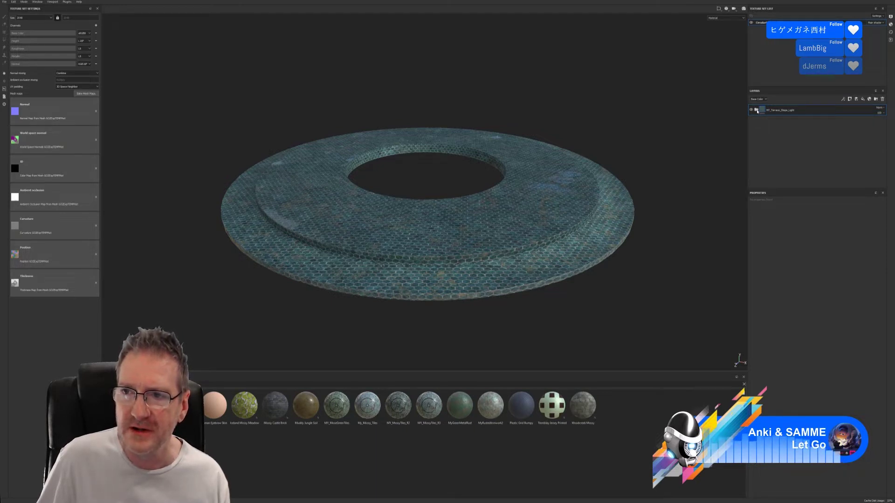
{"action": "left_click", "coordinate": [756, 110]}
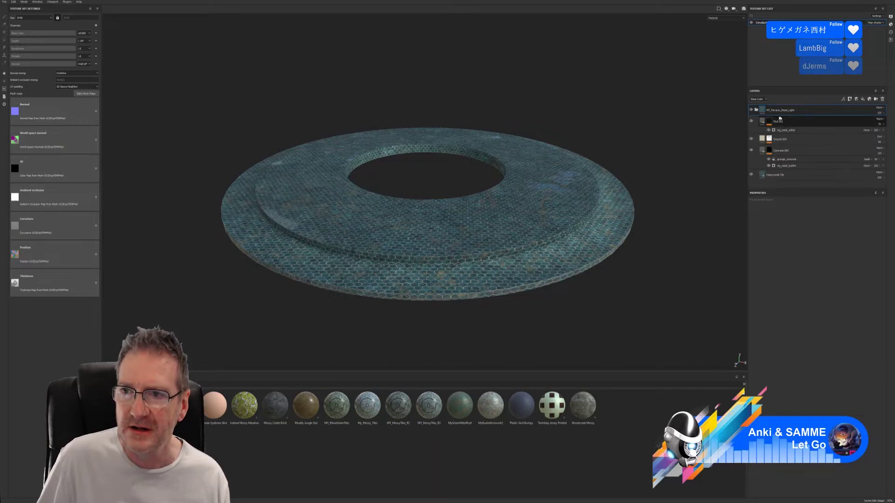
{"action": "double_click", "coordinate": [787, 111]}
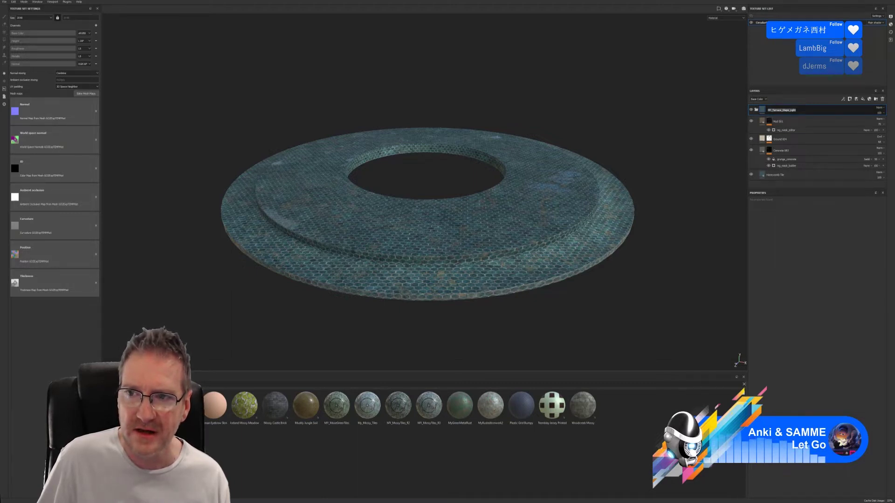
{"action": "left_click_drag", "start_coordinate": [773, 111], "coordinate": [796, 112]}
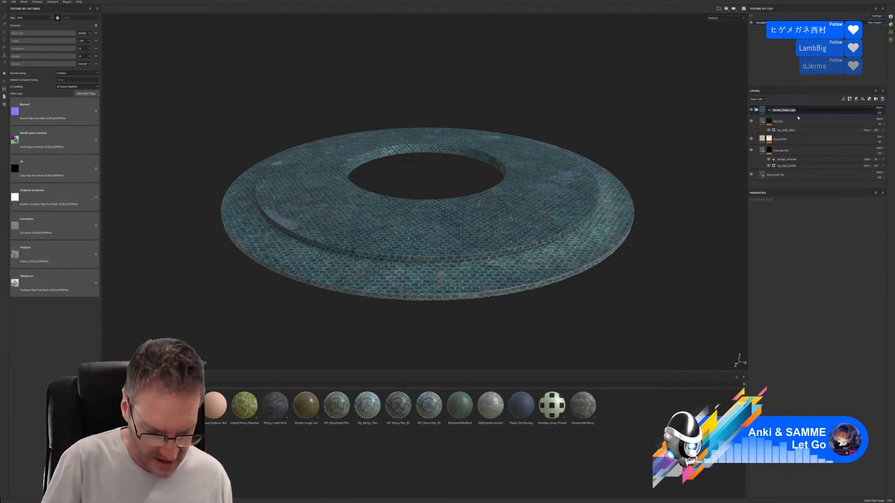
{"action": "type", "text": "Ci"}
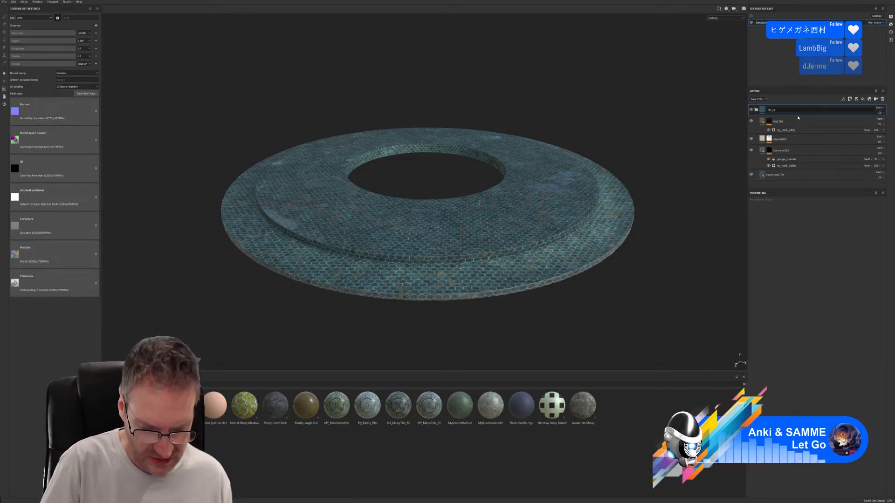
{"action": "type", "text": "rcleSteps"}
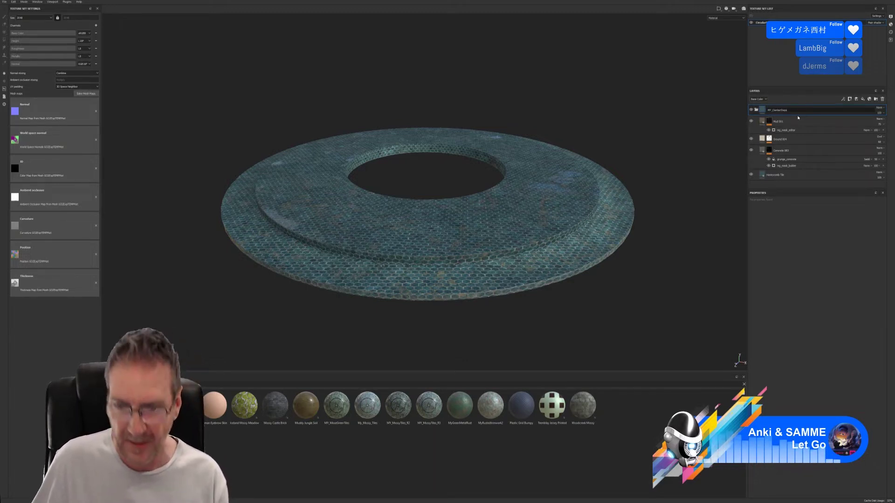
{"action": "key", "text": "Return"}
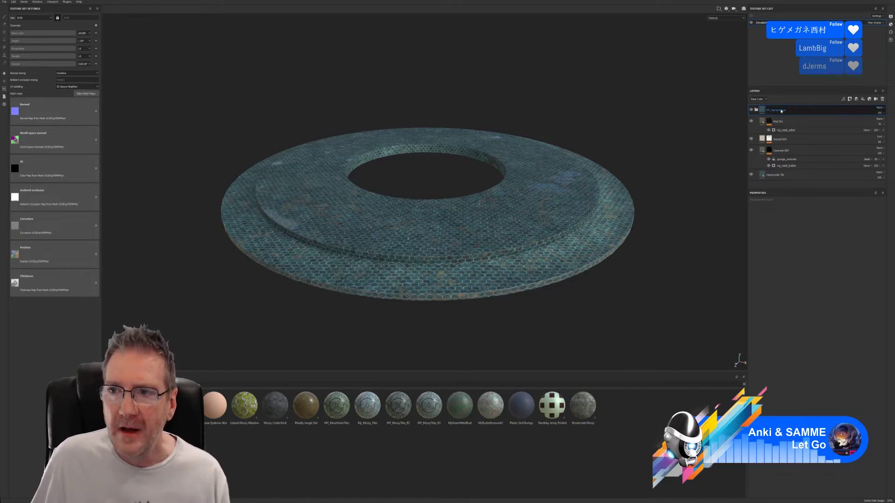
{"action": "right_click", "coordinate": [781, 111]}
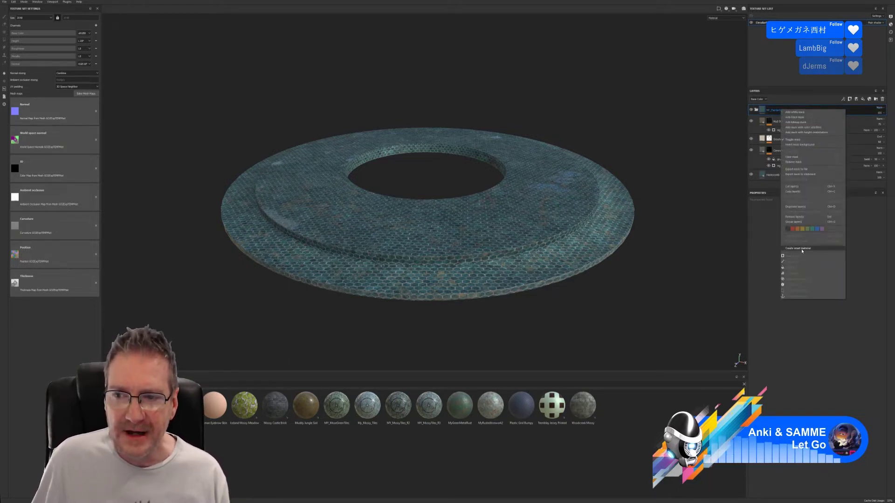
{"action": "left_click", "coordinate": [801, 249]}
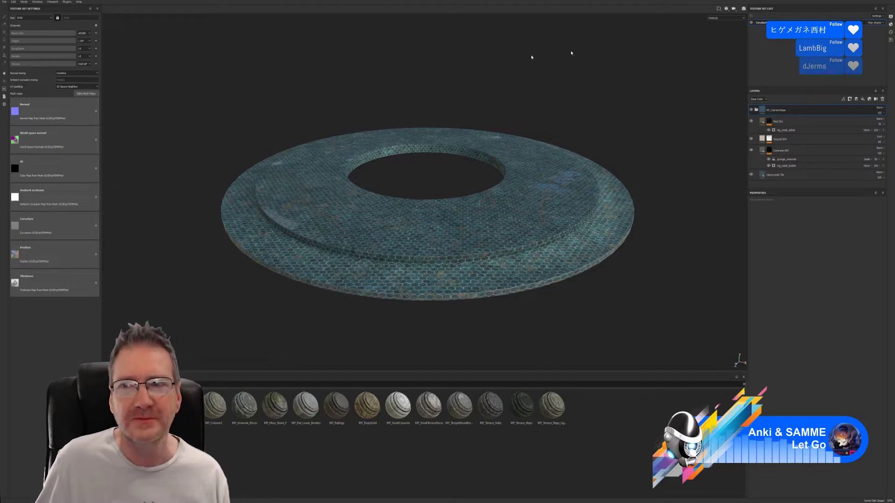
- Switch to 3ds Max and isolate the semicircular mosaic step at the front of the gazebo
{"action": "key", "text": "super+d"}
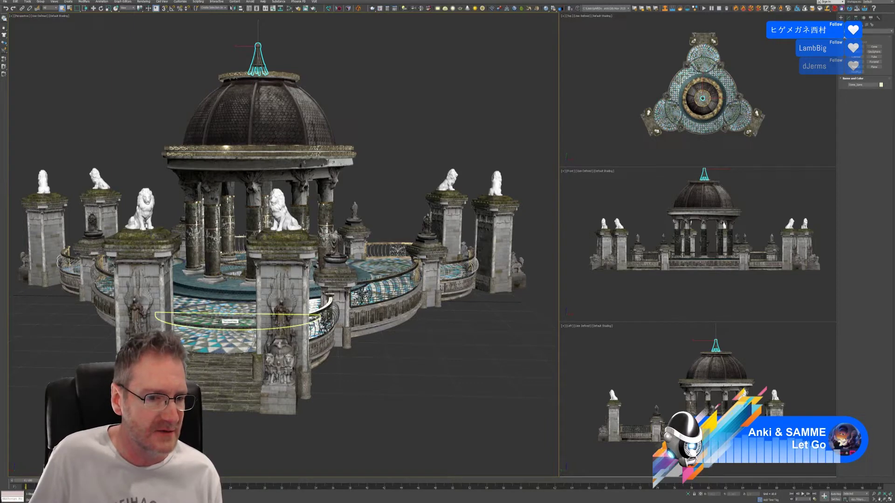
{"action": "left_click", "coordinate": [224, 318]}
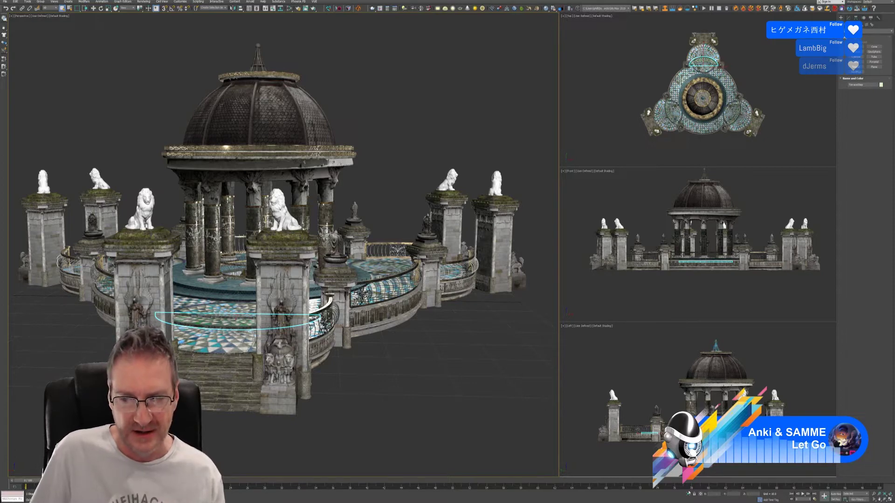
{"action": "left_click", "coordinate": [688, 494]}
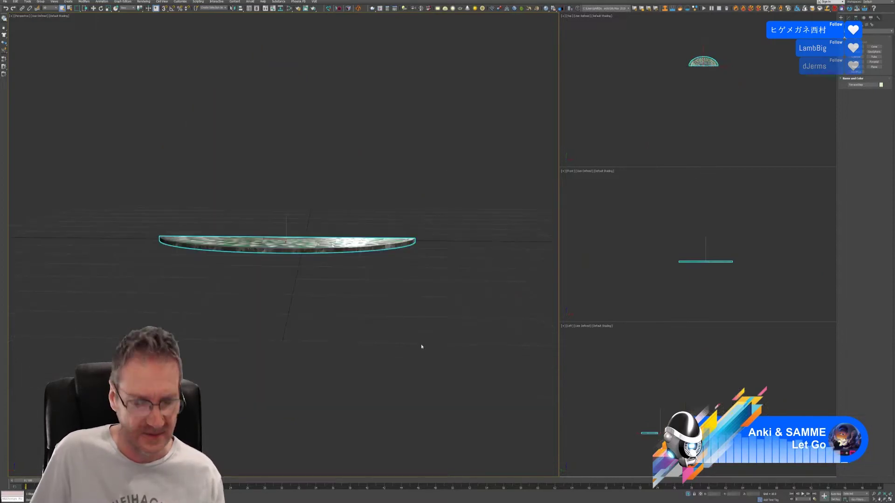
{"action": "middle_click_drag", "start_coordinate": [351, 303], "coordinate": [340, 322], "text": "alt"}
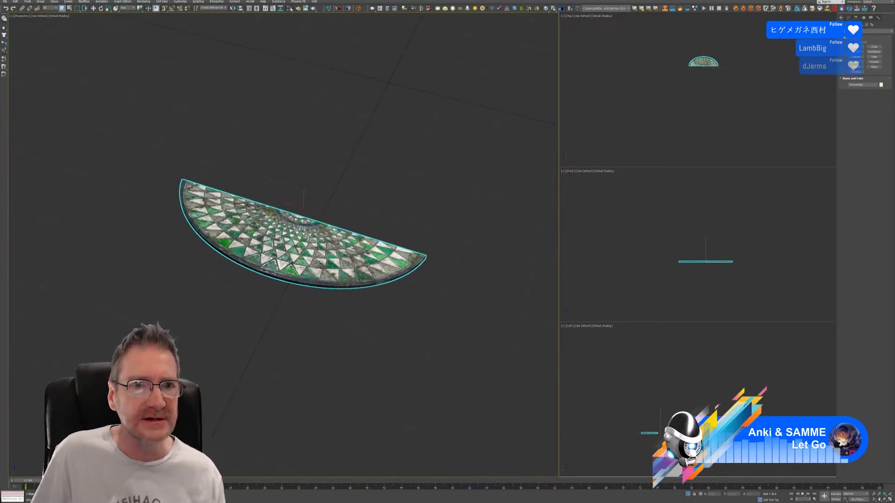
- Add a new Standard material to an empty area of the Slate Material Editor, beside the existing red-headed material with the sphere preview
{"action": "key", "text": "m"}
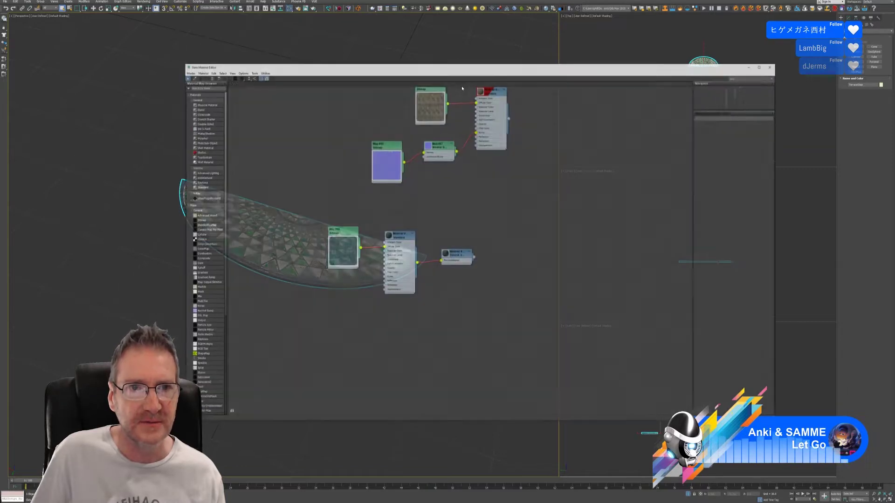
{"action": "scroll", "coordinate": [609, 195], "scroll_direction": "down", "scroll_amount": 10}
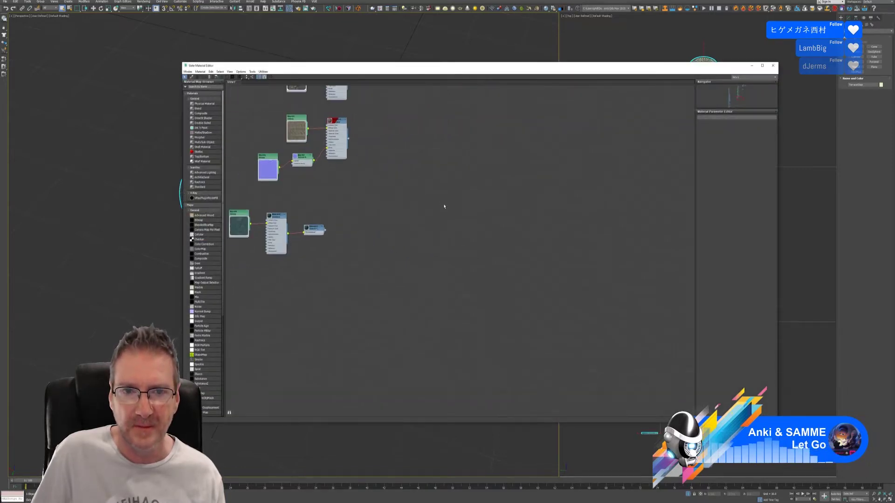
{"action": "scroll", "coordinate": [423, 351], "scroll_direction": "up", "scroll_amount": 10}
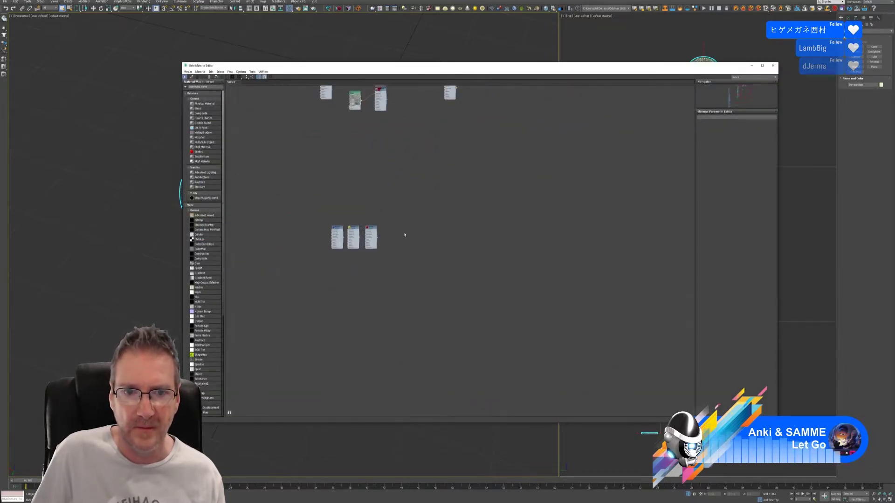
{"action": "scroll", "coordinate": [456, 213], "scroll_direction": "up", "scroll_amount": 3}
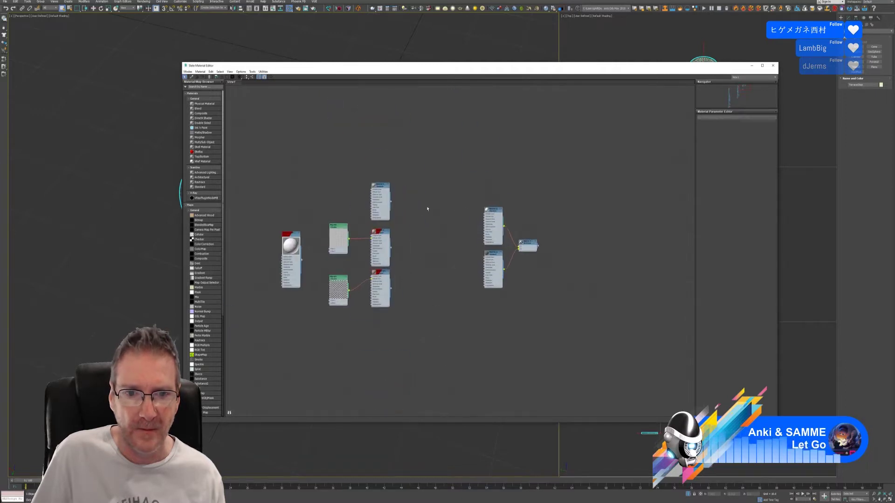
{"action": "scroll", "coordinate": [440, 202], "scroll_direction": "down", "scroll_amount": 2}
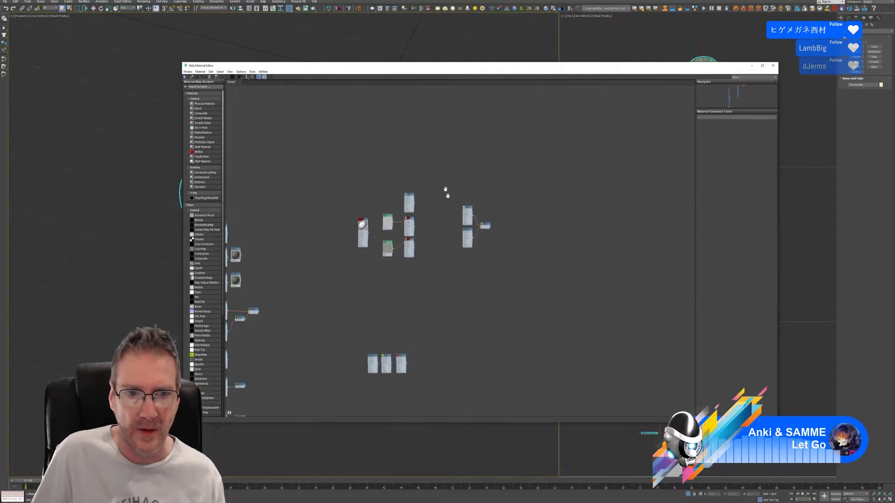
{"action": "middle_click_drag", "start_coordinate": [445, 189], "coordinate": [432, 131]}
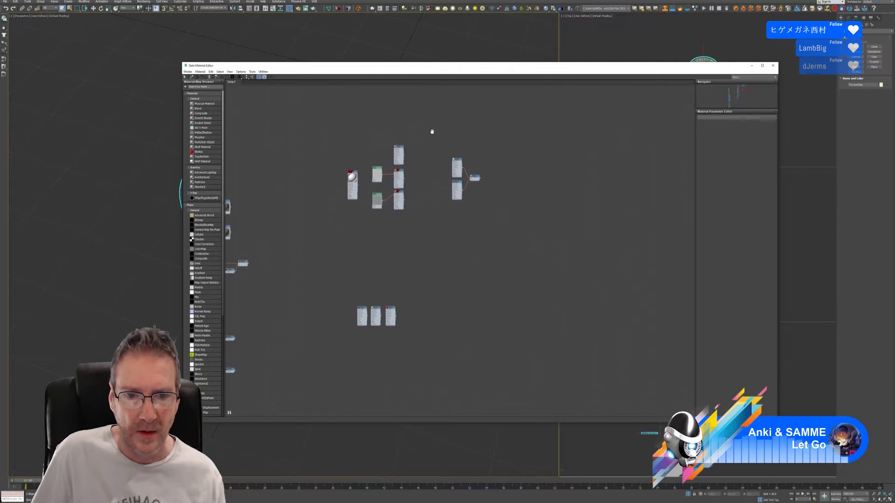
{"action": "scroll", "coordinate": [416, 184], "scroll_direction": "up", "scroll_amount": 5}
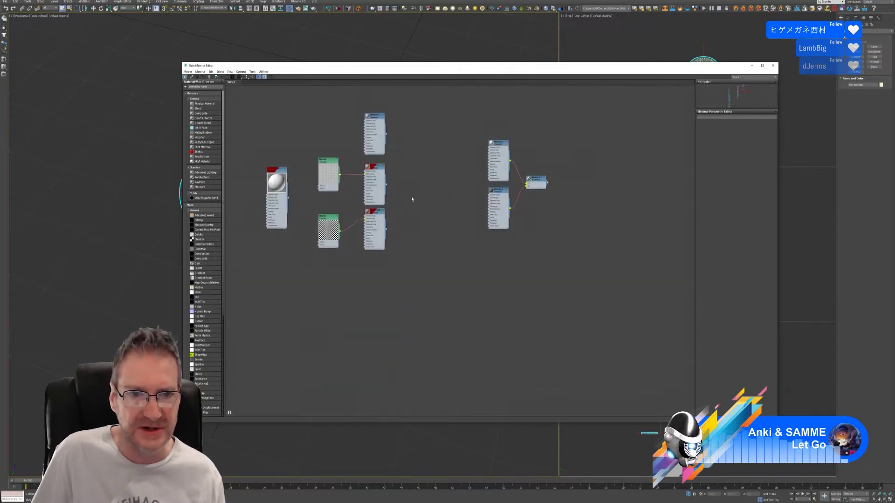
{"action": "middle_click_drag", "start_coordinate": [426, 230], "coordinate": [586, 230]}
{"action": "scroll", "coordinate": [434, 176], "scroll_direction": "up", "scroll_amount": 3}
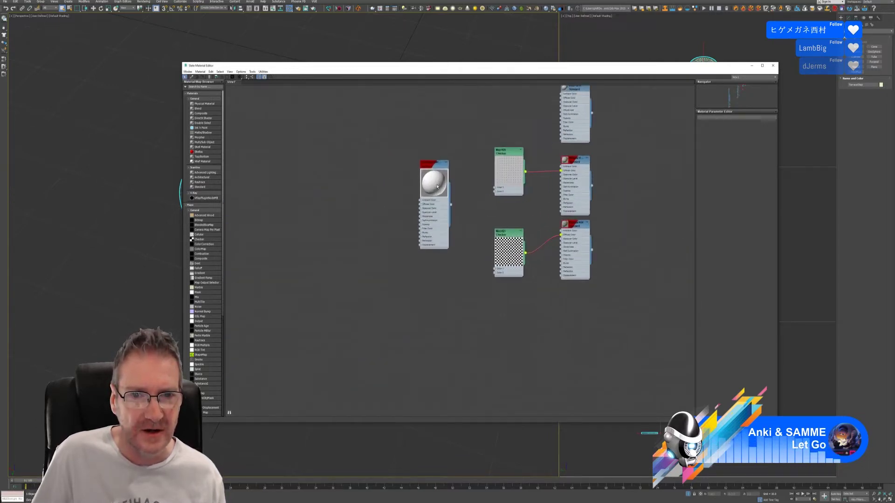
{"action": "scroll", "coordinate": [435, 176], "scroll_direction": "down", "scroll_amount": 3}
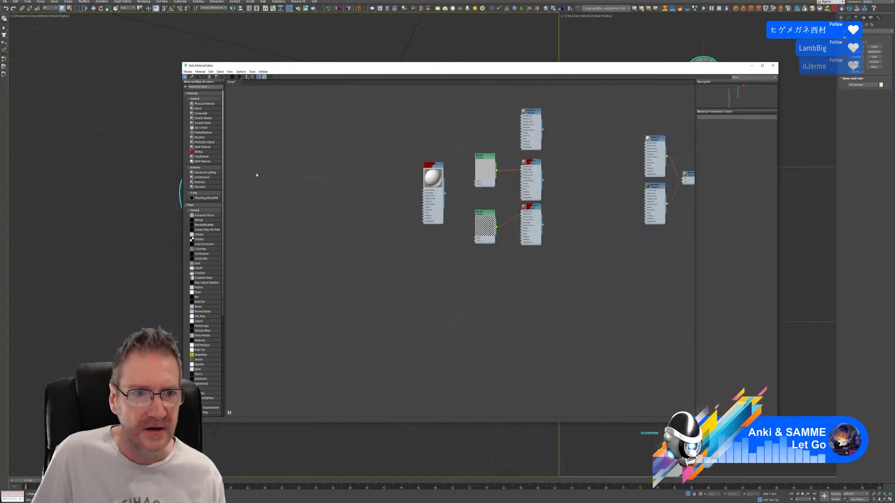
{"action": "left_click_drag", "start_coordinate": [208, 186], "coordinate": [343, 163]}
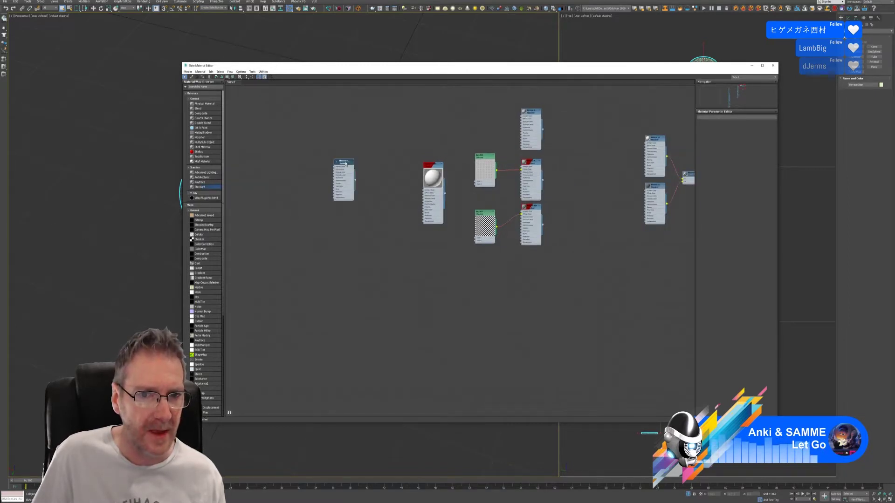
- Set the ambient and diffuse colours of the new Standard material to white
{"action": "double_click", "coordinate": [345, 163]}
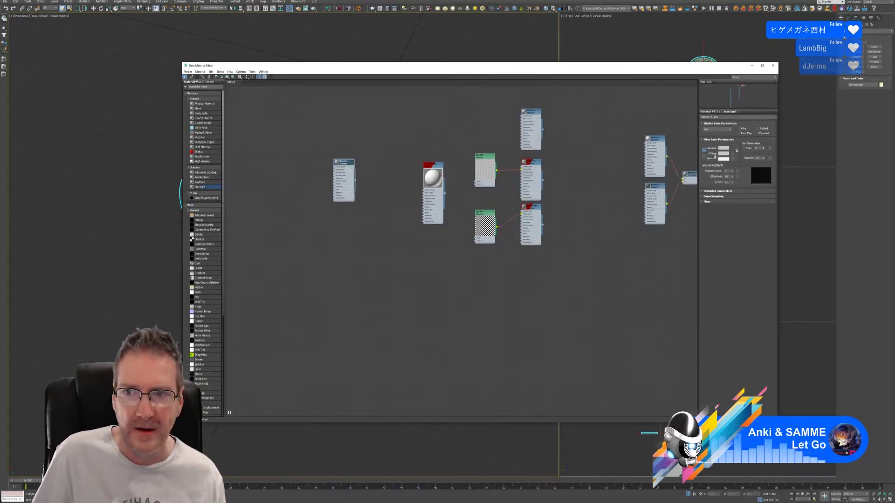
{"action": "left_click", "coordinate": [723, 148]}
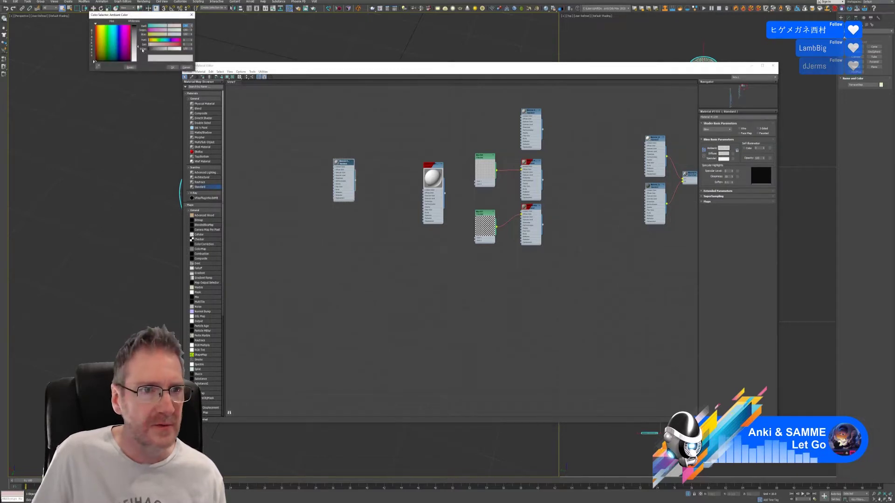
{"action": "left_click_drag", "start_coordinate": [136, 48], "coordinate": [137, 61]}
{"action": "left_click", "coordinate": [172, 68]}
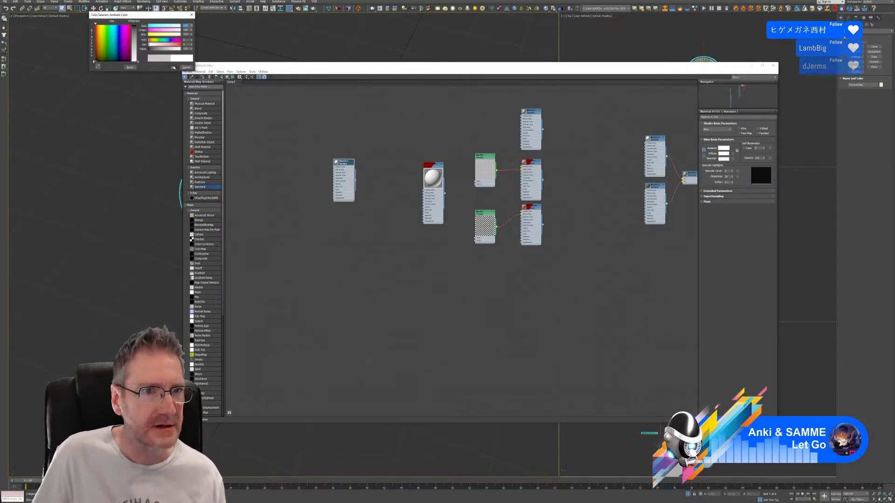
- Assign the new white material to the selected mosaic step and close the Slate Material Editor
{"action": "right_click", "coordinate": [346, 163]}
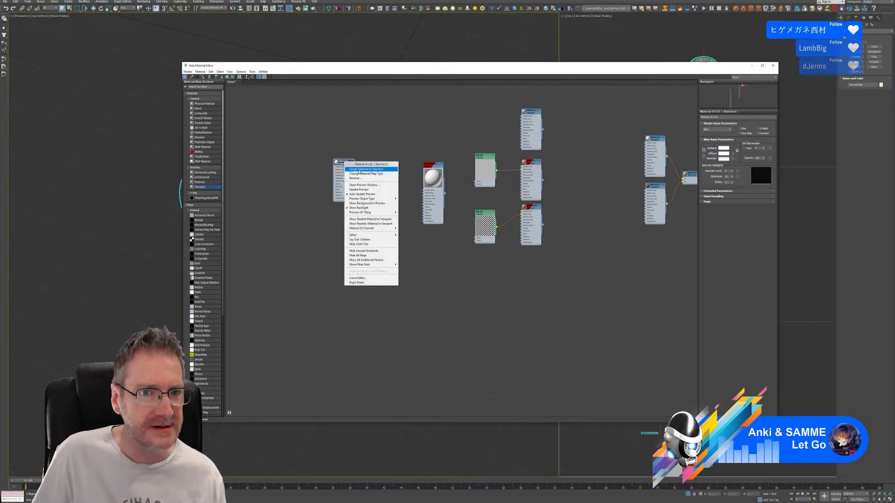
{"action": "left_click", "coordinate": [362, 173]}
{"action": "left_click", "coordinate": [773, 66]}
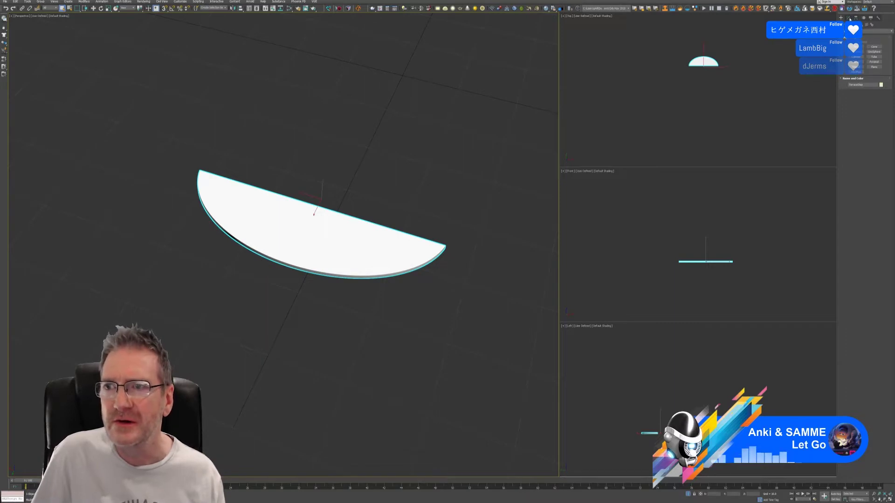
{"action": "left_click", "coordinate": [849, 18]}
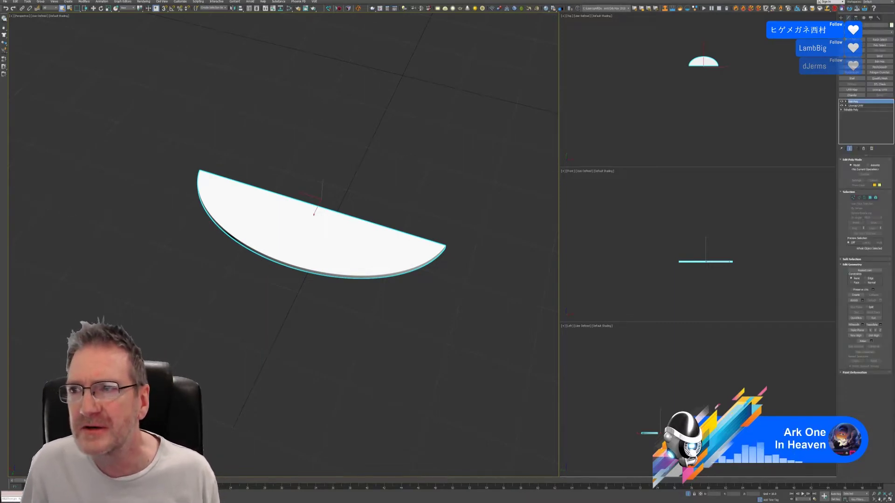
{"action": "left_click", "coordinate": [867, 31]}
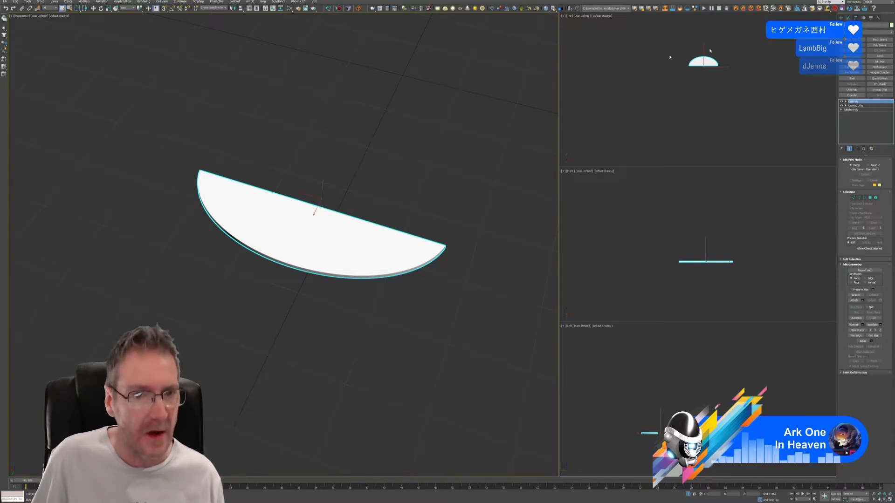
- Start exporting only the selected mosaic step and switch the destination to the recently used CircularSteps folder
{"action": "left_click", "coordinate": [5, 2]}
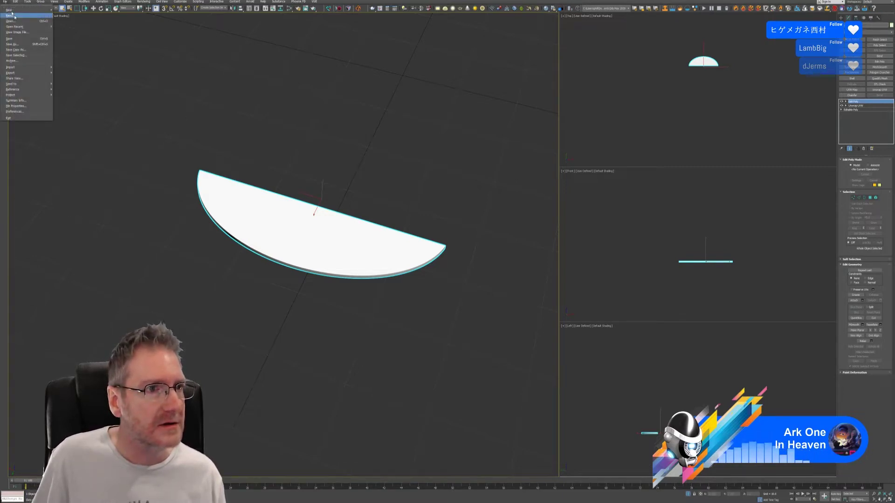
{"action": "mouse_move", "coordinate": [38, 72]}
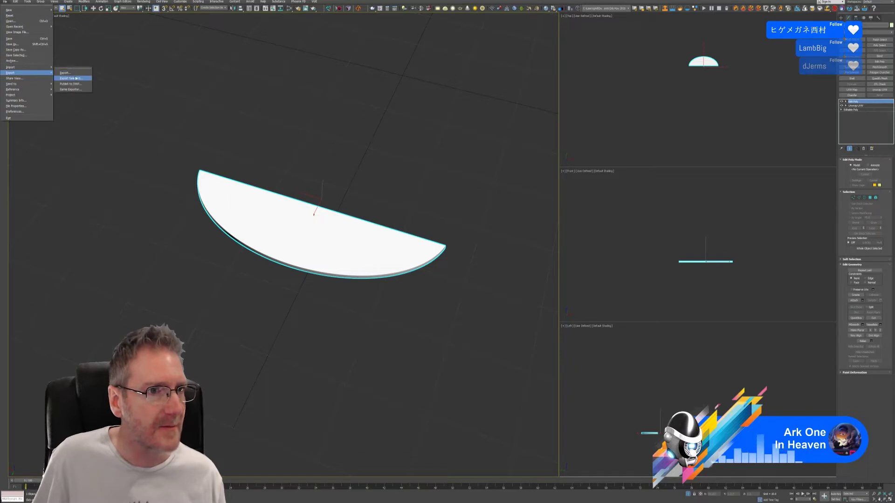
{"action": "left_click", "coordinate": [70, 79]}
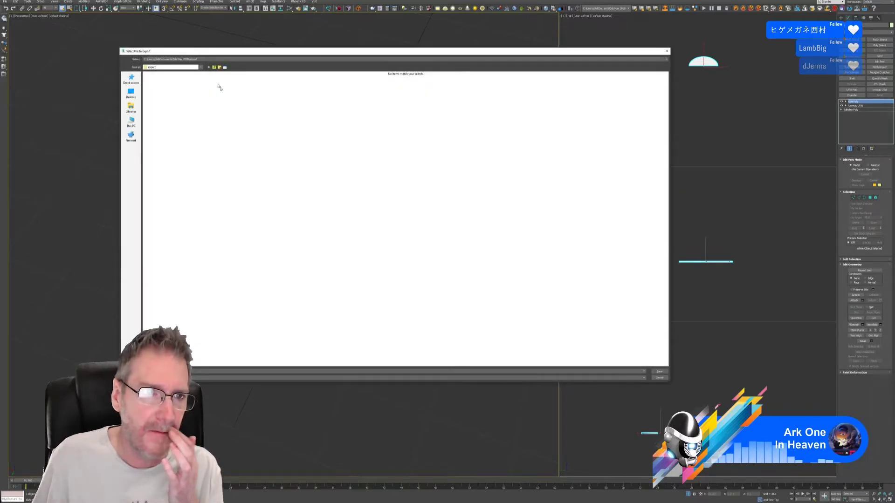
{"action": "left_click", "coordinate": [195, 59]}
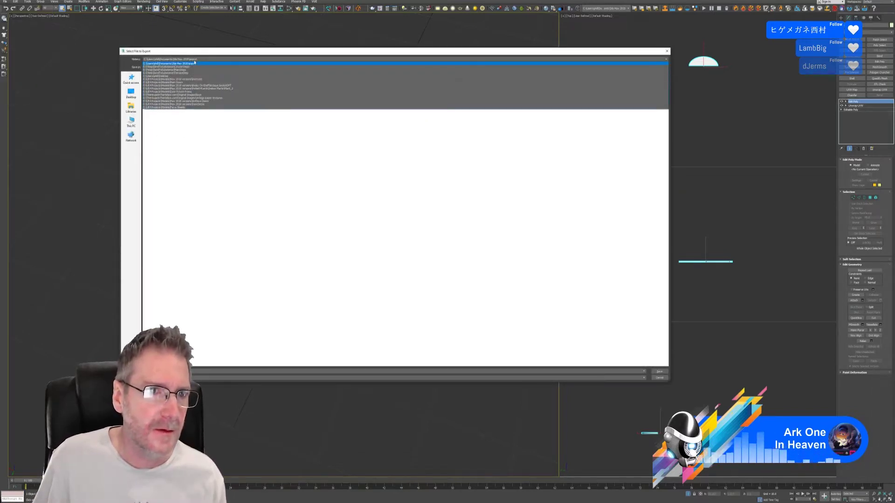
{"action": "left_click", "coordinate": [191, 67]}
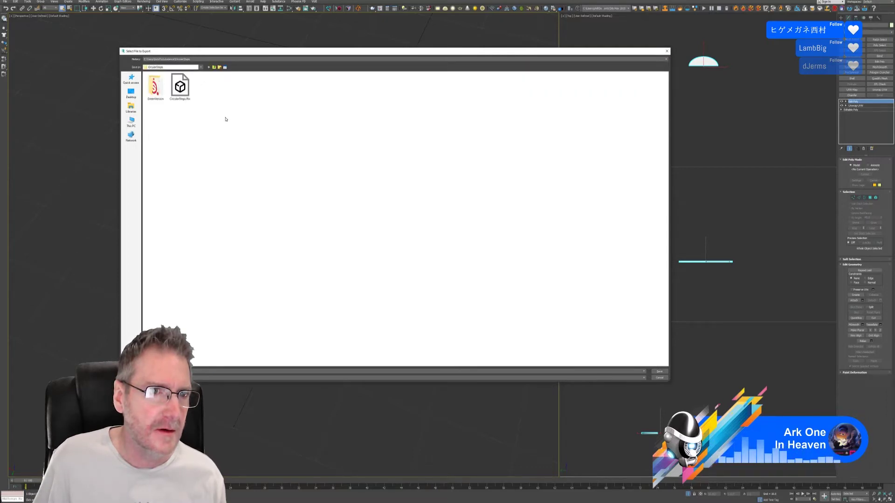
- Create a subfolder named HoneycombVersion inside the CircularSteps folder
{"action": "right_click", "coordinate": [171, 98]}
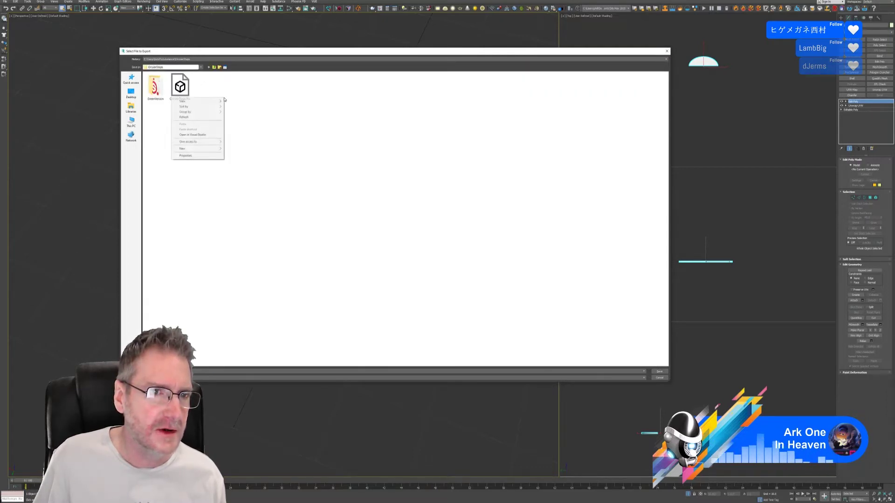
{"action": "mouse_move", "coordinate": [209, 152]}
{"action": "left_click", "coordinate": [247, 148]}
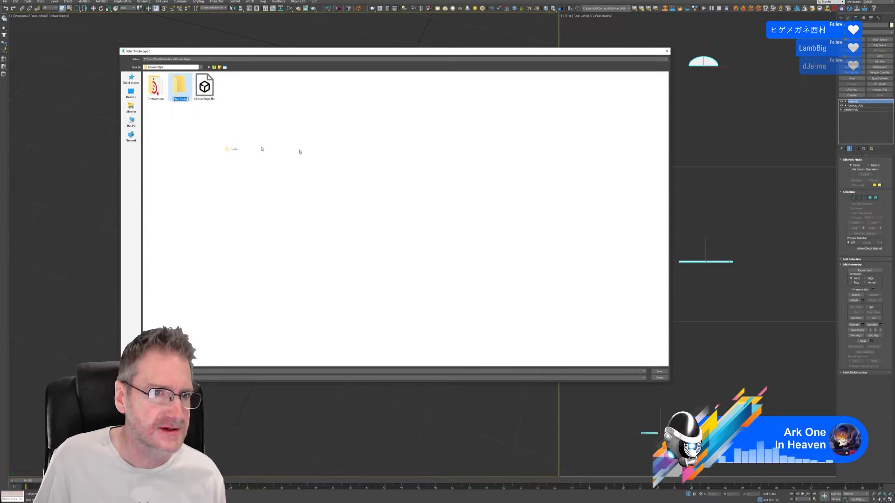
{"action": "type", "text": "H"}
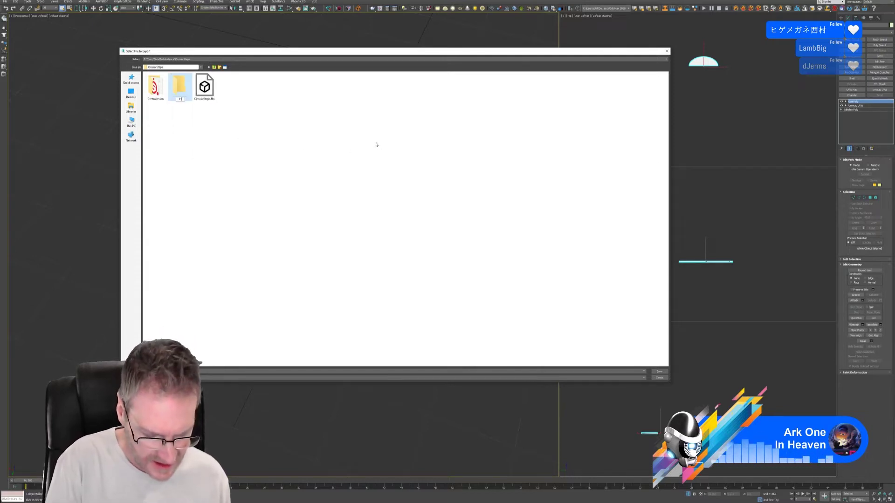
{"action": "type", "text": "oneycombH"}
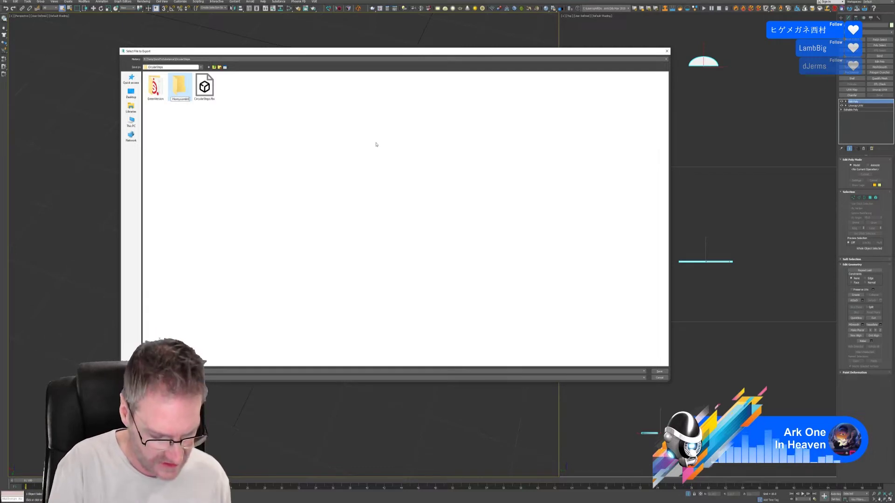
{"action": "type", "text": "Version"}
{"action": "key", "text": "Return"}
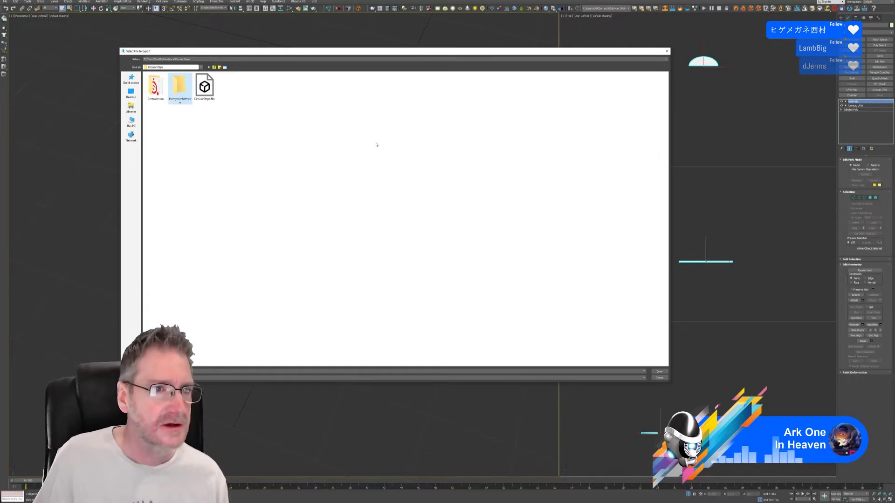
- Export the mosaic step as an FBX file into the HoneycombVersion folder with the current export options
{"action": "double_click", "coordinate": [182, 93]}
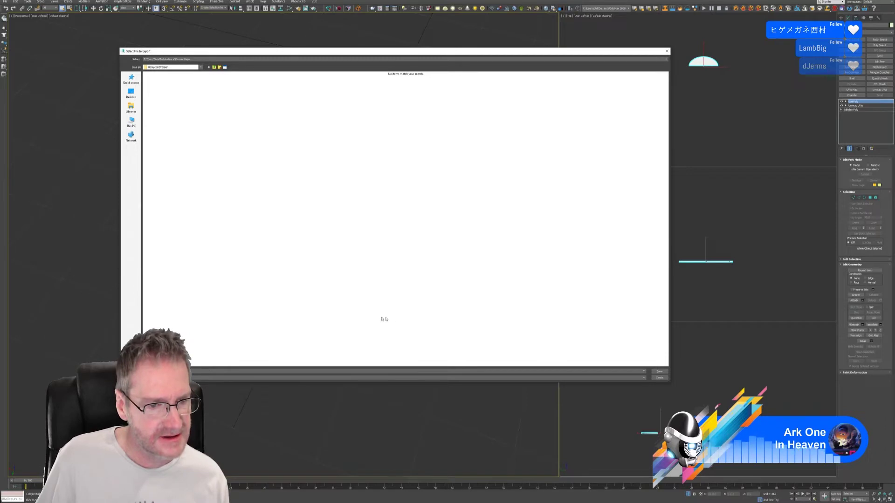
{"action": "left_click", "coordinate": [660, 371]}
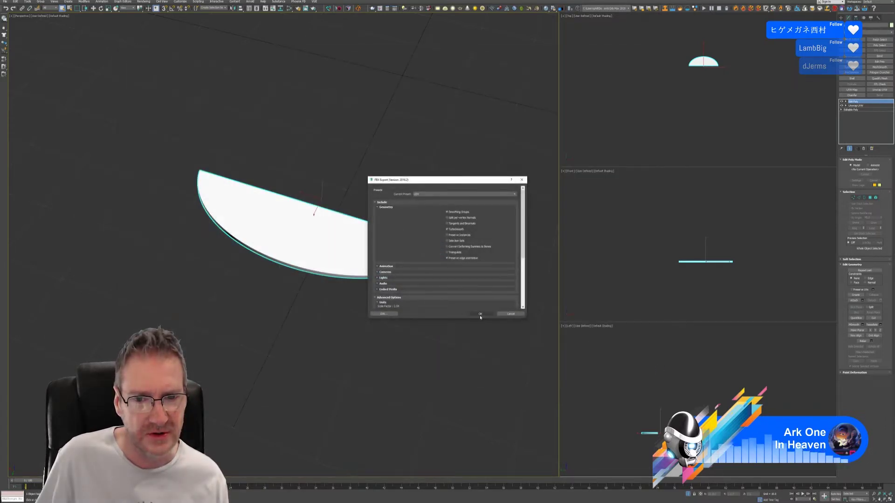
{"action": "left_click", "coordinate": [480, 314]}
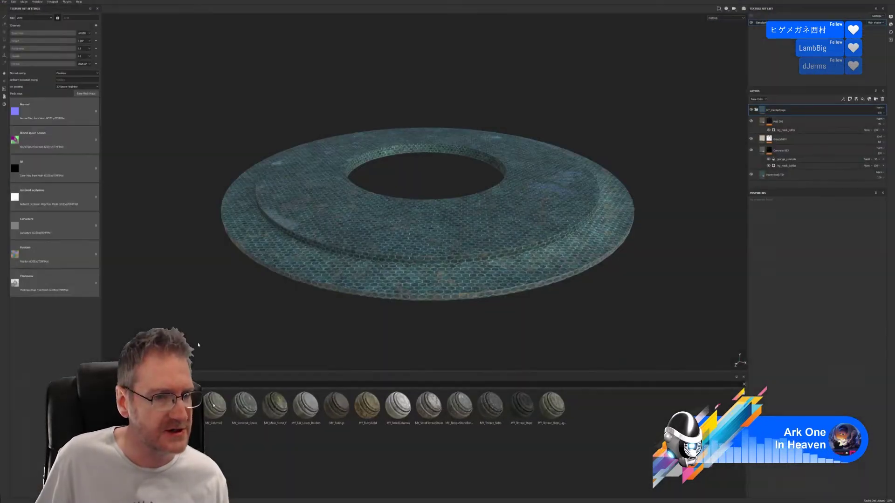
- Switch to Substance Painter and start a new project with the exported step's FBX from the HoneycombVersion folder as its mesh
{"action": "left_click", "coordinate": [4, 1]}
{"action": "left_click", "coordinate": [11, 9]}
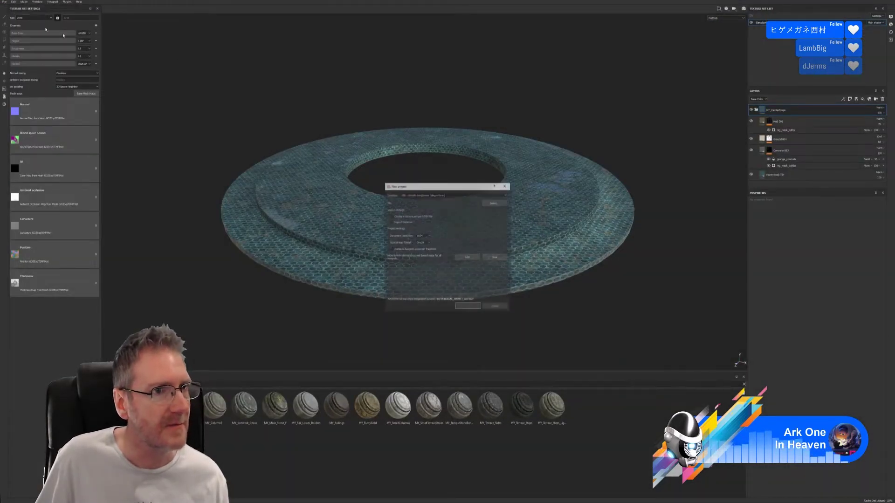
{"action": "left_click", "coordinate": [494, 202]}
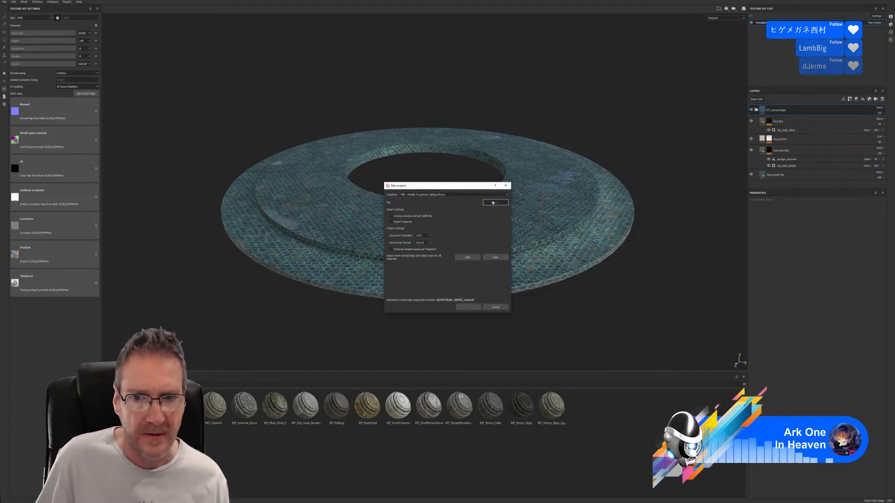
{"action": "left_click_drag", "start_coordinate": [508, 166], "coordinate": [350, 109]}
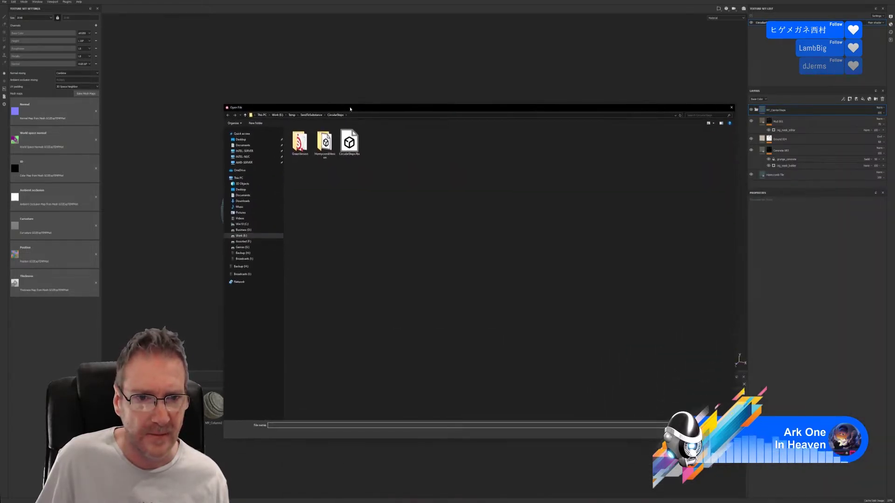
{"action": "double_click", "coordinate": [325, 142]}
{"action": "double_click", "coordinate": [301, 142]}
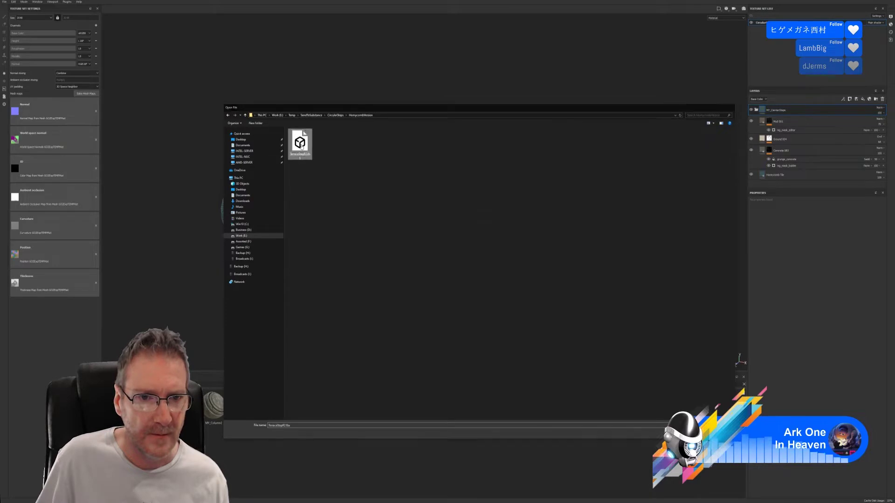
- Create the project at 2048 document resolution with tangent space computed per fragment, discarding unsaved changes to the previous project
{"action": "left_click", "coordinate": [427, 235]}
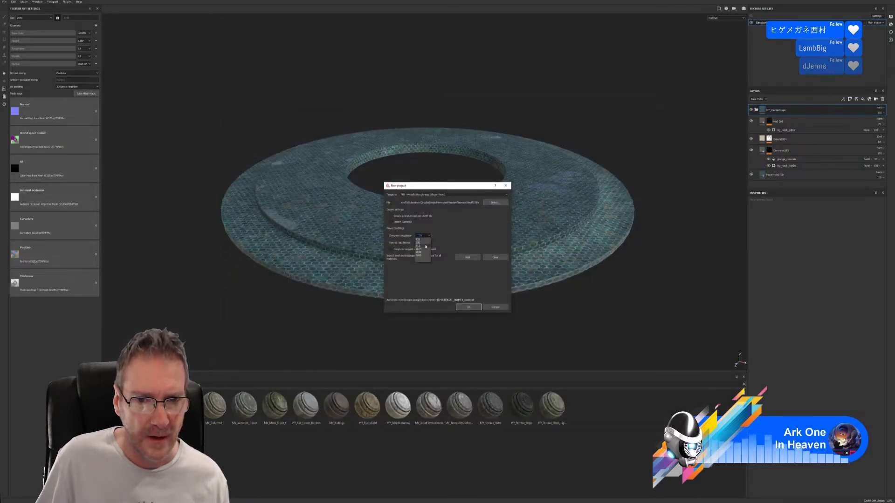
{"action": "left_click", "coordinate": [419, 253]}
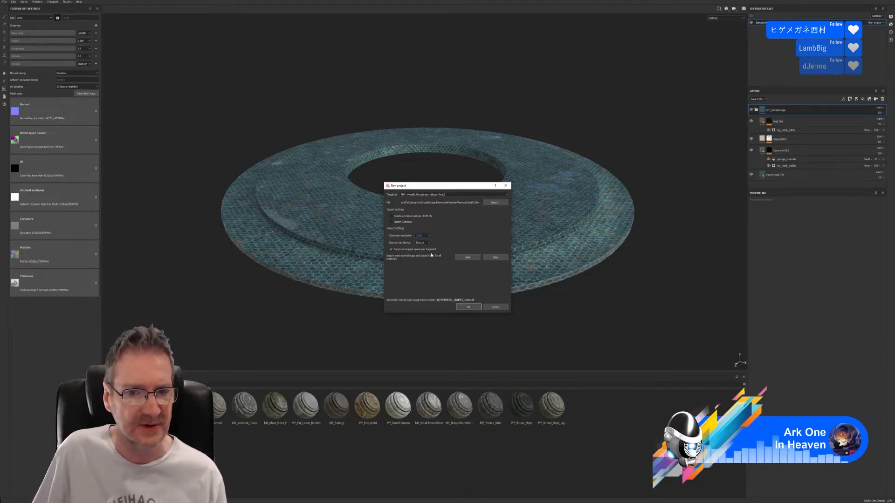
{"action": "left_click", "coordinate": [467, 308]}
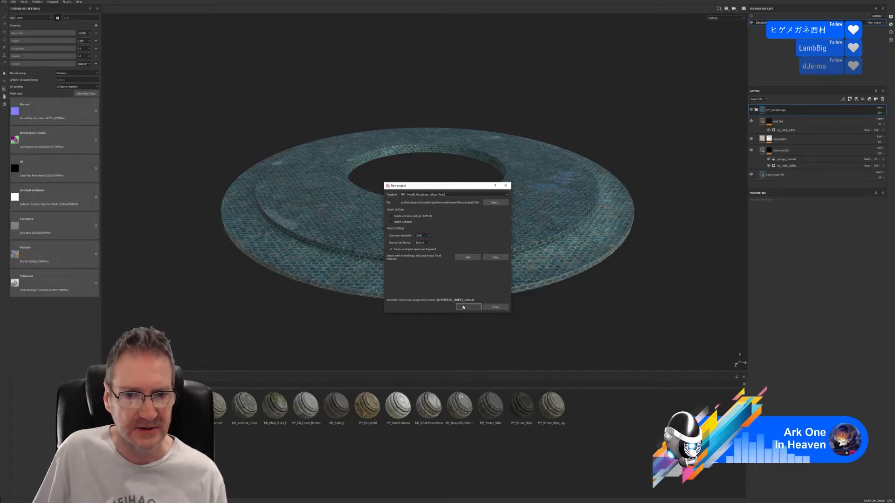
{"action": "left_click", "coordinate": [463, 307]}
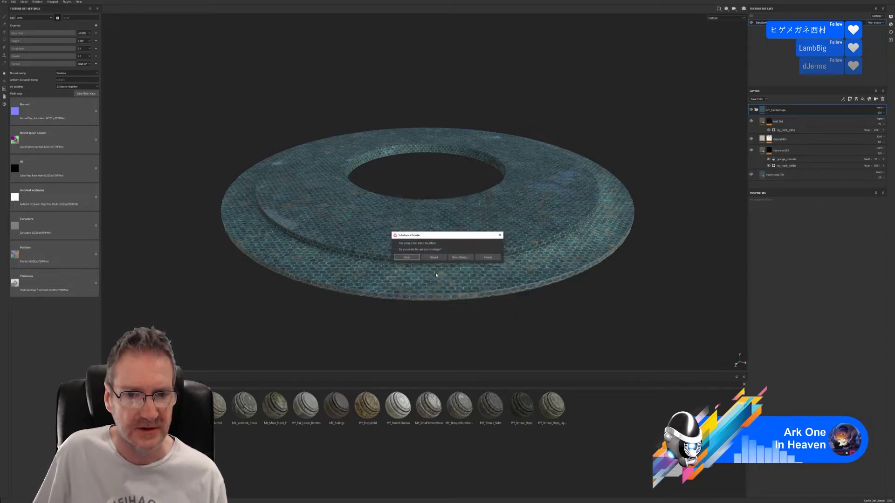
{"action": "left_click", "coordinate": [434, 258]}
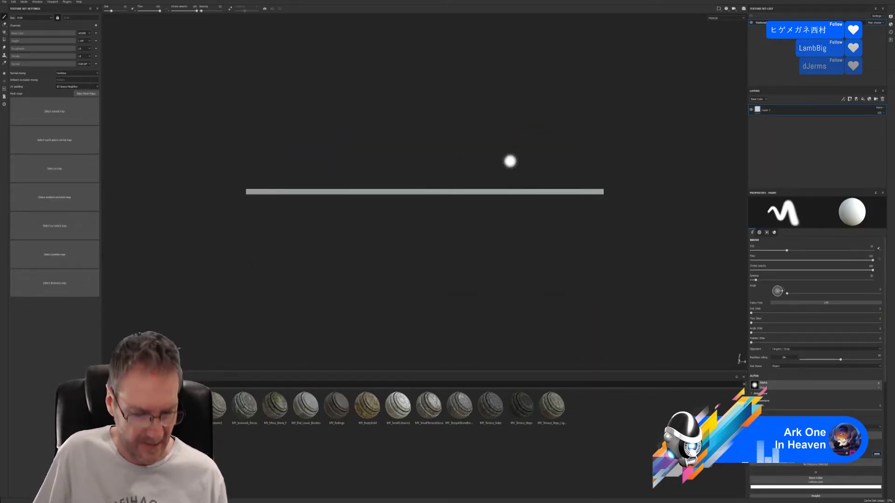
- Bake the semicircular step's mesh maps at 2048 output size, using the low poly mesh as the high poly mesh
{"action": "mouse_move", "coordinate": [512, 160]}
{"action": "left_mouse_down", "text": "alt"}
{"action": "mouse_move", "coordinate": [474, 166]}
{"action": "mouse_move", "coordinate": [523, 197]}
{"action": "left_mouse_up", "text": "alt"}
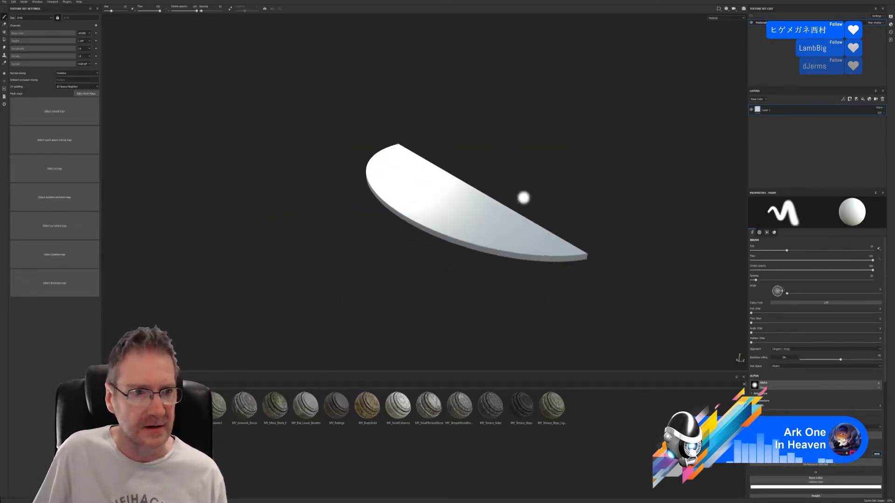
{"action": "left_click", "coordinate": [86, 94]}
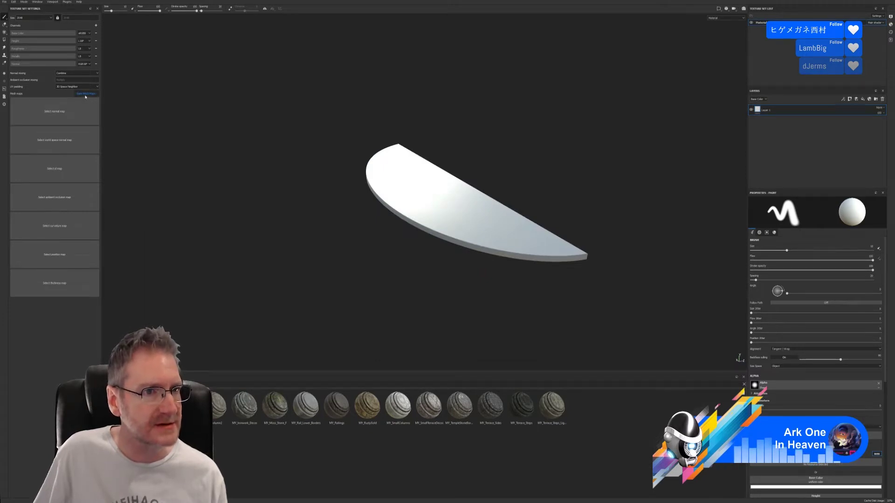
{"action": "left_click", "coordinate": [451, 185]}
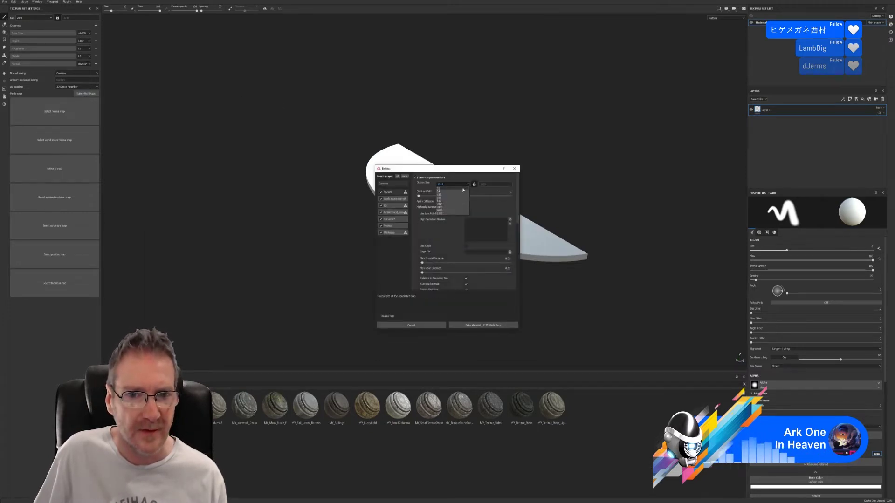
{"action": "left_click", "coordinate": [445, 208]}
{"action": "left_click", "coordinate": [466, 214]}
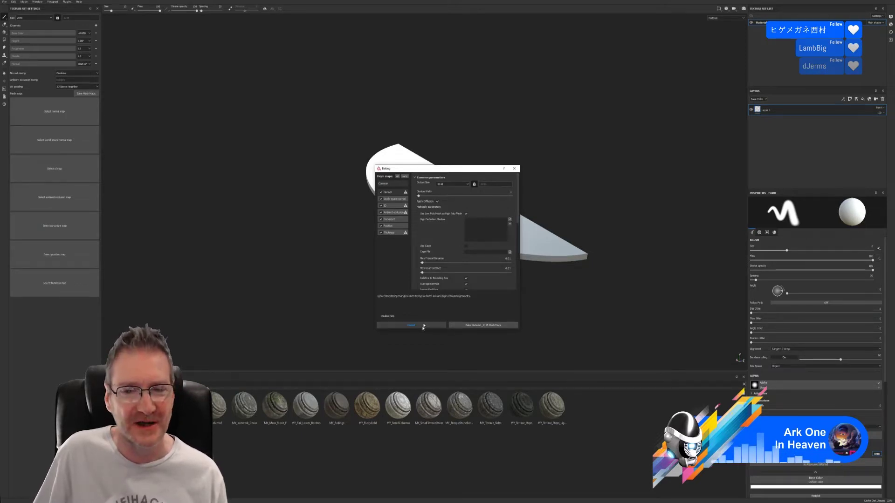
{"action": "left_click", "coordinate": [482, 327]}
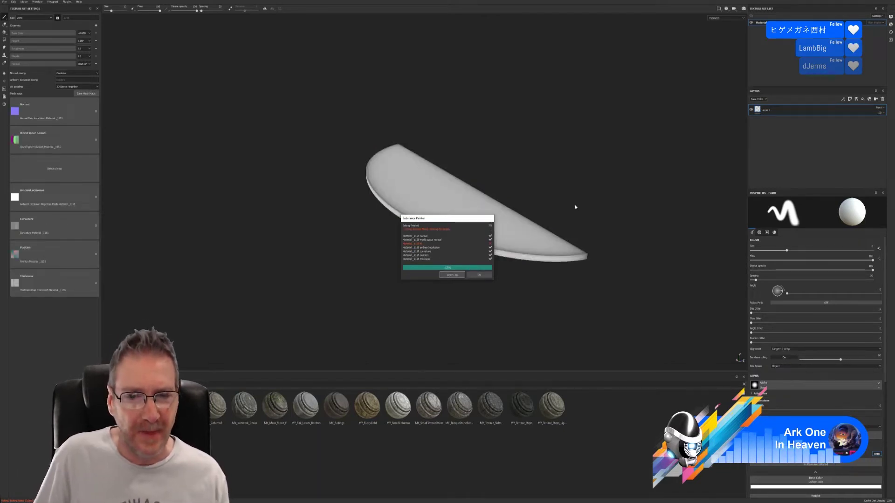
{"action": "left_click", "coordinate": [479, 275]}
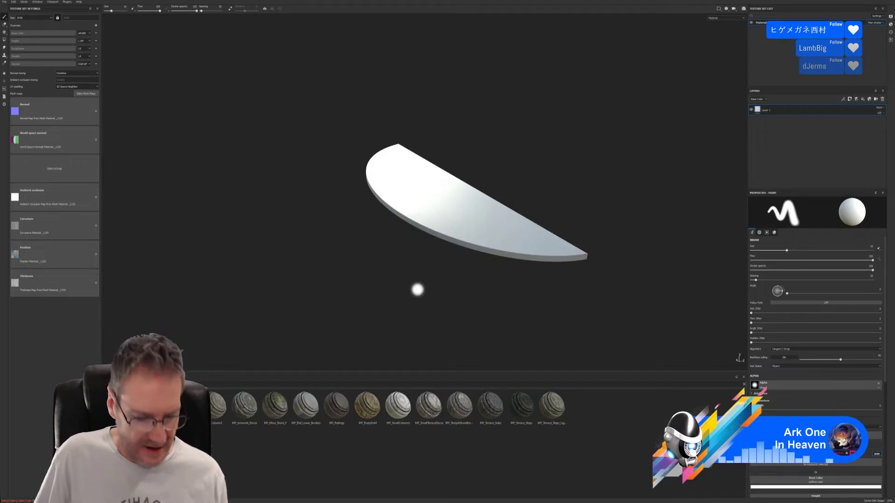
- Apply the saved honeycomb tile smart material to the semicircular step and check its tiling on the surface
{"action": "mouse_move", "coordinate": [390, 275]}
{"action": "left_mouse_down", "text": "alt"}
{"action": "mouse_move", "coordinate": [479, 238]}
{"action": "mouse_move", "coordinate": [447, 236]}
{"action": "mouse_move", "coordinate": [447, 280]}
{"action": "left_mouse_up", "text": "alt"}
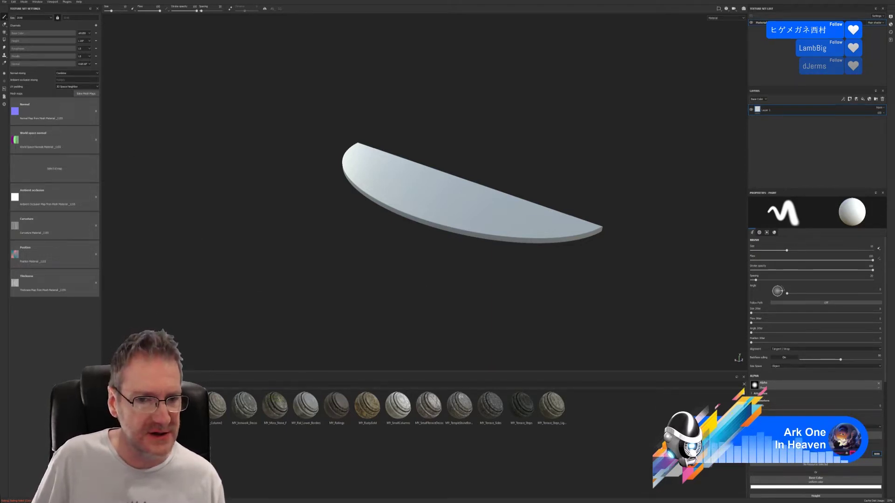
{"action": "left_click_drag", "start_coordinate": [185, 405], "coordinate": [455, 202]}
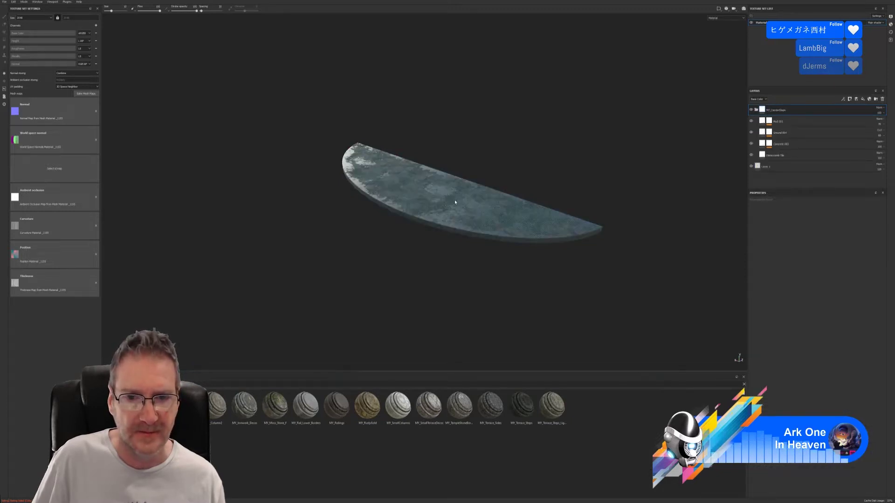
{"action": "mouse_move", "coordinate": [452, 169]}
{"action": "left_mouse_down", "text": "alt"}
{"action": "mouse_move", "coordinate": [436, 230]}
{"action": "mouse_move", "coordinate": [465, 168]}
{"action": "left_mouse_up", "text": "alt"}
{"action": "scroll", "coordinate": [444, 233], "scroll_direction": "up", "scroll_amount": 3}
{"action": "scroll", "coordinate": [445, 233], "scroll_direction": "up", "scroll_amount": 4}
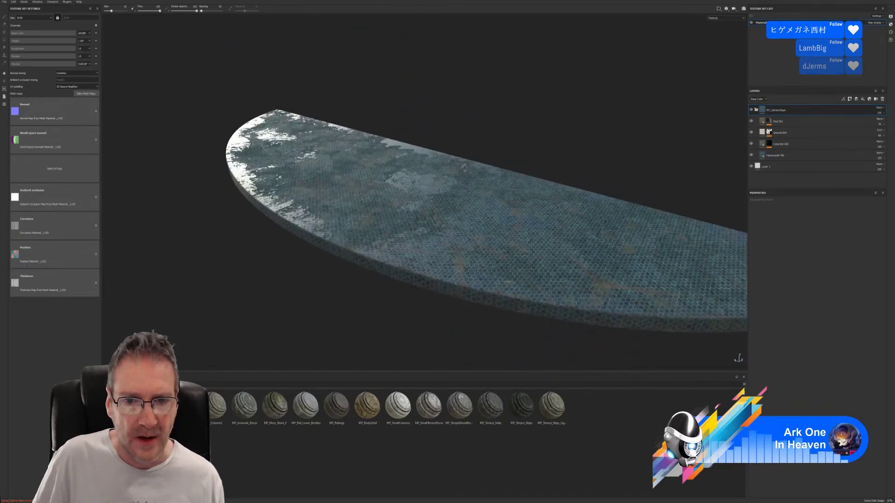
{"action": "left_click_drag", "start_coordinate": [455, 243], "coordinate": [461, 272], "text": "alt"}
{"action": "scroll", "coordinate": [464, 275], "scroll_direction": "up", "scroll_amount": 5}
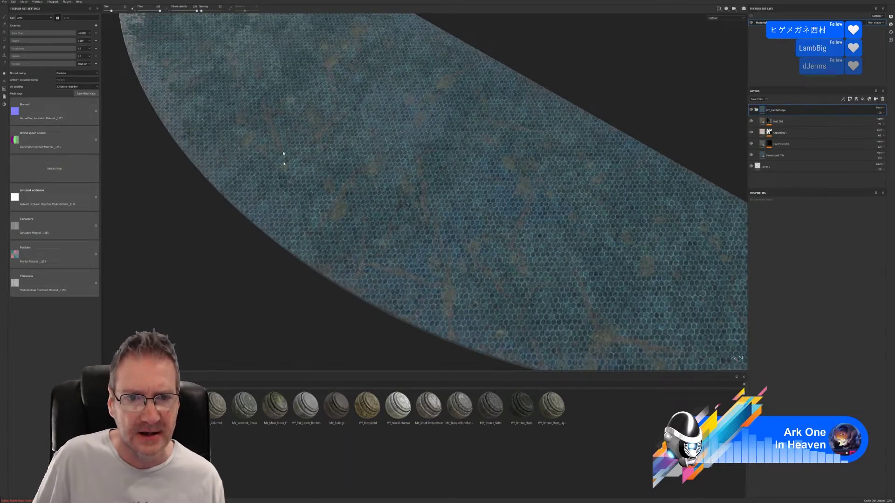
{"action": "scroll", "coordinate": [283, 164], "scroll_direction": "down", "scroll_amount": 5}
{"action": "left_click_drag", "start_coordinate": [410, 196], "coordinate": [398, 175], "text": "alt"}
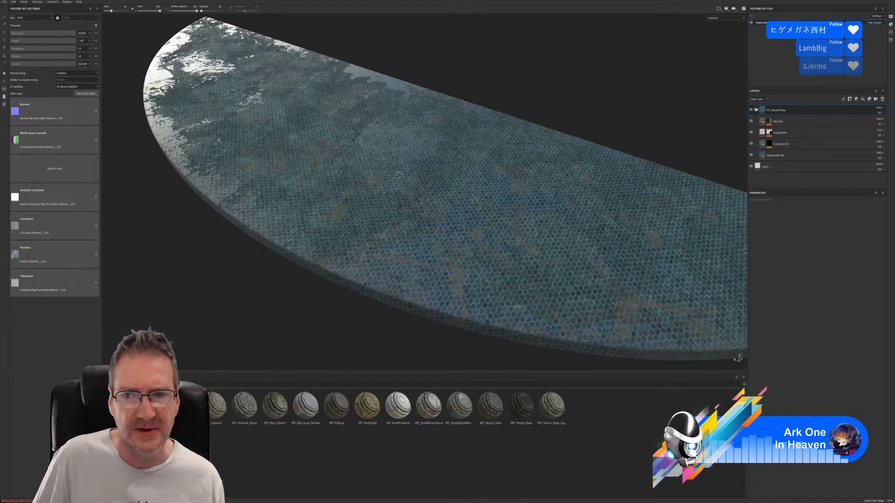
- Lower both UV scale values of the Honeycomb Tile fill layer independently to get larger, more evenly proportioned hexagons
{"action": "left_click", "coordinate": [784, 156]}
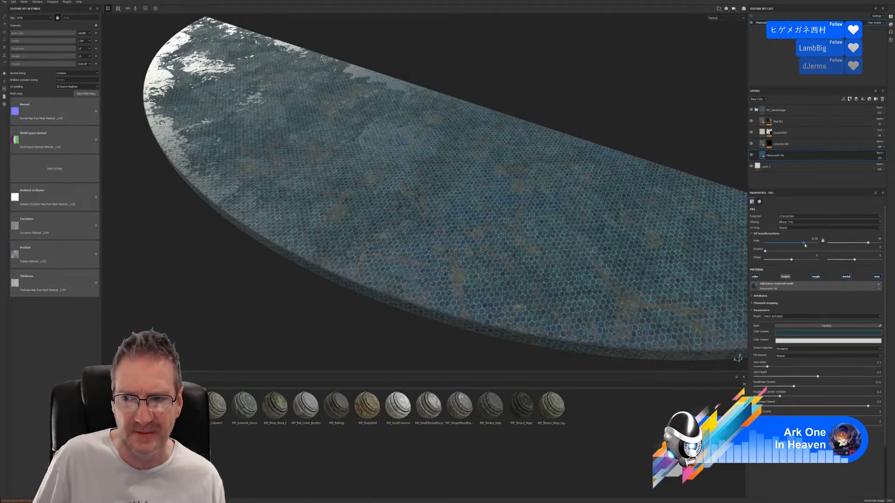
{"action": "left_click_drag", "start_coordinate": [551, 279], "coordinate": [748, 240], "text": "alt"}
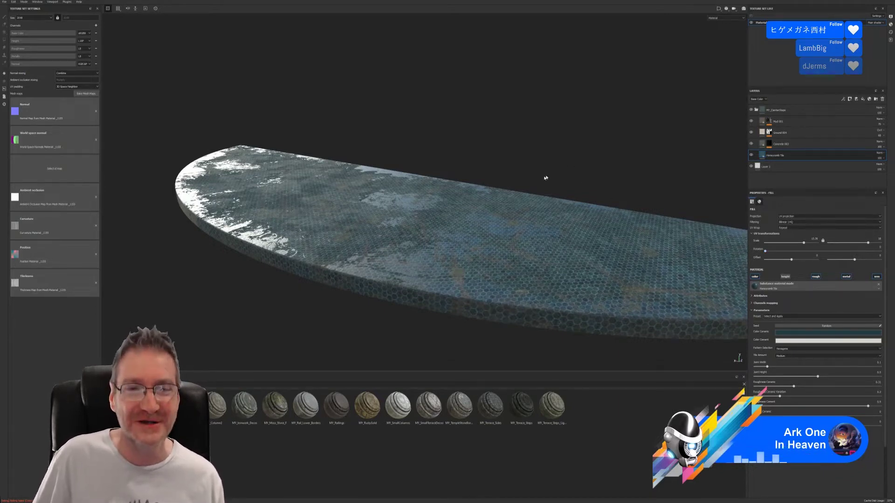
{"action": "left_click_drag", "start_coordinate": [531, 178], "coordinate": [528, 191], "text": "alt"}
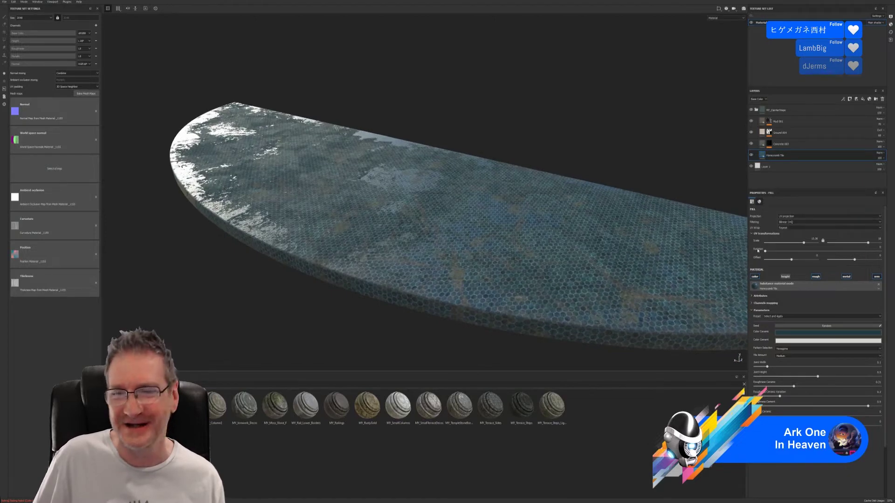
{"action": "left_click_drag", "start_coordinate": [804, 243], "coordinate": [800, 244]}
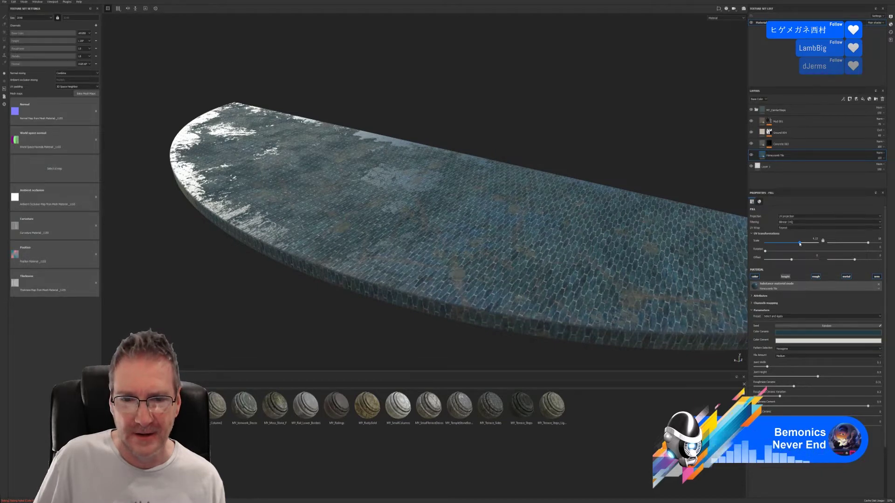
{"action": "left_click_drag", "start_coordinate": [800, 243], "coordinate": [801, 243]}
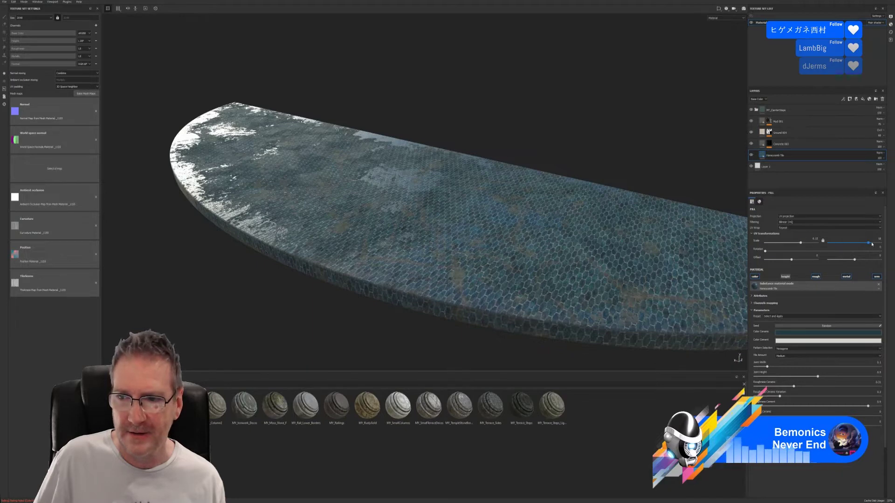
{"action": "left_click_drag", "start_coordinate": [868, 244], "coordinate": [863, 245]}
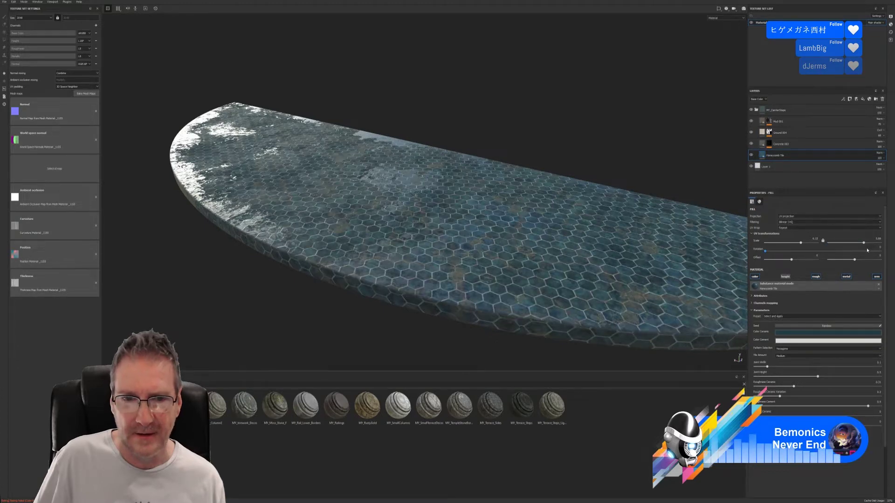
{"action": "left_click_drag", "start_coordinate": [620, 256], "coordinate": [470, 232], "text": "alt"}
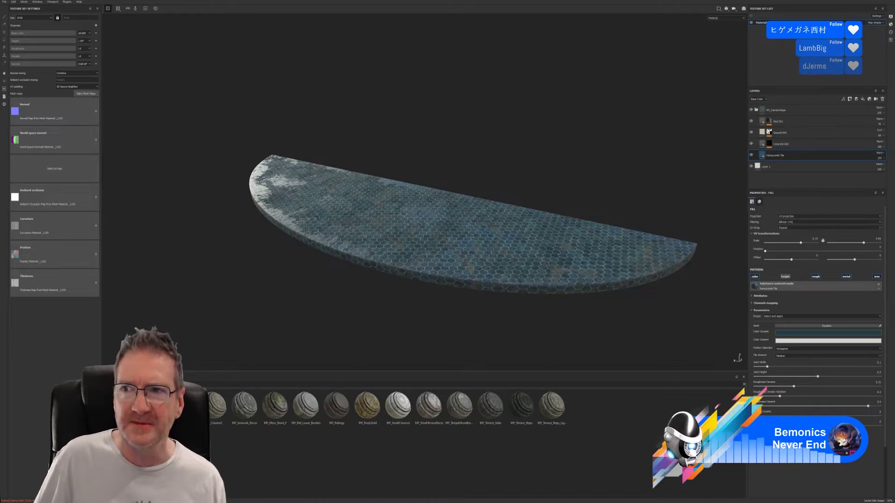
- Switch to 3ds Max and isolate the semicircular step together with the round honeycomb-tiled centre base
{"action": "key", "text": "super+d"}
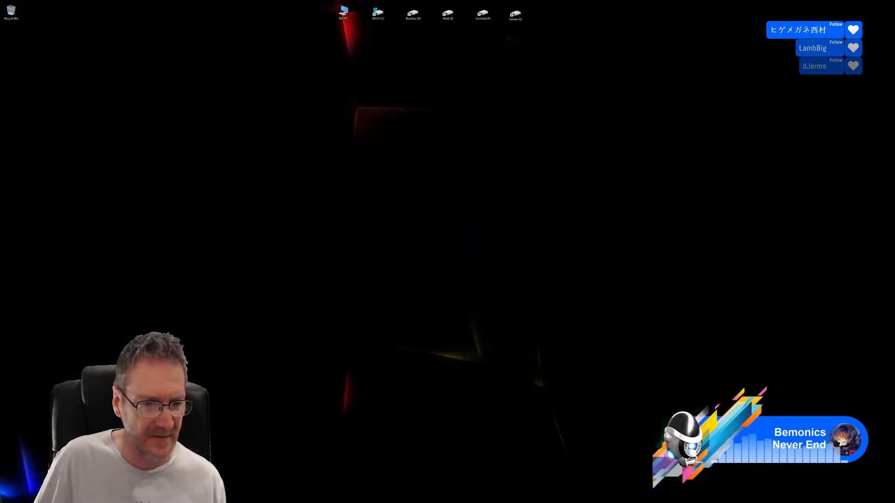
{"action": "key", "text": "alt+Tab"}
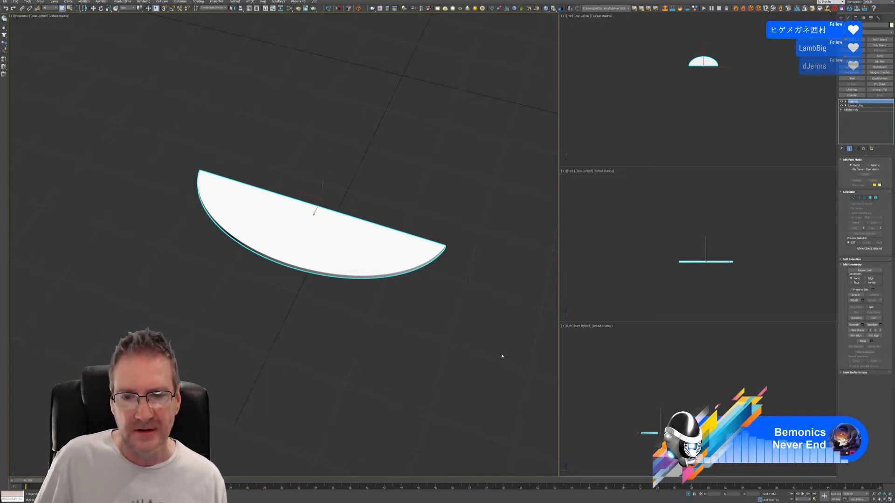
{"action": "key", "text": "alt+q"}
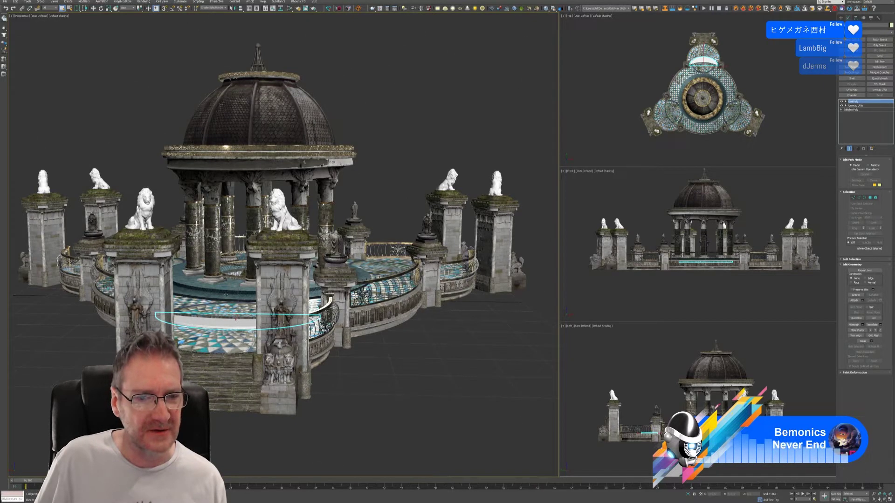
{"action": "left_click", "coordinate": [238, 289], "text": "ctrl"}
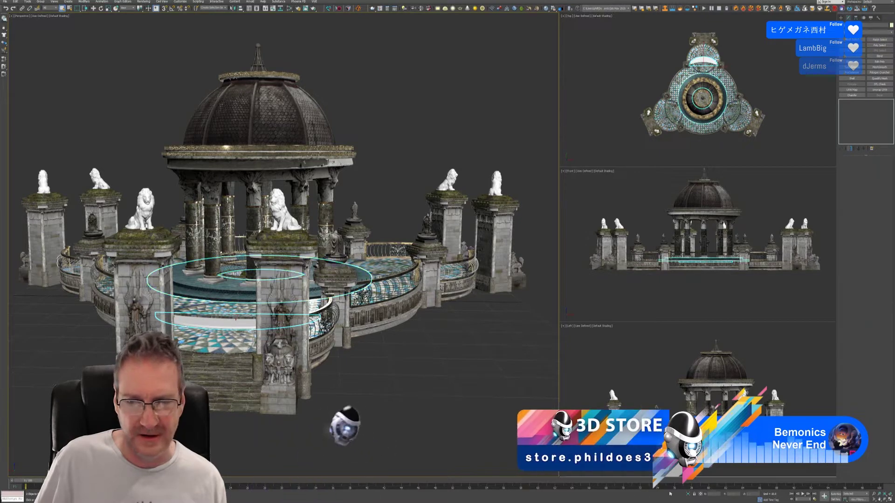
{"action": "key", "text": "alt+q"}
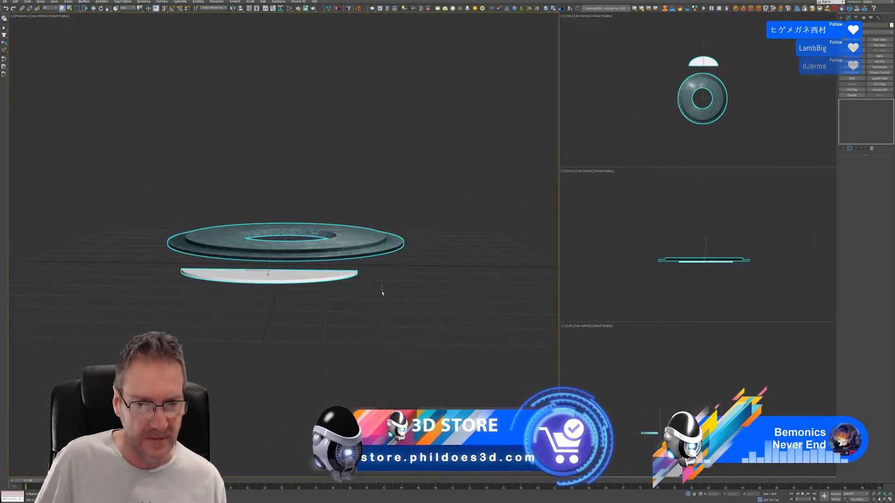
- Examine the hexagon size and shape on the round centre base as a reference for the semicircular step
{"action": "middle_click_drag", "start_coordinate": [381, 294], "coordinate": [381, 308], "text": "alt"}
{"action": "scroll", "coordinate": [295, 265], "scroll_direction": "up", "scroll_amount": 5}
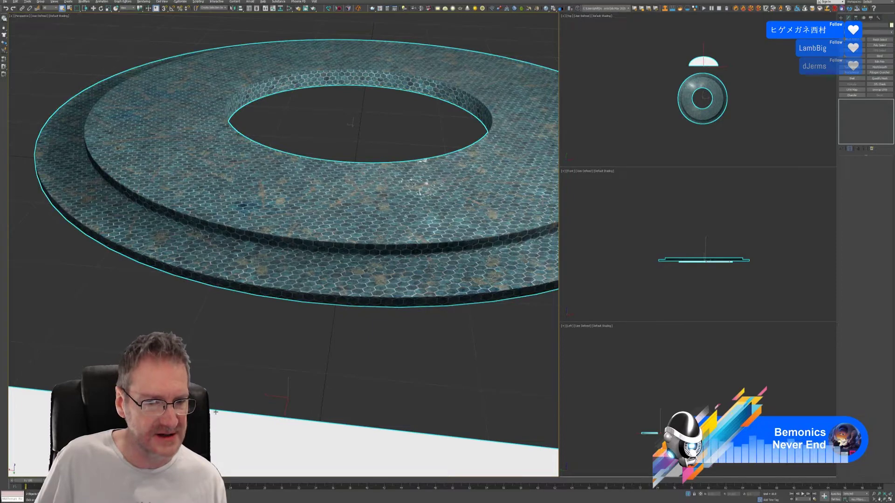
{"action": "scroll", "coordinate": [300, 324], "scroll_direction": "up", "scroll_amount": 8}
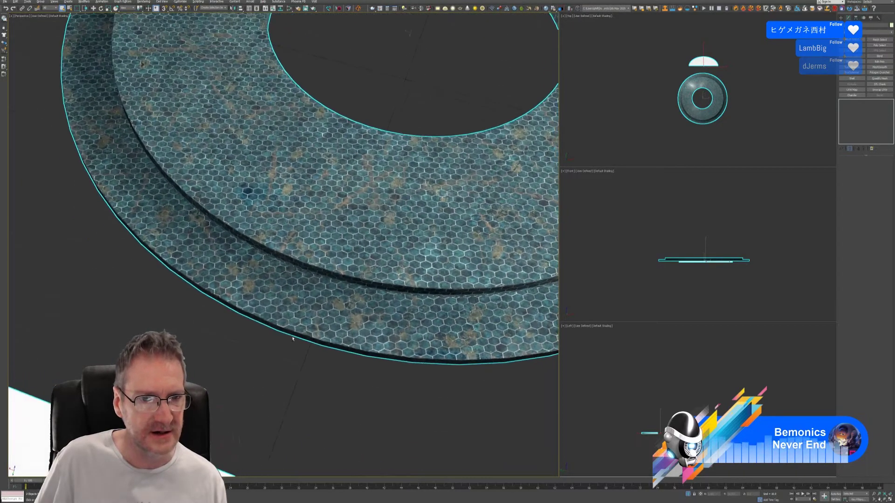
{"action": "scroll", "coordinate": [291, 351], "scroll_direction": "down", "scroll_amount": 10}
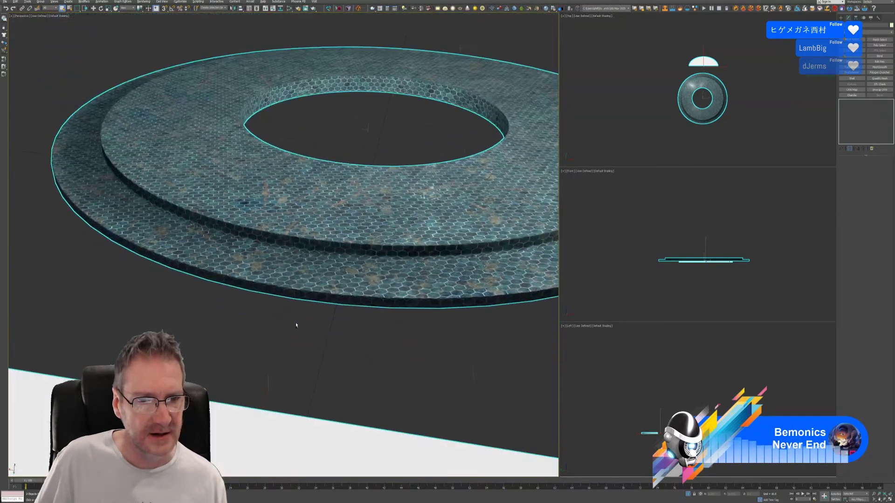
{"action": "scroll", "coordinate": [291, 325], "scroll_direction": "down", "scroll_amount": 4}
{"action": "scroll", "coordinate": [290, 324], "scroll_direction": "up", "scroll_amount": 4}
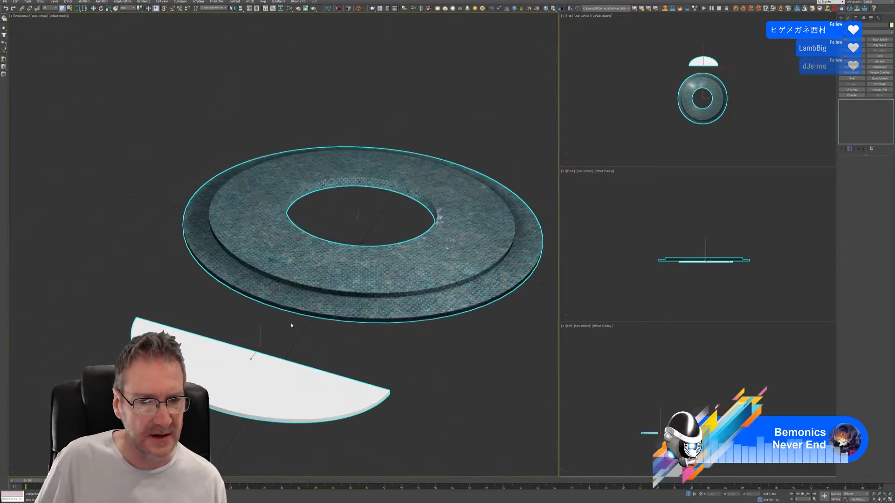
{"action": "middle_click_drag", "start_coordinate": [292, 323], "coordinate": [303, 354], "text": "alt"}
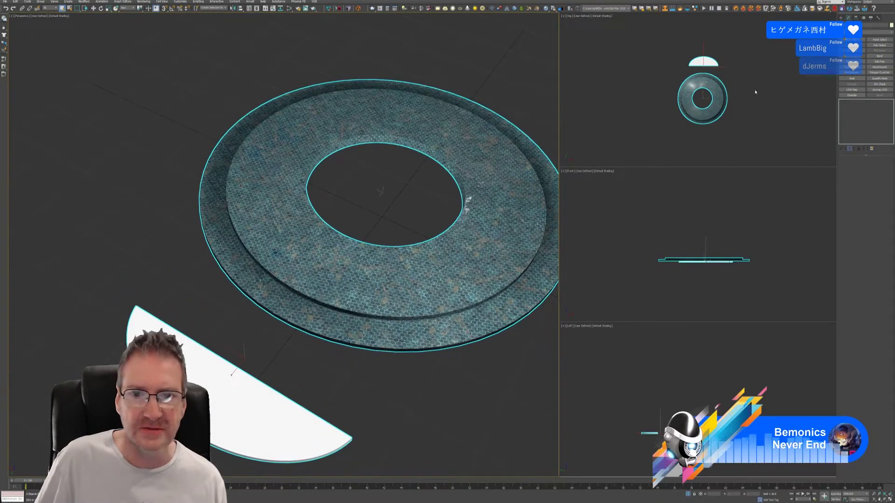
- Switch to Substance Painter and fine-tune both UV scale values of the Honeycomb Tile layer to match the centre base's hexagons
{"action": "key", "text": "super+d"}
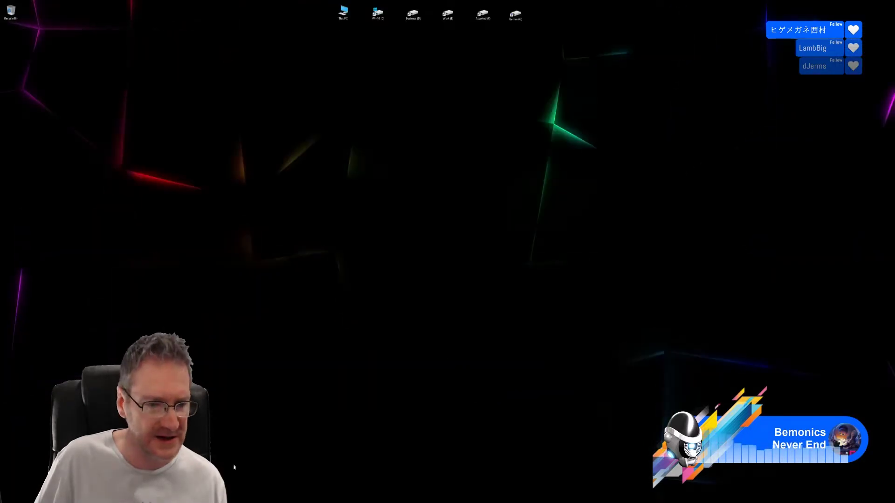
{"action": "key", "text": "alt+Tab"}
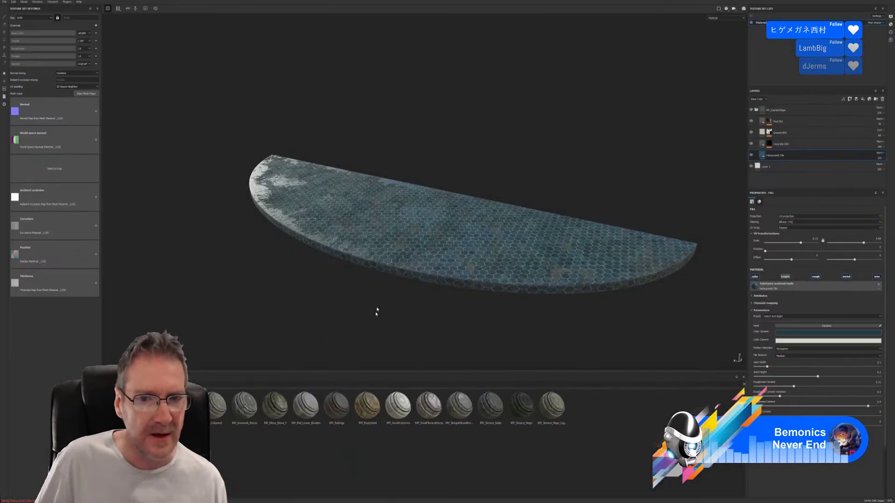
{"action": "mouse_move", "coordinate": [376, 310]}
{"action": "left_mouse_down", "text": "alt"}
{"action": "mouse_move", "coordinate": [376, 333]}
{"action": "mouse_move", "coordinate": [382, 291]}
{"action": "mouse_move", "coordinate": [376, 324]}
{"action": "mouse_move", "coordinate": [395, 354]}
{"action": "mouse_move", "coordinate": [395, 336]}
{"action": "mouse_move", "coordinate": [409, 324]}
{"action": "left_mouse_up", "text": "alt"}
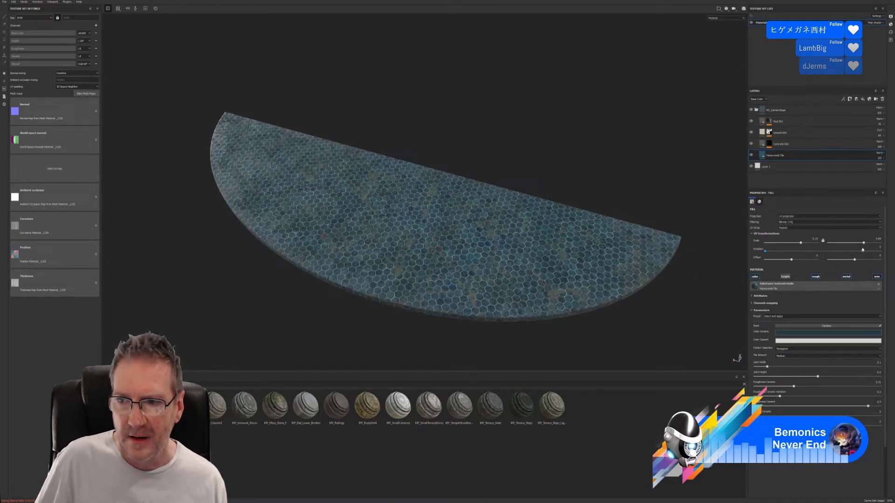
{"action": "left_click_drag", "start_coordinate": [865, 244], "coordinate": [862, 243]}
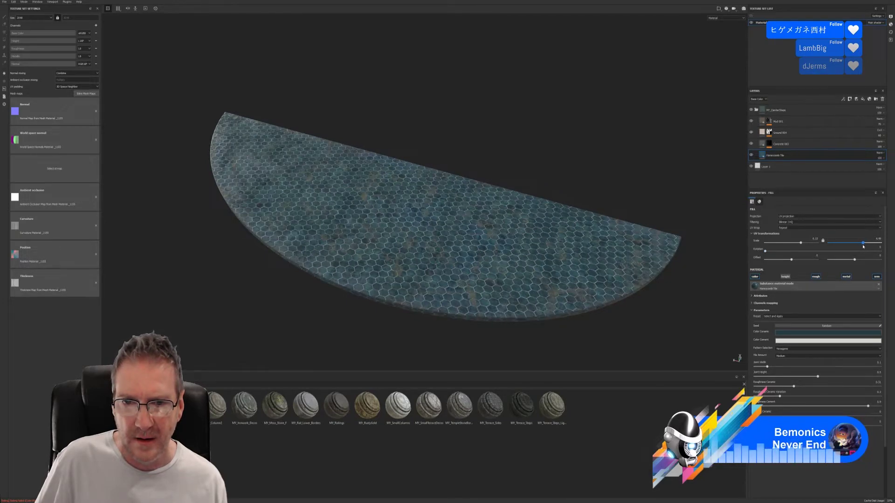
{"action": "left_click", "coordinate": [801, 243]}
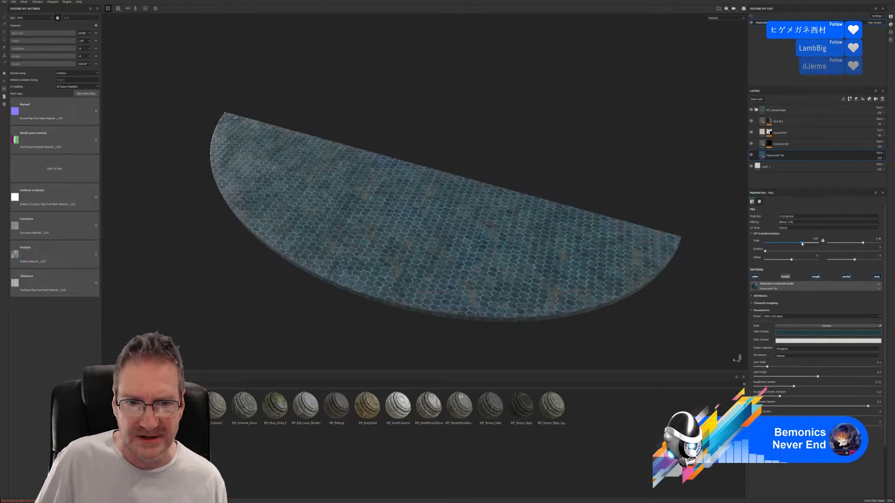
{"action": "left_click_drag", "start_coordinate": [801, 243], "coordinate": [801, 243]}
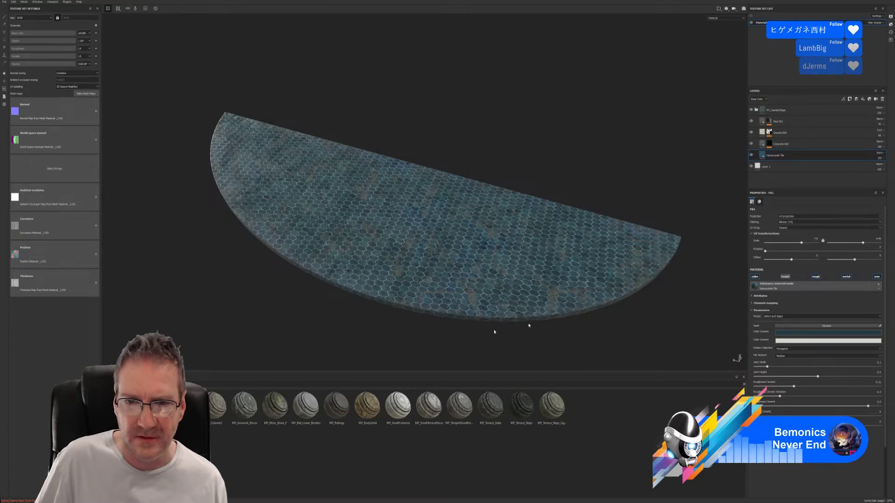
{"action": "left_click_drag", "start_coordinate": [423, 331], "coordinate": [410, 368], "text": "alt"}
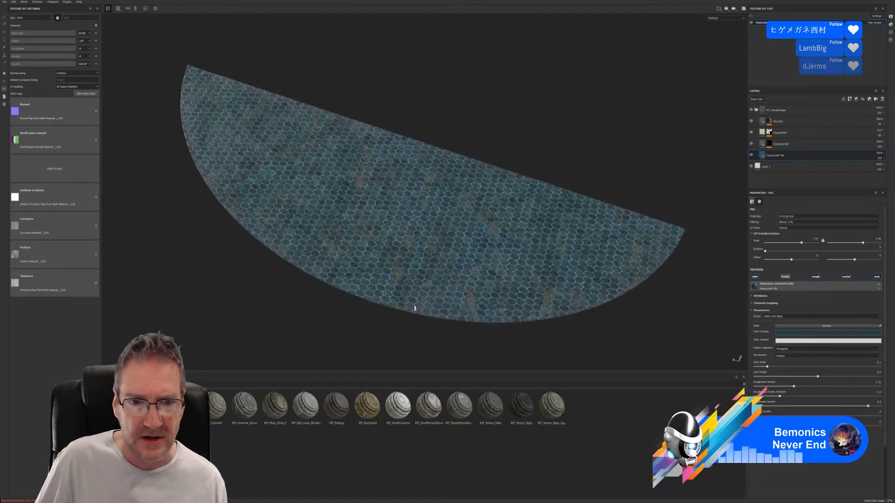
{"action": "scroll", "coordinate": [317, 198], "scroll_direction": "up", "scroll_amount": 5}
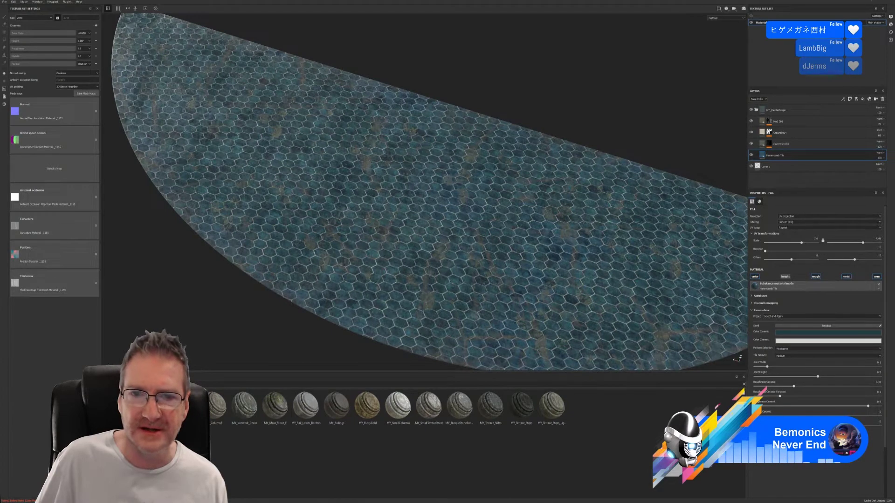
- Switch to 3ds Max and compare the centre base's tile size and proportions with the adjusted honeycomb on the step
{"action": "key", "text": "super+d"}
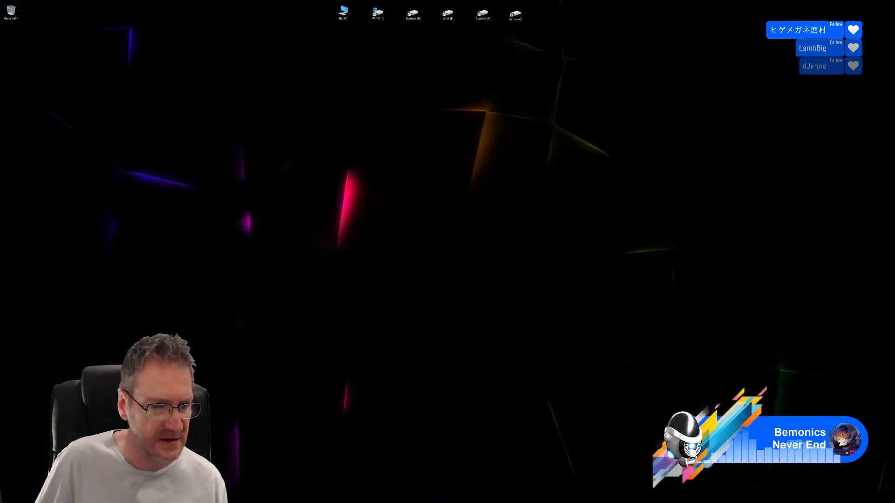
{"action": "key", "text": "alt+Tab"}
{"action": "scroll", "coordinate": [355, 304], "scroll_direction": "up", "scroll_amount": 5}
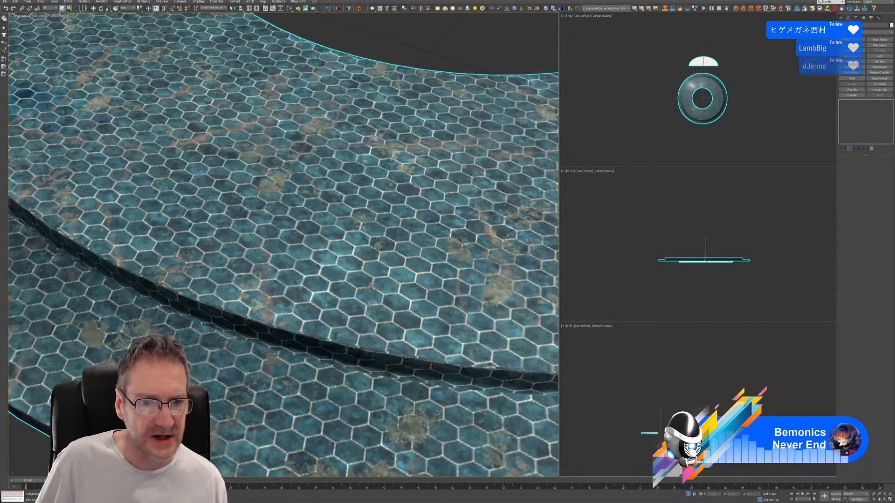
{"action": "scroll", "coordinate": [355, 304], "scroll_direction": "down", "scroll_amount": 8}
{"action": "scroll", "coordinate": [345, 358], "scroll_direction": "up", "scroll_amount": 2}
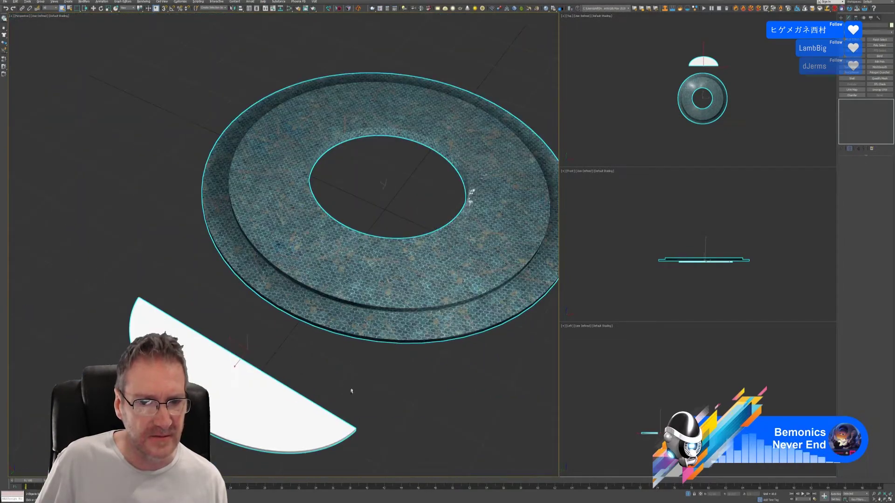
{"action": "middle_click_drag", "start_coordinate": [352, 390], "coordinate": [371, 370], "text": "alt"}
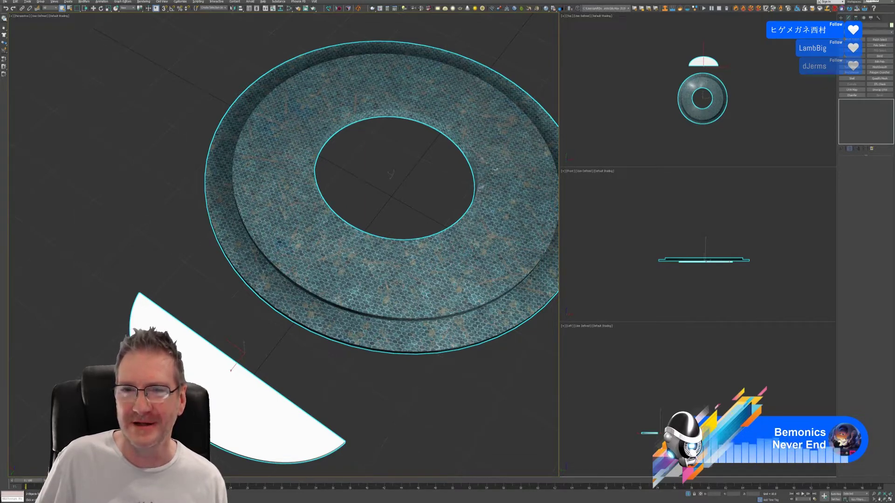
{"action": "key", "text": "super+d"}
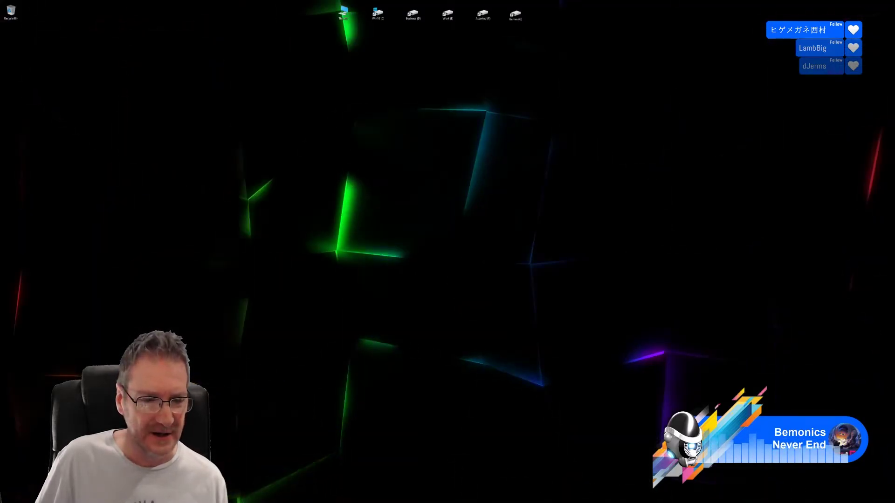
- Switch to Substance Painter, inspect the honeycomb on the semicircular step's top and rim, and rename the step's texture set
{"action": "key", "text": "alt+Tab"}
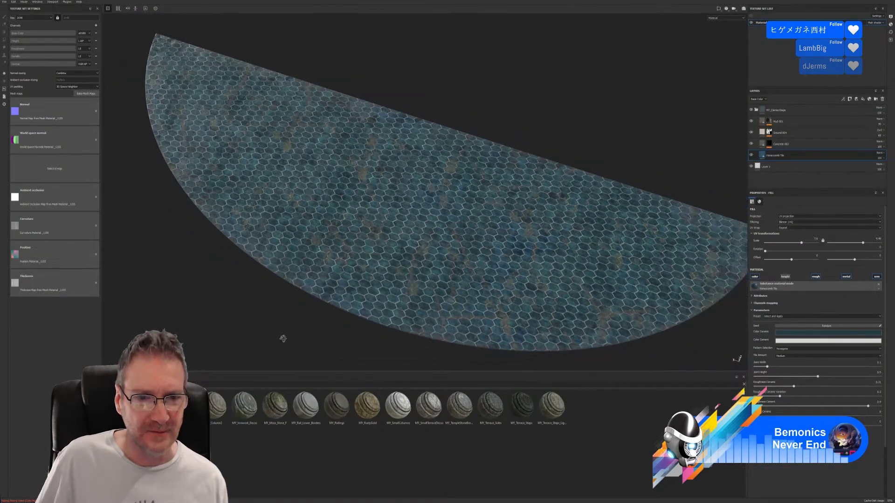
{"action": "left_click_drag", "start_coordinate": [283, 339], "coordinate": [236, 298], "text": "alt"}
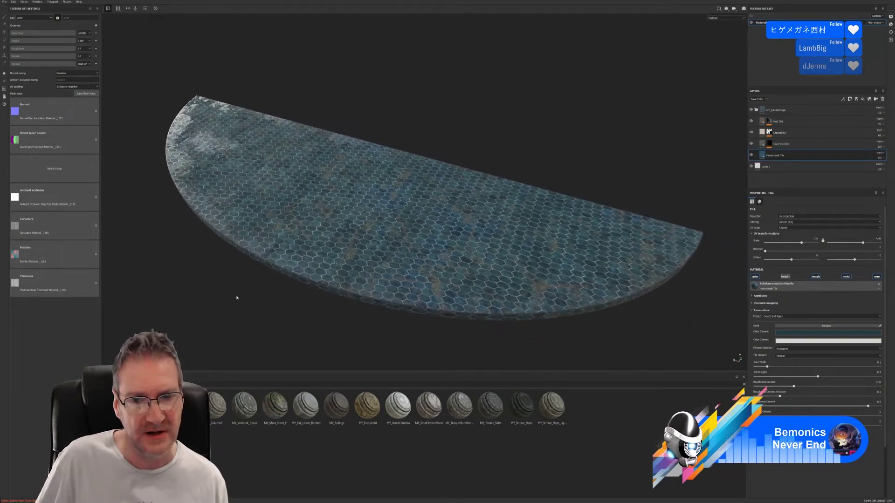
{"action": "left_click_drag", "start_coordinate": [538, 123], "coordinate": [535, 85], "text": "alt"}
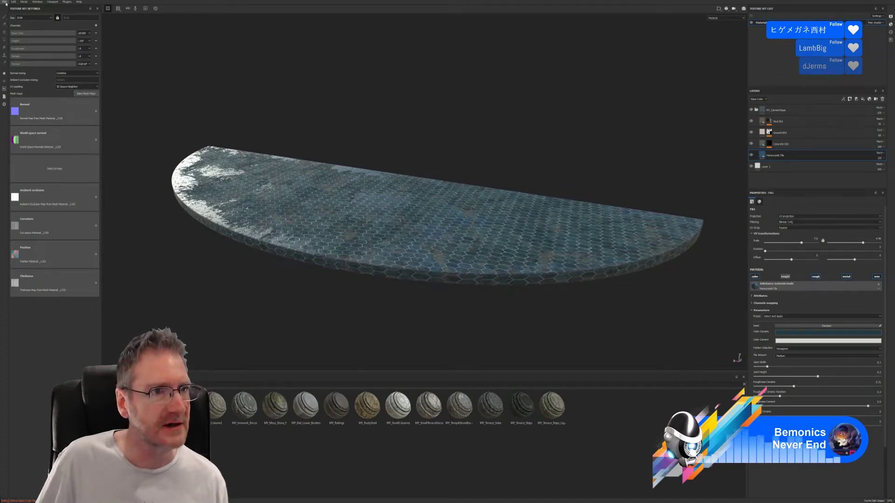
{"action": "left_click", "coordinate": [4, 2]}
{"action": "left_click", "coordinate": [4, 2]}
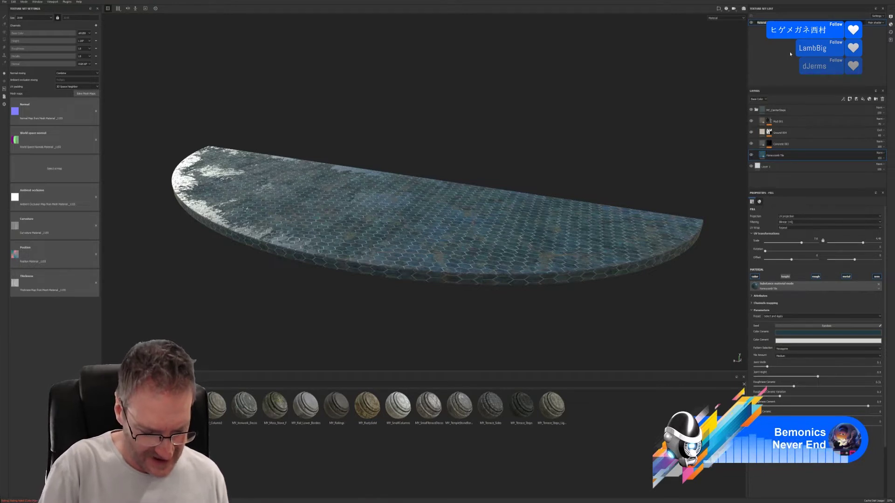
{"action": "type", "text": "M"}
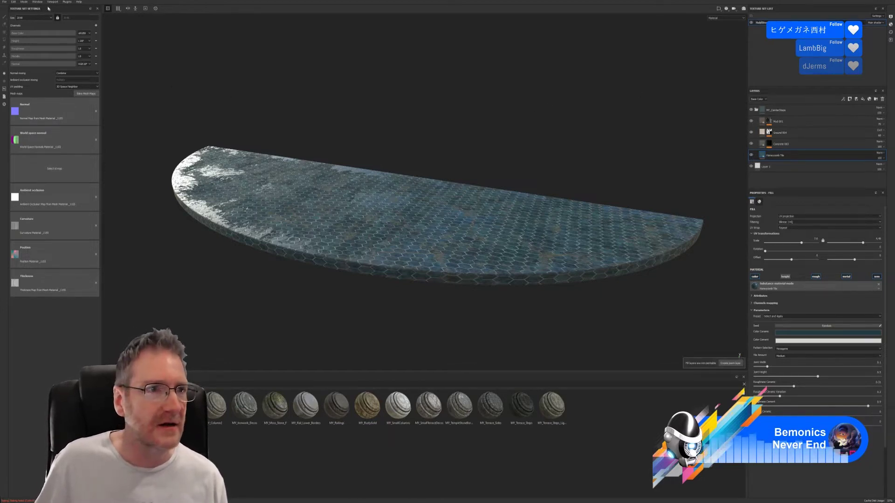
{"action": "left_click", "coordinate": [4, 1]}
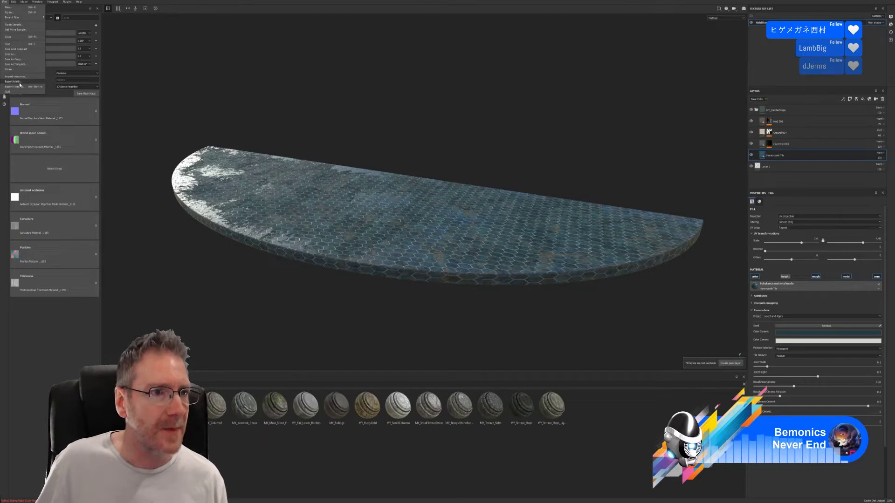
{"action": "left_click", "coordinate": [18, 86]}
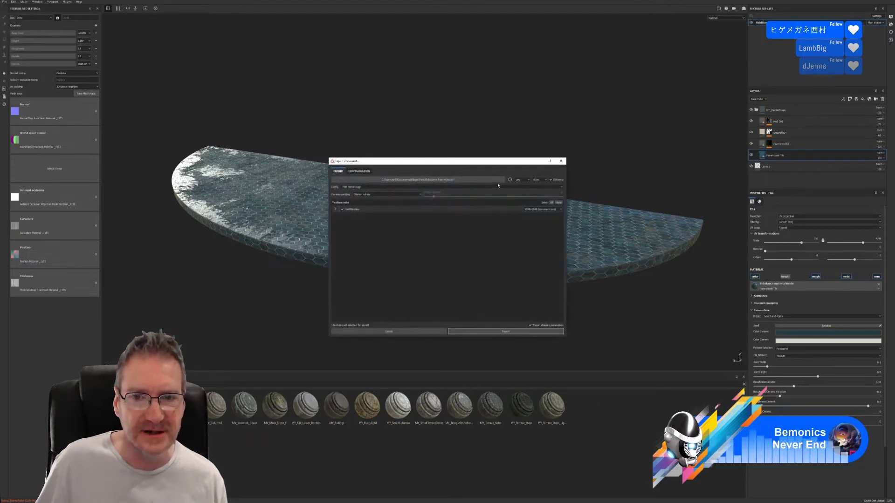
{"action": "left_click", "coordinate": [448, 180]}
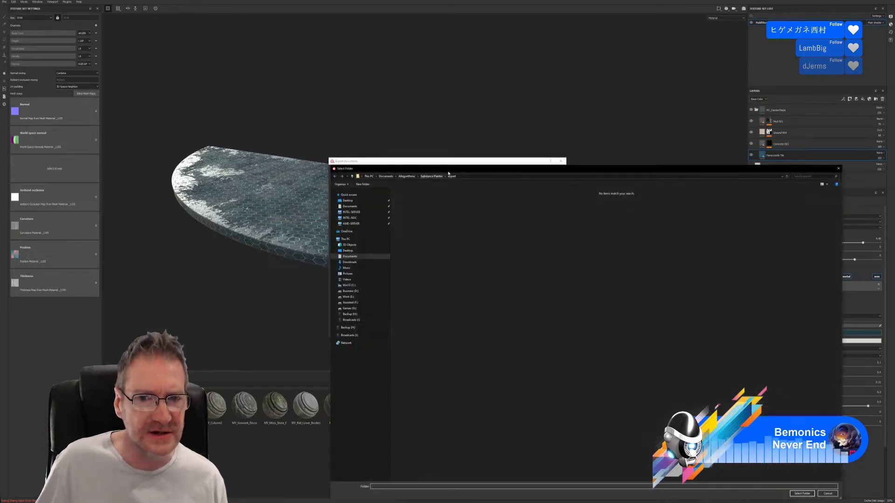
{"action": "left_click_drag", "start_coordinate": [448, 173], "coordinate": [305, 87]}
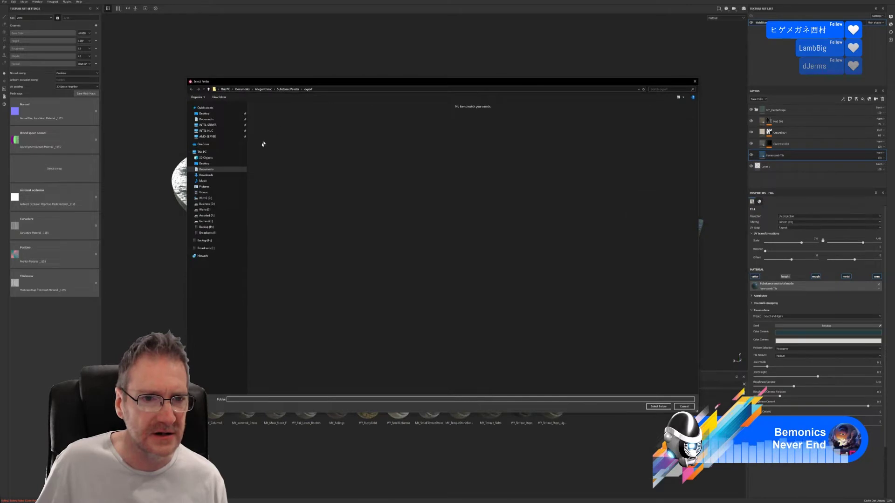
{"action": "left_click", "coordinate": [206, 209]}
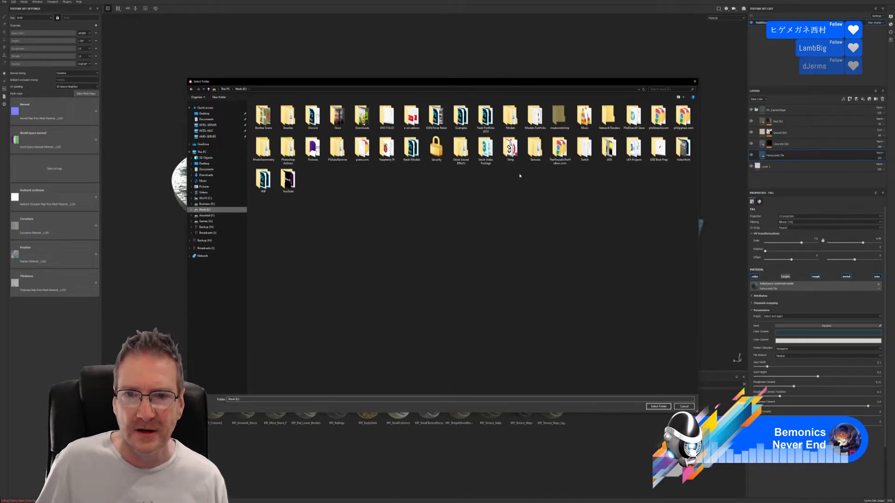
{"action": "double_click", "coordinate": [512, 152]}
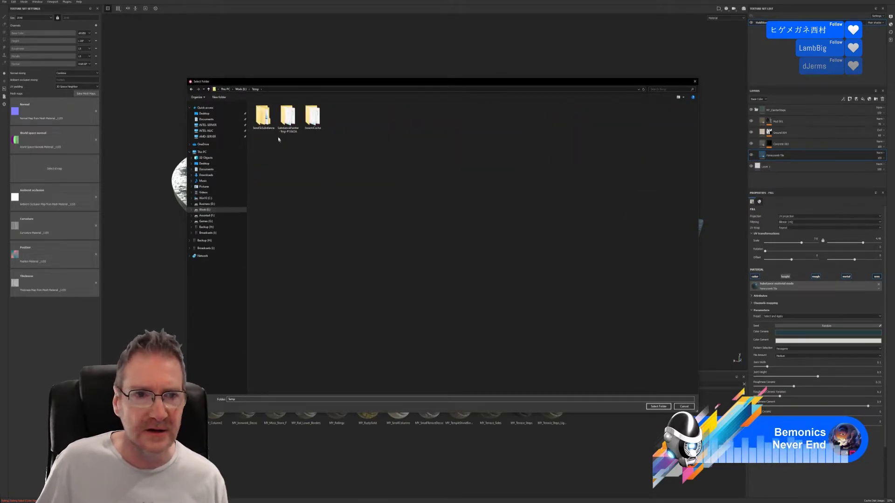
{"action": "left_click", "coordinate": [260, 120]}
{"action": "double_click", "coordinate": [260, 120]}
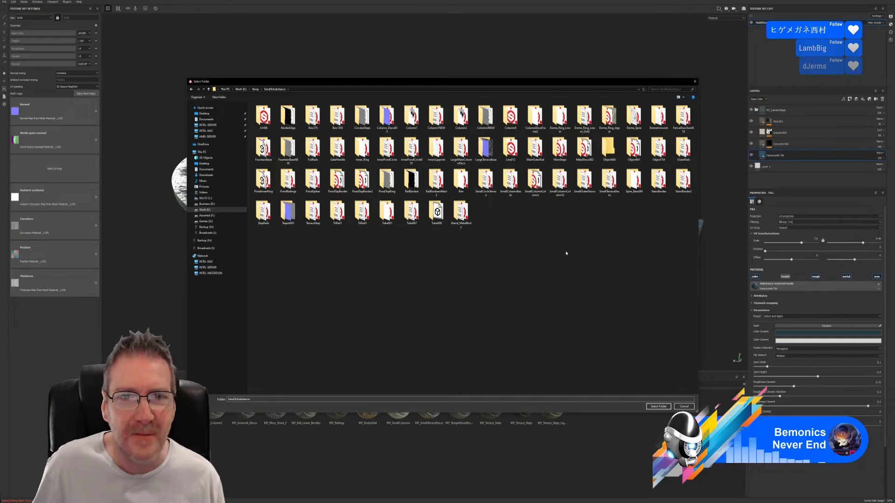
{"action": "left_click", "coordinate": [684, 407]}
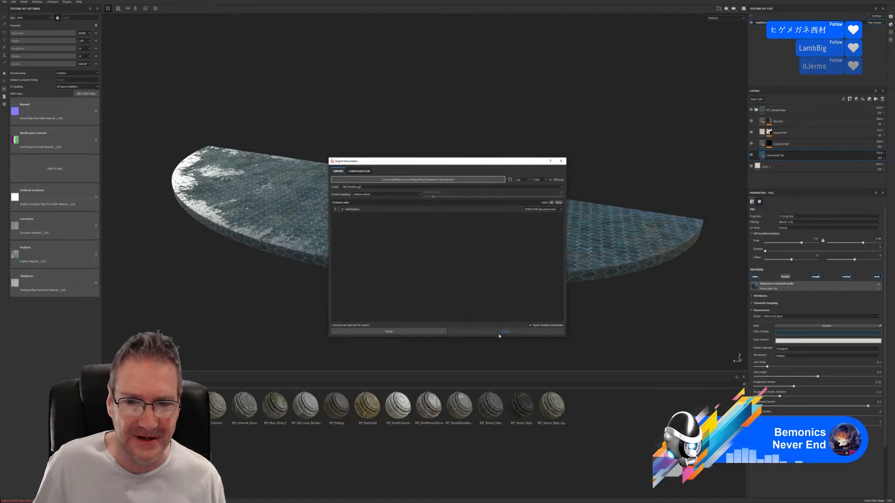
{"action": "left_click", "coordinate": [402, 331]}
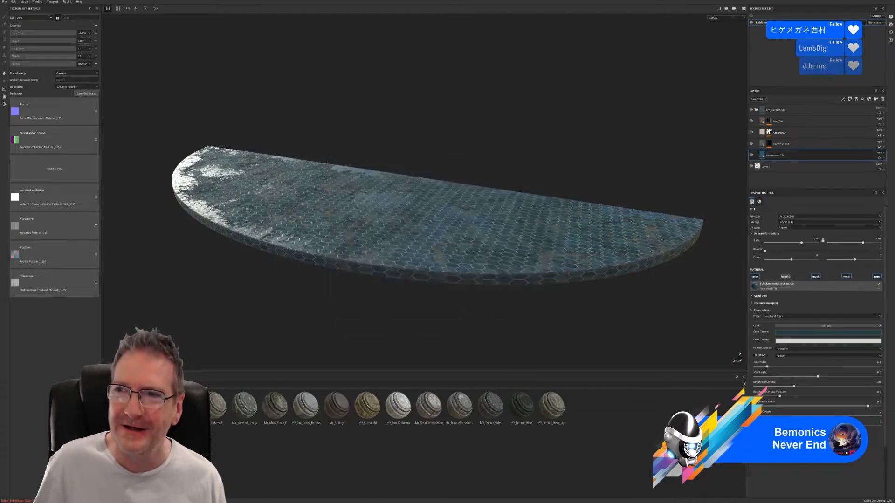
- Switch to 3ds Max and look up the folder used for exporting the selected geometry without exporting anything
{"action": "key", "text": "super+d"}
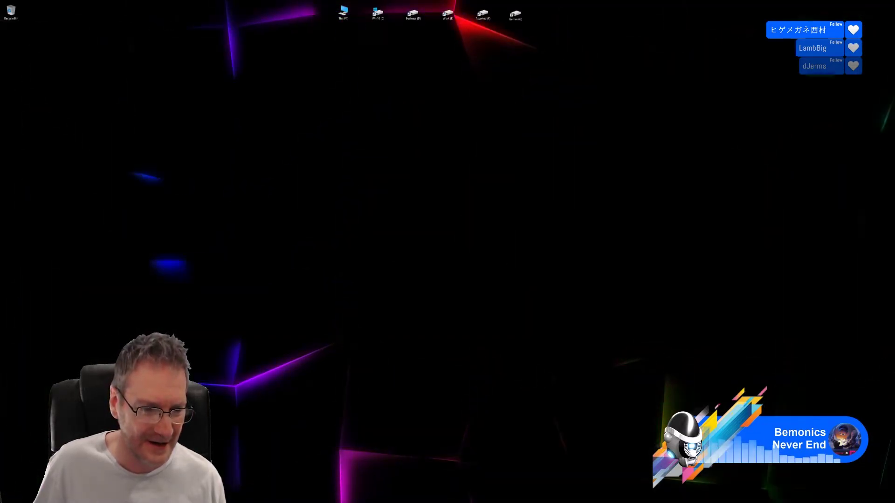
{"action": "key", "text": "alt+Tab"}
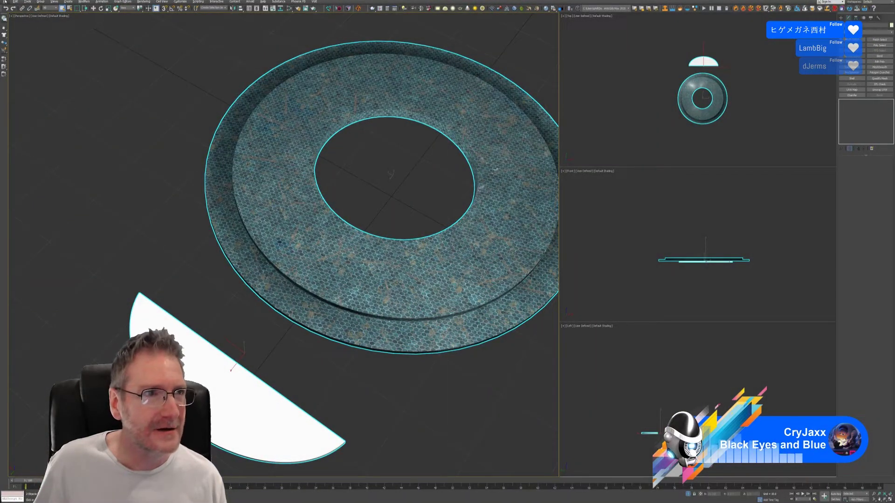
{"action": "left_click", "coordinate": [5, 1]}
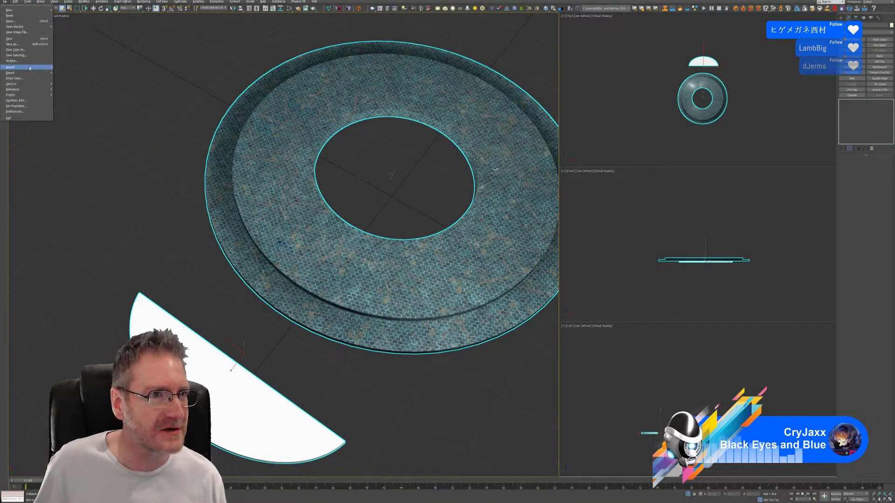
{"action": "mouse_move", "coordinate": [37, 73]}
{"action": "left_click", "coordinate": [72, 78]}
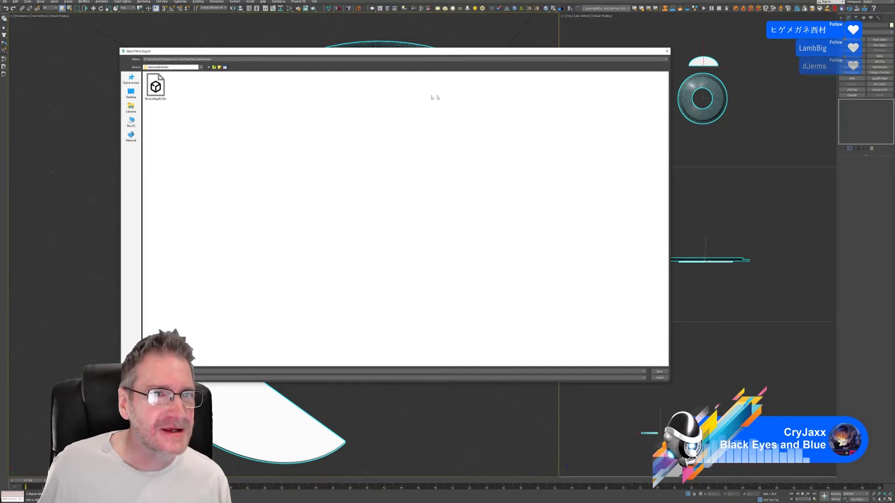
{"action": "left_click", "coordinate": [666, 52]}
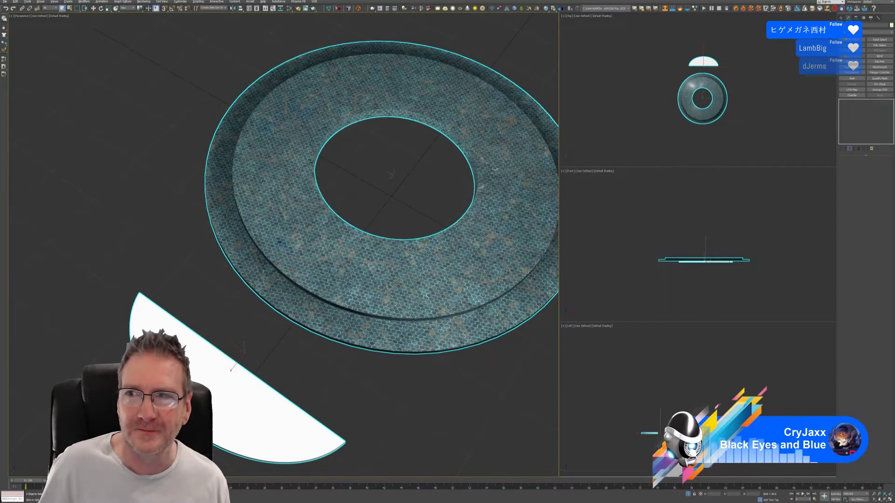
- Switch to Substance Painter and export the step's textures as PNG to a subfolder of Temp\SendToSubstance\CircularSteps on the Work (E:) drive
{"action": "key", "text": "super+d"}
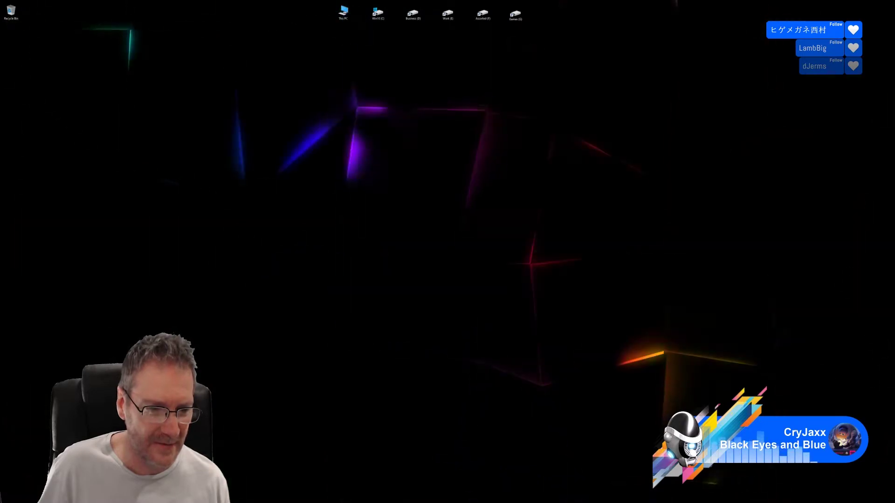
{"action": "key", "text": "alt+Tab"}
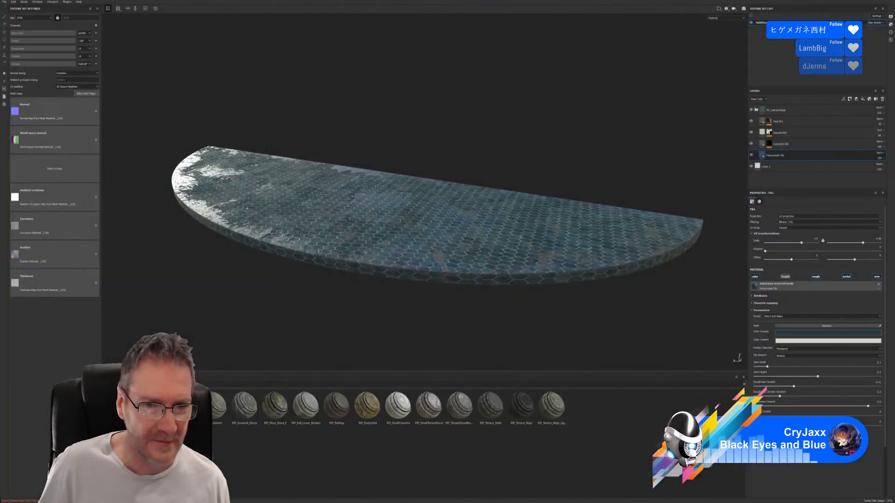
{"action": "left_click", "coordinate": [4, 2]}
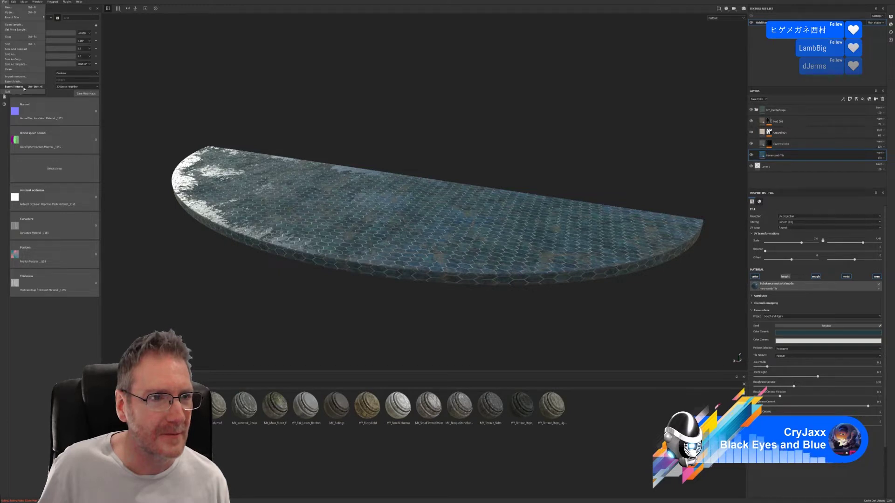
{"action": "left_click", "coordinate": [24, 89]}
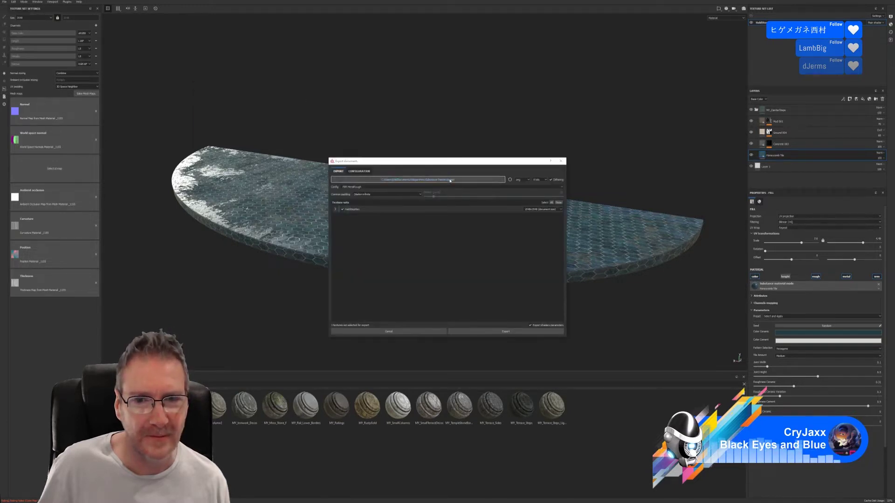
{"action": "left_click", "coordinate": [354, 180]}
{"action": "left_click", "coordinate": [204, 210]}
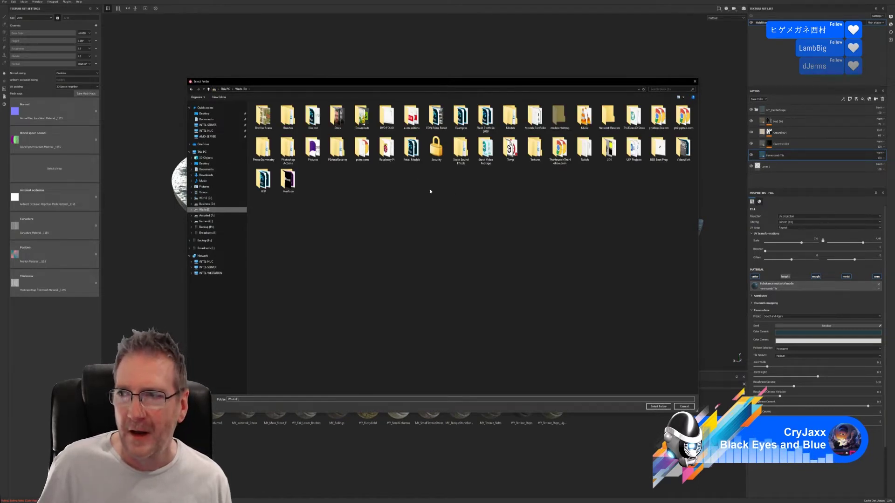
{"action": "double_click", "coordinate": [510, 148]}
{"action": "double_click", "coordinate": [263, 116]}
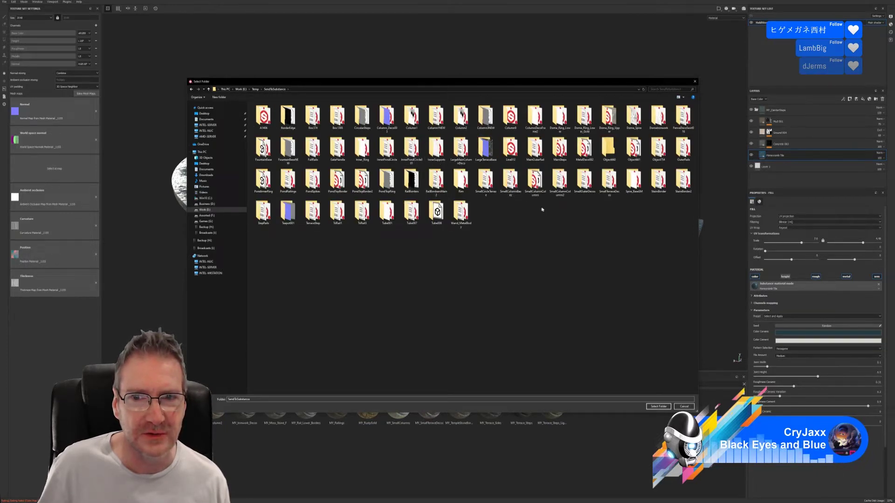
{"action": "double_click", "coordinate": [362, 117]}
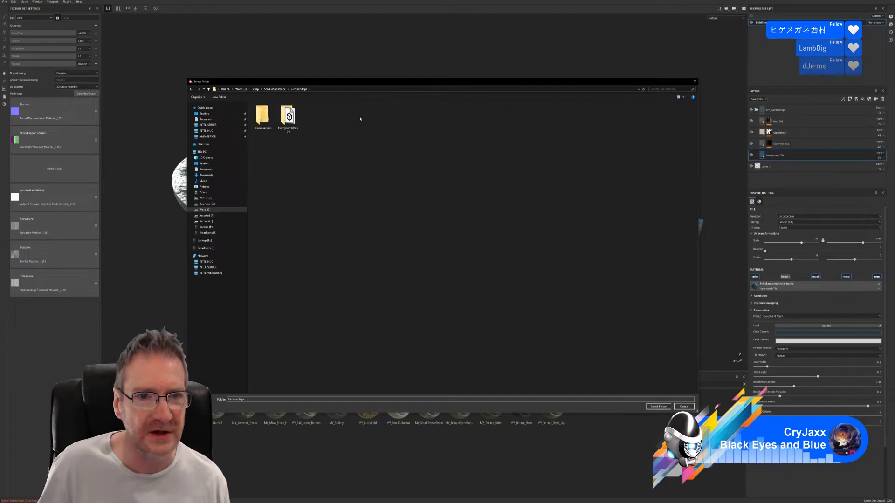
{"action": "double_click", "coordinate": [288, 117]}
{"action": "left_click", "coordinate": [658, 407]}
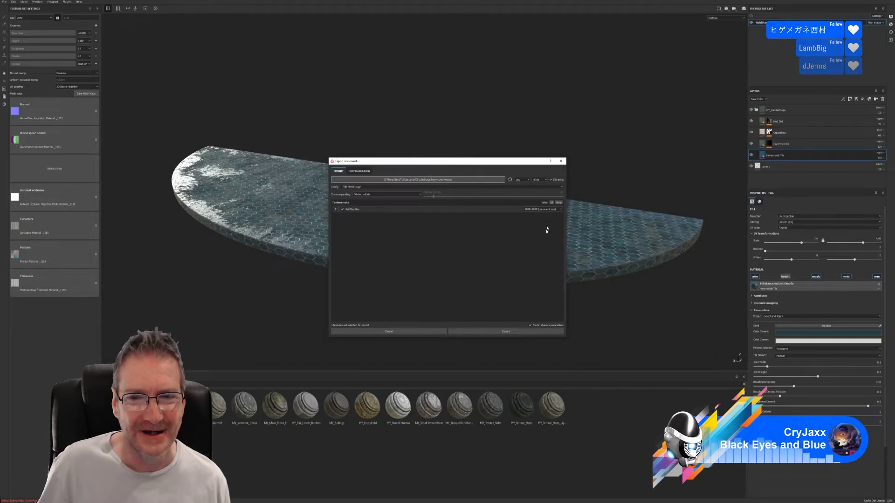
{"action": "left_click", "coordinate": [503, 333]}
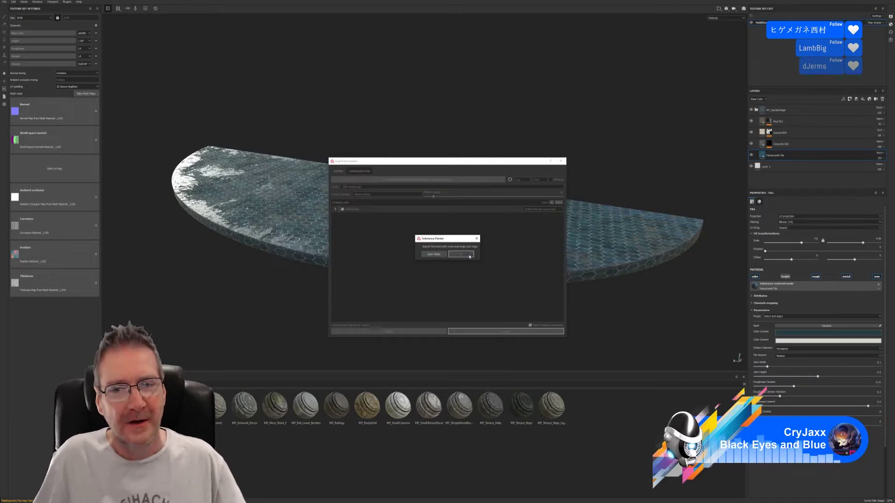
{"action": "left_click", "coordinate": [467, 256]}
- Save the semicircular step's Painter project under a new file name in the version subfolder inside SendToSubstance\CircularSteps
{"action": "key", "text": "super+d"}
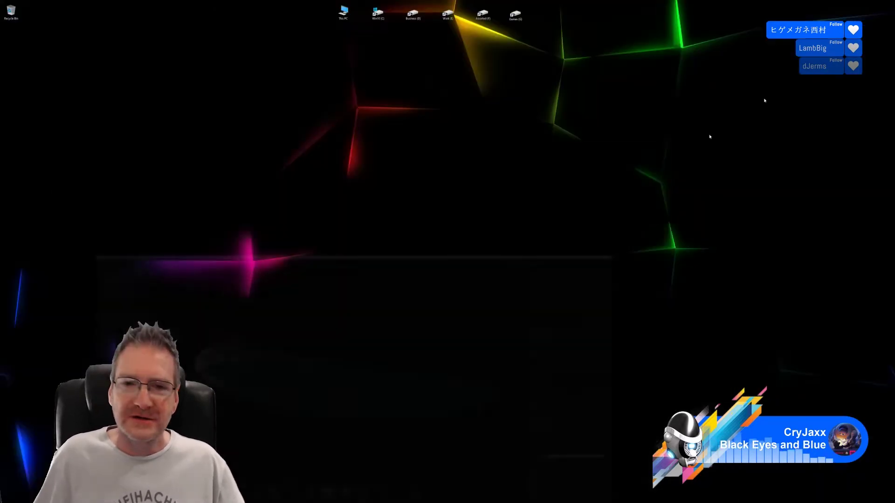
{"action": "key", "text": "super+d"}
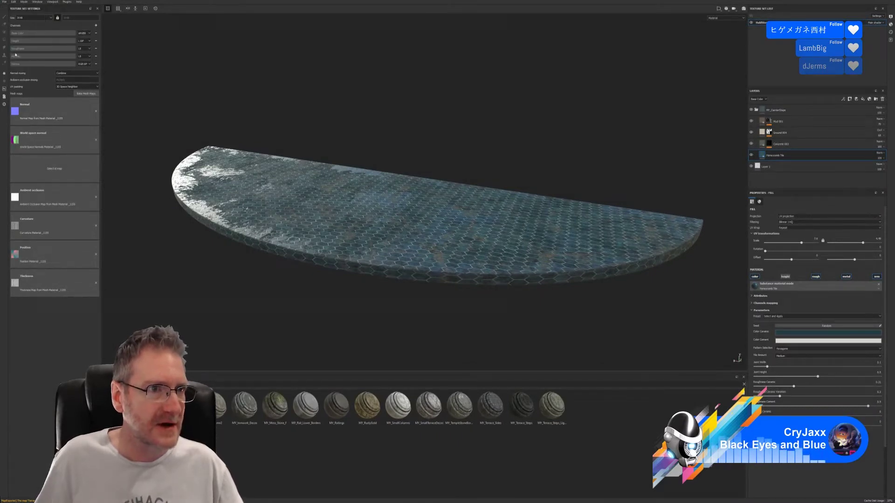
{"action": "key", "text": "ctrl+s"}
{"action": "left_click_drag", "start_coordinate": [255, 6], "coordinate": [435, 70]}
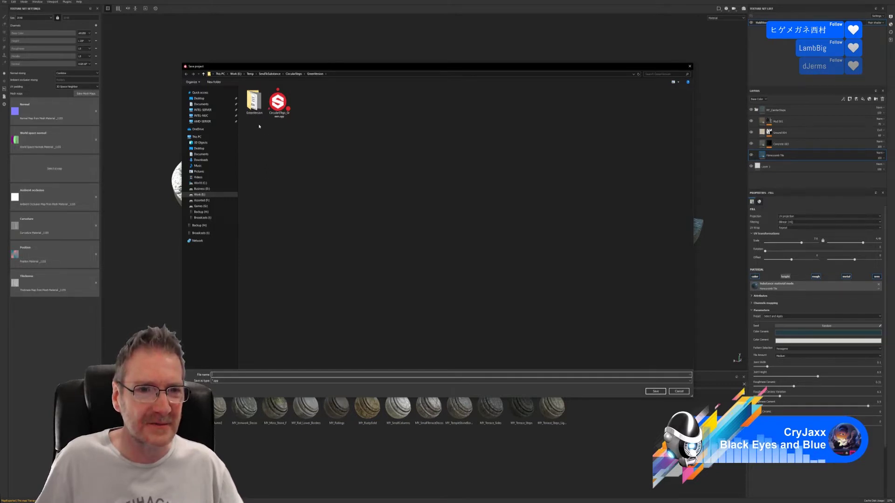
{"action": "double_click", "coordinate": [254, 102]}
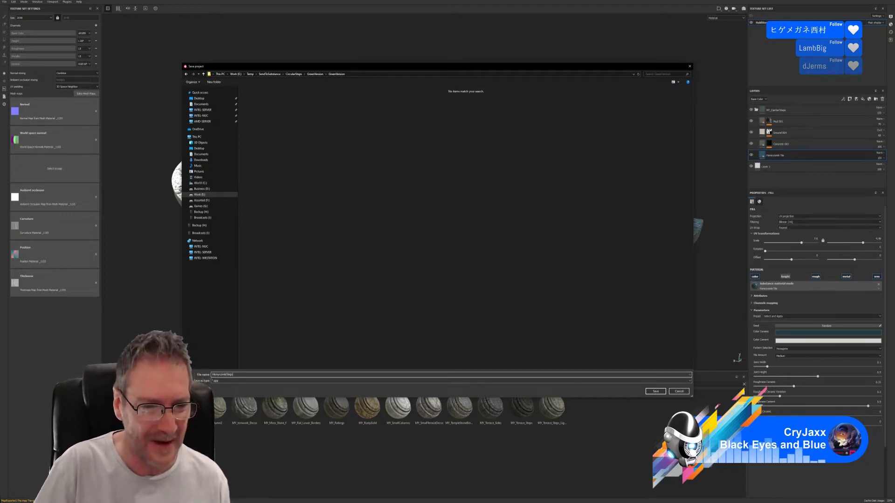
{"action": "key", "text": "Return"}
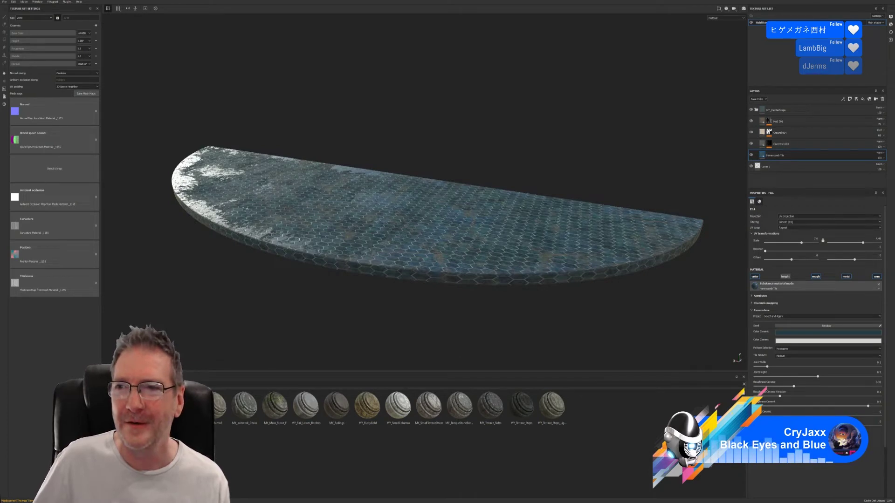
- Switch to 3ds Max, open the Slate Material Editor, and bring the free space beside the existing Multi/Sub-Object material into view
{"action": "left_click", "coordinate": [867, 1]}
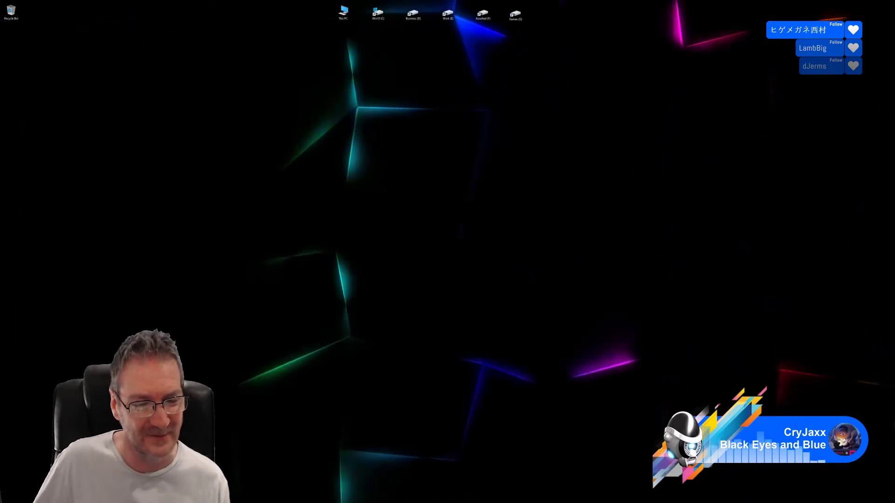
{"action": "key", "text": "alt+Tab"}
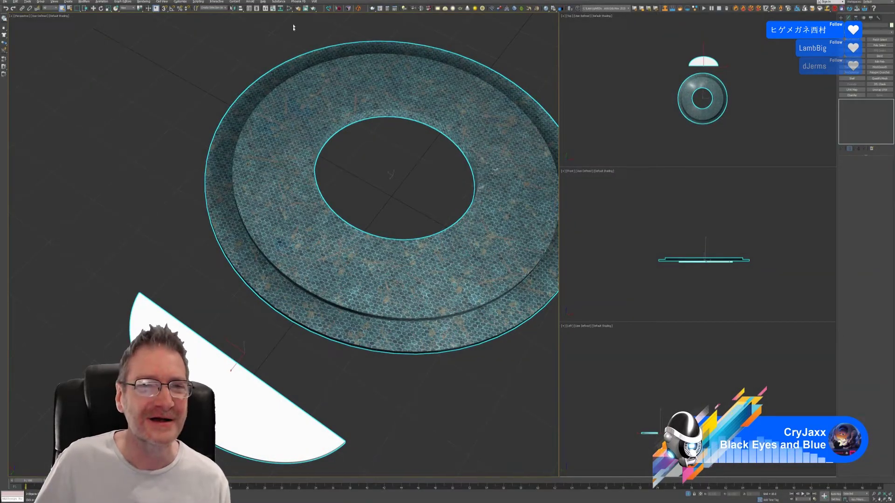
{"action": "left_click", "coordinate": [289, 9]}
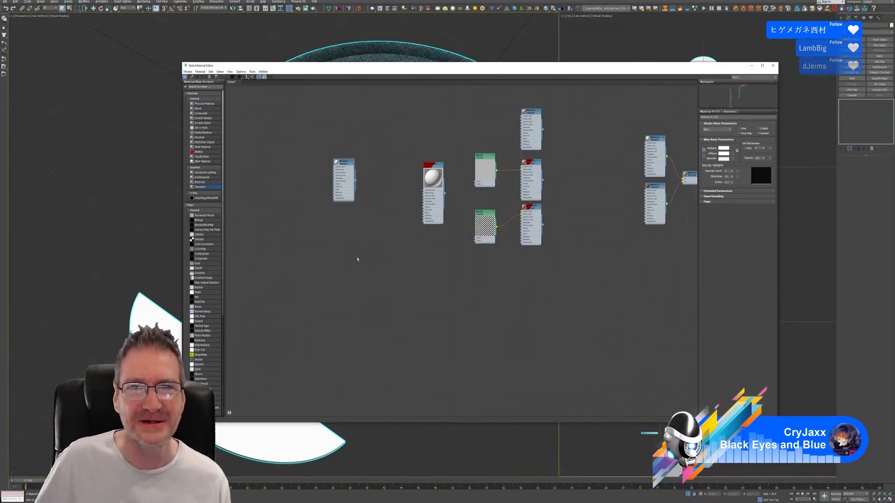
{"action": "middle_click_drag", "start_coordinate": [357, 259], "coordinate": [375, 244]}
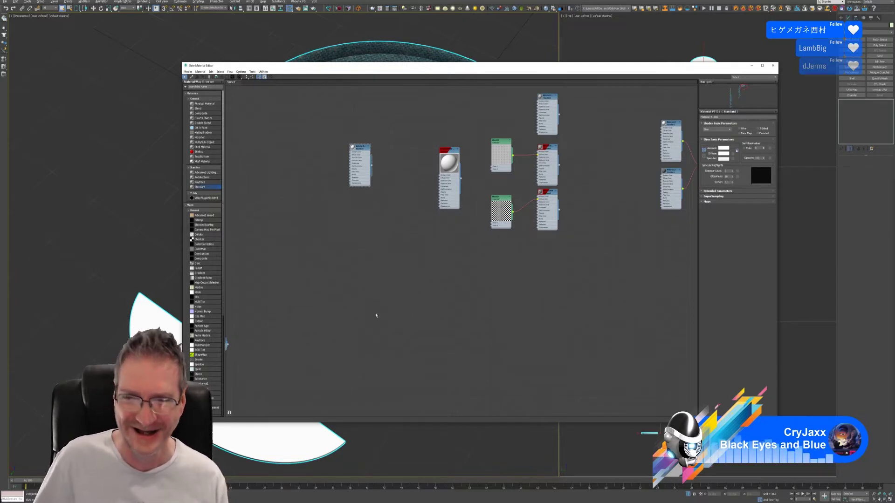
{"action": "key", "text": "l"}
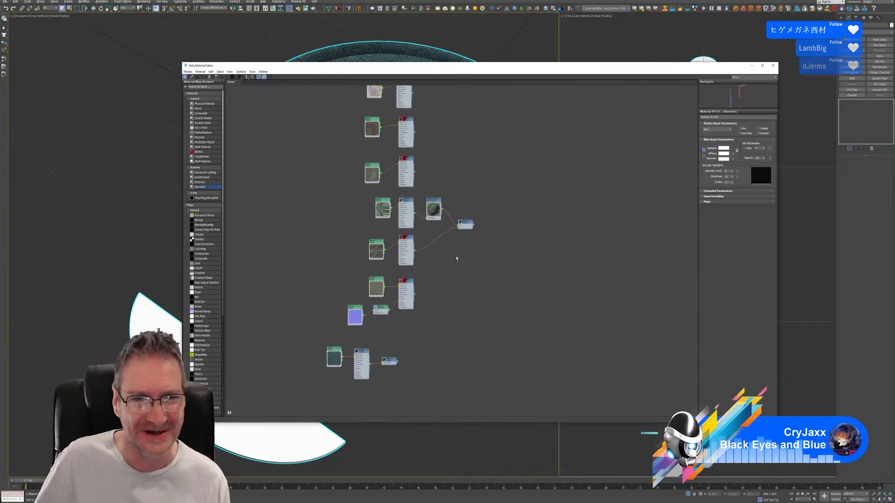
{"action": "scroll", "coordinate": [444, 244], "scroll_direction": "up", "scroll_amount": 5}
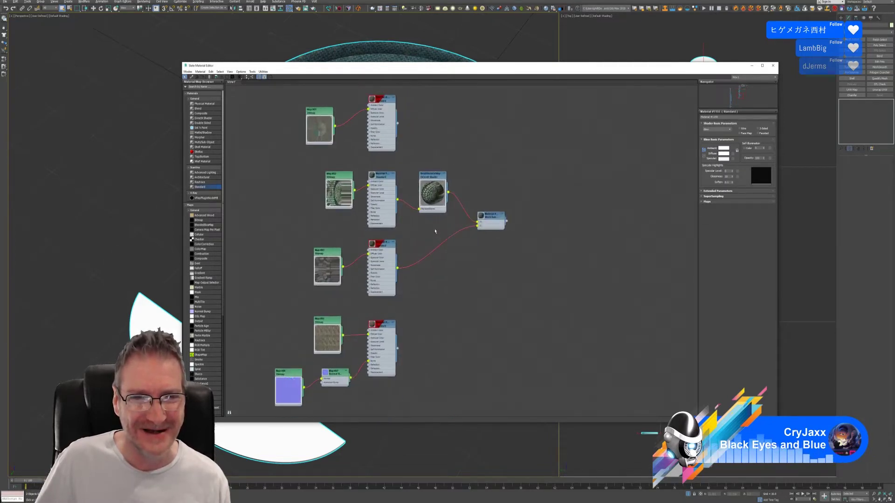
{"action": "scroll", "coordinate": [435, 230], "scroll_direction": "up", "scroll_amount": 2}
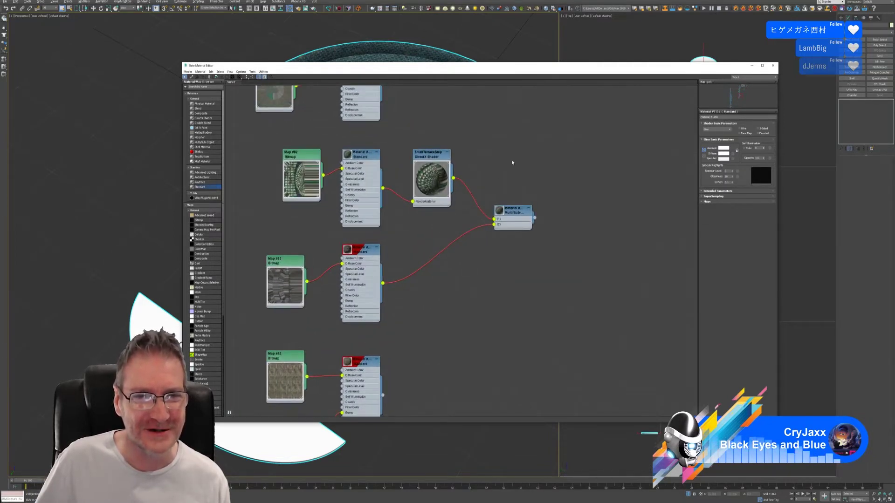
{"action": "middle_click_drag", "start_coordinate": [512, 162], "coordinate": [494, 184]}
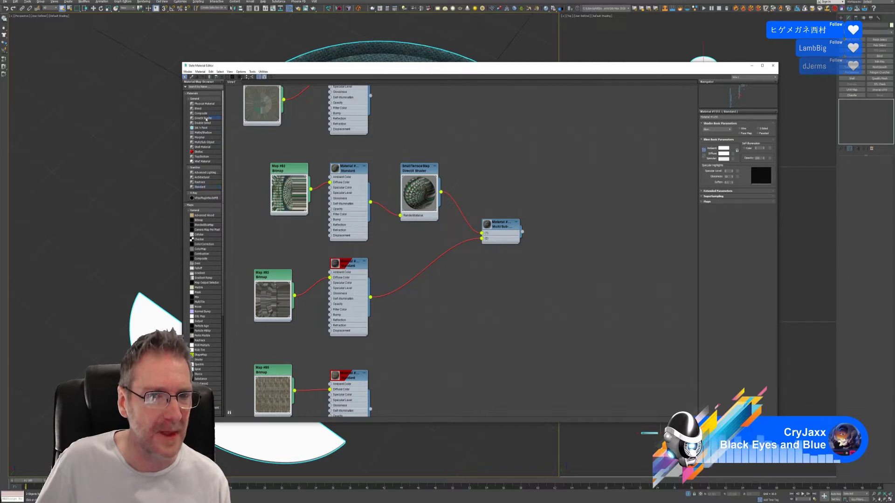
- Add a DirectX Shader material above the Multi/Sub-Object node, delete its attached Standard material, and move the shader into the freed space
{"action": "key", "text": "ctrl+v"}
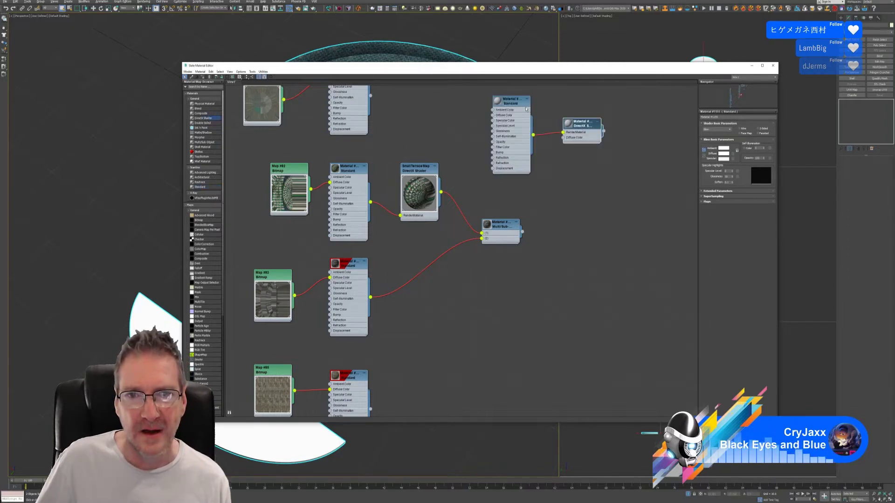
{"action": "left_click", "coordinate": [516, 104]}
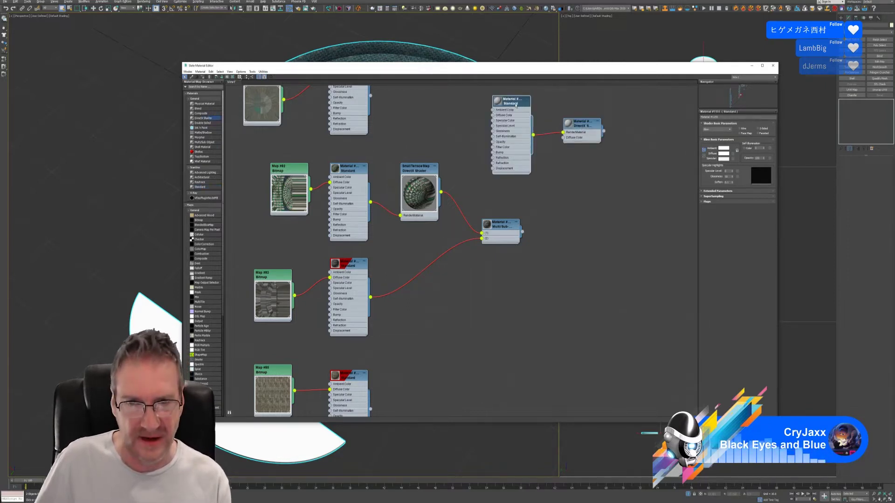
{"action": "key", "text": "Delete"}
{"action": "left_click_drag", "start_coordinate": [580, 126], "coordinate": [515, 126]}
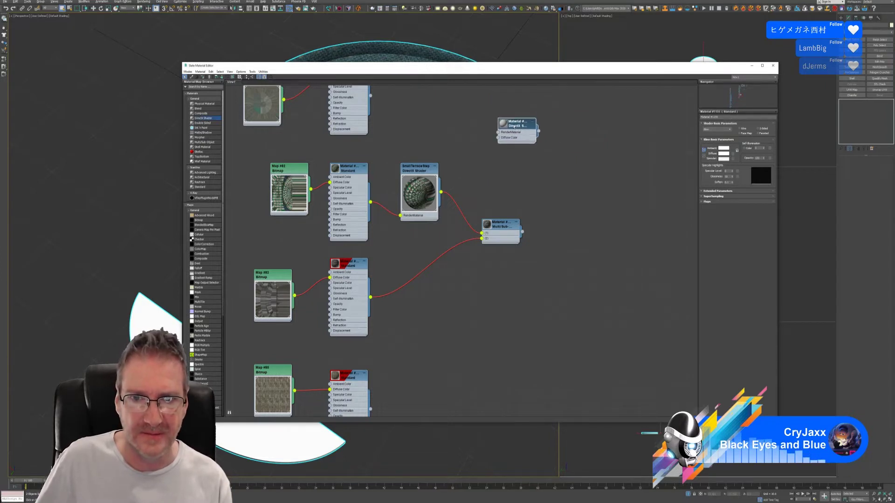
- Enlarge the new DirectX Shader node's preview and set its shader type to Interactive
{"action": "left_click", "coordinate": [503, 124]}
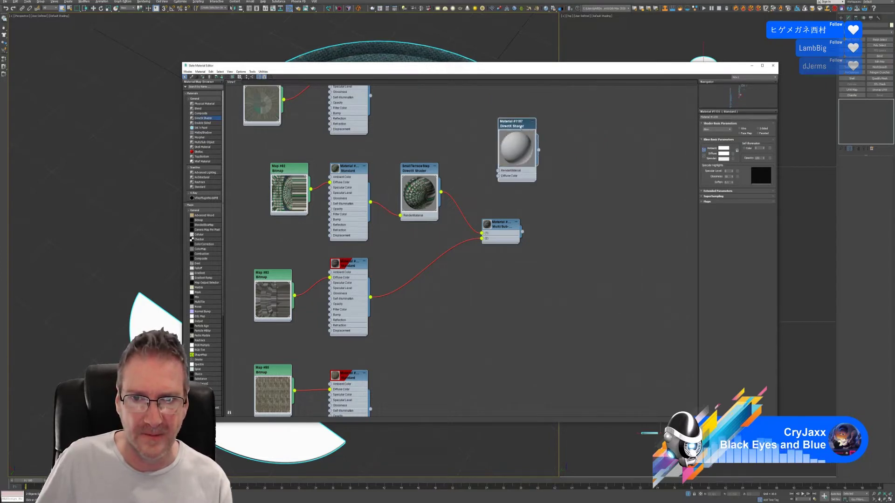
{"action": "double_click", "coordinate": [525, 128]}
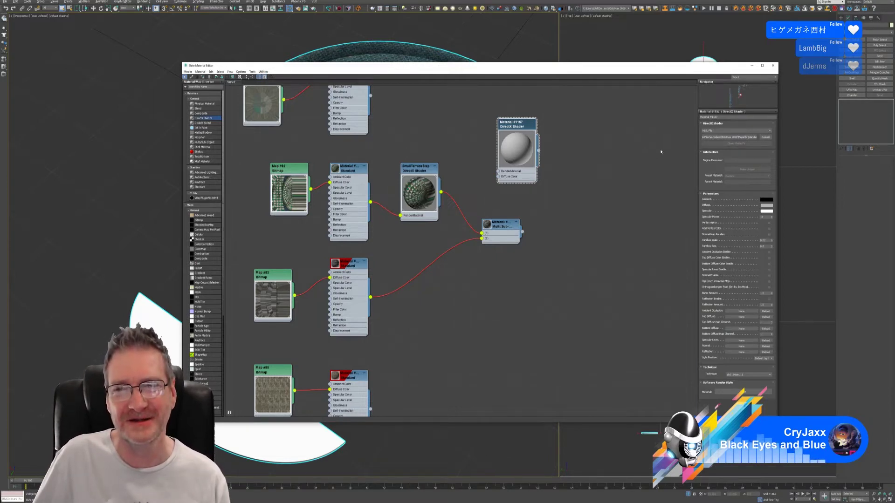
{"action": "left_click", "coordinate": [764, 133]}
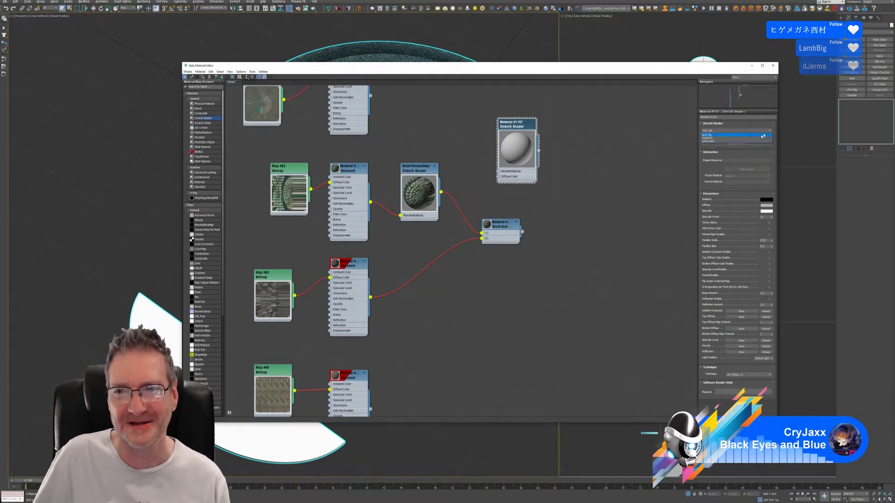
{"action": "left_click", "coordinate": [736, 141]}
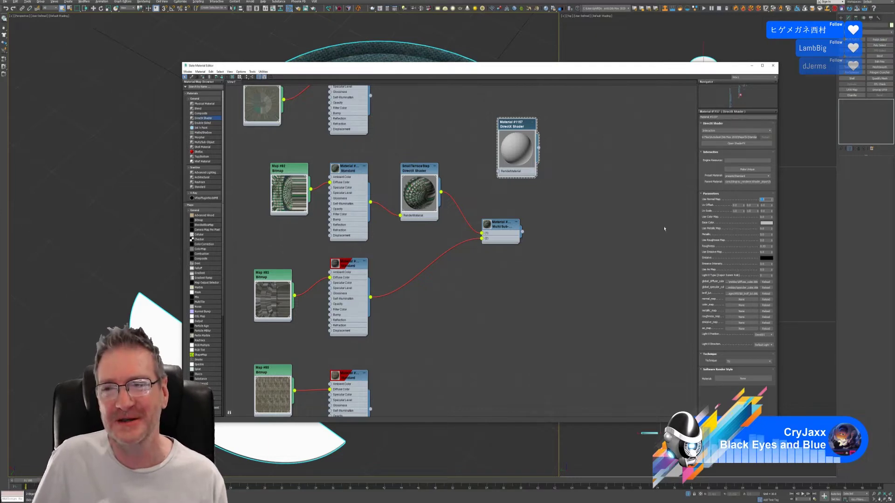
- Browse the nested GreenVersion folders for the new shader's normal map without loading a file
{"action": "left_click", "coordinate": [741, 300]}
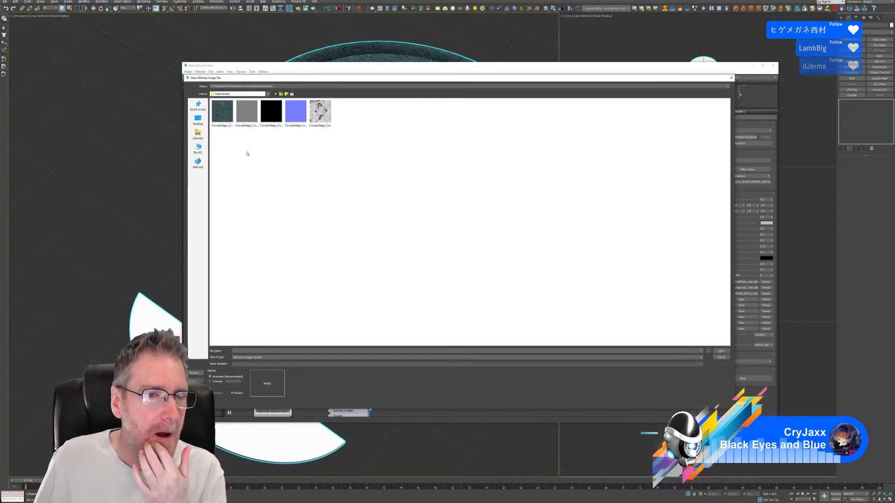
{"action": "left_click", "coordinate": [281, 94]}
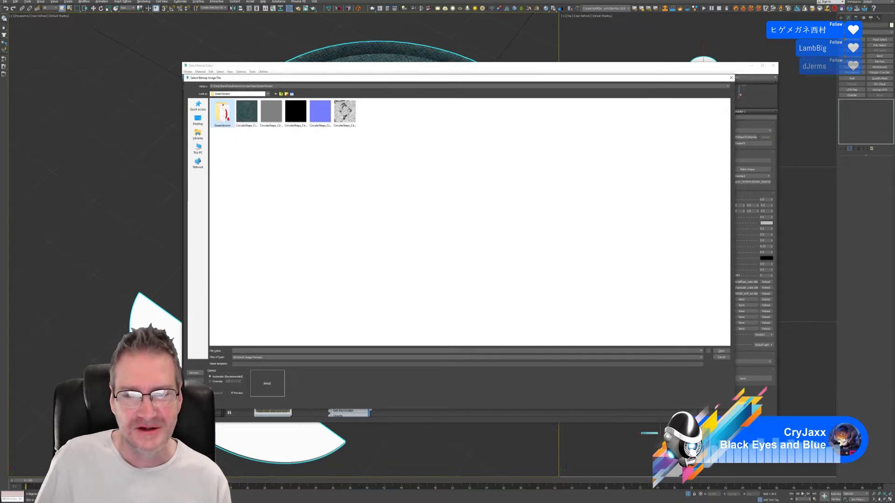
{"action": "left_click", "coordinate": [721, 357]}
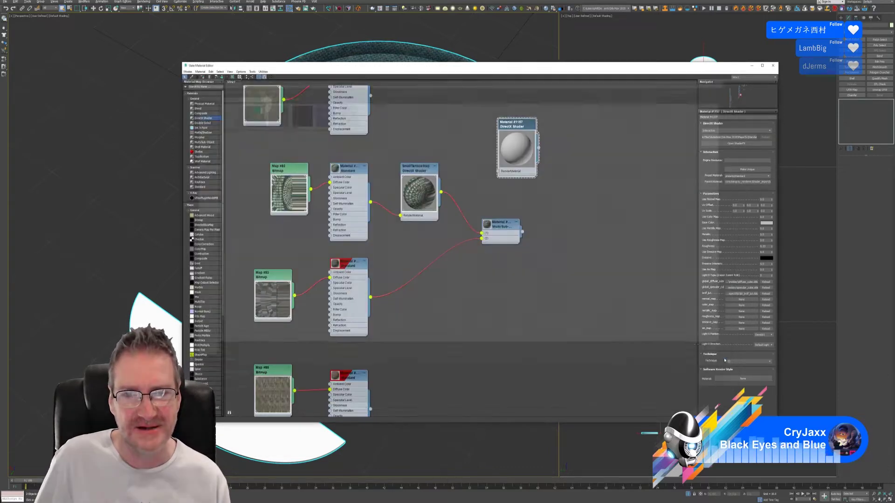
- Switch to File Explorer and look in the GreenVersion folder inside SendToSubstance\CircularSteps
{"action": "left_click", "coordinate": [750, 68]}
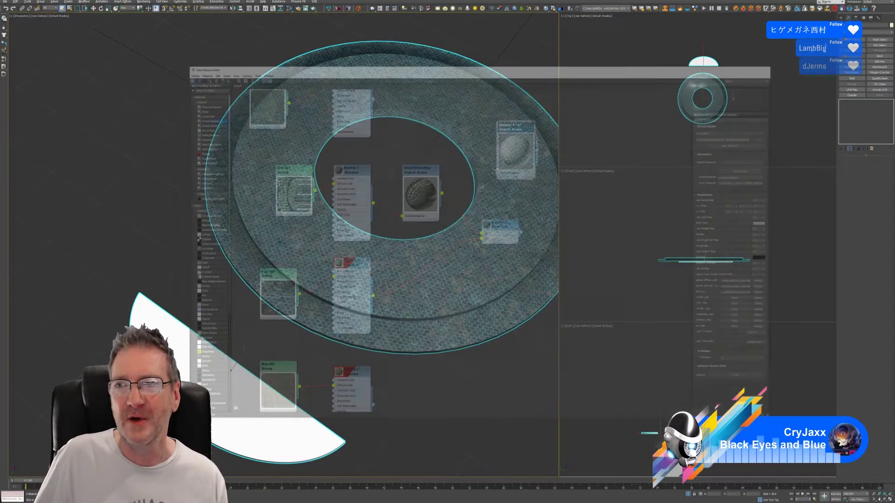
{"action": "left_click", "coordinate": [866, 2]}
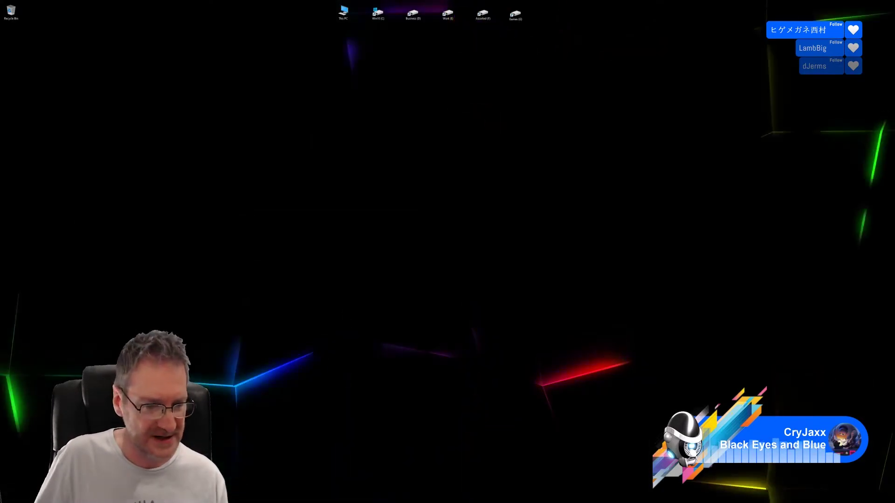
{"action": "key", "text": "alt+Tab"}
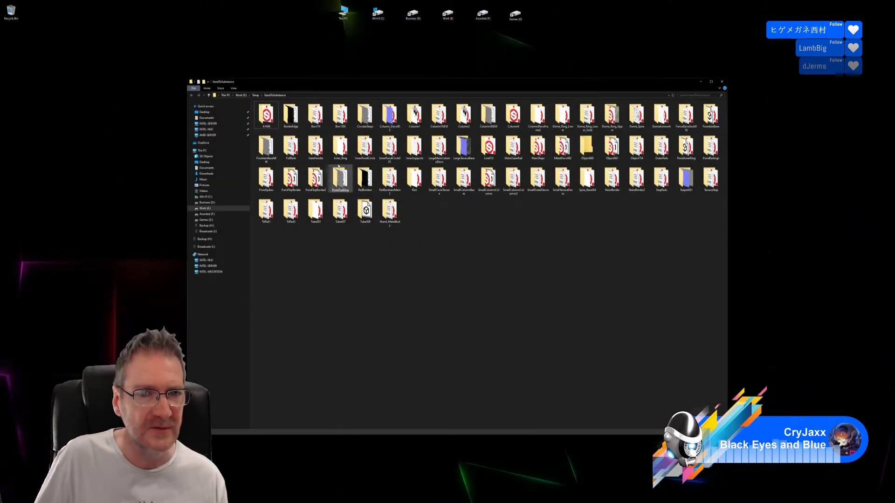
{"action": "double_click", "coordinate": [366, 116]}
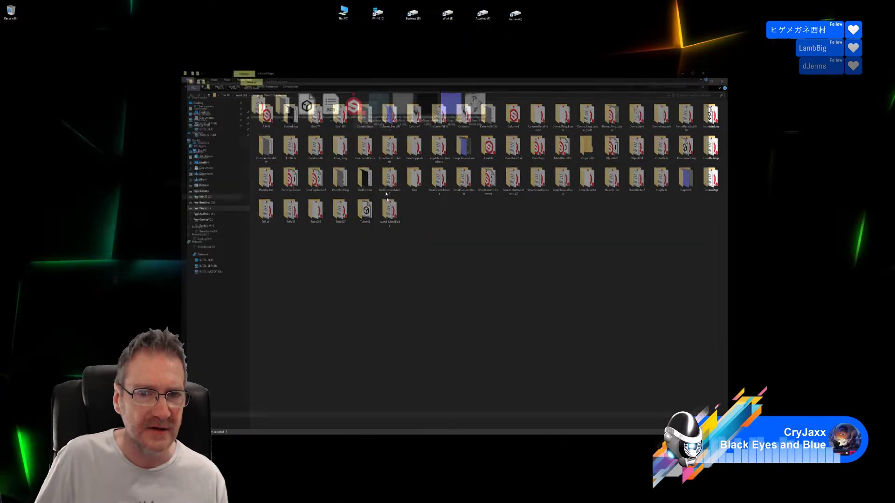
{"action": "double_click", "coordinate": [255, 109]}
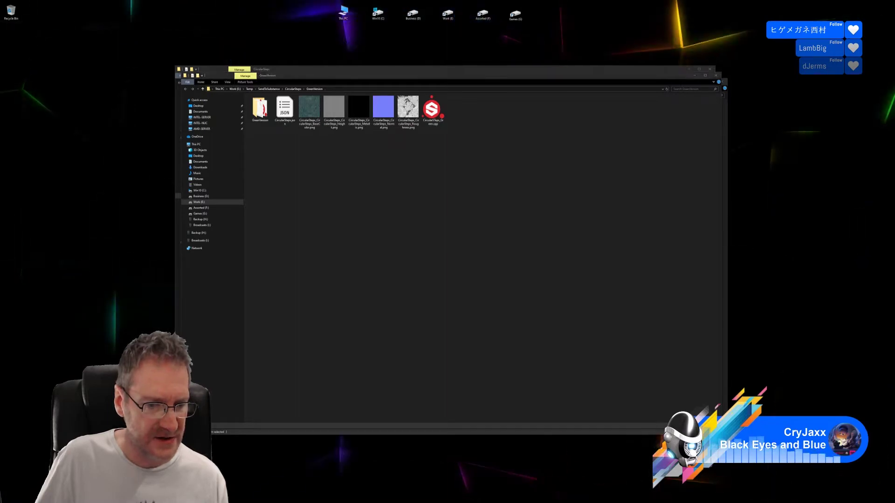
- Switch to 3ds Max, select the semicircular step, and check its export folder without exporting anything
{"action": "key", "text": "alt+Tab"}
{"action": "left_click", "coordinate": [260, 385]}
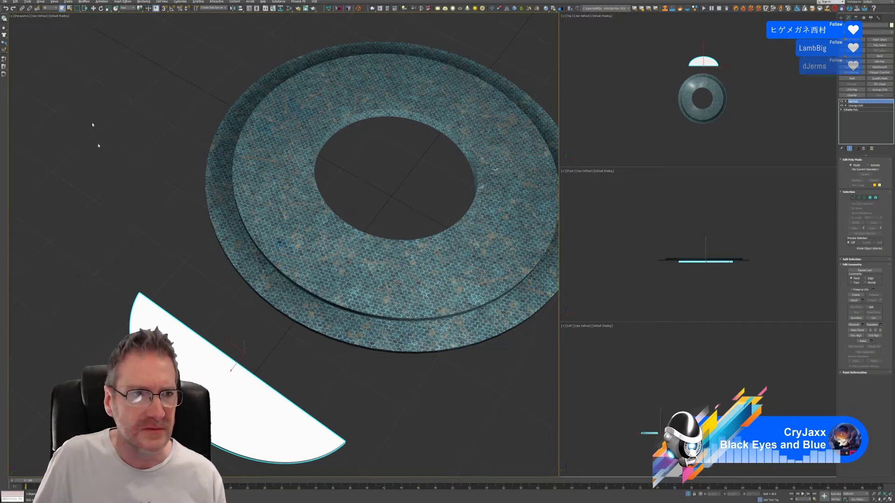
{"action": "left_click", "coordinate": [3, 2]}
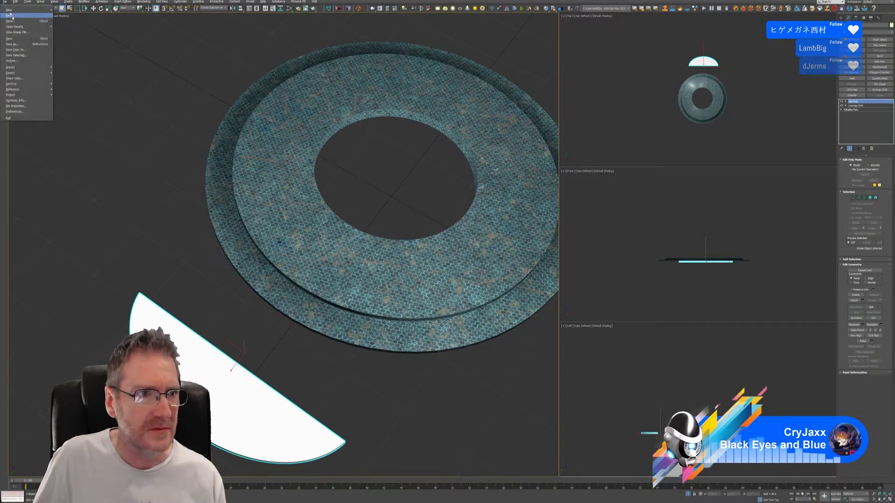
{"action": "mouse_move", "coordinate": [28, 73]}
{"action": "left_click", "coordinate": [89, 78]}
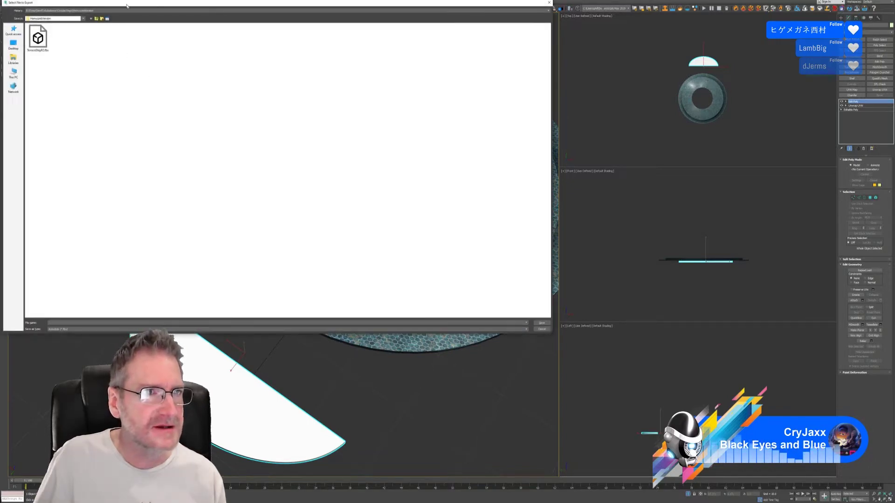
{"action": "left_click_drag", "start_coordinate": [125, 1], "coordinate": [478, 66]}
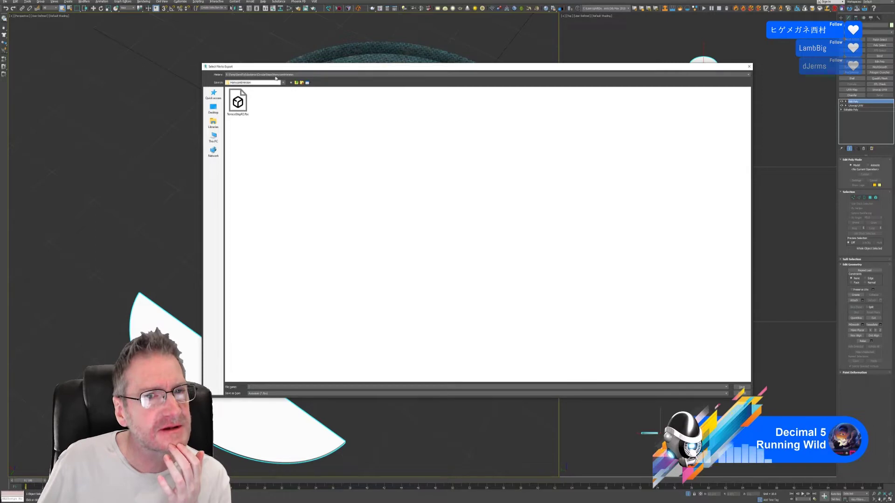
{"action": "left_click", "coordinate": [741, 393]}
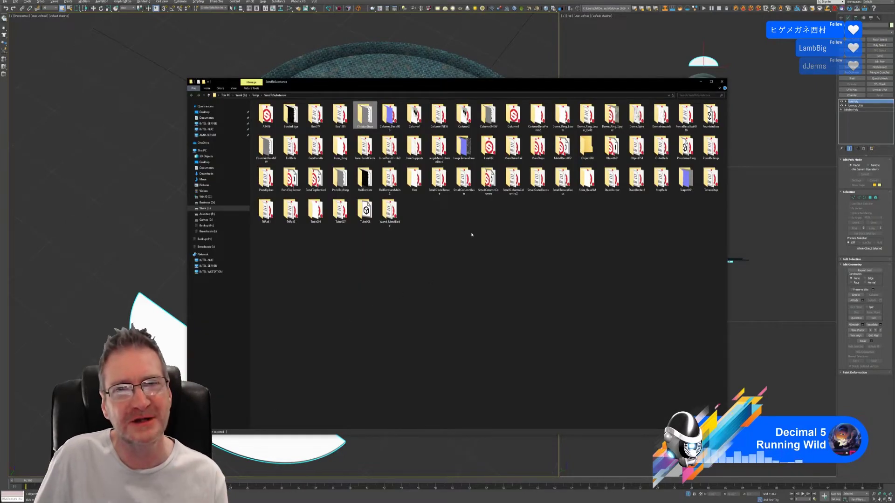
- Switch to File Explorer and examine the files in the HoneycombVersion subfolder of CircularSteps
{"action": "left_click", "coordinate": [472, 234]}
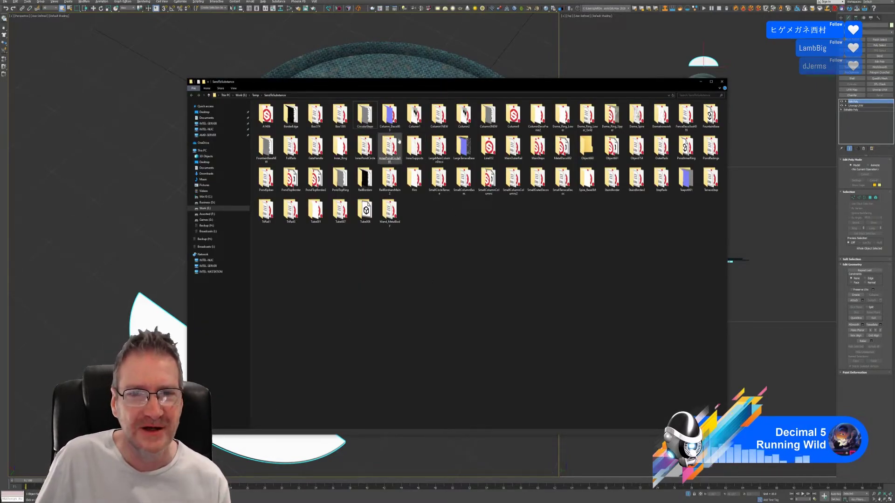
{"action": "left_click", "coordinate": [368, 119]}
{"action": "double_click", "coordinate": [368, 118]}
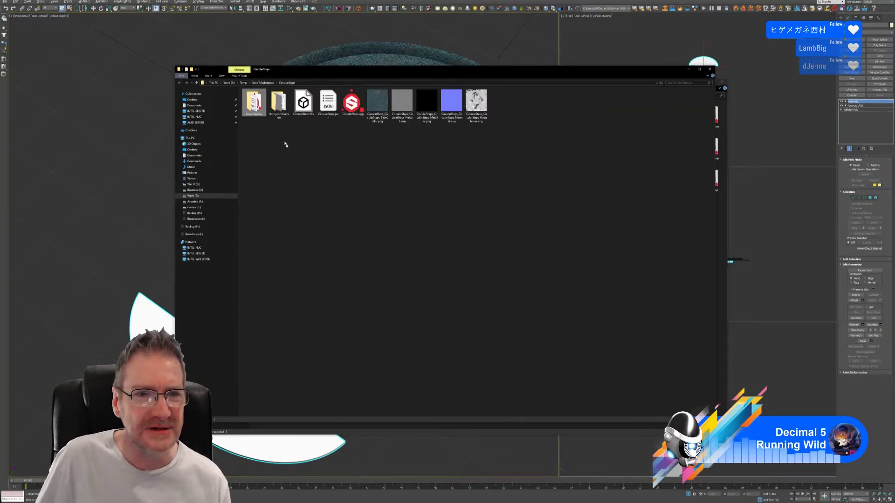
{"action": "double_click", "coordinate": [284, 110]}
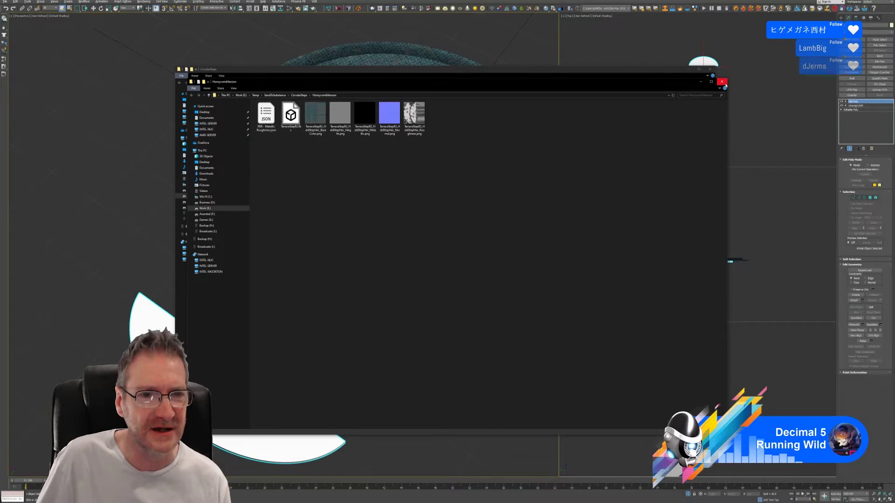
{"action": "left_click", "coordinate": [722, 82]}
- Examine the files in the GreenVersion folder nested inside CircularSteps\GreenVersion
{"action": "double_click", "coordinate": [257, 114]}
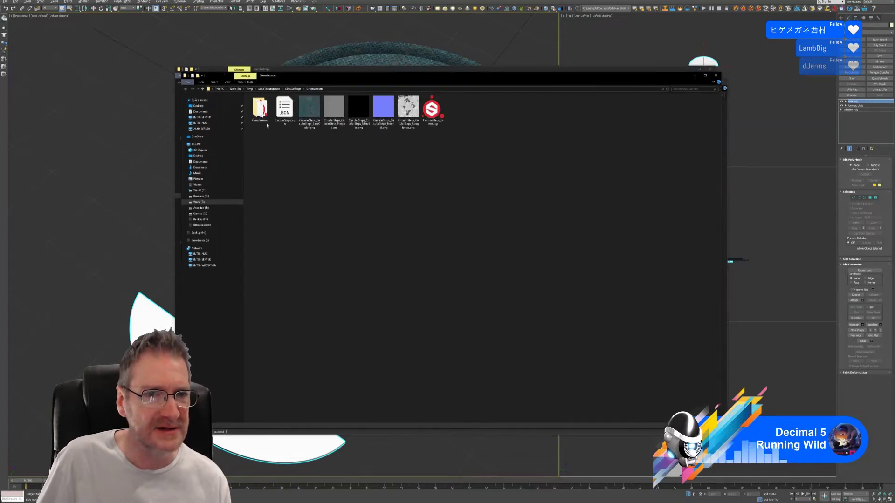
{"action": "double_click", "coordinate": [267, 125]}
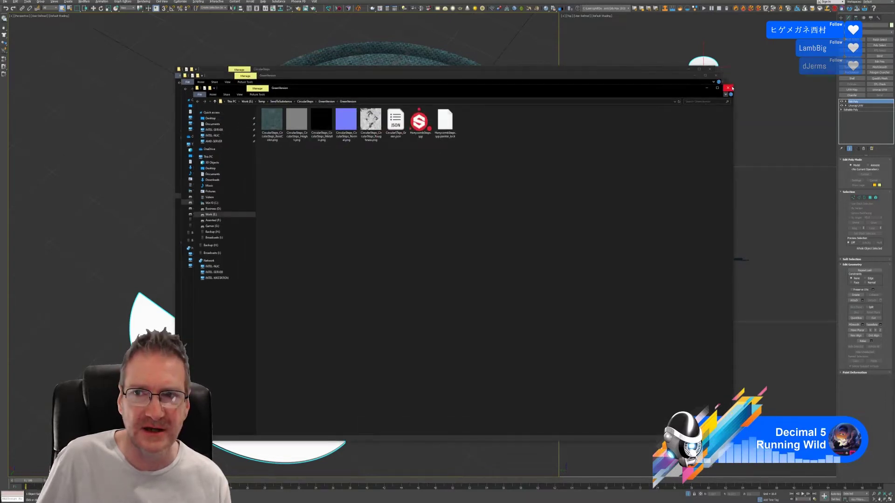
{"action": "left_click", "coordinate": [730, 88]}
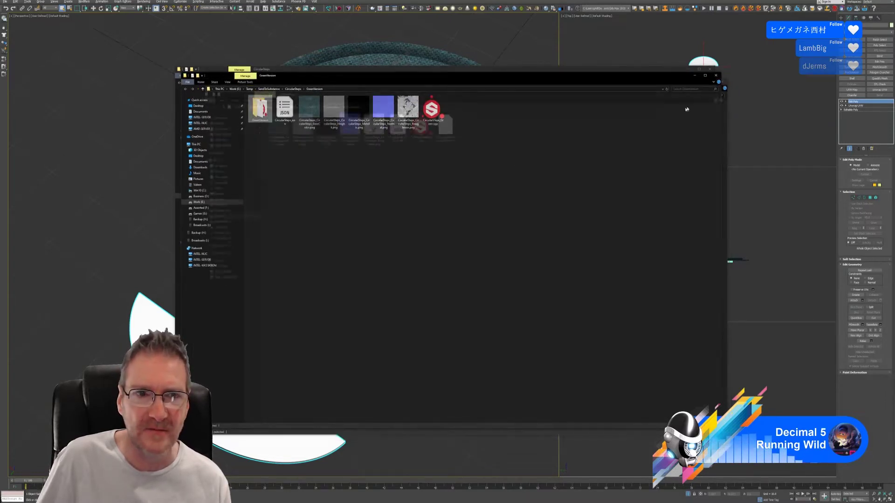
{"action": "right_click", "coordinate": [259, 112]}
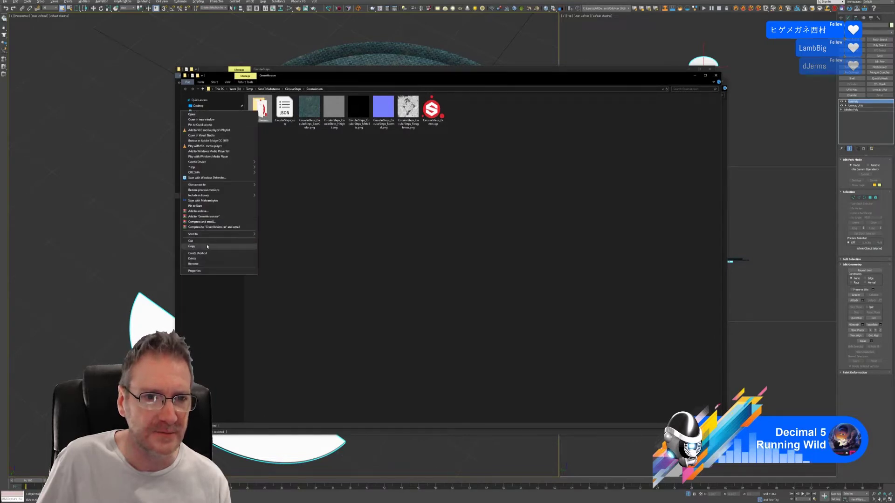
{"action": "left_click", "coordinate": [207, 246]}
{"action": "left_click", "coordinate": [715, 75]}
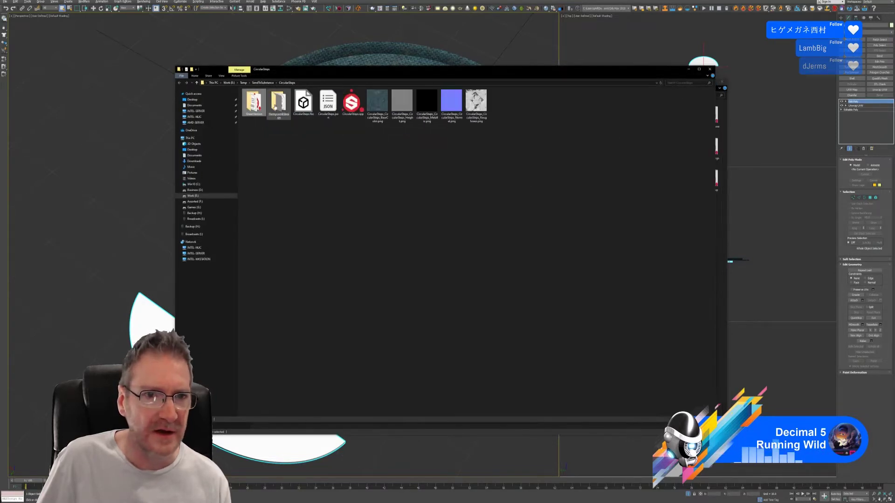
{"action": "double_click", "coordinate": [277, 105]}
{"action": "right_click", "coordinate": [269, 199]}
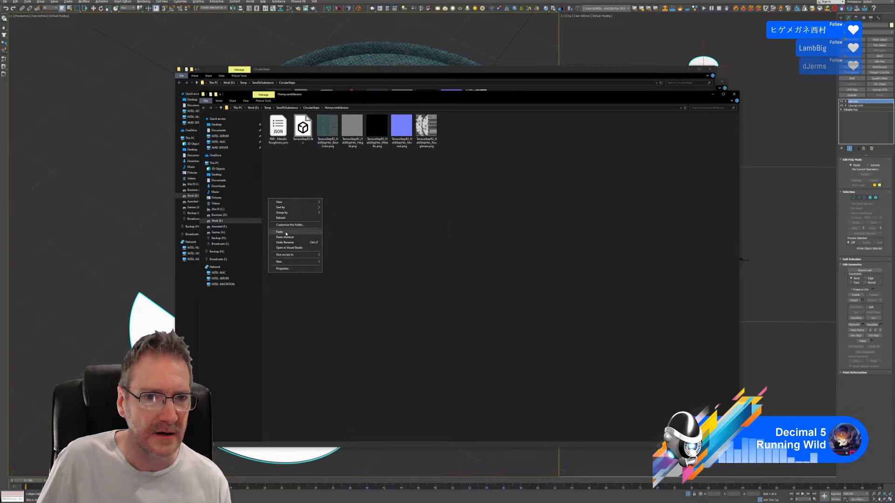
{"action": "left_click", "coordinate": [466, 215]}
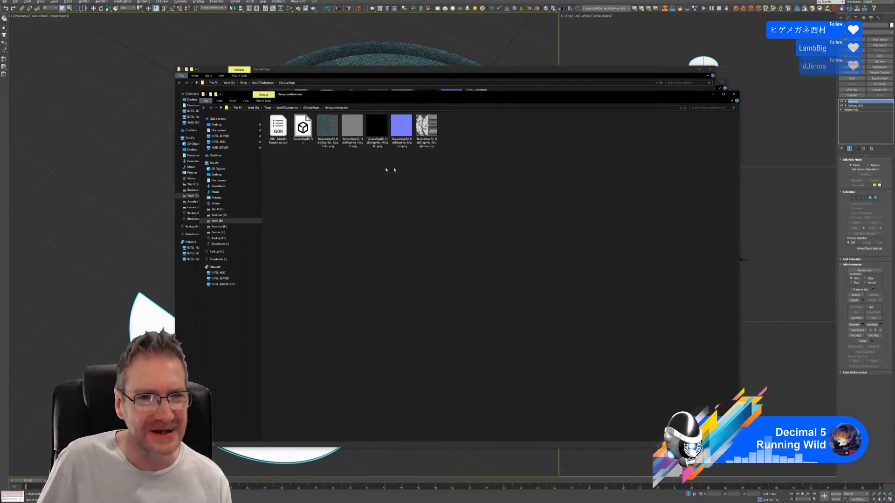
{"action": "left_click", "coordinate": [734, 94]}
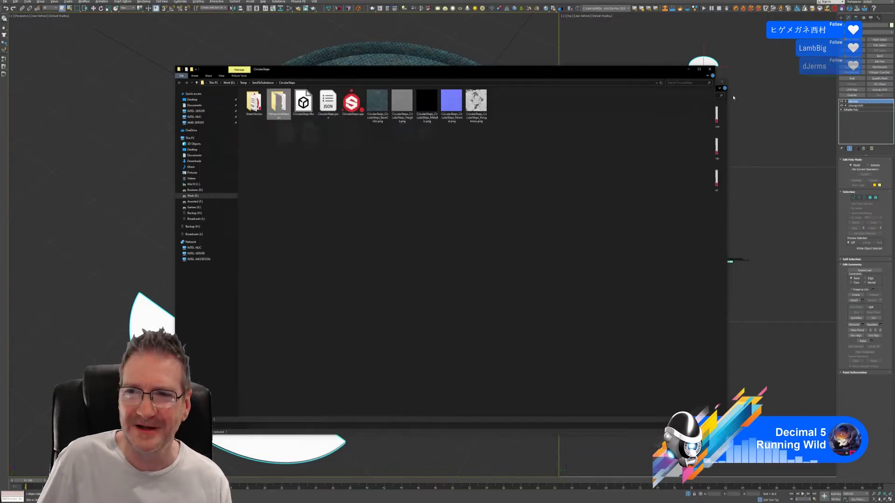
- Switch to 3ds Max and load the Normal PNG from CircularSteps\HoneycombVersion into the new DirectX shader's normal_map with the gamma overridden
{"action": "left_click", "coordinate": [710, 70]}
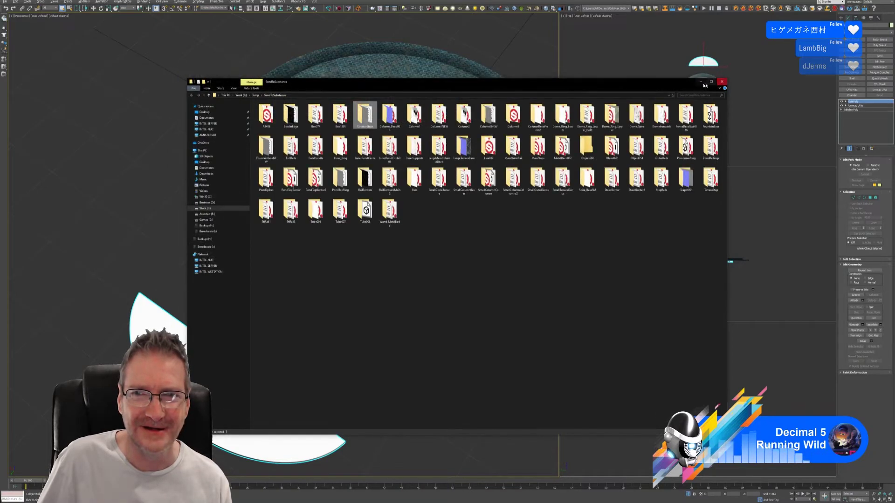
{"action": "left_click", "coordinate": [700, 83]}
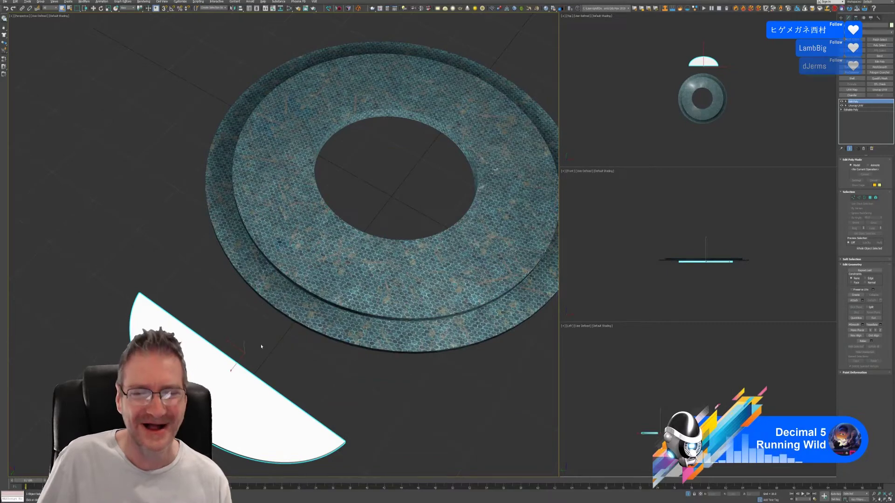
{"action": "left_click", "coordinate": [396, 43]}
{"action": "left_click", "coordinate": [289, 8]}
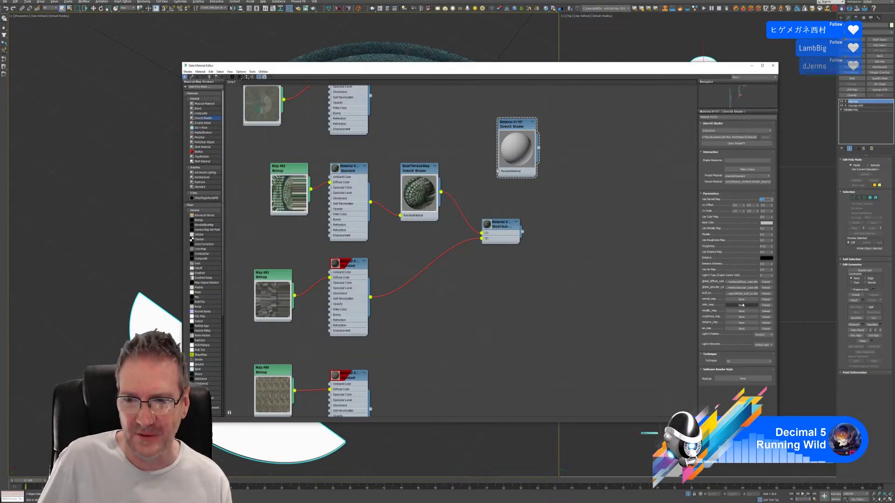
{"action": "left_click", "coordinate": [741, 299]}
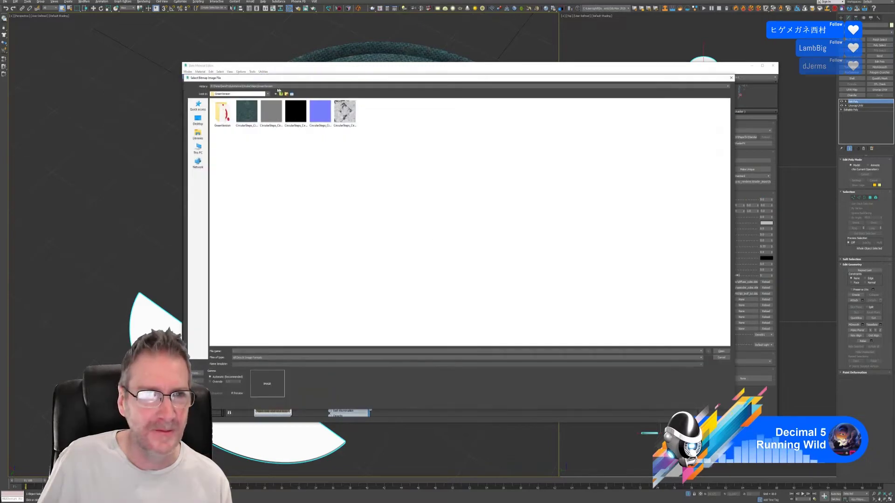
{"action": "left_click", "coordinate": [281, 93]}
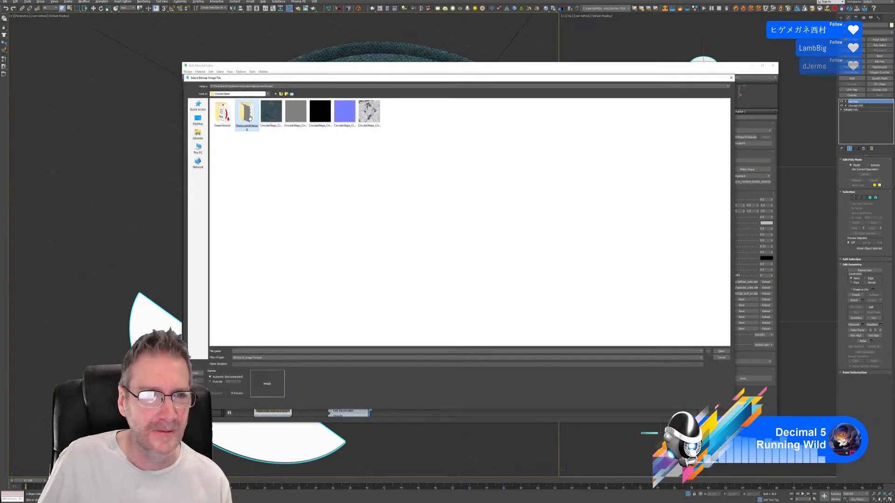
{"action": "double_click", "coordinate": [247, 114]}
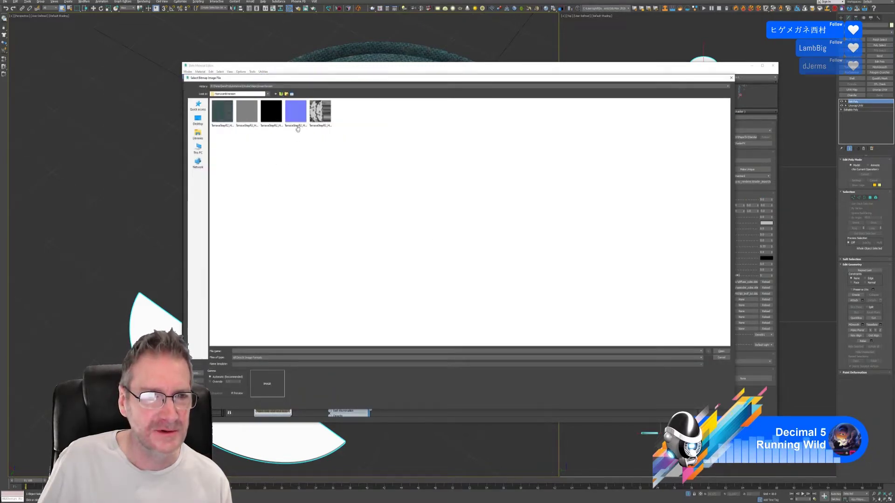
{"action": "left_click", "coordinate": [297, 114]}
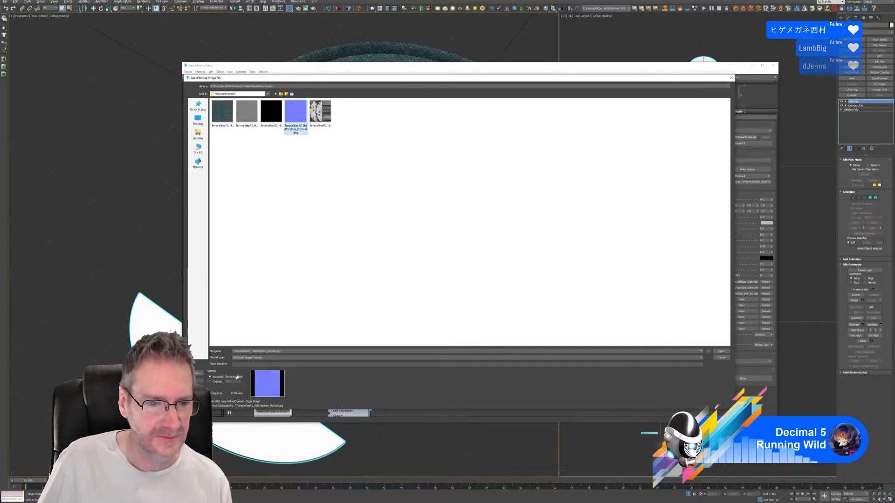
{"action": "left_click", "coordinate": [218, 382]}
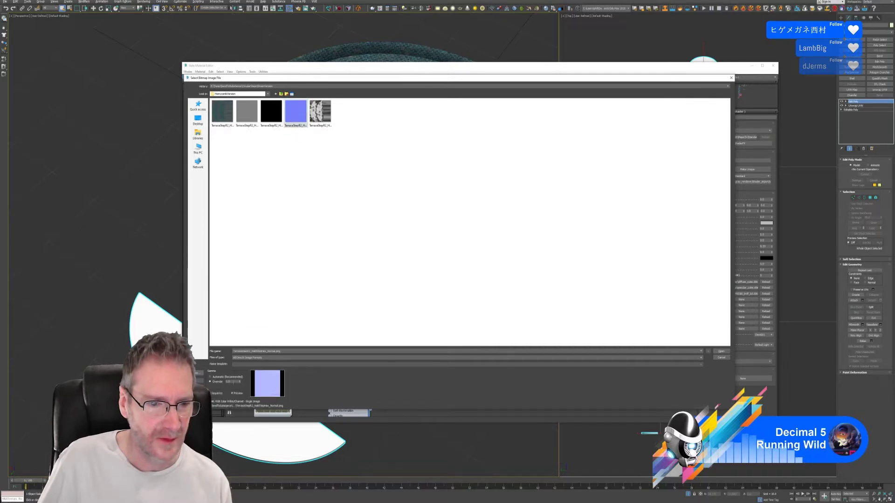
{"action": "left_click", "coordinate": [721, 352]}
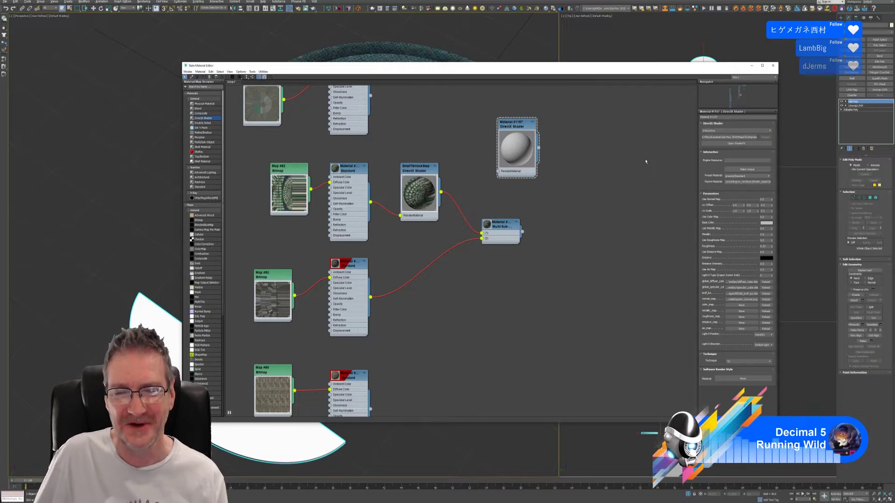
- Load the HoneycombVersion BaseColor PNG into the DirectX shader's color map slot with the gamma overridden
{"action": "left_click", "coordinate": [751, 307]}
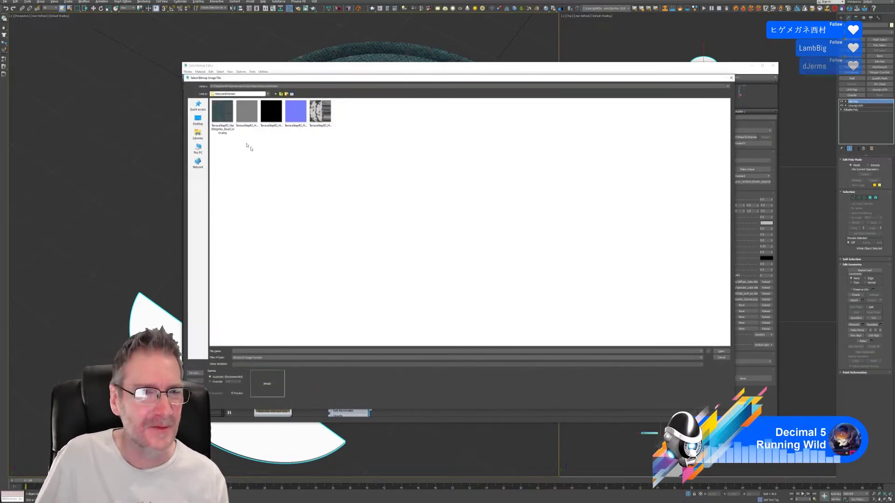
{"action": "left_click", "coordinate": [223, 113]}
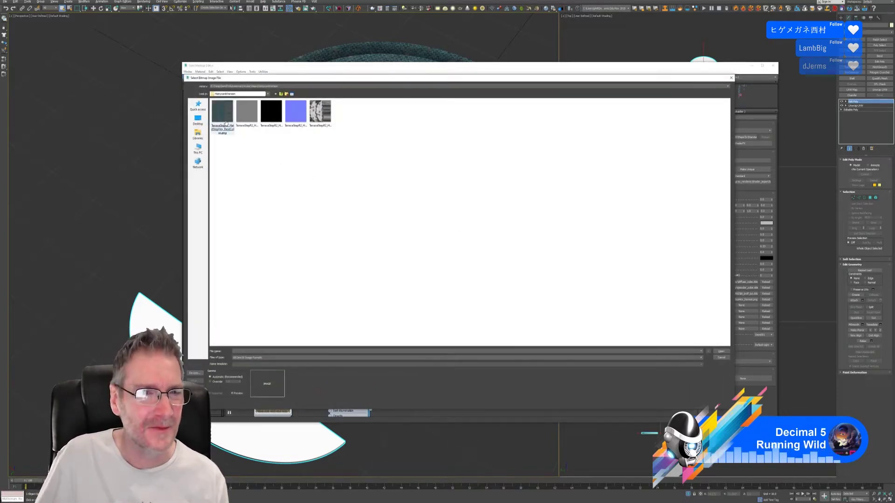
{"action": "left_click", "coordinate": [218, 381]}
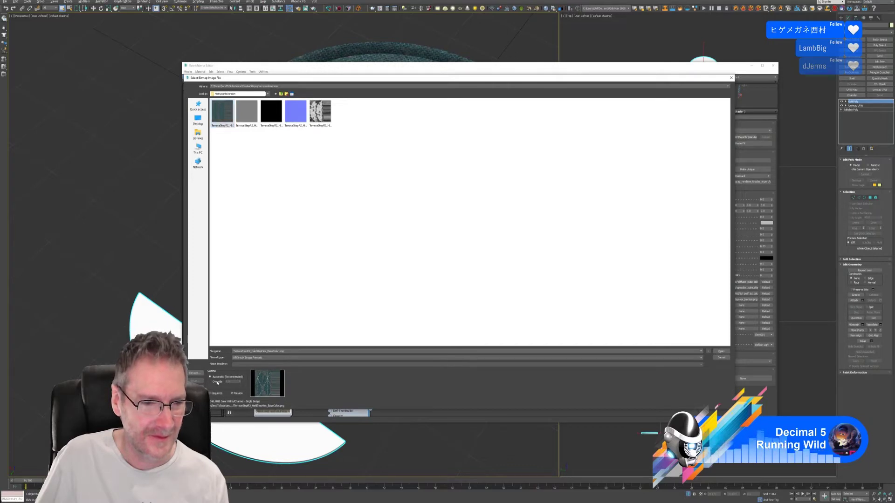
{"action": "left_click", "coordinate": [721, 352]}
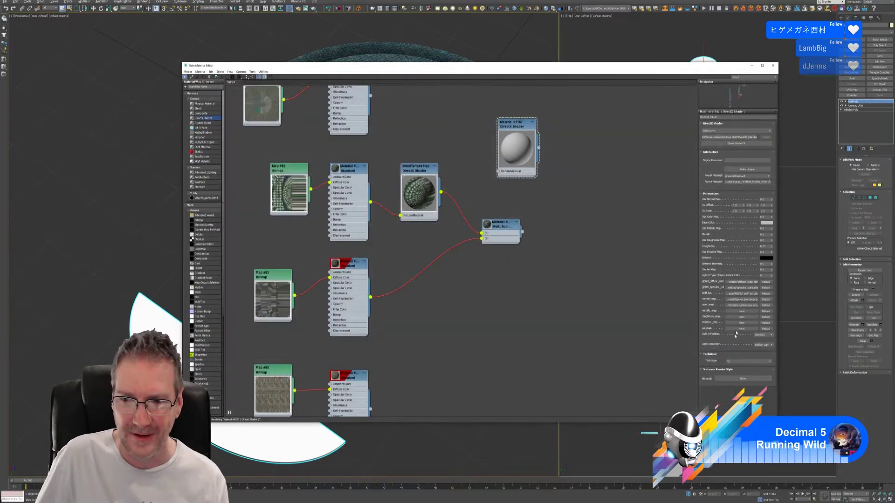
- Load the HoneycombVersion Metallic and Roughness PNGs into the DirectX shader's metallic and roughness map slots
{"action": "left_click", "coordinate": [733, 312]}
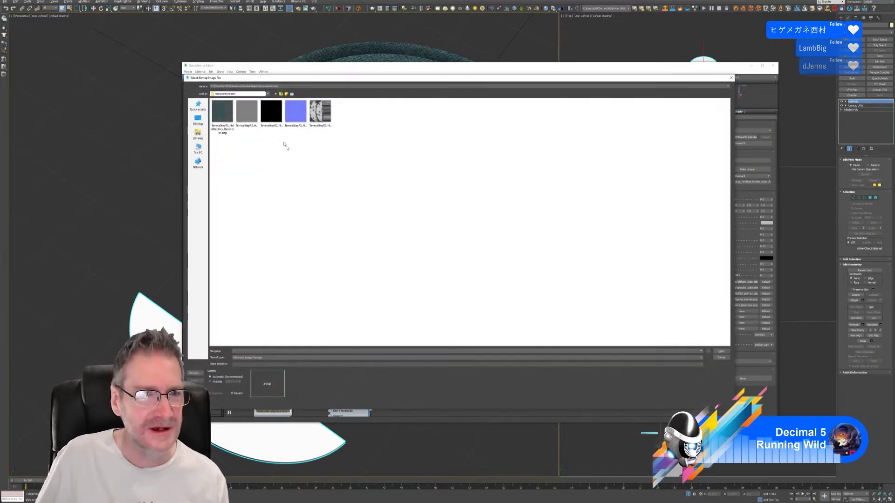
{"action": "left_click", "coordinate": [277, 121]}
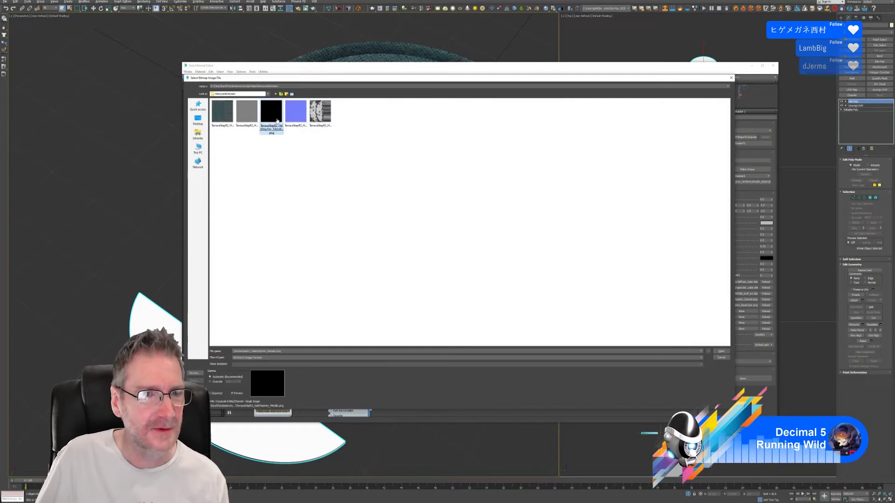
{"action": "left_click", "coordinate": [218, 382]}
{"action": "left_click", "coordinate": [721, 351]}
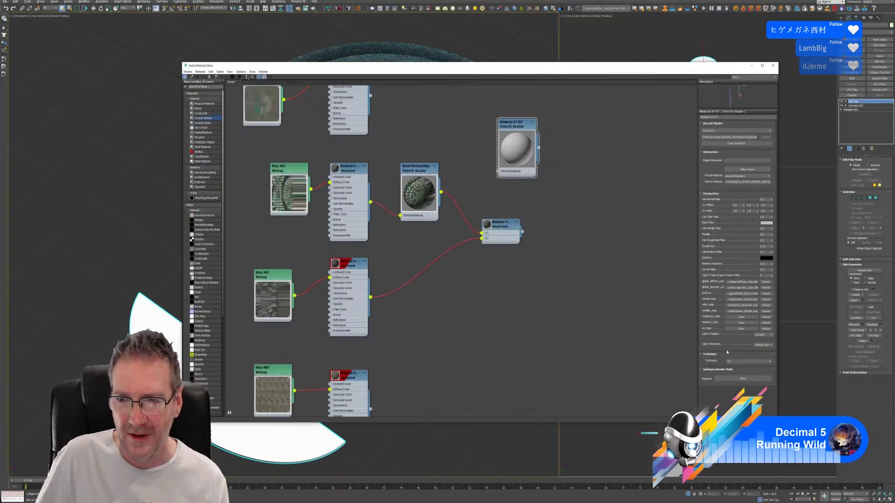
{"action": "left_click", "coordinate": [741, 317]}
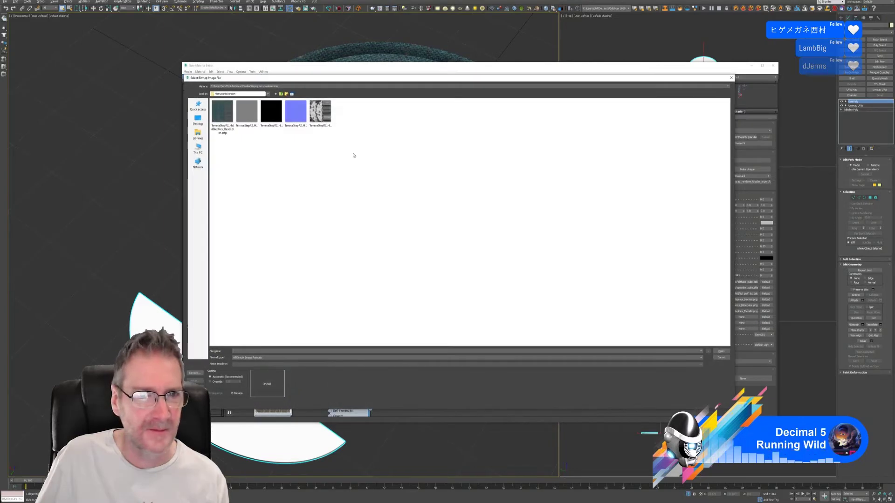
{"action": "left_click", "coordinate": [320, 116]}
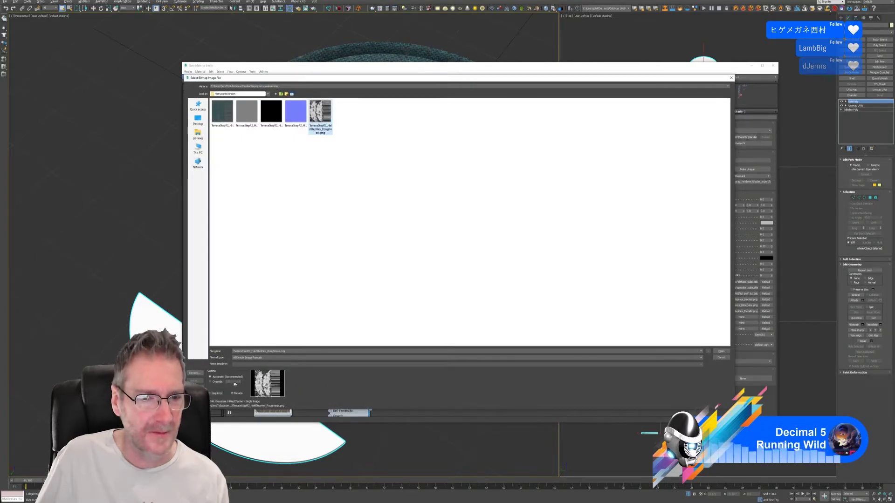
{"action": "left_click", "coordinate": [721, 352]}
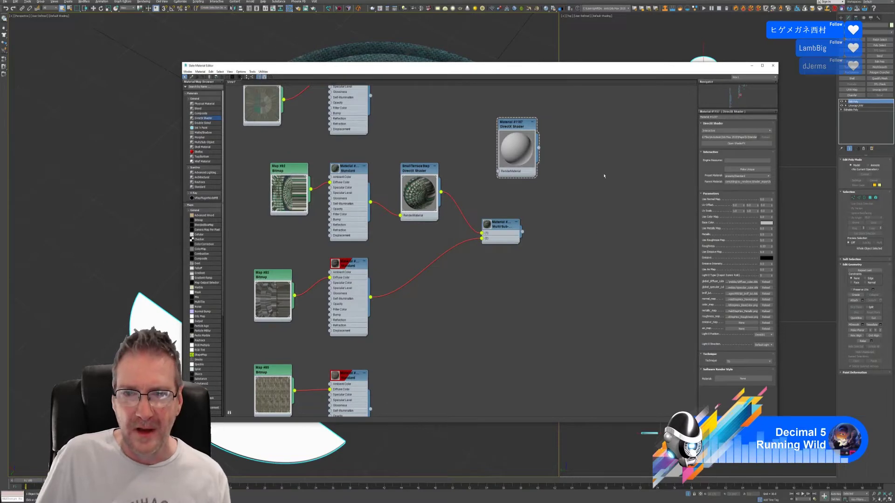
- Enable the shader's normal, color, metallic and roughness maps by setting each of their Use Map values to 1
{"action": "double_click", "coordinate": [764, 199]}
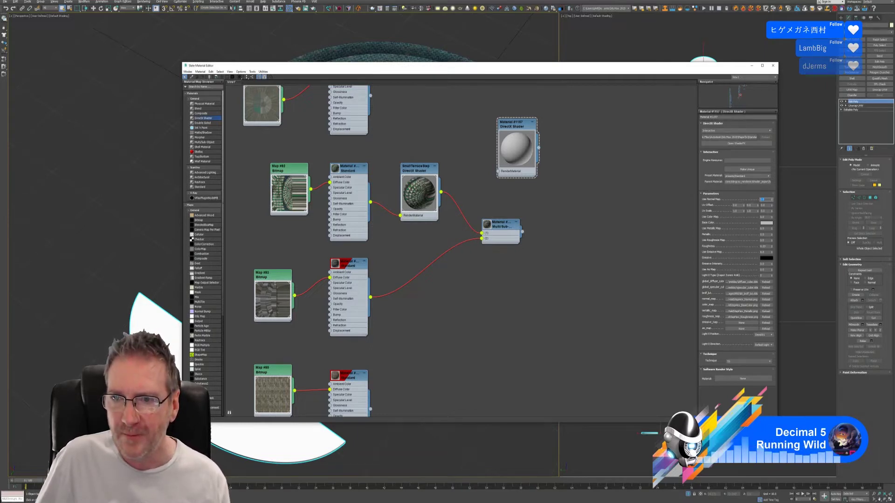
{"action": "type", "text": "1"}
{"action": "key", "text": "Return"}
{"action": "double_click", "coordinate": [764, 217]}
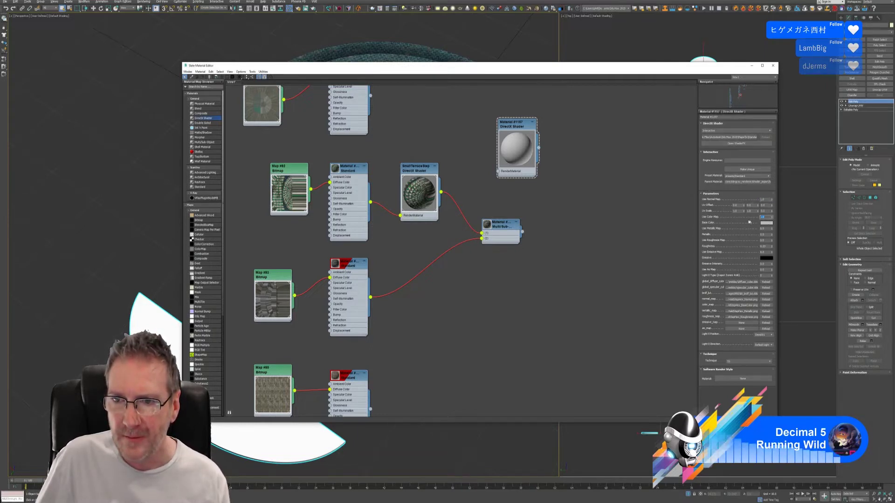
{"action": "type", "text": "1"}
{"action": "key", "text": "Tab"}
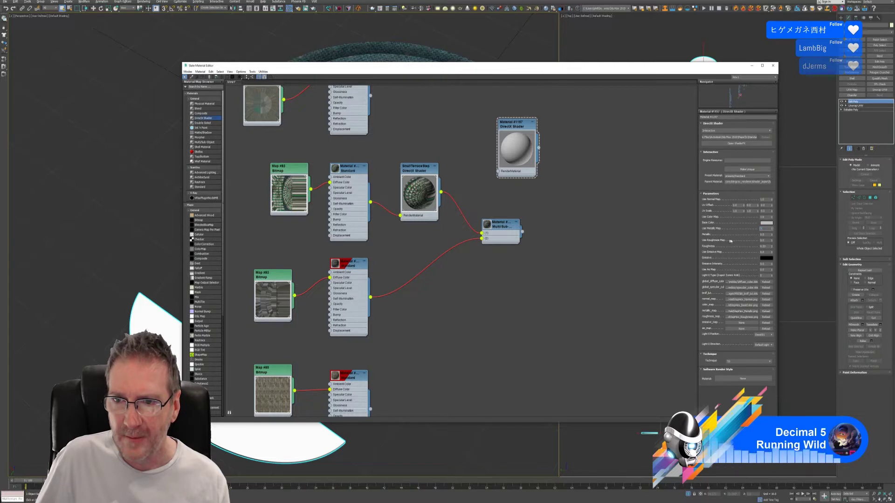
{"action": "type", "text": "1"}
{"action": "key", "text": "Tab"}
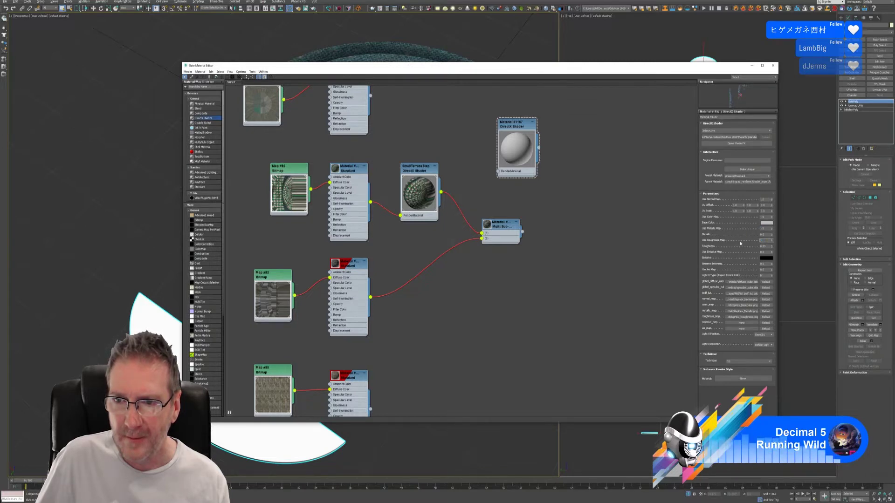
{"action": "type", "text": "1"}
{"action": "key", "text": "Tab"}
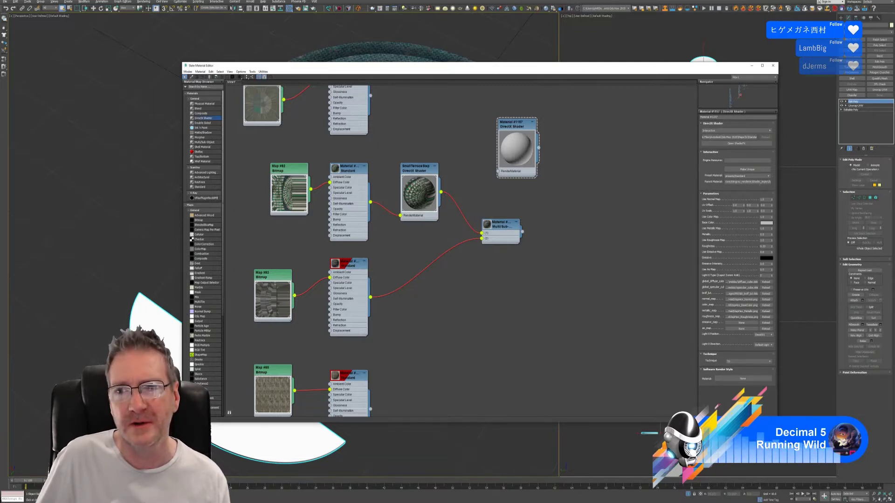
- Open the new DirectX shader's node graph in ShaderFX and enlarge the editor window to show the whole network
{"action": "left_click", "coordinate": [735, 154]}
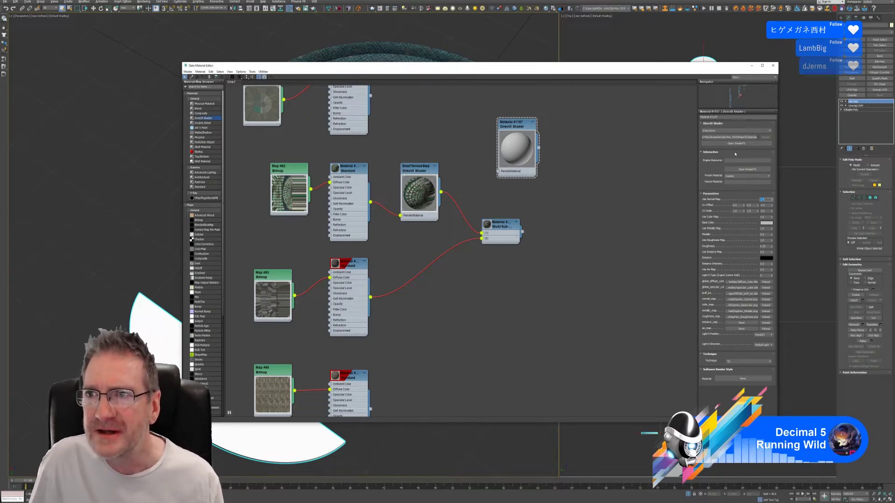
{"action": "left_click", "coordinate": [736, 143]}
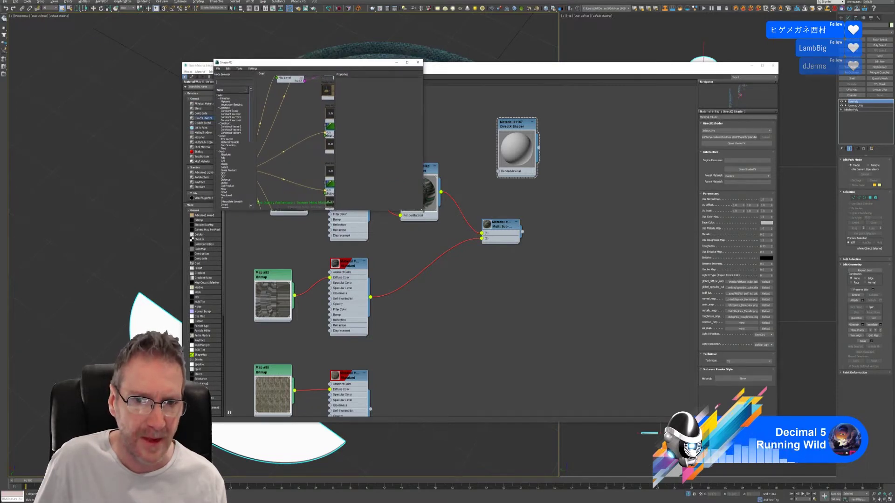
{"action": "left_click_drag", "start_coordinate": [423, 210], "coordinate": [650, 361]}
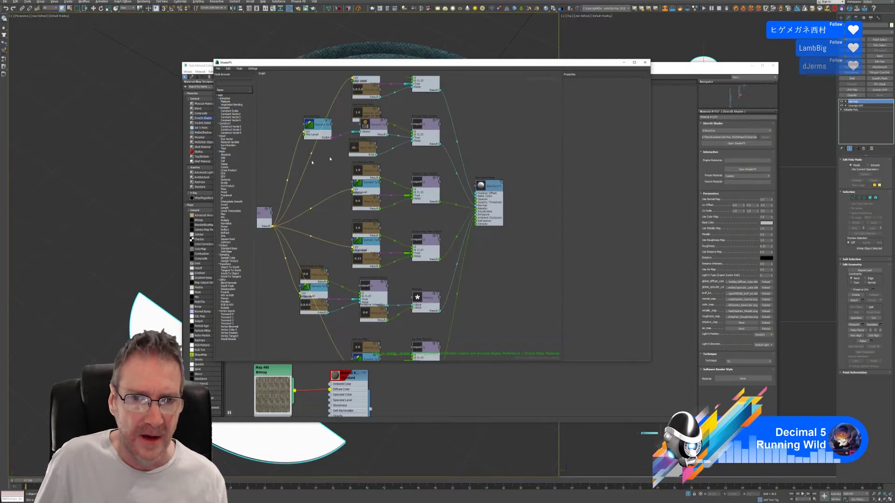
- Set the number of lights on the shader graph's Standard Base node to 3
{"action": "left_click", "coordinate": [490, 186]}
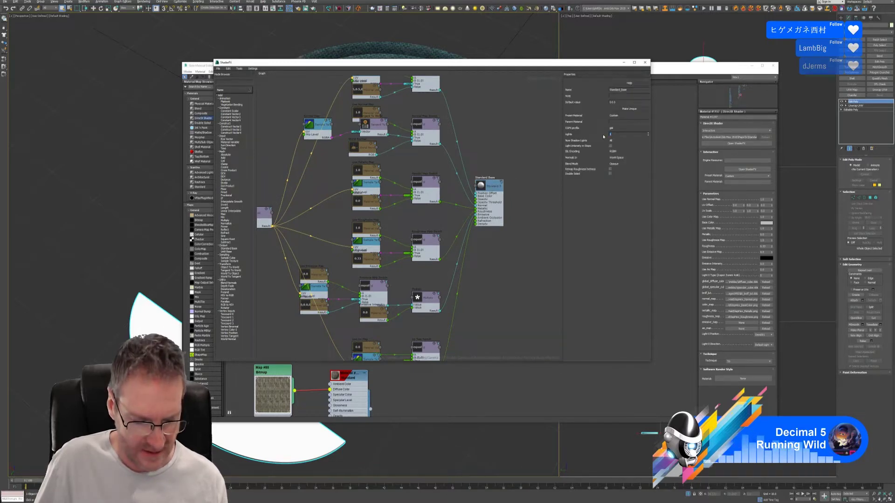
{"action": "left_click", "coordinate": [333, 133]}
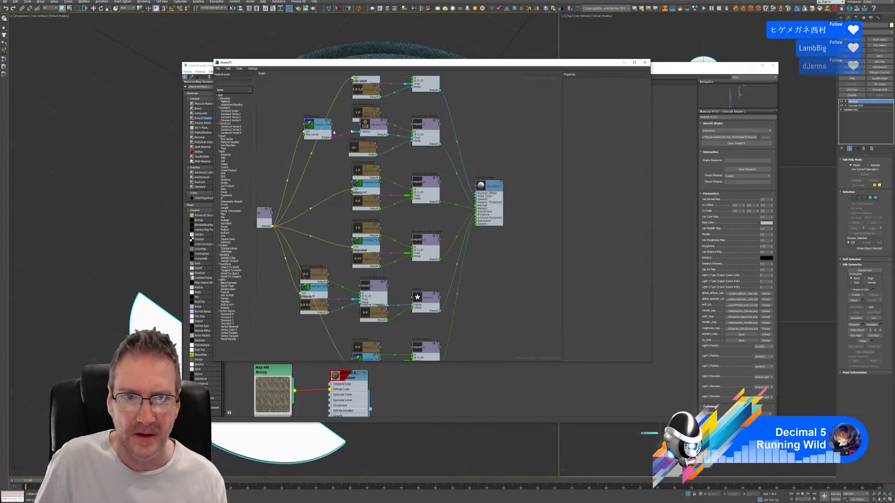
{"action": "left_click", "coordinate": [493, 192]}
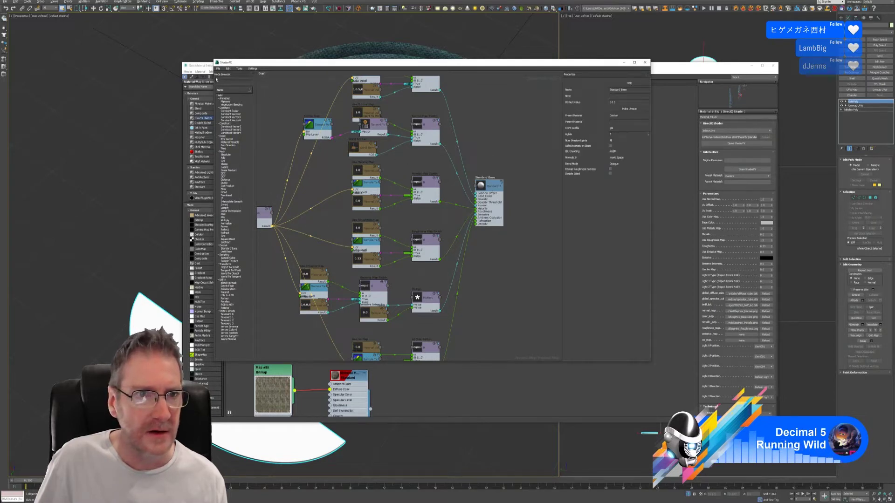
- Export the shader graph as TerraceStepR2 and close the ShaderFX editor
{"action": "left_click", "coordinate": [218, 69]}
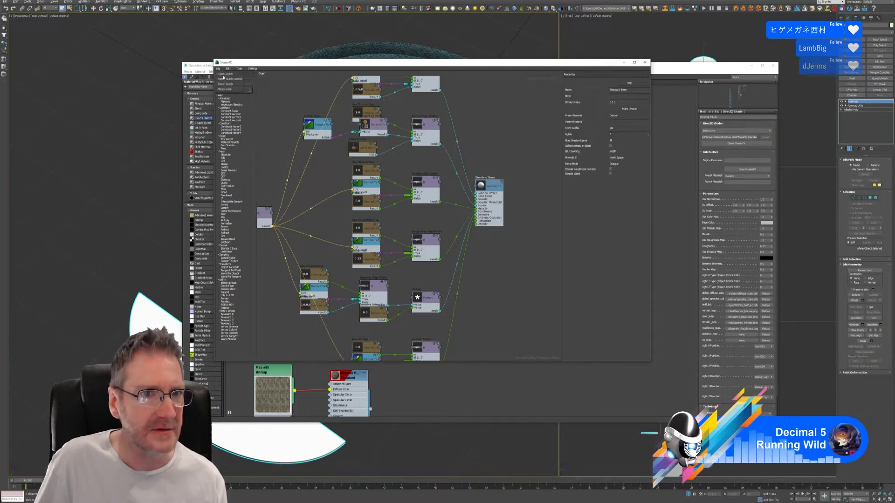
{"action": "left_click", "coordinate": [225, 74]}
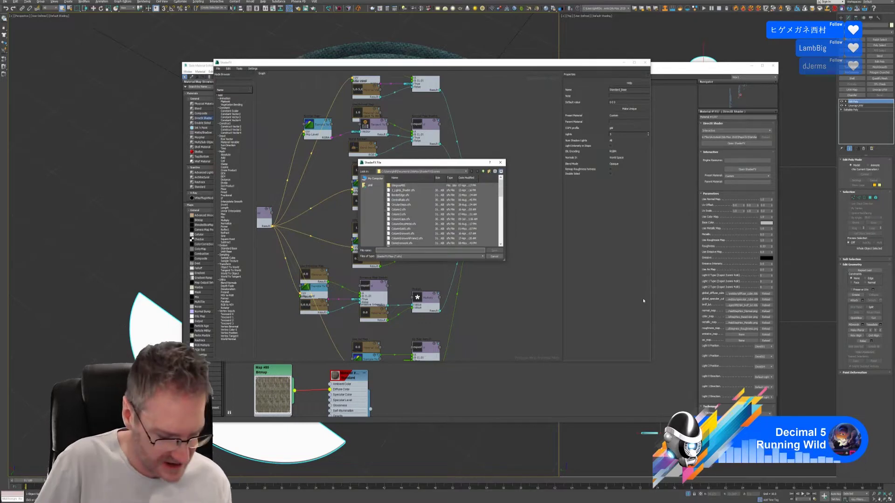
{"action": "type", "text": "Terrace"}
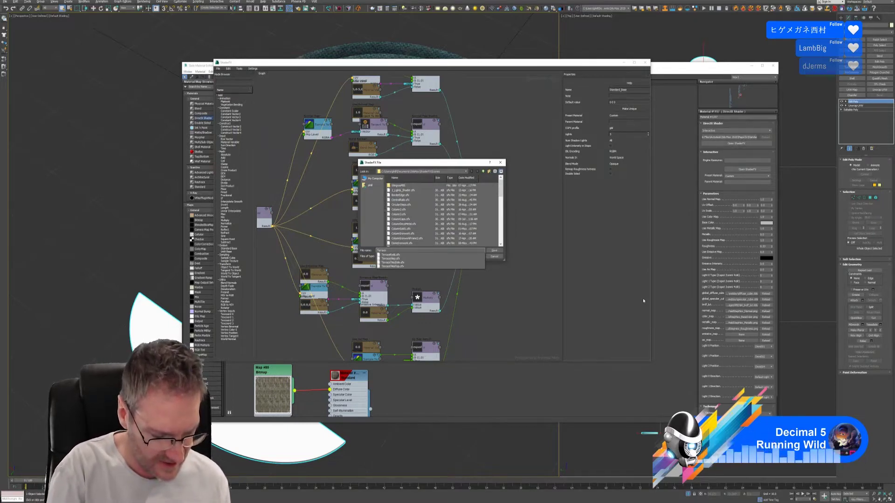
{"action": "type", "text": "StepsR"}
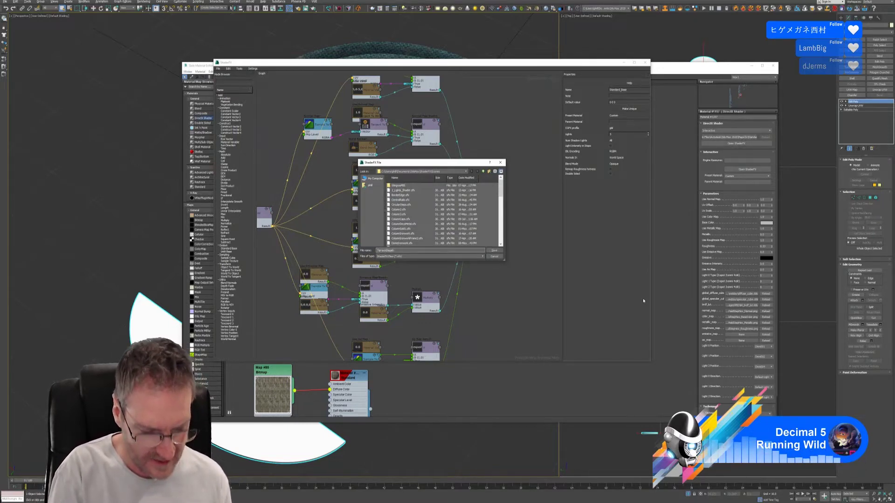
{"action": "type", "text": "2"}
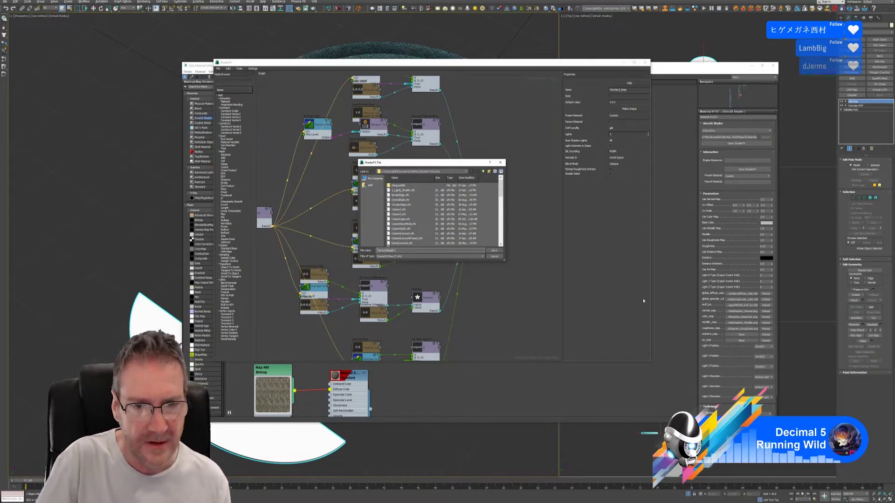
{"action": "left_click", "coordinate": [493, 252]}
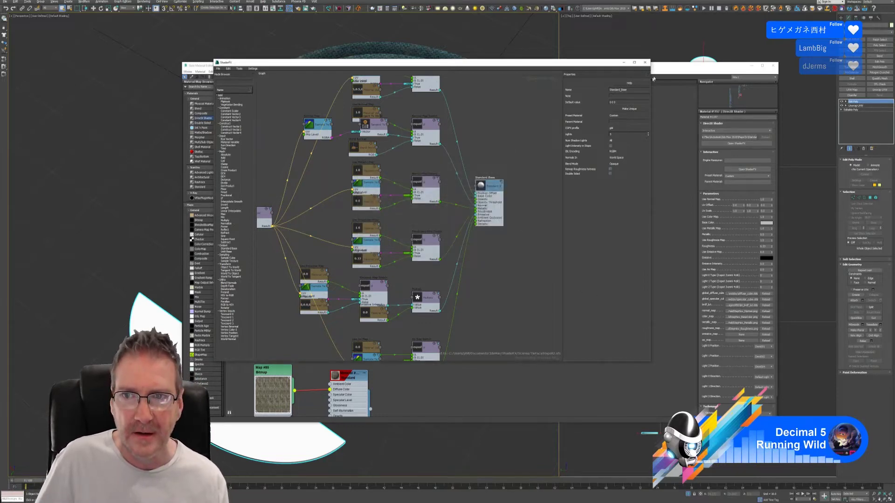
{"action": "left_click", "coordinate": [645, 62]}
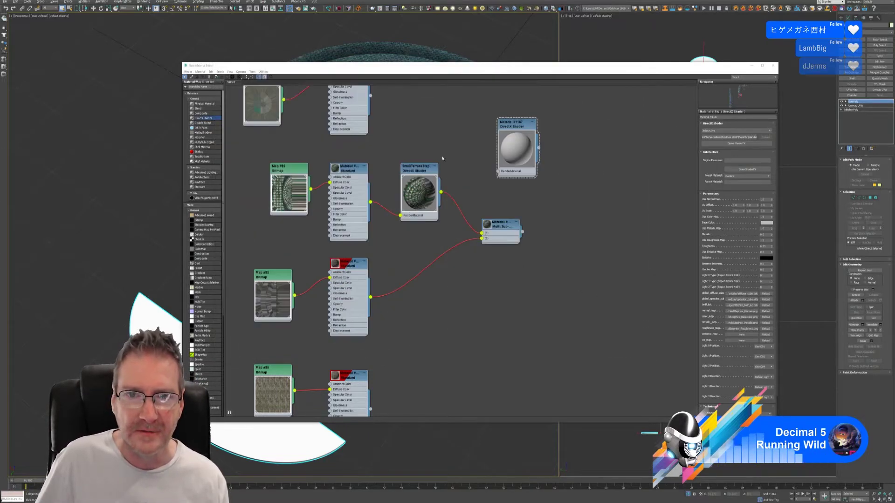
- Add a Bitmap node beside the new DirectX shader and load the semicircular step's BaseColor PNG into it
{"action": "middle_click_drag", "start_coordinate": [442, 158], "coordinate": [458, 128]}
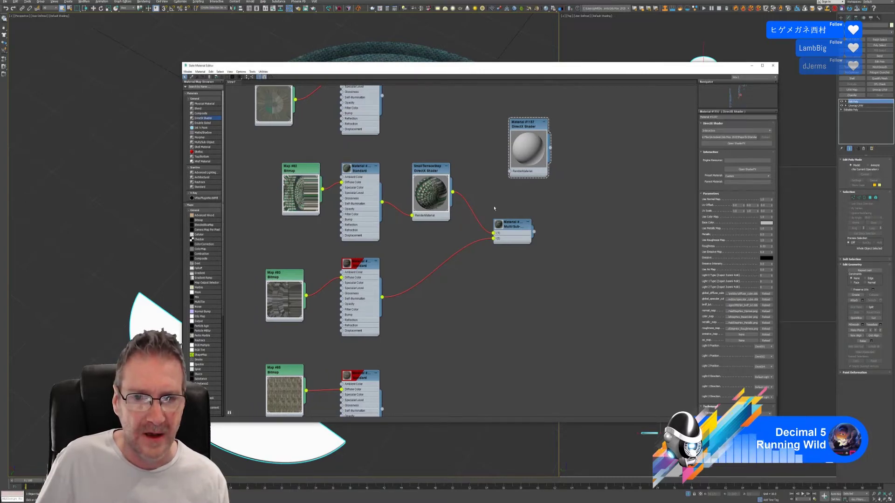
{"action": "left_click_drag", "start_coordinate": [531, 129], "coordinate": [513, 115]}
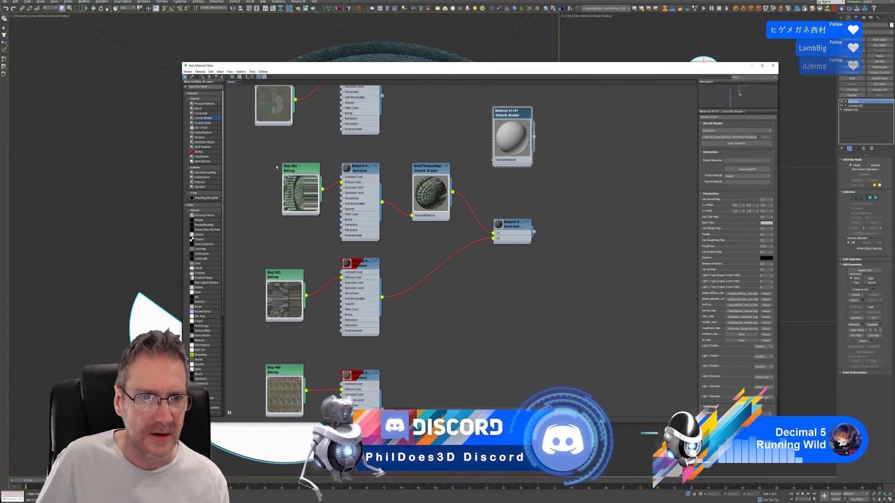
{"action": "left_click_drag", "start_coordinate": [209, 221], "coordinate": [471, 133]}
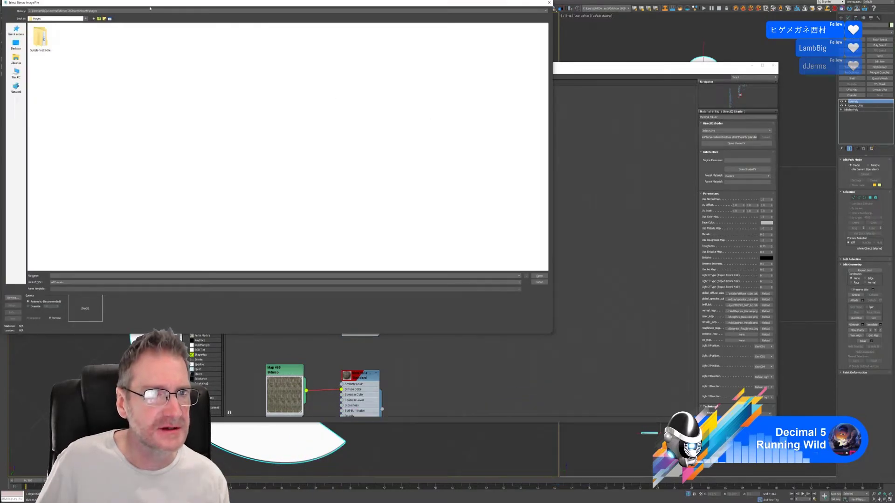
{"action": "left_click_drag", "start_coordinate": [150, 8], "coordinate": [282, 57]}
{"action": "left_click", "coordinate": [232, 61]}
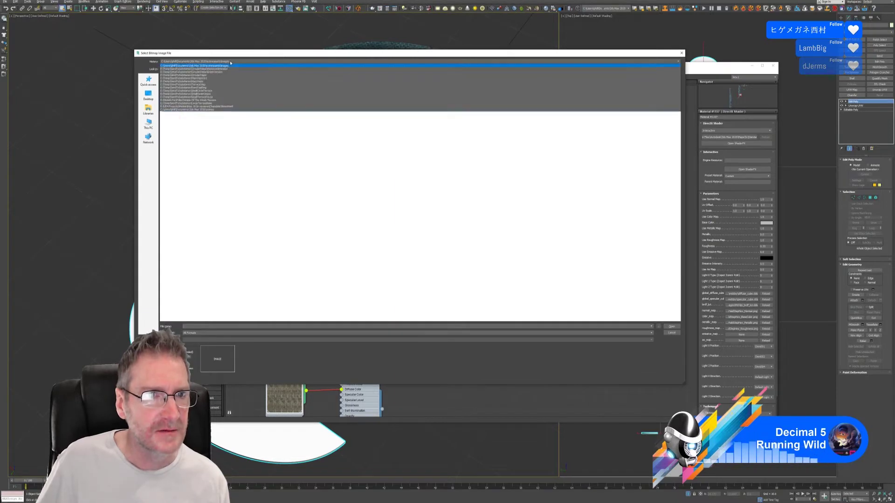
{"action": "left_click", "coordinate": [231, 69]}
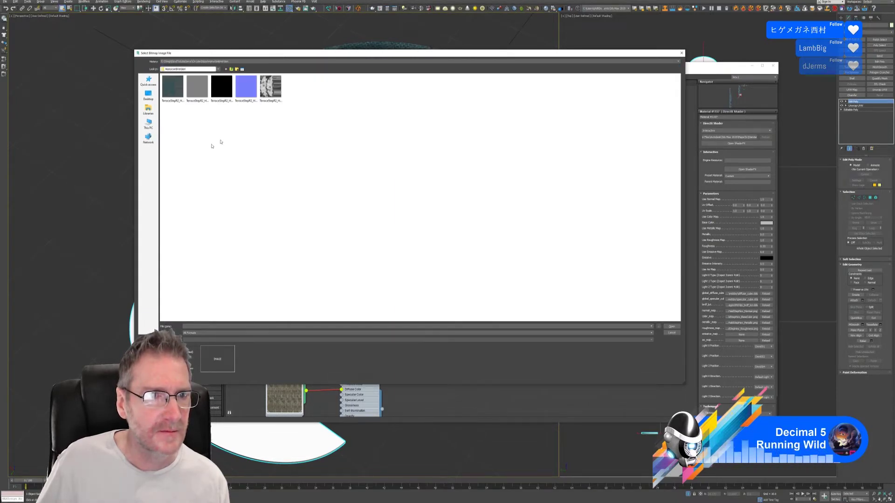
{"action": "left_click", "coordinate": [173, 93]}
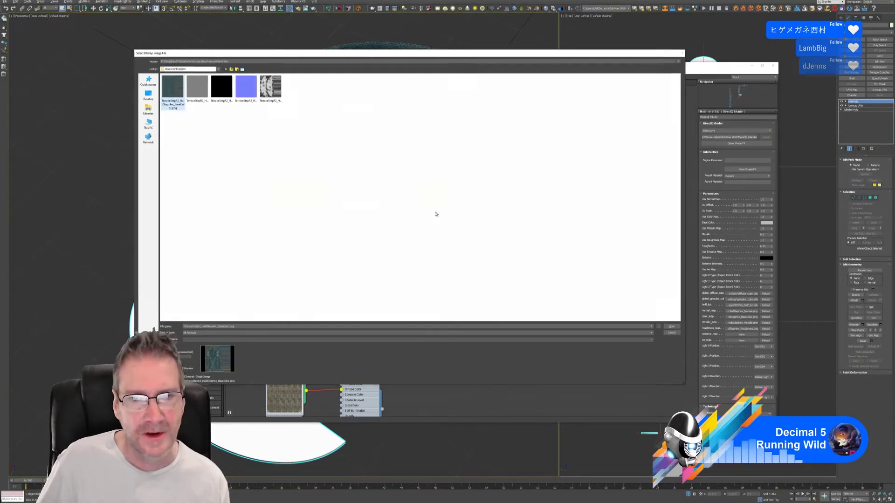
{"action": "key", "text": "Return"}
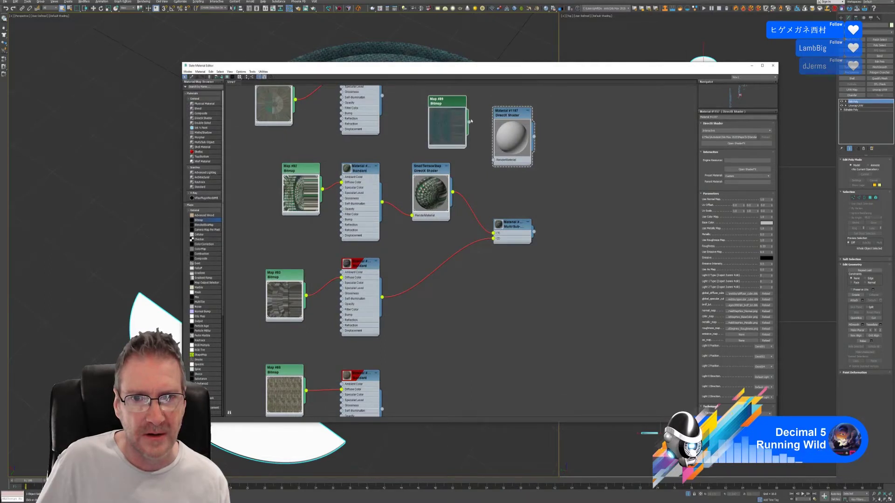
- Add a Standard material with the new bitmap as its diffuse color and connect it to the DirectX shader's render material input
{"action": "left_click_drag", "start_coordinate": [469, 122], "coordinate": [494, 164]}
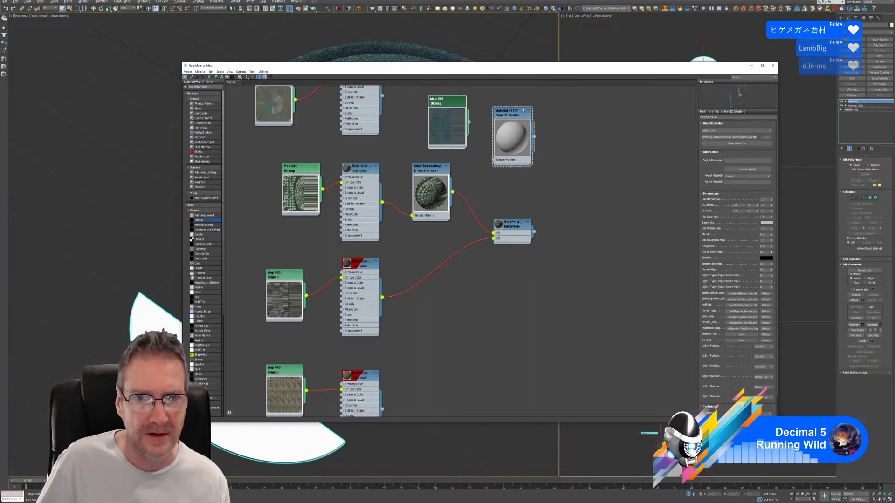
{"action": "left_click_drag", "start_coordinate": [523, 111], "coordinate": [610, 116]}
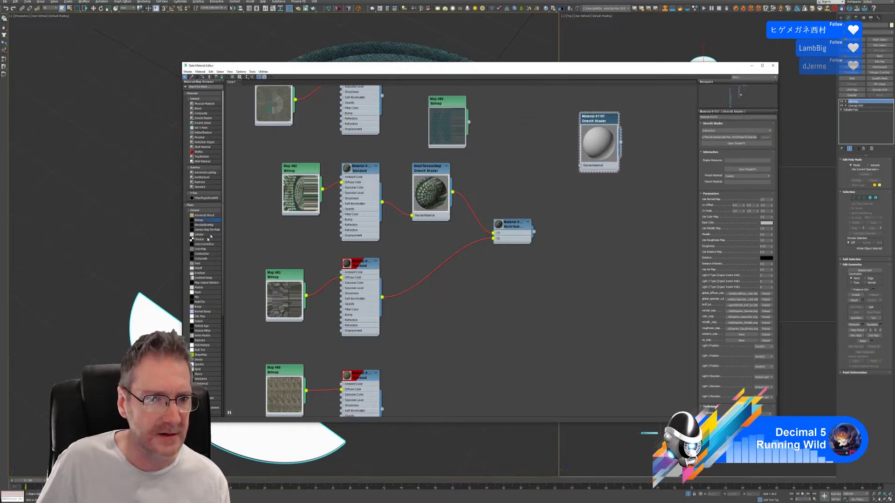
{"action": "left_click_drag", "start_coordinate": [208, 187], "coordinate": [505, 126]}
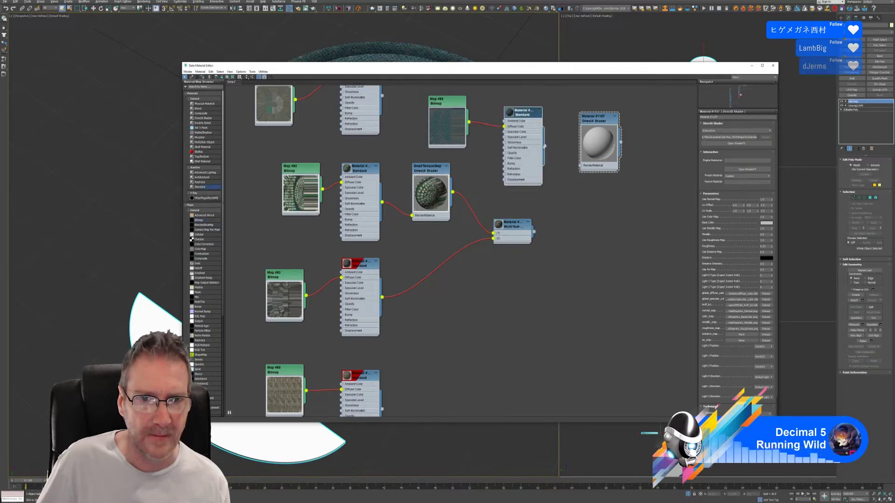
{"action": "left_click_drag", "start_coordinate": [562, 159], "coordinate": [580, 166]}
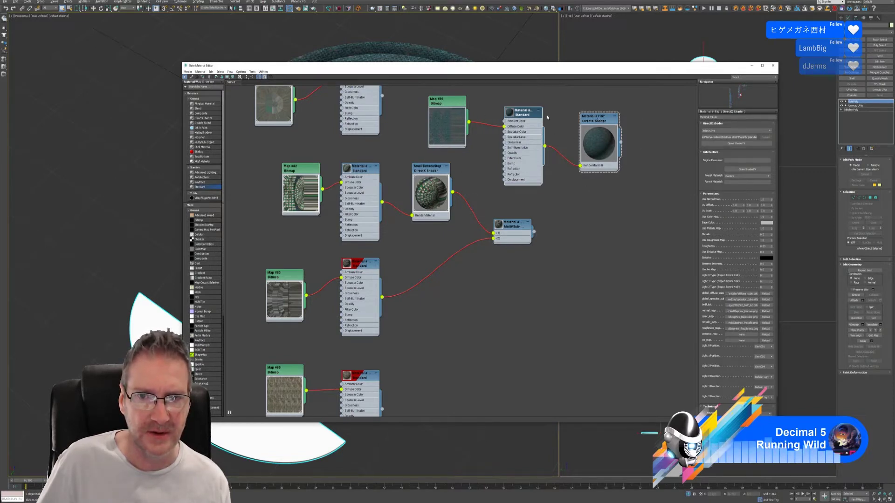
- Assign the new DirectX shader to the selected semicircular step and arrange its node chain beside the Multi/Sub-Object material
{"action": "right_click", "coordinate": [593, 118]}
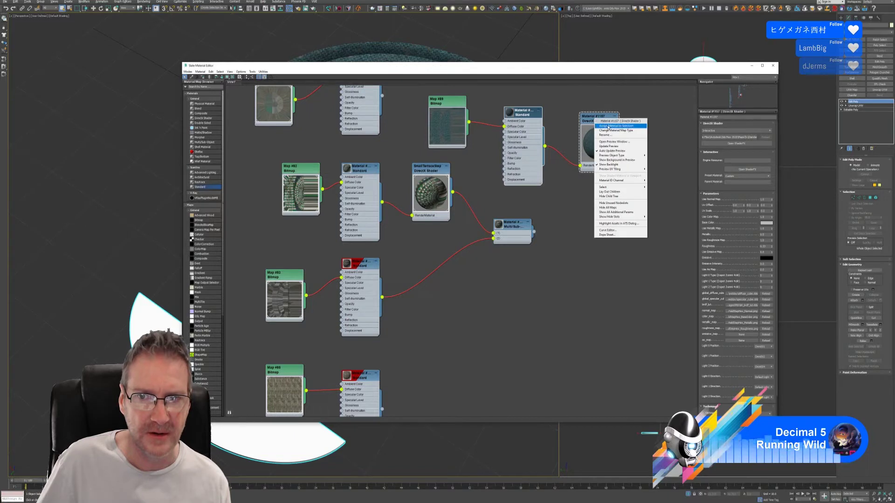
{"action": "left_click", "coordinate": [609, 126]}
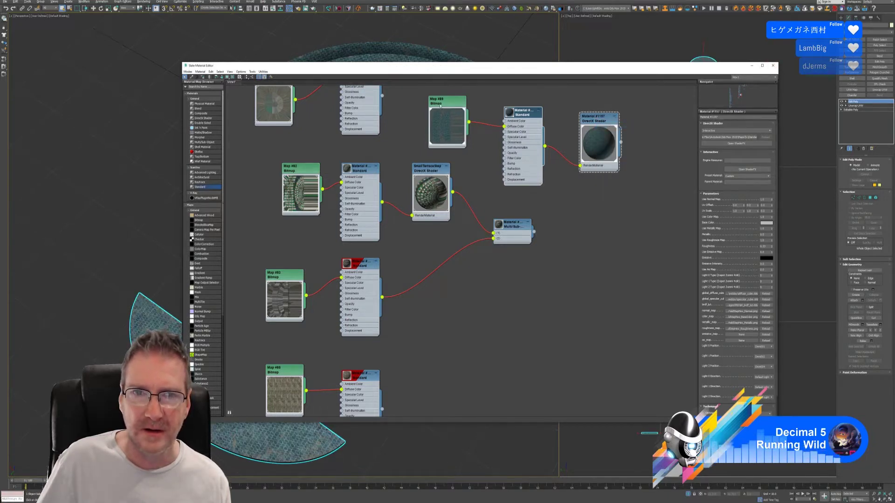
{"action": "left_click_drag", "start_coordinate": [519, 119], "coordinate": [634, 187]}
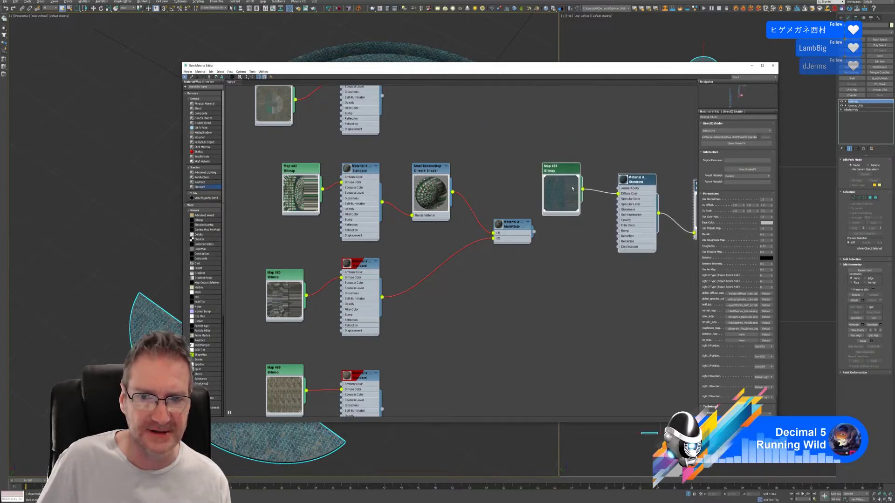
{"action": "middle_click_drag", "start_coordinate": [488, 140], "coordinate": [452, 117]}
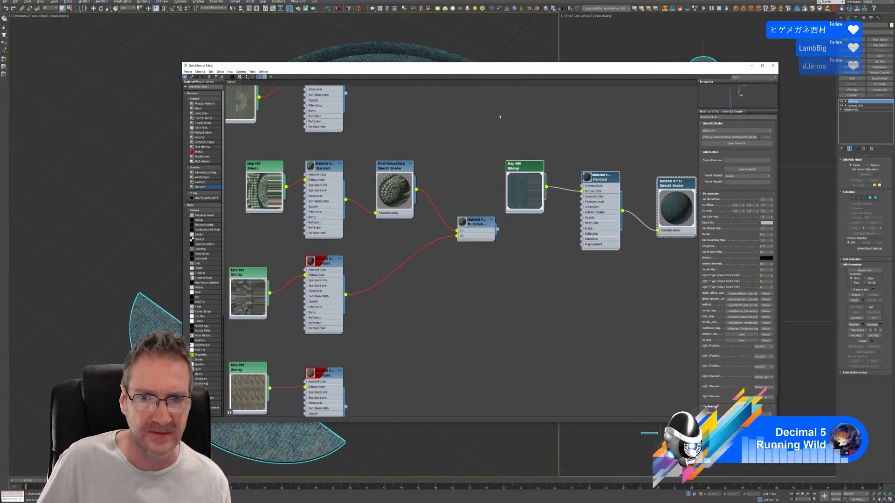
{"action": "left_click", "coordinate": [772, 65]}
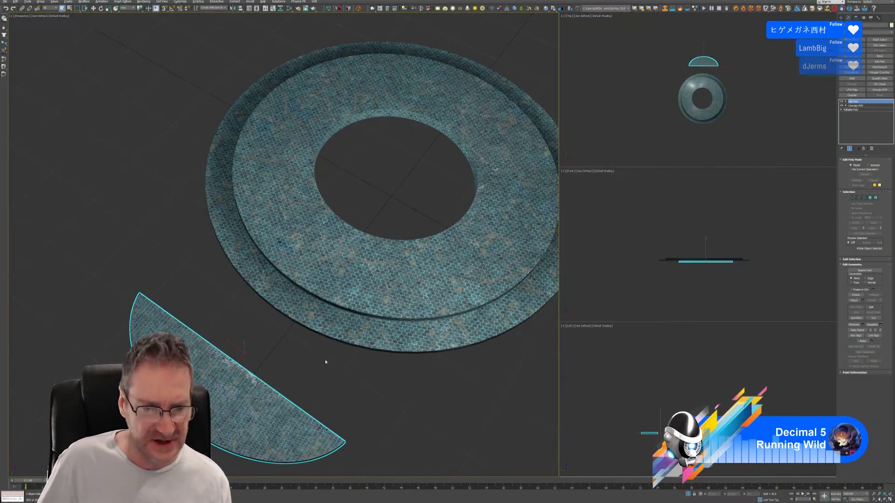
- Compare the honeycomb pattern's scale on the semicircular step with the round terrace in the perspective and top views
{"action": "mouse_move", "coordinate": [307, 362]}
{"action": "middle_mouse_down", "text": "alt"}
{"action": "mouse_move", "coordinate": [315, 344]}
{"action": "mouse_move", "coordinate": [332, 362]}
{"action": "mouse_move", "coordinate": [315, 365]}
{"action": "middle_mouse_up", "text": "alt"}
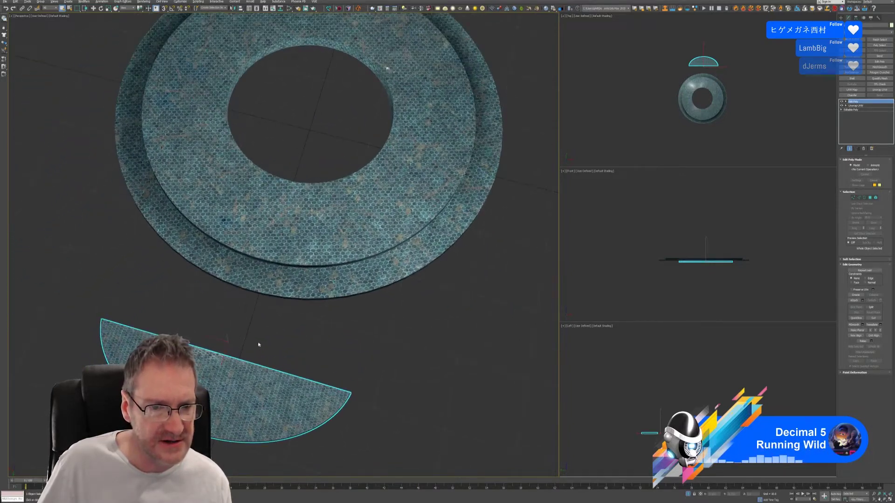
{"action": "scroll", "coordinate": [259, 345], "scroll_direction": "up", "scroll_amount": 3}
{"action": "middle_click_drag", "start_coordinate": [256, 317], "coordinate": [273, 267]}
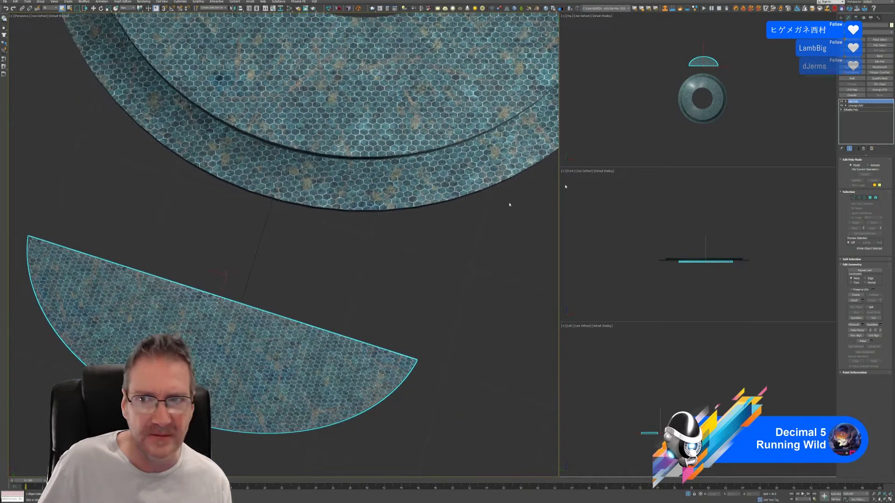
{"action": "right_click", "coordinate": [639, 127]}
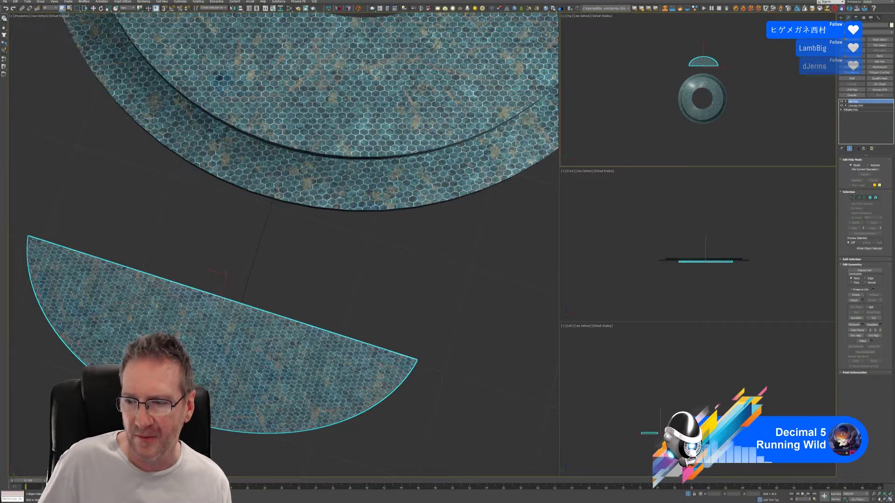
{"action": "key", "text": "alt+w"}
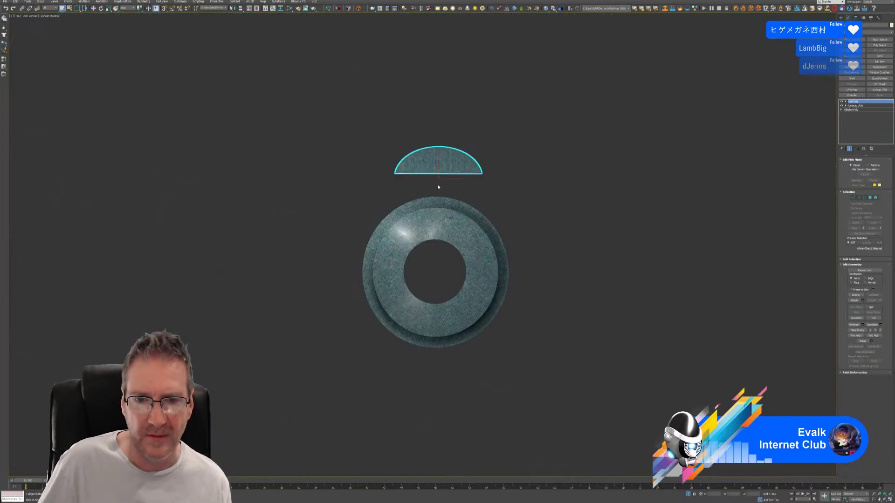
{"action": "scroll", "coordinate": [439, 186], "scroll_direction": "up", "scroll_amount": 2}
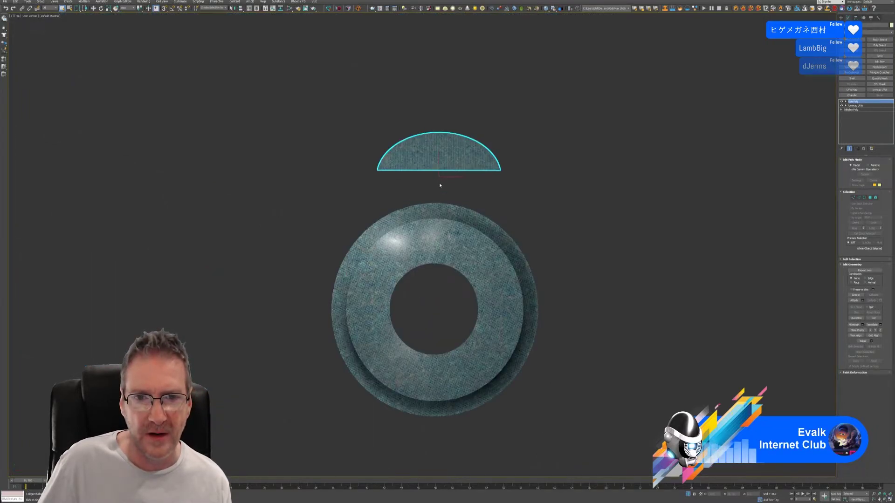
{"action": "scroll", "coordinate": [440, 185], "scroll_direction": "up", "scroll_amount": 4}
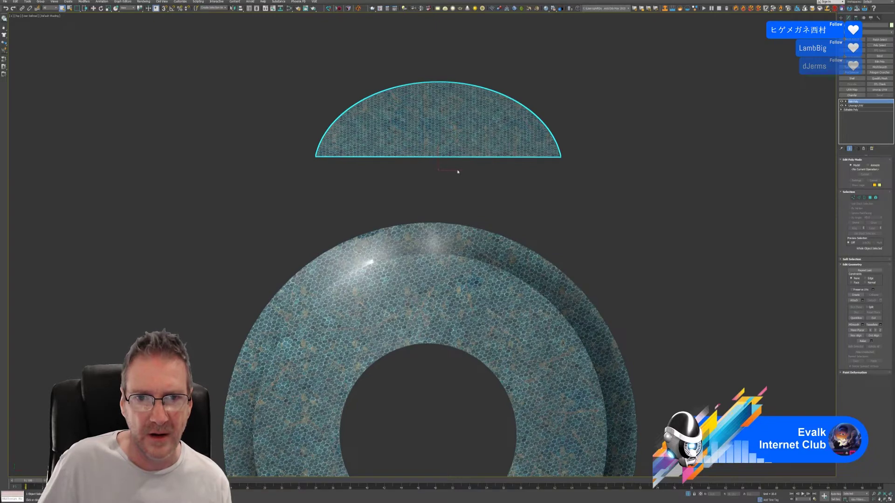
{"action": "middle_click_drag", "start_coordinate": [457, 170], "coordinate": [457, 218]}
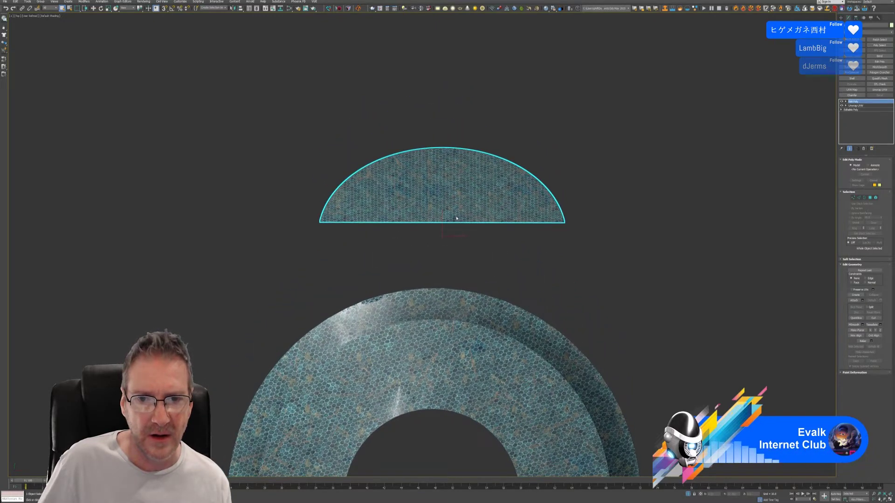
{"action": "scroll", "coordinate": [457, 218], "scroll_direction": "up", "scroll_amount": 3}
{"action": "middle_click_drag", "start_coordinate": [453, 272], "coordinate": [443, 206]}
{"action": "scroll", "coordinate": [439, 173], "scroll_direction": "down", "scroll_amount": 2}
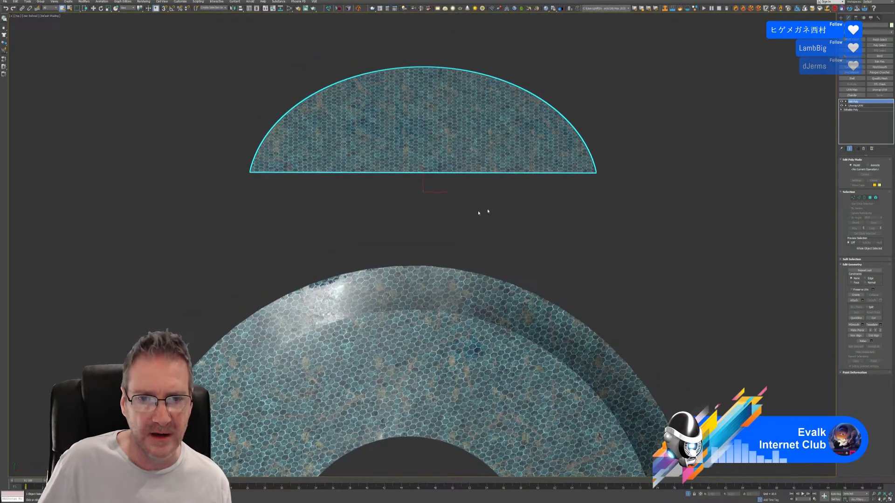
- Switch to Substance Painter and lower both UV scale values of the semicircular step's honeycomb tile fill layer to enlarge the hexagons
{"action": "key", "text": "super+d"}
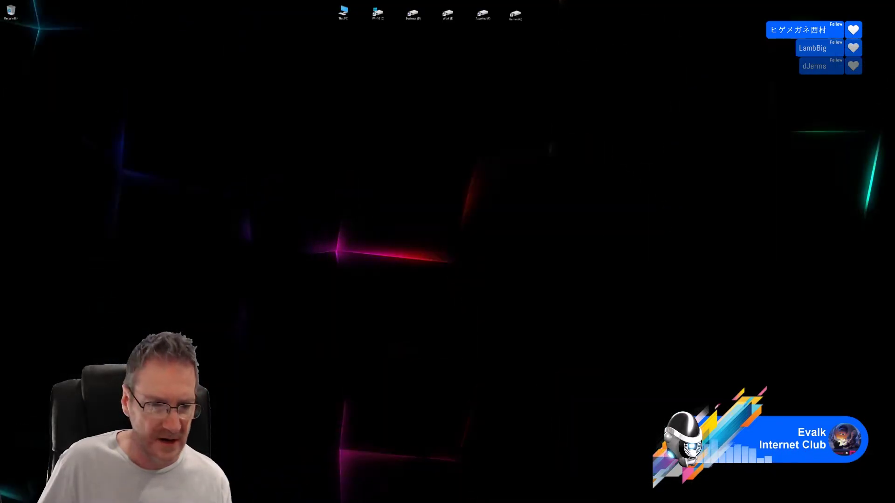
{"action": "key", "text": "alt+Tab"}
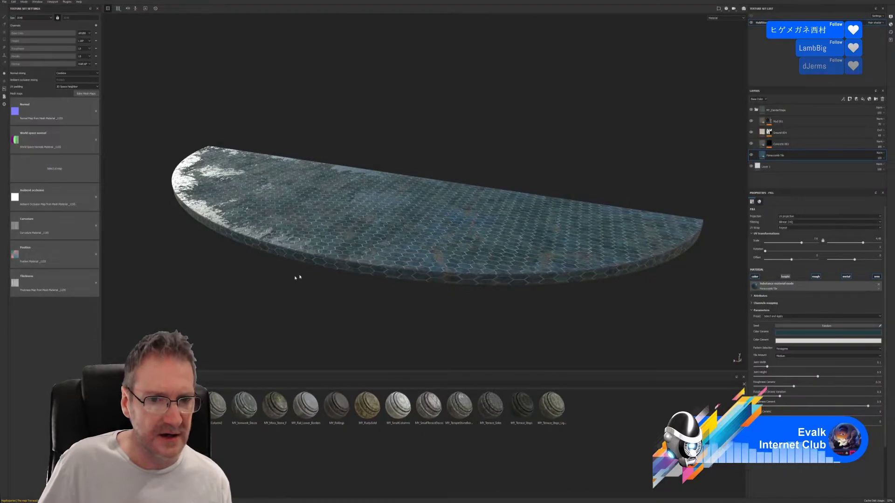
{"action": "middle_click_drag", "start_coordinate": [421, 120], "coordinate": [406, 124]}
{"action": "left_click_drag", "start_coordinate": [406, 125], "coordinate": [409, 144], "text": "alt"}
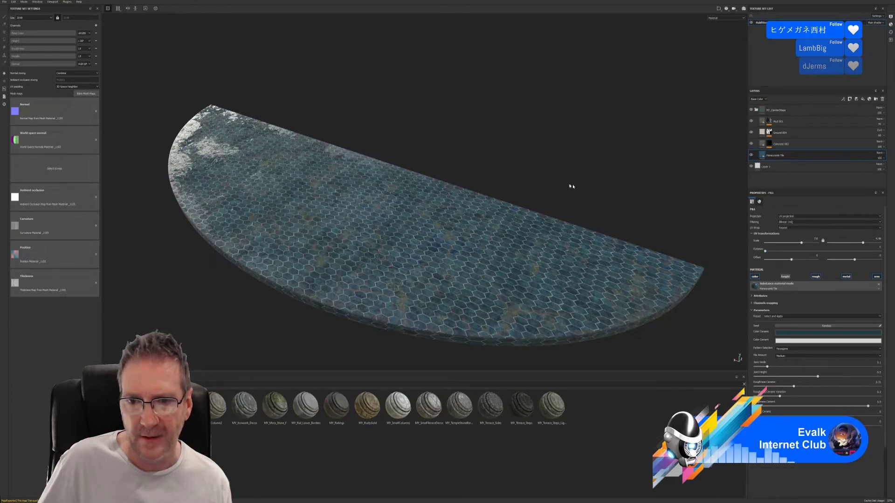
{"action": "left_click_drag", "start_coordinate": [571, 186], "coordinate": [539, 193], "text": "alt"}
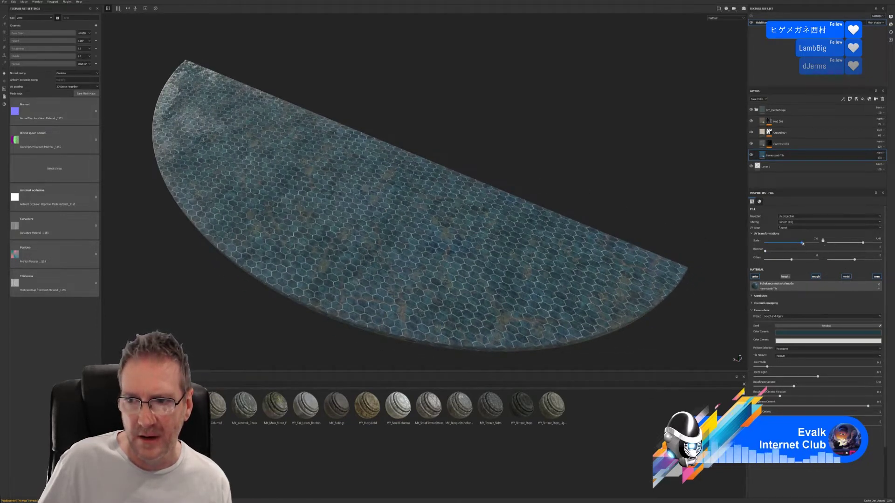
{"action": "left_click", "coordinate": [801, 243]}
{"action": "left_click_drag", "start_coordinate": [801, 244], "coordinate": [799, 244]}
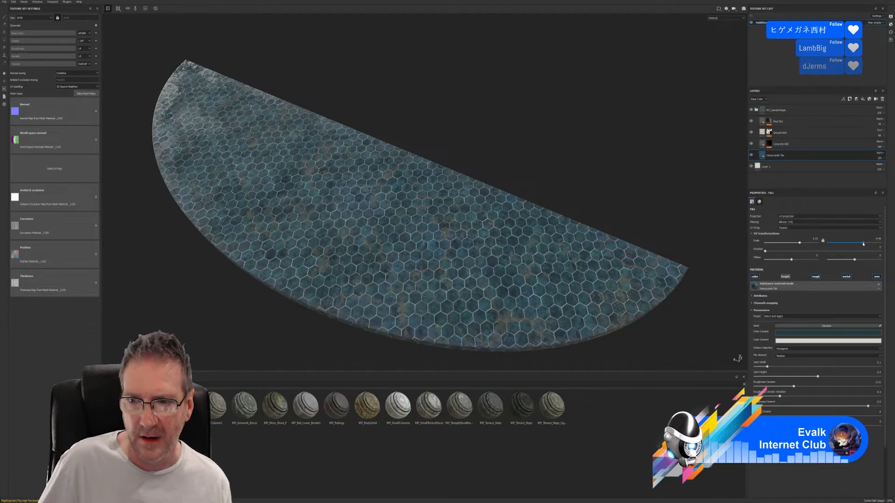
{"action": "left_click_drag", "start_coordinate": [863, 244], "coordinate": [859, 245]}
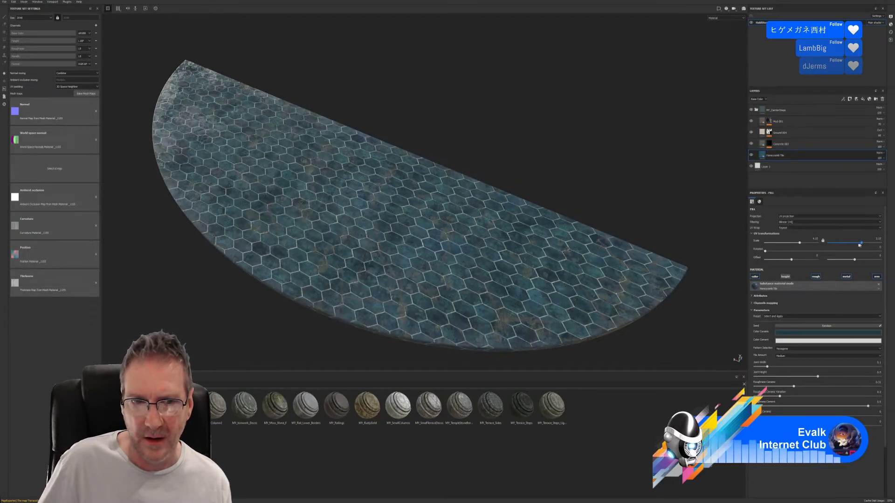
{"action": "mouse_move", "coordinate": [445, 154]}
{"action": "left_mouse_down", "text": "alt"}
{"action": "mouse_move", "coordinate": [452, 120]}
{"action": "mouse_move", "coordinate": [452, 137]}
{"action": "left_mouse_up", "text": "alt"}
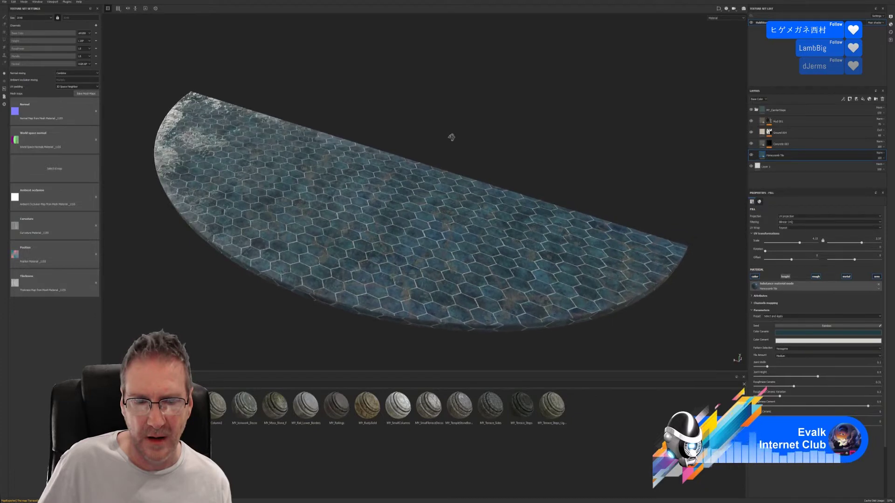
- Export the semicircular step's updated textures as PNG with the existing export settings and dismiss the export dialogs
{"action": "left_click", "coordinate": [5, 2]}
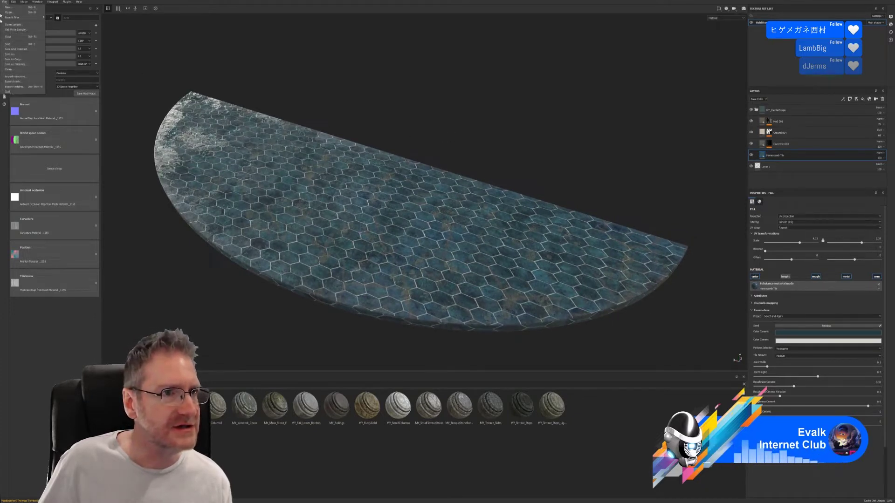
{"action": "left_click", "coordinate": [23, 87]}
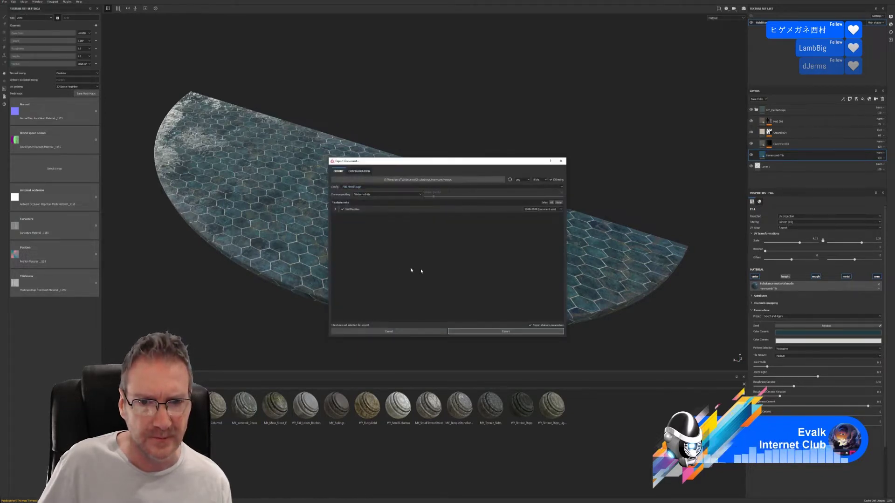
{"action": "left_click", "coordinate": [528, 331]}
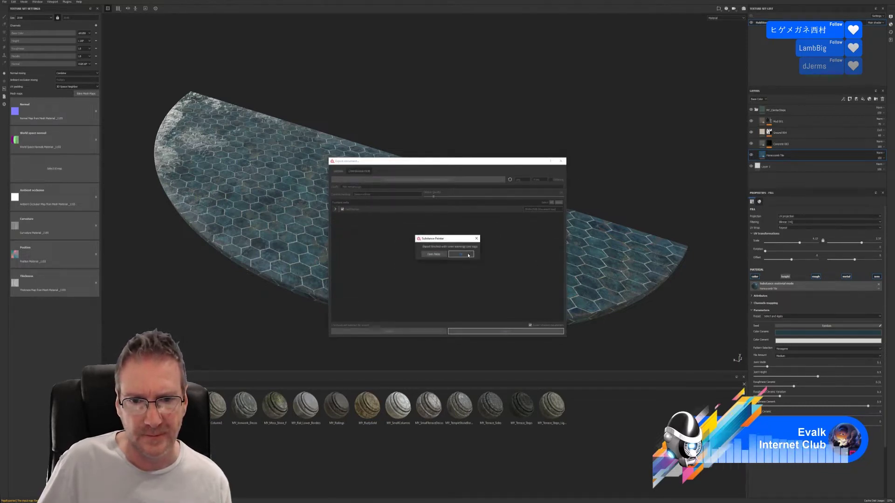
{"action": "key", "text": "alt+F4"}
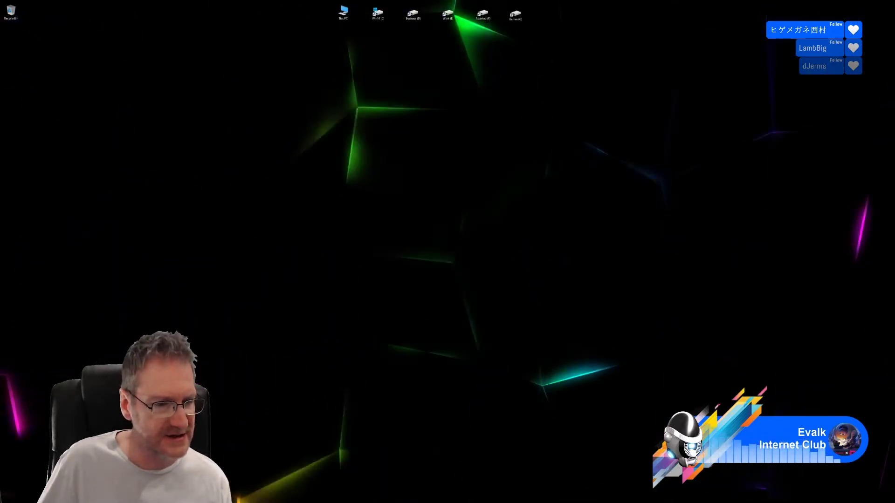
- Switch to 3ds Max and reload the semicircular step's BaseColor bitmap in the Slate Material Editor
{"action": "key", "text": "alt+Tab"}
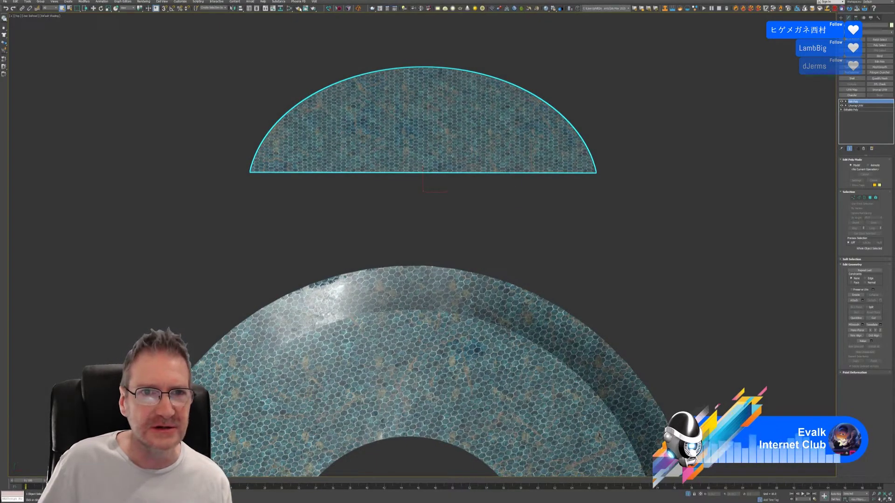
{"action": "left_click", "coordinate": [366, 9]}
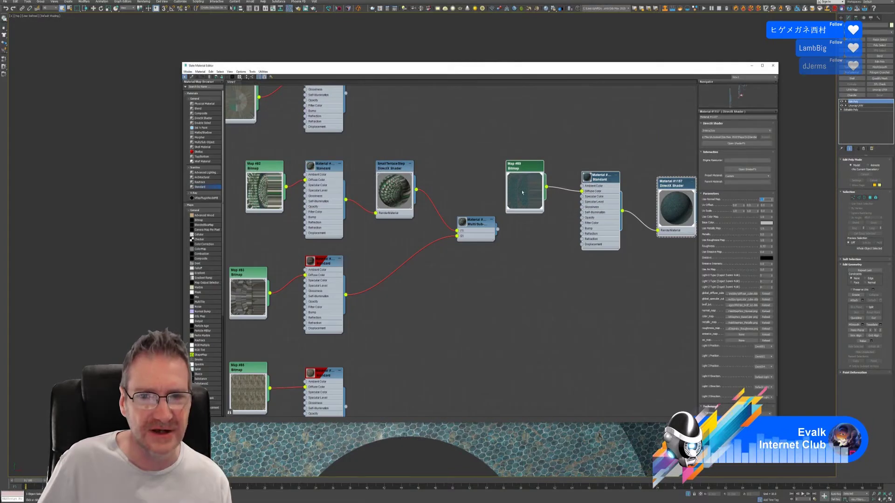
{"action": "middle_click_drag", "start_coordinate": [623, 139], "coordinate": [548, 124]}
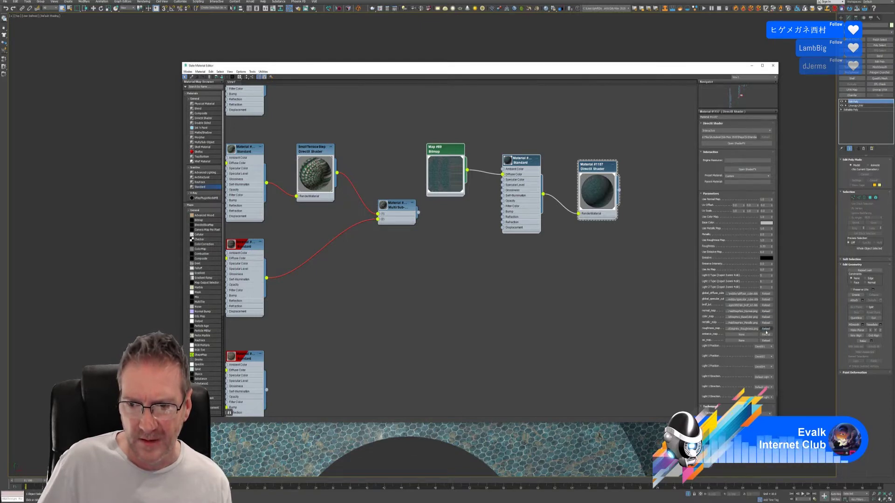
{"action": "double_click", "coordinate": [443, 151]}
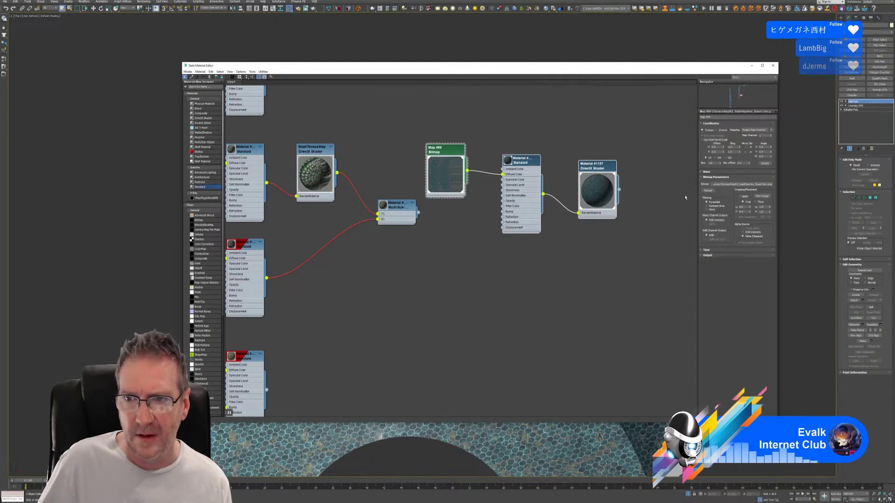
{"action": "left_click", "coordinate": [707, 190]}
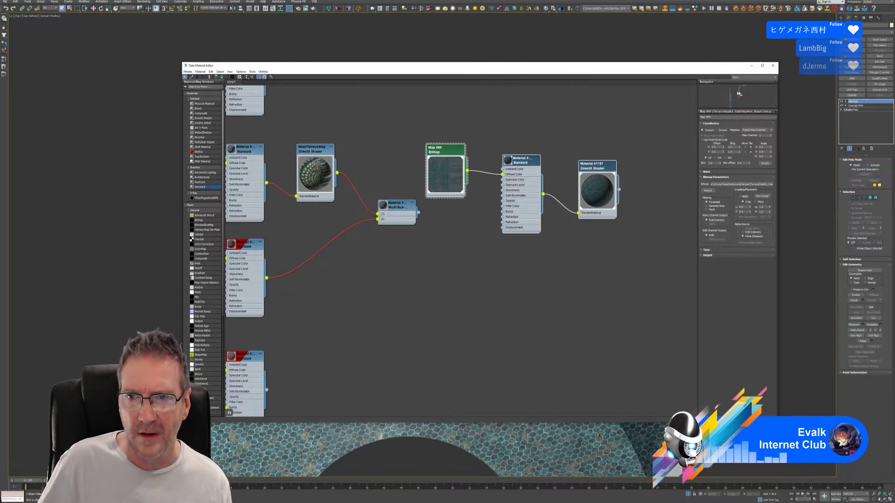
{"action": "left_click", "coordinate": [773, 65]}
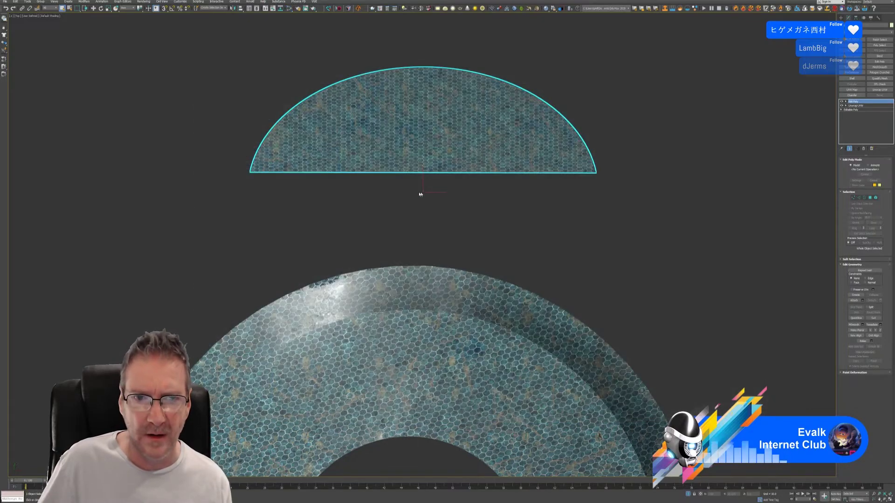
- Compare the honeycomb tile size on the semicircular step and the round terrace from an angled view and the top view
{"action": "mouse_move", "coordinate": [378, 204]}
{"action": "middle_mouse_down", "text": "alt"}
{"action": "mouse_move", "coordinate": [452, 198]}
{"action": "mouse_move", "coordinate": [382, 189]}
{"action": "middle_mouse_up", "text": "alt"}
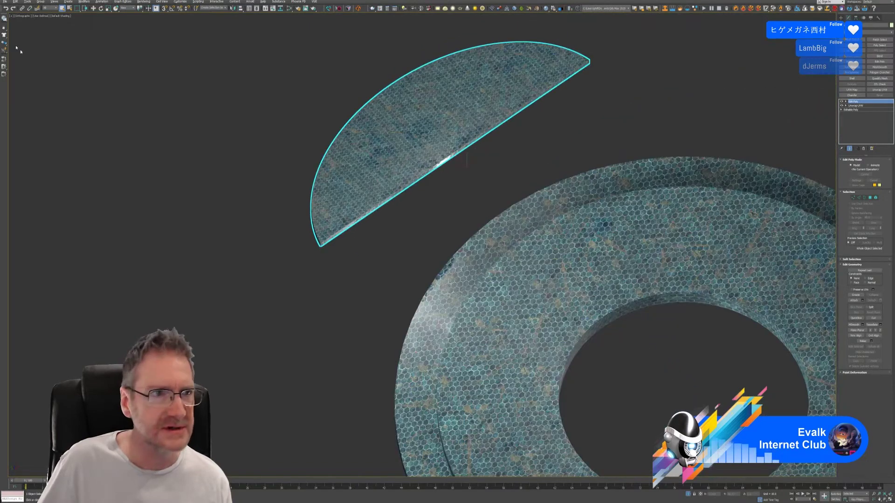
{"action": "left_click", "coordinate": [18, 16]}
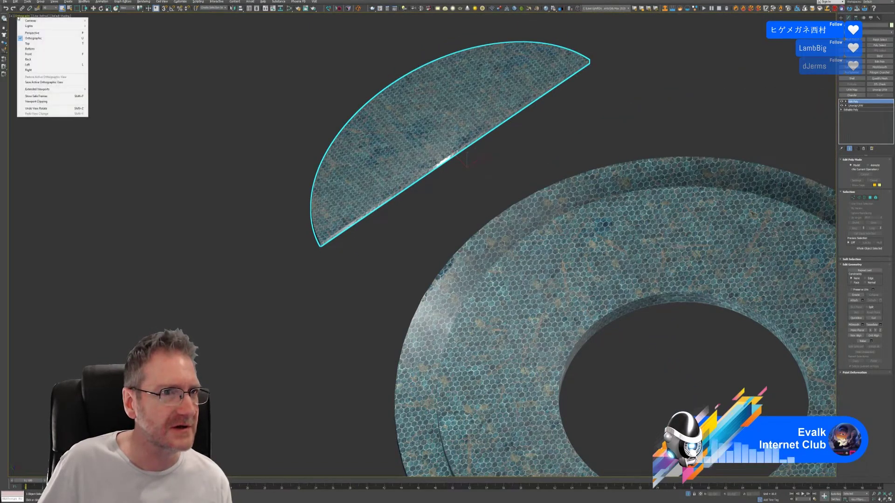
{"action": "left_click", "coordinate": [27, 43]}
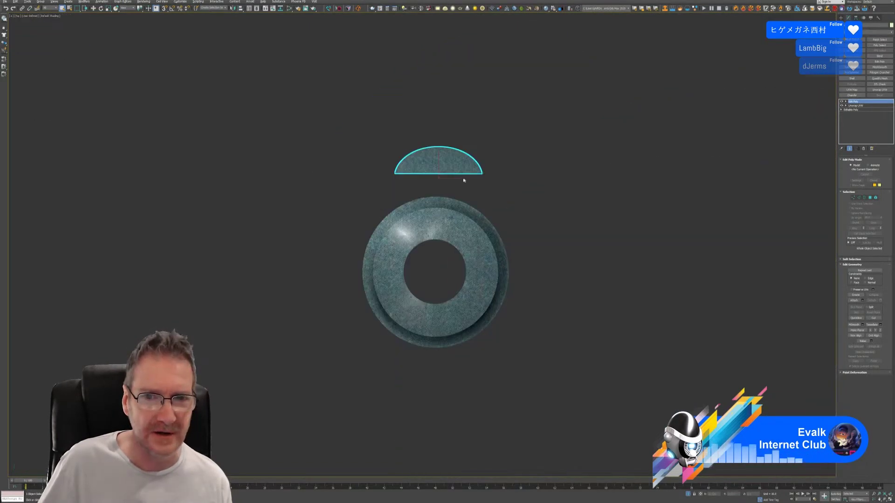
{"action": "scroll", "coordinate": [466, 187], "scroll_direction": "up", "scroll_amount": 5}
{"action": "scroll", "coordinate": [391, 159], "scroll_direction": "up", "scroll_amount": 5}
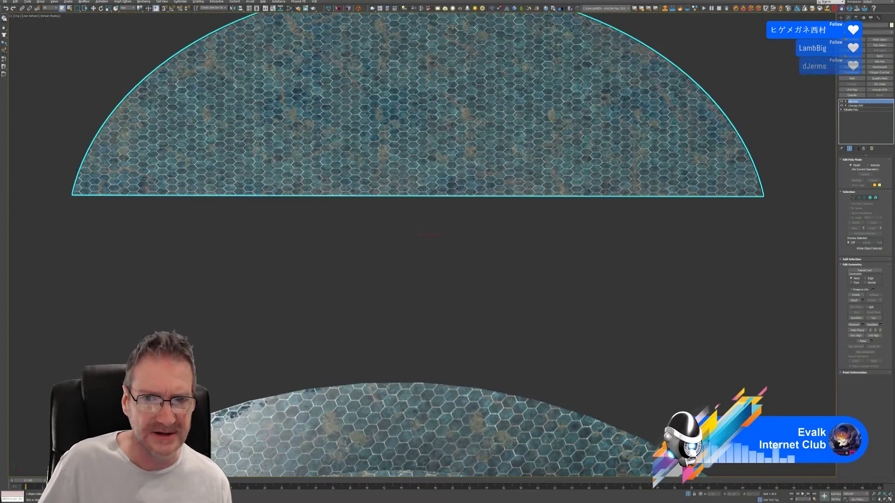
{"action": "scroll", "coordinate": [391, 191], "scroll_direction": "down", "scroll_amount": 2}
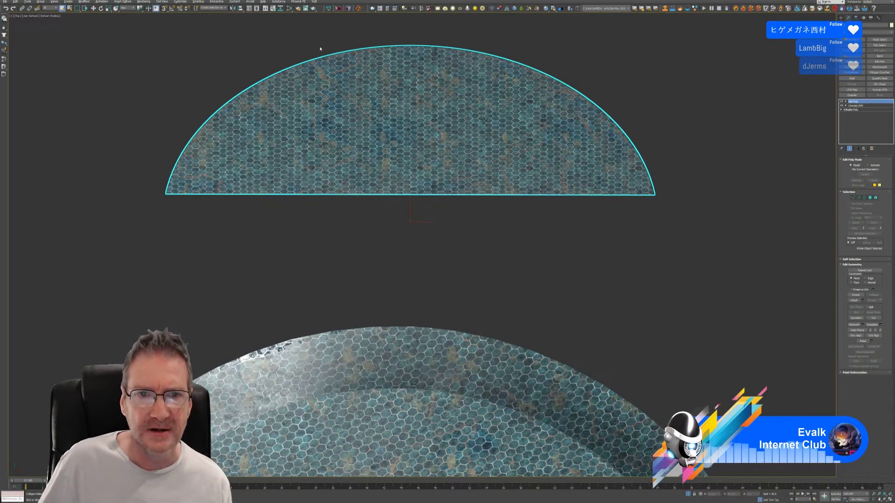
{"action": "scroll", "coordinate": [382, 231], "scroll_direction": "down", "scroll_amount": 2}
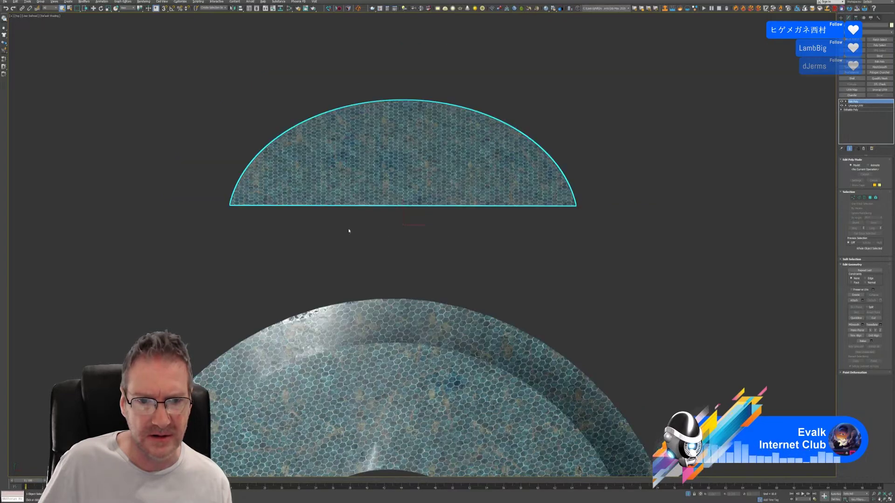
{"action": "middle_click_drag", "start_coordinate": [331, 239], "coordinate": [326, 217]}
{"action": "scroll", "coordinate": [413, 231], "scroll_direction": "up", "scroll_amount": 4}
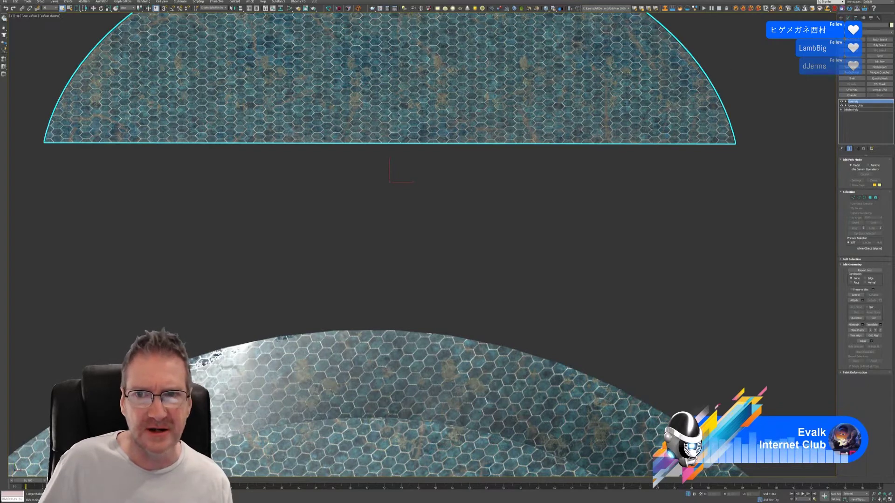
{"action": "scroll", "coordinate": [554, 205], "scroll_direction": "down", "scroll_amount": 5}
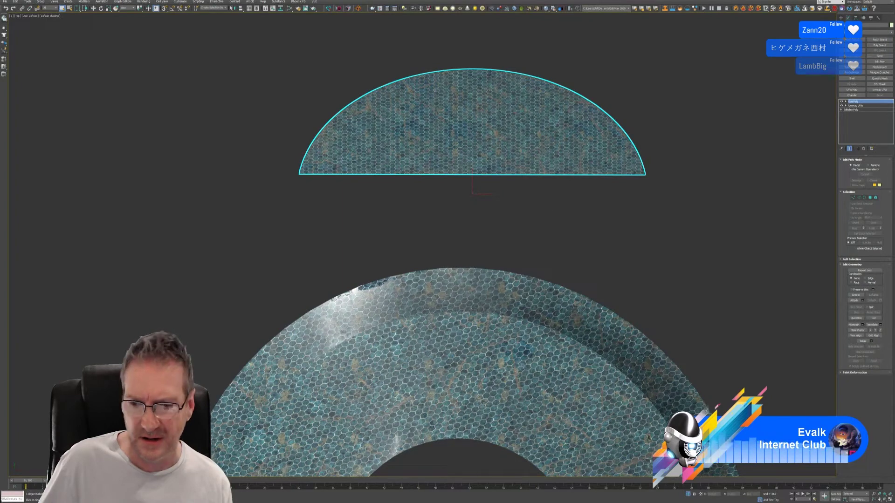
- Restore the four-viewport layout and check the semicircular step's honeycomb in perspective against the Substance Painter version
{"action": "left_click", "coordinate": [890, 499]}
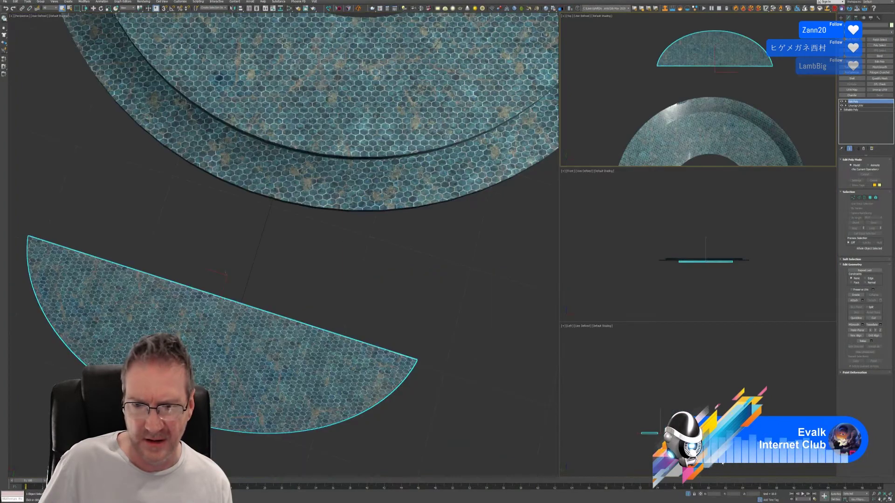
{"action": "middle_click_drag", "start_coordinate": [283, 296], "coordinate": [327, 308]}
{"action": "scroll", "coordinate": [325, 287], "scroll_direction": "up", "scroll_amount": 5}
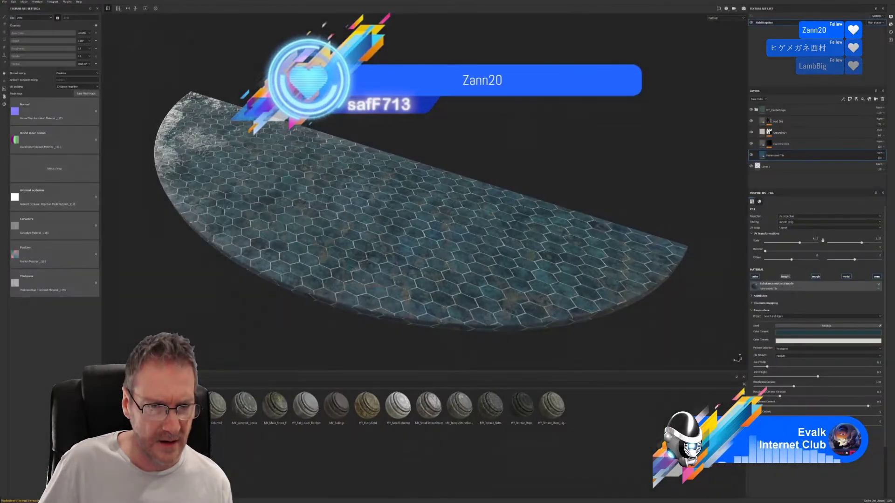
{"action": "mouse_move", "coordinate": [289, 335]}
{"action": "left_mouse_down", "text": "alt"}
{"action": "mouse_move", "coordinate": [291, 326]}
{"action": "mouse_move", "coordinate": [336, 324]}
{"action": "mouse_move", "coordinate": [325, 280]}
{"action": "mouse_move", "coordinate": [326, 310]}
{"action": "left_mouse_up", "text": "alt"}
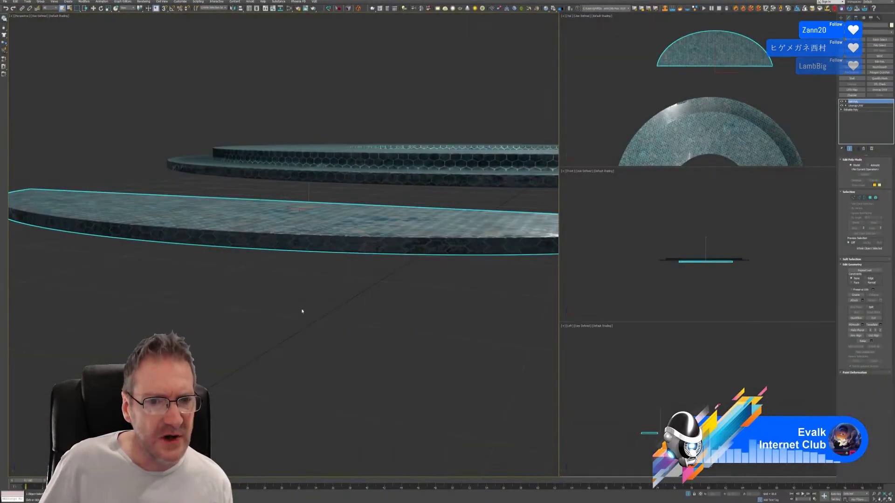
{"action": "middle_click_drag", "start_coordinate": [302, 311], "coordinate": [247, 270], "text": "alt"}
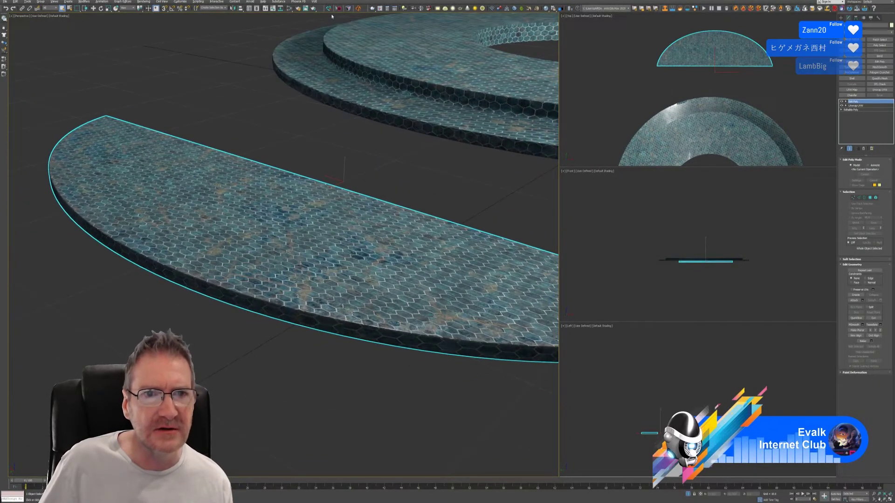
- Reload the color map of the semicircular step's DirectX shader and assign the re-exported BaseColor PNG to it again
{"action": "left_click", "coordinate": [290, 8]}
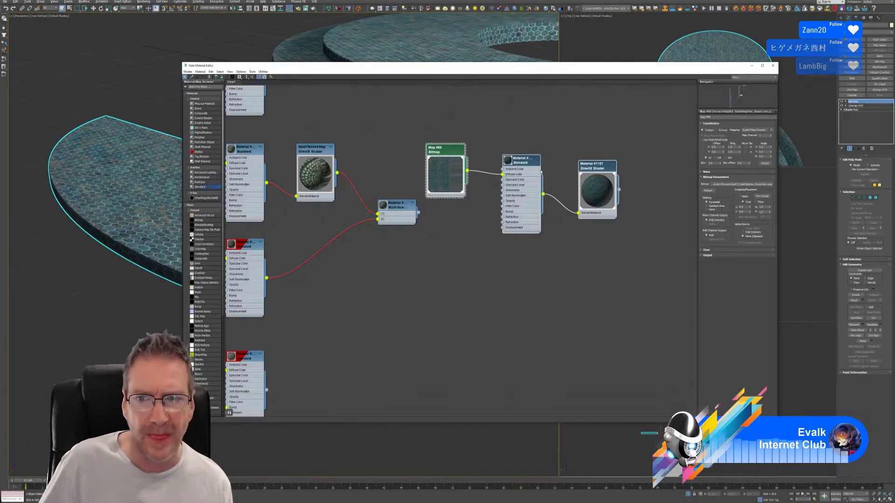
{"action": "double_click", "coordinate": [598, 168]}
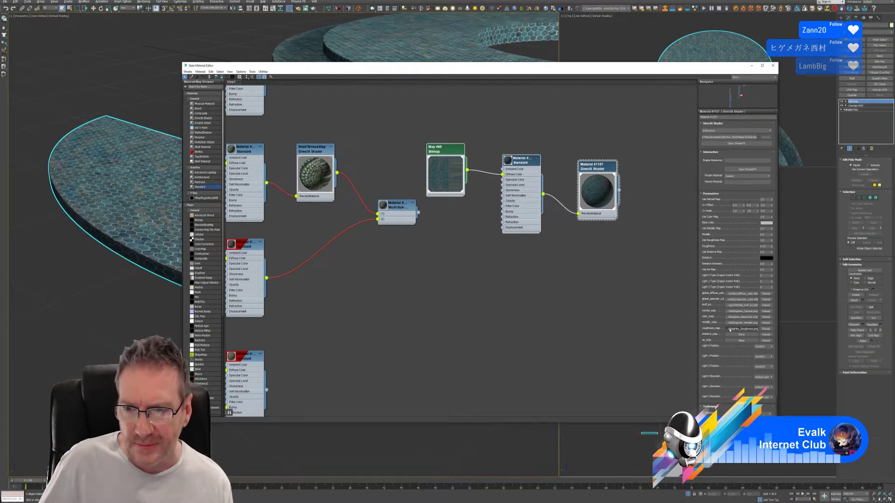
{"action": "left_click", "coordinate": [765, 317]}
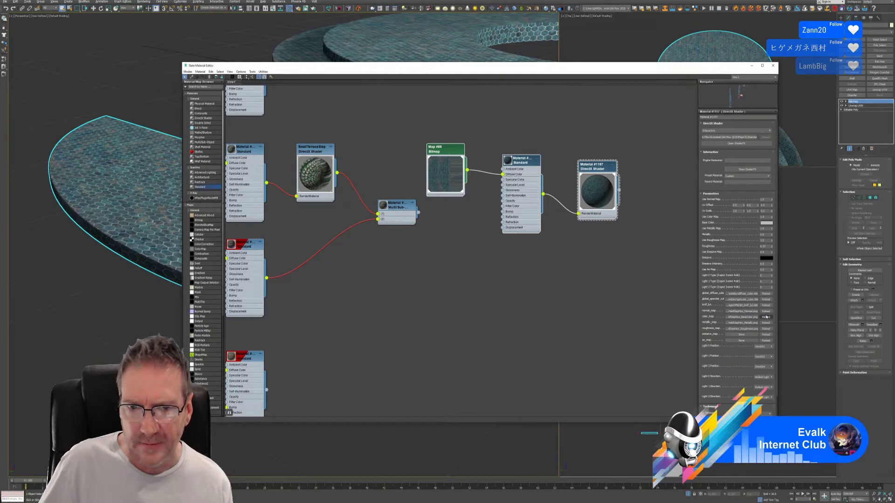
{"action": "left_click", "coordinate": [766, 317]}
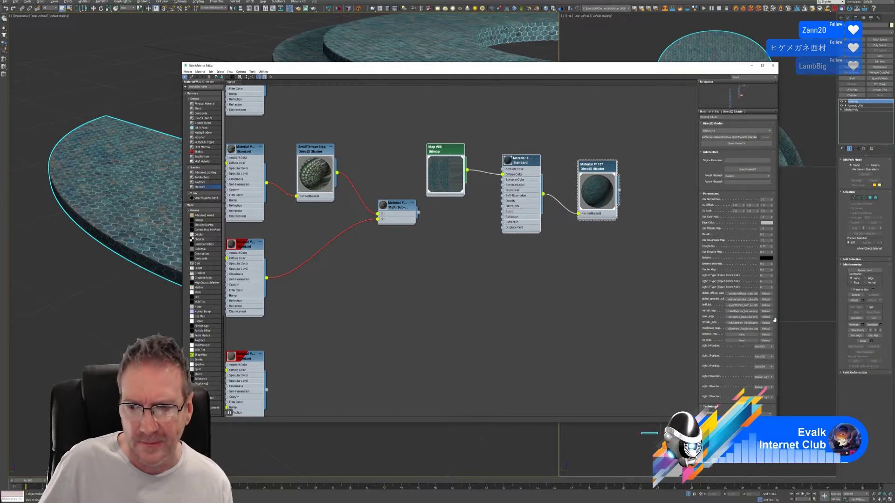
{"action": "left_click", "coordinate": [748, 318]}
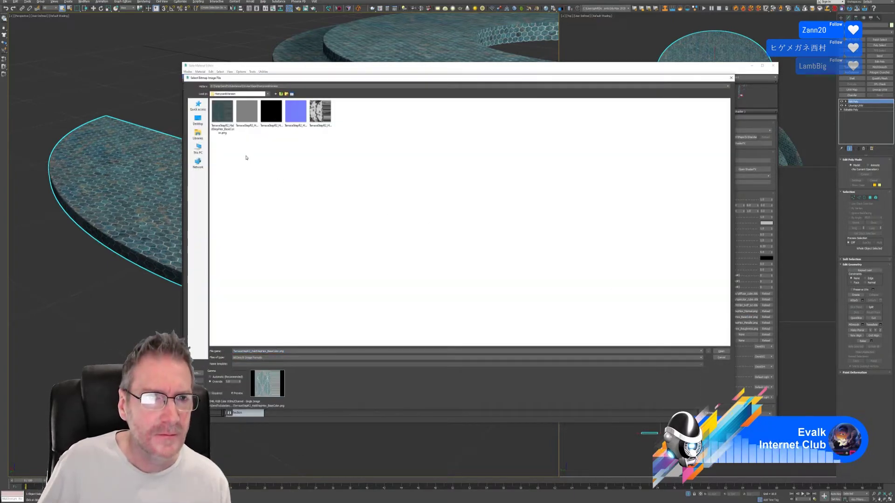
{"action": "left_click", "coordinate": [225, 118]}
{"action": "double_click", "coordinate": [225, 118]}
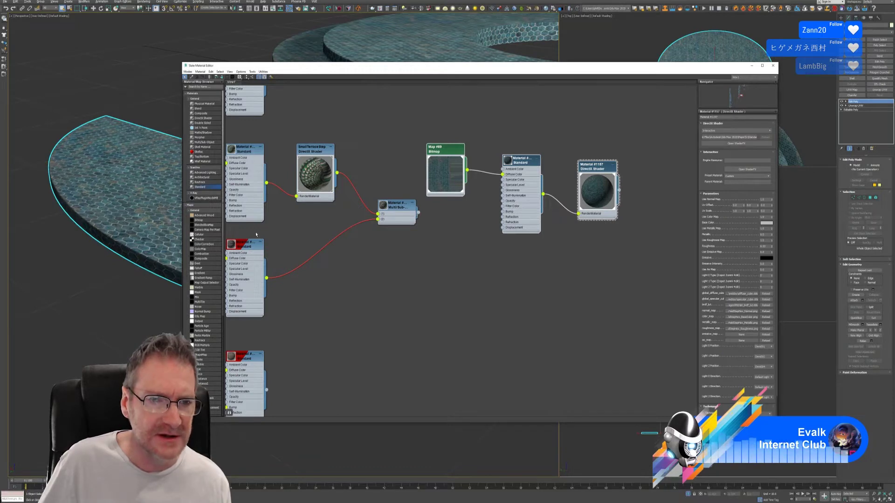
- Open the semicircular step's BaseColor bitmap image and compare its honeycomb tiles with those on the step in the perspective view
{"action": "middle_click_drag", "start_coordinate": [11, 196], "coordinate": [11, 111]}
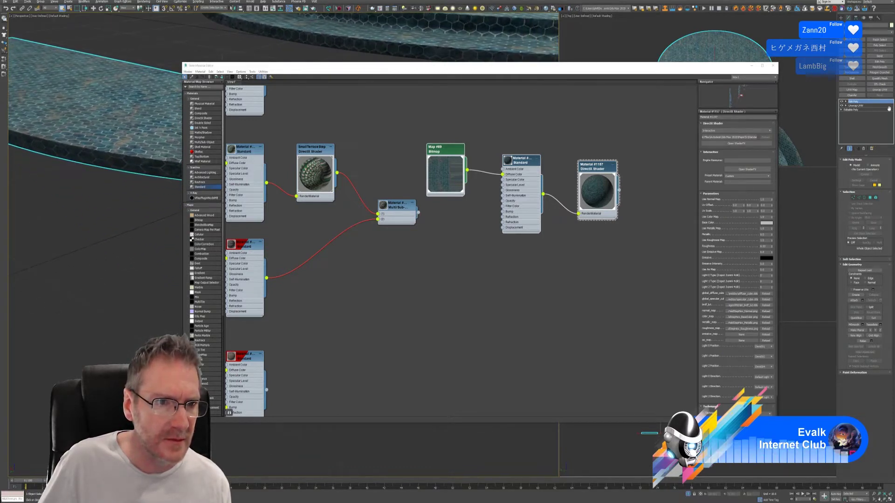
{"action": "middle_click_drag", "start_coordinate": [28, 163], "coordinate": [48, 208], "text": "alt"}
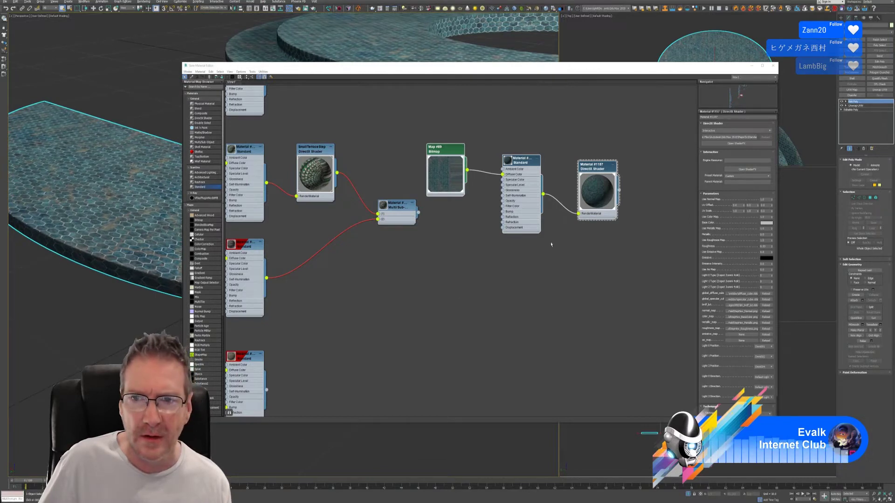
{"action": "double_click", "coordinate": [445, 148]}
{"action": "left_click", "coordinate": [762, 196]}
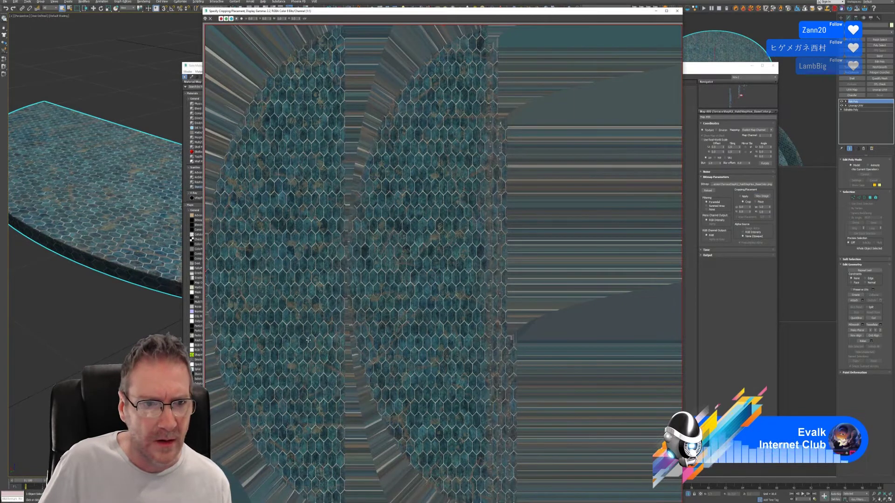
{"action": "scroll", "coordinate": [93, 303], "scroll_direction": "up", "scroll_amount": 6}
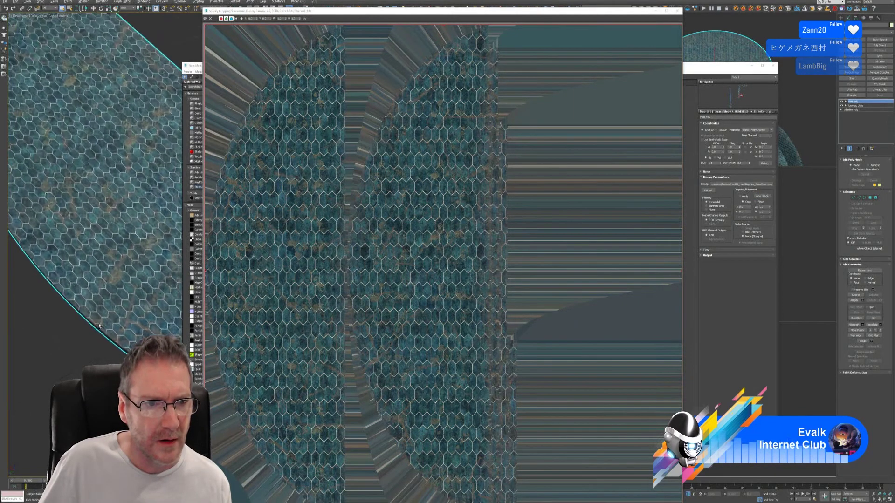
{"action": "scroll", "coordinate": [95, 184], "scroll_direction": "down", "scroll_amount": 6}
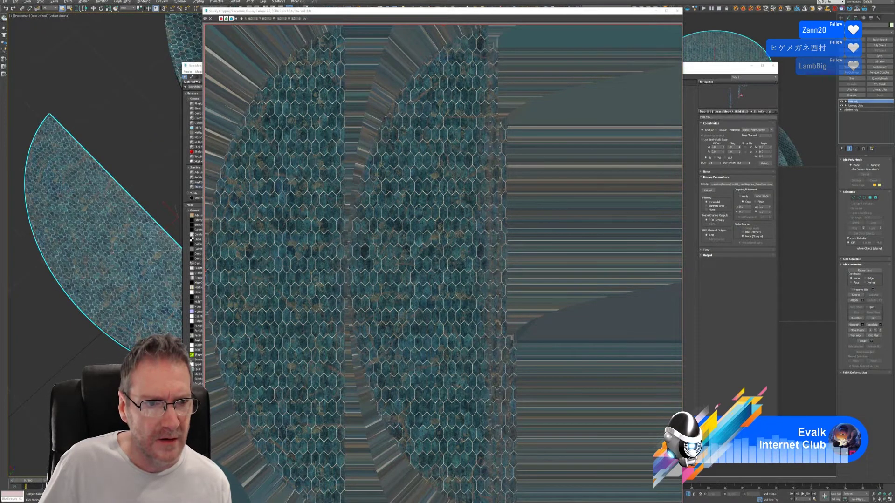
{"action": "scroll", "coordinate": [108, 238], "scroll_direction": "up", "scroll_amount": 5}
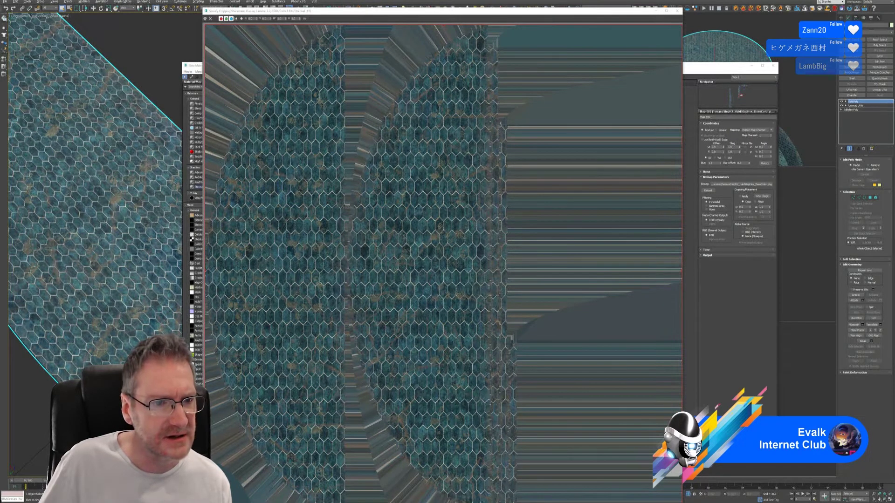
{"action": "scroll", "coordinate": [109, 238], "scroll_direction": "down", "scroll_amount": 5}
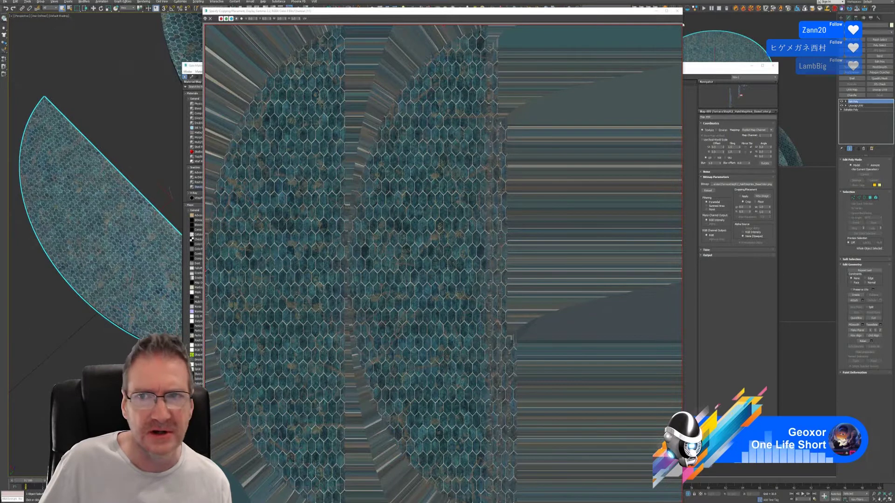
{"action": "left_click", "coordinate": [677, 10]}
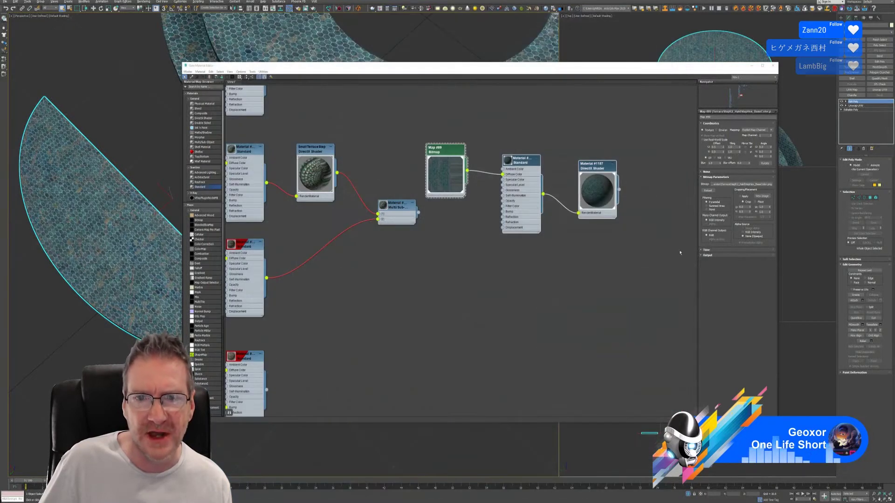
- Open the semicircular step's DirectX shader in ShaderFX and examine how its map nodes feed the Standard Base node
{"action": "middle_click_drag", "start_coordinate": [565, 244], "coordinate": [559, 212]}
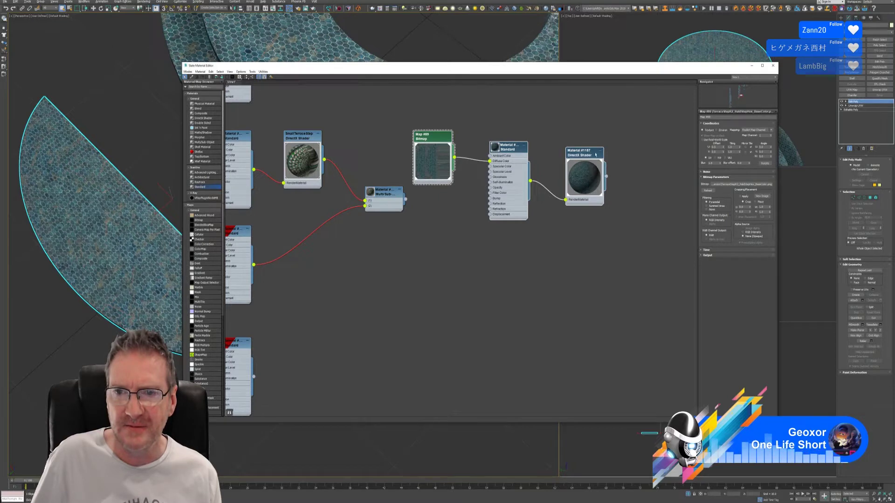
{"action": "double_click", "coordinate": [595, 154]}
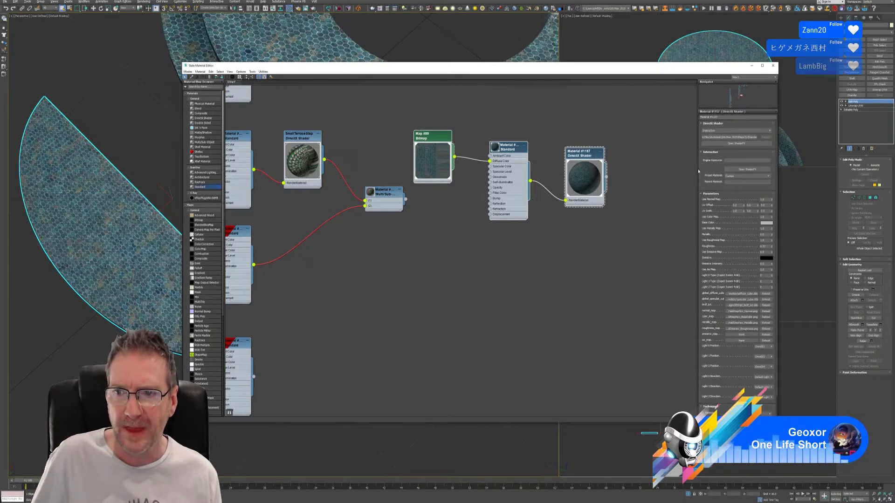
{"action": "left_click", "coordinate": [747, 171]}
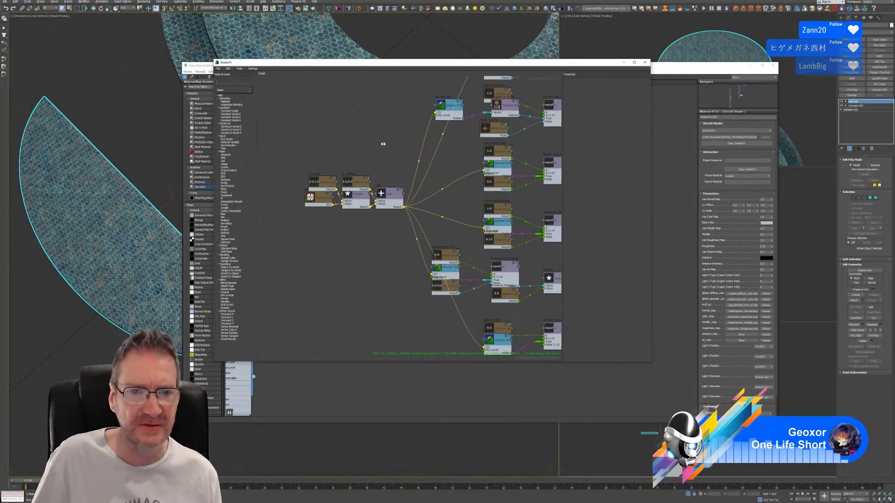
{"action": "middle_click_drag", "start_coordinate": [383, 143], "coordinate": [291, 138]}
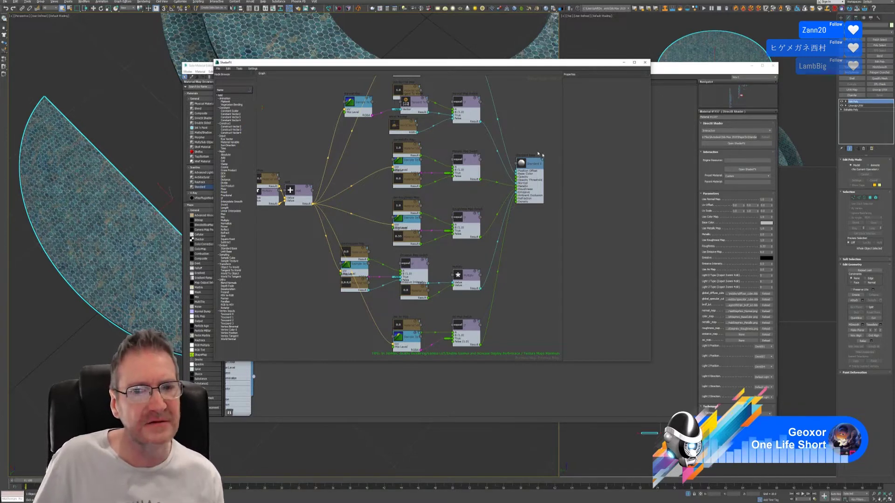
{"action": "middle_click_drag", "start_coordinate": [513, 126], "coordinate": [489, 148]}
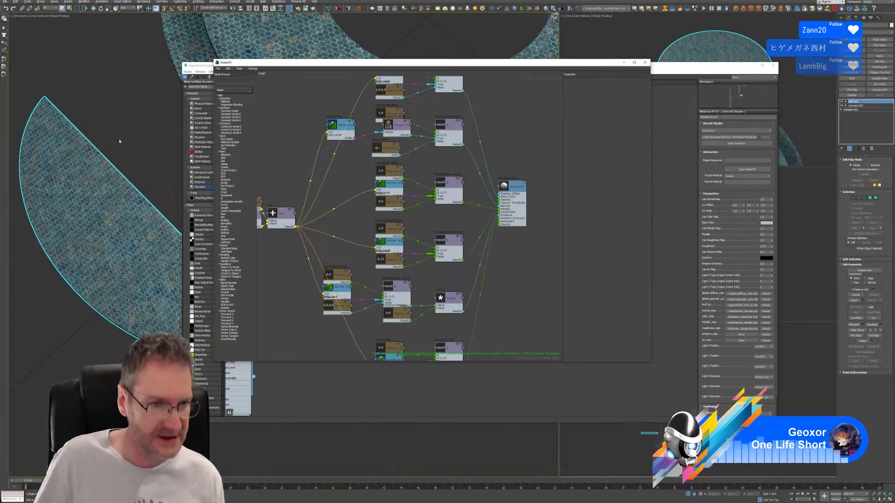
{"action": "middle_click_drag", "start_coordinate": [119, 141], "coordinate": [128, 167], "text": "alt"}
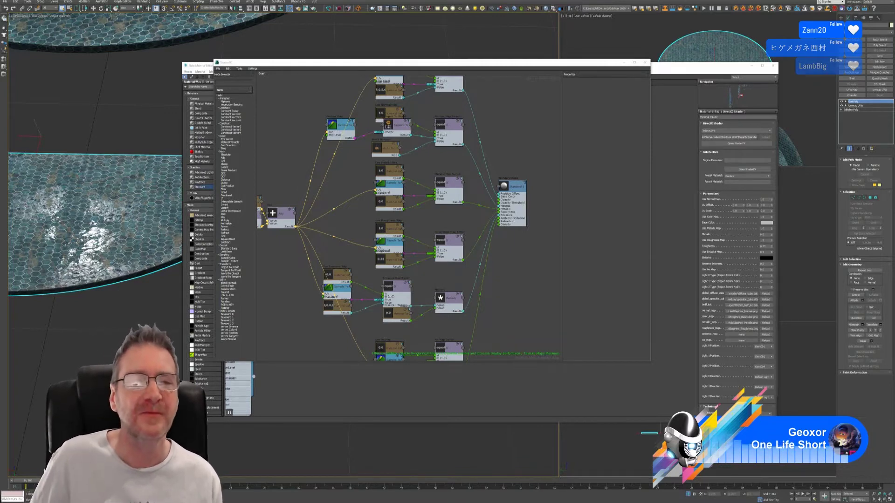
{"action": "scroll", "coordinate": [472, 100], "scroll_direction": "up", "scroll_amount": 2}
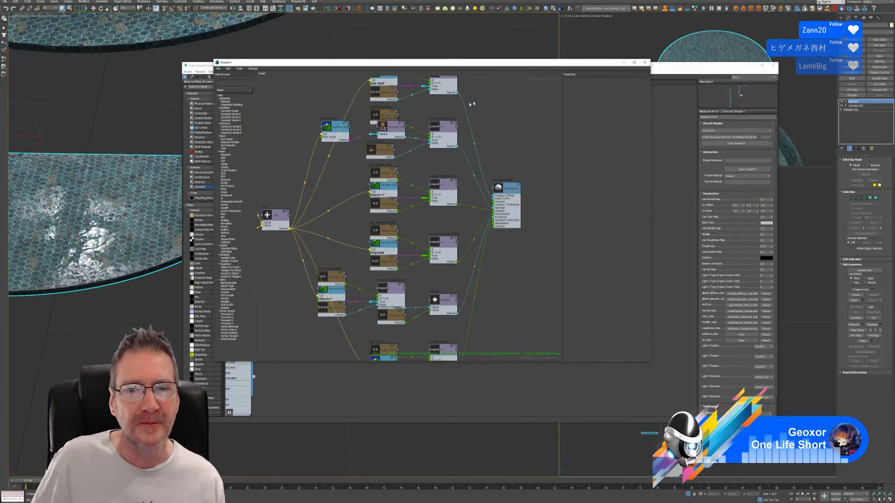
{"action": "scroll", "coordinate": [523, 235], "scroll_direction": "up", "scroll_amount": 4}
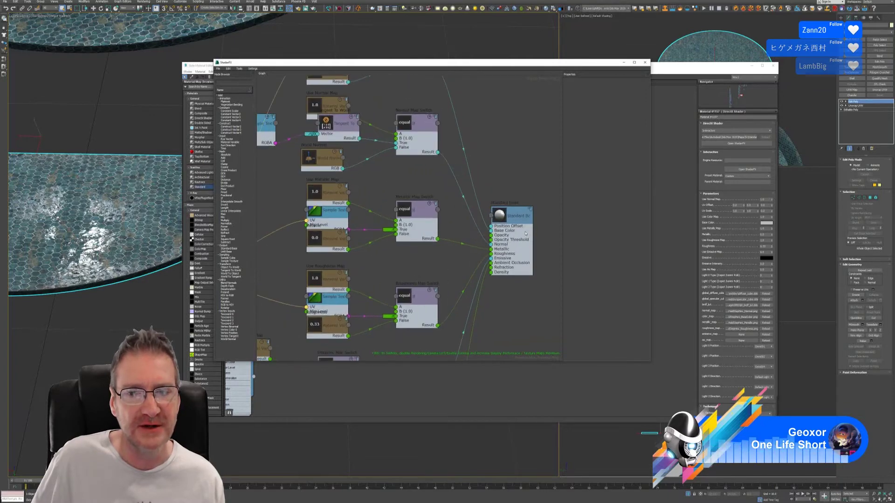
- Inspect the Standard Base node's properties and the graph's file options, and close ShaderFX
{"action": "left_click", "coordinate": [510, 210]}
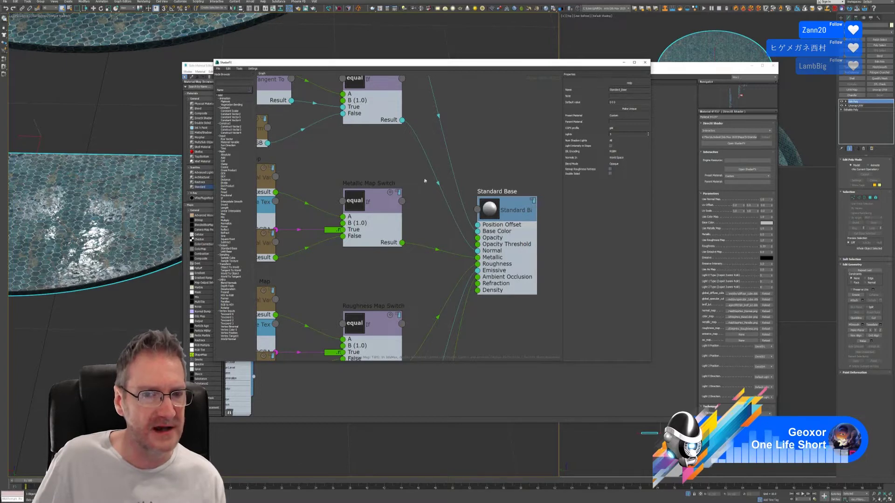
{"action": "scroll", "coordinate": [334, 160], "scroll_direction": "down", "scroll_amount": 8}
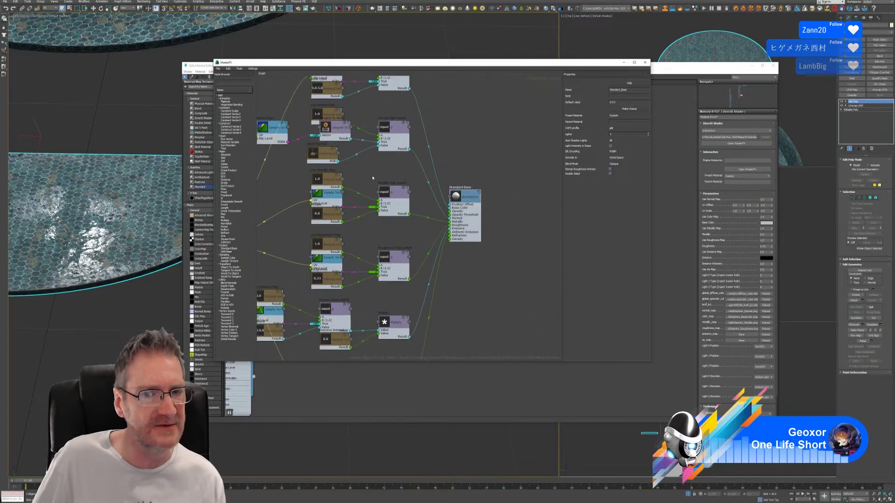
{"action": "middle_click_drag", "start_coordinate": [440, 142], "coordinate": [544, 138]}
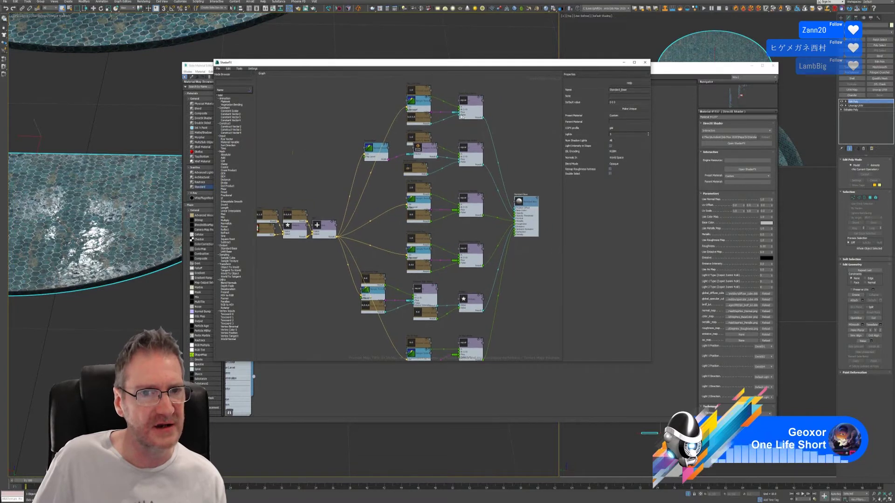
{"action": "left_click", "coordinate": [218, 69]}
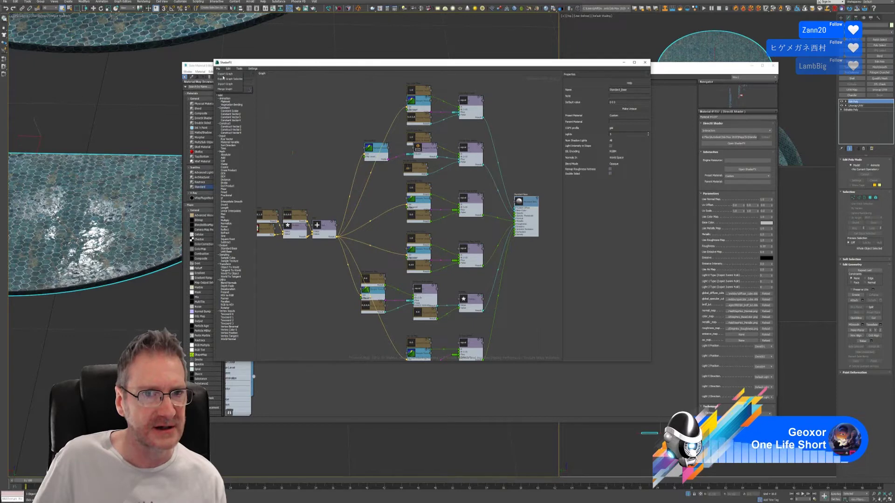
{"action": "left_click", "coordinate": [293, 93]}
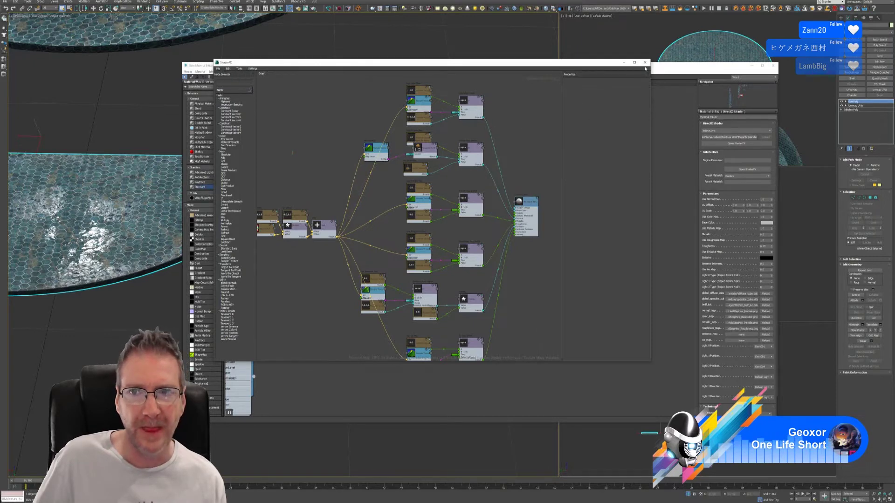
{"action": "left_click", "coordinate": [645, 63]}
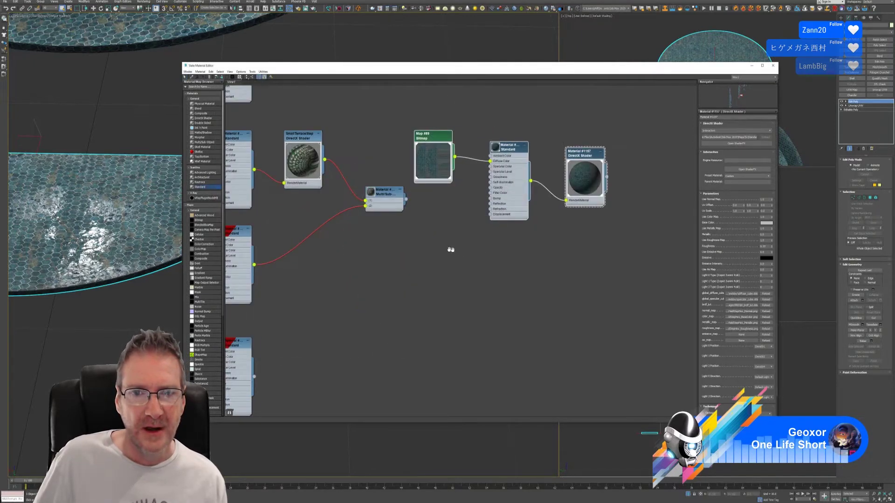
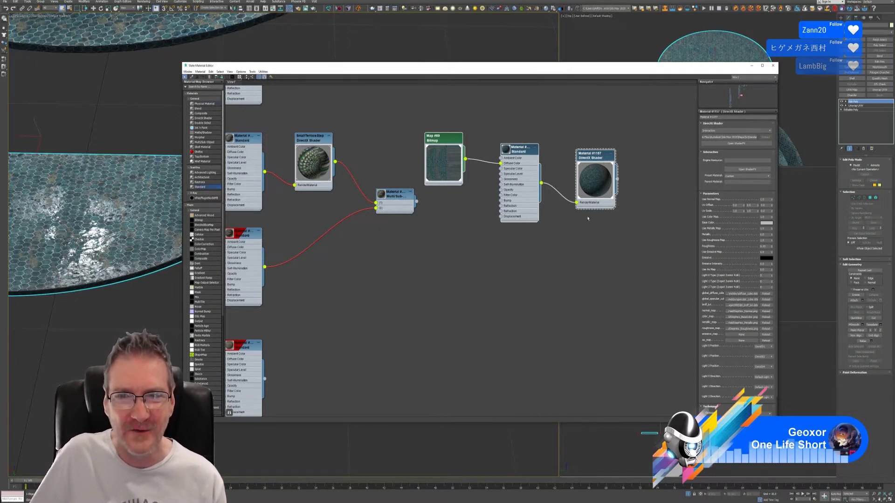
- Assign the DirectX shader material to the selected semicircular step again and check its surface in perspective
{"action": "right_click", "coordinate": [596, 159]}
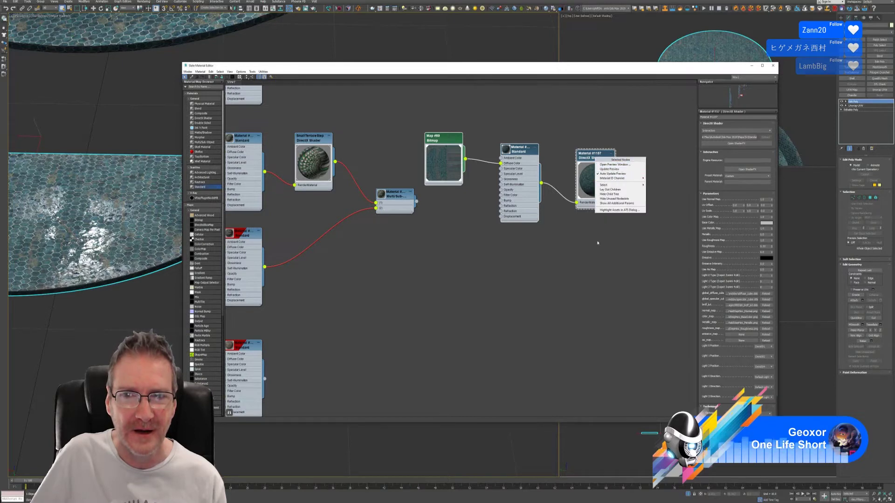
{"action": "left_click", "coordinate": [581, 203]}
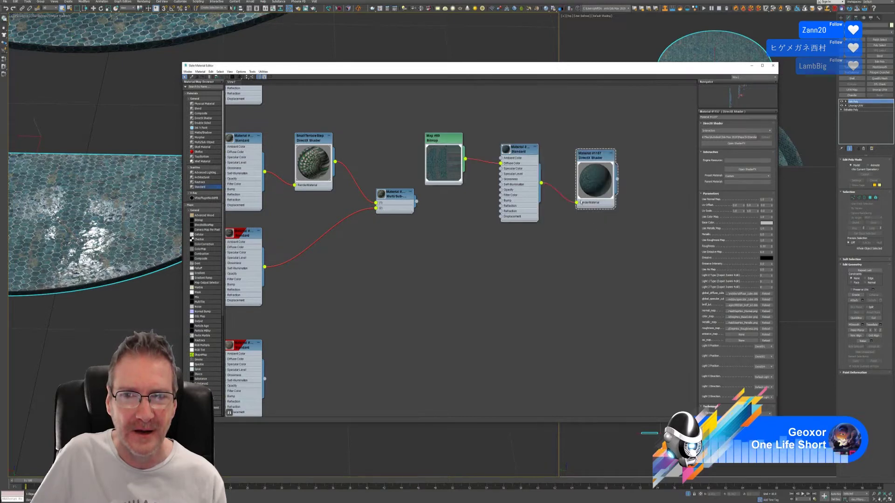
{"action": "left_click", "coordinate": [599, 157]}
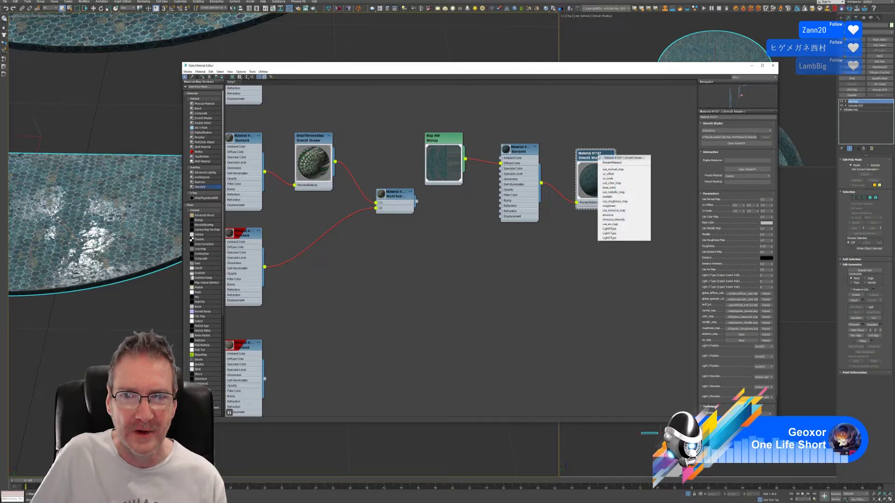
{"action": "right_click", "coordinate": [589, 158]}
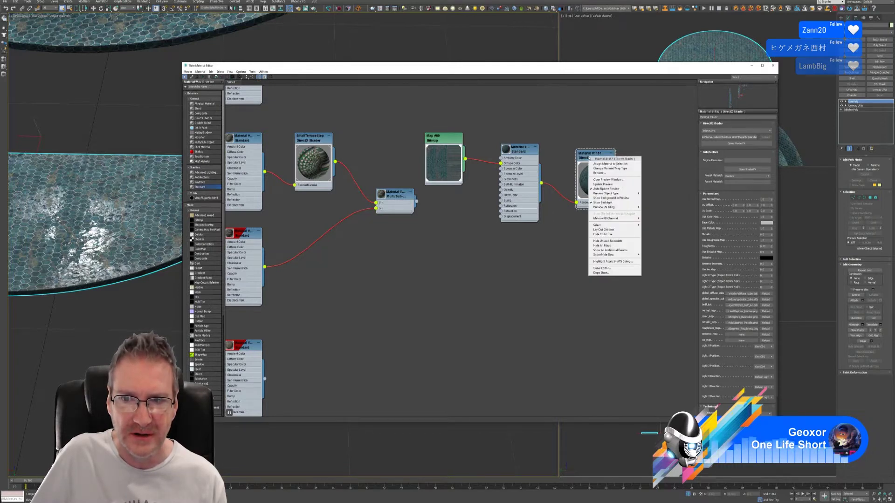
{"action": "key", "text": "Escape"}
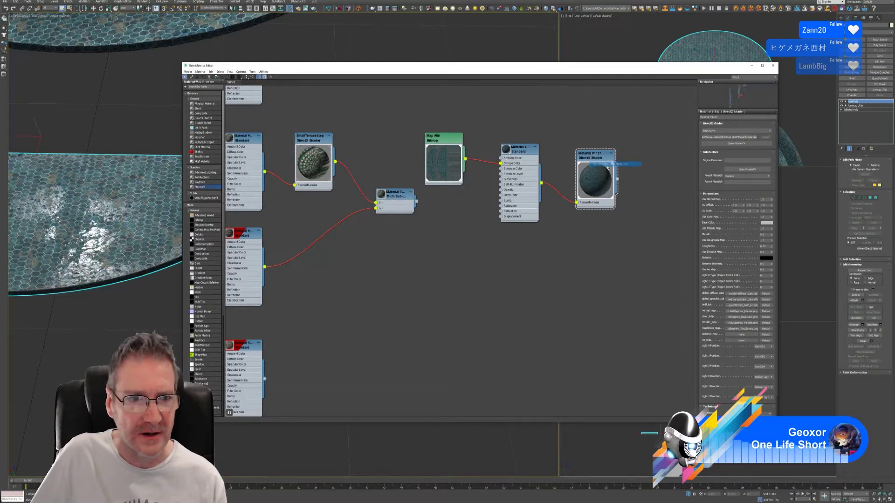
{"action": "middle_click_drag", "start_coordinate": [130, 315], "coordinate": [167, 321]}
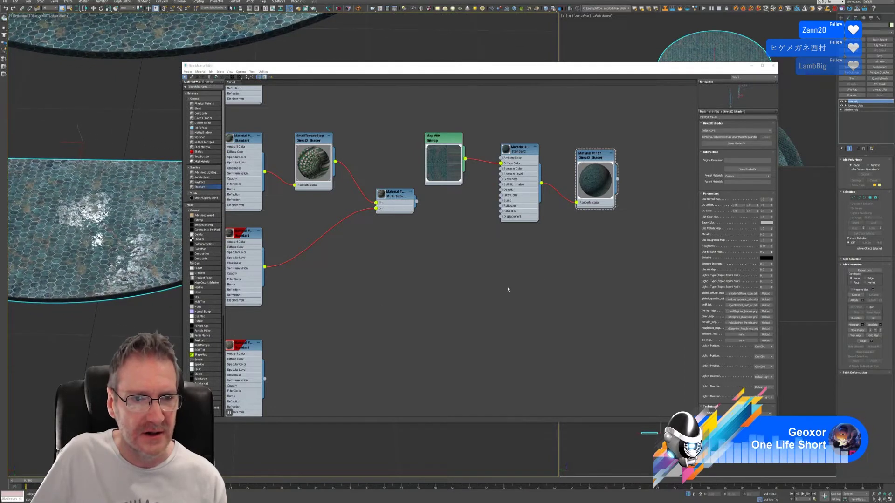
- Open the DirectX material in ShaderFX, save its graph over the existing terrace-step .sfx file, and close ShaderFX
{"action": "left_click", "coordinate": [735, 144]}
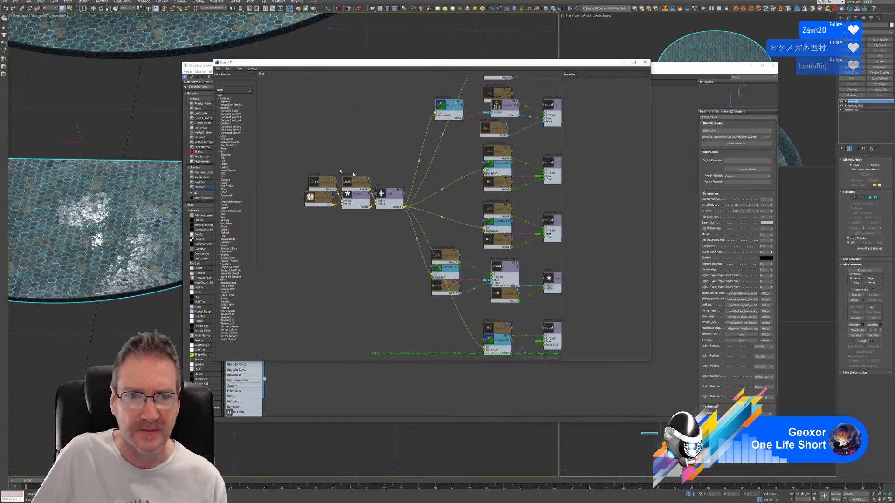
{"action": "left_click", "coordinate": [218, 68]}
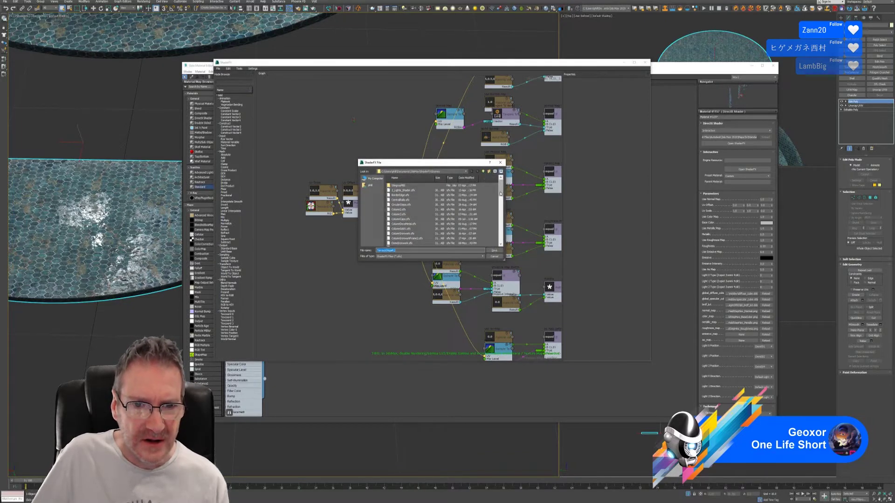
{"action": "left_click_drag", "start_coordinate": [501, 189], "coordinate": [498, 238]}
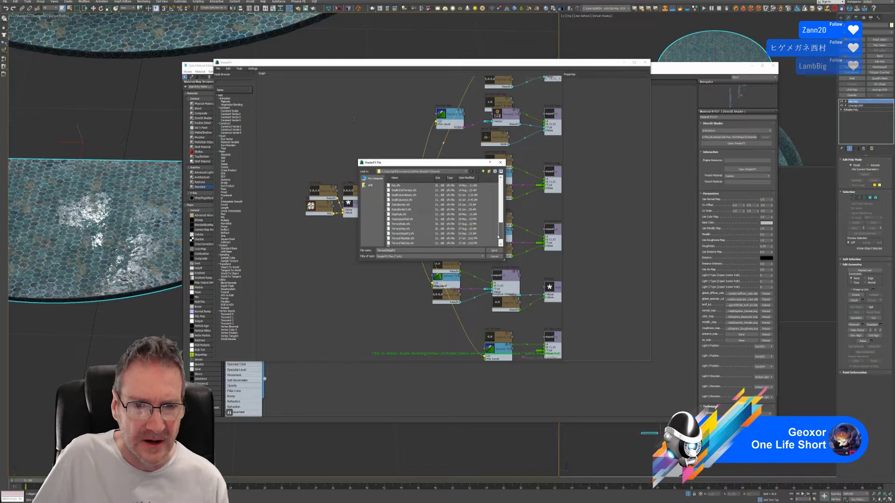
{"action": "left_click_drag", "start_coordinate": [498, 237], "coordinate": [495, 244]}
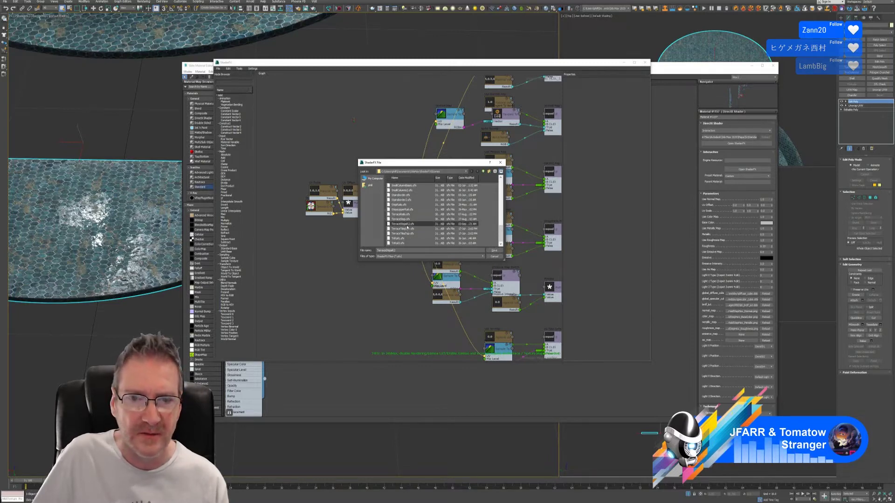
{"action": "left_click", "coordinate": [413, 225]}
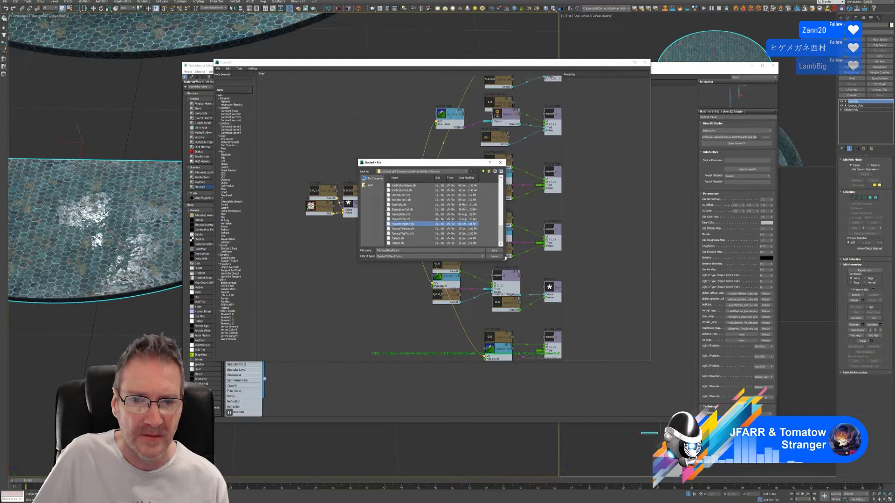
{"action": "left_click", "coordinate": [495, 251]}
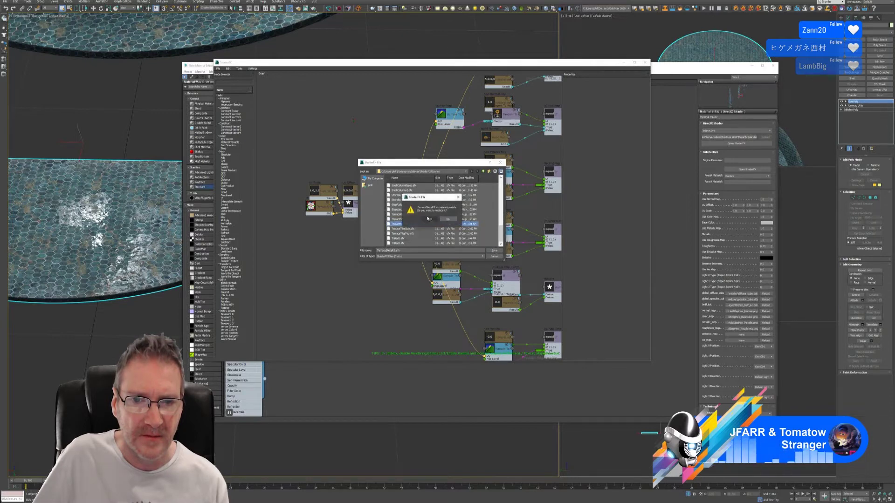
{"action": "left_click", "coordinate": [428, 219]}
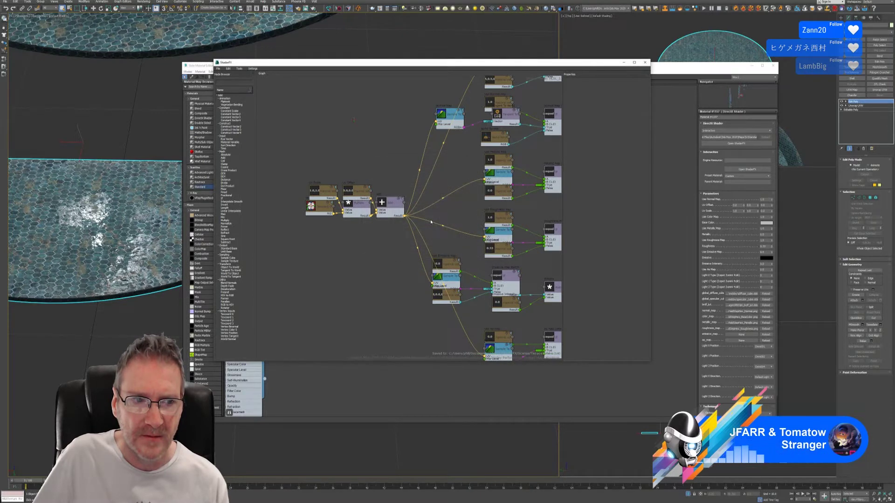
{"action": "left_click", "coordinate": [645, 62]}
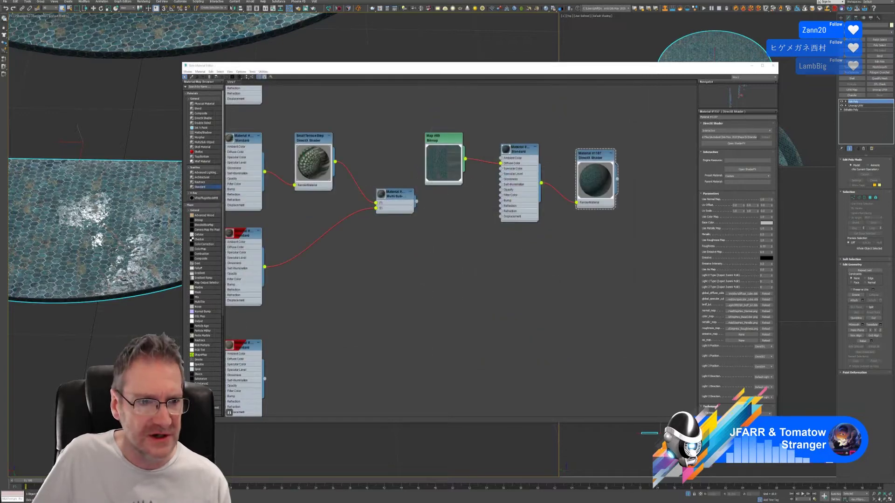
- Reload the DirectX shader's color, metallic and roughness maps, and compare the semicircular step with the round terrace in perspective
{"action": "middle_click_drag", "start_coordinate": [111, 179], "coordinate": [111, 291]}
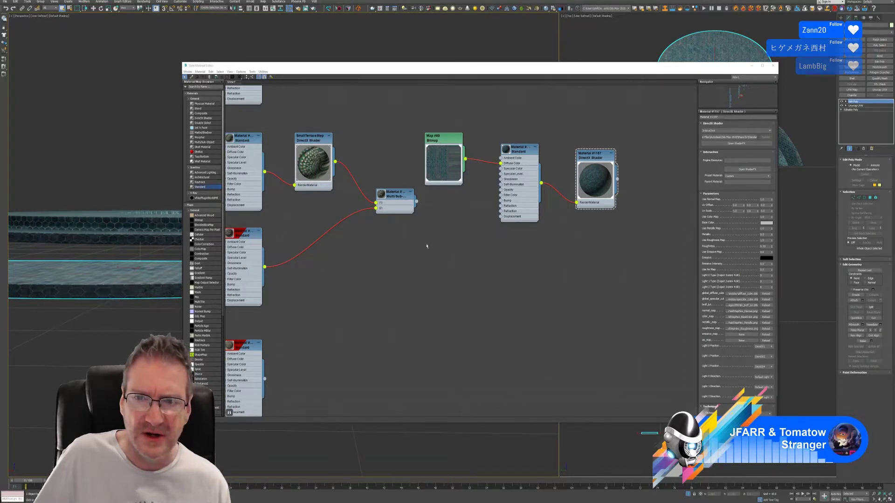
{"action": "middle_click_drag", "start_coordinate": [469, 233], "coordinate": [482, 237]}
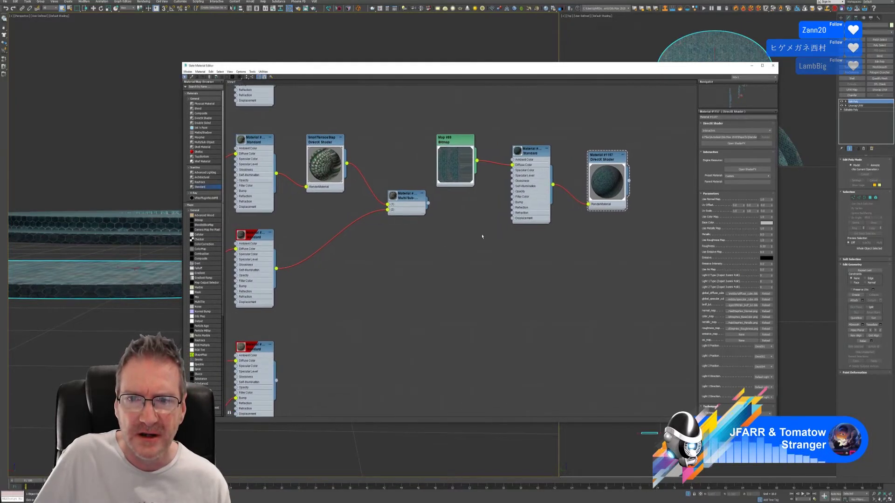
{"action": "left_click", "coordinate": [768, 317]}
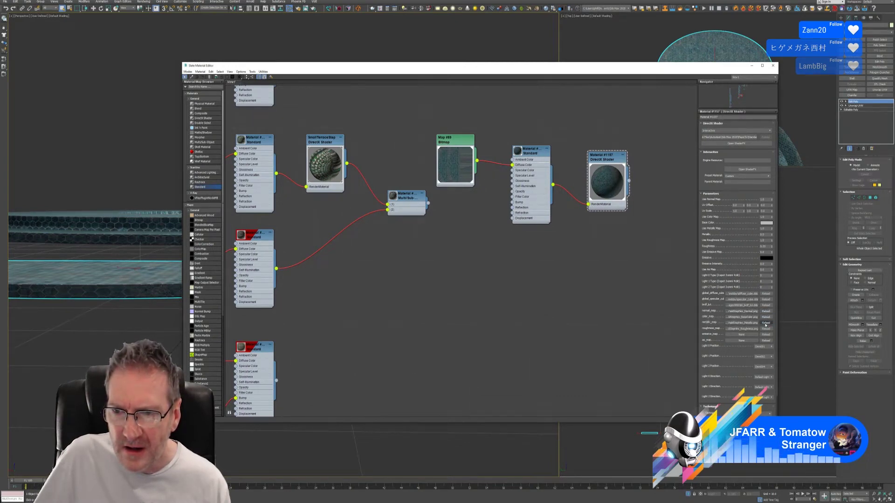
{"action": "left_click", "coordinate": [766, 323]}
{"action": "left_click", "coordinate": [766, 328]}
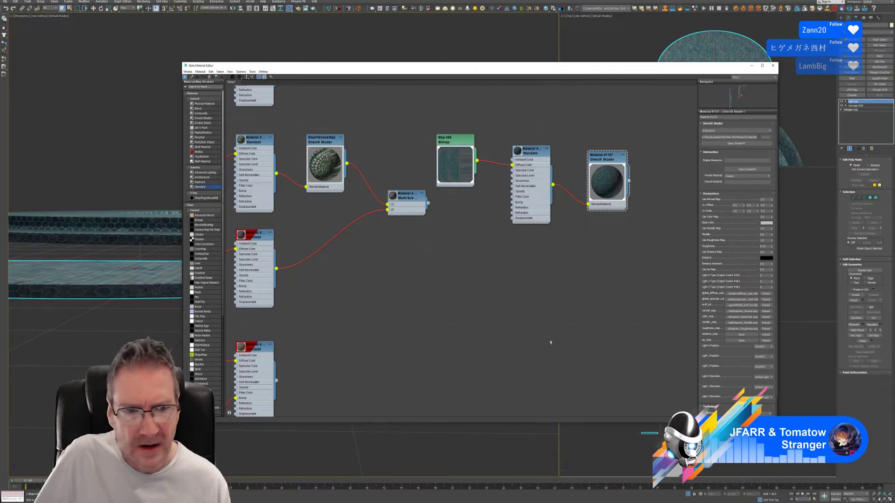
{"action": "middle_click_drag", "start_coordinate": [142, 326], "coordinate": [115, 299], "text": "alt"}
{"action": "scroll", "coordinate": [109, 328], "scroll_direction": "up", "scroll_amount": 3}
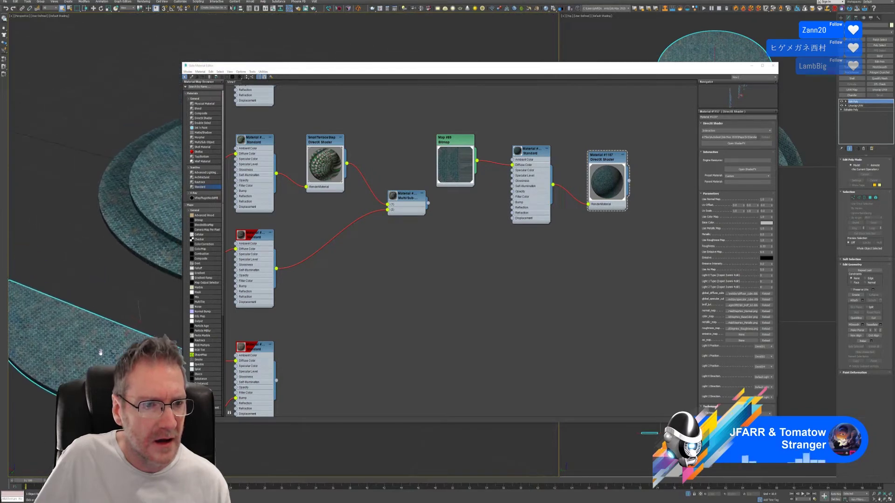
{"action": "scroll", "coordinate": [109, 328], "scroll_direction": "up", "scroll_amount": 4}
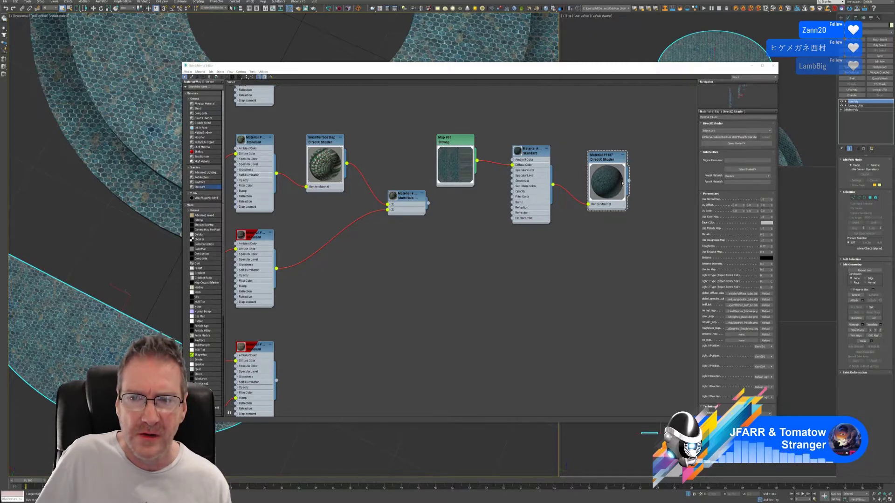
- Close the material editor, switch to Substance Painter and examine the semicircular step's honeycomb surface from different angles
{"action": "left_click_drag", "start_coordinate": [610, 183], "coordinate": [605, 185]}
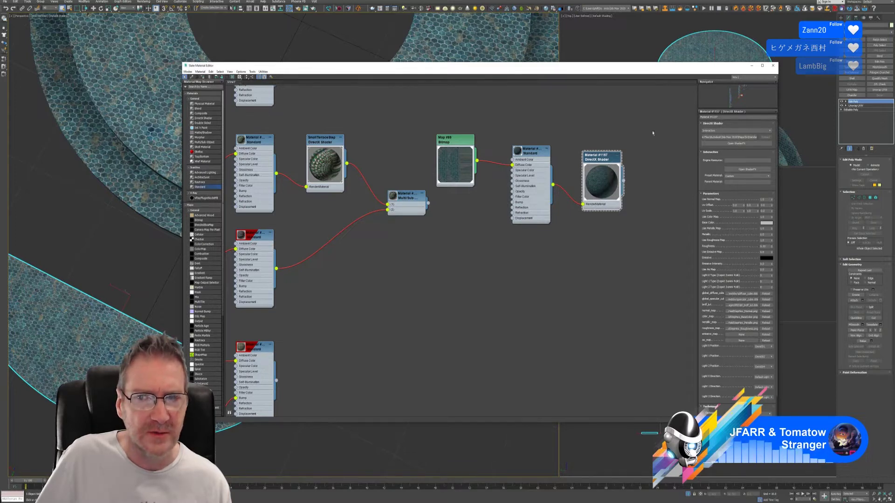
{"action": "left_click", "coordinate": [772, 65]}
{"action": "key", "text": "super+d"}
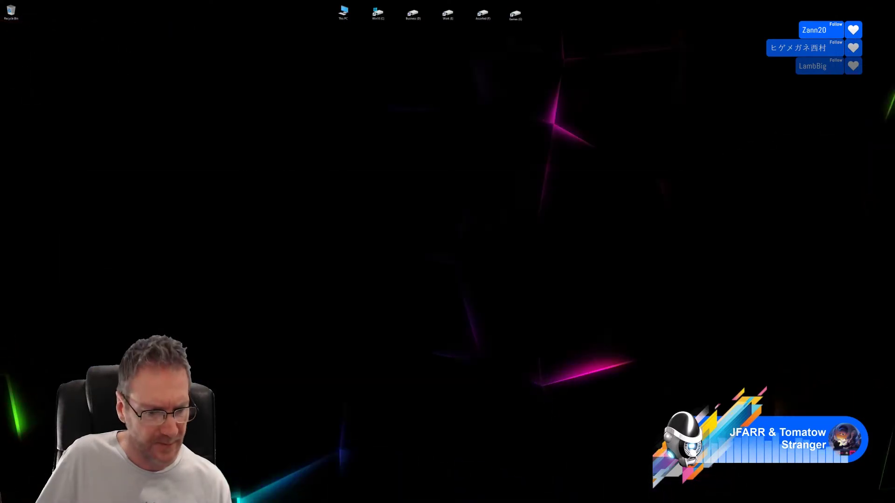
{"action": "key", "text": "alt+Tab"}
{"action": "key", "text": "alt"}
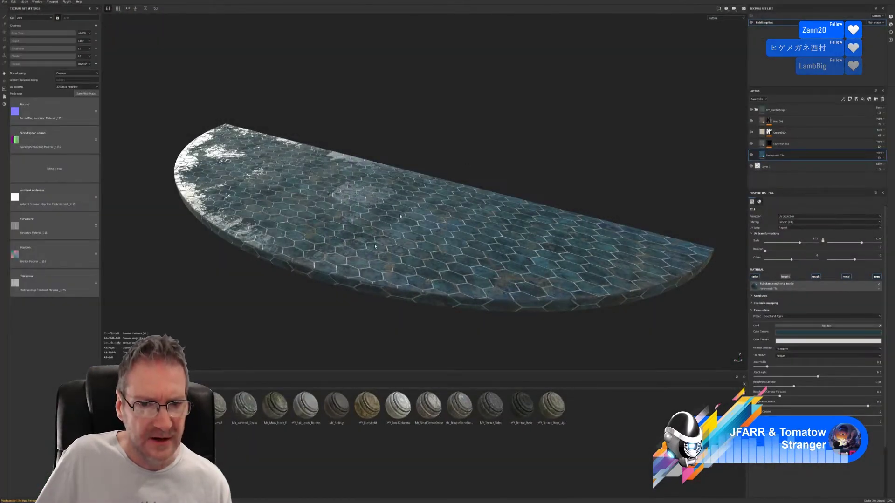
{"action": "left_click_drag", "start_coordinate": [452, 300], "coordinate": [434, 201], "text": "alt"}
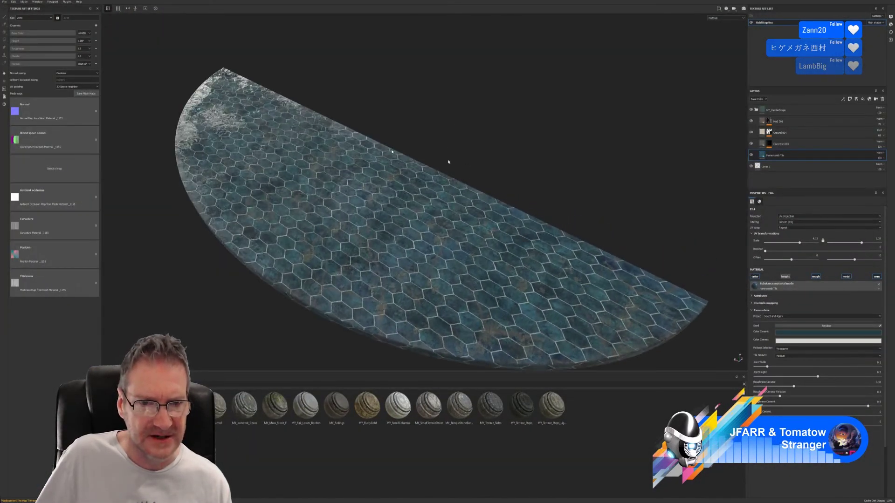
{"action": "left_click_drag", "start_coordinate": [363, 332], "coordinate": [472, 99], "text": "alt"}
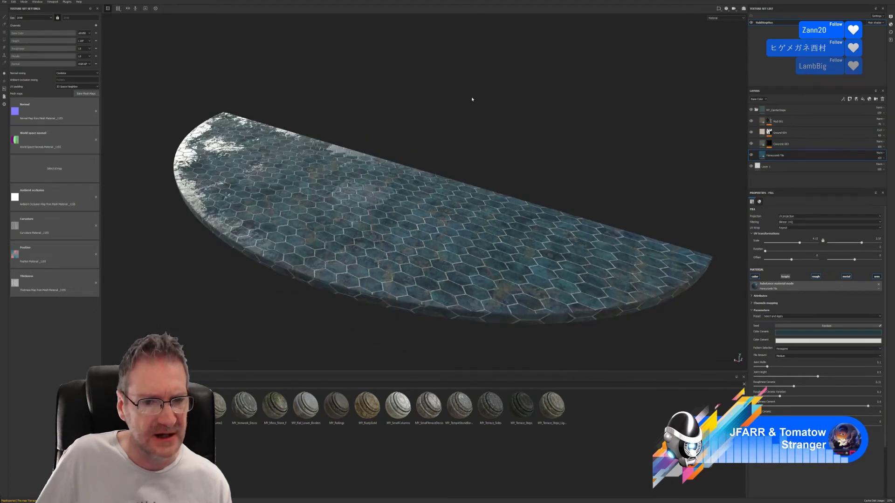
- Check the texture export settings for the semicircular step, and leave without exporting
{"action": "left_click", "coordinate": [6, 2]}
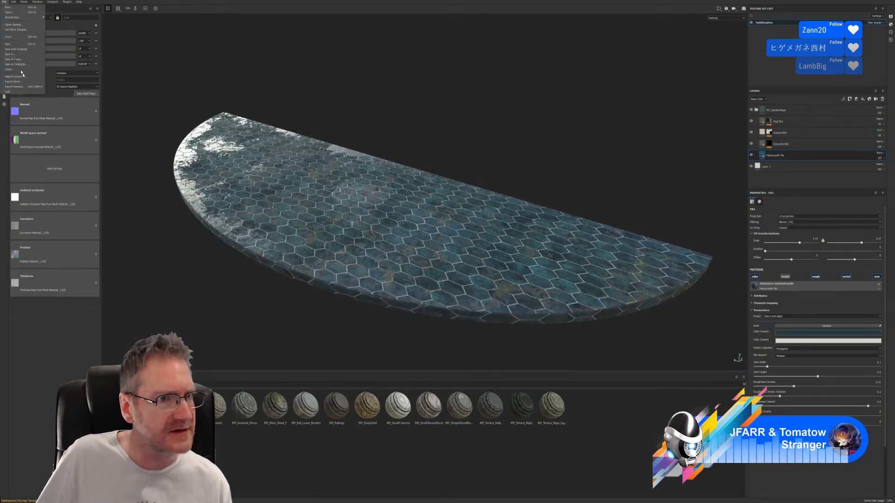
{"action": "left_click", "coordinate": [28, 89]}
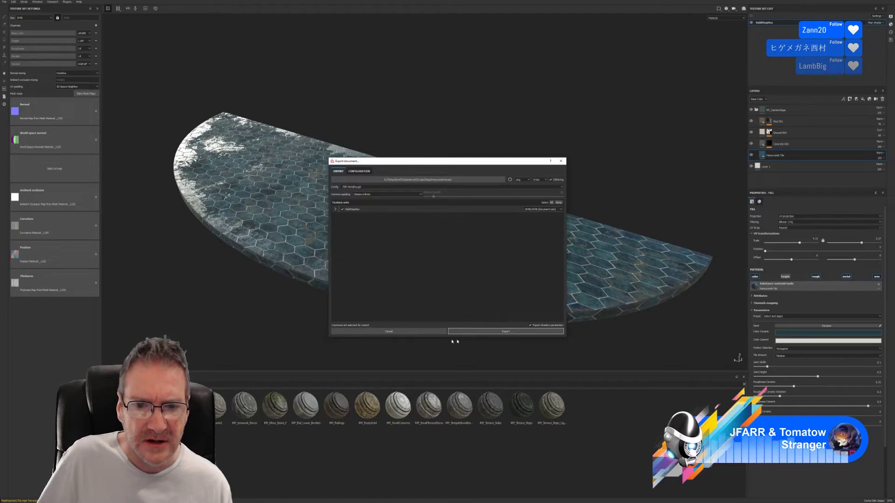
{"action": "left_click", "coordinate": [407, 333]}
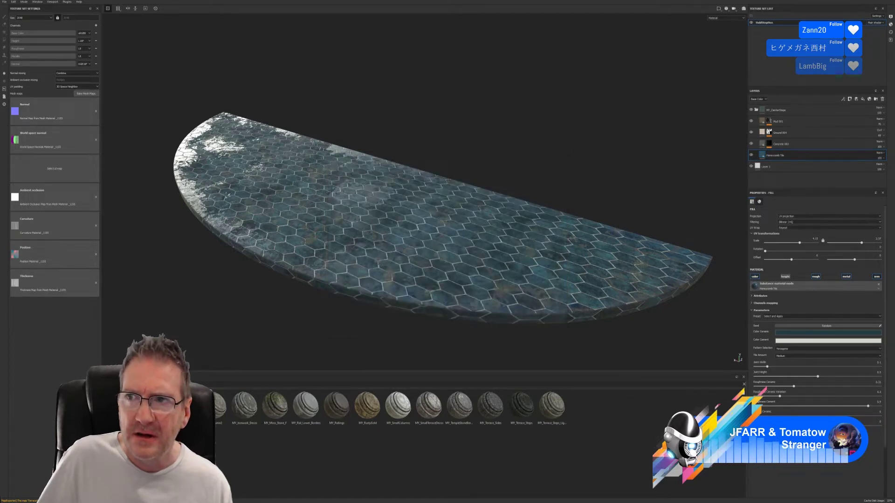
- Return to 3ds Max and load the step's BaseColor bitmap again as the DirectX shader's color_map
{"action": "key", "text": "super+d"}
{"action": "key", "text": "alt+Tab"}
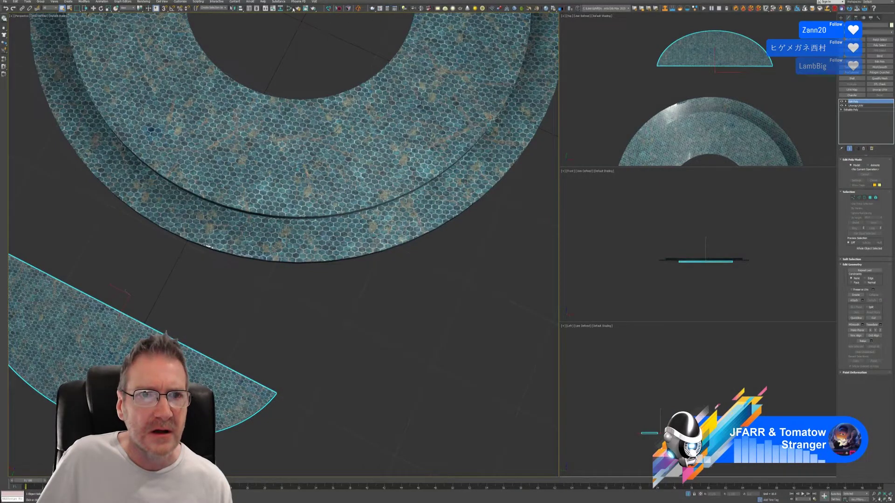
{"action": "key", "text": "m"}
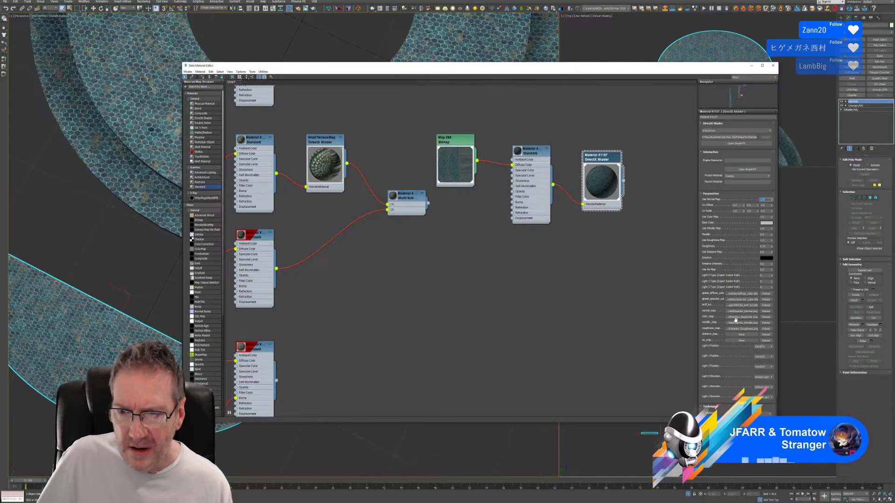
{"action": "left_click", "coordinate": [741, 317]}
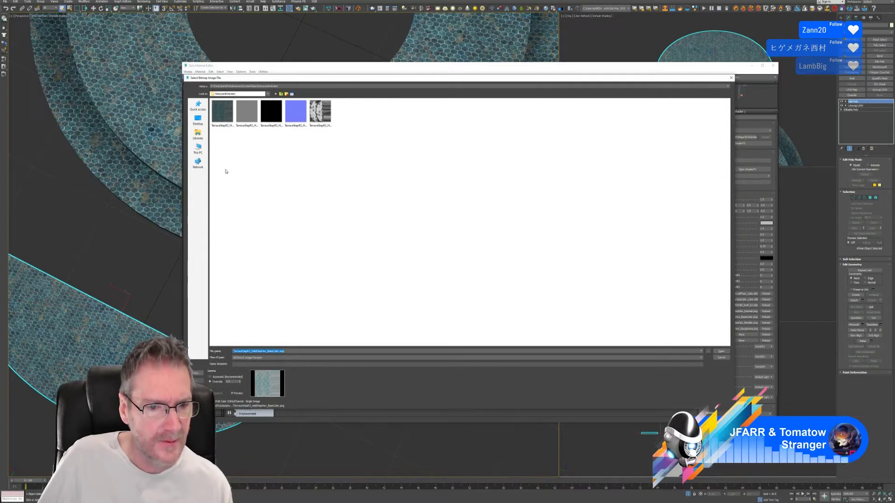
{"action": "double_click", "coordinate": [222, 112]}
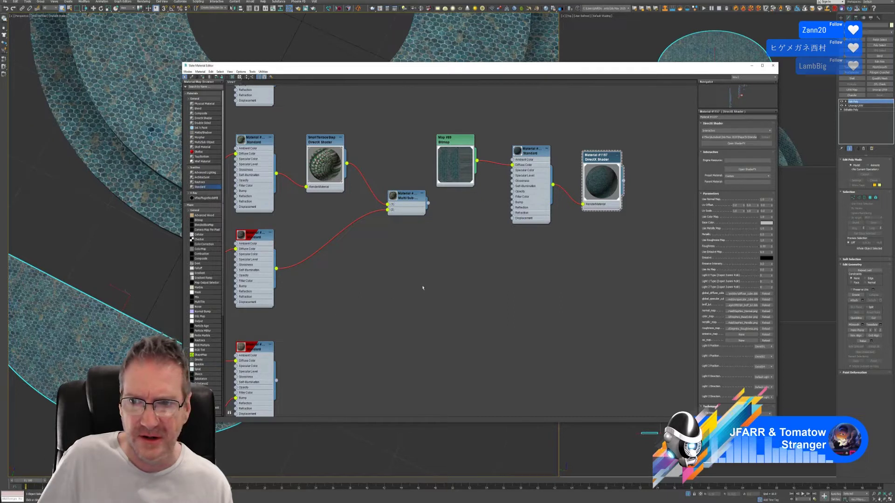
- Assign the connected Standard material to the semicircular step and show it shaded in the viewport
{"action": "left_click", "coordinate": [529, 154]}
{"action": "right_click", "coordinate": [530, 153]}
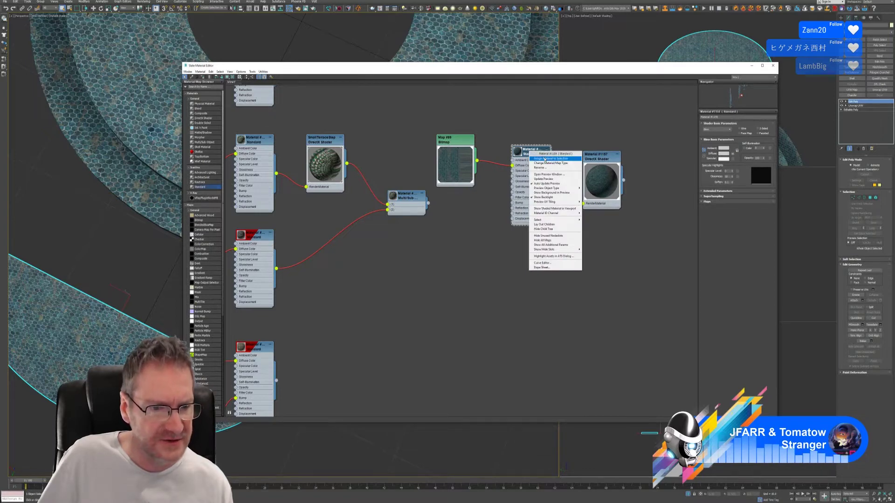
{"action": "left_click", "coordinate": [545, 159]}
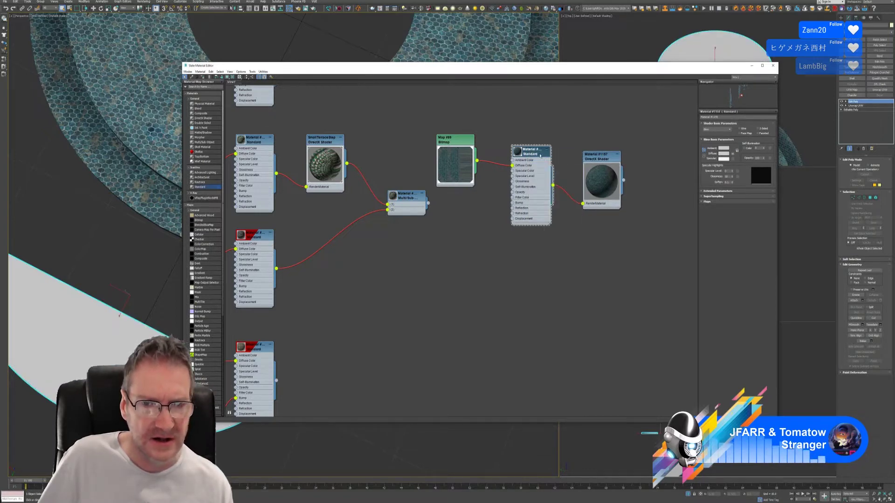
{"action": "right_click", "coordinate": [540, 155]}
{"action": "left_click", "coordinate": [560, 209]}
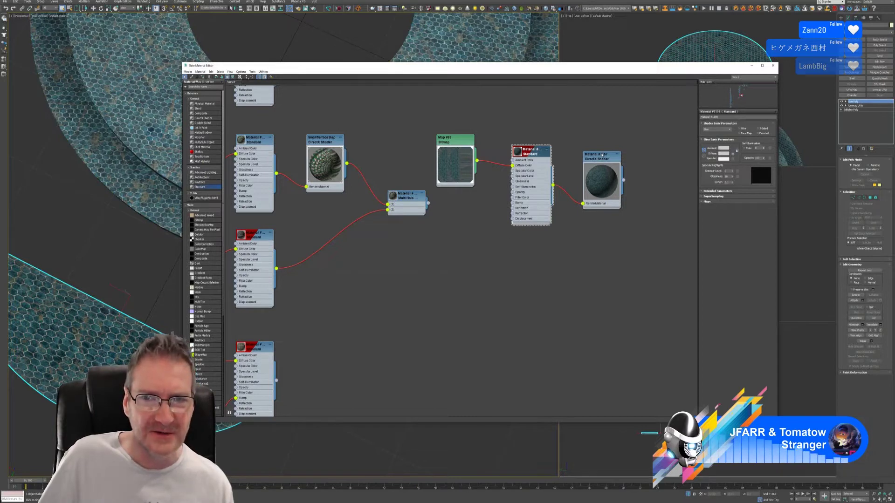
- Assign the DirectX Shader material back to the selected semicircular step
{"action": "left_click", "coordinate": [598, 156]}
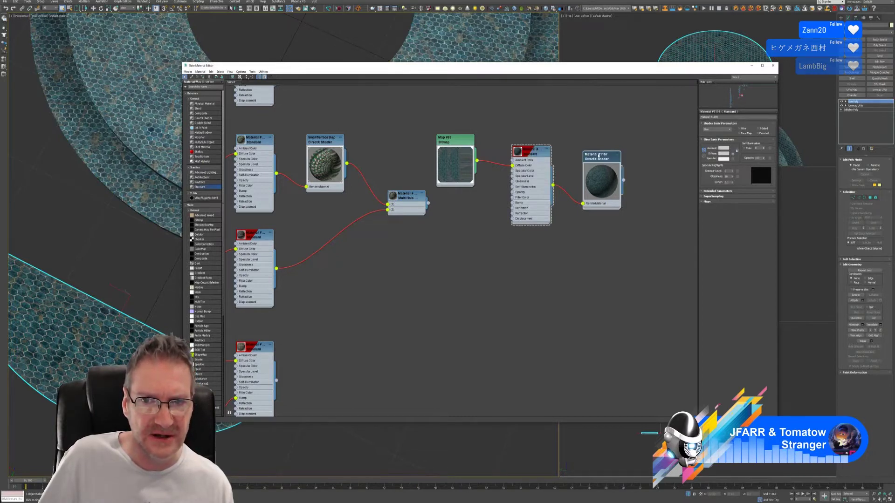
{"action": "right_click", "coordinate": [598, 156]}
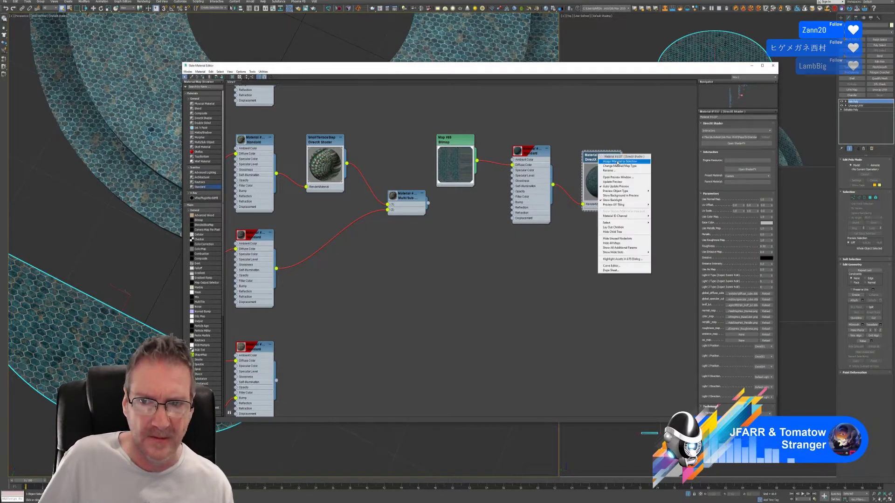
{"action": "left_click", "coordinate": [618, 162]}
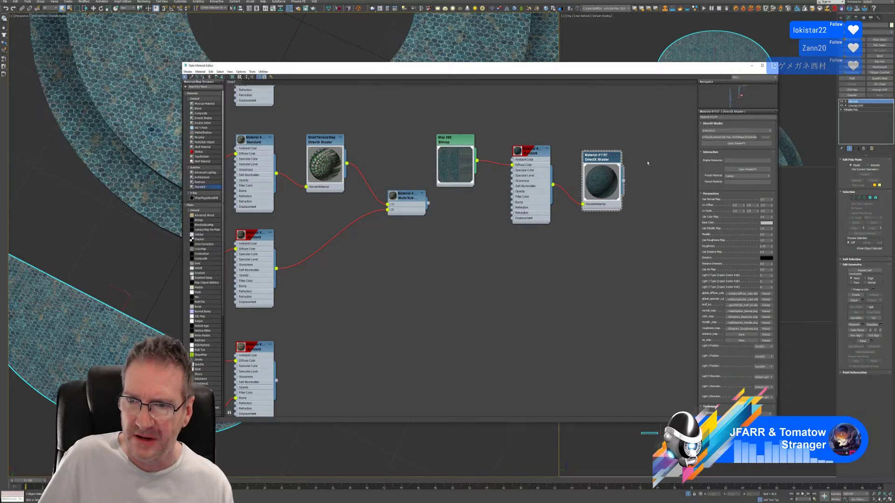
- Check the DirectX shader's preset material options and inspect the Standard Base node in its ShaderFX graph
{"action": "left_click", "coordinate": [750, 176]}
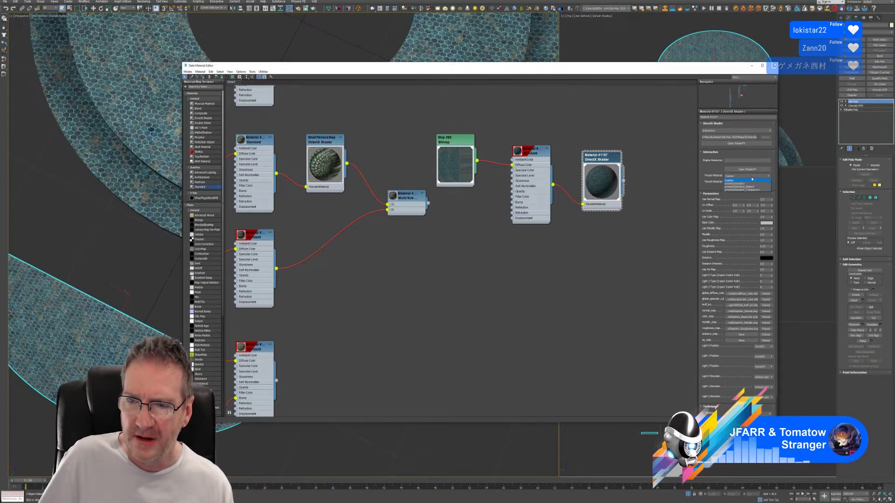
{"action": "left_click", "coordinate": [751, 178]}
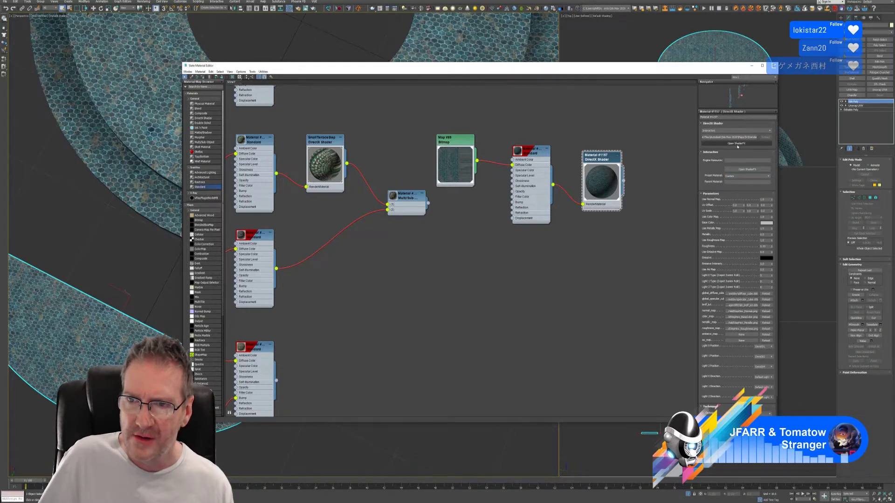
{"action": "left_click", "coordinate": [749, 170]}
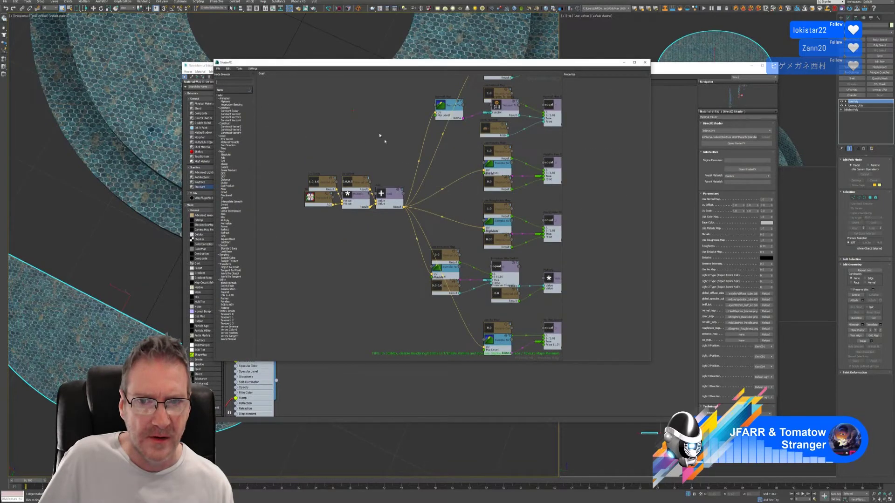
{"action": "middle_click_drag", "start_coordinate": [446, 162], "coordinate": [316, 179]}
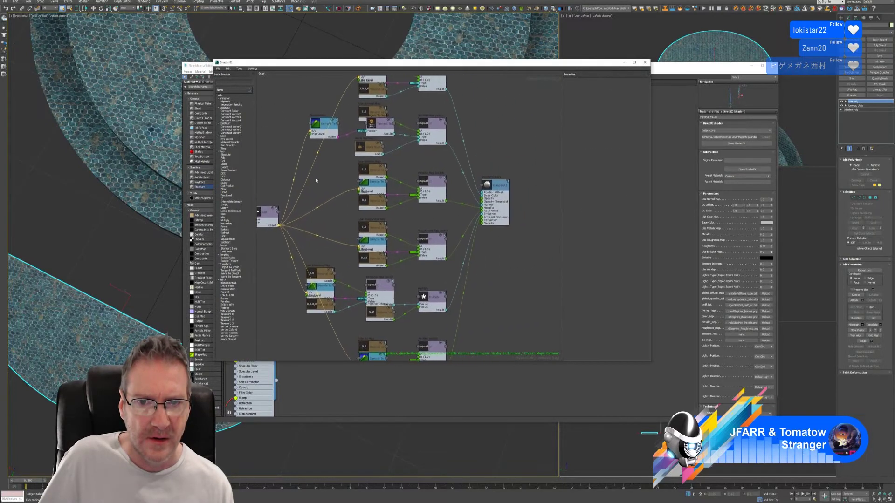
{"action": "left_click", "coordinate": [494, 184]}
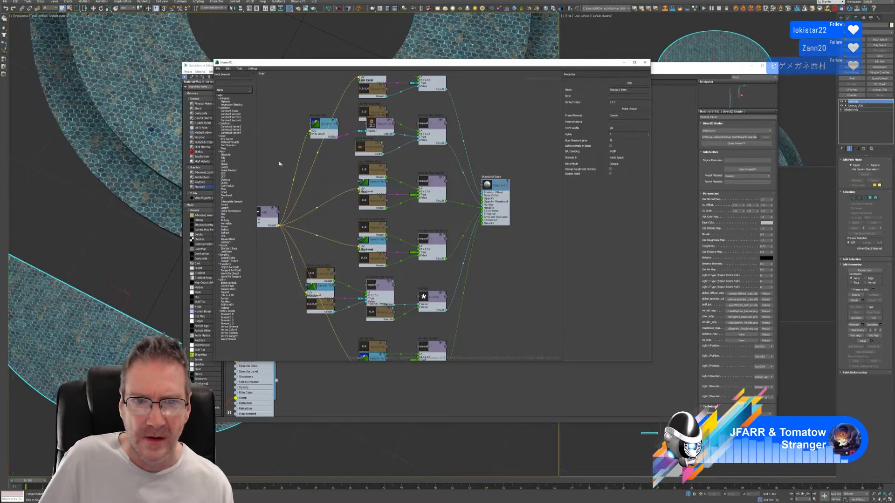
{"action": "middle_click_drag", "start_coordinate": [281, 158], "coordinate": [322, 170]}
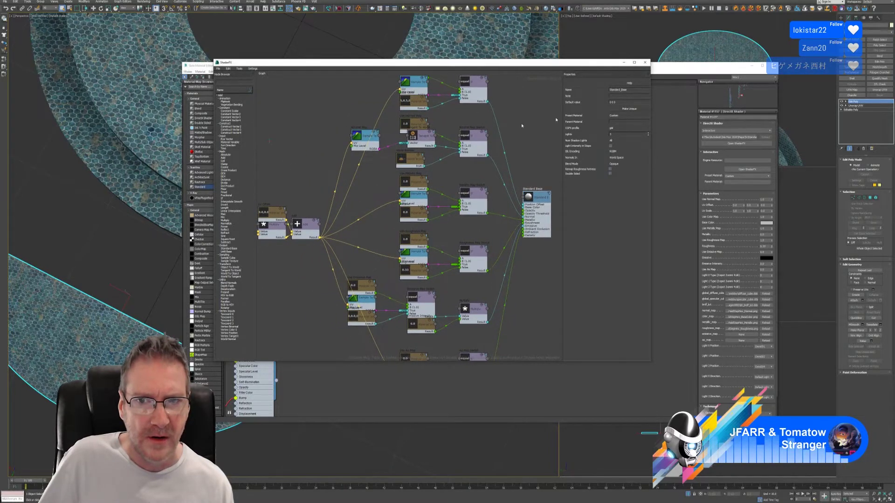
{"action": "left_click", "coordinate": [645, 62]}
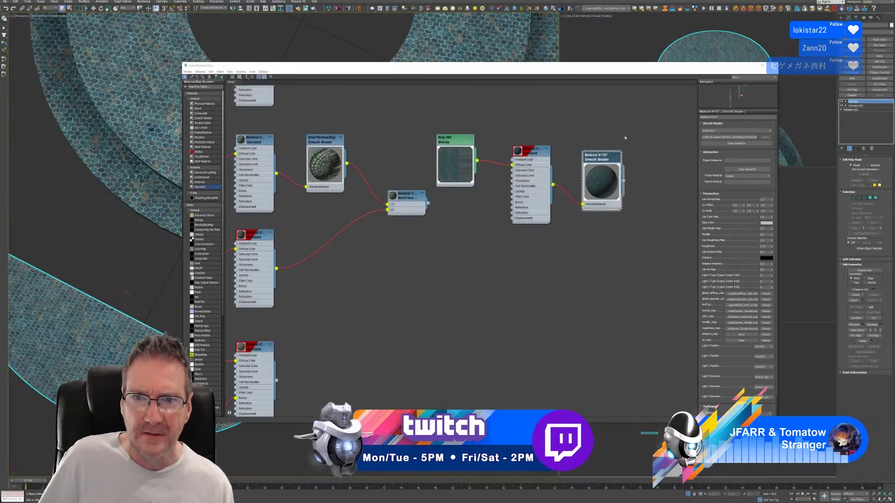
- Assign the connected Standard material to the selected semicircular step and close the material editor
{"action": "double_click", "coordinate": [531, 152]}
{"action": "right_click", "coordinate": [531, 154]}
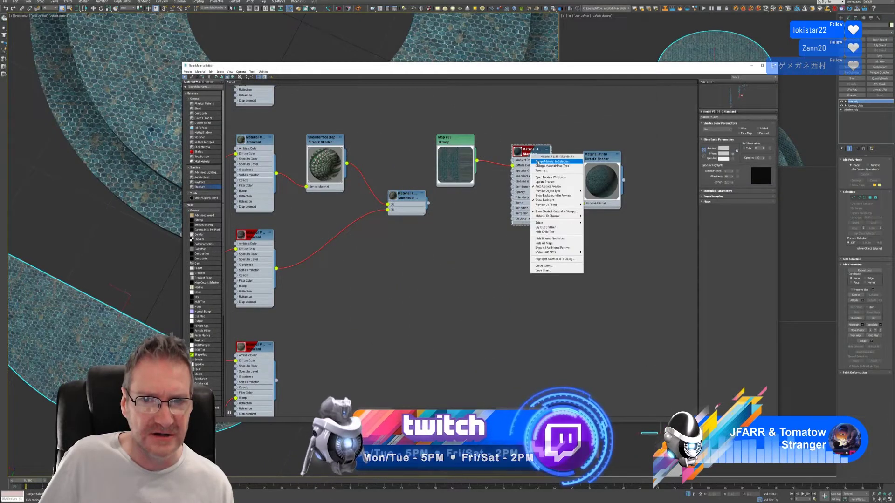
{"action": "left_click", "coordinate": [546, 161]}
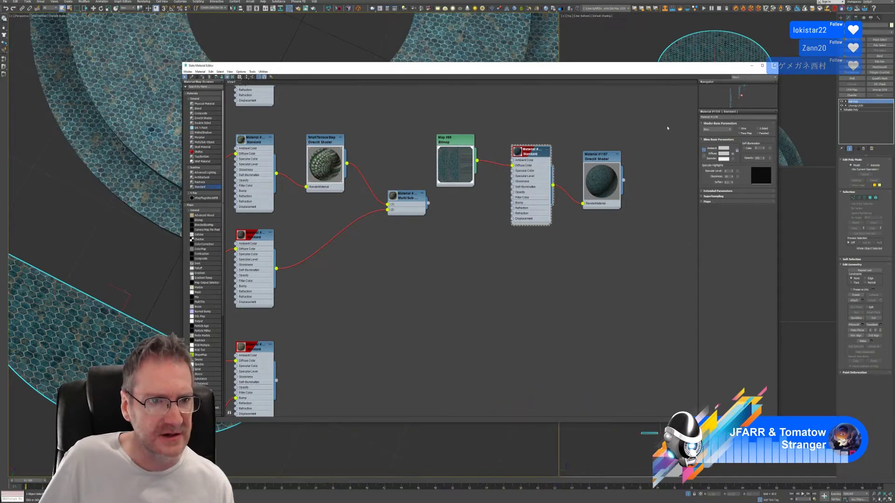
{"action": "left_click", "coordinate": [772, 65]}
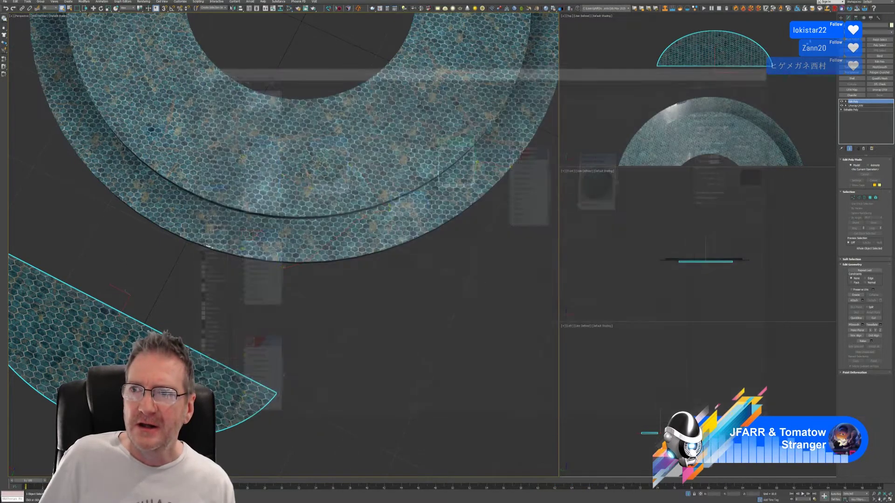
- Switch to Substance Painter and raise the honeycomb fill's V scale, unlinked from U, until the step's hexagons look evenly proportioned
{"action": "left_click", "coordinate": [865, 2]}
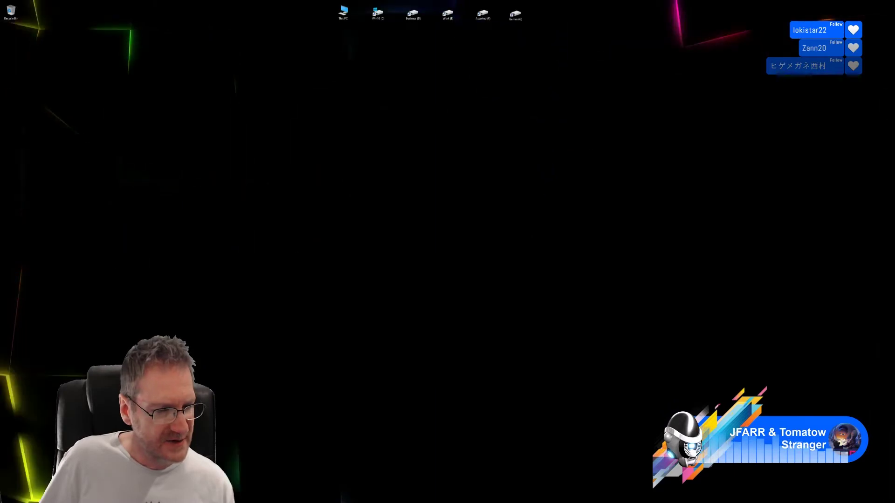
{"action": "key", "text": "alt+Tab"}
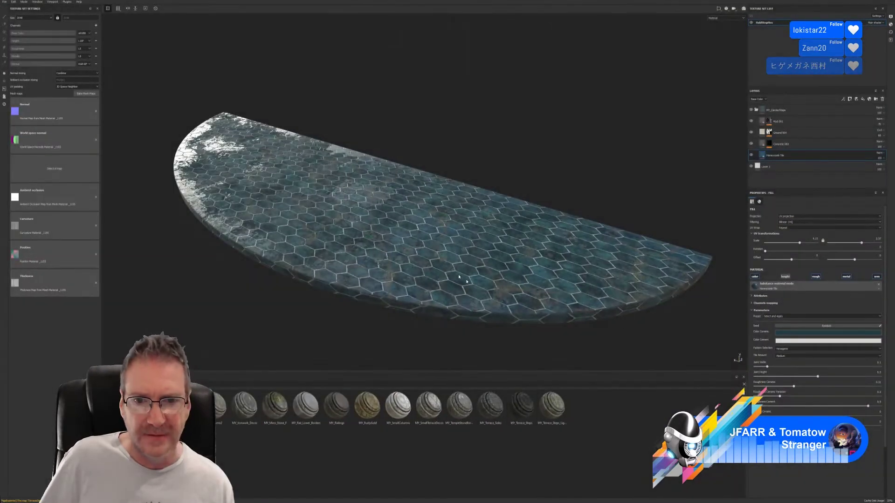
{"action": "left_click_drag", "start_coordinate": [459, 278], "coordinate": [484, 242], "text": "alt"}
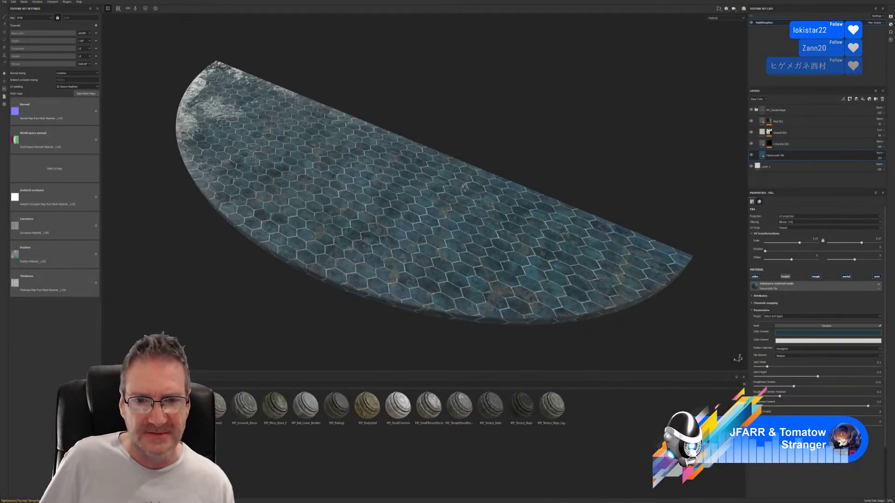
{"action": "left_click", "coordinate": [800, 244]}
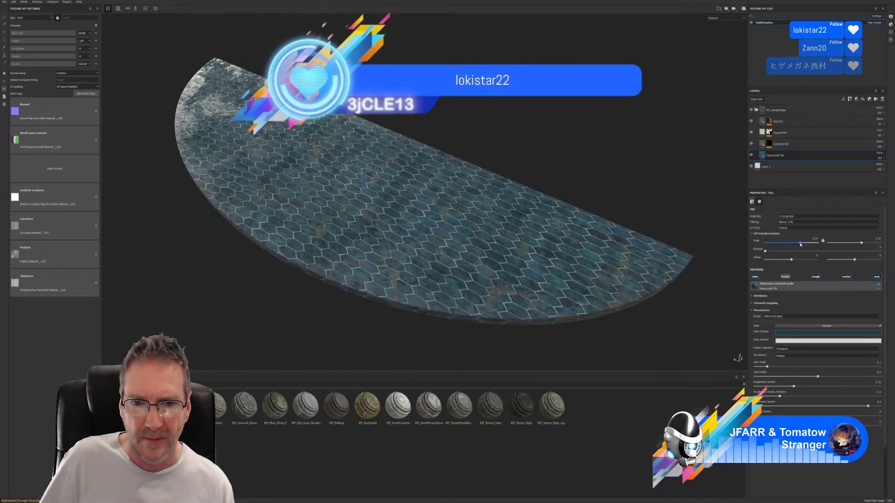
{"action": "left_click", "coordinate": [861, 243]}
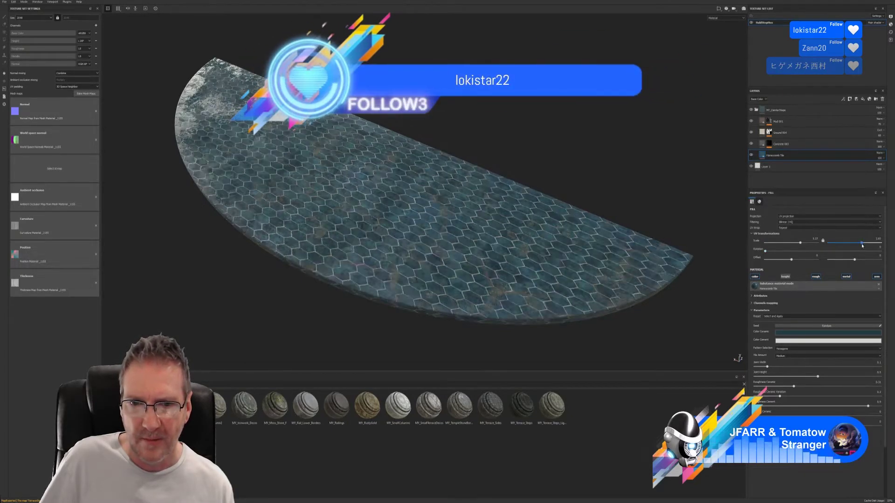
{"action": "left_click_drag", "start_coordinate": [861, 243], "coordinate": [864, 245]}
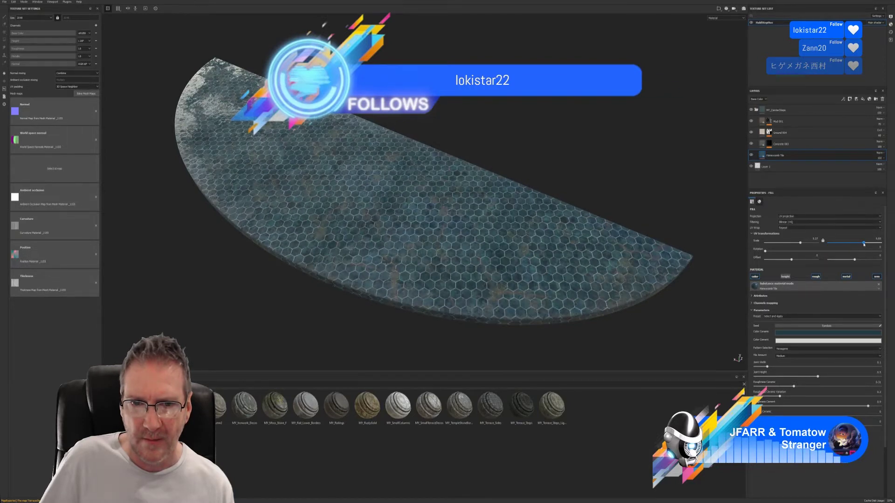
{"action": "mouse_move", "coordinate": [505, 149]}
{"action": "left_mouse_down", "text": "alt"}
{"action": "mouse_move", "coordinate": [509, 114]}
{"action": "mouse_move", "coordinate": [503, 144]}
{"action": "left_mouse_up", "text": "alt"}
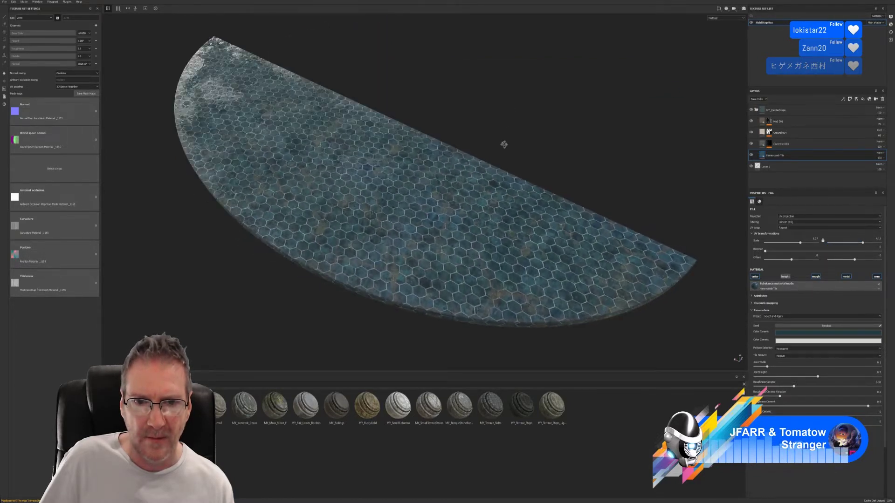
- Export the semicircular step's textures as PNG with the existing settings, and return to 3ds Max to compare its honeycomb with the terrace
{"action": "left_click", "coordinate": [3, 3]}
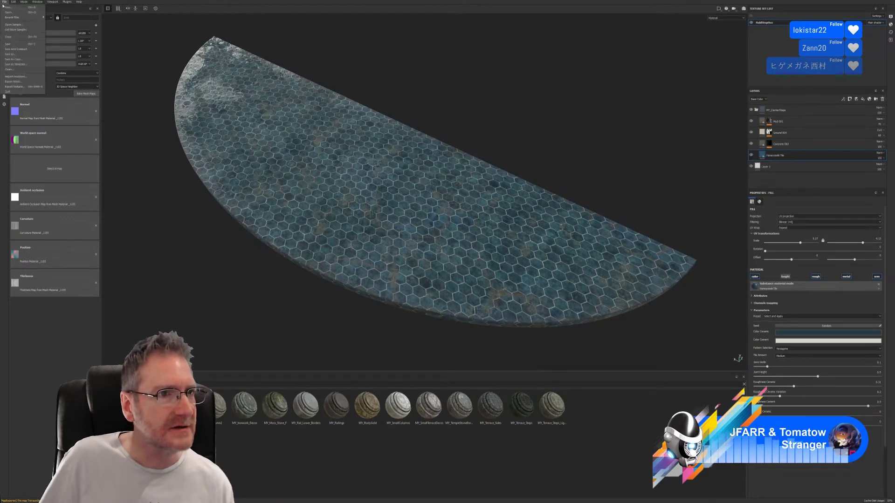
{"action": "left_click", "coordinate": [13, 86]}
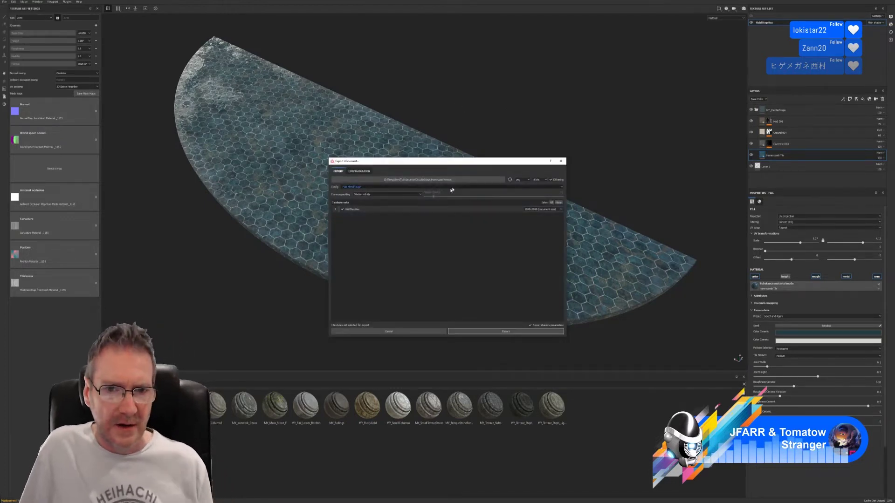
{"action": "left_click", "coordinate": [506, 332]}
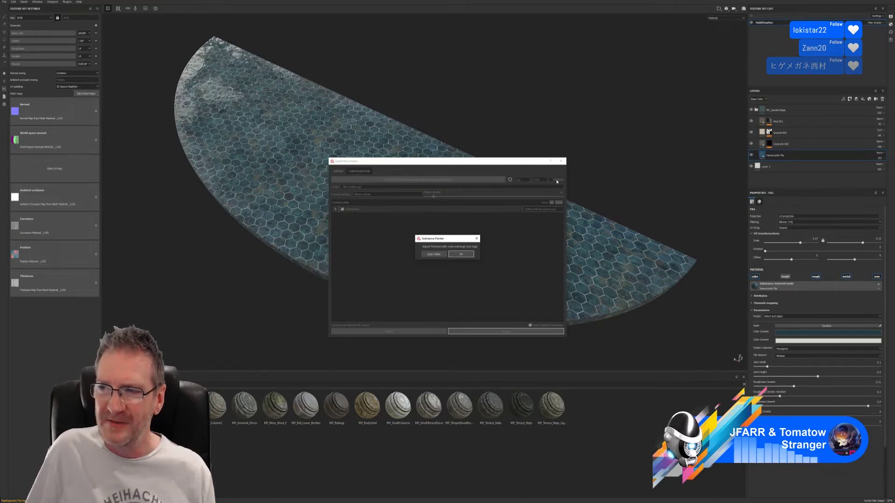
{"action": "left_click", "coordinate": [459, 254]}
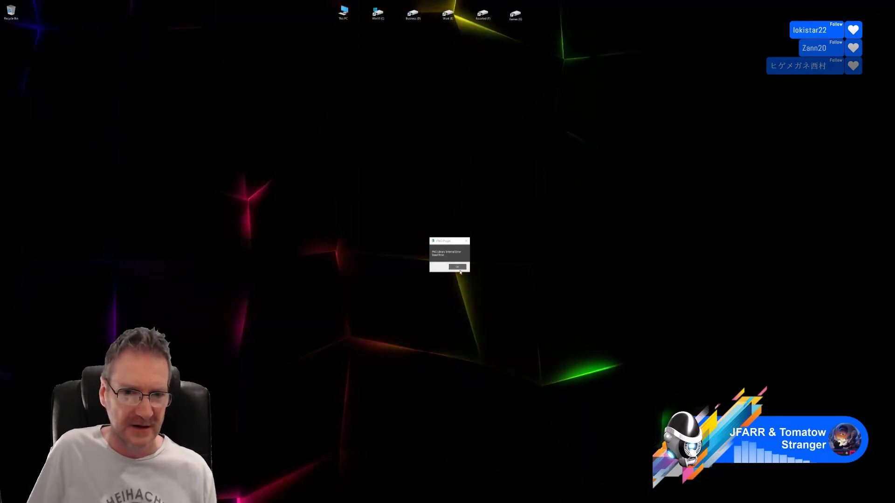
{"action": "left_click", "coordinate": [457, 268]}
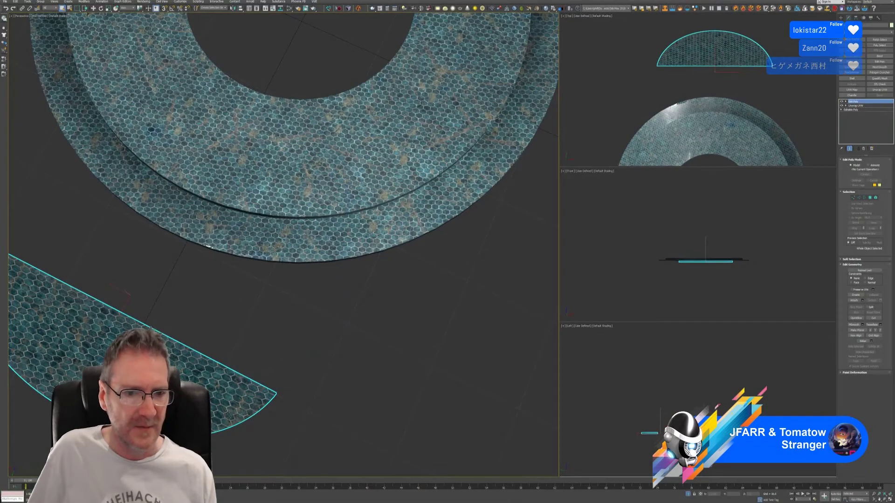
{"action": "middle_click_drag", "start_coordinate": [200, 338], "coordinate": [280, 296]}
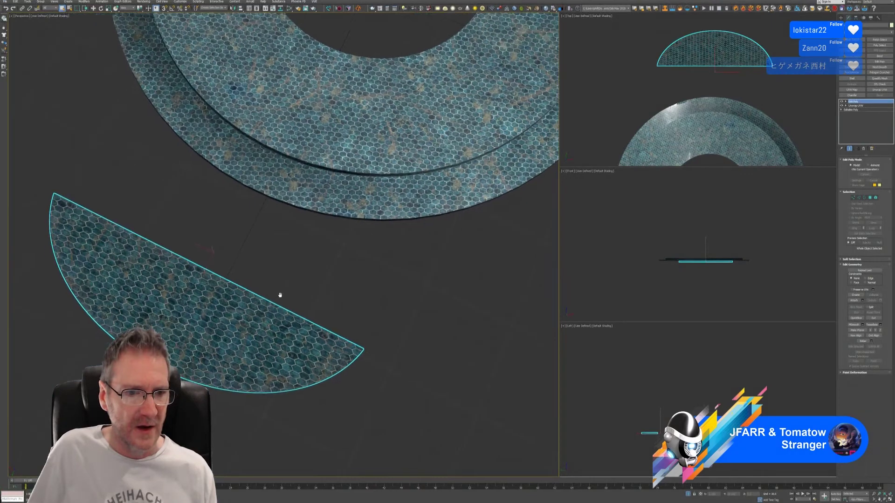
- Reload the half-disc's base colour bitmap in the material editor and compare its hexagon tiling with the ring
{"action": "left_click", "coordinate": [290, 9]}
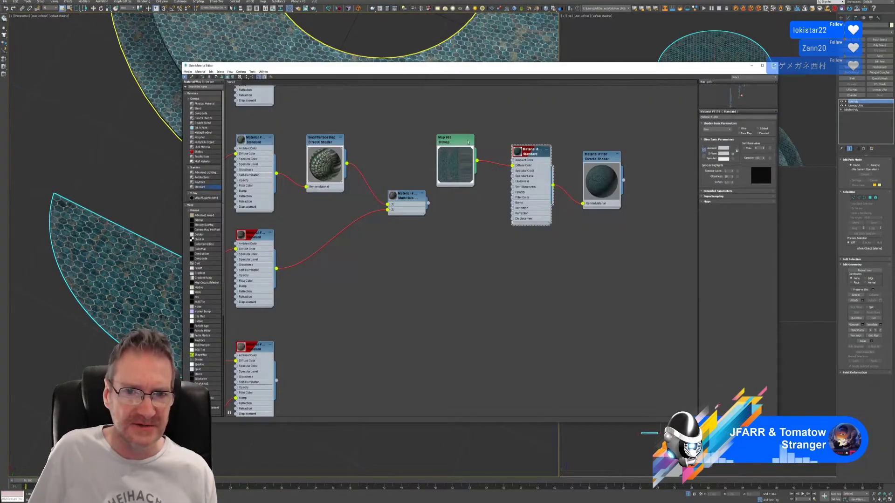
{"action": "double_click", "coordinate": [459, 140]}
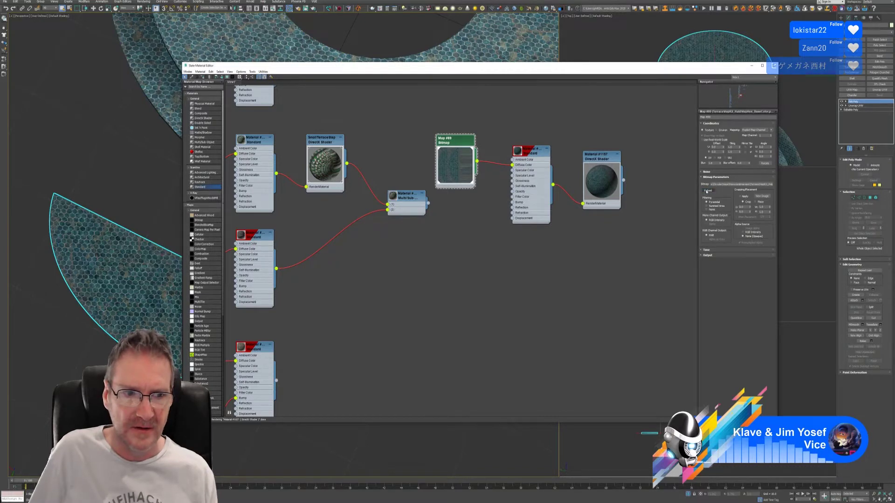
{"action": "scroll", "coordinate": [118, 186], "scroll_direction": "up", "scroll_amount": 3}
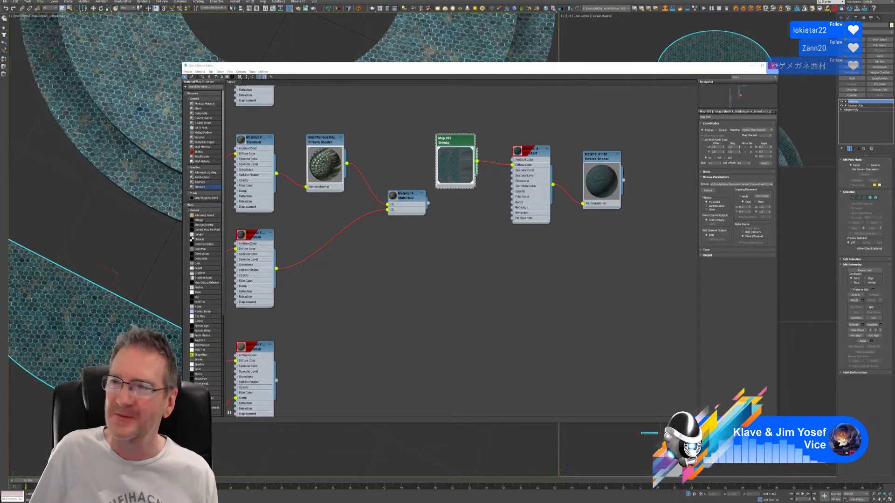
{"action": "left_click", "coordinate": [773, 65]}
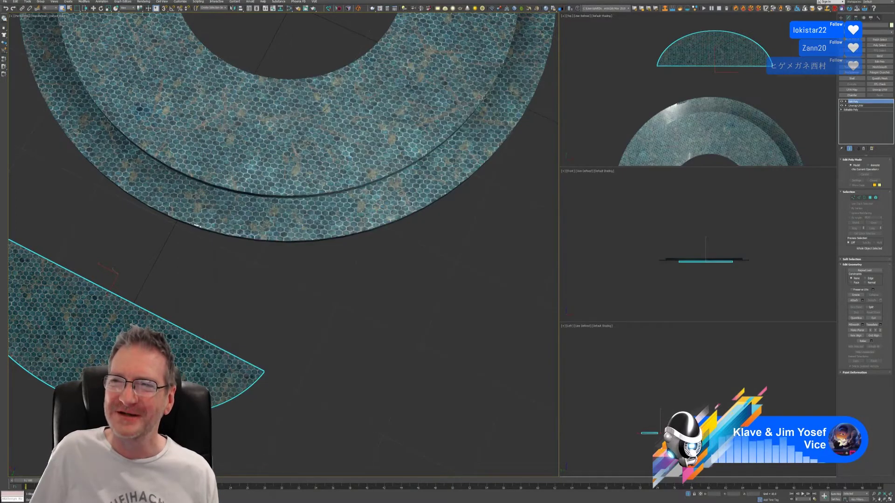
- Switch to Substance Painter, unlink the hexagon tile fill layer's two UV scale values and slightly lower the second one
{"action": "key", "text": "alt+Tab"}
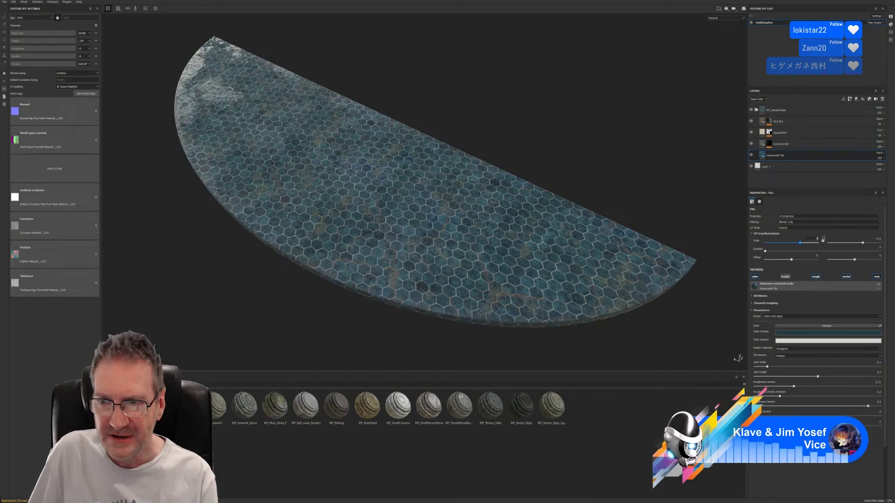
{"action": "left_click", "coordinate": [822, 241]}
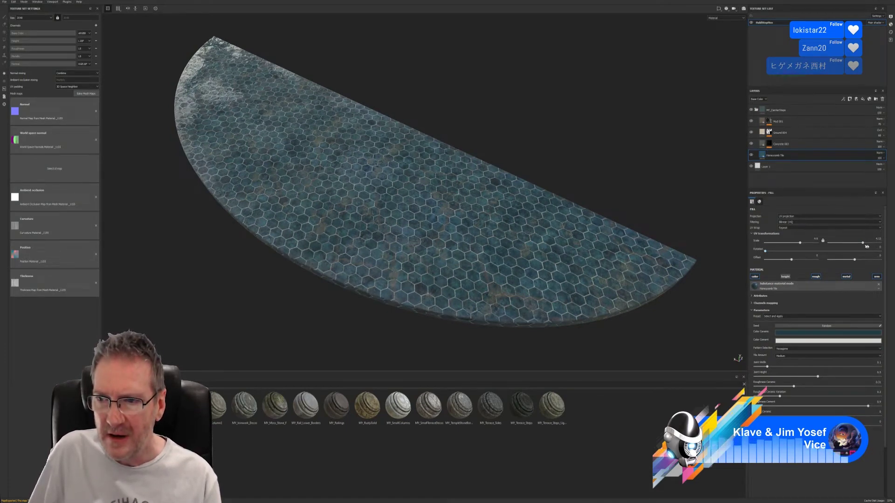
{"action": "left_click_drag", "start_coordinate": [863, 243], "coordinate": [862, 245]}
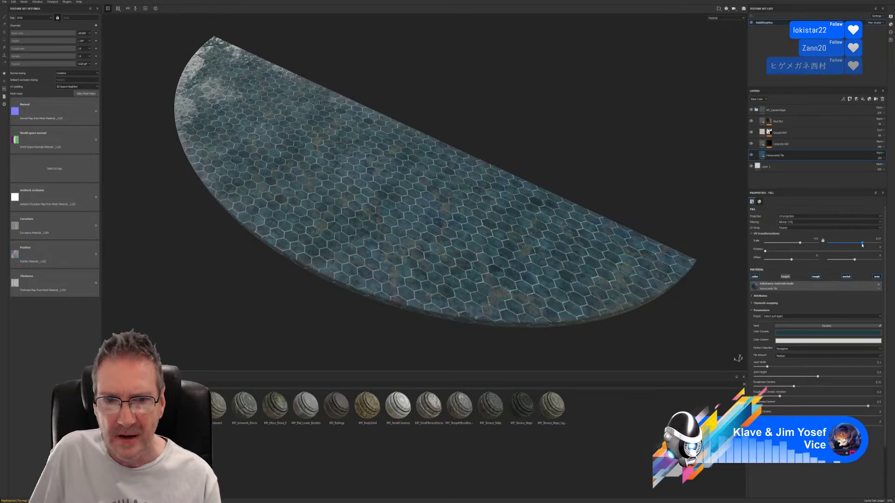
- Export the half-disc's textures with the current export settings and dismiss the completion message
{"action": "left_click", "coordinate": [4, 2]}
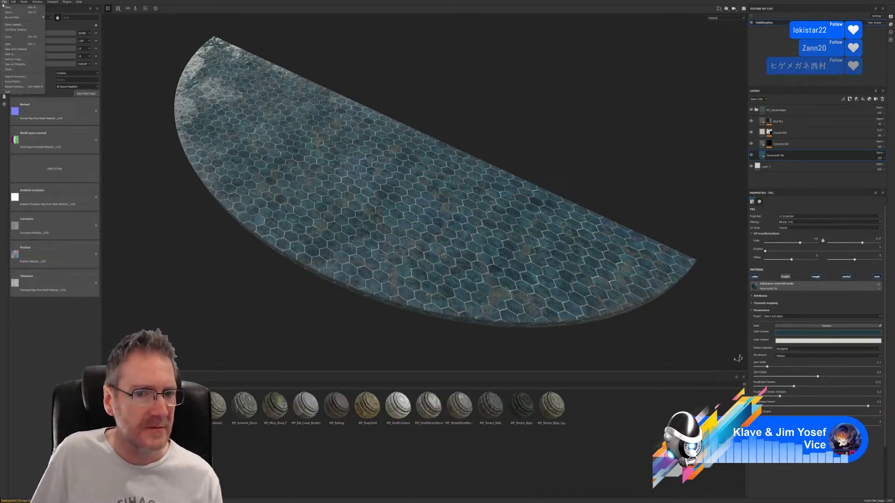
{"action": "left_click", "coordinate": [14, 86]}
{"action": "left_click", "coordinate": [503, 330]}
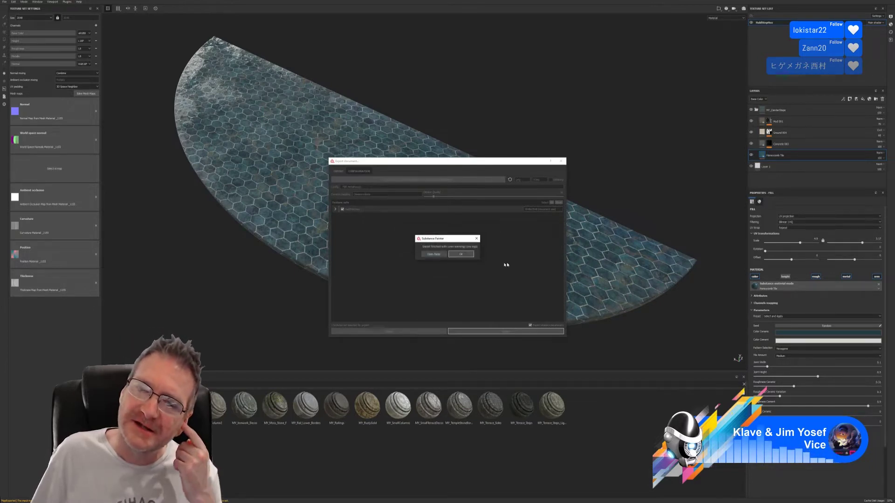
{"action": "left_click", "coordinate": [461, 254]}
- Return to 3ds Max, reload the half-disc's base colour bitmap and compare its hexagons with those on the ring
{"action": "left_click", "coordinate": [868, 1]}
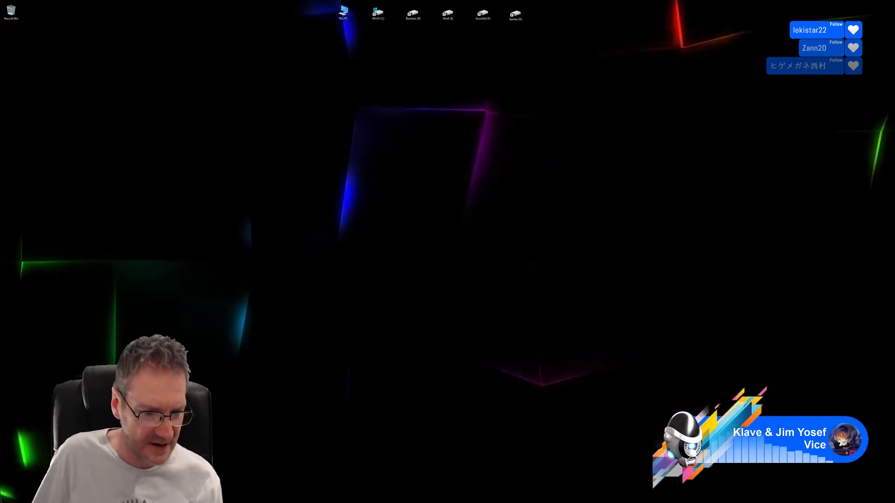
{"action": "key", "text": "alt+Tab"}
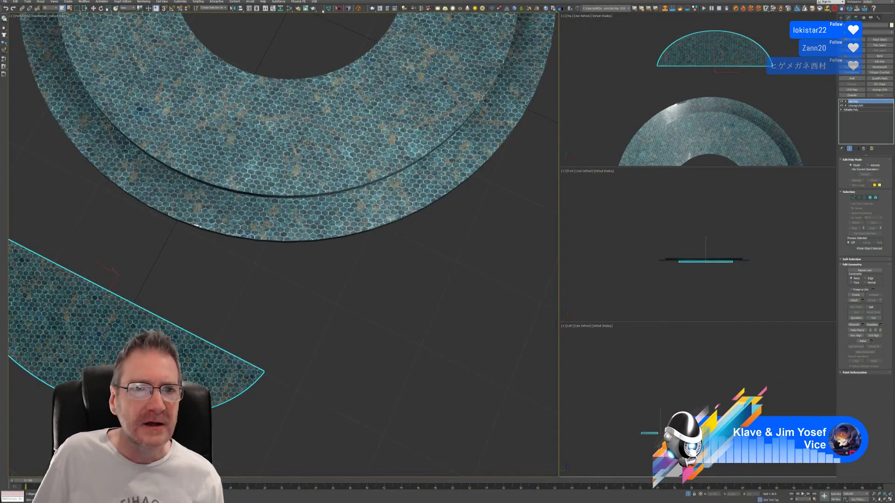
{"action": "left_click", "coordinate": [289, 8]}
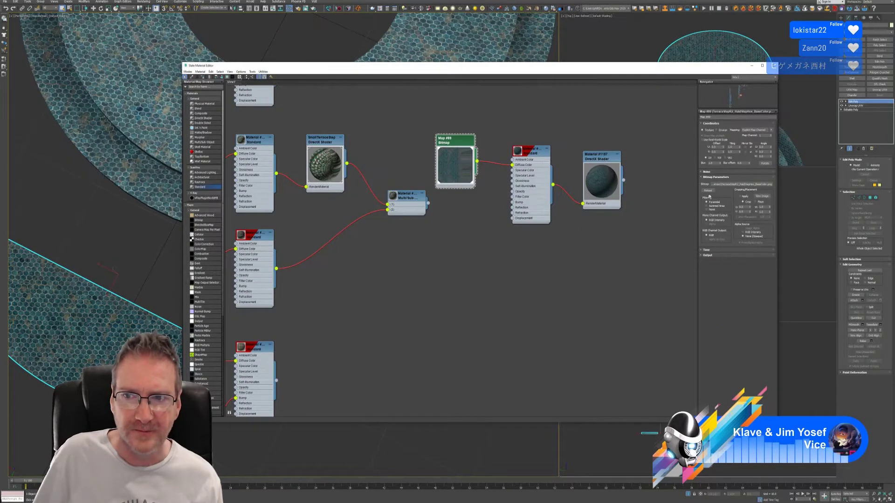
{"action": "left_click", "coordinate": [708, 191]}
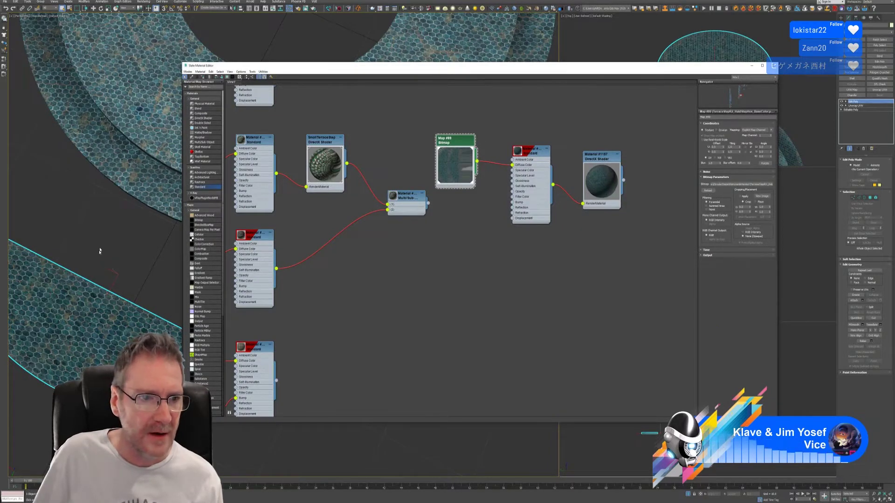
{"action": "middle_click_drag", "start_coordinate": [99, 251], "coordinate": [124, 303]}
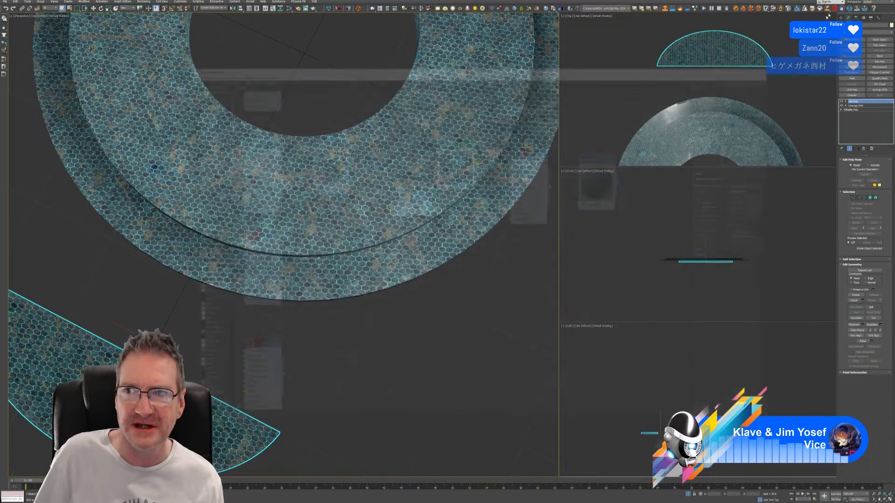
{"action": "left_click", "coordinate": [773, 66]}
- Switch back to Substance Painter and fine-tune the second UV scale value of the hexagon tile fill layer
{"action": "key", "text": "super+d"}
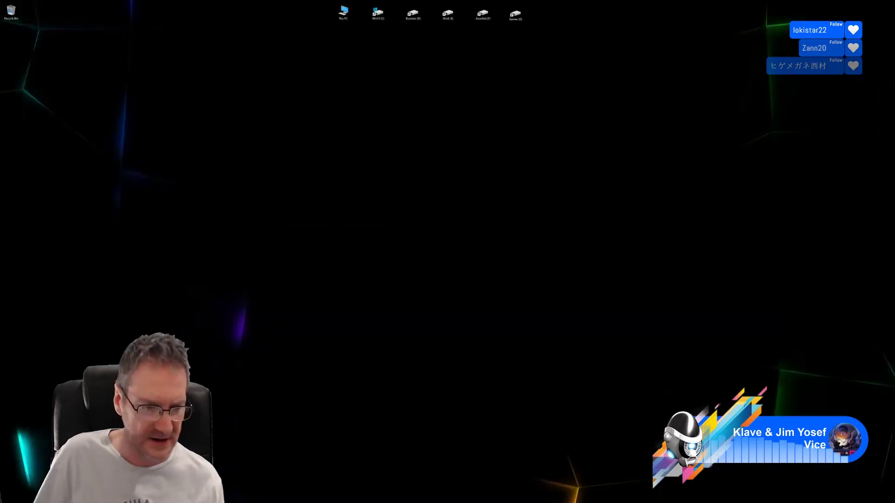
{"action": "key", "text": "alt+Tab"}
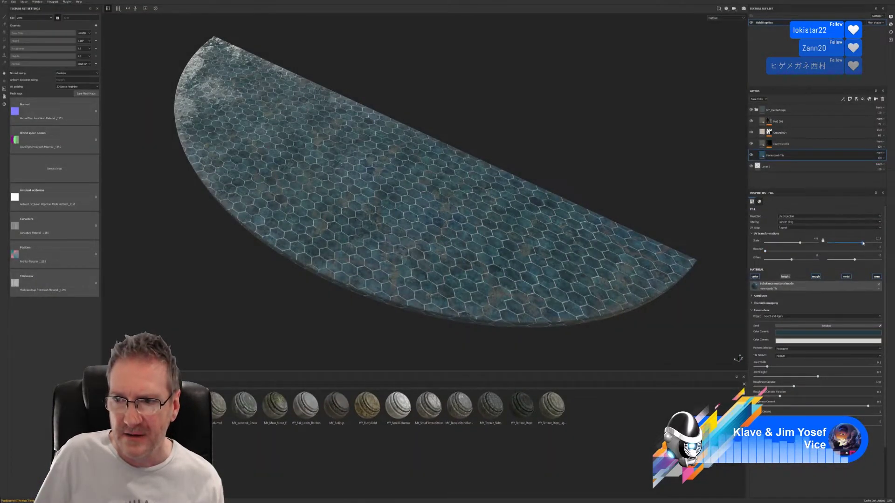
{"action": "left_click_drag", "start_coordinate": [863, 244], "coordinate": [863, 244]}
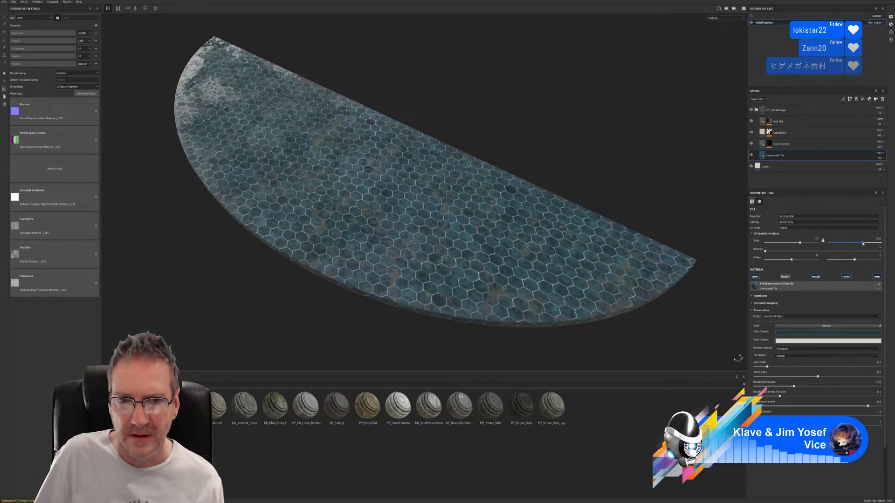
{"action": "left_click_drag", "start_coordinate": [863, 243], "coordinate": [863, 244]}
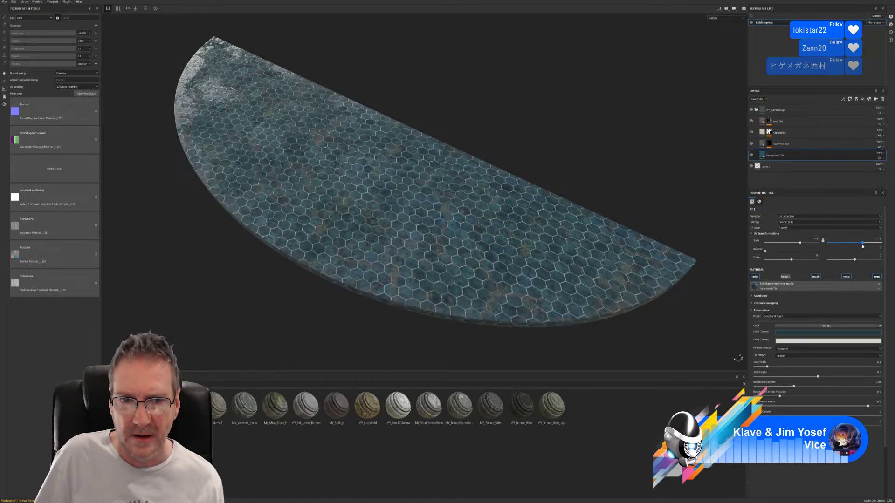
- Re-export the half-disc's textures with the adjusted tile scale and dismiss the completion message
{"action": "left_click", "coordinate": [3, 4]}
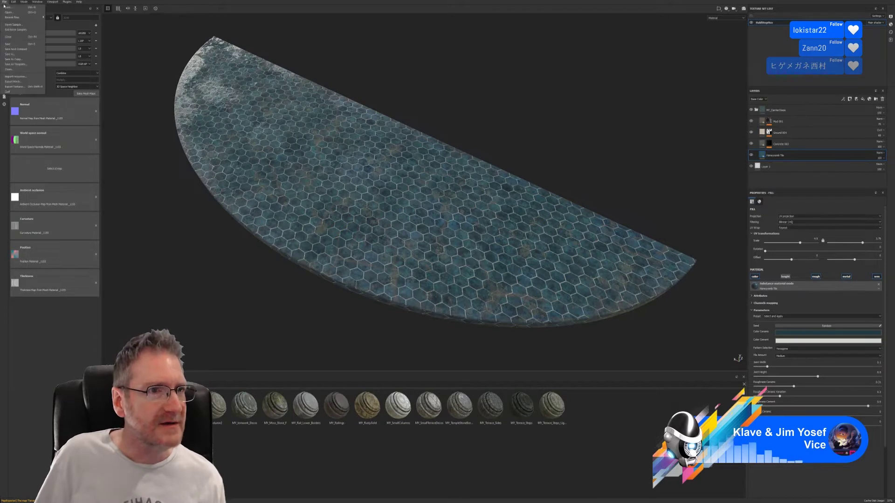
{"action": "left_click", "coordinate": [17, 88]}
{"action": "left_click", "coordinate": [535, 331]}
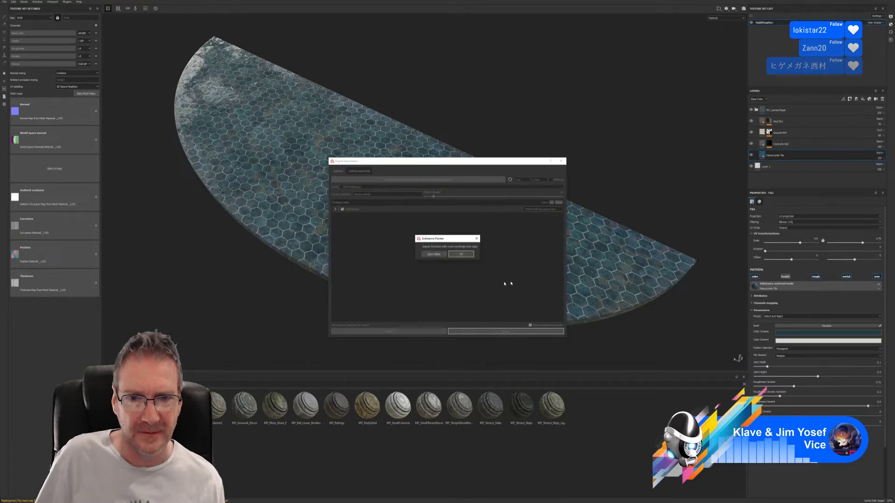
{"action": "left_click", "coordinate": [471, 257]}
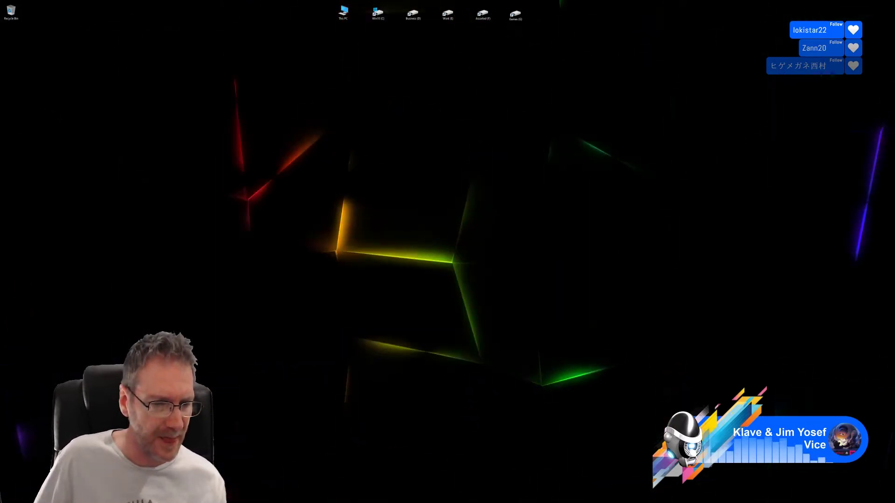
- Return to 3ds Max, reload the half-disc's base colour bitmap and inspect the tiling beside the whole ring
{"action": "key", "text": "alt+Tab"}
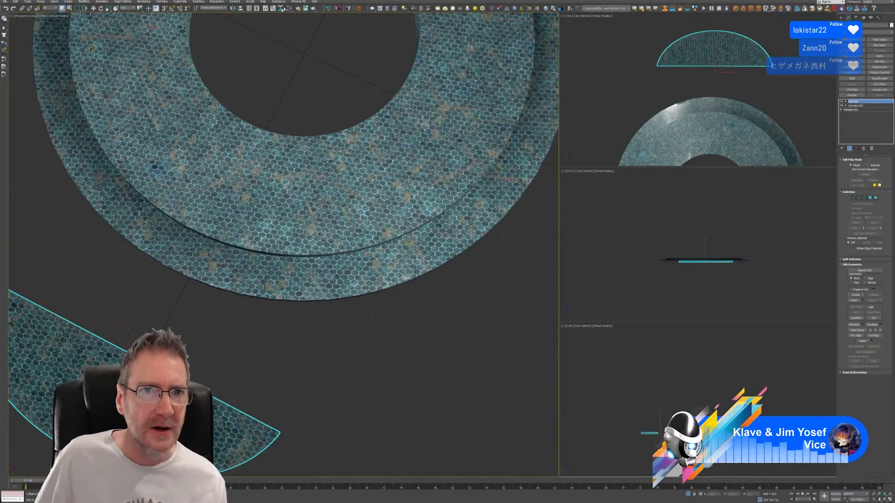
{"action": "left_click", "coordinate": [283, 8]}
{"action": "left_click", "coordinate": [712, 191]}
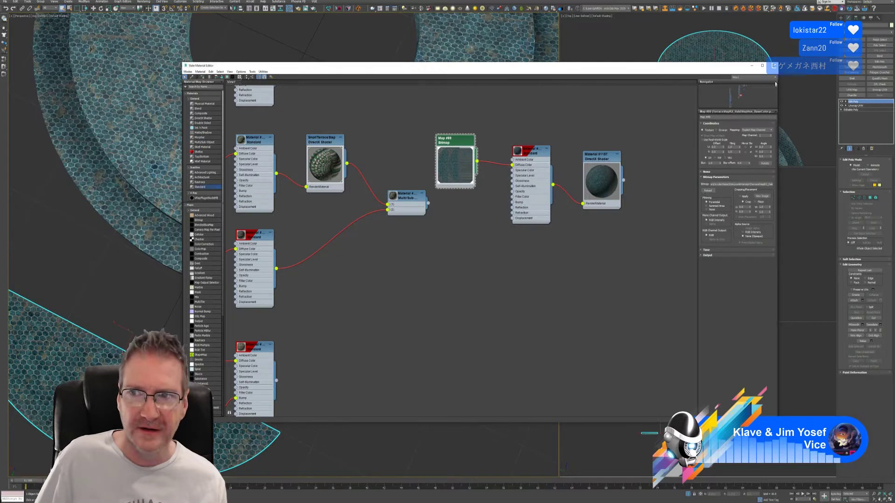
{"action": "left_click", "coordinate": [773, 65]}
{"action": "middle_click_drag", "start_coordinate": [340, 322], "coordinate": [419, 288]}
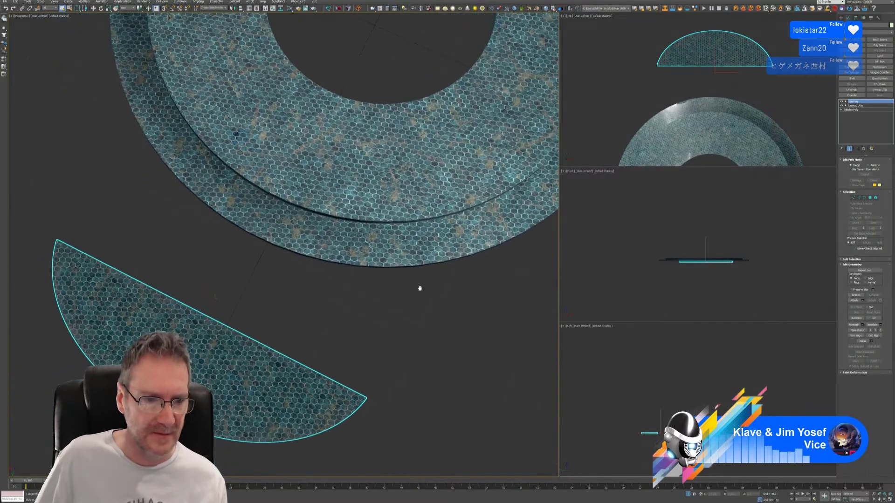
{"action": "middle_click_drag", "start_coordinate": [375, 325], "coordinate": [396, 310], "text": "alt"}
{"action": "scroll", "coordinate": [359, 301], "scroll_direction": "down", "scroll_amount": 5}
{"action": "scroll", "coordinate": [367, 300], "scroll_direction": "down", "scroll_amount": 3}
{"action": "scroll", "coordinate": [393, 307], "scroll_direction": "up", "scroll_amount": 2}
{"action": "scroll", "coordinate": [391, 301], "scroll_direction": "up", "scroll_amount": 2}
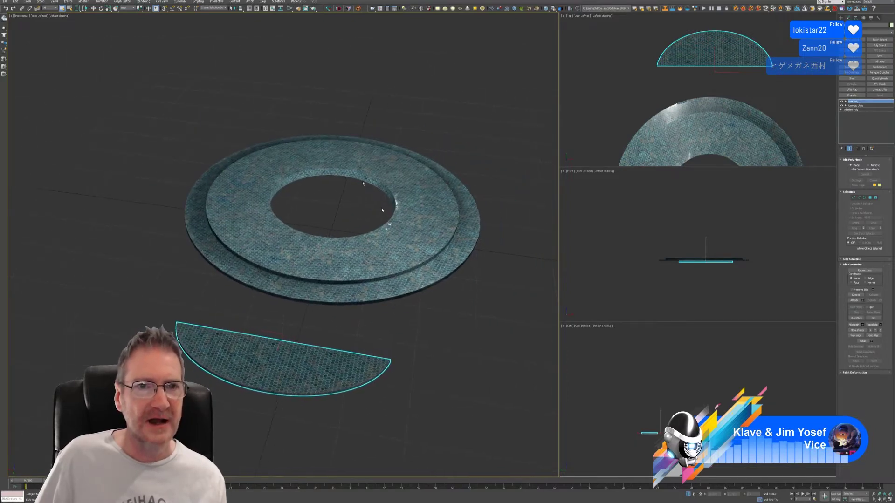
- Add a DirectX Shader material below the existing one in the material editor and delete its attached Standard material
{"action": "left_click", "coordinate": [290, 9]}
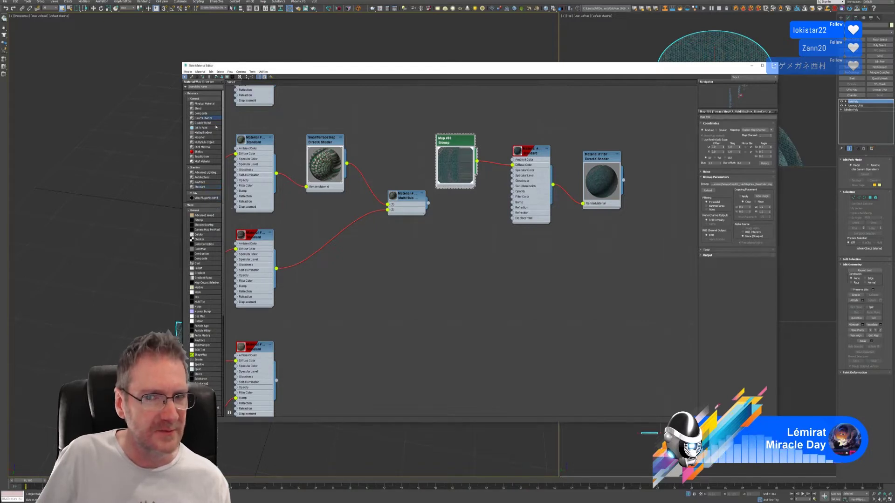
{"action": "left_click", "coordinate": [599, 237]}
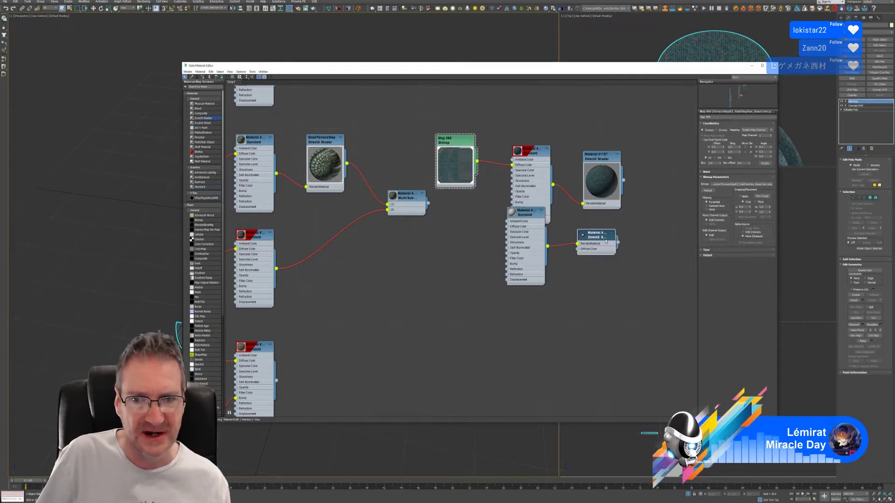
{"action": "left_click", "coordinate": [522, 244]}
{"action": "key", "text": "Delete"}
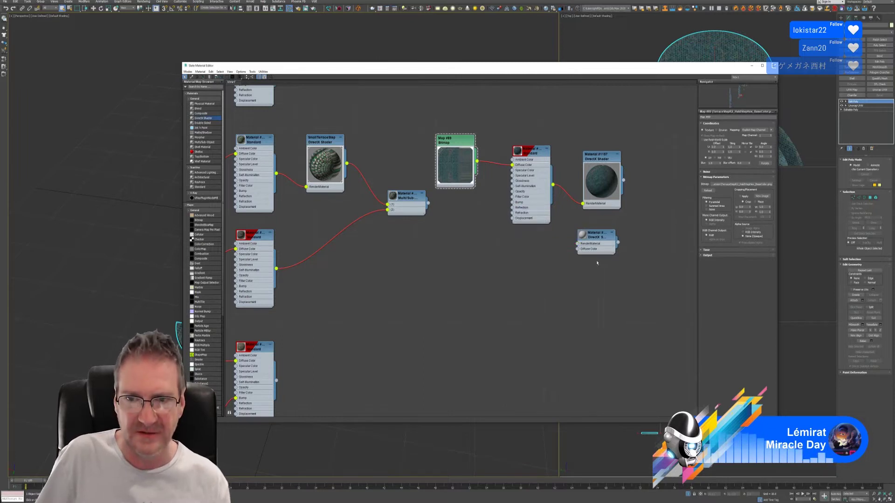
- Open the new DirectX Shader's parameters and switch it to the shader type with colour, metallic, roughness and normal map slots
{"action": "left_click", "coordinate": [610, 233]}
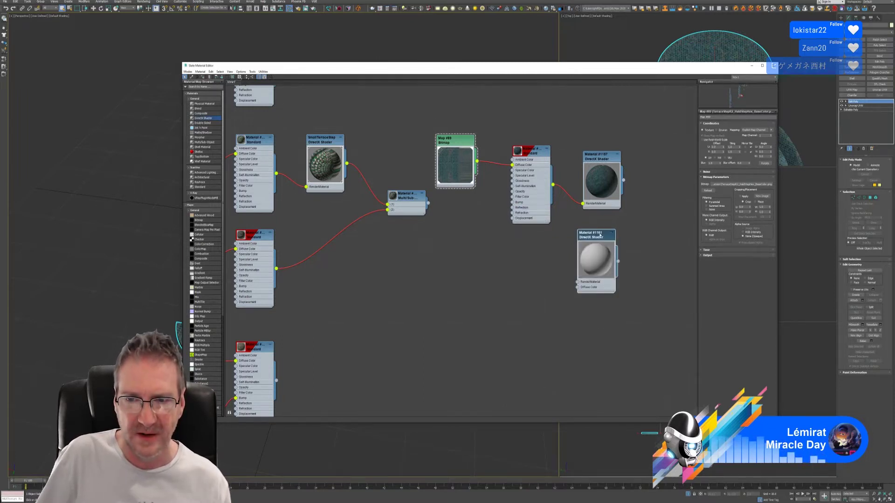
{"action": "double_click", "coordinate": [601, 236]}
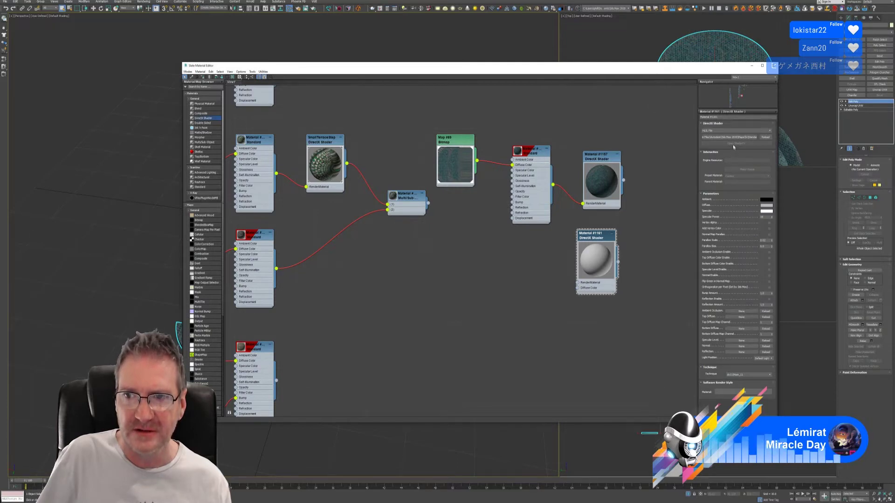
{"action": "left_click", "coordinate": [718, 132]}
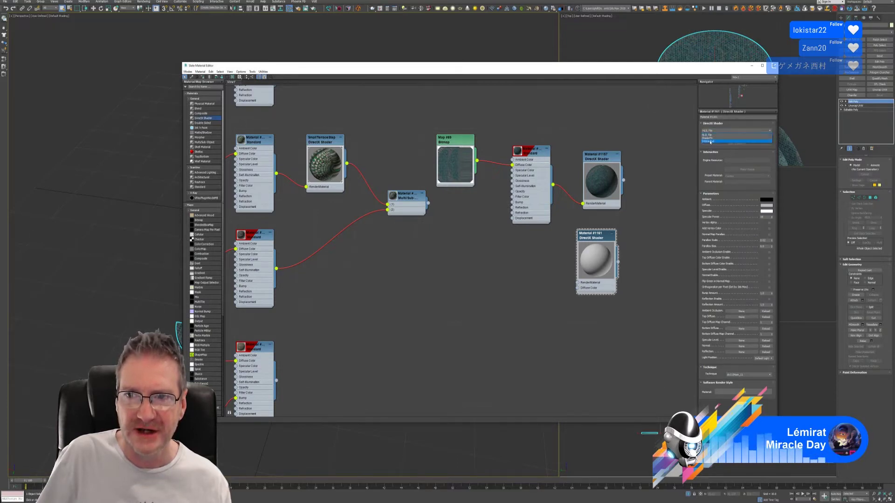
{"action": "left_click", "coordinate": [710, 141]}
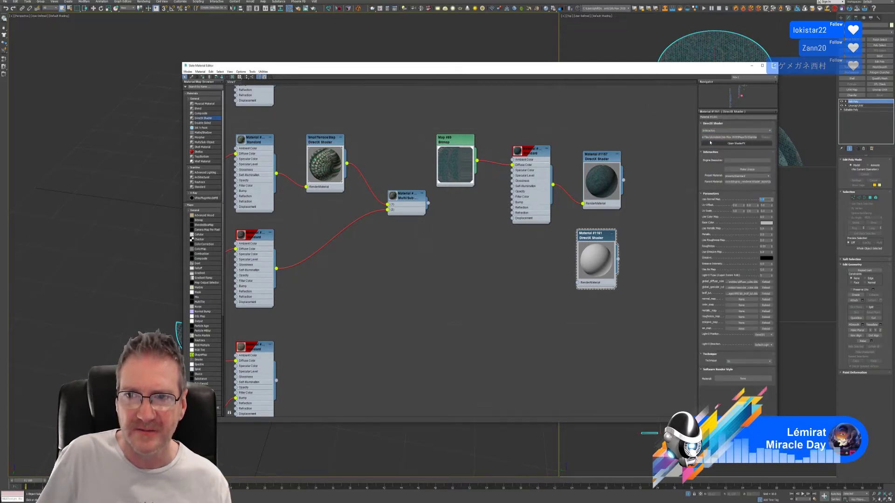
- Load the half-disc's exported normal and base colour images into the new DirectX Shader's normal and colour map slots, using the gamma override for both
{"action": "left_click", "coordinate": [741, 299]}
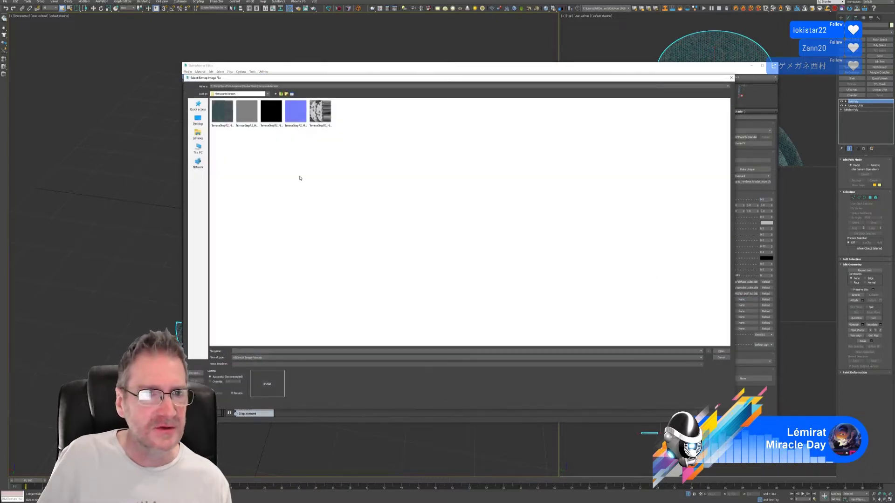
{"action": "left_click", "coordinate": [296, 112]}
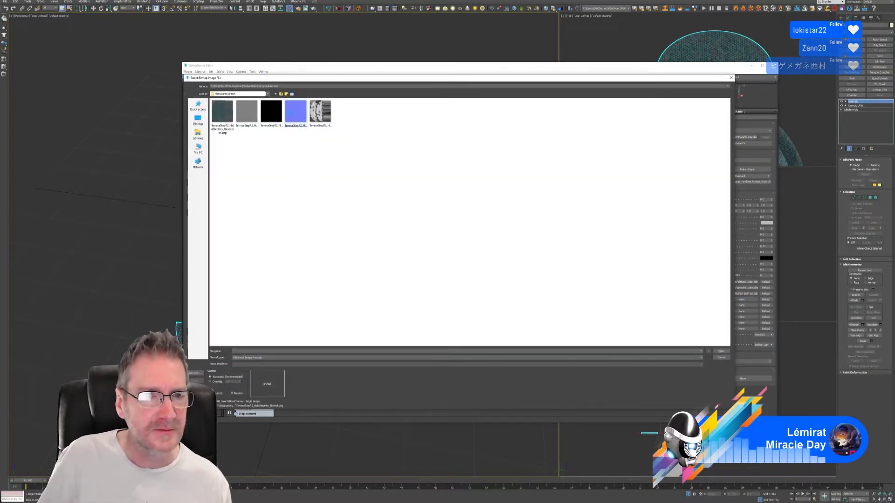
{"action": "left_click", "coordinate": [216, 382]}
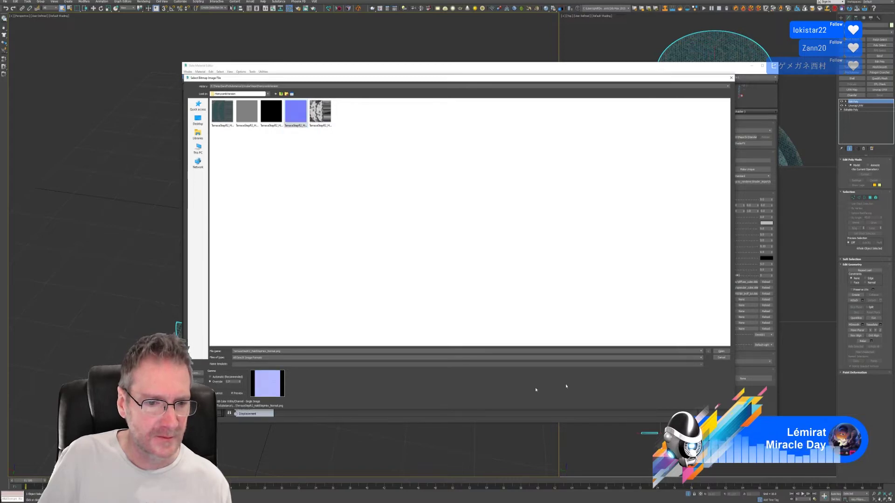
{"action": "left_click", "coordinate": [724, 350]}
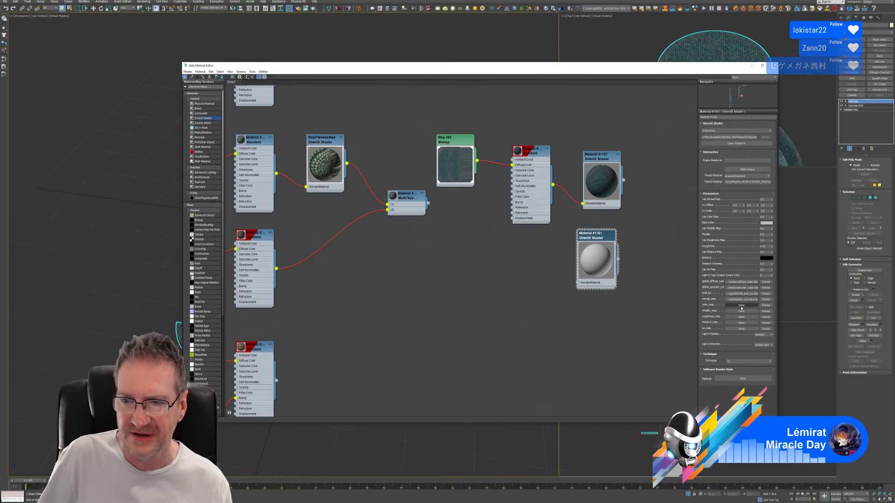
{"action": "left_click", "coordinate": [741, 305]}
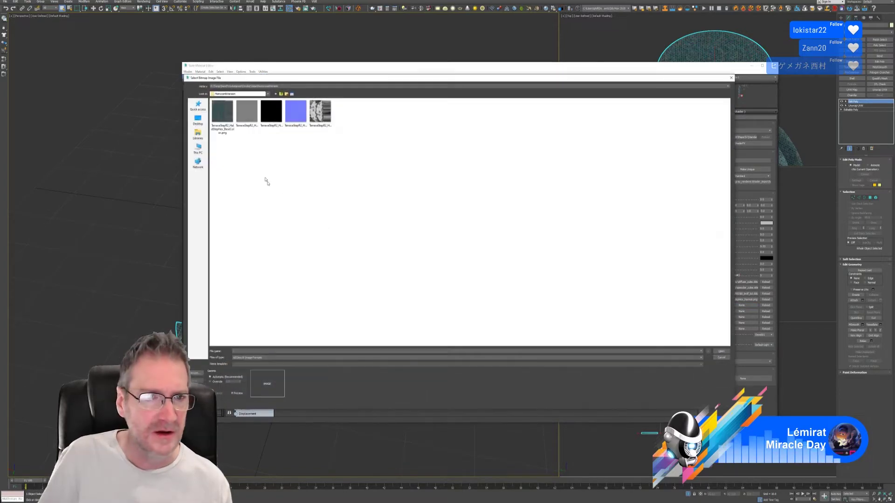
{"action": "left_click", "coordinate": [215, 116]}
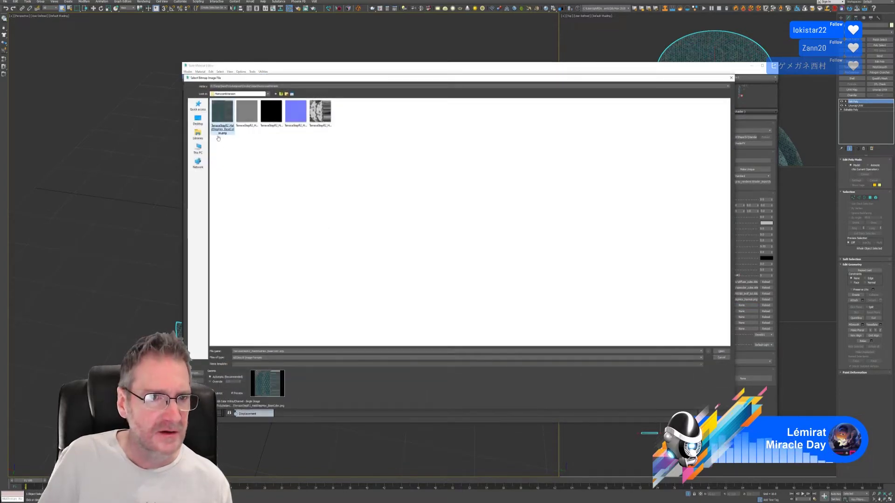
{"action": "left_click", "coordinate": [216, 382]}
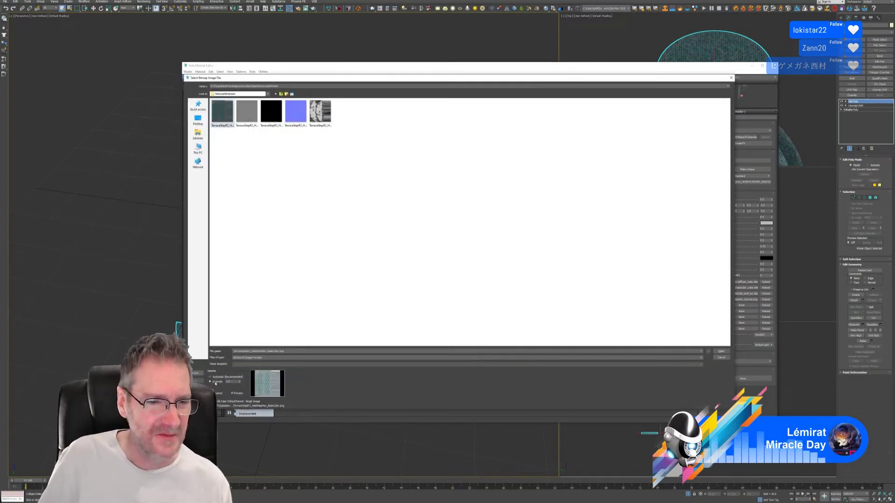
{"action": "left_click", "coordinate": [721, 351]}
- Load the exported metallic and roughness images into the shader's matching map slots, using the gamma override for both
{"action": "left_click", "coordinate": [741, 311]}
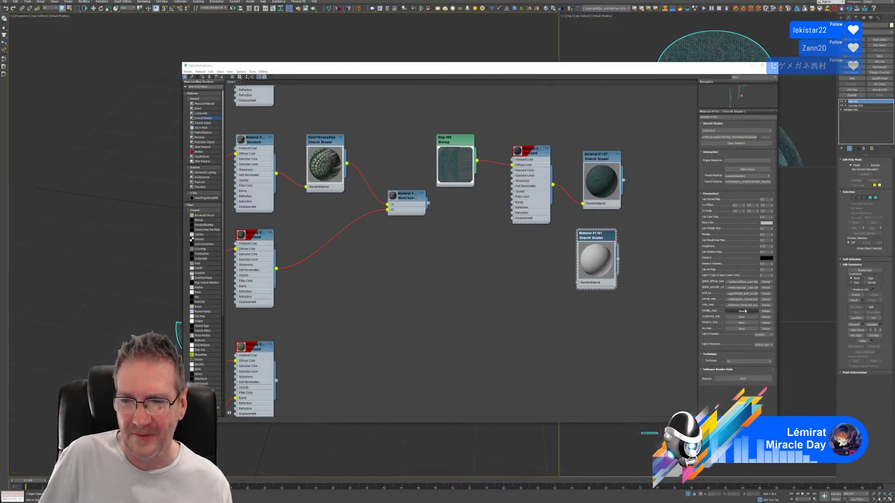
{"action": "left_click", "coordinate": [271, 111]}
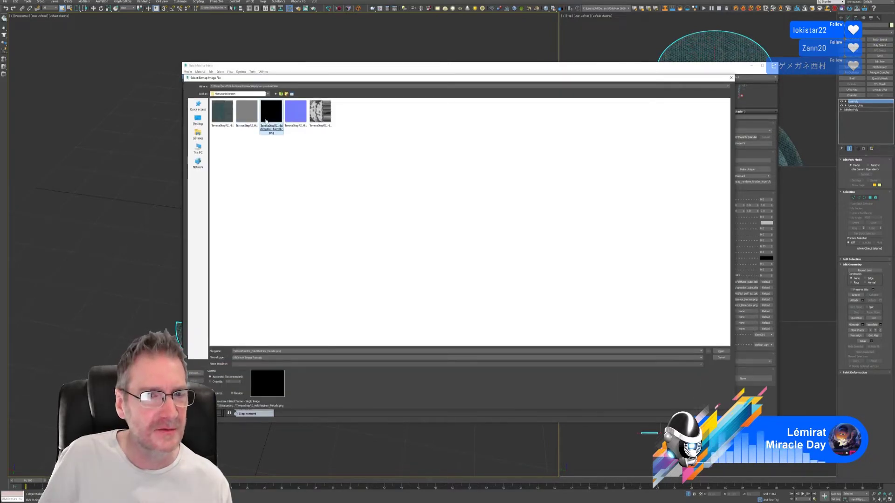
{"action": "left_click", "coordinate": [210, 381]}
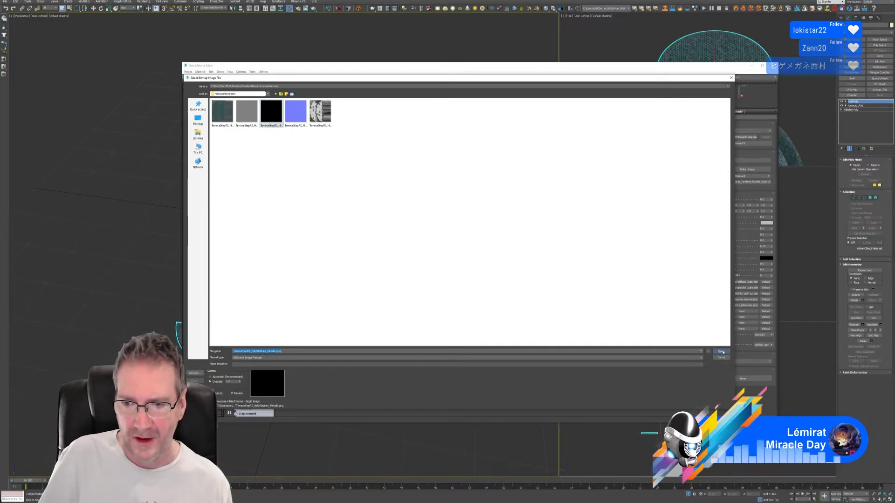
{"action": "left_click", "coordinate": [721, 351]}
{"action": "left_click", "coordinate": [741, 317]}
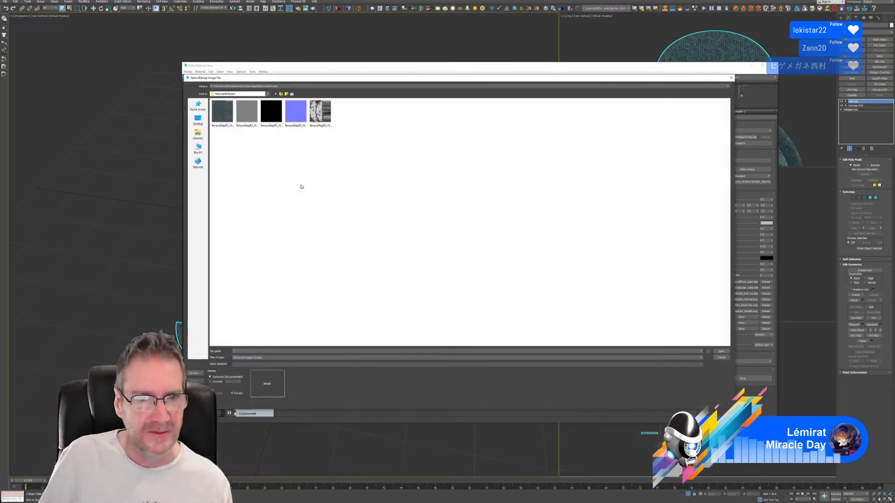
{"action": "left_click", "coordinate": [318, 122]}
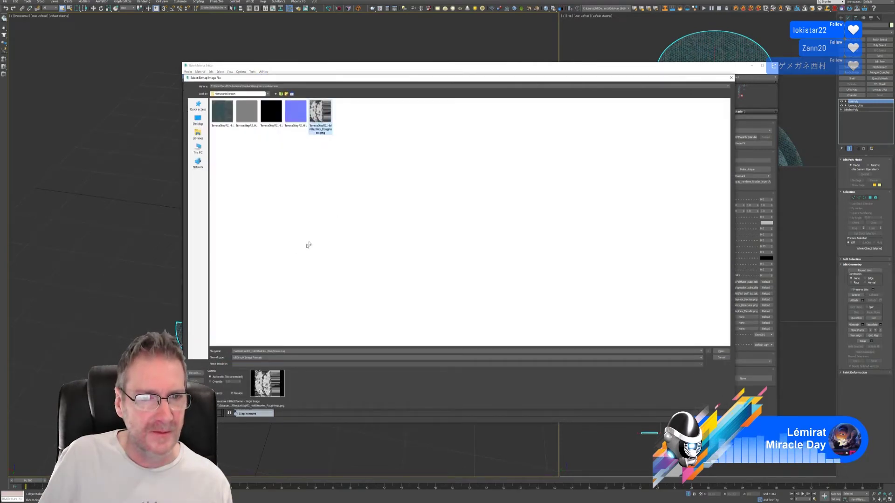
{"action": "left_click", "coordinate": [219, 381]}
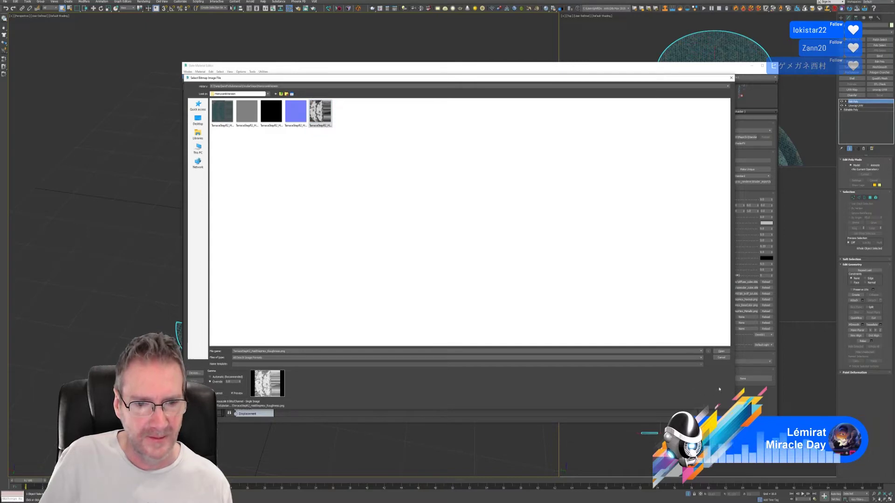
{"action": "left_click", "coordinate": [721, 351]}
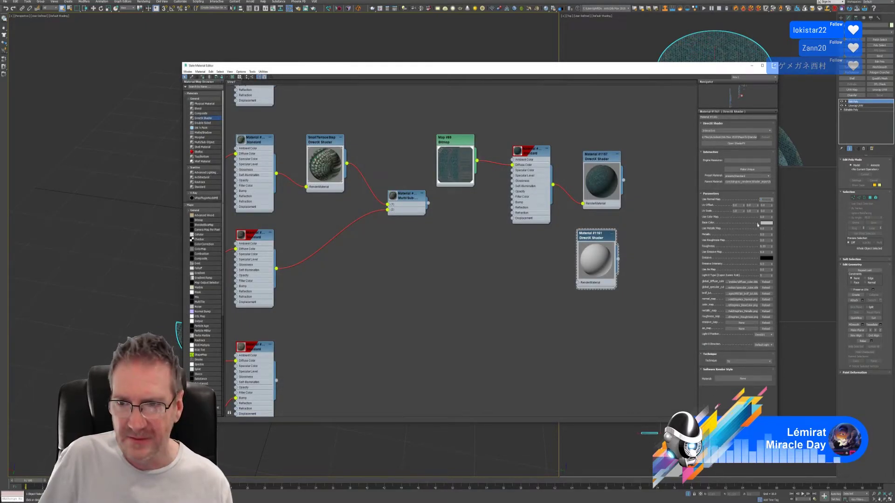
- Enable the shader's normal, colour, metallic and roughness maps by setting their use values to 1
{"action": "type", "text": "1"}
{"action": "key", "text": "Tab"}
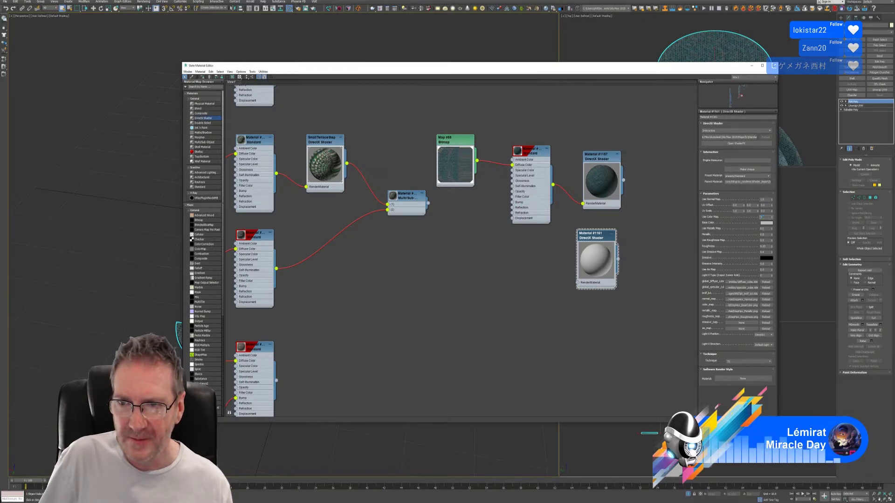
{"action": "type", "text": "1"}
{"action": "key", "text": "Tab"}
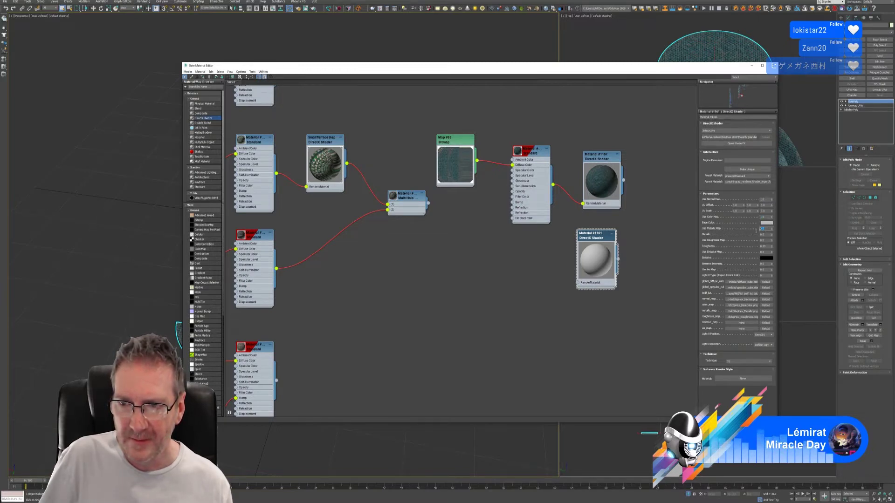
{"action": "type", "text": "1"}
{"action": "key", "text": "Tab"}
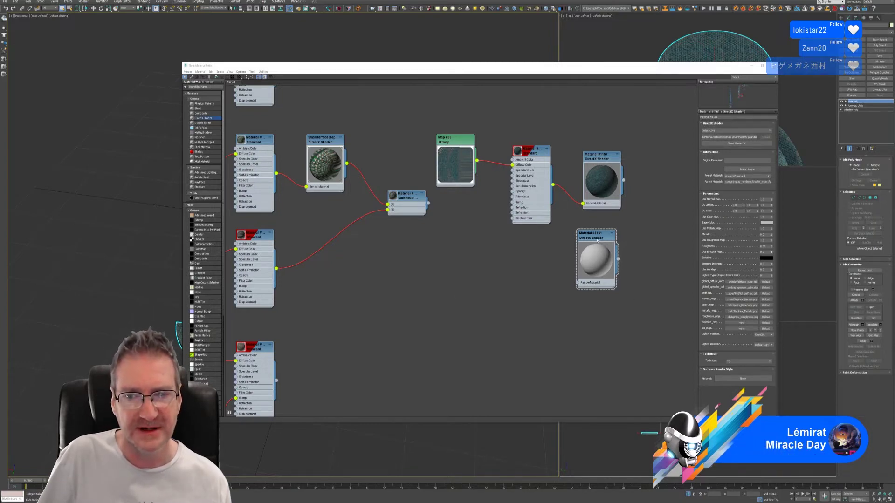
- Reposition the new DirectX Shader node, make its preset material unique and open its ShaderFX graph
{"action": "left_click_drag", "start_coordinate": [598, 241], "coordinate": [602, 258]}
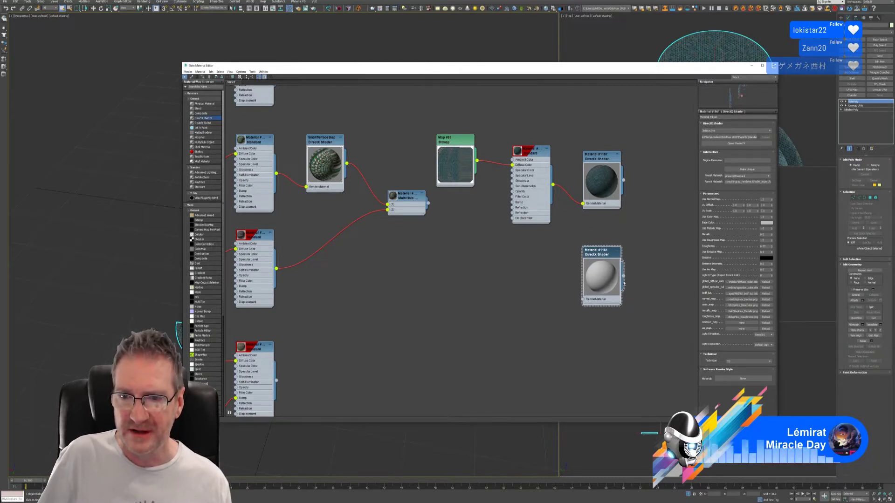
{"action": "left_click", "coordinate": [747, 169]}
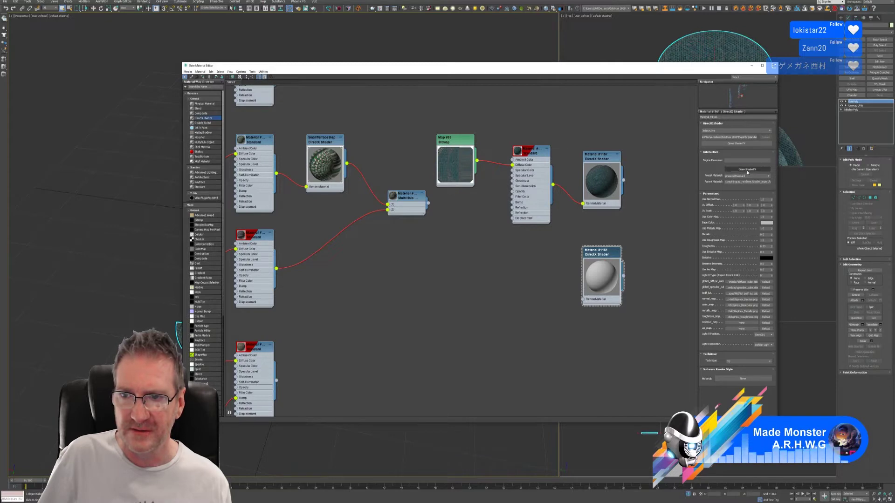
{"action": "left_click", "coordinate": [733, 144]}
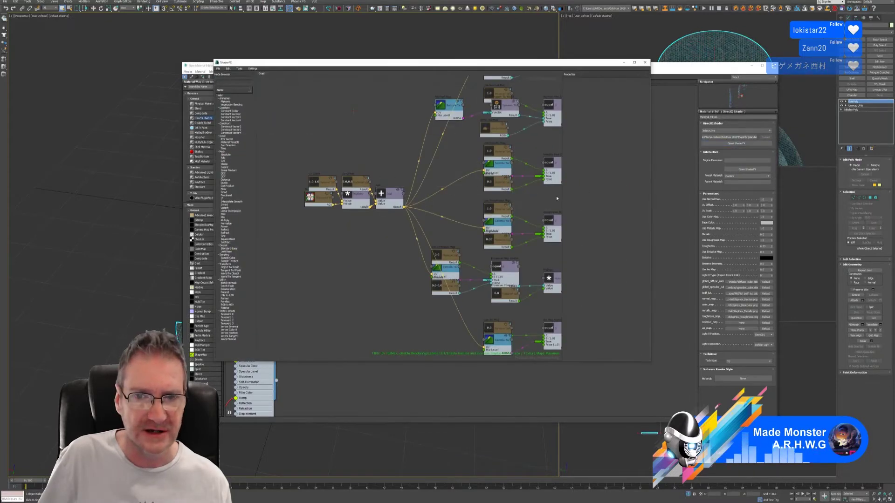
- Set the number of lights on the shader graph's Standard base node to 3
{"action": "left_click", "coordinate": [428, 166]}
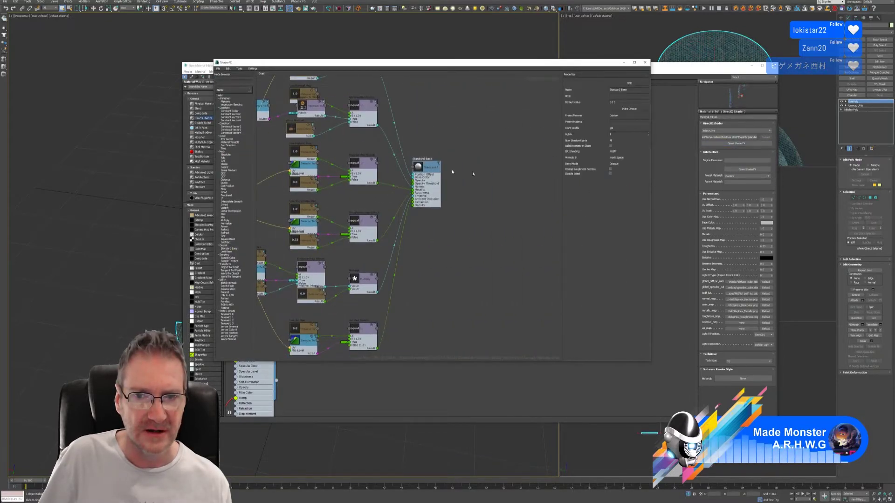
{"action": "type", "text": "3"}
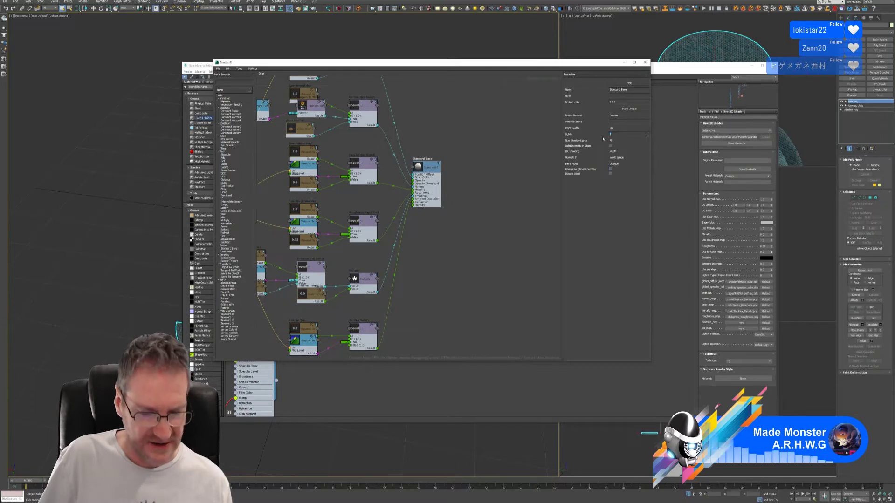
{"action": "key", "text": "Return"}
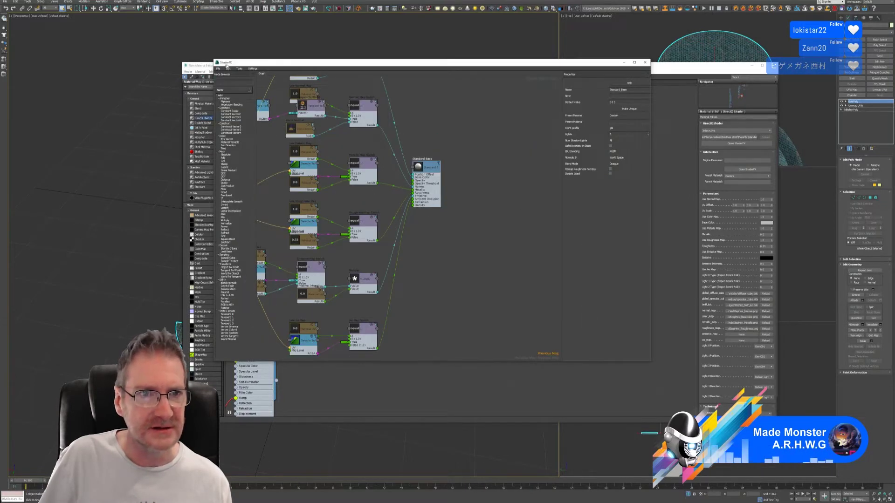
- Export the shader graph as an .sfx file, adding the suffix _R1 to the terrace step file name, and close ShaderFX
{"action": "left_click", "coordinate": [218, 69]}
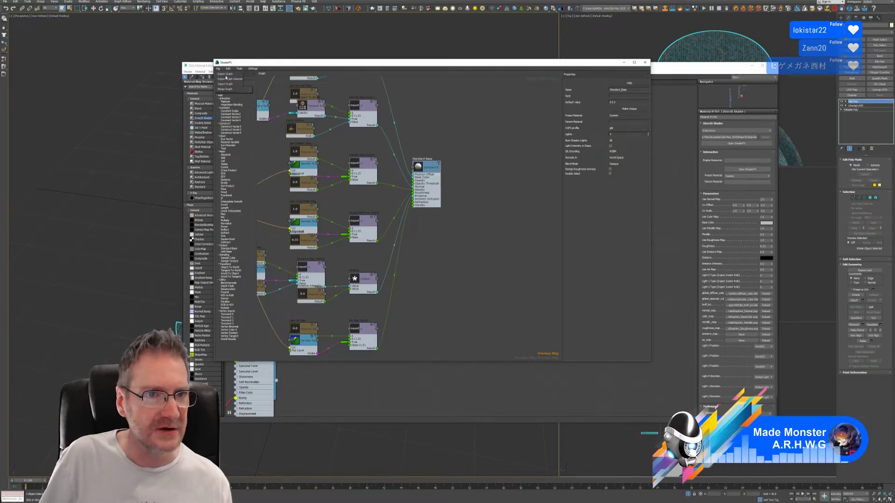
{"action": "left_click", "coordinate": [225, 77]}
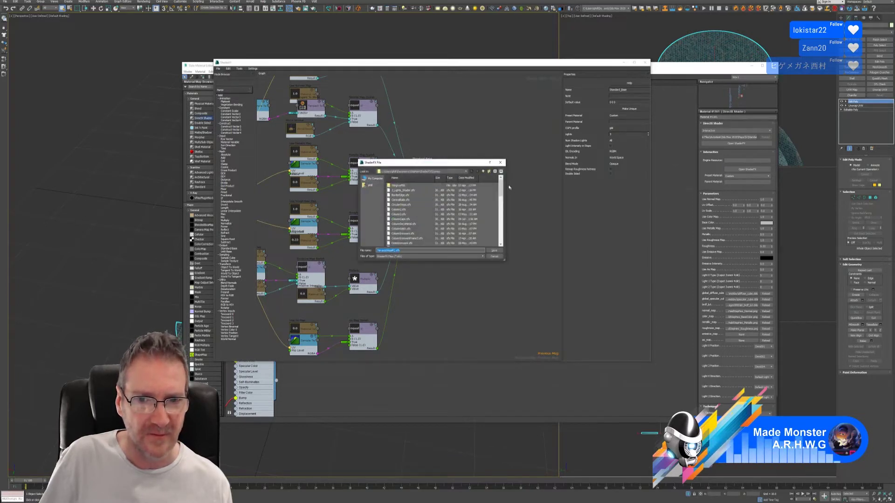
{"action": "scroll", "coordinate": [500, 209], "scroll_direction": "down", "scroll_amount": 10}
{"action": "left_click_drag", "start_coordinate": [505, 260], "coordinate": [684, 391]}
{"action": "left_click_drag", "start_coordinate": [490, 162], "coordinate": [448, 93]}
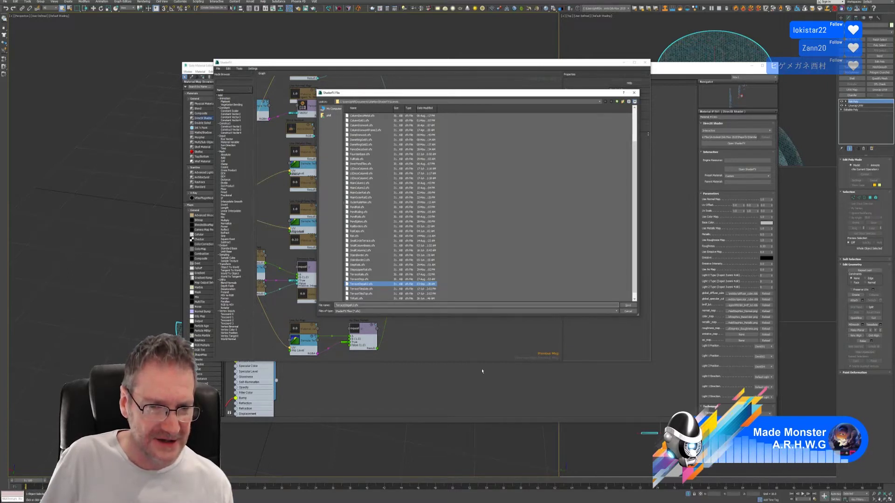
{"action": "type", "text": "_R1"}
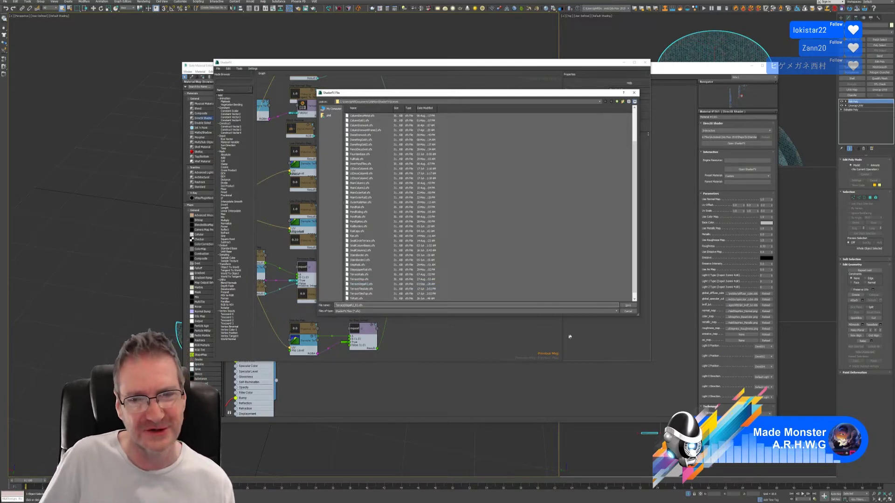
{"action": "key", "text": "Return"}
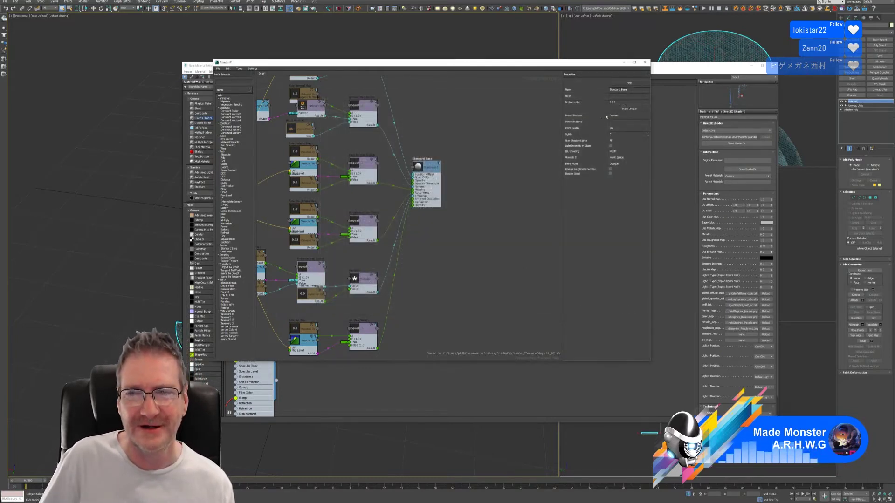
{"action": "left_click", "coordinate": [644, 62]}
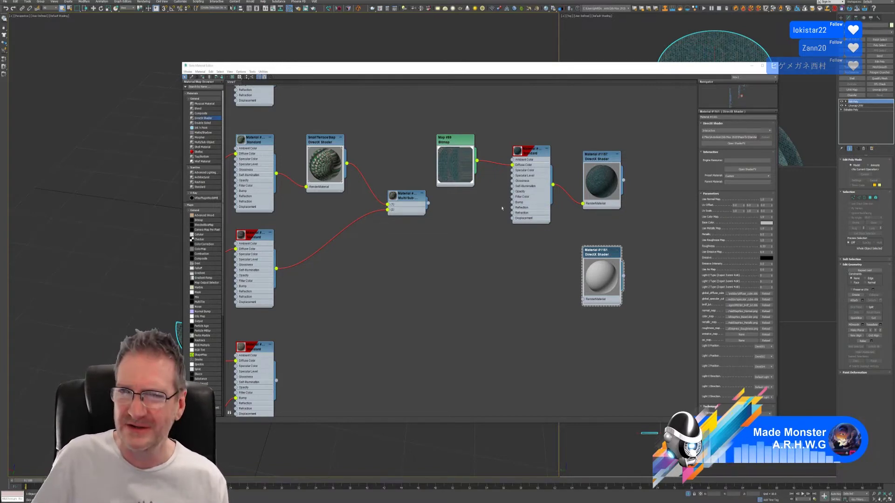
- Connect the half-disc's Standard material to the new DirectX Shader's RenderMaterial input and remove its link to the old DirectX Shader
{"action": "left_click_drag", "start_coordinate": [414, 66], "coordinate": [440, 67]}
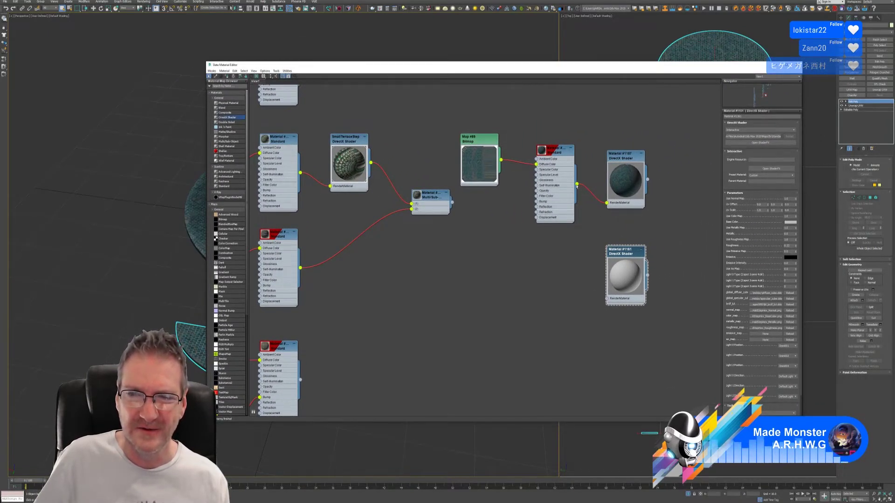
{"action": "left_click_drag", "start_coordinate": [577, 185], "coordinate": [607, 300]}
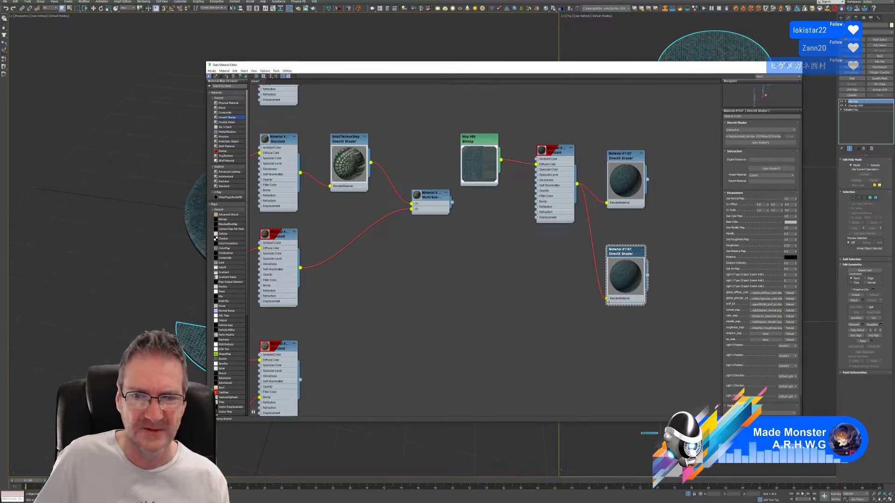
{"action": "right_click", "coordinate": [607, 205]}
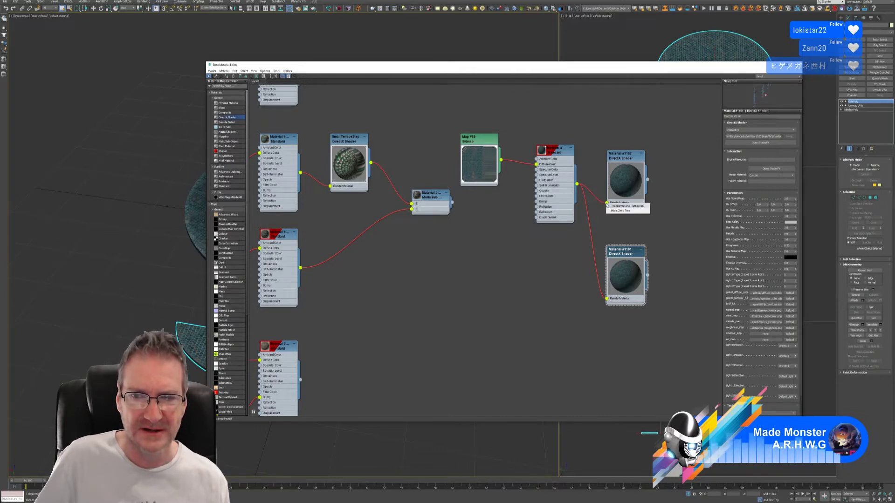
{"action": "left_click", "coordinate": [613, 211]}
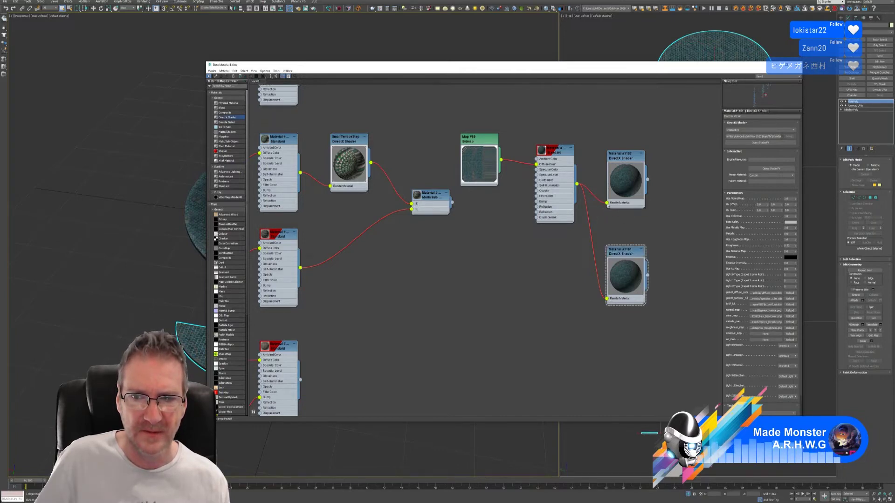
{"action": "left_click", "coordinate": [606, 204]}
{"action": "key", "text": "Delete"}
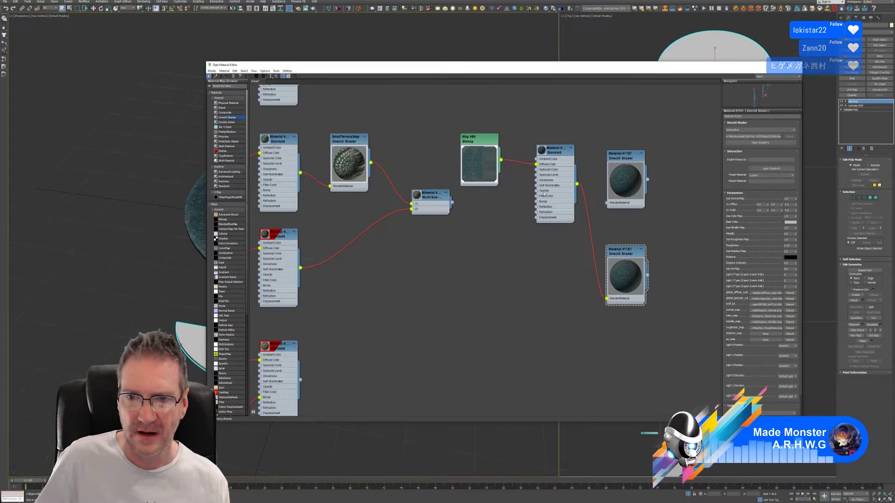
- Assign the new DirectX Shader material to the selected half-disc
{"action": "right_click", "coordinate": [627, 254]}
{"action": "left_click", "coordinate": [650, 259]}
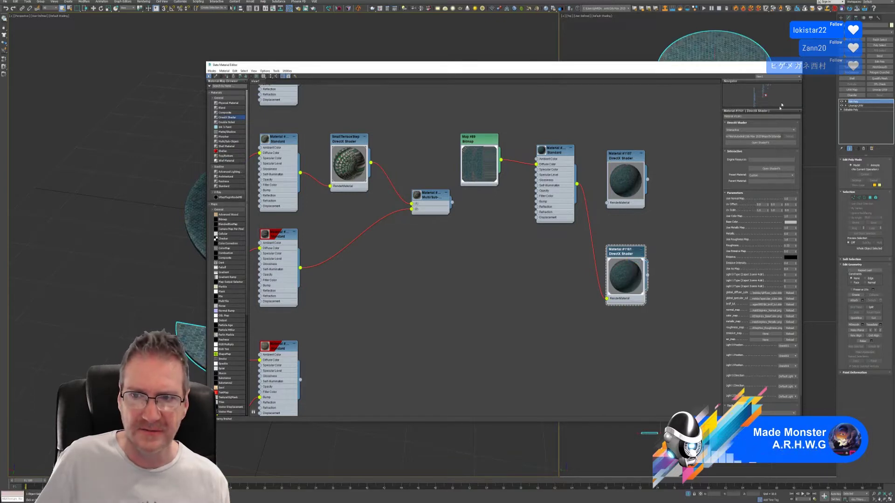
- Close the material editor and compare the half-disc's tiles and reflections with the circular terrace
{"action": "left_click", "coordinate": [797, 65]}
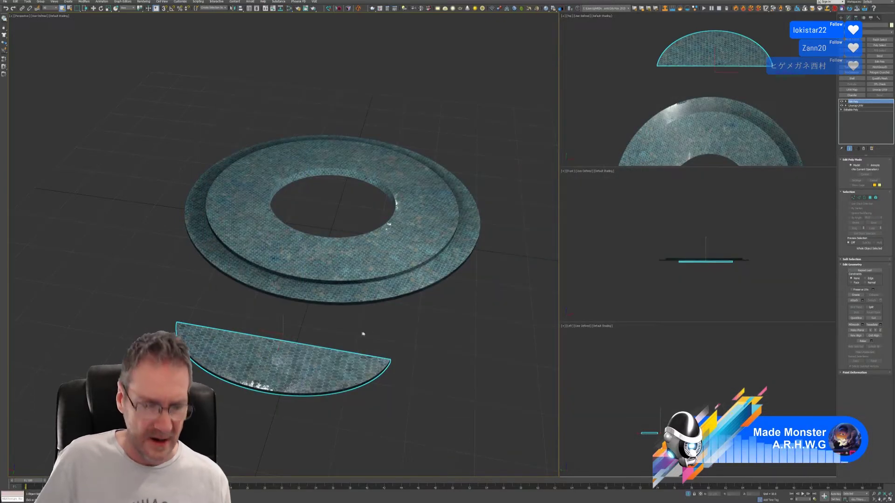
{"action": "mouse_move", "coordinate": [356, 319]}
{"action": "middle_mouse_down", "text": "alt"}
{"action": "mouse_move", "coordinate": [350, 343]}
{"action": "mouse_move", "coordinate": [353, 318]}
{"action": "middle_mouse_up", "text": "alt"}
{"action": "scroll", "coordinate": [354, 351], "scroll_direction": "up", "scroll_amount": 4}
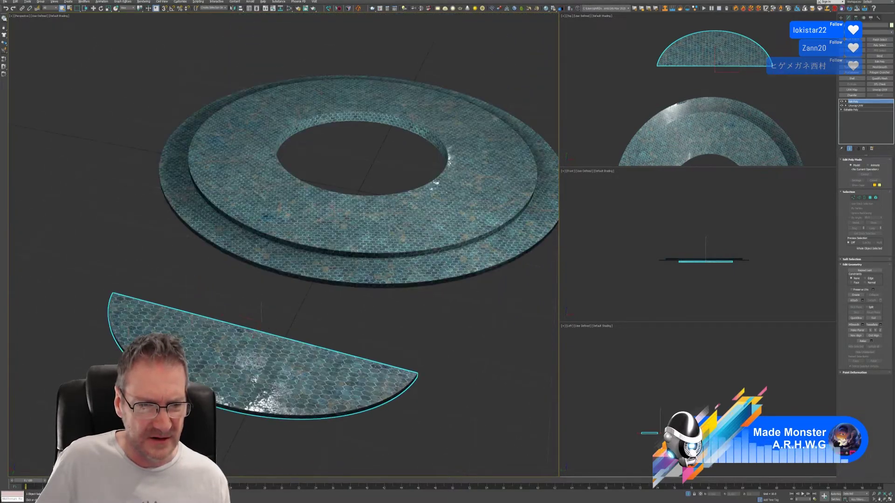
{"action": "middle_click_drag", "start_coordinate": [335, 347], "coordinate": [338, 352], "text": "alt"}
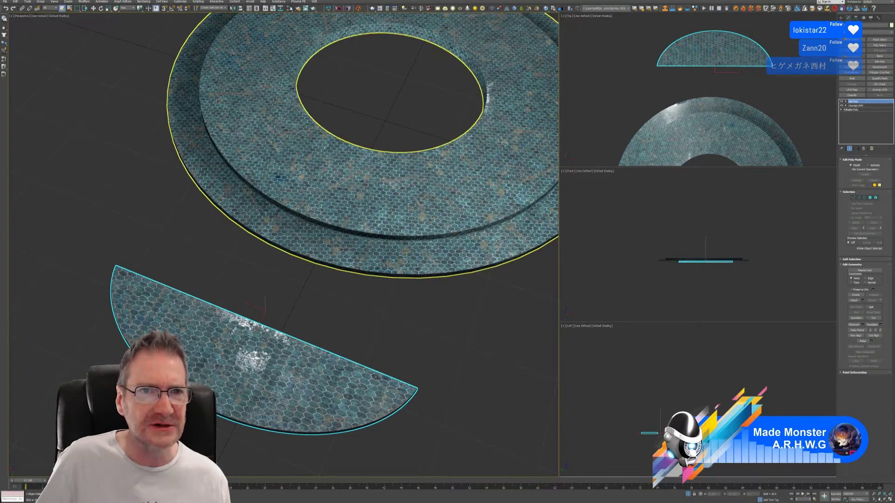
- Assign the half-disc's Standard material to it directly and show its shaded texture in the viewport
{"action": "left_click", "coordinate": [290, 9]}
{"action": "left_click", "coordinate": [483, 143]}
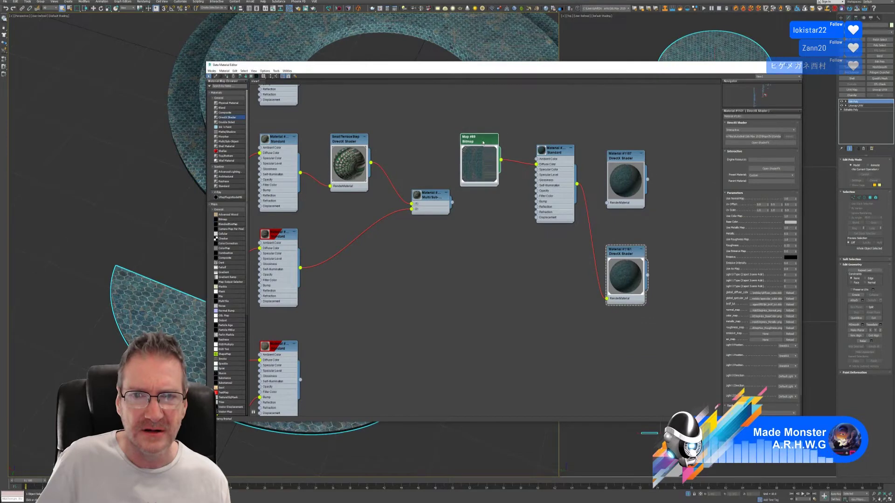
{"action": "left_click", "coordinate": [555, 149]}
{"action": "right_click", "coordinate": [561, 151]}
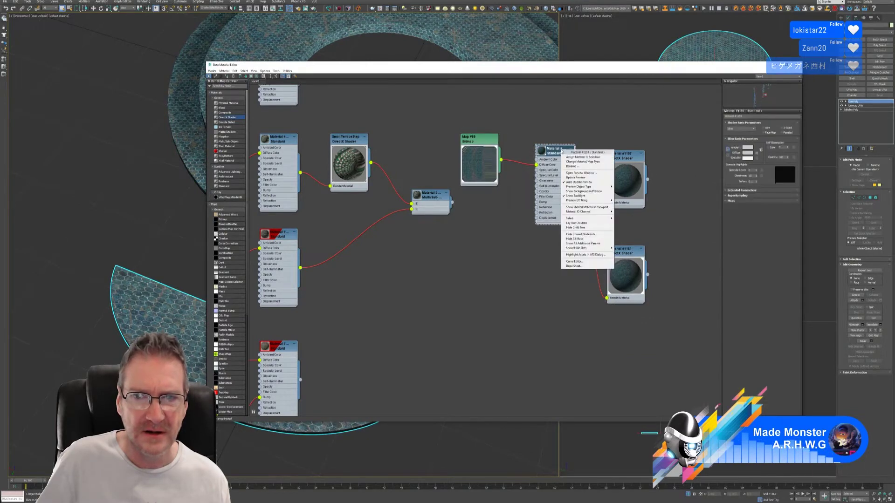
{"action": "left_click", "coordinate": [567, 158]}
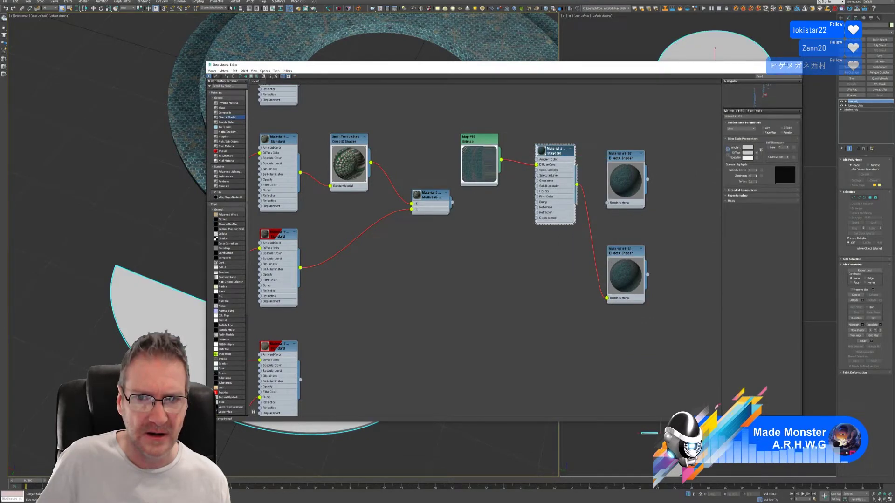
{"action": "right_click", "coordinate": [554, 153]}
{"action": "left_click", "coordinate": [575, 211]}
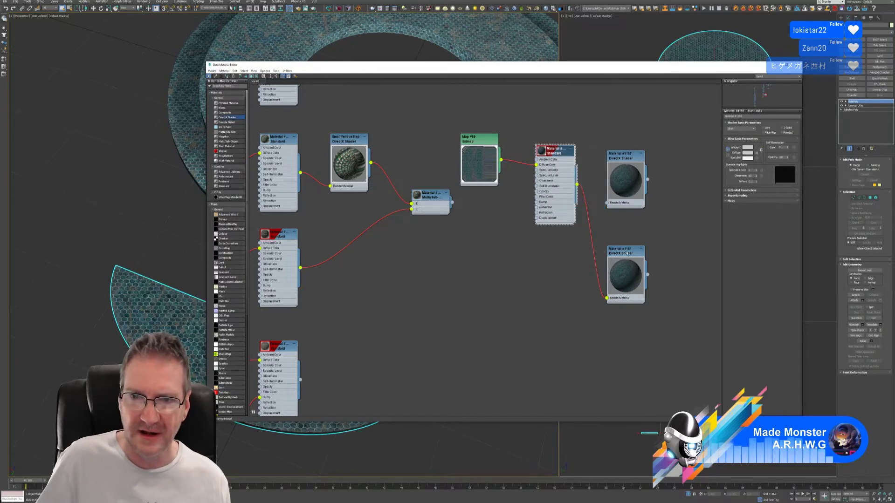
- Reassign the DirectX Shader linked to the Standard material to the half-disc
{"action": "left_click", "coordinate": [629, 252]}
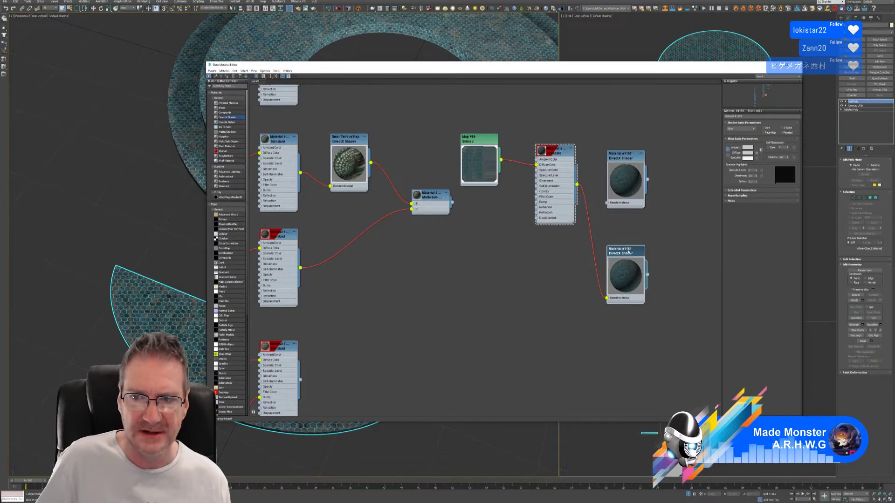
{"action": "right_click", "coordinate": [629, 252]}
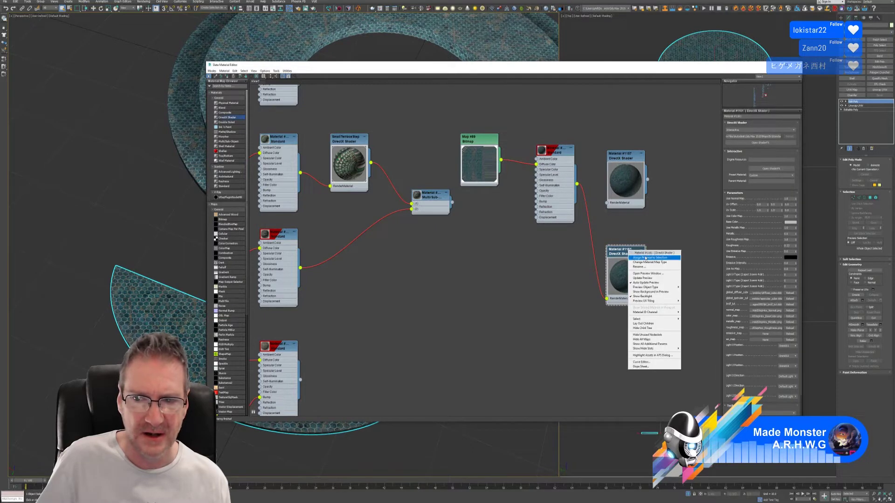
{"action": "left_click", "coordinate": [645, 257]}
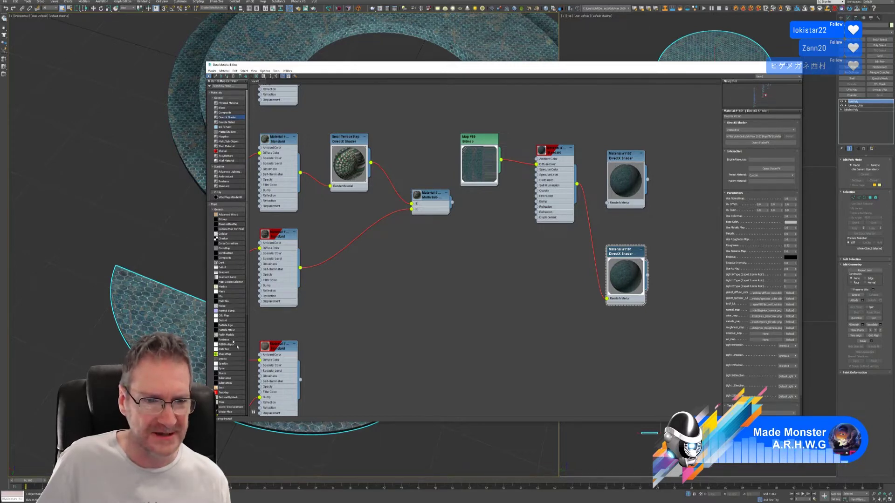
{"action": "left_click", "coordinate": [553, 156]}
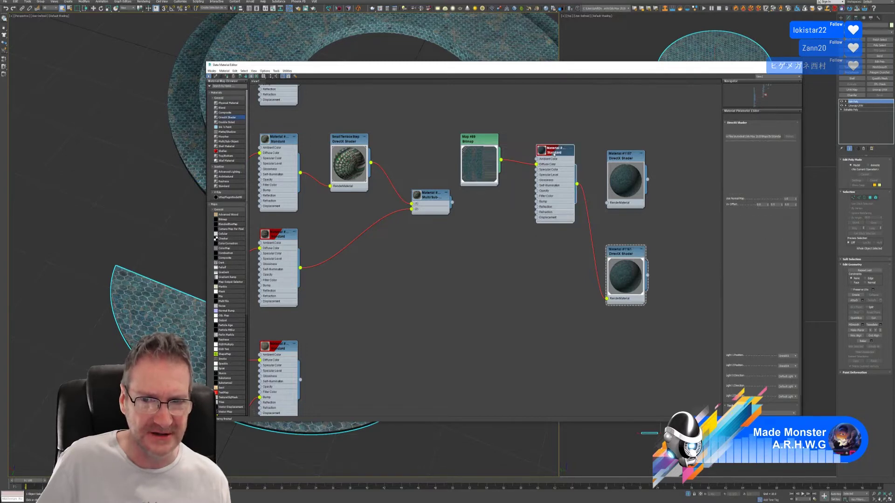
{"action": "right_click", "coordinate": [552, 152]}
{"action": "left_click", "coordinate": [551, 172]}
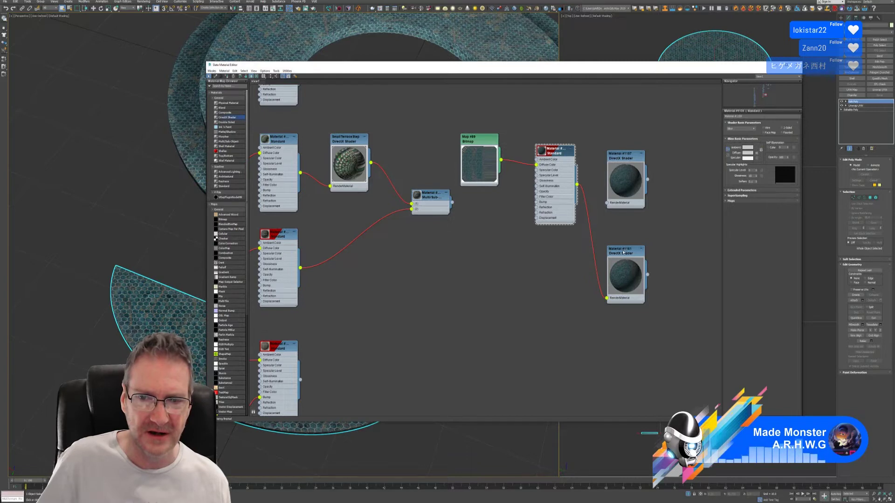
{"action": "left_click", "coordinate": [623, 253]}
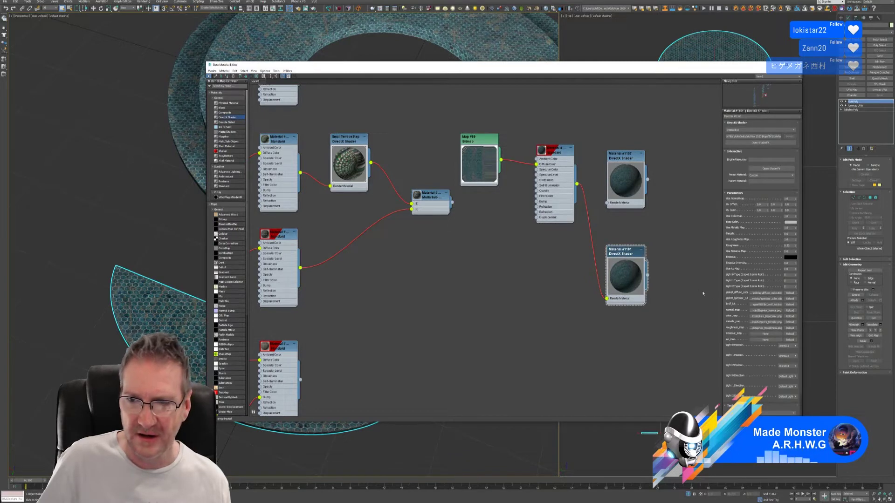
{"action": "right_click", "coordinate": [634, 256]}
{"action": "left_click", "coordinate": [650, 263]}
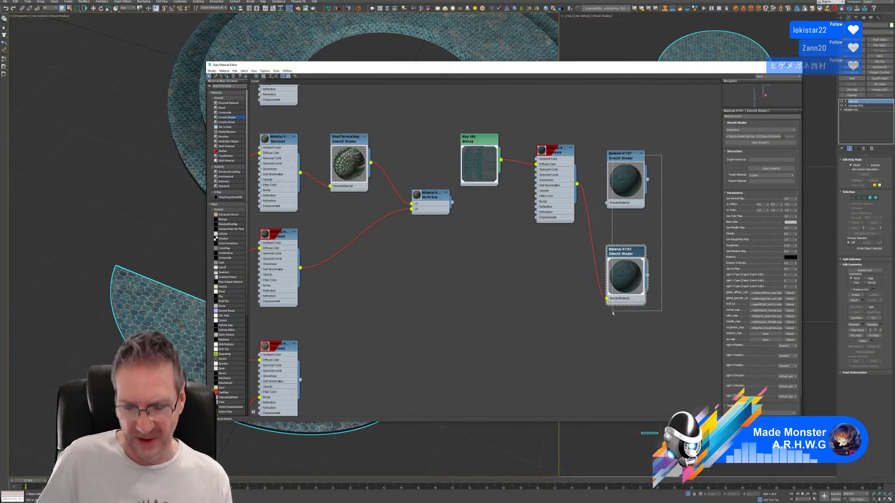
- Delete both DirectX Shader nodes beside the half-disc's Standard material and assign the Standard material to the half-disc
{"action": "key", "text": "Delete"}
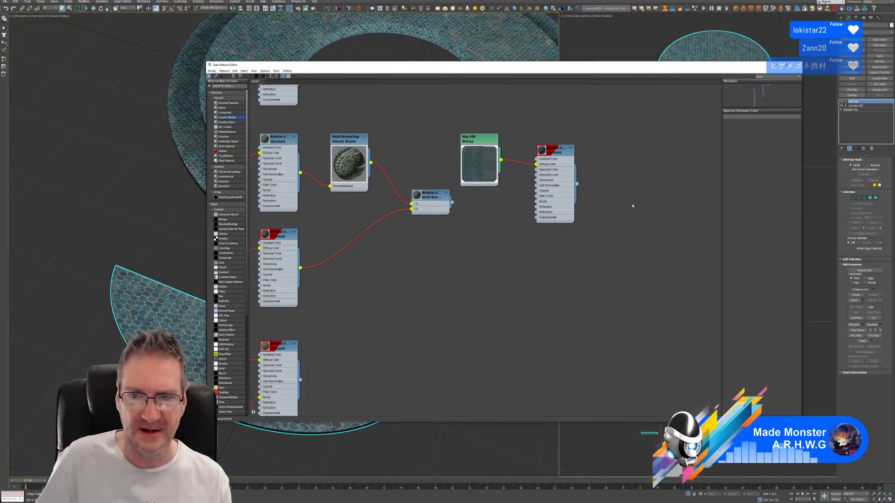
{"action": "double_click", "coordinate": [540, 149]}
{"action": "right_click", "coordinate": [553, 154]}
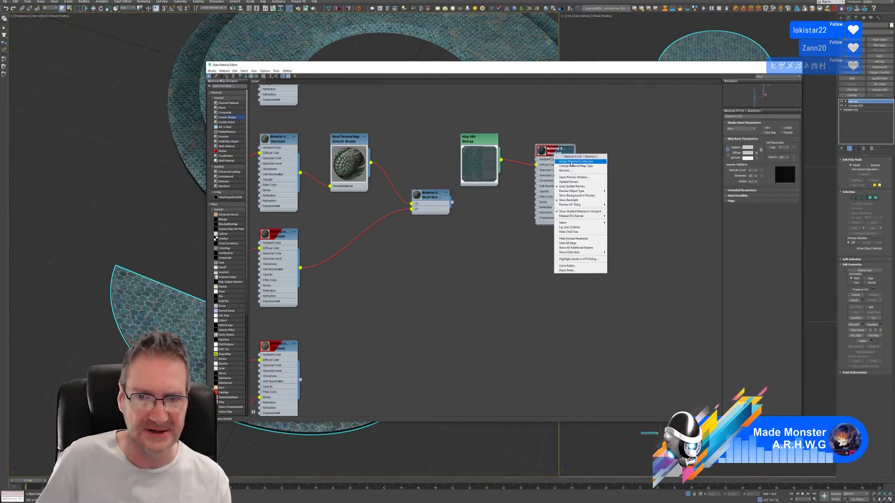
{"action": "left_click", "coordinate": [572, 162]}
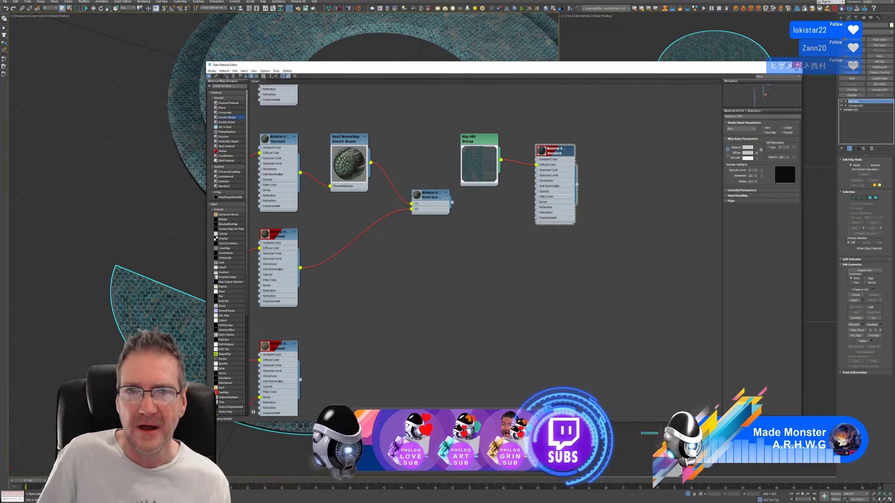
- Close the material editor, exit isolation to bring back the whole pavilion, and clear the selection
{"action": "left_click", "coordinate": [797, 66]}
{"action": "scroll", "coordinate": [394, 324], "scroll_direction": "up", "scroll_amount": 1}
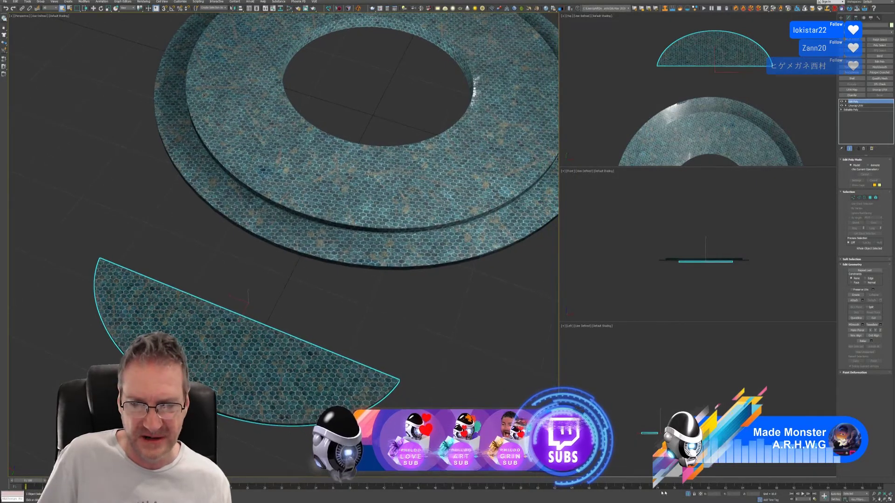
{"action": "left_click", "coordinate": [687, 494]}
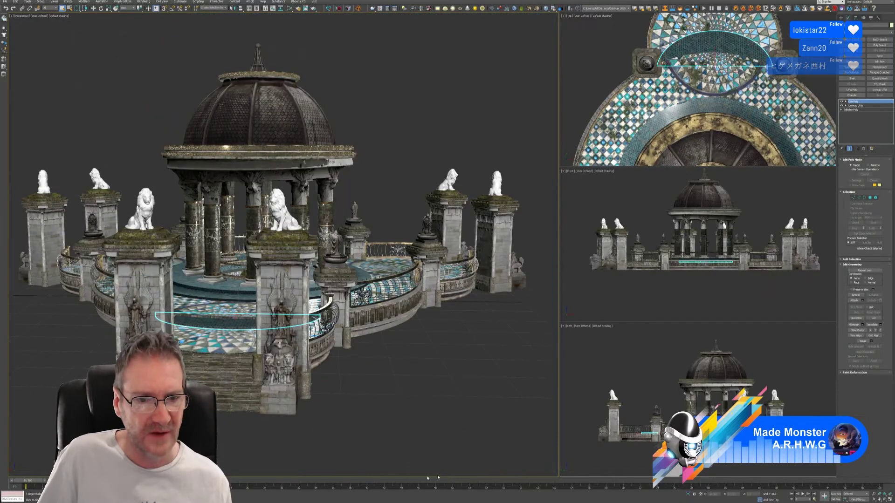
{"action": "left_click", "coordinate": [391, 365]}
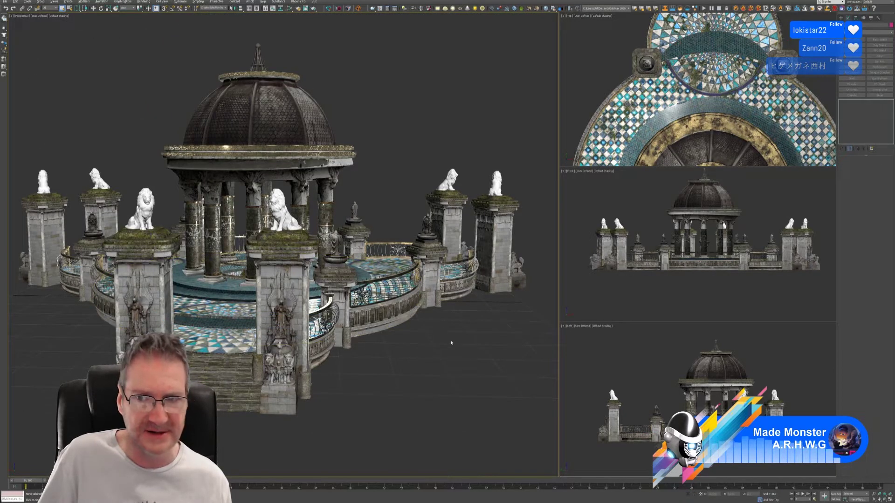
{"action": "scroll", "coordinate": [714, 98], "scroll_direction": "down", "scroll_amount": 4}
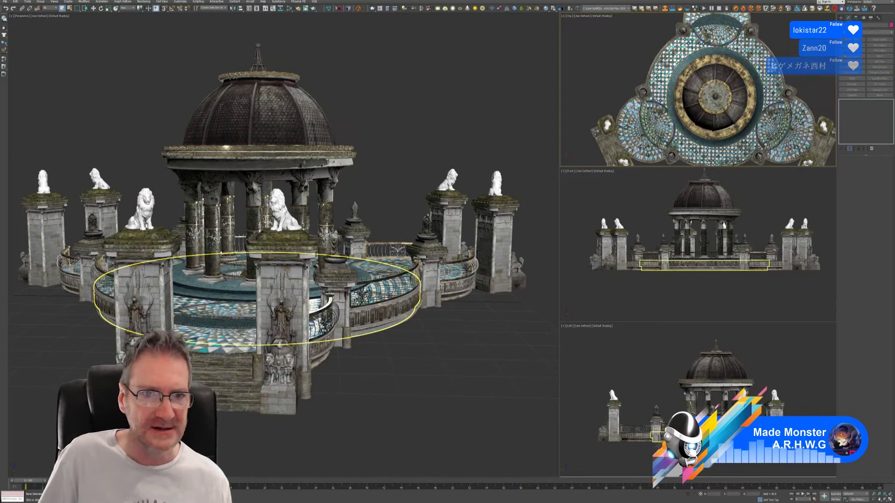
{"action": "left_click", "coordinate": [359, 163]}
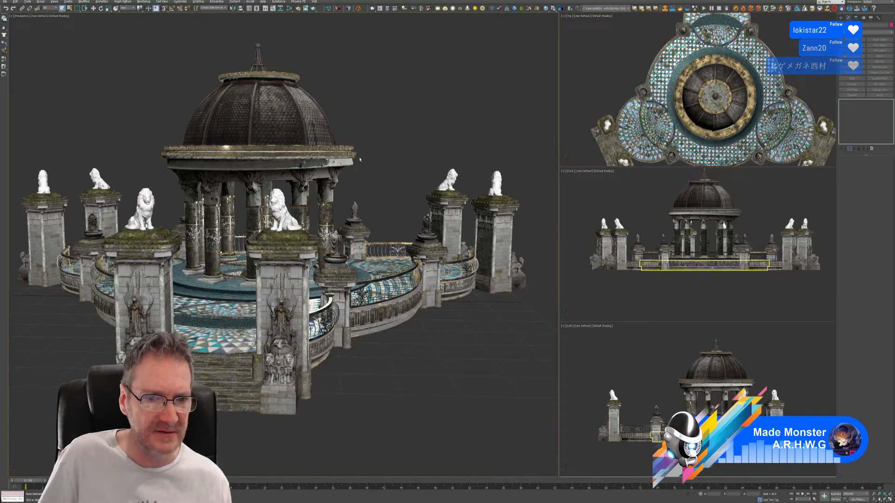
- Select the finial on top of the dome and inspect the whole pavilion from above and from the front
{"action": "left_click", "coordinate": [256, 60]}
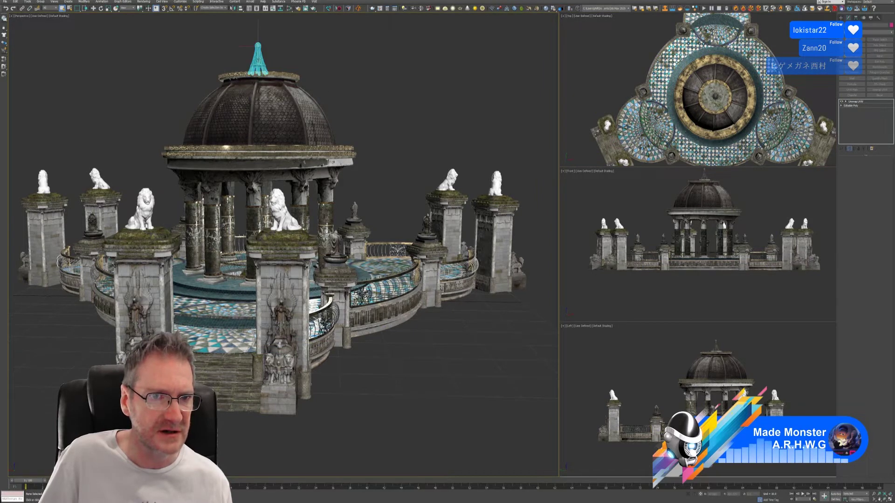
{"action": "middle_click_drag", "start_coordinate": [406, 131], "coordinate": [353, 159], "text": "alt"}
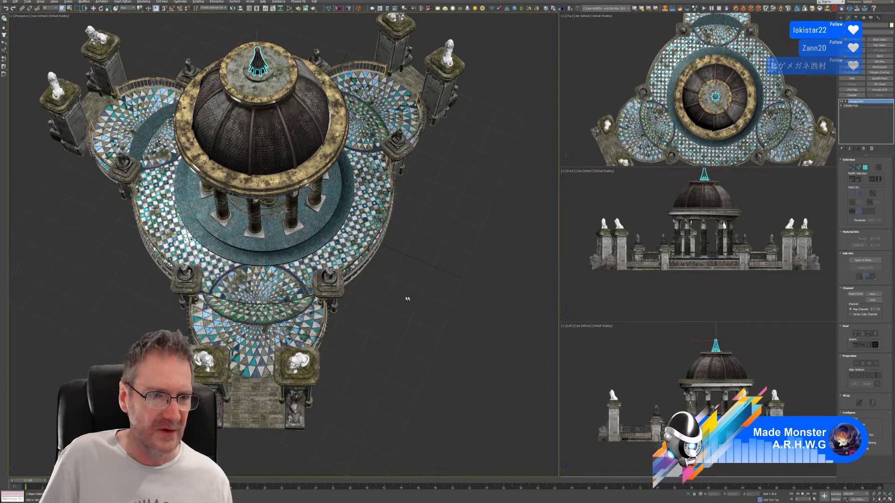
{"action": "middle_click_drag", "start_coordinate": [407, 299], "coordinate": [349, 291], "text": "alt"}
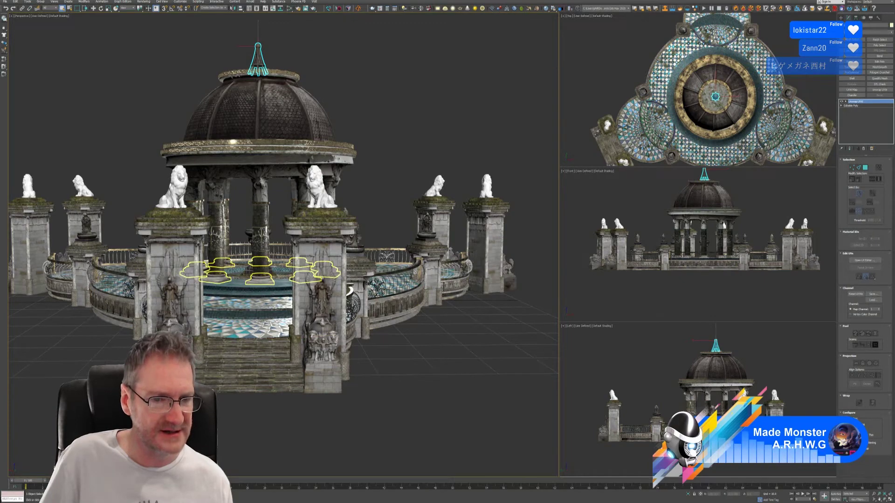
{"action": "middle_click_drag", "start_coordinate": [448, 130], "coordinate": [395, 132], "text": "alt"}
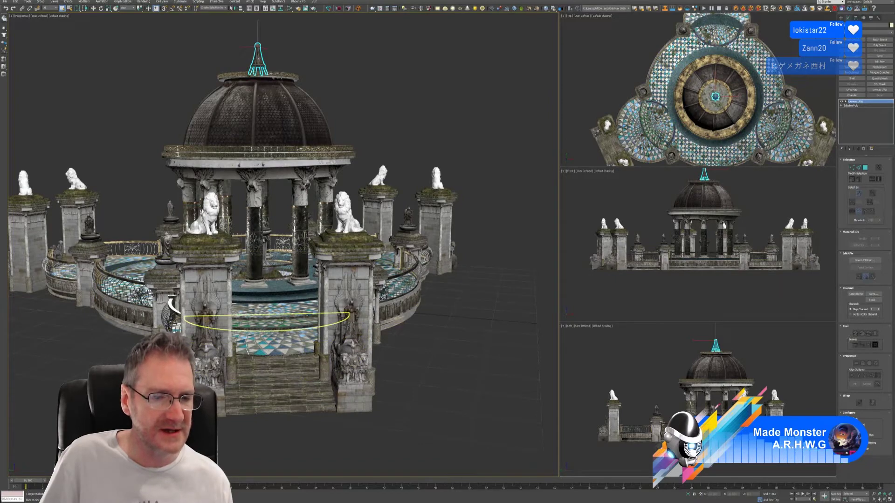
- Examine the half-disc steps and mosaic floors up close through the pillar entrances, and the tiled terrace around the columns
{"action": "scroll", "coordinate": [282, 339], "scroll_direction": "up", "scroll_amount": 5}
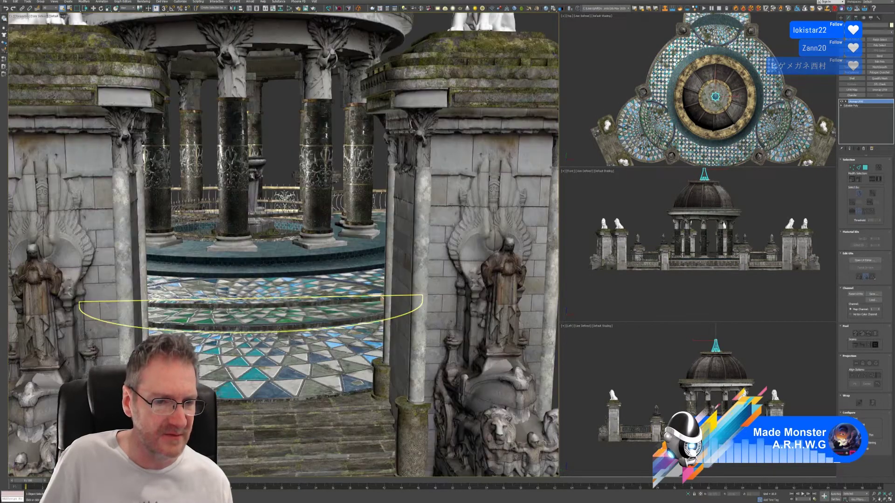
{"action": "scroll", "coordinate": [264, 325], "scroll_direction": "up", "scroll_amount": 3}
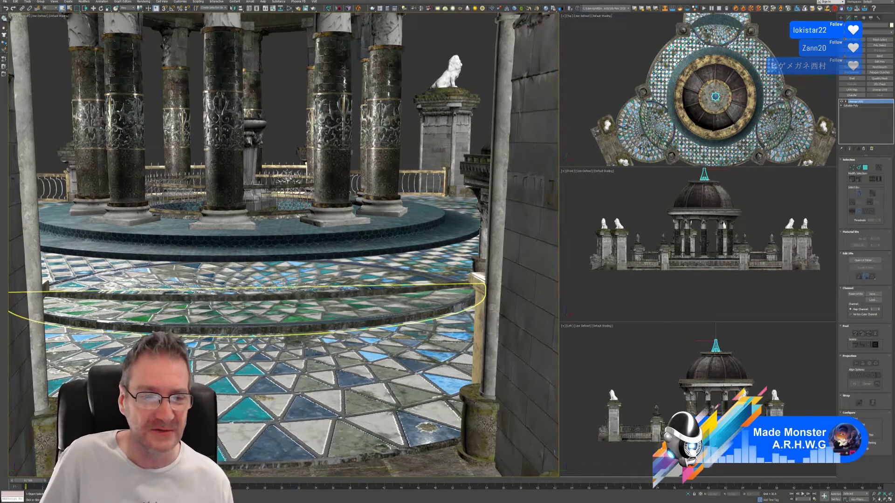
{"action": "scroll", "coordinate": [251, 308], "scroll_direction": "down", "scroll_amount": 4}
{"action": "scroll", "coordinate": [252, 308], "scroll_direction": "down", "scroll_amount": 6}
{"action": "middle_click_drag", "start_coordinate": [252, 308], "coordinate": [173, 297], "text": "alt"}
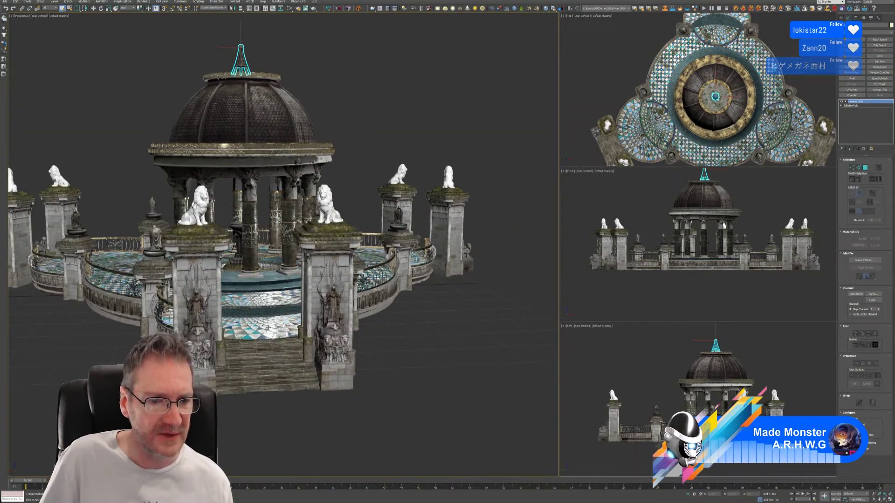
{"action": "scroll", "coordinate": [265, 319], "scroll_direction": "up", "scroll_amount": 5}
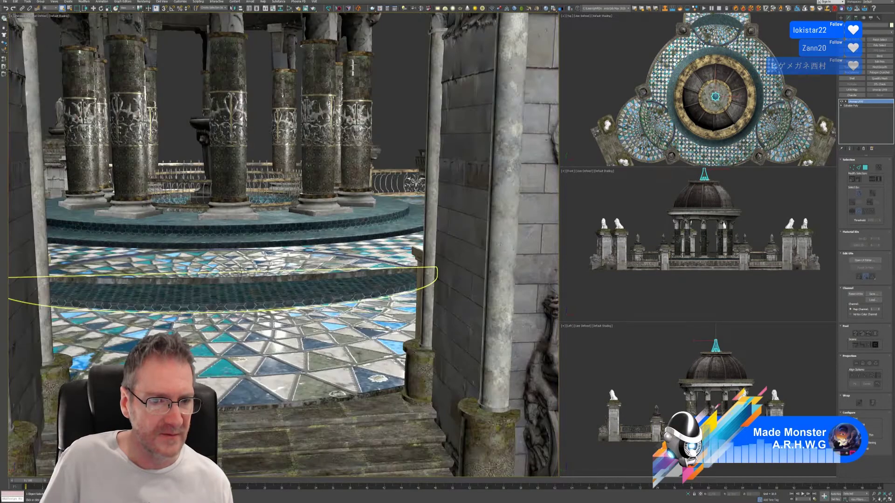
{"action": "scroll", "coordinate": [239, 266], "scroll_direction": "up", "scroll_amount": 4}
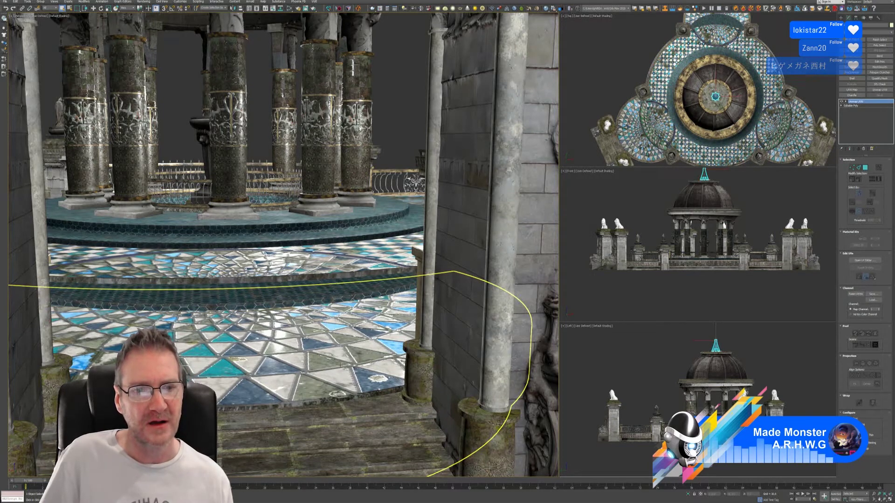
{"action": "scroll", "coordinate": [280, 303], "scroll_direction": "down", "scroll_amount": 3}
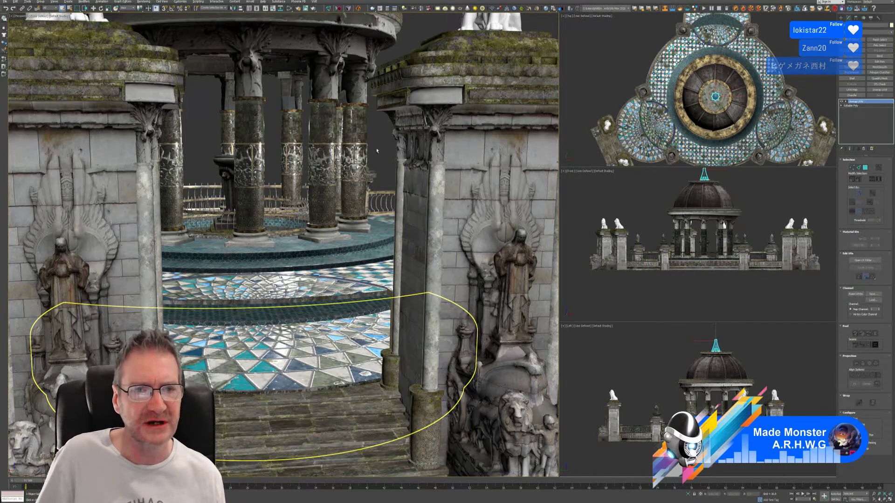
{"action": "middle_click_drag", "start_coordinate": [375, 161], "coordinate": [360, 150], "text": "alt"}
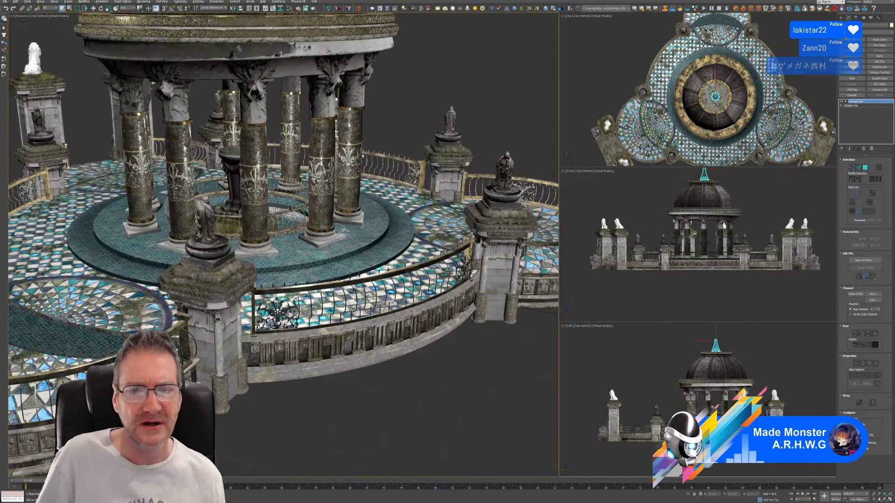
{"action": "left_click", "coordinate": [360, 150]}
{"action": "left_click", "coordinate": [477, 78]}
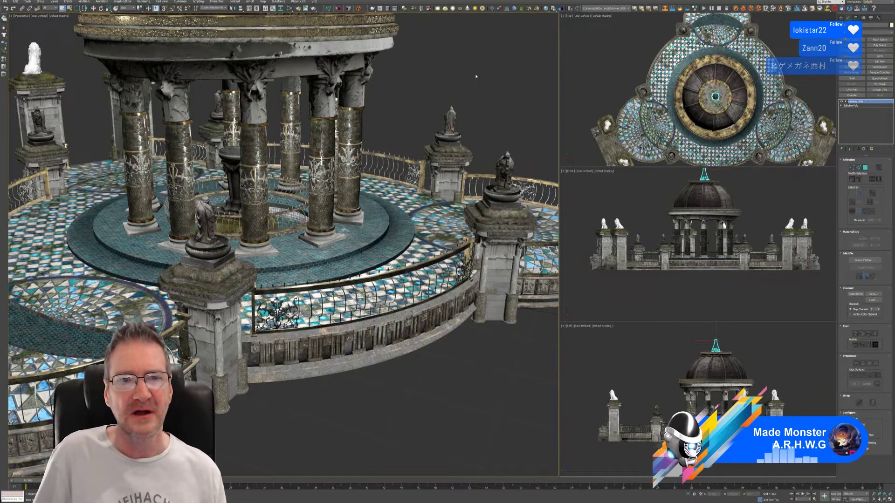
{"action": "key", "text": "shift+z"}
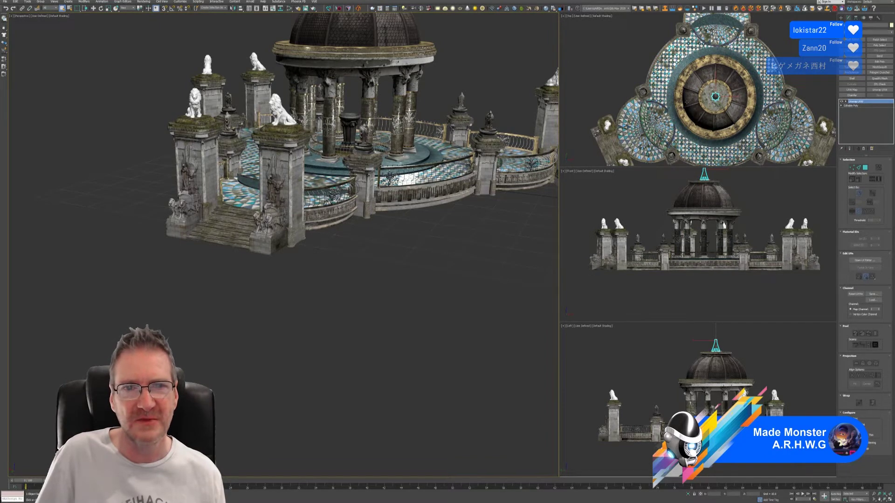
- Switch to the web browser and search Google for "quad remesher"
{"action": "middle_click_drag", "start_coordinate": [466, 55], "coordinate": [430, 114]}
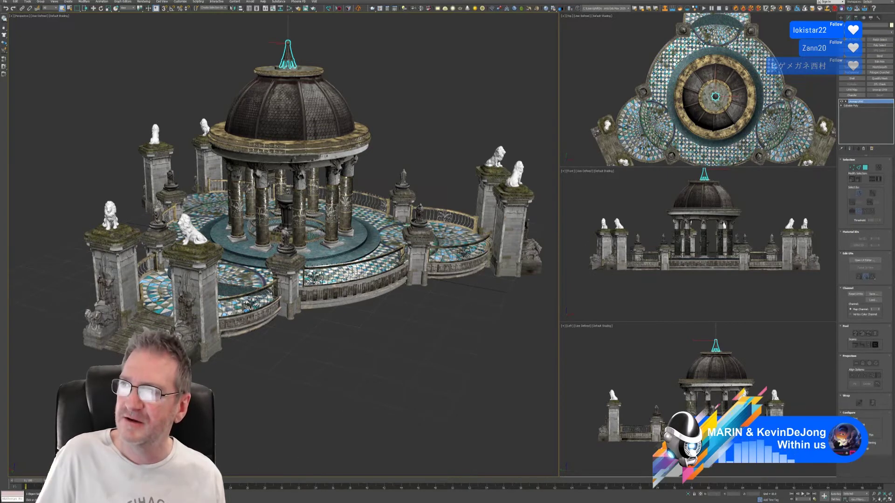
{"action": "key", "text": "alt+Tab"}
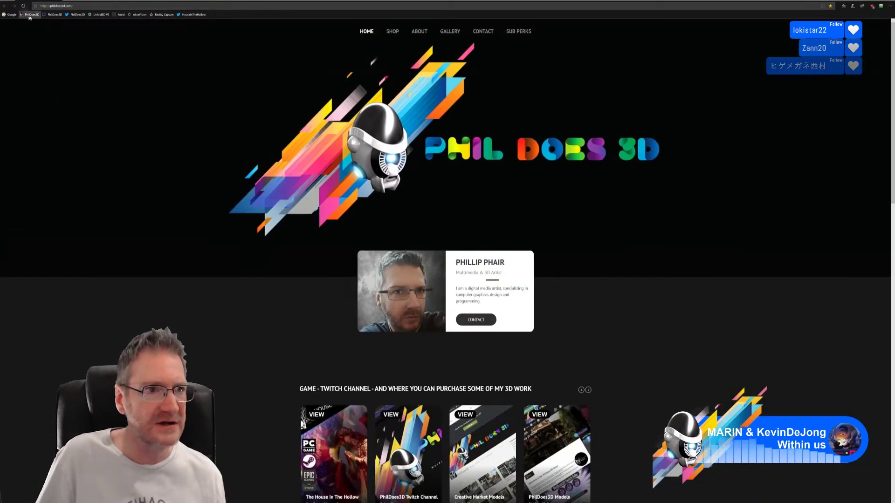
{"action": "left_click", "coordinate": [10, 14]}
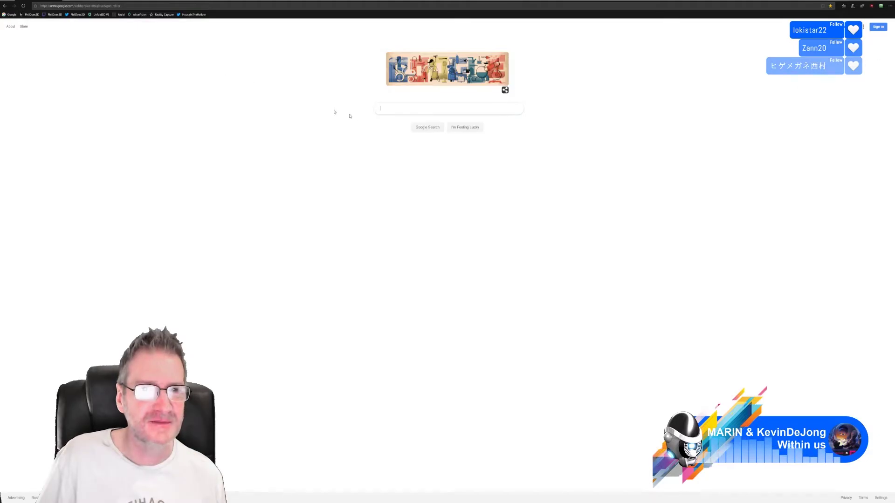
{"action": "type", "text": "qua"}
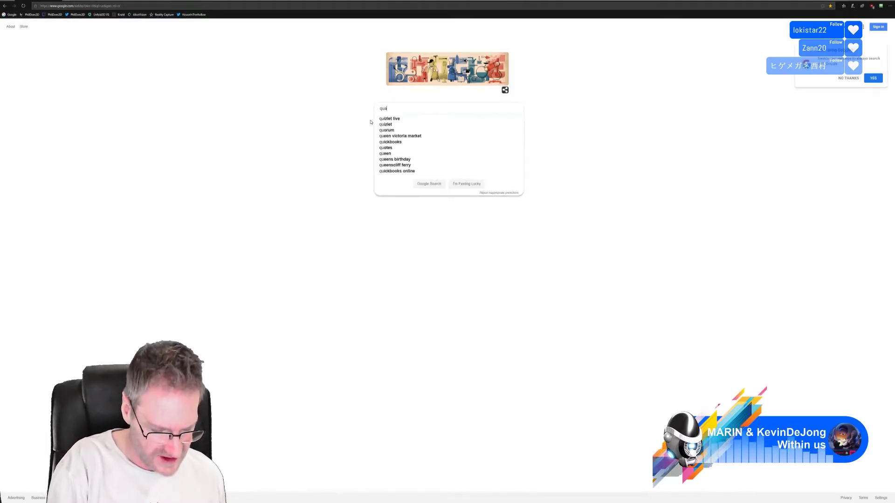
{"action": "type", "text": "d remesher"}
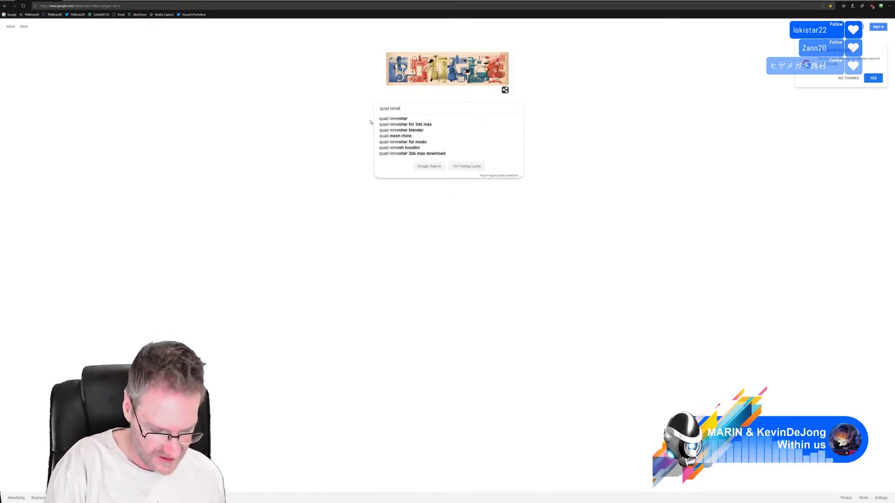
{"action": "key", "text": "Return"}
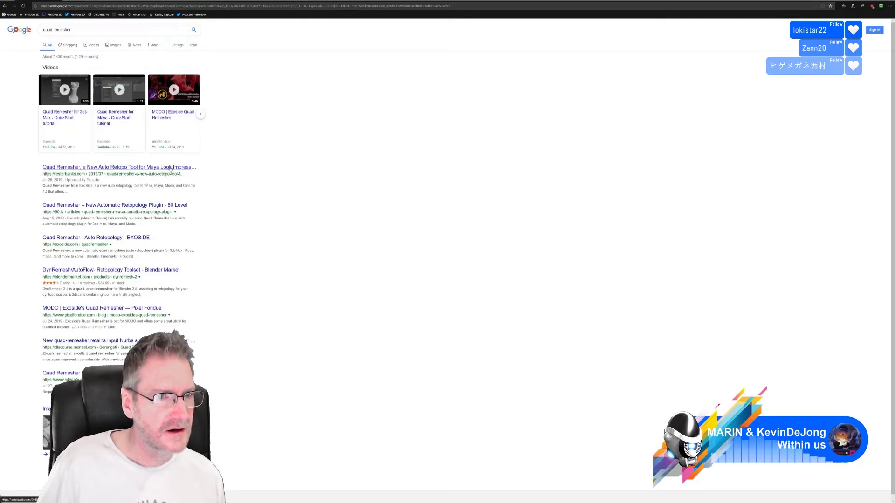
- Open the article on Quad Remesher as a new auto retopo tool for Maya and read its plugin pricing paragraph
{"action": "left_click", "coordinate": [187, 167]}
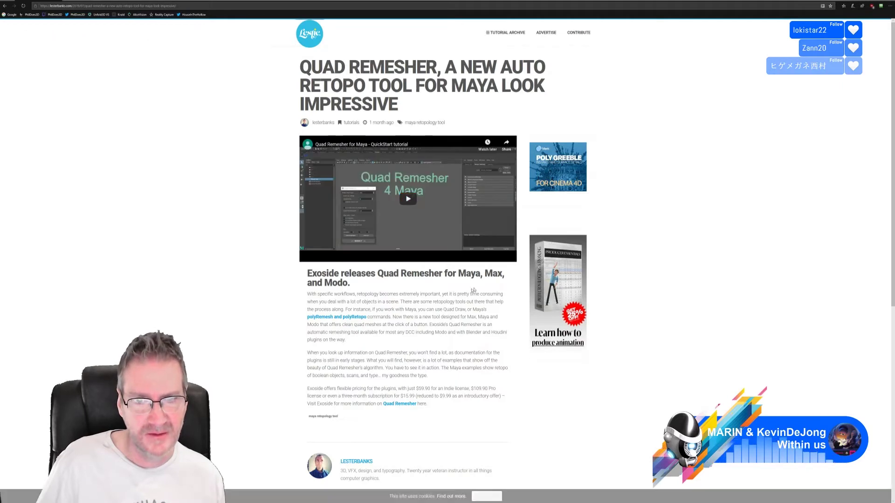
{"action": "scroll", "coordinate": [274, 290], "scroll_direction": "down", "scroll_amount": 2}
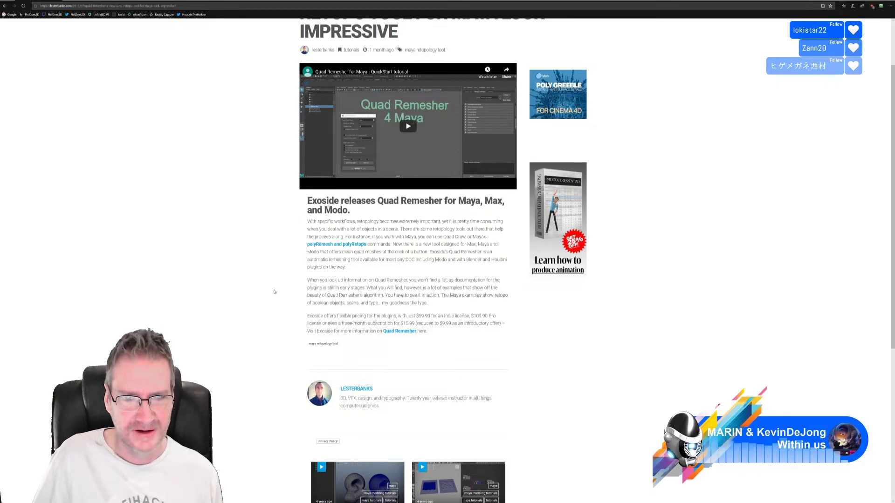
{"action": "scroll", "coordinate": [275, 292], "scroll_direction": "down", "scroll_amount": 2}
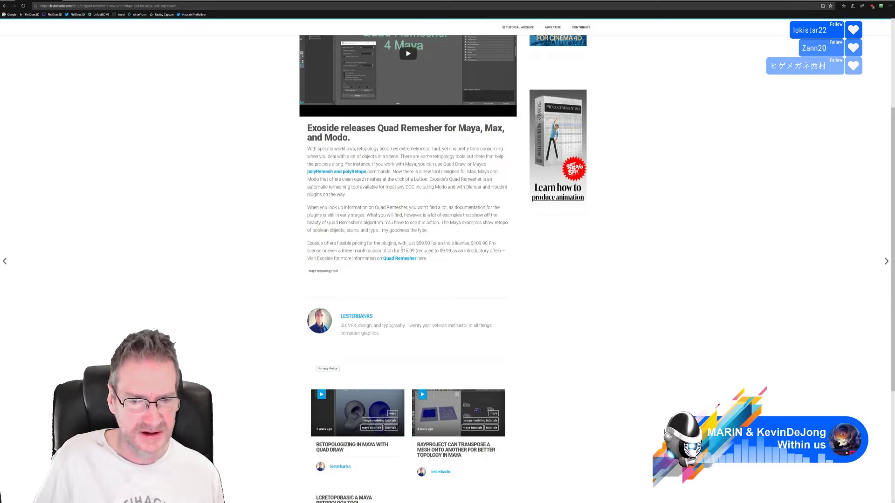
{"action": "left_click_drag", "start_coordinate": [419, 244], "coordinate": [427, 247]}
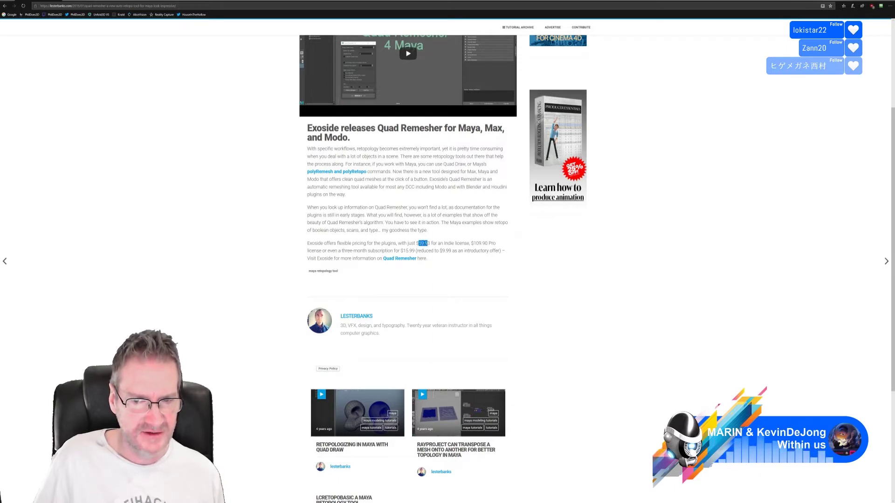
{"action": "left_click_drag", "start_coordinate": [473, 244], "coordinate": [485, 247]}
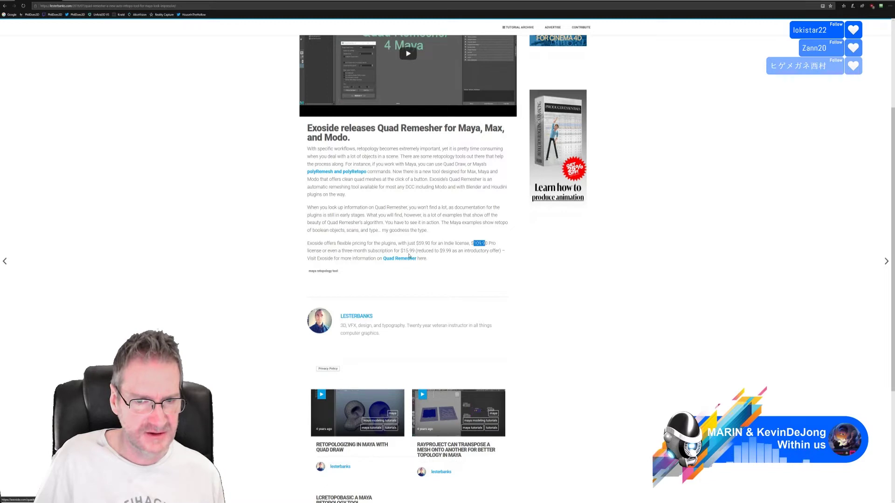
{"action": "left_click_drag", "start_coordinate": [403, 251], "coordinate": [450, 254]}
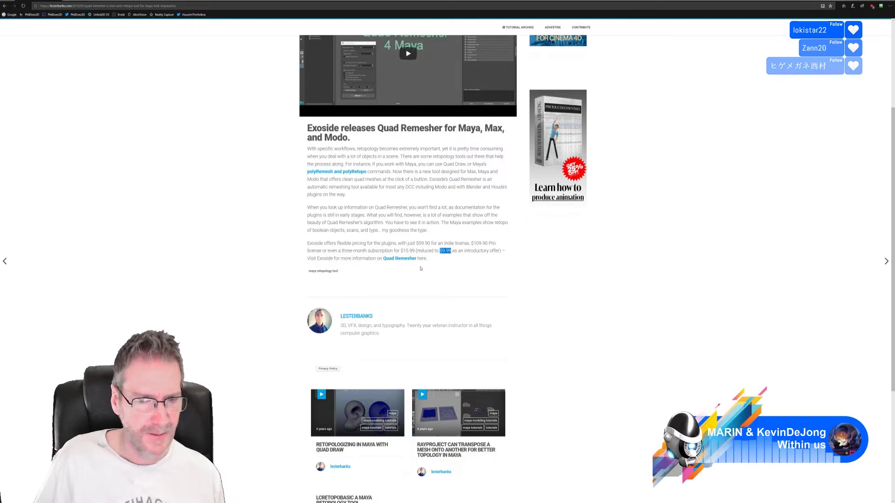
{"action": "scroll", "coordinate": [484, 233], "scroll_direction": "up", "scroll_amount": 3}
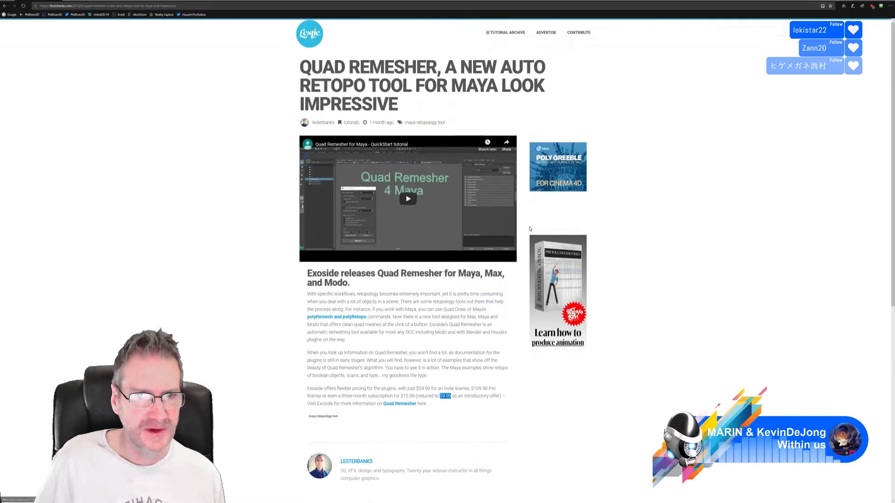
- Watch the article's Quad Remesher for Maya QuickStart video in full screen and return to 3ds Max
{"action": "left_click", "coordinate": [407, 200]}
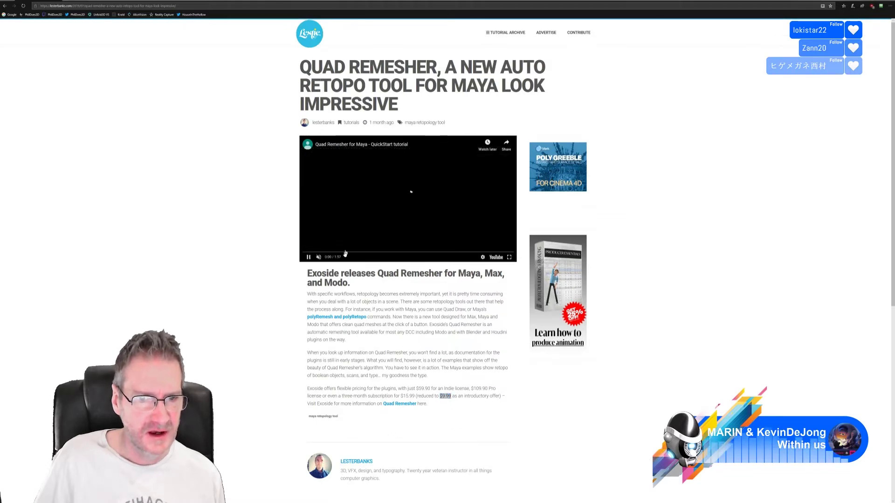
{"action": "left_click", "coordinate": [509, 257]}
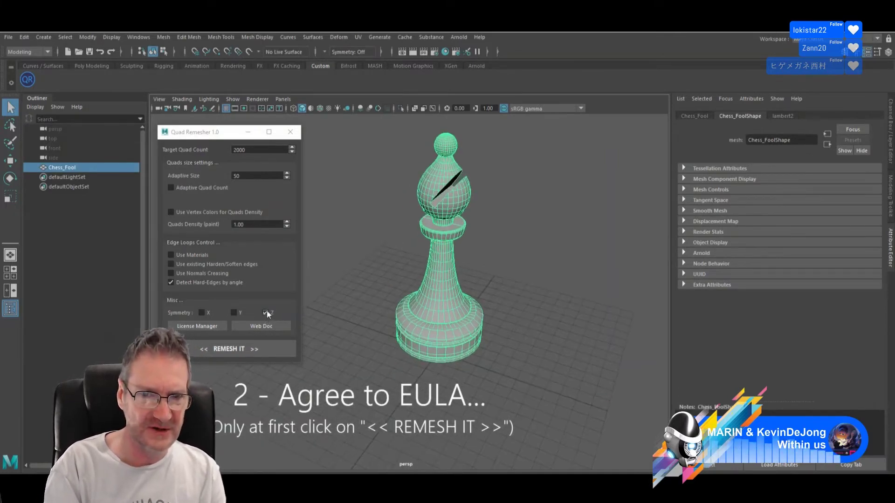
{"action": "left_click", "coordinate": [221, 348]}
{"action": "scroll", "coordinate": [424, 158], "scroll_direction": "down", "scroll_amount": 10}
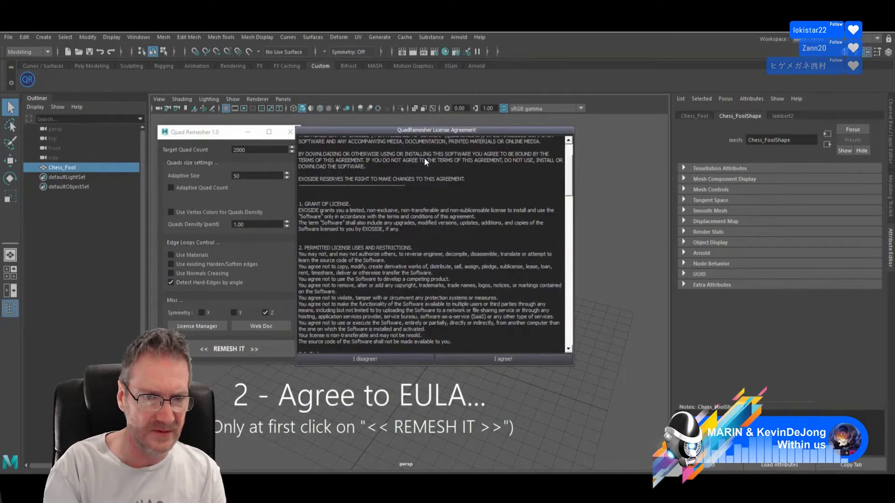
{"action": "scroll", "coordinate": [424, 158], "scroll_direction": "down", "scroll_amount": 15}
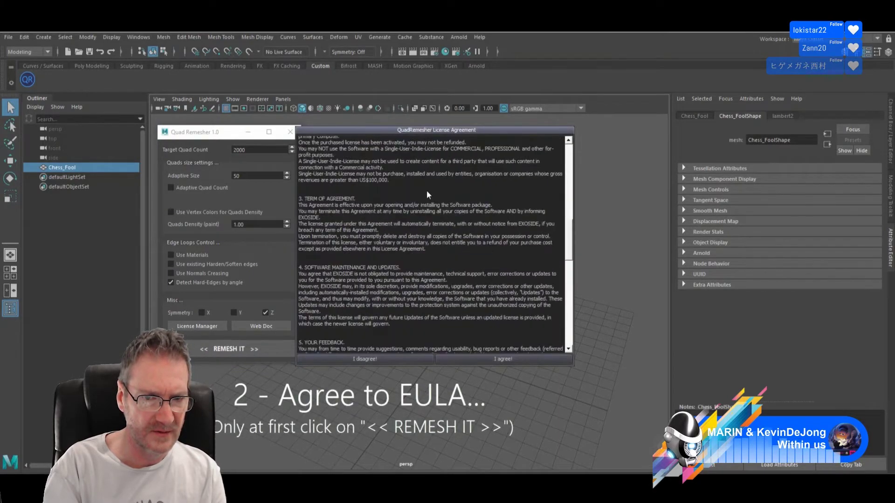
{"action": "scroll", "coordinate": [428, 197], "scroll_direction": "down", "scroll_amount": 8}
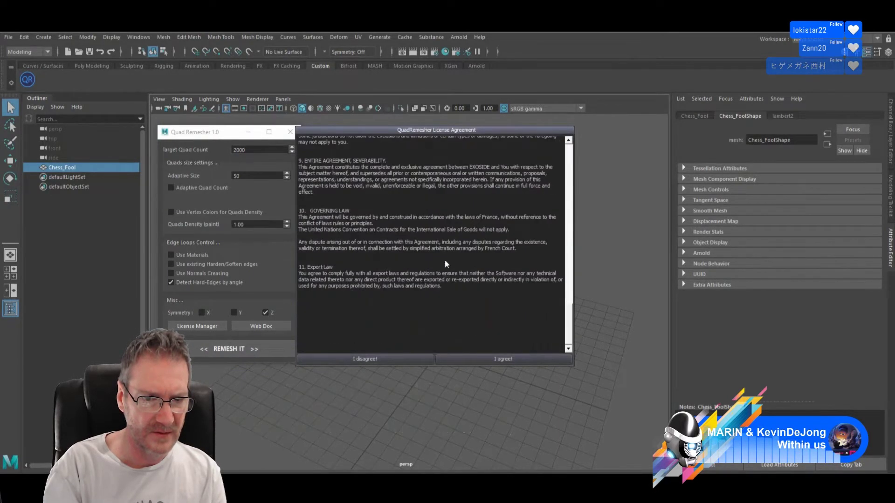
{"action": "left_click", "coordinate": [502, 360]}
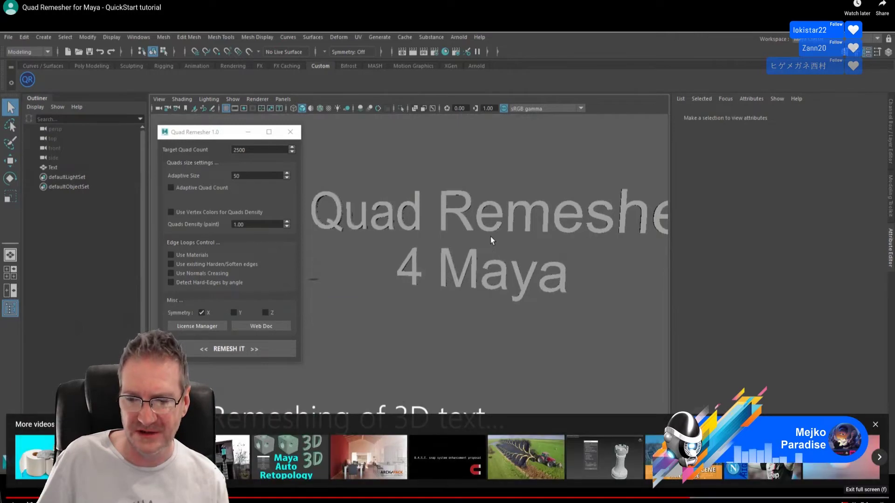
{"action": "key", "text": "Escape"}
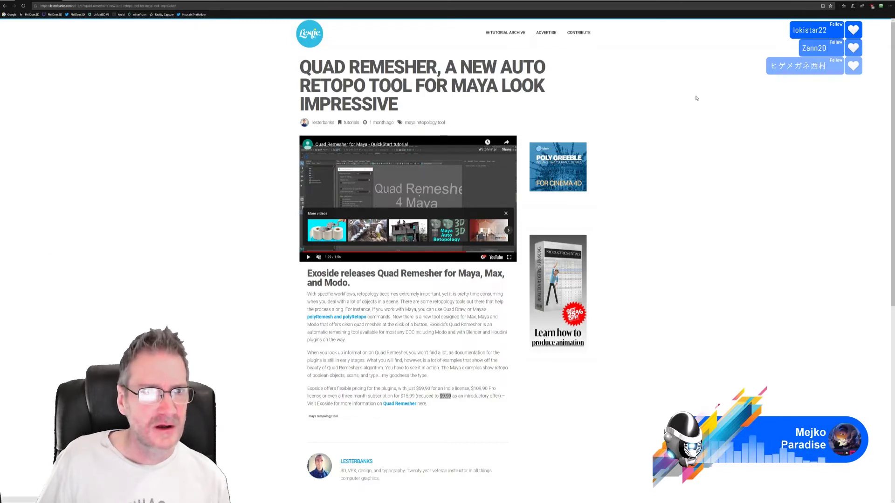
{"action": "left_click", "coordinate": [891, 2]}
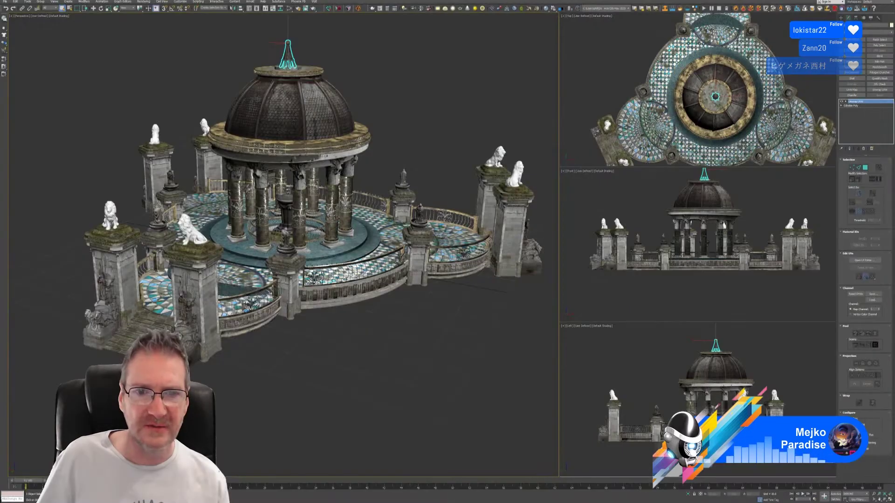
- Create a box on the ground in front of the pavilion and isolate it
{"action": "middle_click_drag", "start_coordinate": [370, 333], "coordinate": [358, 330]}
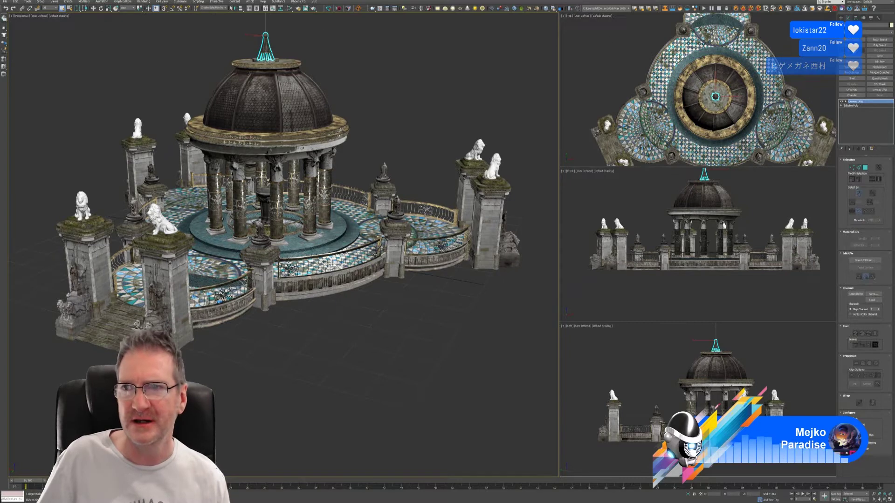
{"action": "left_click", "coordinate": [841, 17]}
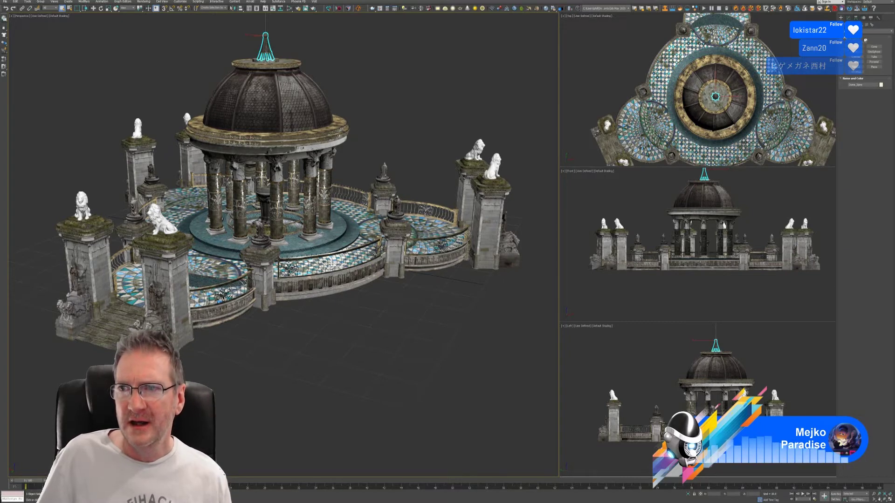
{"action": "left_click", "coordinate": [856, 47]}
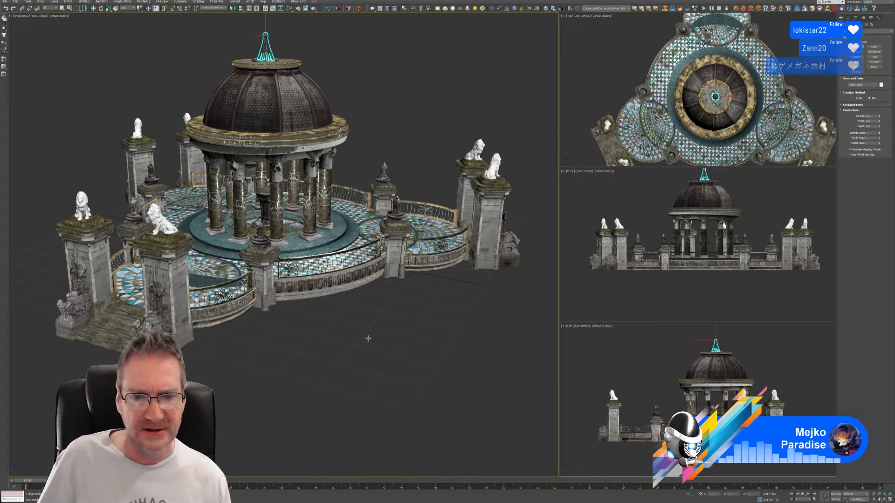
{"action": "left_click_drag", "start_coordinate": [372, 342], "coordinate": [431, 399]}
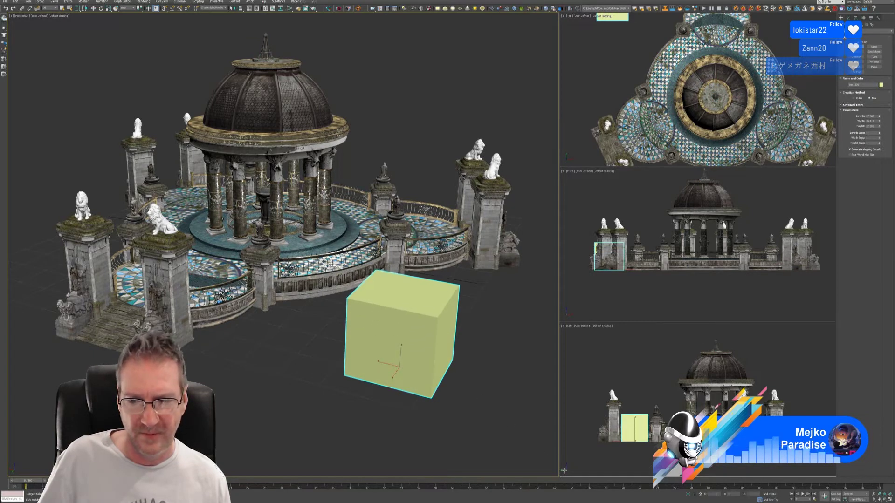
{"action": "left_click", "coordinate": [689, 494]}
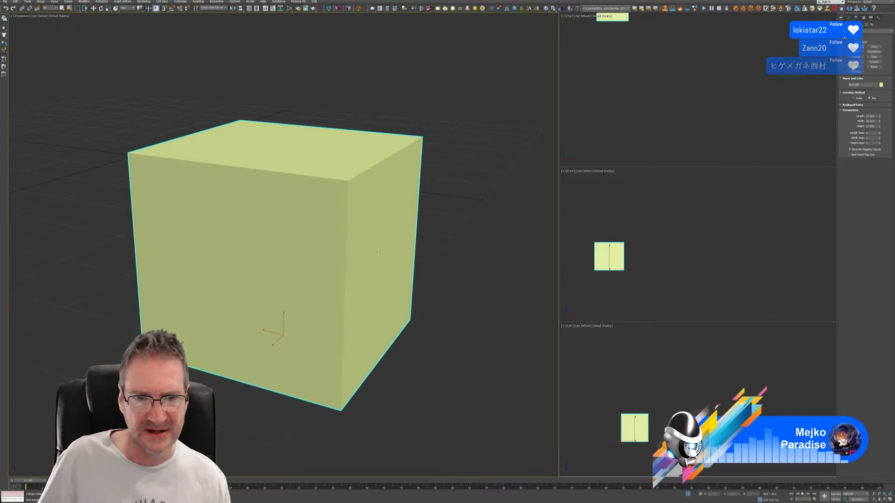
{"action": "middle_click_drag", "start_coordinate": [378, 252], "coordinate": [391, 253]}
- Show edged faces in the perspective view, apply Quadify Mesh to the box, and reduce the quad size for a very dense grid
{"action": "left_click", "coordinate": [56, 17]}
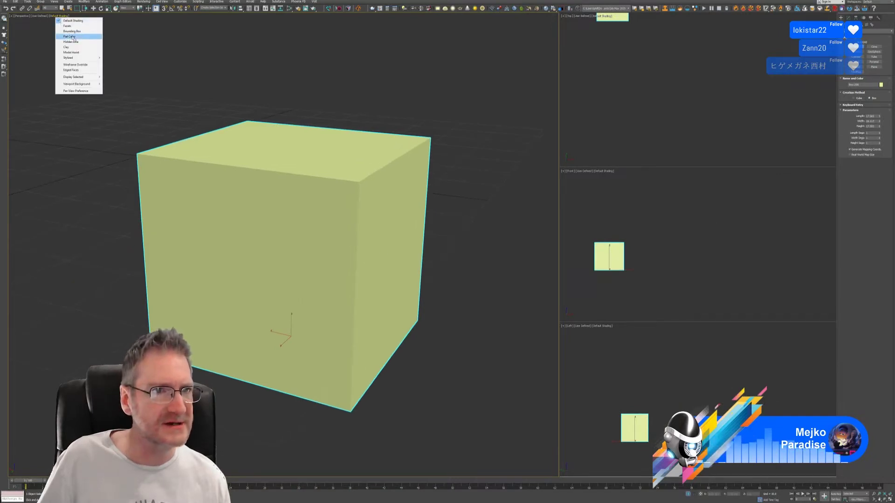
{"action": "left_click", "coordinate": [72, 70]}
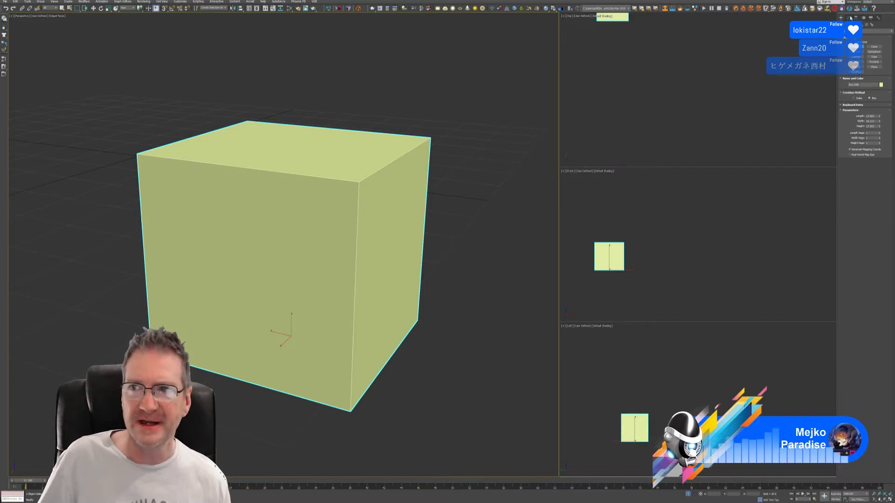
{"action": "left_click", "coordinate": [848, 17]}
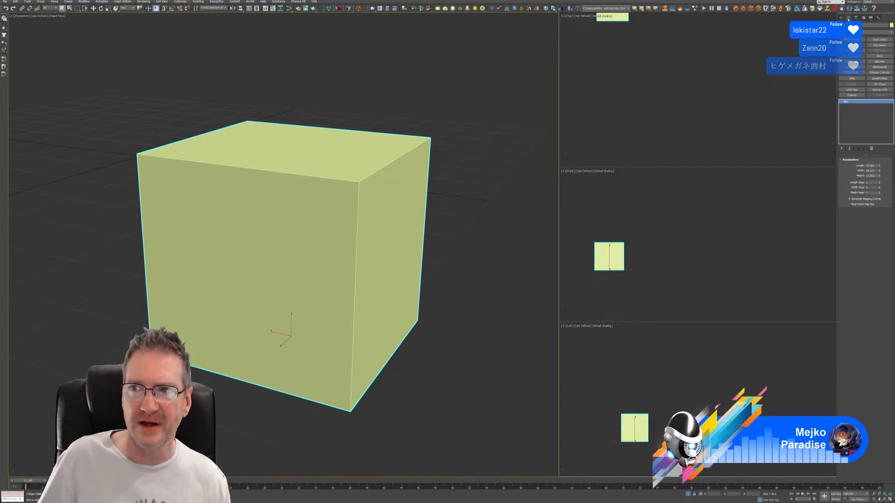
{"action": "left_click", "coordinate": [884, 79]}
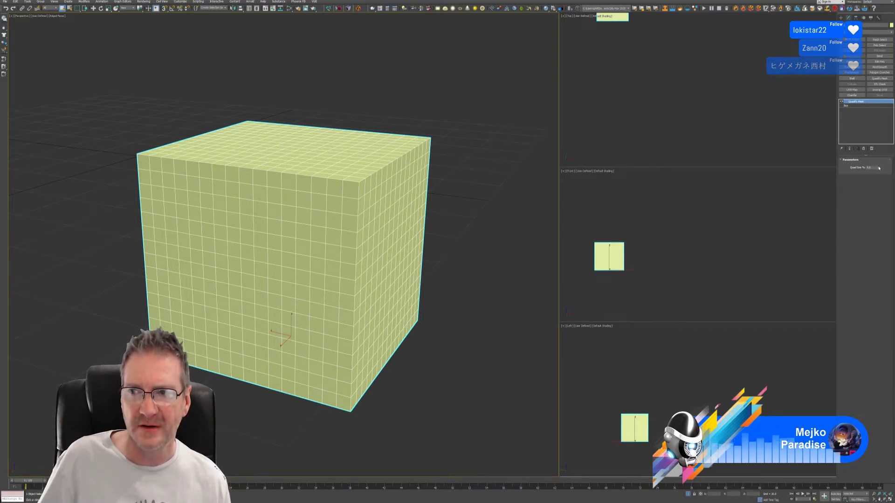
{"action": "left_click_drag", "start_coordinate": [878, 168], "coordinate": [873, 170]}
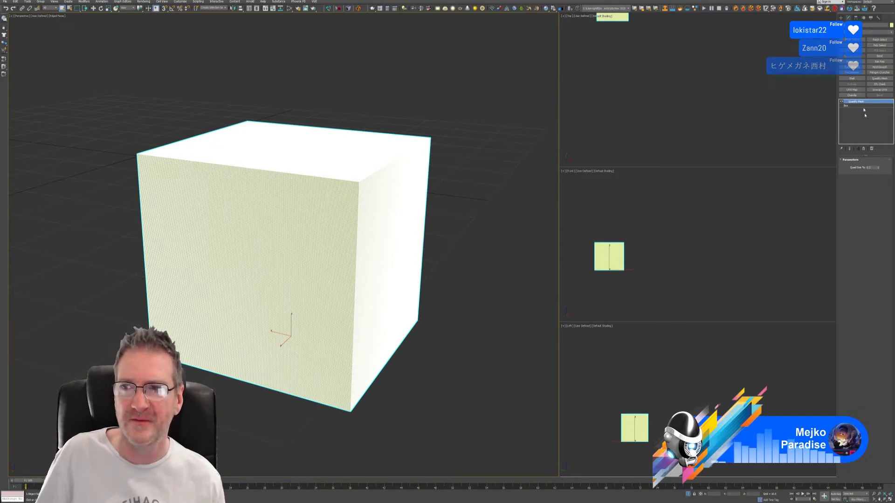
- Delete the test box, bring back the whole pavilion, and turn off edged faces in the perspective view
{"action": "left_click", "coordinate": [570, 194]}
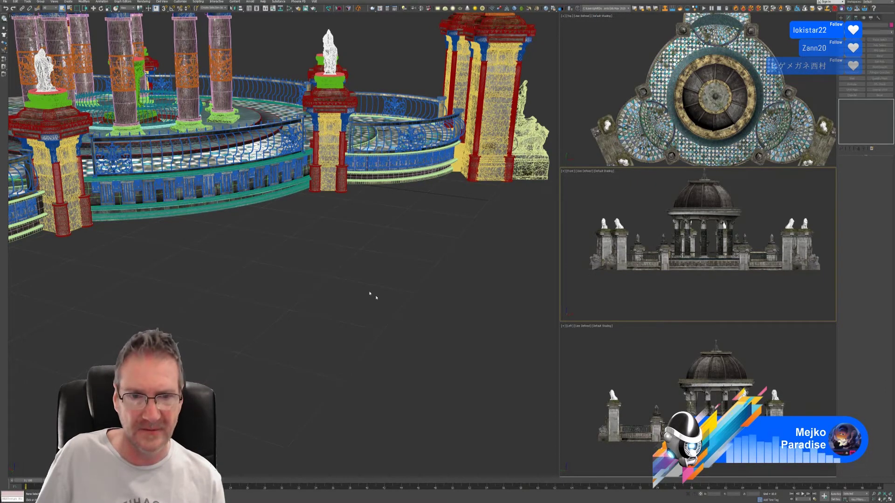
{"action": "middle_click_drag", "start_coordinate": [370, 294], "coordinate": [363, 182]}
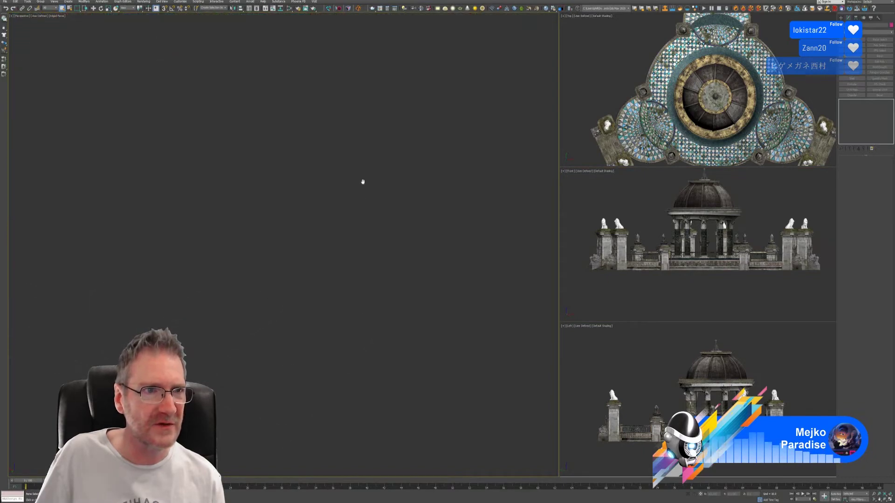
{"action": "left_click", "coordinate": [55, 16]}
{"action": "left_click", "coordinate": [65, 70]}
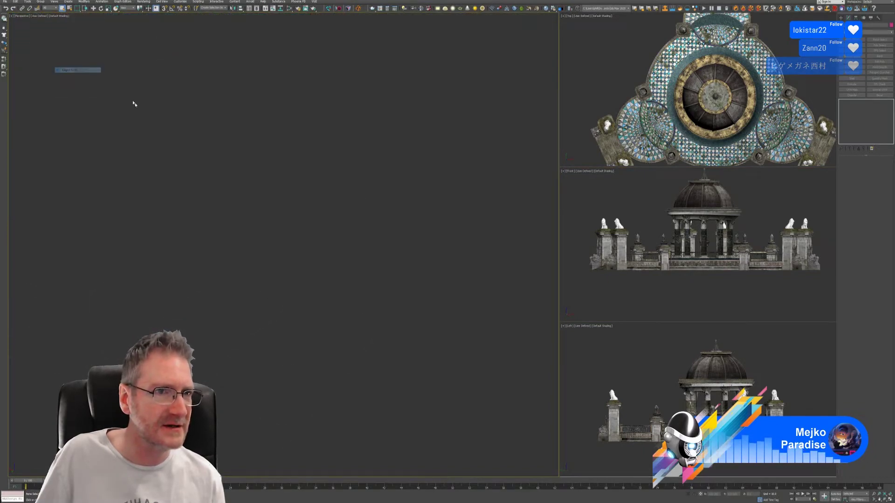
{"action": "middle_click_drag", "start_coordinate": [146, 131], "coordinate": [304, 355]}
{"action": "scroll", "coordinate": [275, 374], "scroll_direction": "down", "scroll_amount": 5}
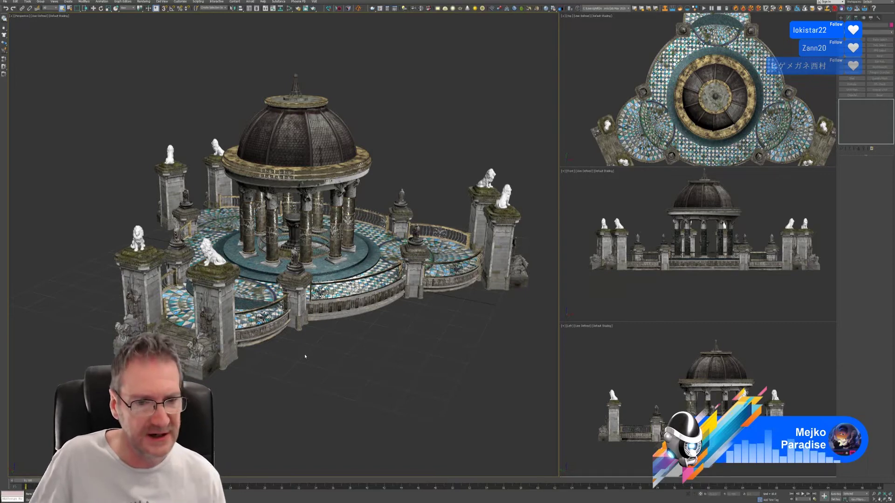
- Select the finial on top of the dome and examine the whole pavilion from all sides and from above
{"action": "left_click", "coordinate": [290, 84]}
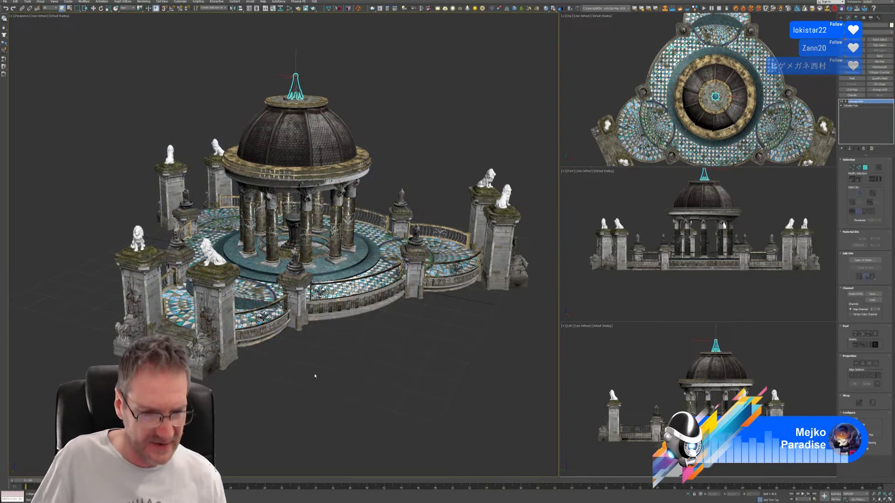
{"action": "middle_click_drag", "start_coordinate": [314, 373], "coordinate": [267, 391], "text": "alt"}
{"action": "middle_click_drag", "start_coordinate": [263, 391], "coordinate": [317, 386], "text": "alt"}
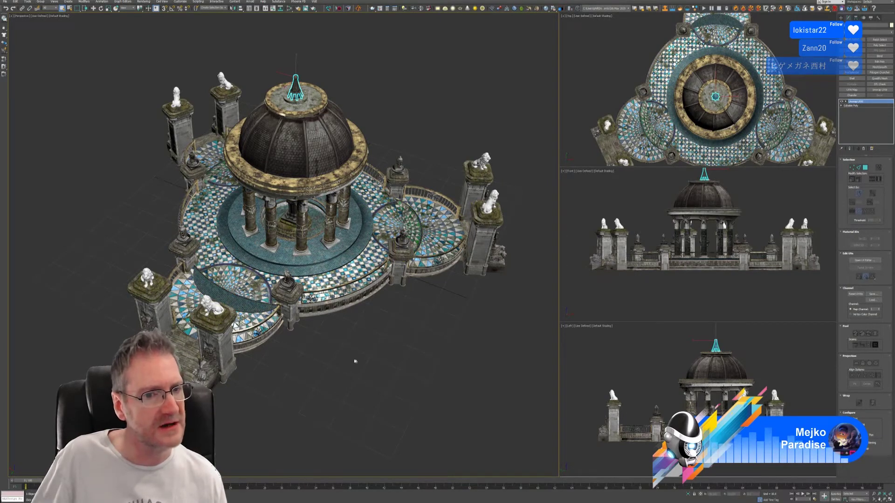
{"action": "middle_click_drag", "start_coordinate": [351, 357], "coordinate": [409, 353], "text": "alt"}
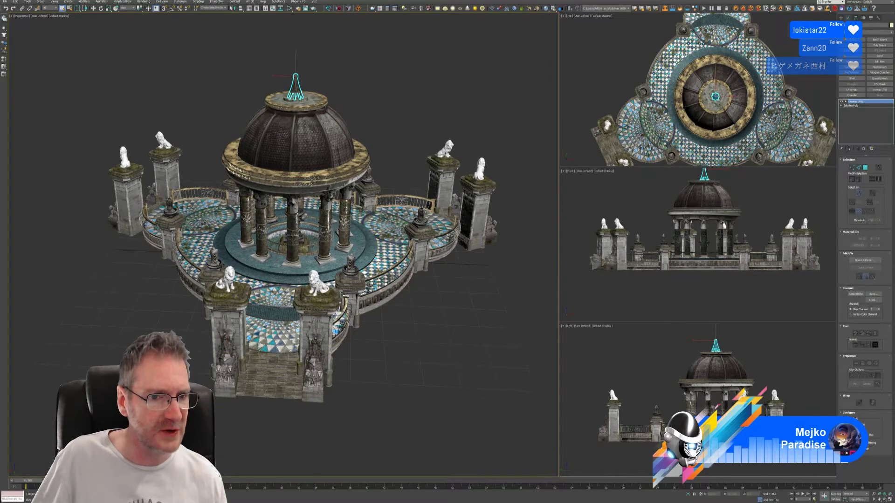
{"action": "middle_click_drag", "start_coordinate": [396, 357], "coordinate": [422, 355], "text": "alt"}
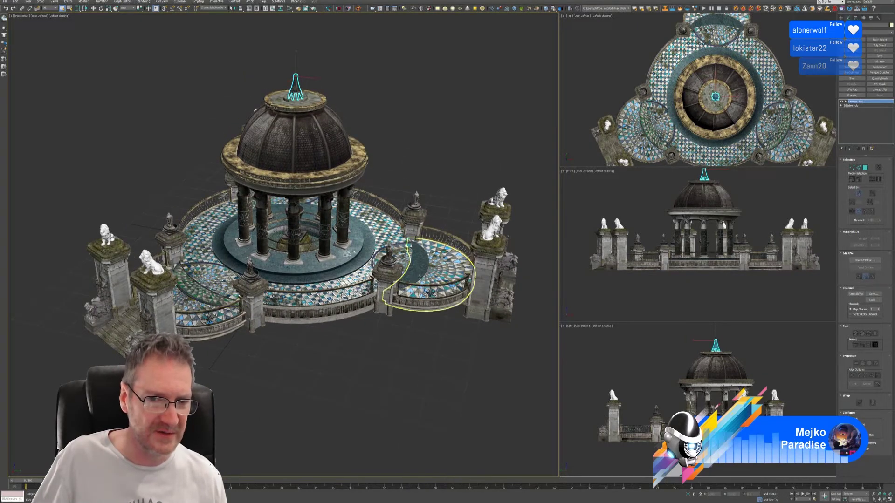
{"action": "left_click", "coordinate": [410, 264]}
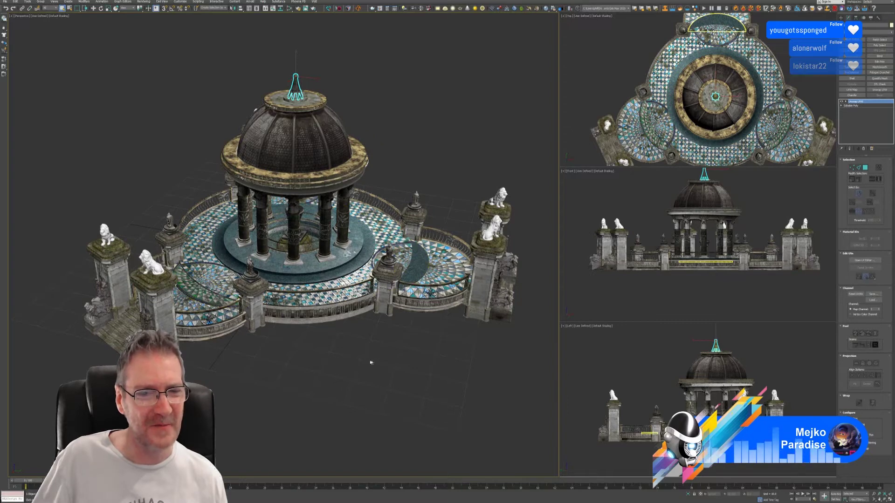
{"action": "middle_click_drag", "start_coordinate": [363, 358], "coordinate": [321, 349], "text": "alt"}
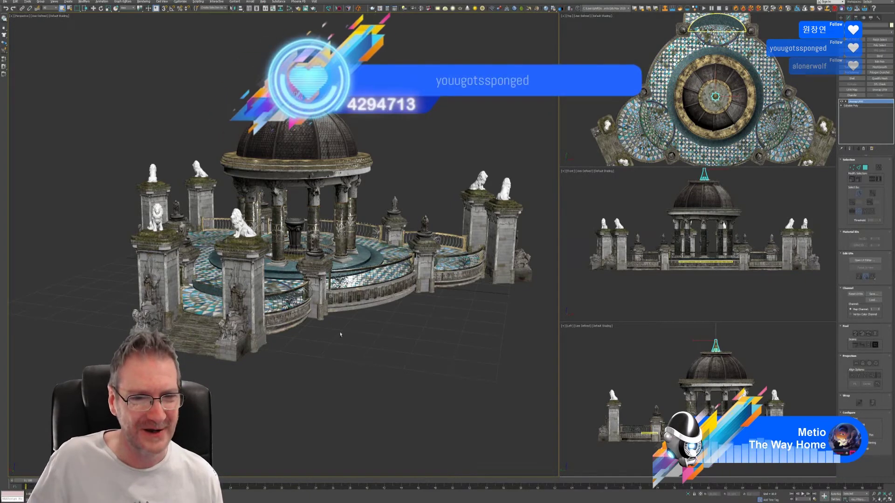
{"action": "mouse_move", "coordinate": [350, 370]}
{"action": "middle_mouse_down", "text": "alt"}
{"action": "mouse_move", "coordinate": [359, 344]}
{"action": "mouse_move", "coordinate": [364, 373]}
{"action": "middle_mouse_up", "text": "alt"}
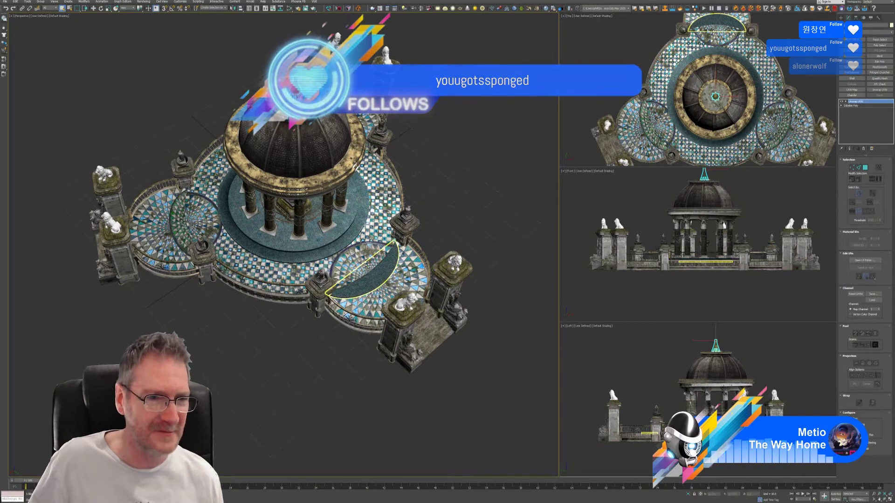
{"action": "mouse_move", "coordinate": [469, 236]}
{"action": "middle_mouse_down", "text": "alt"}
{"action": "mouse_move", "coordinate": [457, 233]}
{"action": "mouse_move", "coordinate": [469, 226]}
{"action": "middle_mouse_up", "text": "alt"}
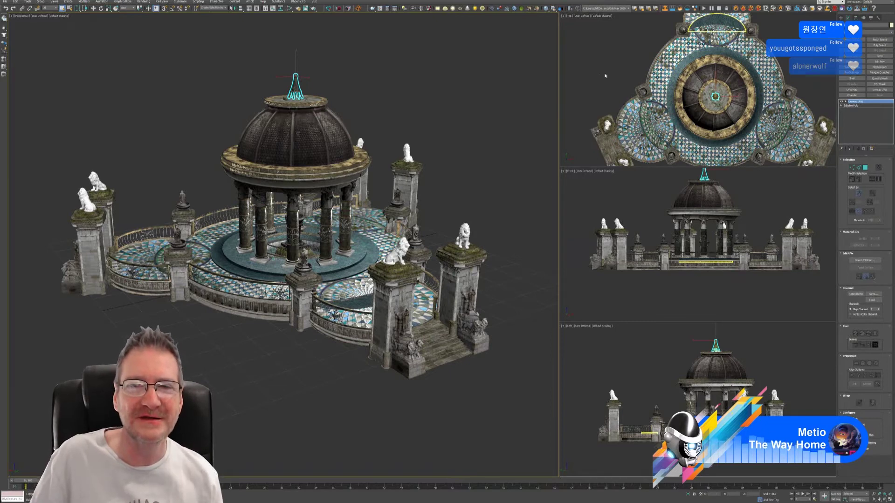
- Fit the pavilion's entire plan, including all three entrances, inside the top view
{"action": "scroll", "coordinate": [600, 68], "scroll_direction": "down", "scroll_amount": 2}
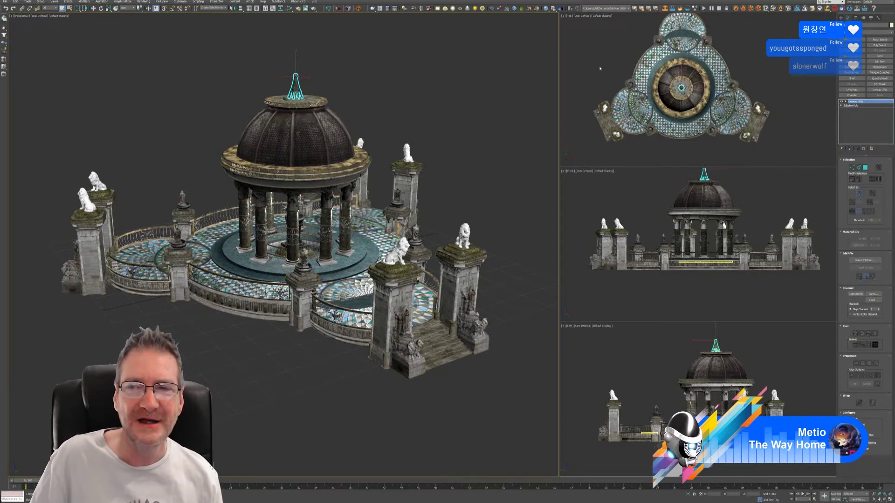
{"action": "scroll", "coordinate": [600, 68], "scroll_direction": "down", "scroll_amount": 2}
{"action": "middle_click_drag", "start_coordinate": [600, 69], "coordinate": [639, 71]}
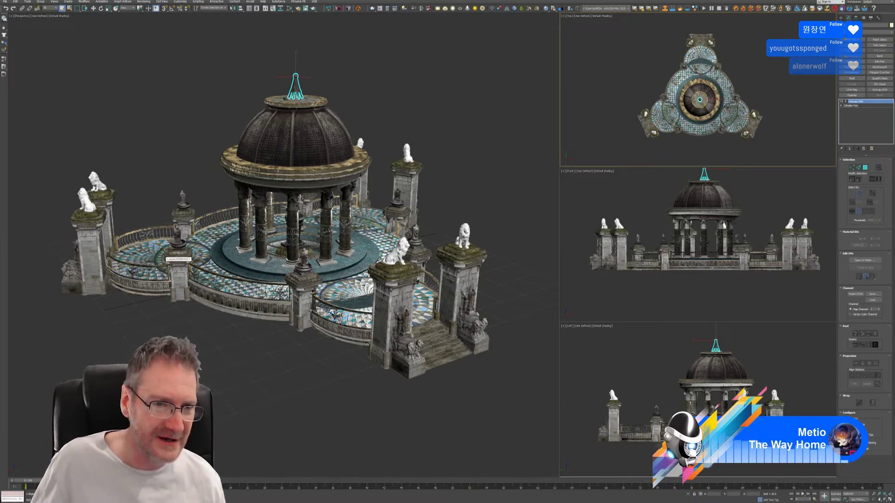
- Examine the pavilion in the perspective view from high and low angles, checking the tiled floor, entrance stairs, pillars and dome
{"action": "left_click", "coordinate": [368, 301]}
{"action": "middle_click_drag", "start_coordinate": [191, 347], "coordinate": [192, 348], "text": "alt"}
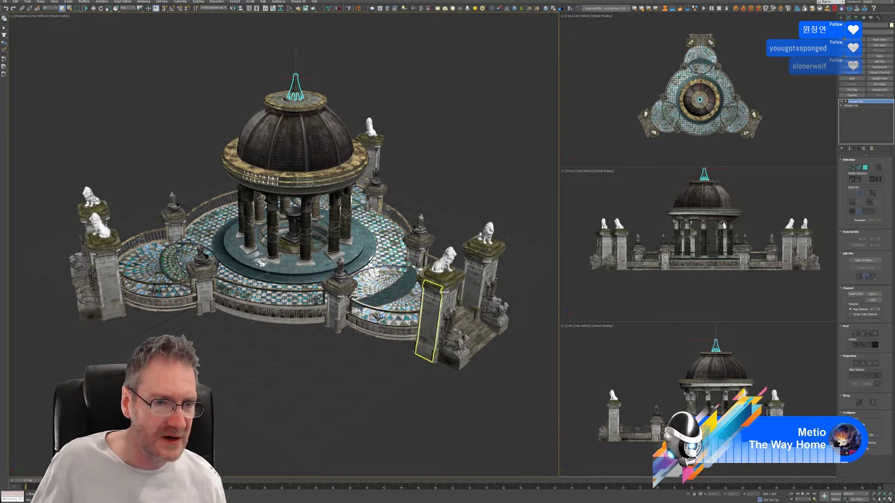
{"action": "middle_click_drag", "start_coordinate": [242, 343], "coordinate": [182, 343], "text": "alt"}
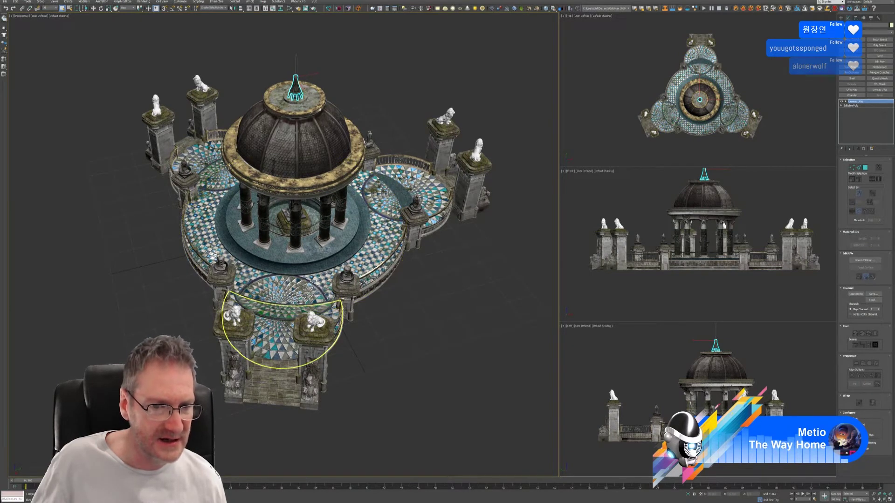
{"action": "middle_click_drag", "start_coordinate": [383, 365], "coordinate": [337, 366], "text": "alt"}
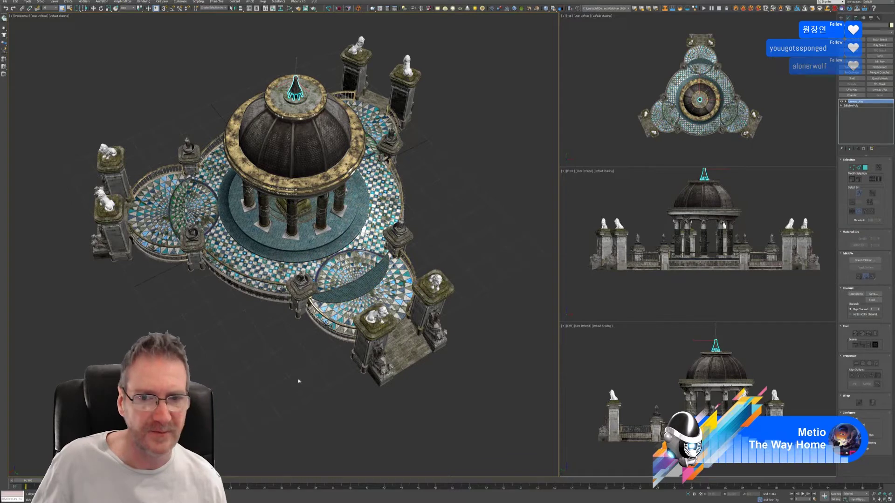
{"action": "middle_click_drag", "start_coordinate": [297, 374], "coordinate": [303, 354], "text": "alt"}
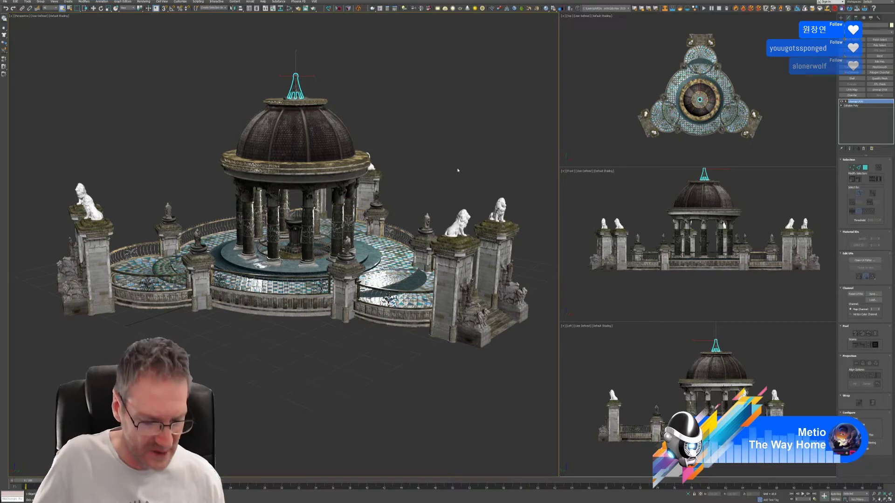
{"action": "middle_click_drag", "start_coordinate": [443, 158], "coordinate": [448, 180], "text": "alt"}
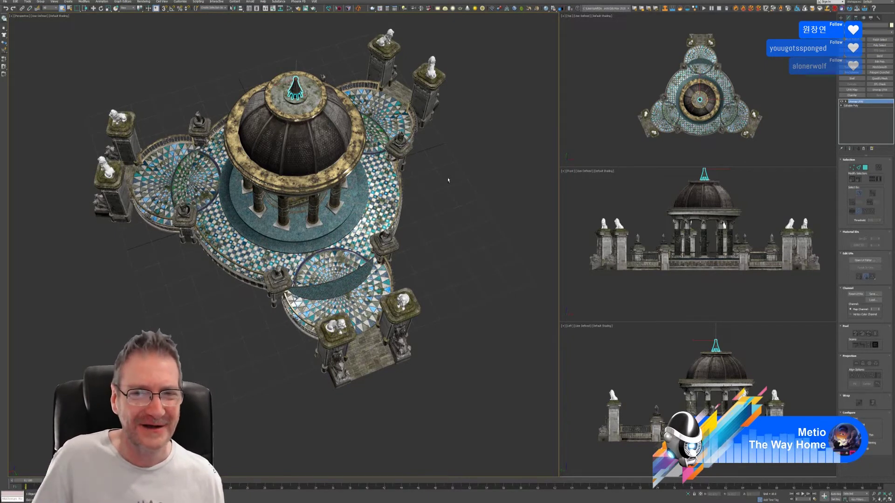
{"action": "middle_click_drag", "start_coordinate": [447, 179], "coordinate": [465, 155], "text": "alt"}
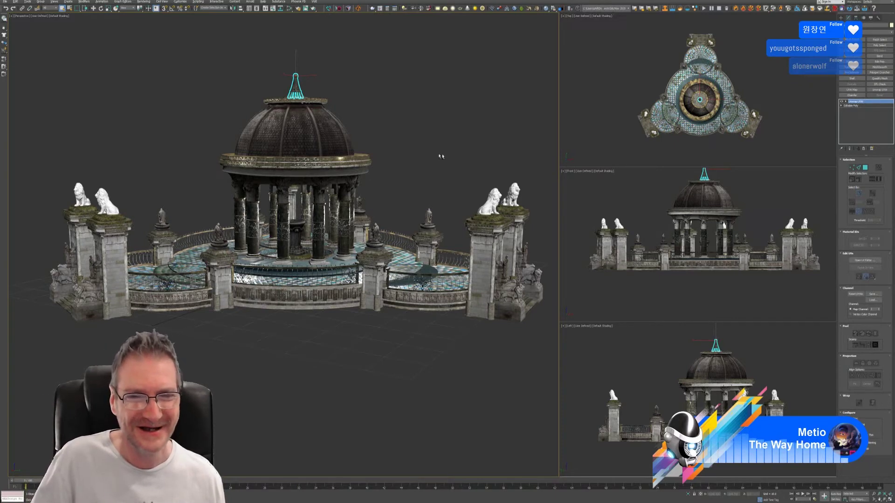
{"action": "middle_click_drag", "start_coordinate": [409, 160], "coordinate": [420, 161], "text": "alt"}
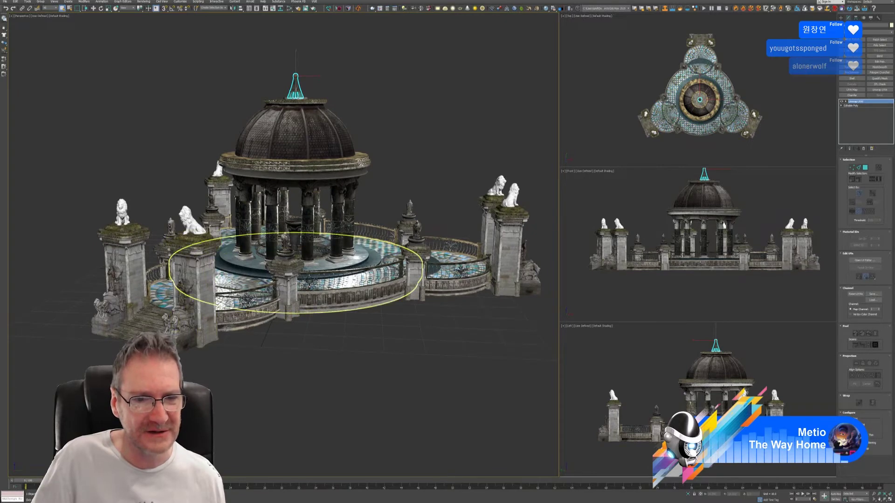
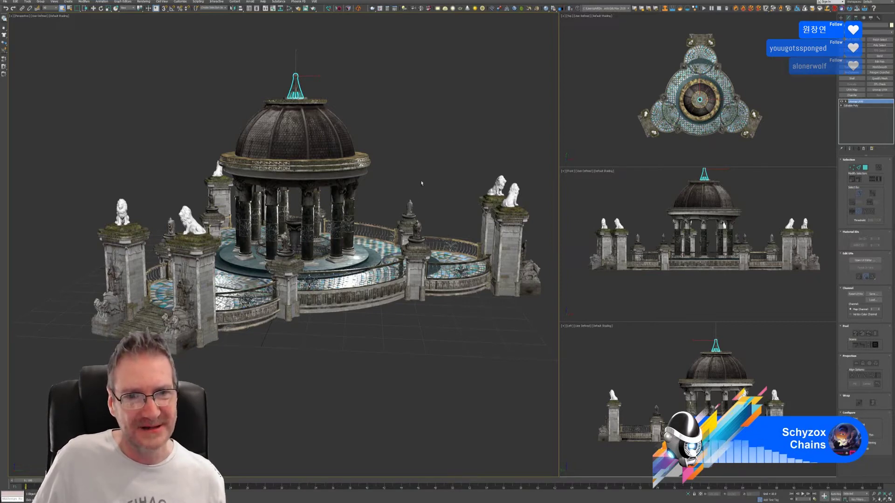
{"action": "middle_click_drag", "start_coordinate": [421, 183], "coordinate": [490, 183], "text": "alt"}
{"action": "middle_click_drag", "start_coordinate": [345, 187], "coordinate": [415, 184], "text": "alt"}
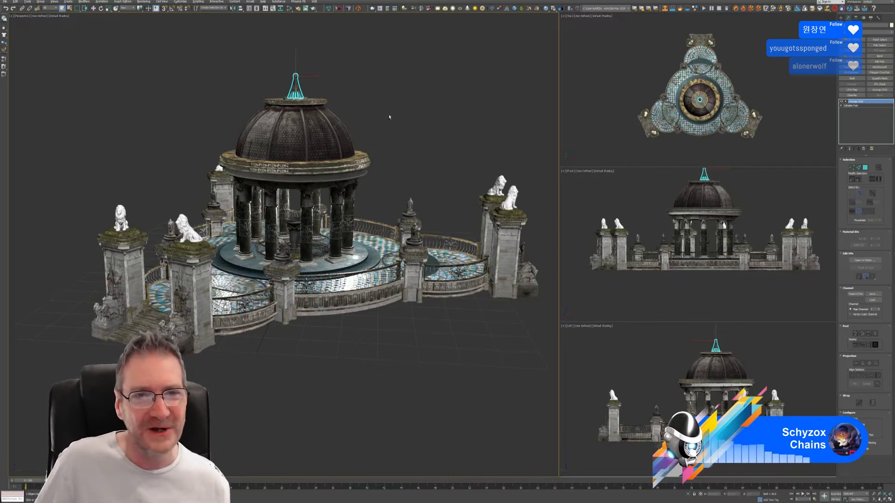
{"action": "middle_click_drag", "start_coordinate": [389, 117], "coordinate": [414, 120], "text": "alt"}
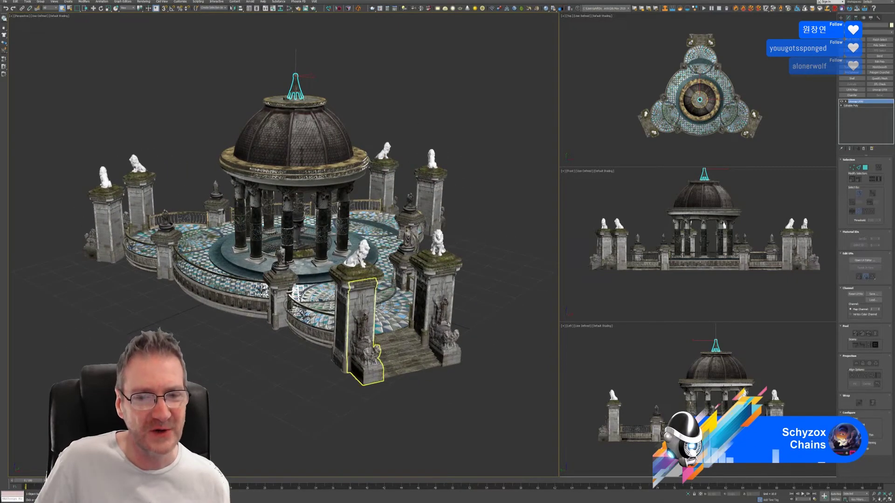
- Assign the existing Standard material with the teal bitmap to the crescent floor panel behind the nearest entrance's lion pillars
{"action": "scroll", "coordinate": [393, 296], "scroll_direction": "up", "scroll_amount": 6}
{"action": "left_click", "coordinate": [380, 266]}
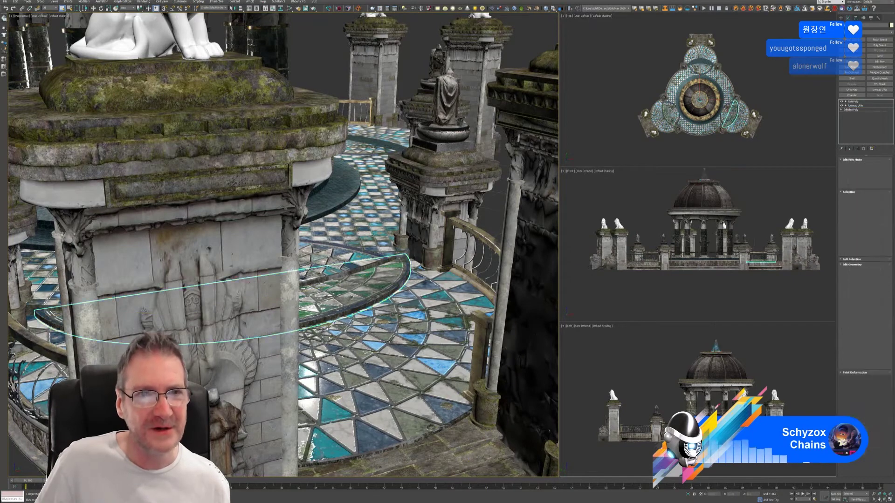
{"action": "left_click", "coordinate": [289, 10]}
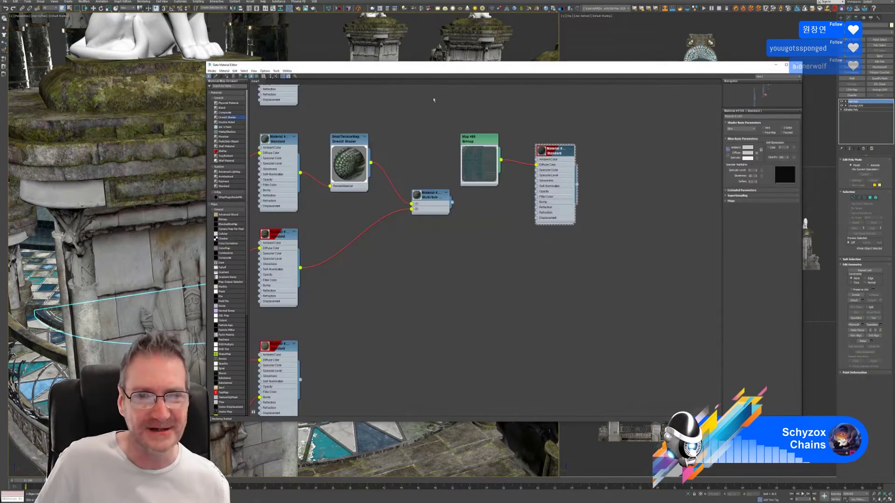
{"action": "right_click", "coordinate": [552, 157]}
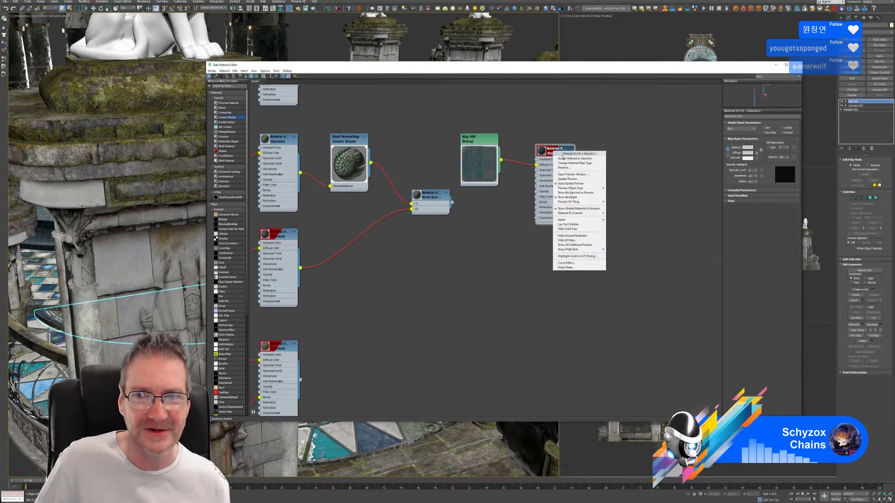
{"action": "left_click", "coordinate": [566, 159]}
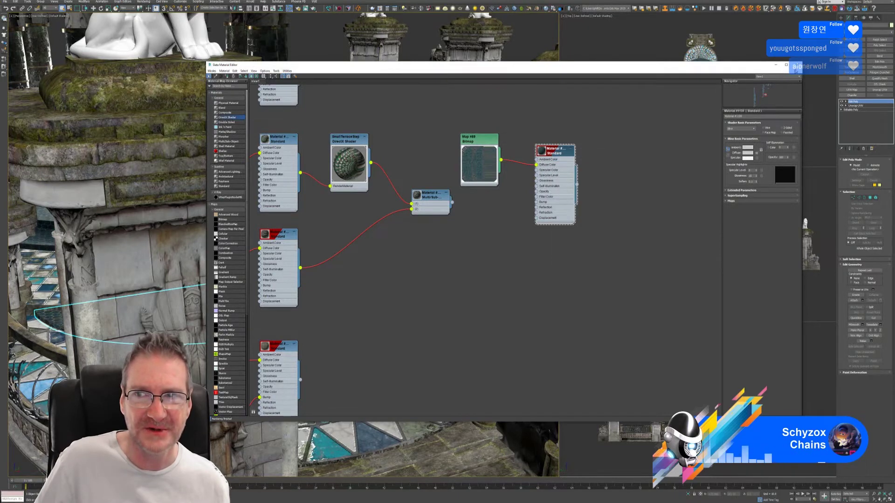
{"action": "left_click", "coordinate": [797, 65]}
{"action": "key", "text": "z"}
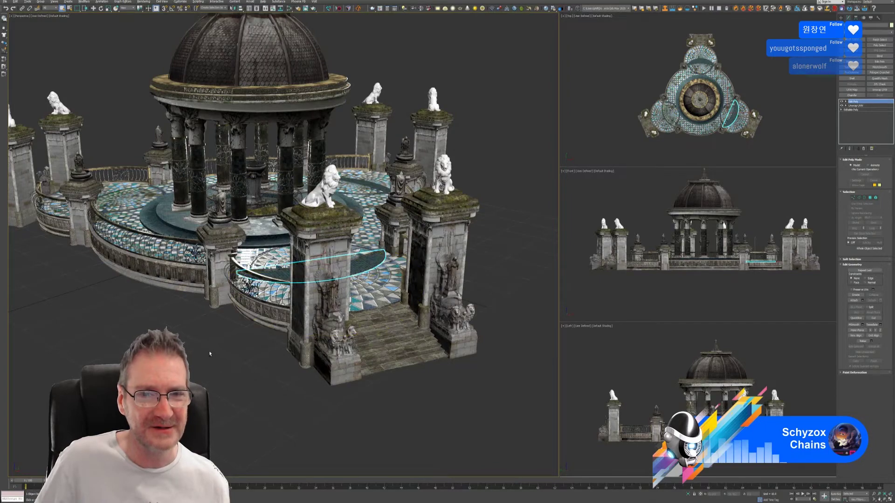
- Assign the same teal Standard material to the matching crescent floor panel at the neighbouring entrance
{"action": "middle_click_drag", "start_coordinate": [216, 356], "coordinate": [343, 361], "text": "alt"}
{"action": "scroll", "coordinate": [259, 396], "scroll_direction": "down", "scroll_amount": 3}
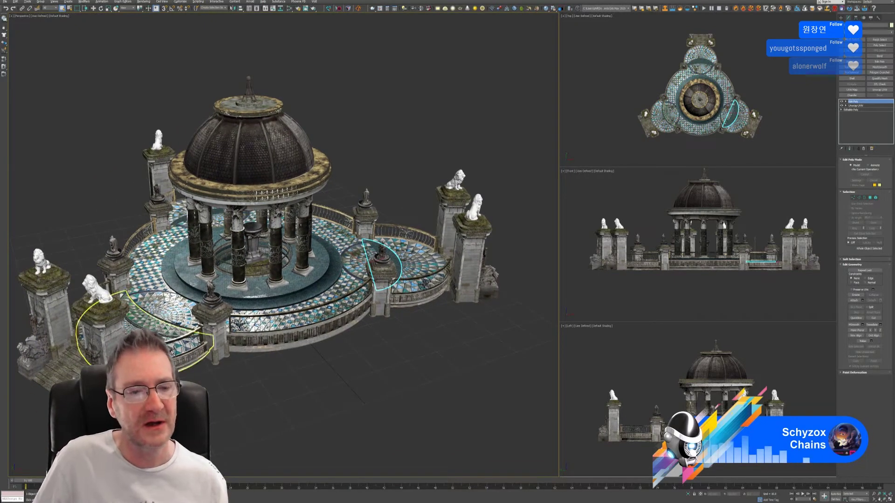
{"action": "left_click", "coordinate": [158, 310]}
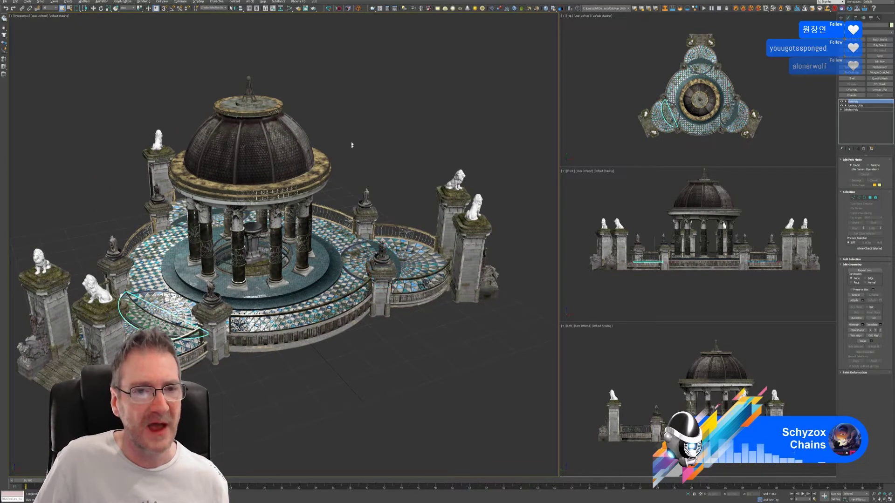
{"action": "left_click", "coordinate": [289, 8]}
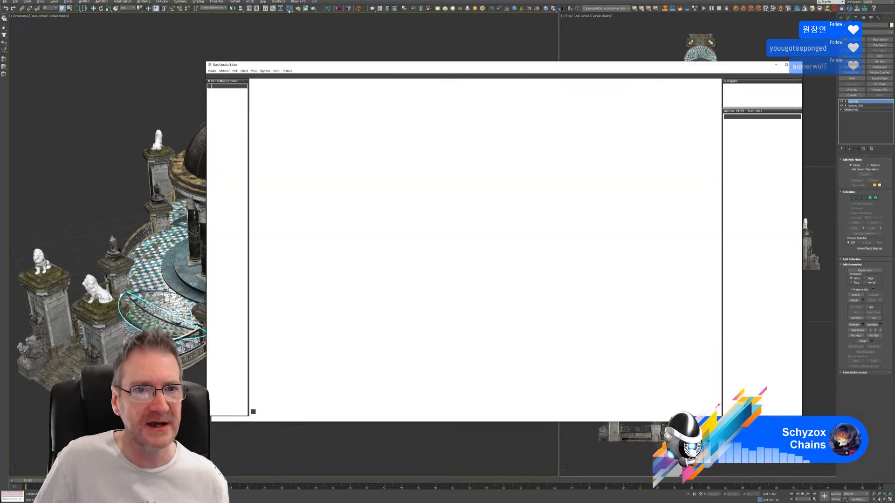
{"action": "right_click", "coordinate": [553, 159]}
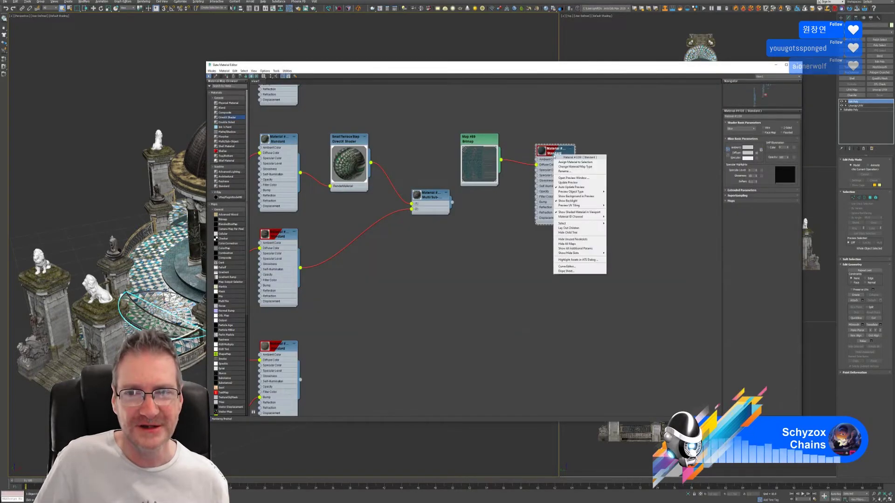
{"action": "left_click", "coordinate": [568, 163]}
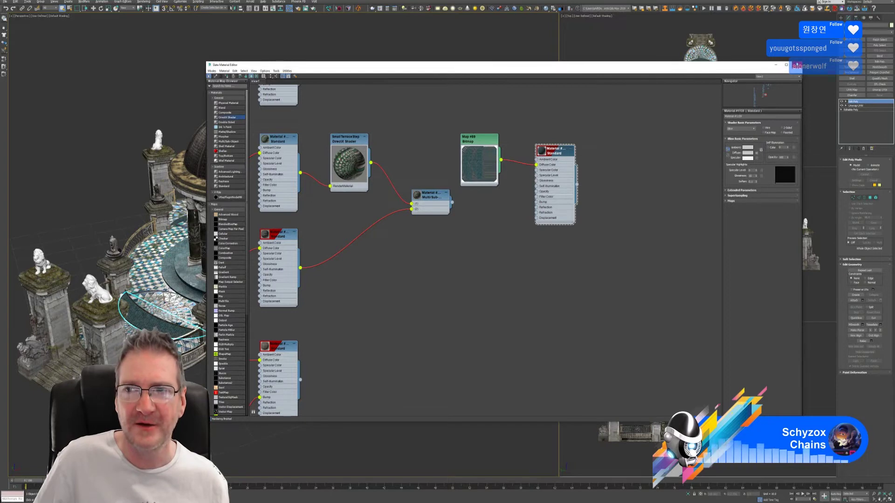
{"action": "left_click", "coordinate": [797, 65]}
- Select the dome's finial instead of the floor panel and inspect the pavilion with its teal crescent panels from several angles
{"action": "mouse_move", "coordinate": [395, 163]}
{"action": "middle_mouse_down", "text": "alt"}
{"action": "mouse_move", "coordinate": [380, 164]}
{"action": "mouse_move", "coordinate": [390, 159]}
{"action": "middle_mouse_up", "text": "alt"}
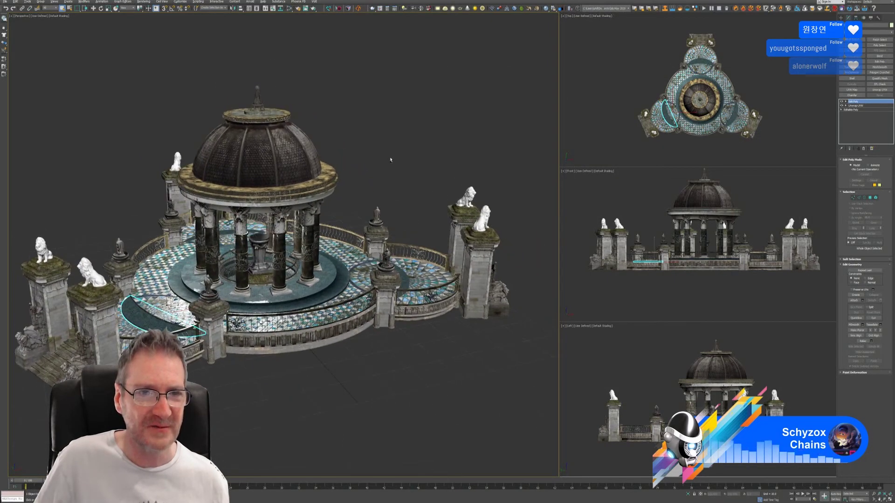
{"action": "left_click", "coordinate": [257, 98]}
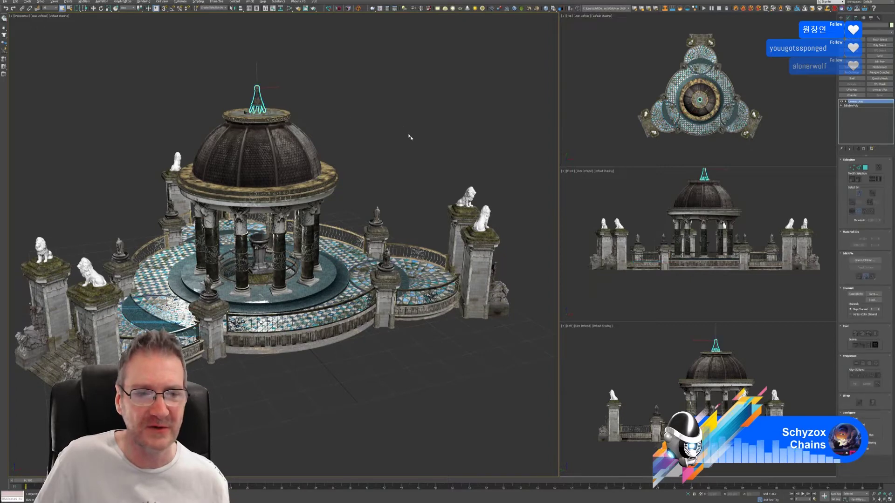
{"action": "mouse_move", "coordinate": [410, 136]}
{"action": "middle_mouse_down", "text": "alt"}
{"action": "mouse_move", "coordinate": [424, 150]}
{"action": "mouse_move", "coordinate": [404, 152]}
{"action": "middle_mouse_up", "text": "alt"}
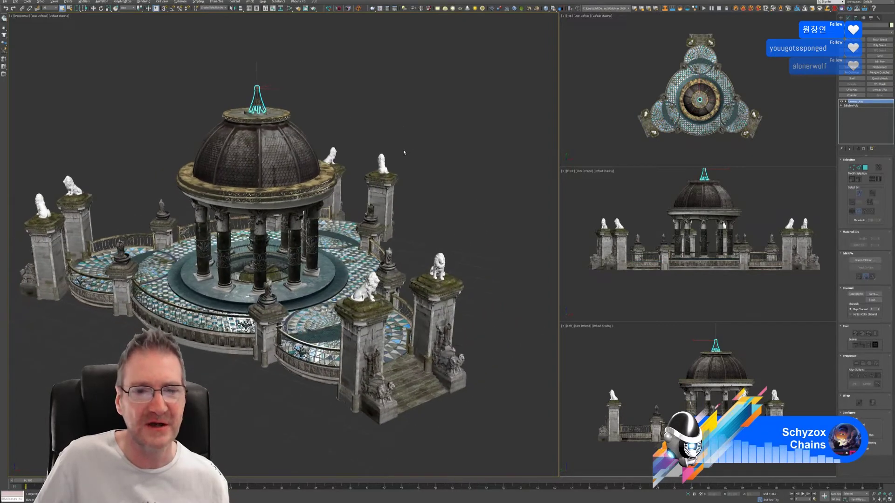
{"action": "middle_click_drag", "start_coordinate": [449, 217], "coordinate": [450, 139], "text": "alt"}
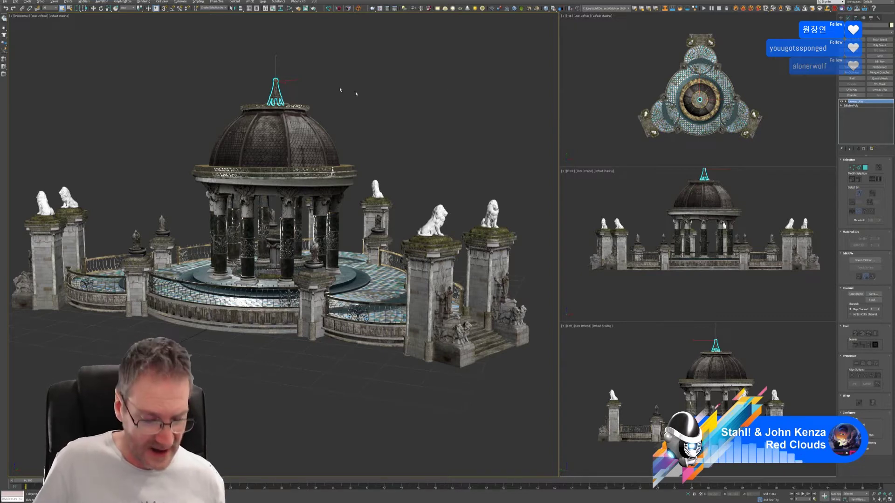
{"action": "middle_click_drag", "start_coordinate": [387, 131], "coordinate": [359, 135], "text": "alt"}
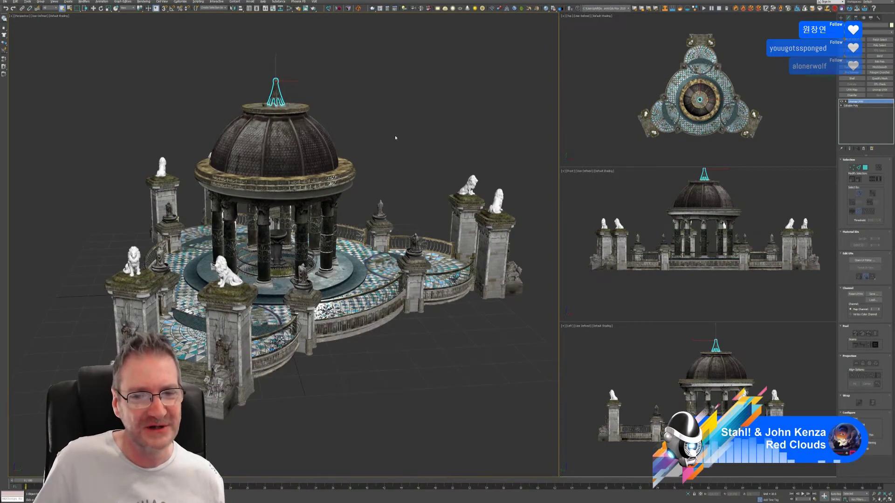
{"action": "mouse_move", "coordinate": [396, 135]}
{"action": "middle_mouse_down", "text": "alt"}
{"action": "mouse_move", "coordinate": [373, 136]}
{"action": "mouse_move", "coordinate": [393, 136]}
{"action": "middle_mouse_up", "text": "alt"}
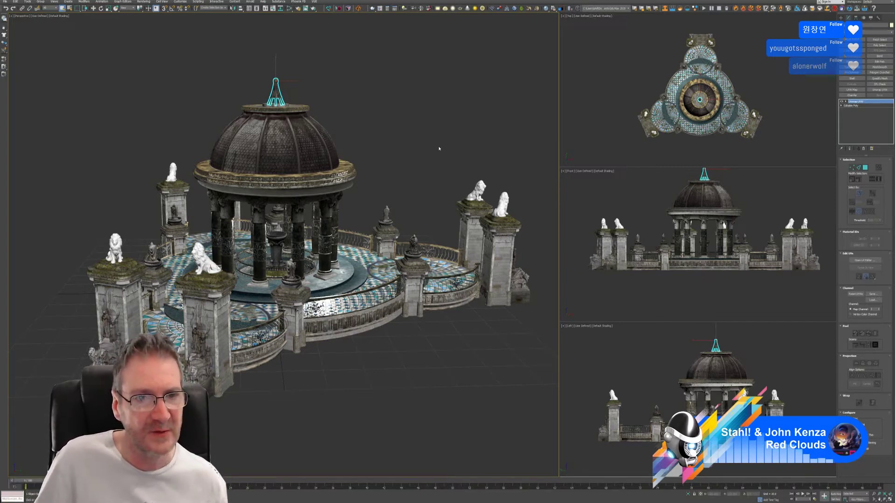
{"action": "middle_click_drag", "start_coordinate": [359, 116], "coordinate": [385, 114], "text": "alt"}
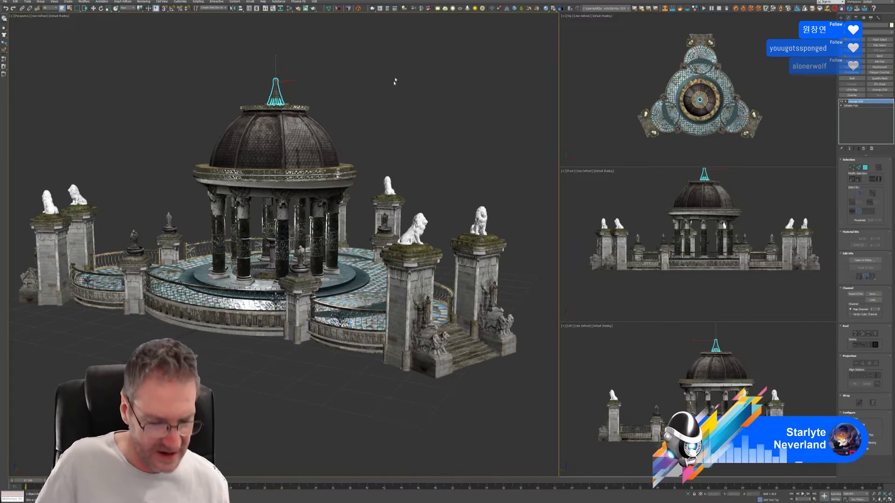
{"action": "middle_click_drag", "start_coordinate": [438, 114], "coordinate": [388, 130], "text": "alt"}
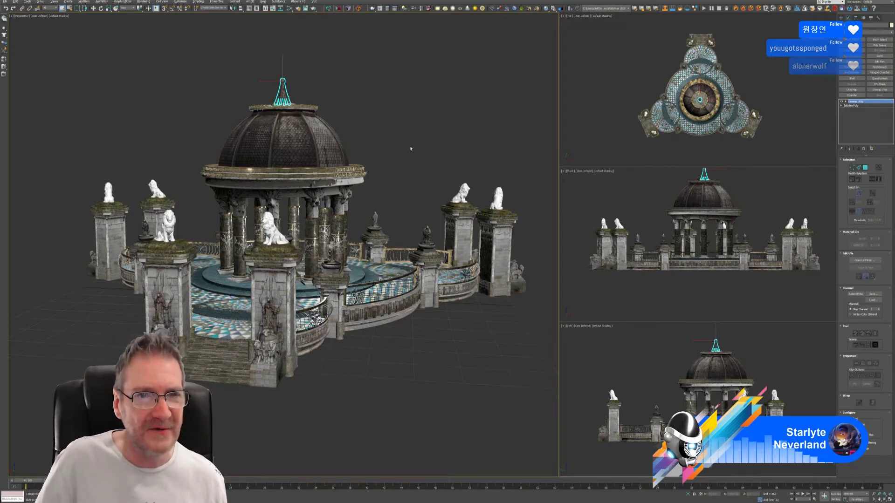
{"action": "middle_click_drag", "start_coordinate": [411, 148], "coordinate": [440, 159], "text": "alt"}
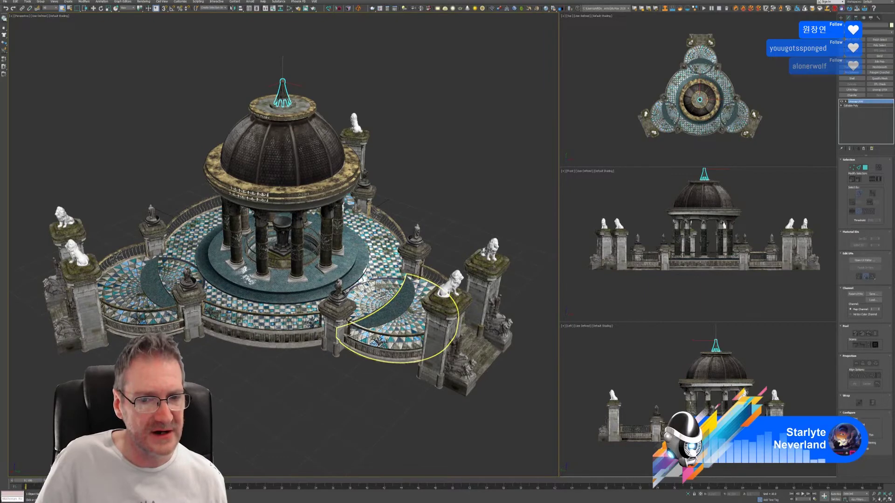
{"action": "middle_click_drag", "start_coordinate": [459, 186], "coordinate": [439, 172], "text": "alt"}
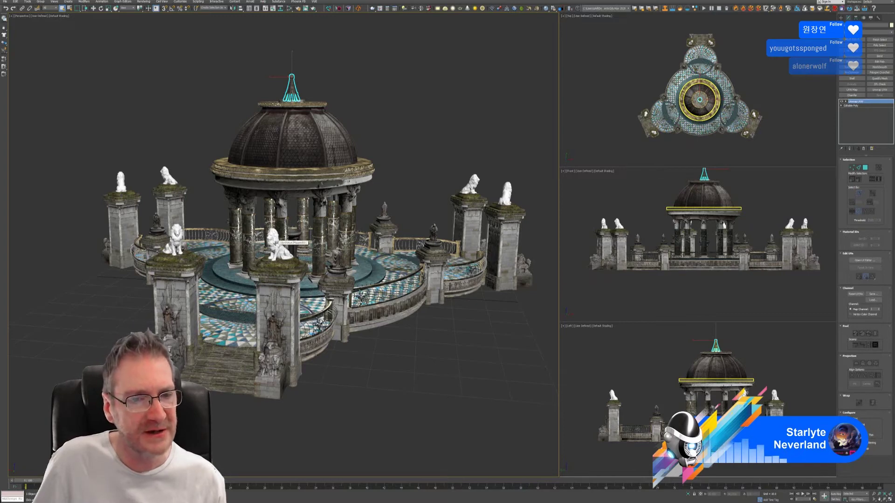
- Select the lion statue on the nearest entrance pillar and start exporting only the selection, with the SendToSubstance folder as destination
{"action": "left_click", "coordinate": [275, 243]}
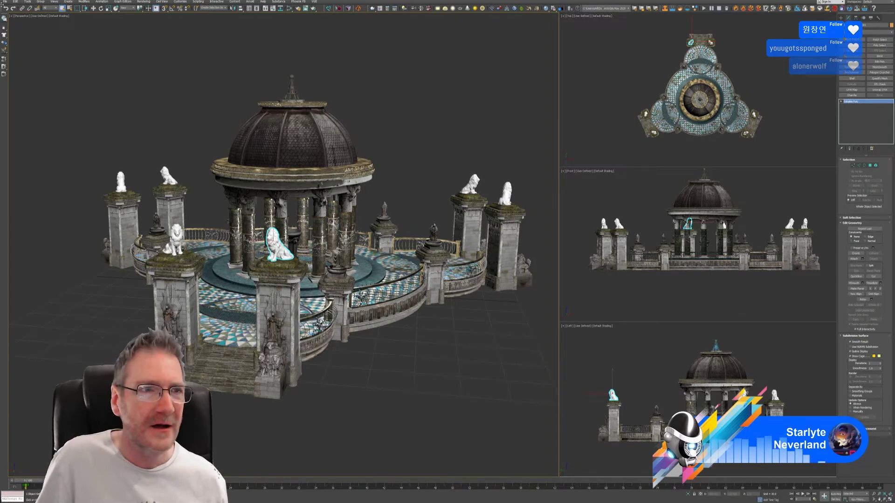
{"action": "left_click", "coordinate": [5, 2]}
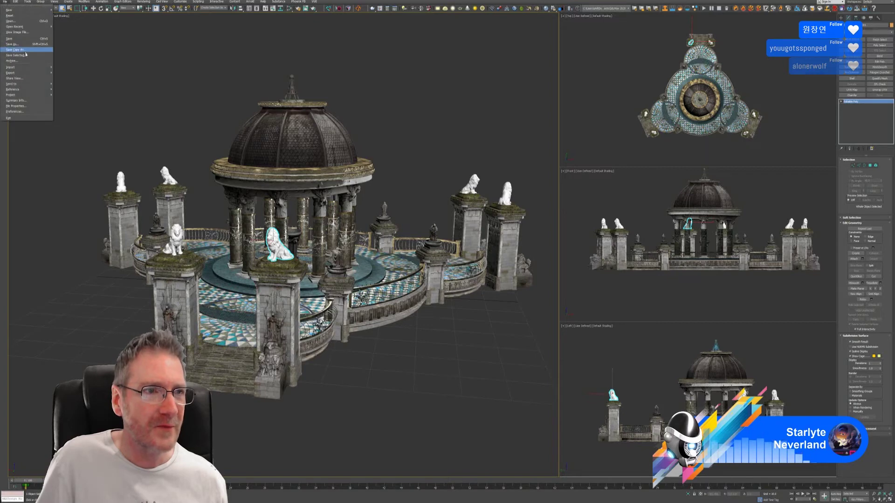
{"action": "mouse_move", "coordinate": [19, 72]}
{"action": "left_click", "coordinate": [84, 82]}
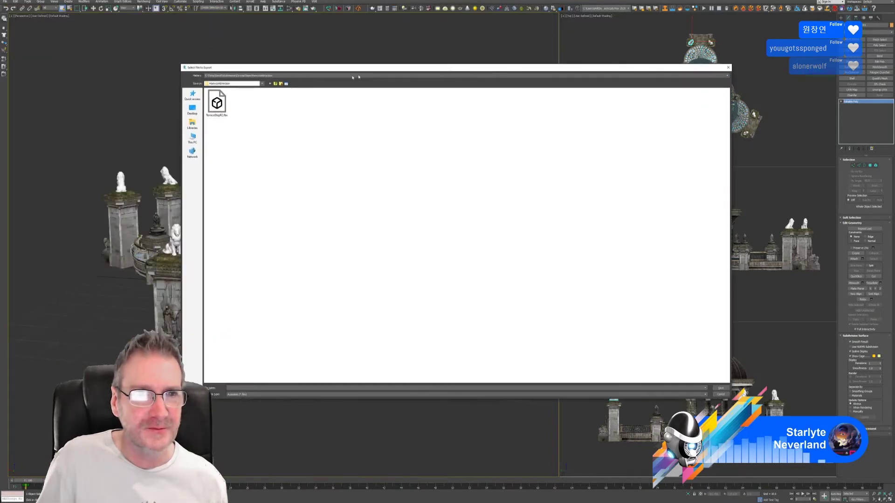
{"action": "left_click", "coordinate": [275, 83]}
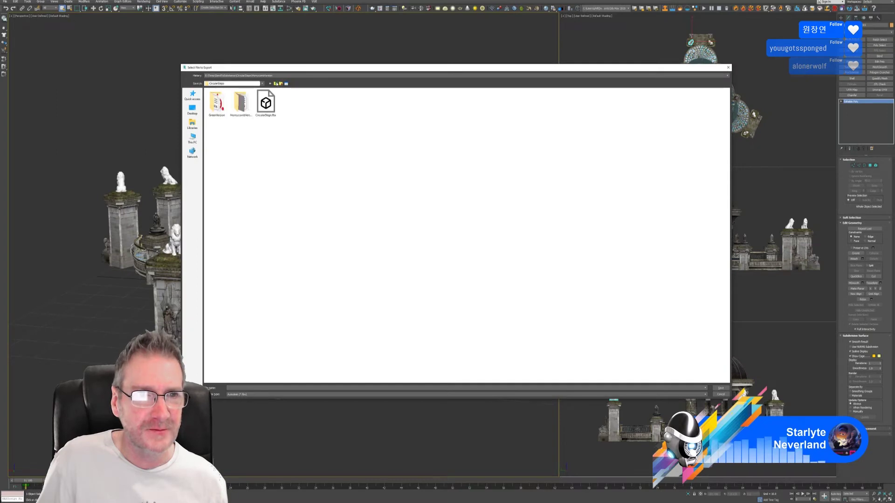
{"action": "left_click", "coordinate": [276, 84]}
- Create a folder named LionStatue inside SendToSubstance and open it as the export destination
{"action": "right_click", "coordinate": [346, 248]}
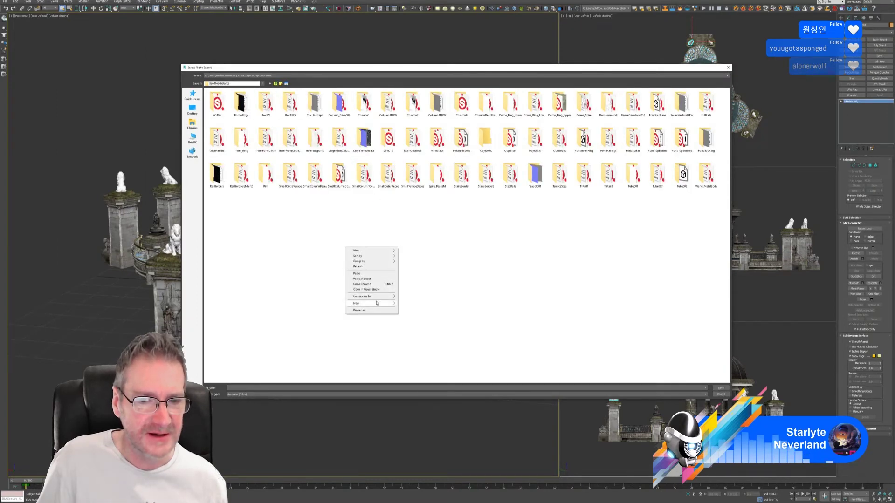
{"action": "mouse_move", "coordinate": [373, 303]}
{"action": "left_click", "coordinate": [412, 305]}
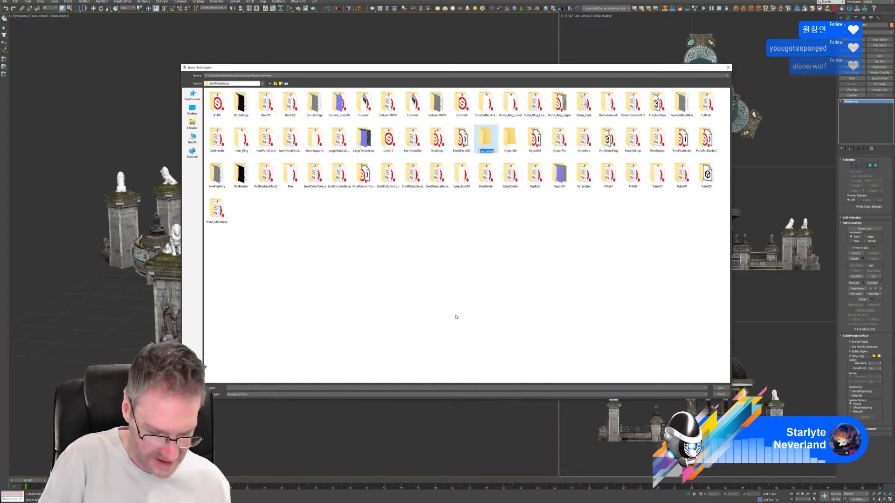
{"action": "type", "text": "LionStatue"}
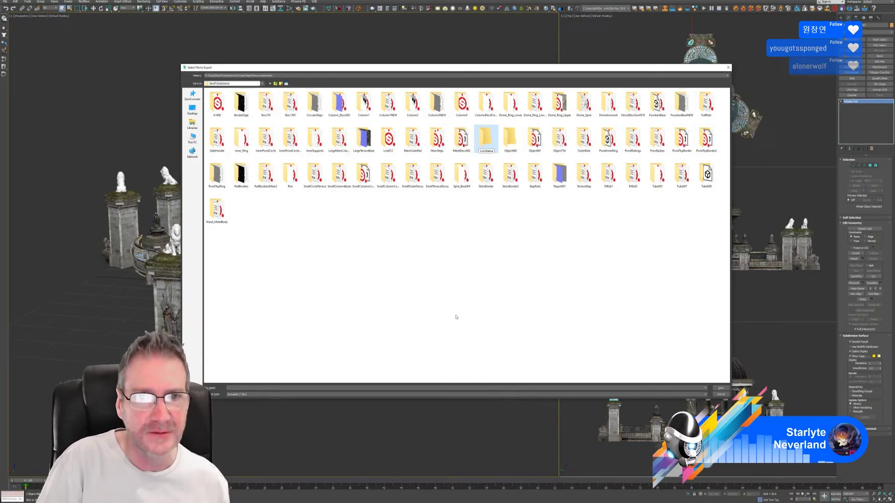
{"action": "key", "text": "Return"}
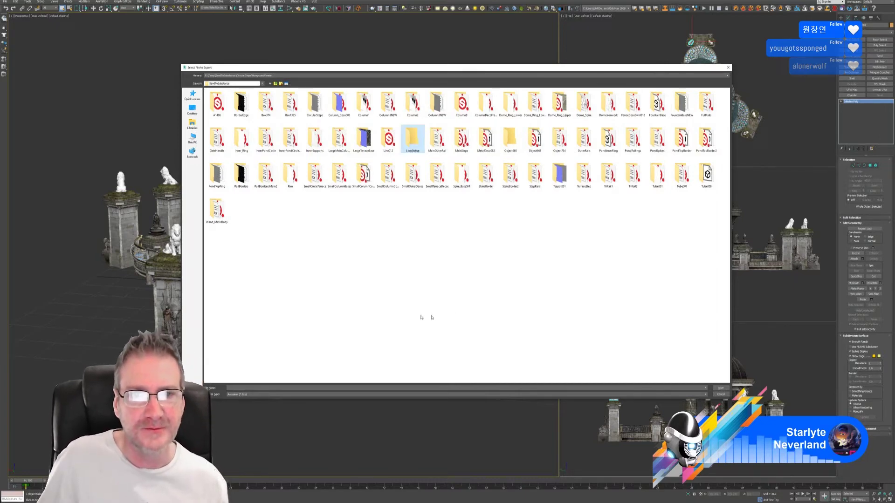
{"action": "key", "text": "Return"}
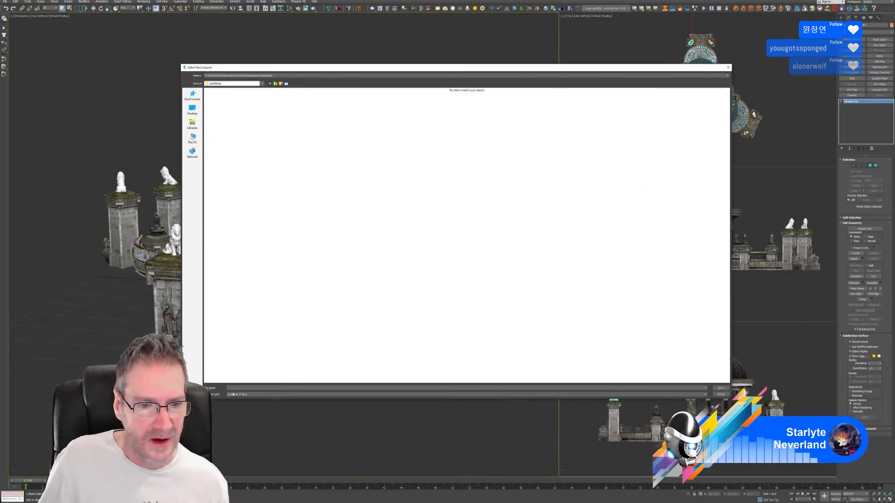
- Export the selected lion as an FBX file named LionStatue, accepting the FBX export settings shown
{"action": "type", "text": "Lio"}
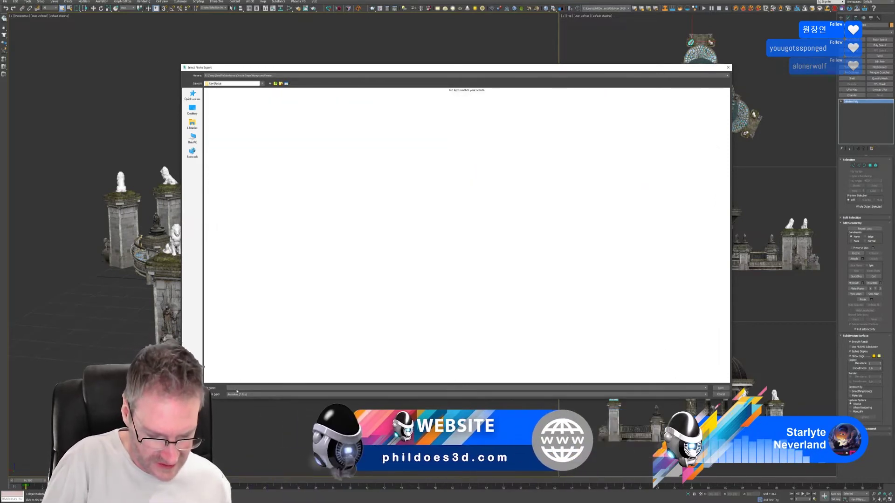
{"action": "type", "text": "nStatue"}
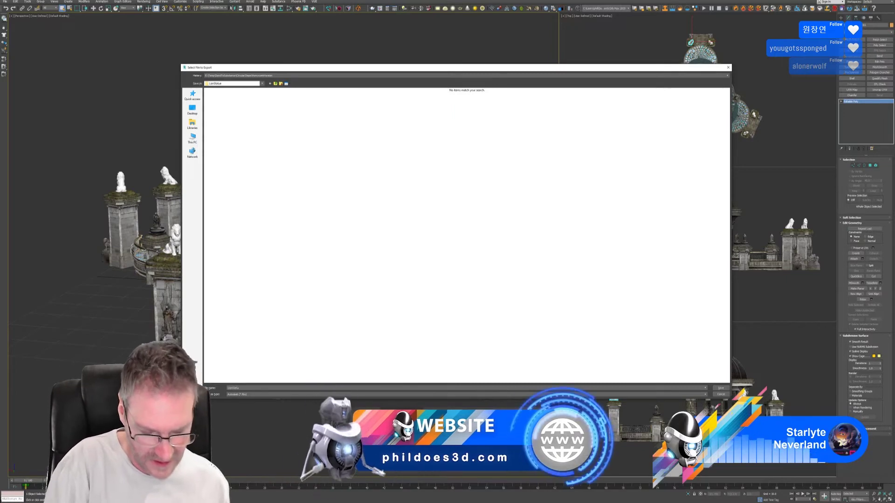
{"action": "key", "text": "Return"}
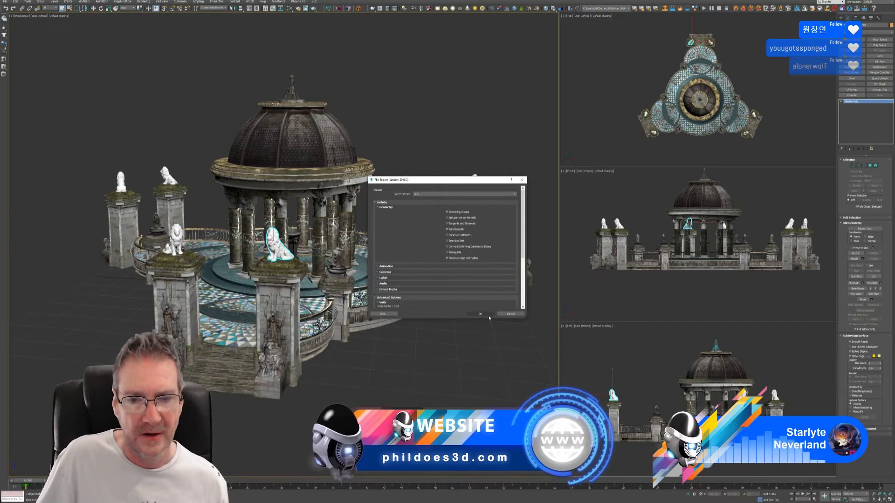
{"action": "left_click", "coordinate": [481, 314]}
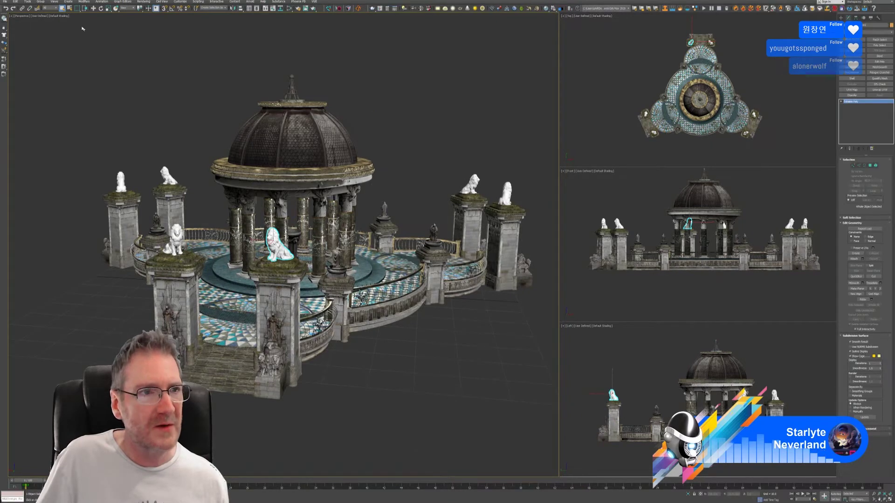
- Save the pavilion scene under its existing file name
{"action": "left_click", "coordinate": [5, 2]}
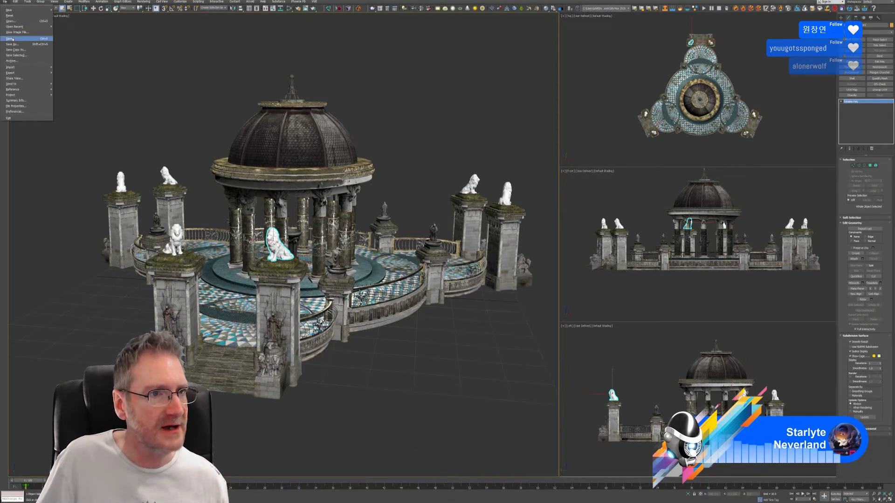
{"action": "left_click", "coordinate": [18, 39]}
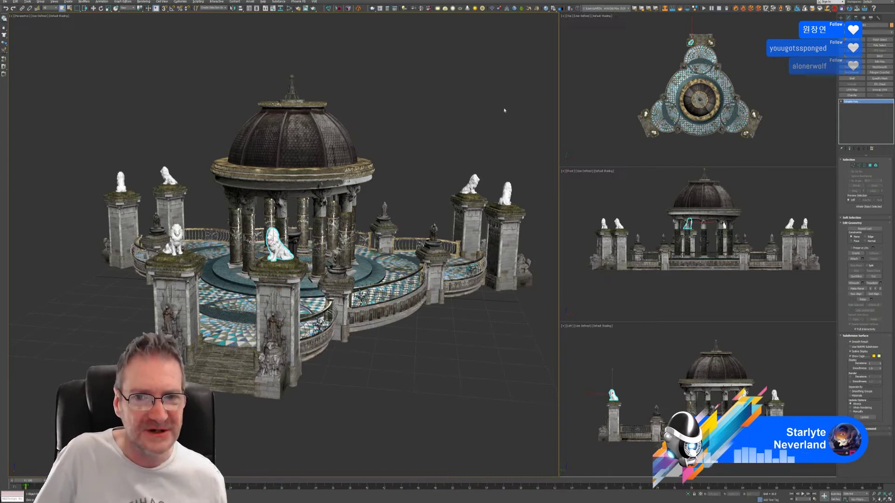
{"action": "middle_click_drag", "start_coordinate": [504, 110], "coordinate": [499, 108], "text": "alt"}
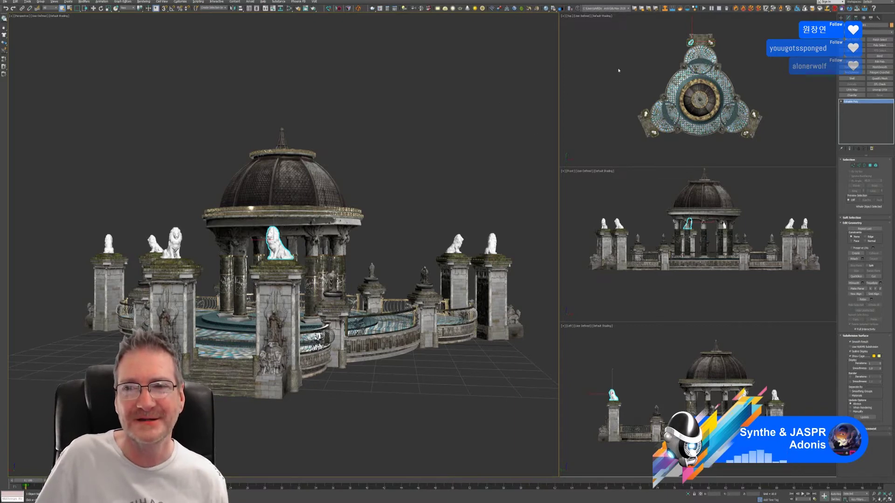
- Switch to Substance Painter and save the open hexagon-tiled floor panel project
{"action": "key", "text": "super+d"}
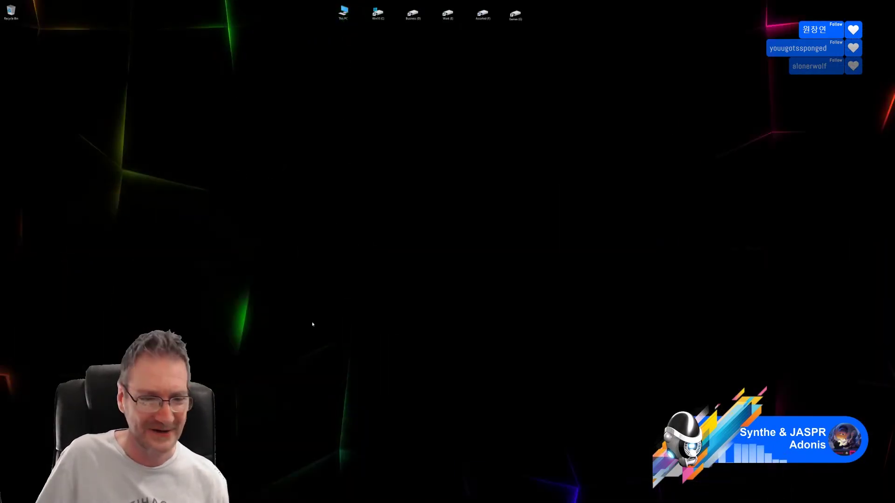
{"action": "key", "text": "alt+Tab"}
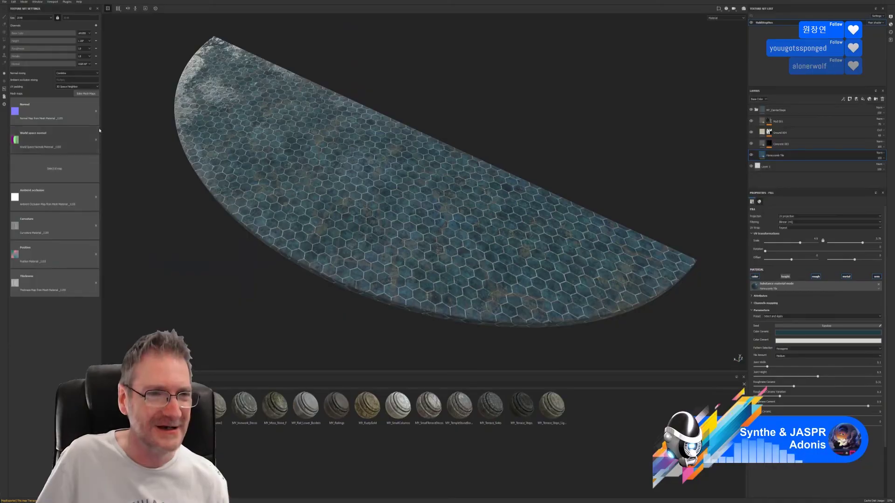
{"action": "left_click", "coordinate": [4, 2]}
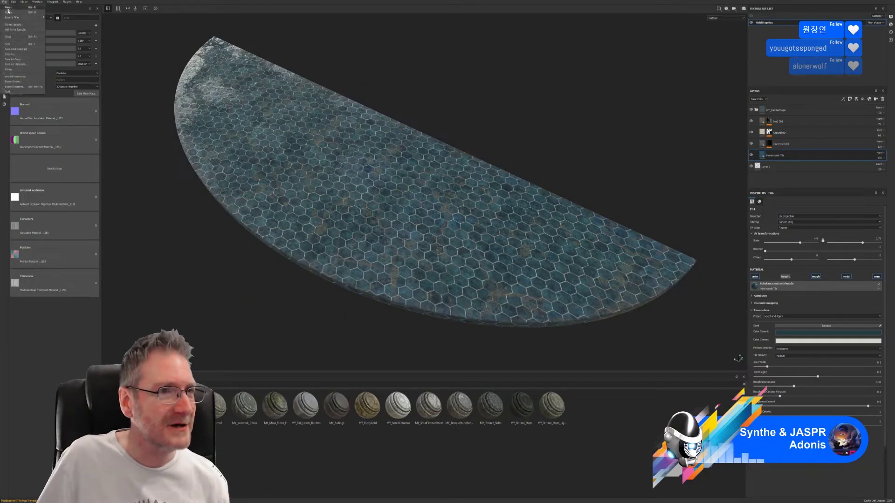
{"action": "left_click", "coordinate": [13, 47]}
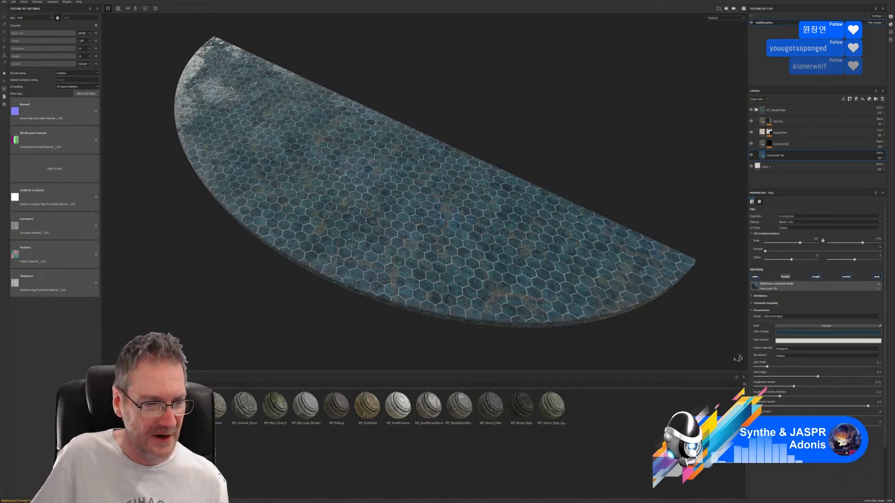
- Start a new project and choose the LionStatue FBX from the SendToSubstance\LionStatue folder as its mesh
{"action": "left_click", "coordinate": [5, 3]}
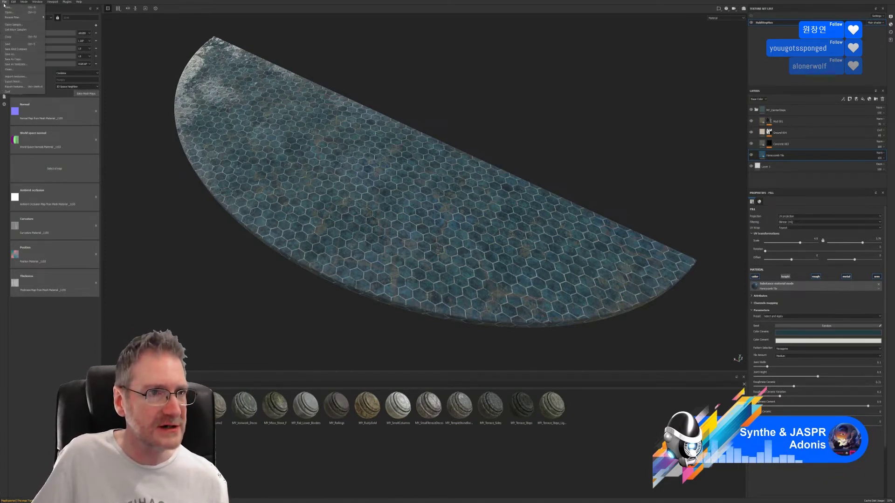
{"action": "left_click", "coordinate": [18, 14]}
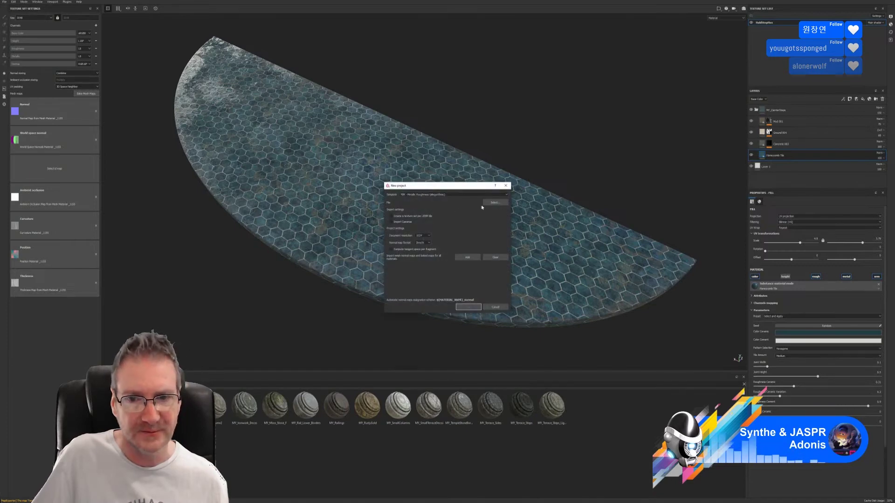
{"action": "left_click", "coordinate": [485, 204]}
{"action": "left_click_drag", "start_coordinate": [497, 167], "coordinate": [347, 125]}
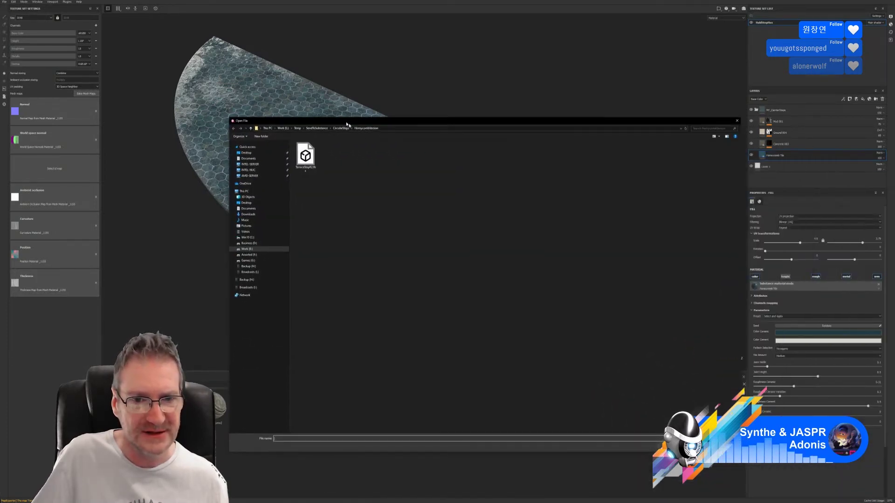
{"action": "left_click", "coordinate": [317, 128]}
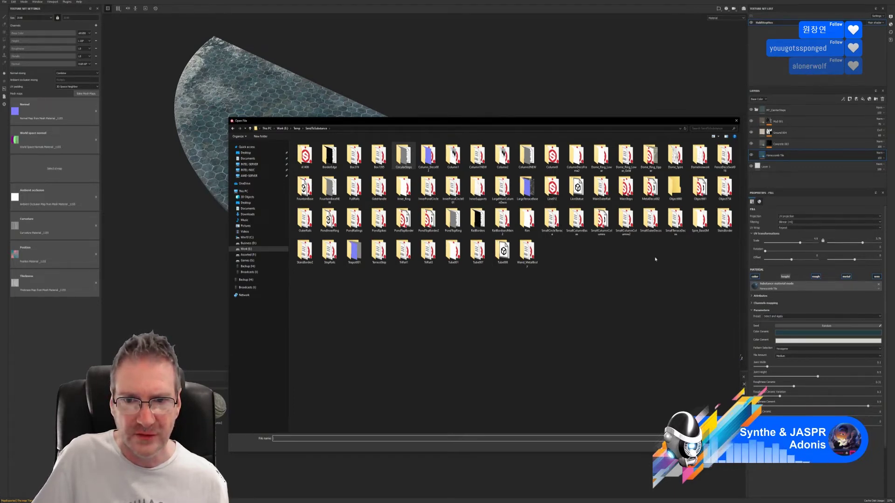
{"action": "double_click", "coordinate": [576, 187]}
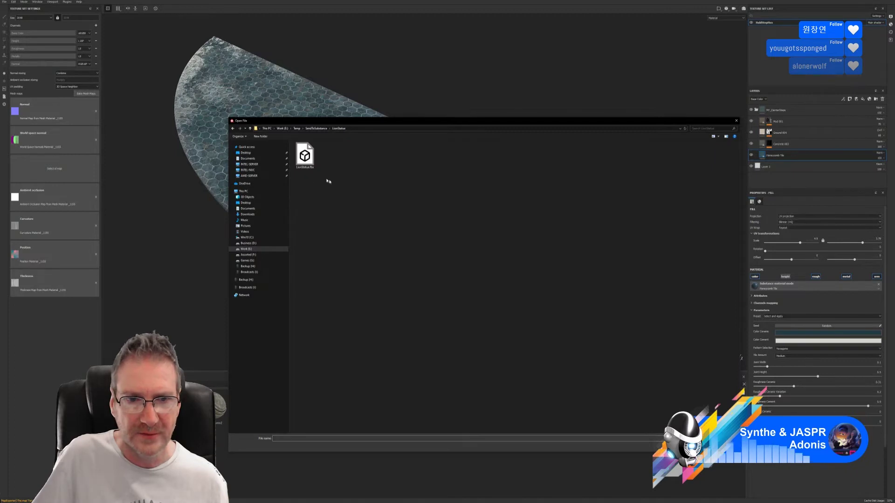
{"action": "double_click", "coordinate": [305, 155]}
- Choose the document resolution for the lion project and create it
{"action": "left_click", "coordinate": [423, 235]}
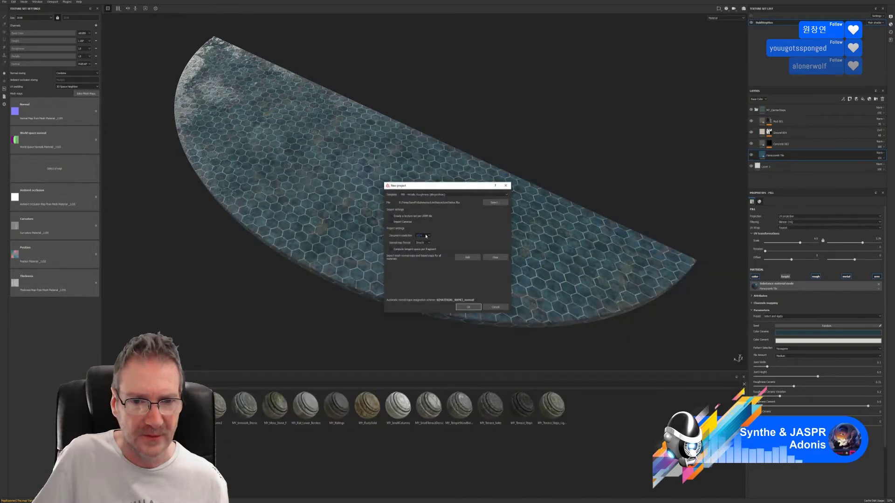
{"action": "left_click", "coordinate": [417, 252]}
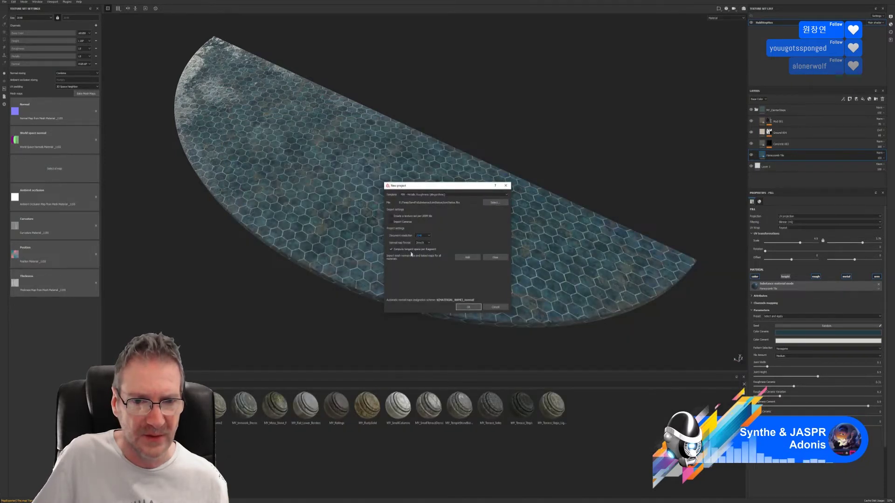
{"action": "left_click", "coordinate": [468, 308]}
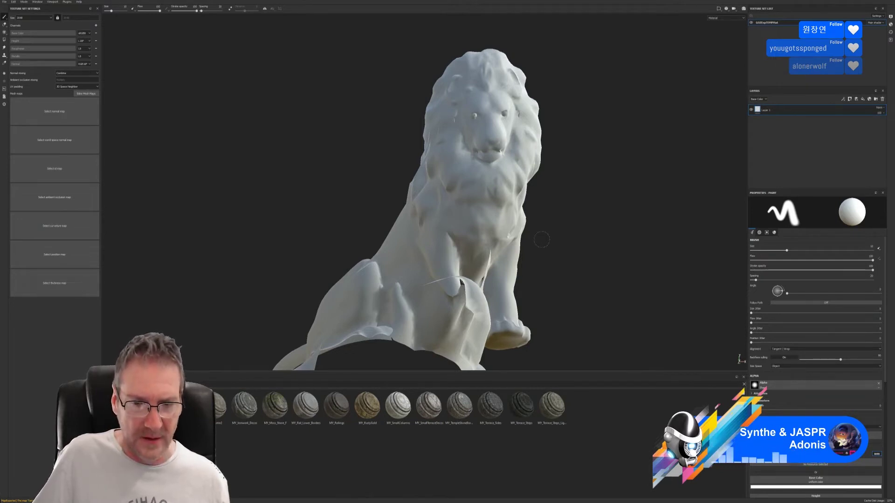
- Examine the imported lion mesh from another side for gaps and broken surfaces, and minimise the window
{"action": "left_click_drag", "start_coordinate": [556, 230], "coordinate": [214, 238], "text": "alt"}
{"action": "scroll", "coordinate": [349, 242], "scroll_direction": "down", "scroll_amount": 3}
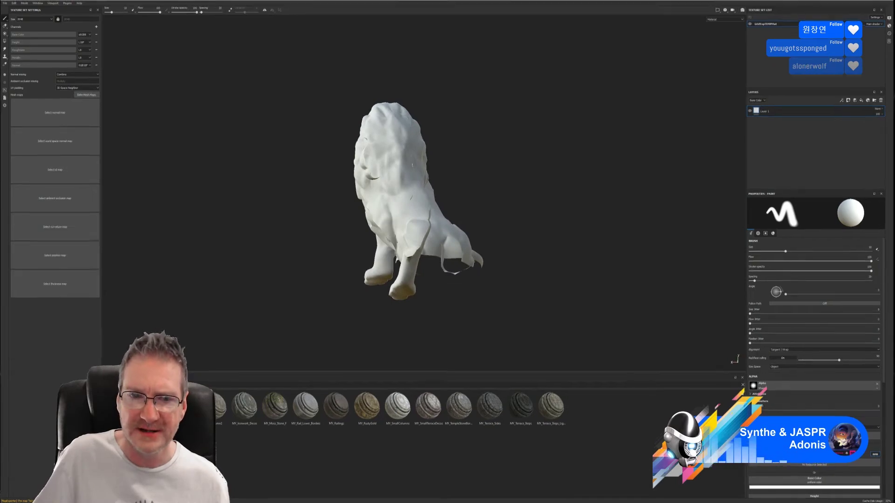
{"action": "left_click", "coordinate": [864, 1]}
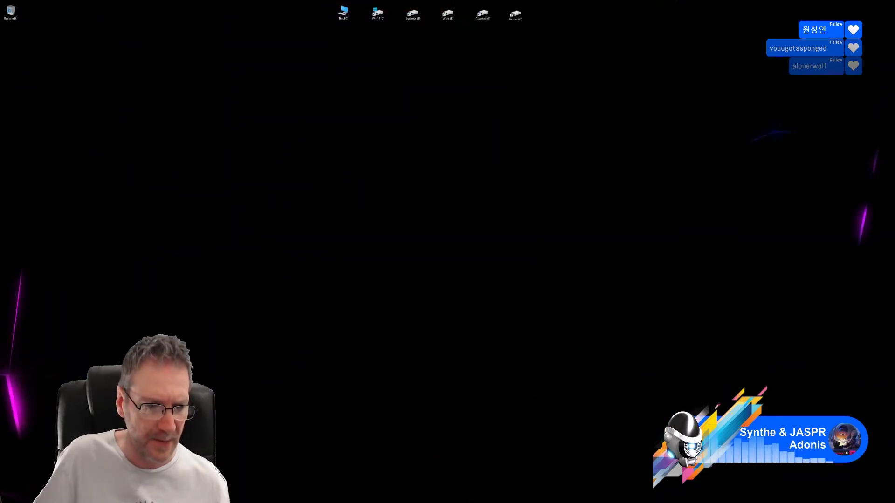
- Switch to 3ds Max and isolate the selected lion statue from the rest of the pavilion
{"action": "key", "text": "alt+Tab"}
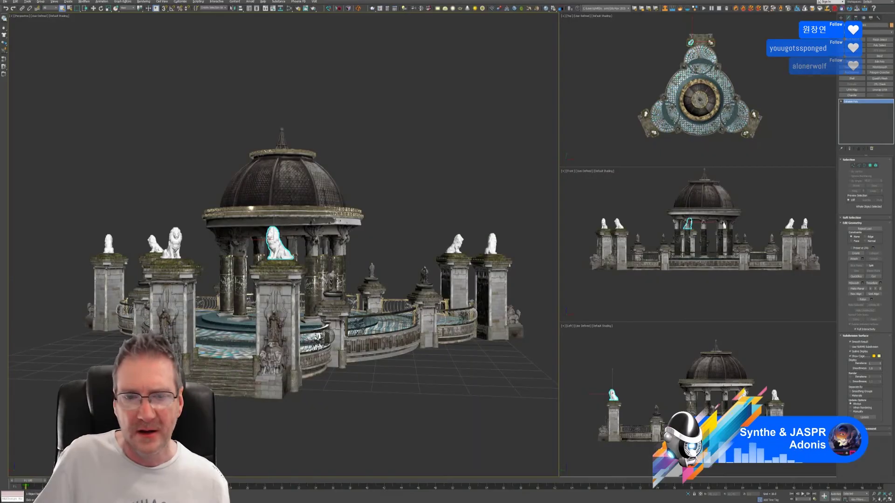
{"action": "left_click", "coordinate": [688, 494]}
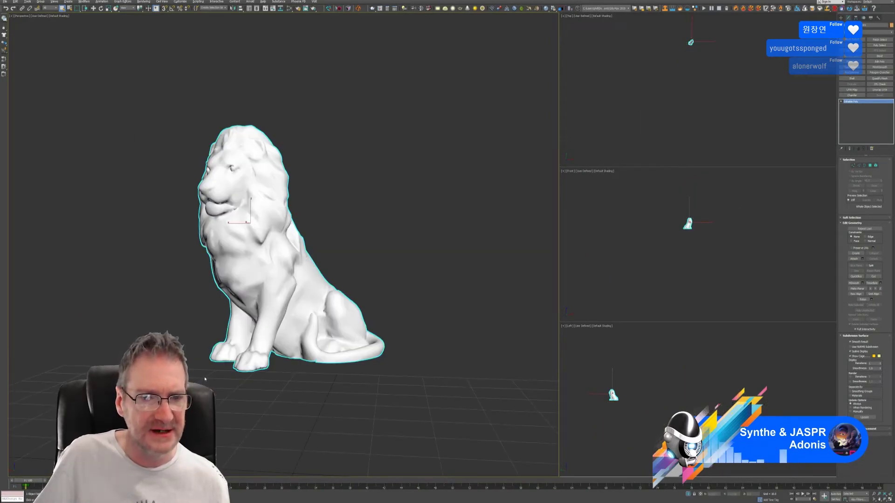
{"action": "mouse_move", "coordinate": [344, 238]}
{"action": "middle_mouse_down", "text": "alt"}
{"action": "mouse_move", "coordinate": [396, 239]}
{"action": "mouse_move", "coordinate": [345, 241]}
{"action": "middle_mouse_up", "text": "alt"}
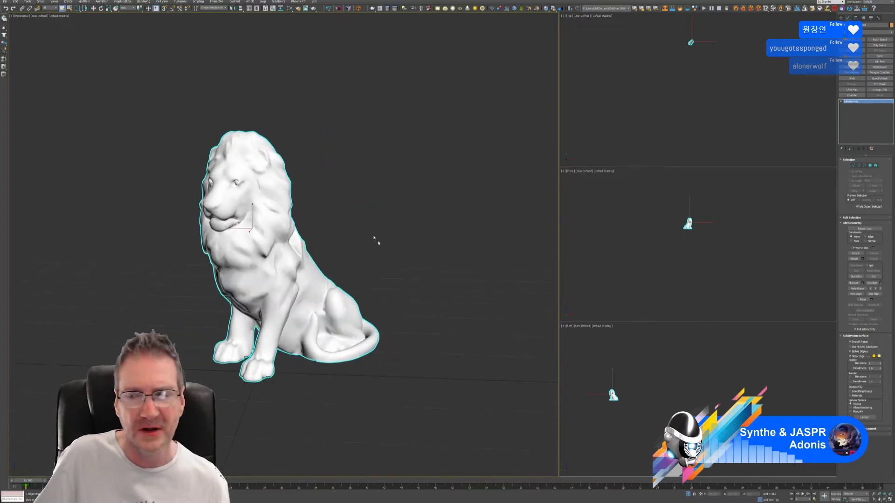
- Select the lion's whole mesh at element level, try flipping its normals and revert the flip
{"action": "left_click", "coordinate": [875, 165]}
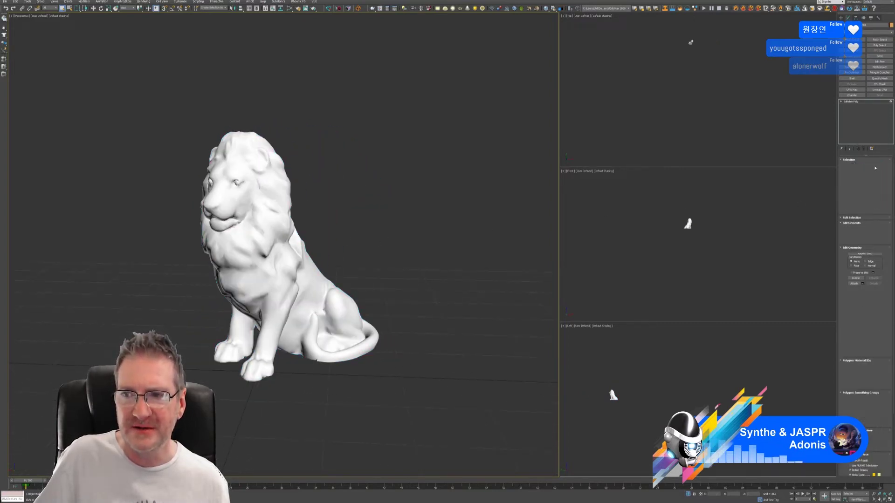
{"action": "left_click_drag", "start_coordinate": [675, 208], "coordinate": [719, 256]}
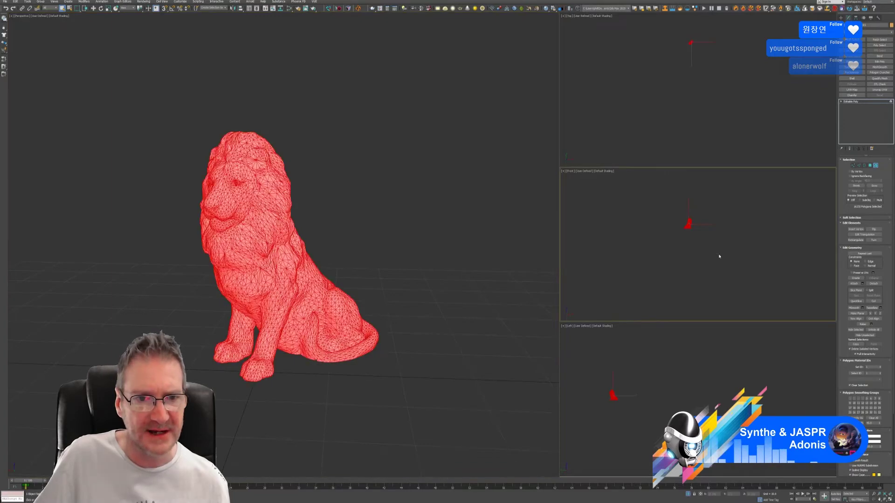
{"action": "mouse_move", "coordinate": [350, 252]}
{"action": "middle_mouse_down", "text": "alt"}
{"action": "mouse_move", "coordinate": [393, 250]}
{"action": "mouse_move", "coordinate": [326, 246]}
{"action": "mouse_move", "coordinate": [354, 249]}
{"action": "middle_mouse_up", "text": "alt"}
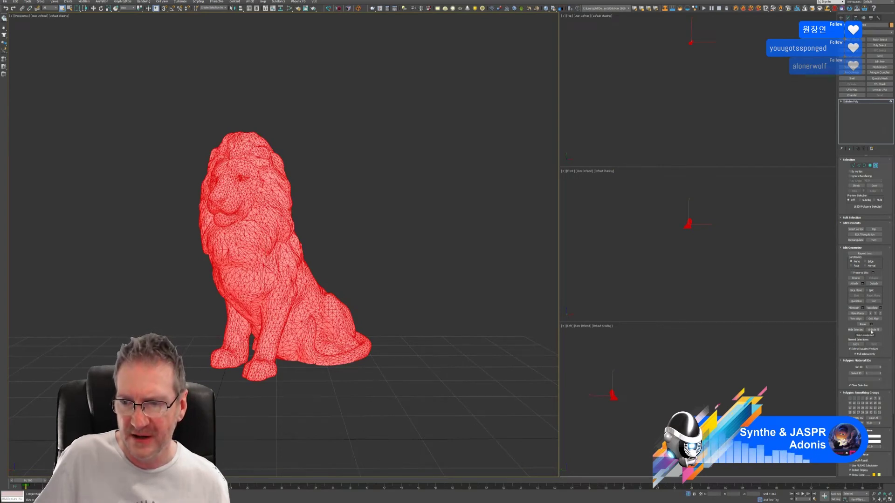
{"action": "scroll", "coordinate": [873, 330], "scroll_direction": "down", "scroll_amount": 3}
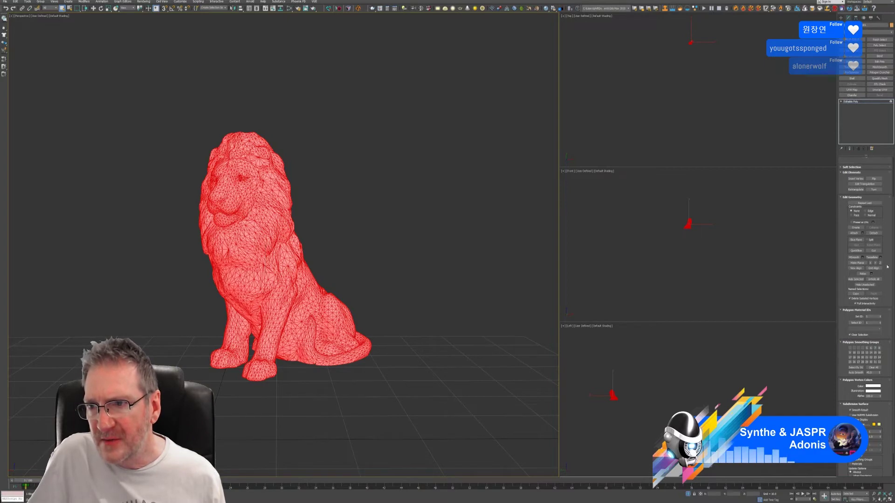
{"action": "left_click", "coordinate": [635, 225]}
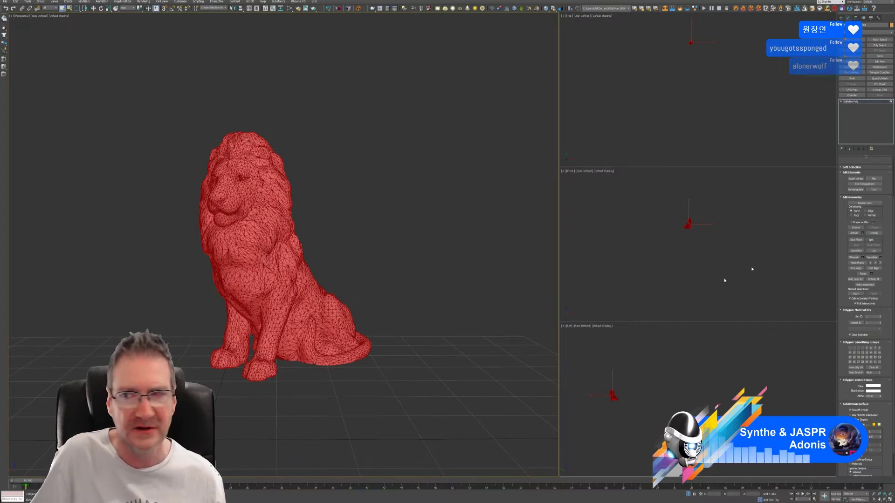
{"action": "key", "text": "ctrl+a"}
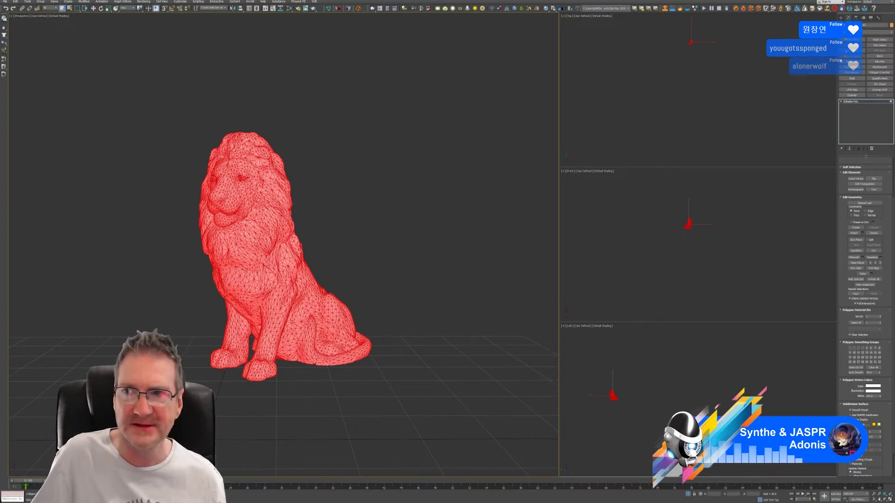
- Apply Reset XForm to the lion statue and collapse its whole modifier stack
{"action": "left_click", "coordinate": [877, 17]}
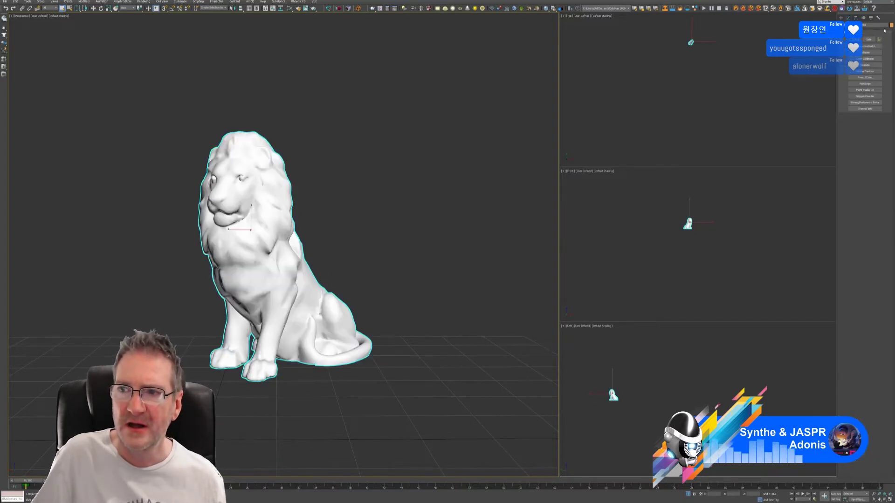
{"action": "left_click", "coordinate": [872, 78]}
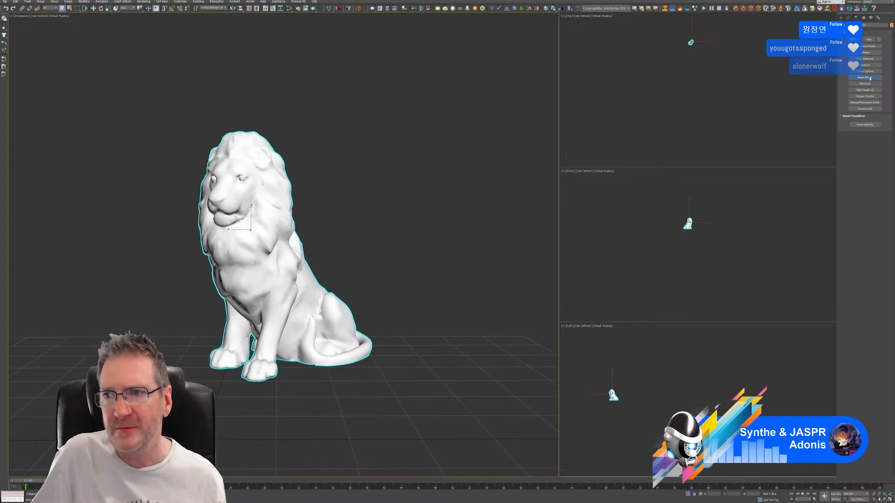
{"action": "left_click", "coordinate": [868, 125]}
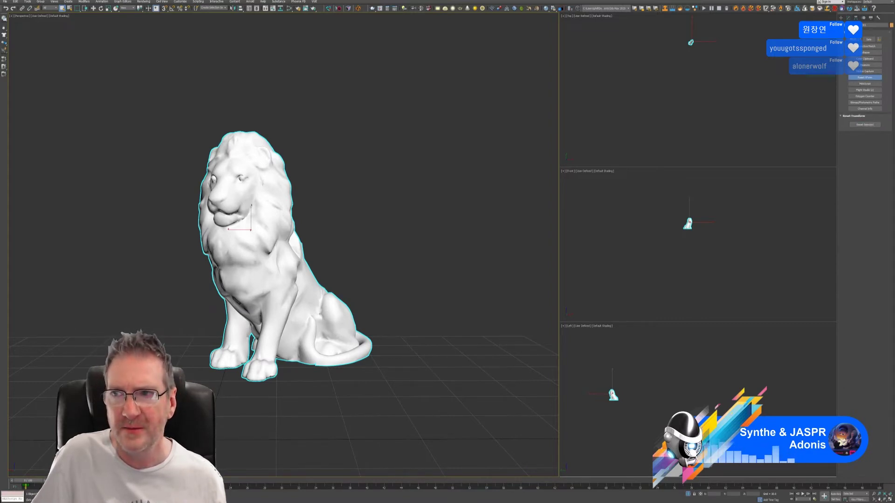
{"action": "left_click", "coordinate": [848, 17]}
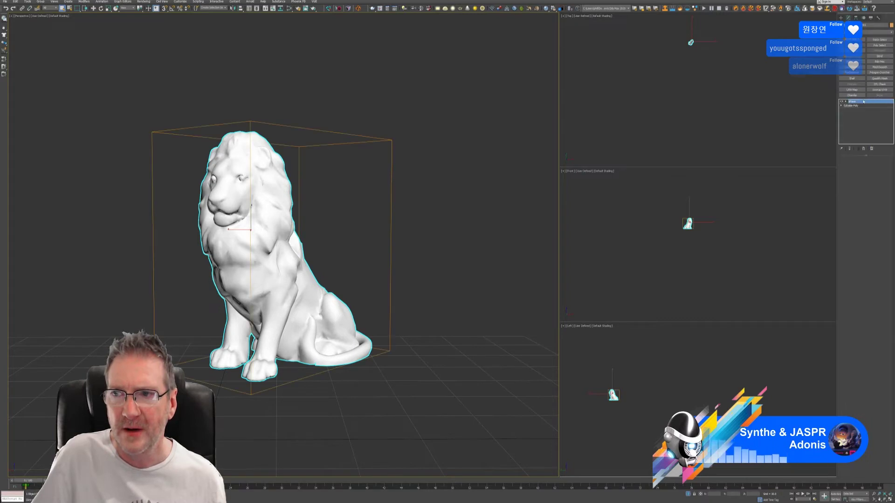
{"action": "right_click", "coordinate": [861, 101]}
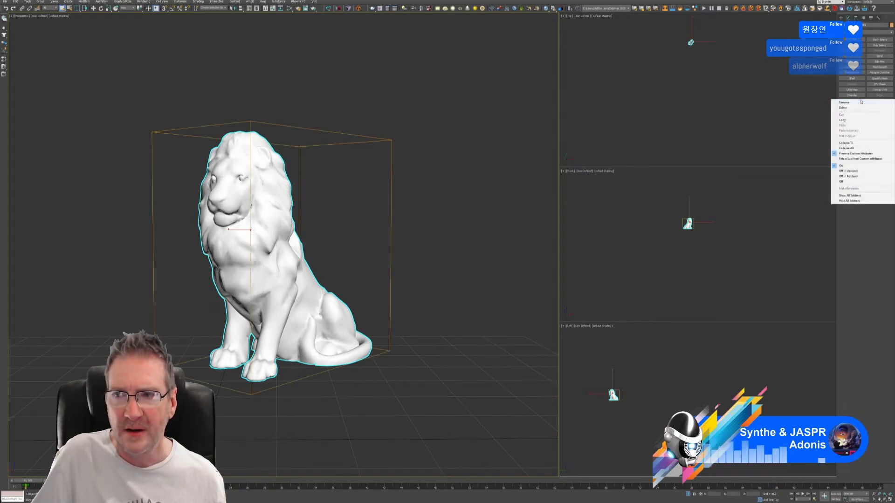
{"action": "left_click", "coordinate": [851, 148]}
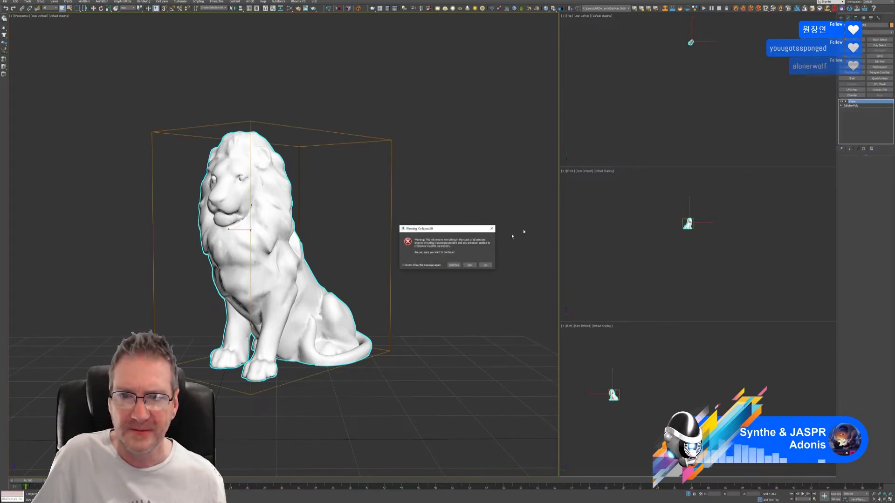
{"action": "left_click", "coordinate": [468, 265]}
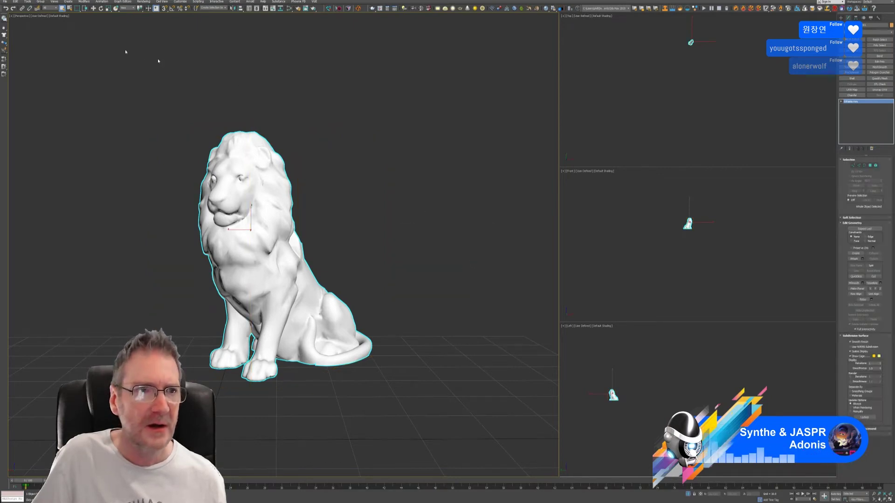
- Export the lion as FBX over the existing file in the LionStatue folder, keeping the current export options
{"action": "left_click", "coordinate": [5, 2]}
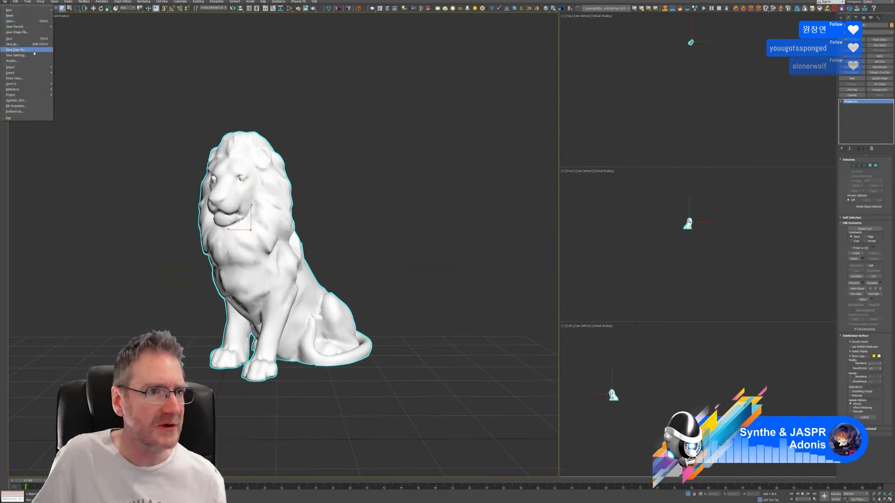
{"action": "left_click", "coordinate": [63, 79]}
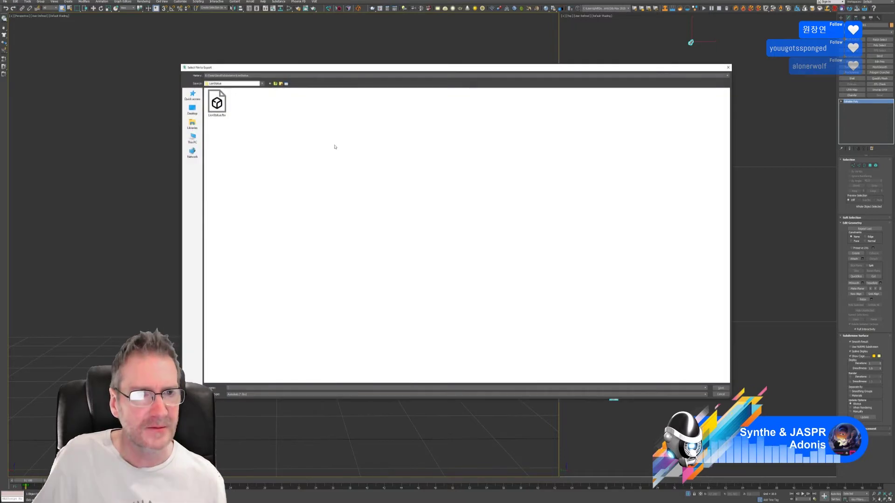
{"action": "key", "text": "Return"}
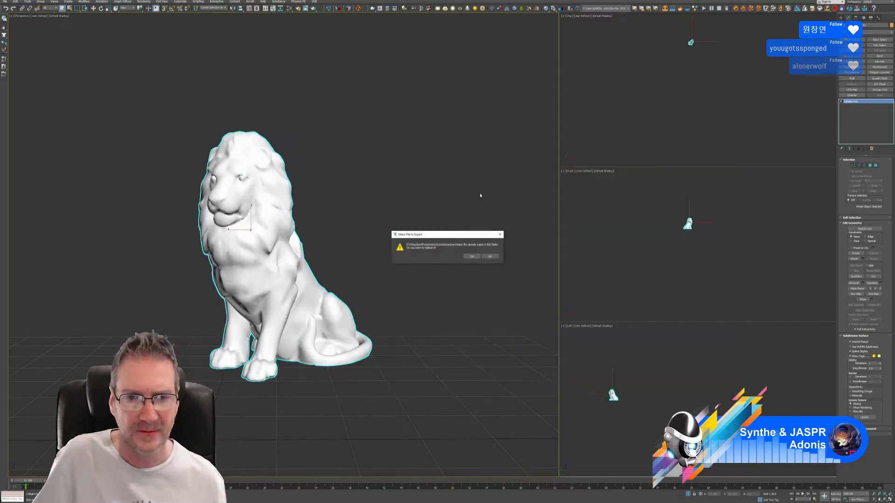
{"action": "left_click", "coordinate": [471, 255]}
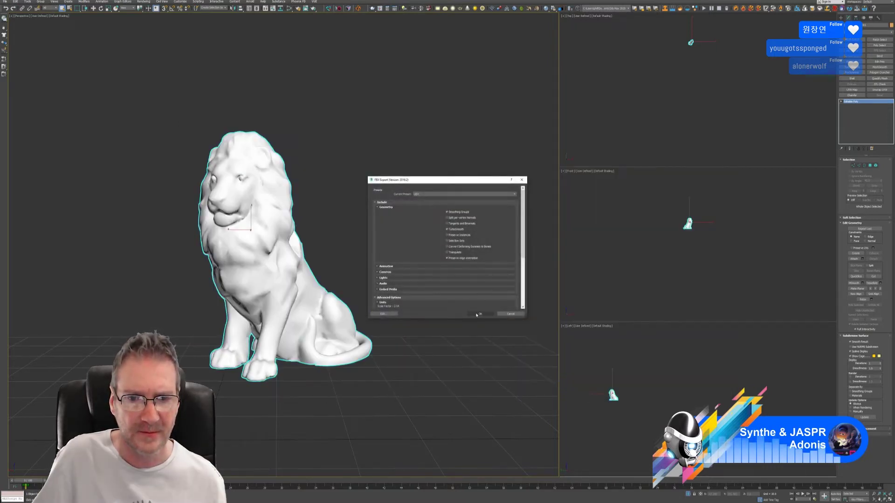
{"action": "left_click", "coordinate": [477, 312]}
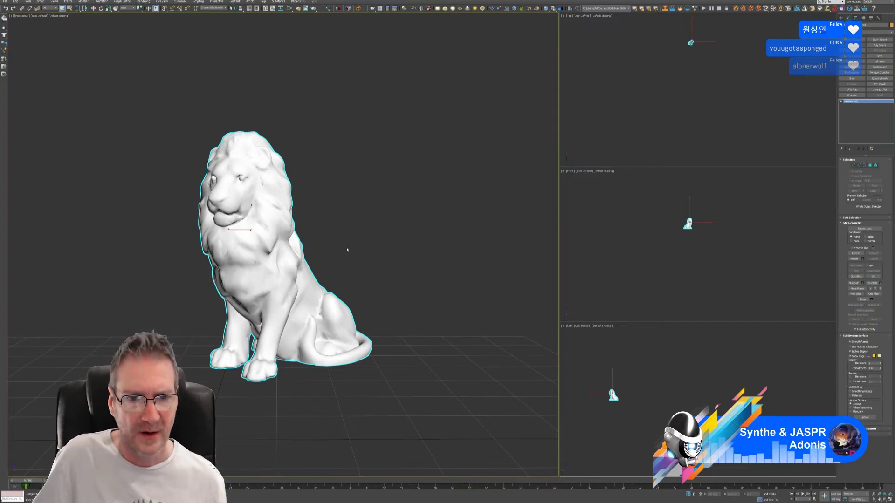
{"action": "middle_click_drag", "start_coordinate": [347, 250], "coordinate": [350, 248]}
- Switch to Substance Painter, reload the project mesh from the LionStatue FBX and inspect it from the side
{"action": "key", "text": "alt+Tab"}
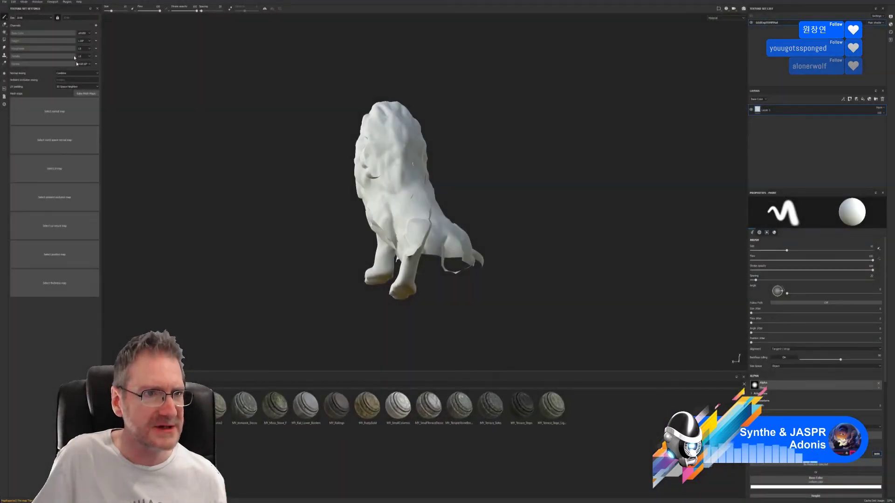
{"action": "left_click", "coordinate": [14, 2]}
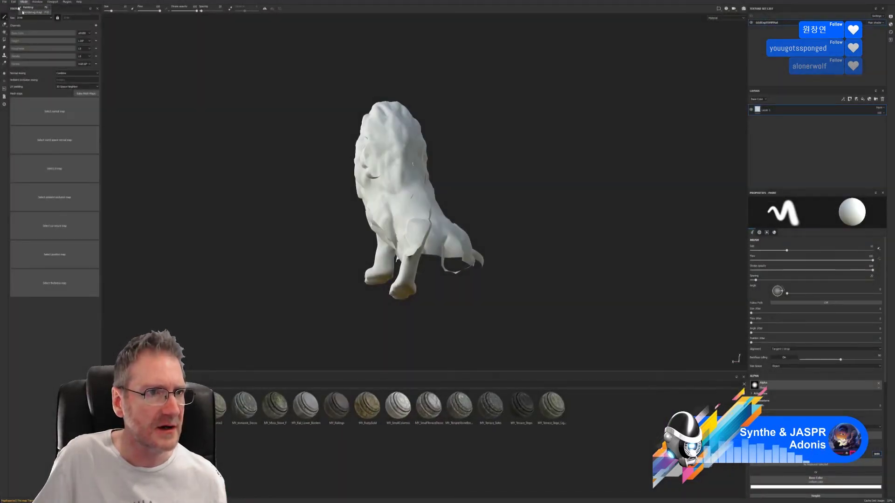
{"action": "left_click", "coordinate": [30, 17]}
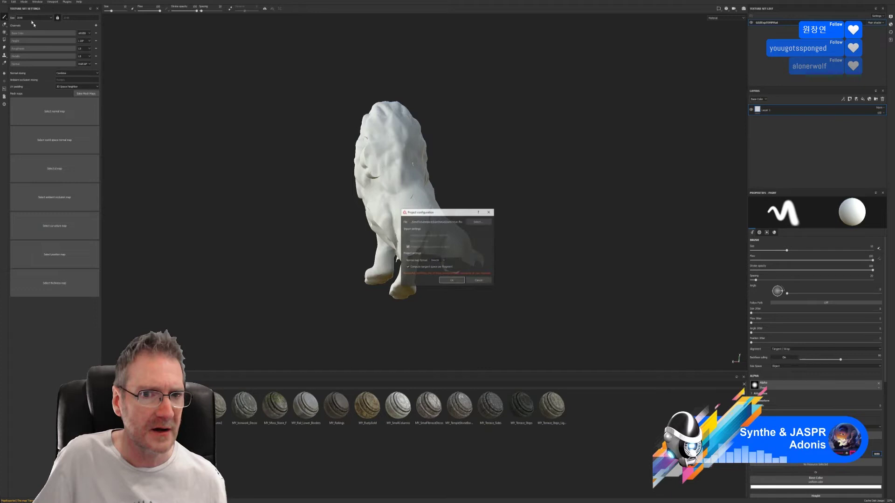
{"action": "left_click", "coordinate": [483, 224]}
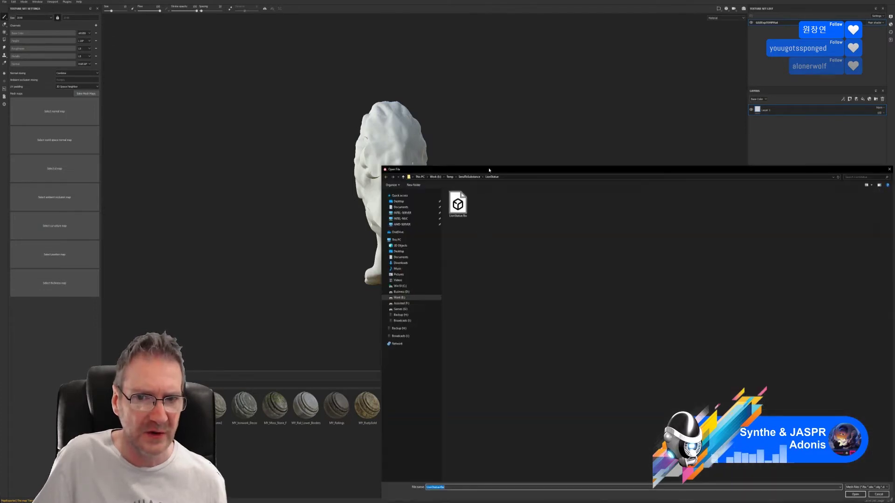
{"action": "double_click", "coordinate": [301, 157]}
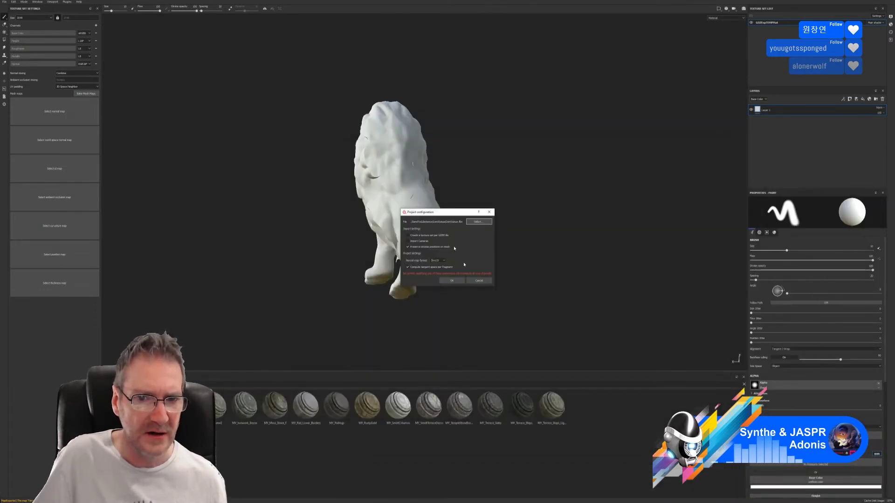
{"action": "left_click", "coordinate": [451, 280]}
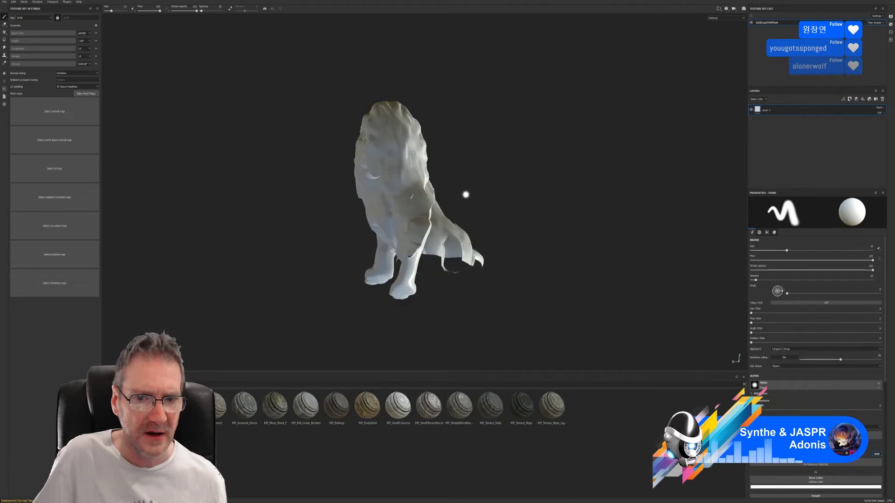
{"action": "left_click_drag", "start_coordinate": [479, 191], "coordinate": [365, 181], "text": "alt"}
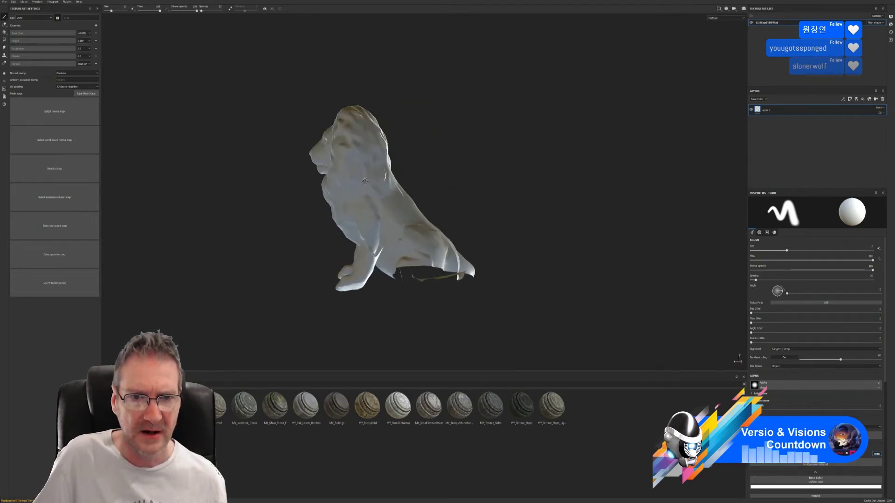
- Return to 3ds Max and flip the normals of the lion's whole mesh at element level
{"action": "left_click", "coordinate": [870, 1]}
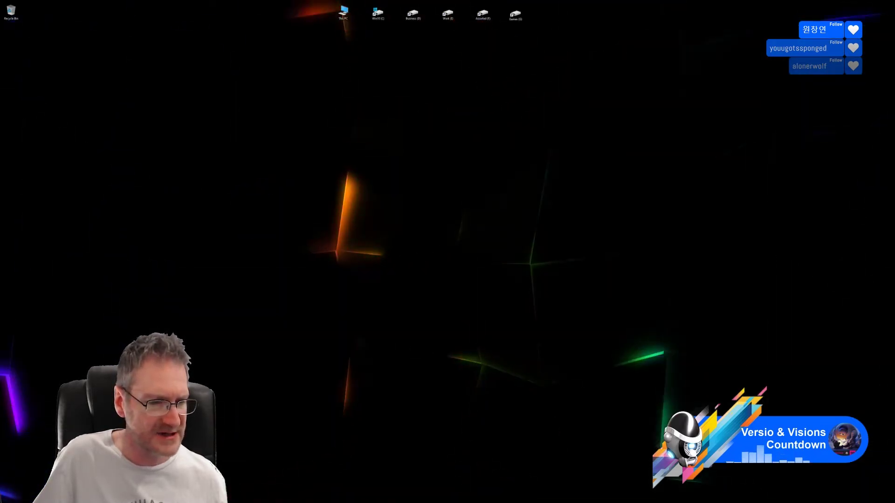
{"action": "key", "text": "alt+Tab"}
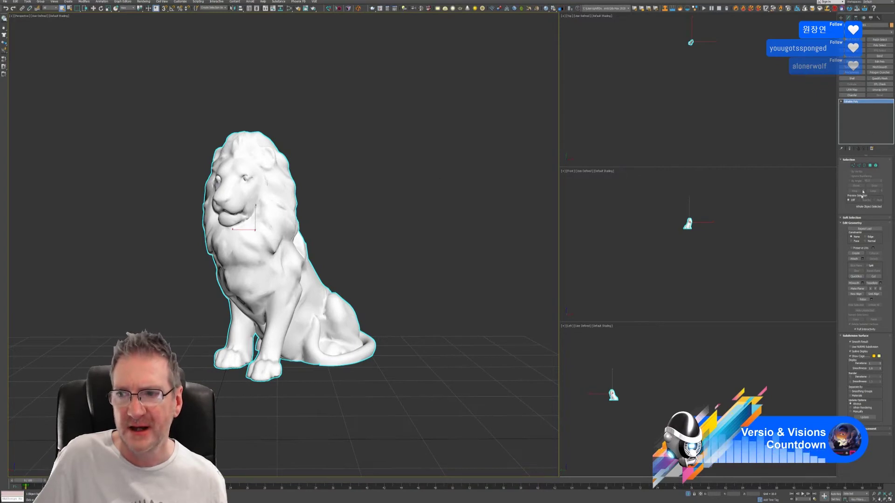
{"action": "left_click", "coordinate": [875, 166]}
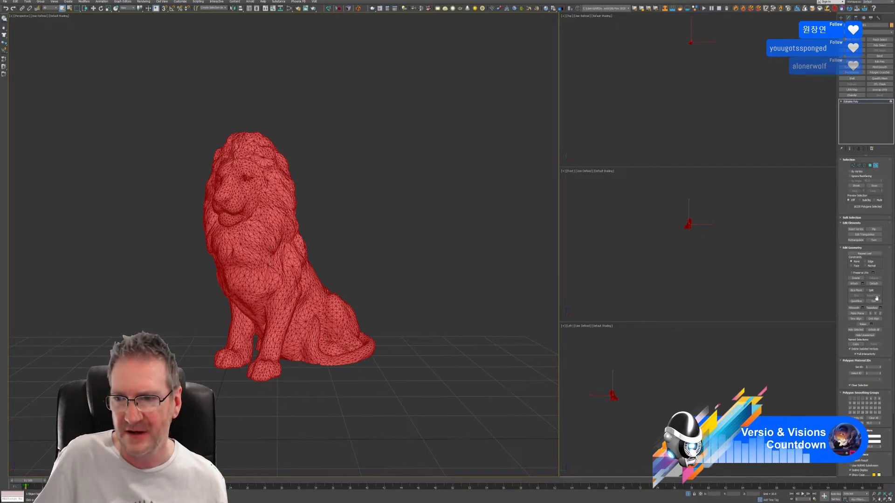
{"action": "scroll", "coordinate": [871, 296], "scroll_direction": "down", "scroll_amount": 1}
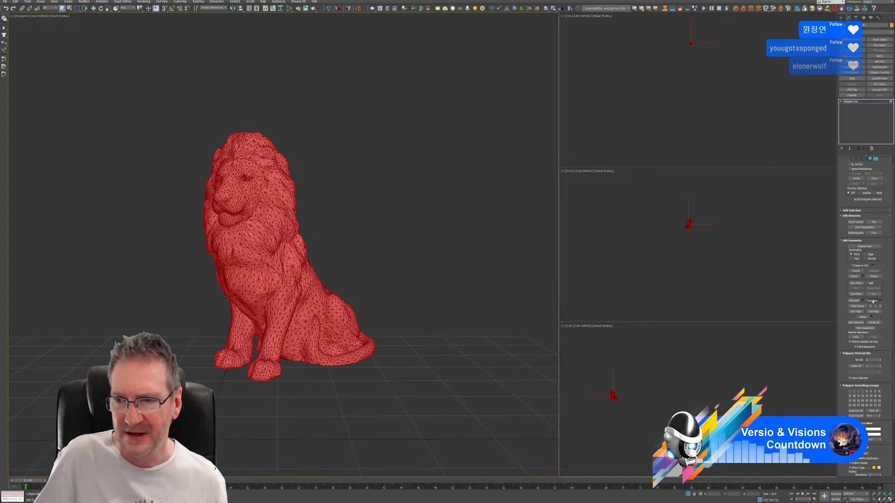
{"action": "scroll", "coordinate": [883, 327], "scroll_direction": "down", "scroll_amount": 2}
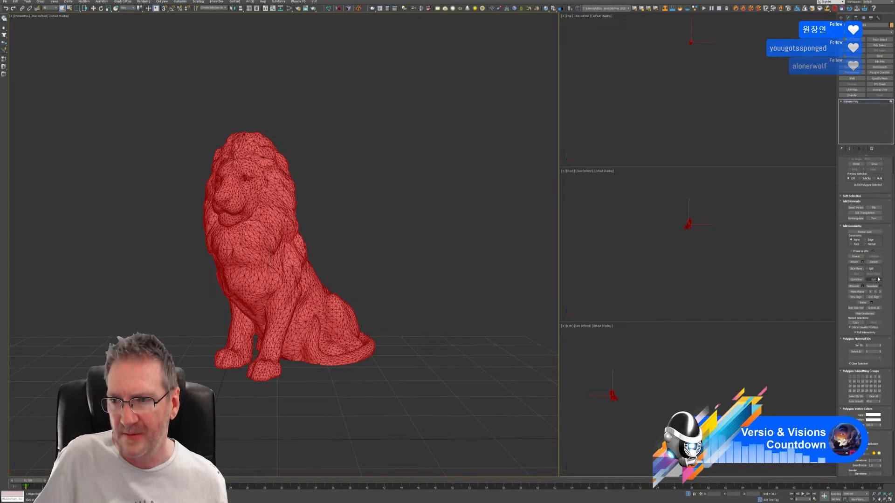
{"action": "left_click", "coordinate": [876, 208]}
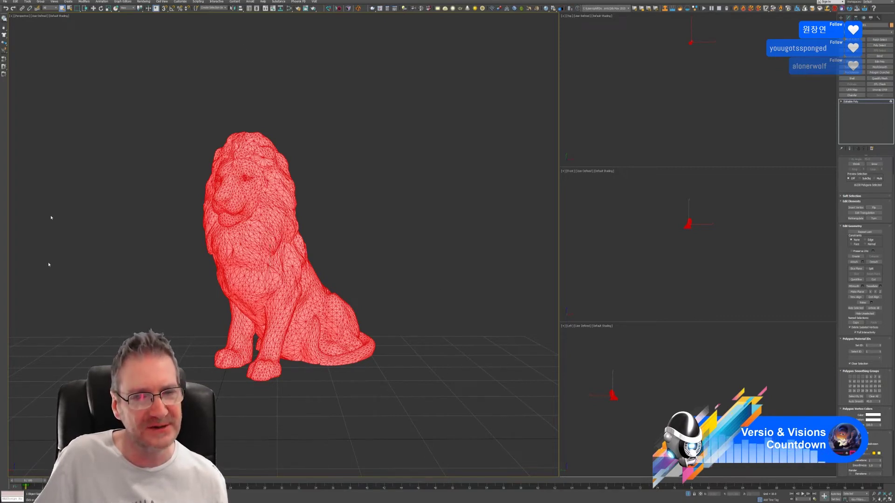
- Leave element level and export only the selected lion as FBX over the existing file in the LionStatue folder, keeping the current options
{"action": "left_click", "coordinate": [4, 2]}
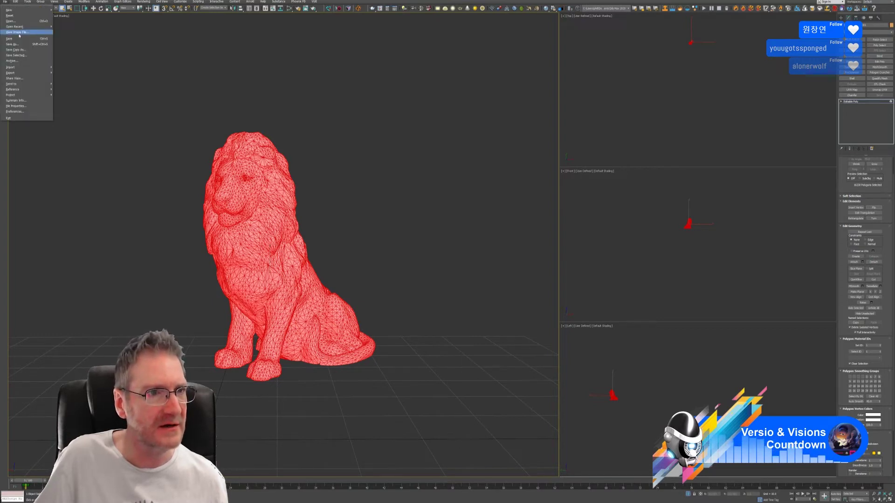
{"action": "mouse_move", "coordinate": [31, 73]}
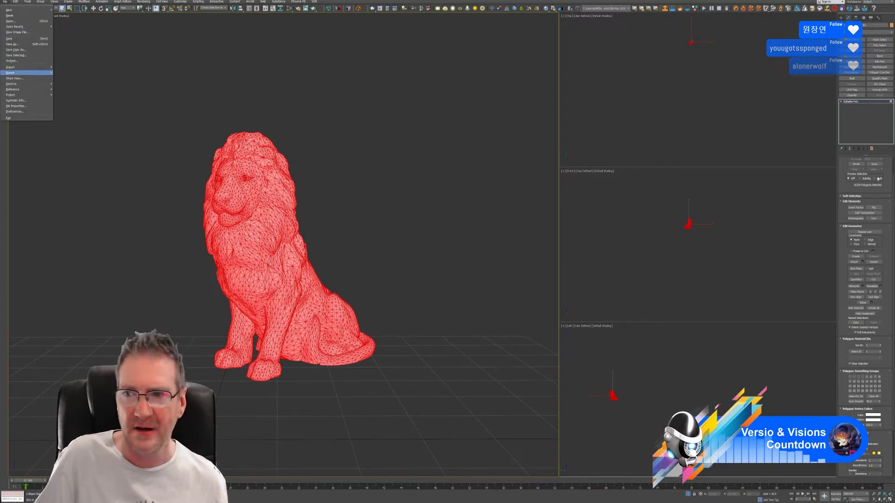
{"action": "left_click", "coordinate": [794, 284]}
{"action": "scroll", "coordinate": [849, 227], "scroll_direction": "up", "scroll_amount": 2}
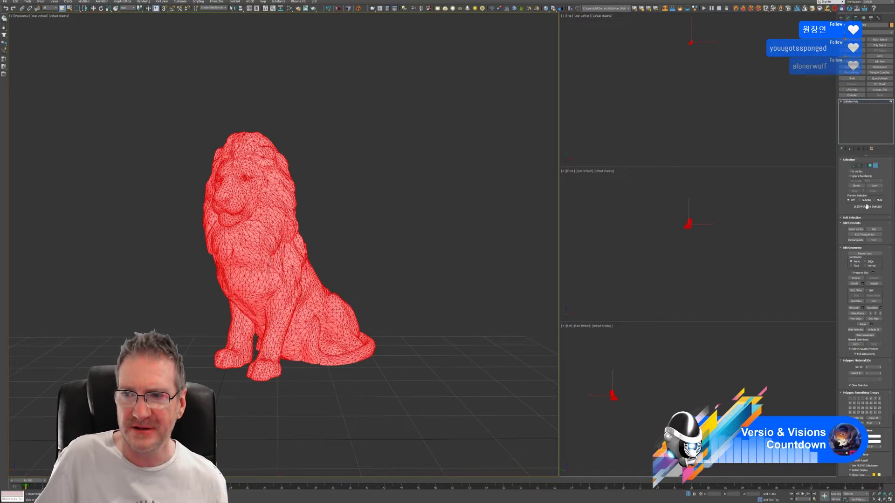
{"action": "left_click", "coordinate": [876, 166]}
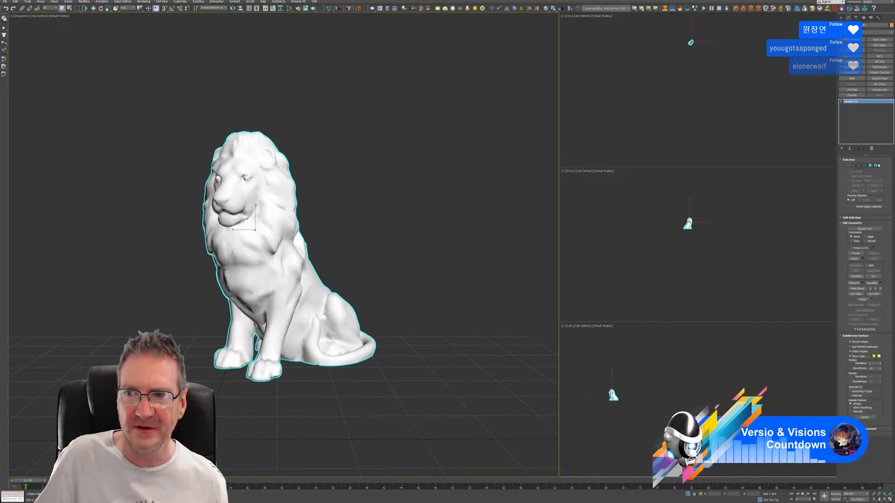
{"action": "left_click", "coordinate": [5, 1]}
{"action": "mouse_move", "coordinate": [33, 73]}
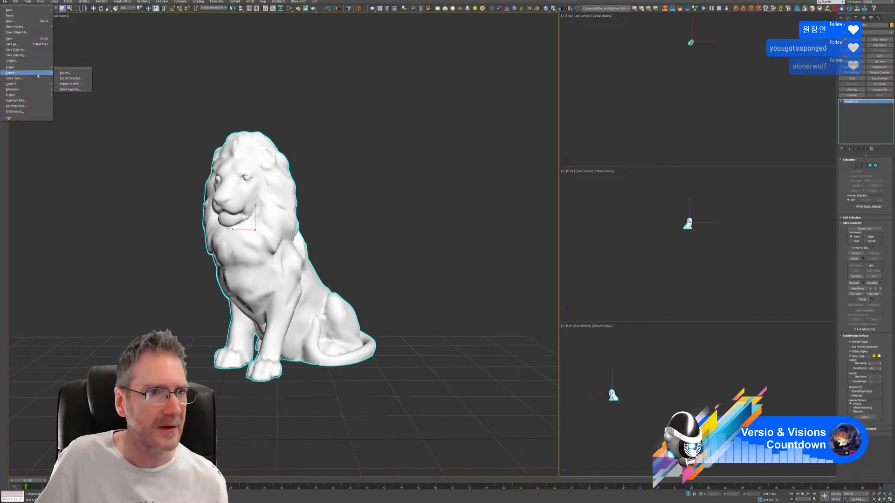
{"action": "left_click", "coordinate": [70, 78]}
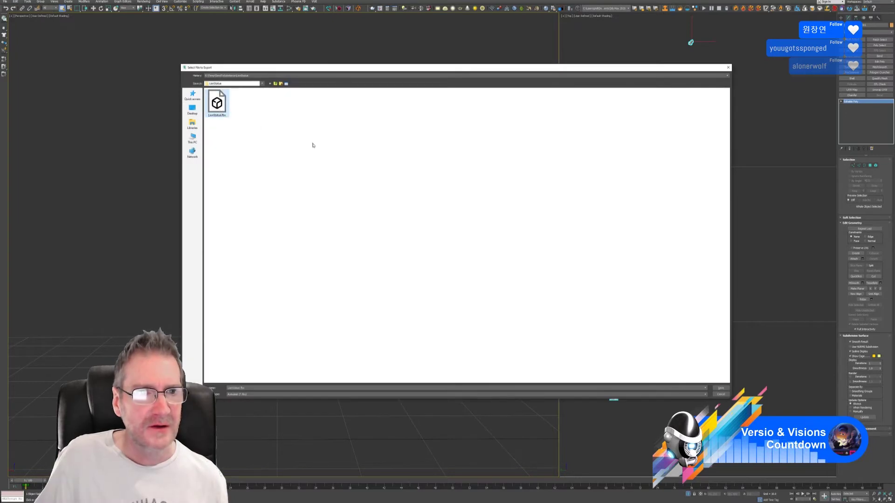
{"action": "key", "text": "Return"}
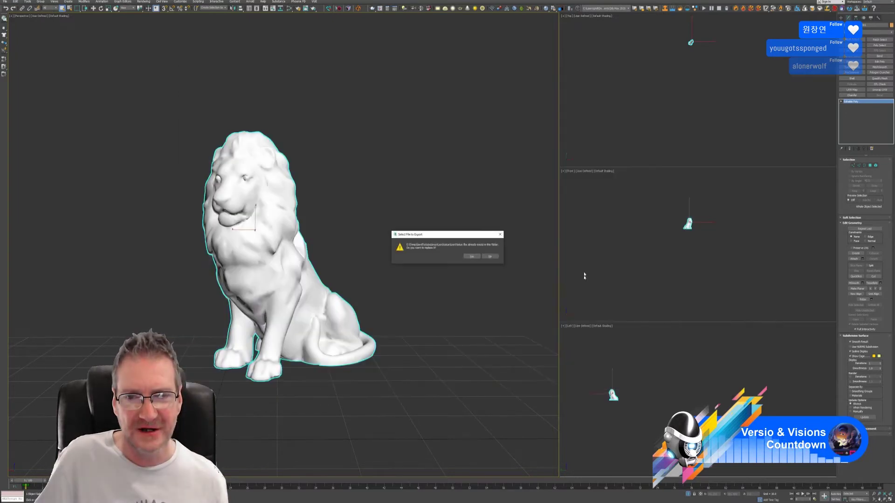
{"action": "left_click", "coordinate": [473, 257]}
{"action": "left_click", "coordinate": [480, 314]}
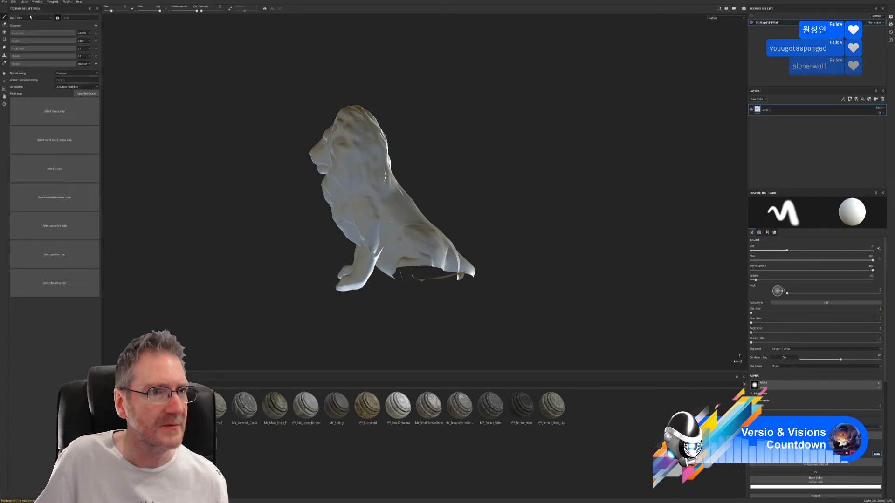
- Switch to Substance Painter, reload the project mesh from the LionStatue FBX and orbit around the lion to check its surface
{"action": "left_click", "coordinate": [490, 221]}
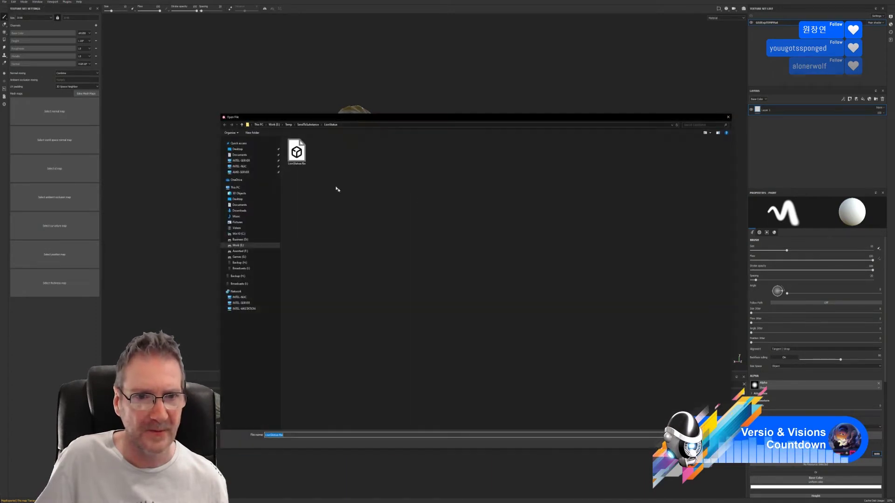
{"action": "double_click", "coordinate": [297, 152]}
{"action": "left_click", "coordinate": [450, 281]}
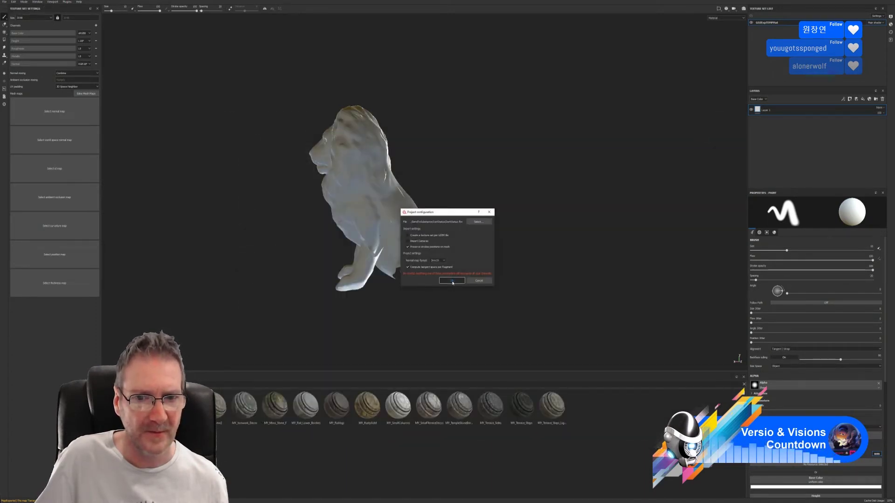
{"action": "left_click_drag", "start_coordinate": [448, 203], "coordinate": [520, 201], "text": "alt"}
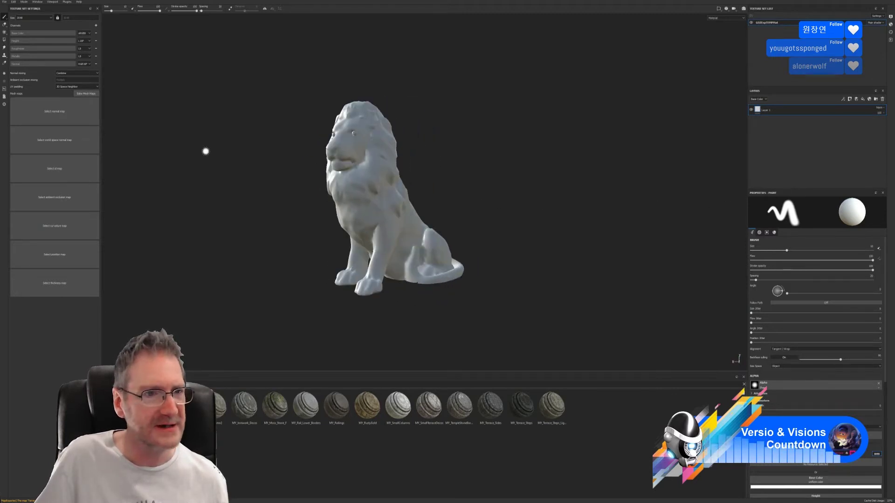
- Choose a baking output size and bake the lion's mesh maps using the low-poly mesh as the high-poly mesh
{"action": "left_click", "coordinate": [86, 93]}
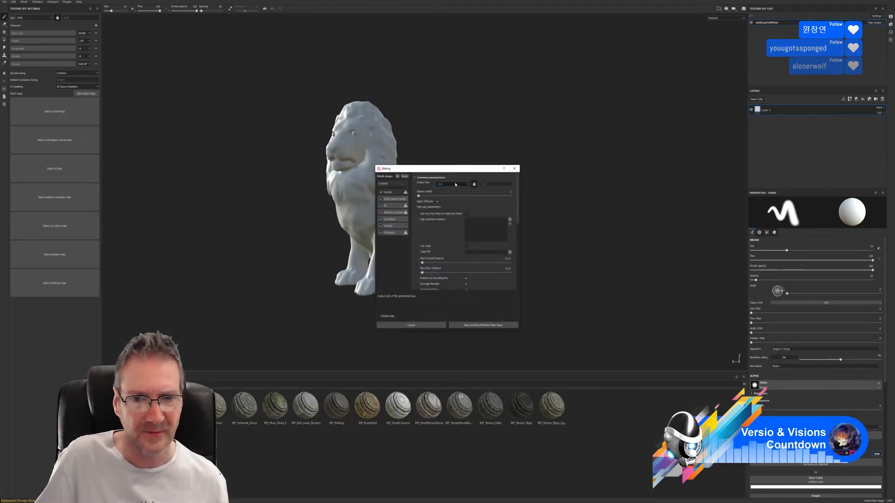
{"action": "left_click", "coordinate": [445, 185]}
{"action": "left_click", "coordinate": [442, 208]}
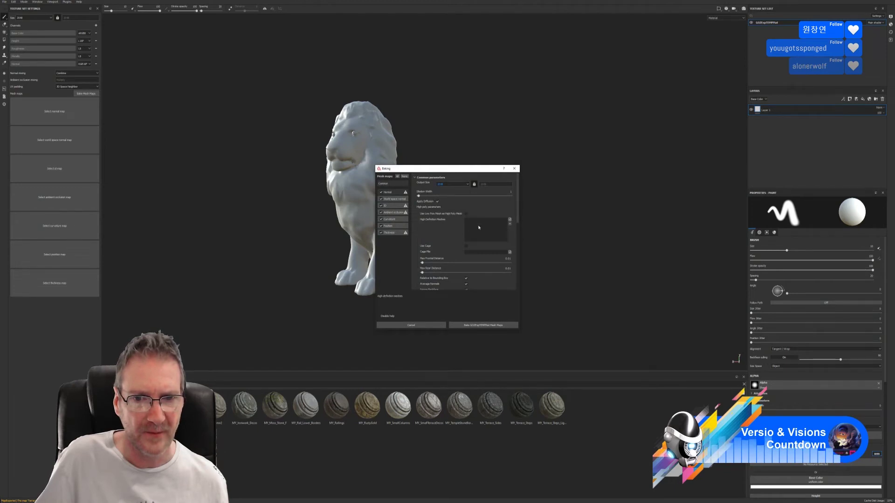
{"action": "left_click", "coordinate": [465, 213]}
{"action": "left_click", "coordinate": [478, 326]}
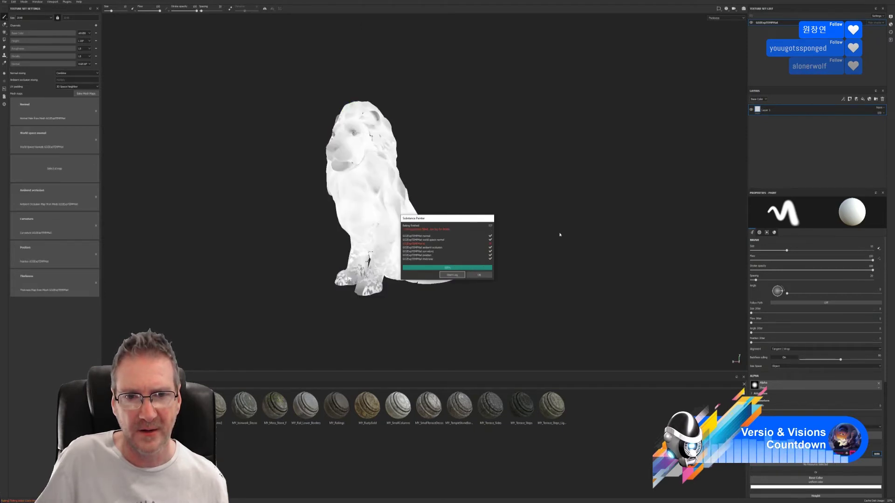
{"action": "left_click", "coordinate": [479, 275]}
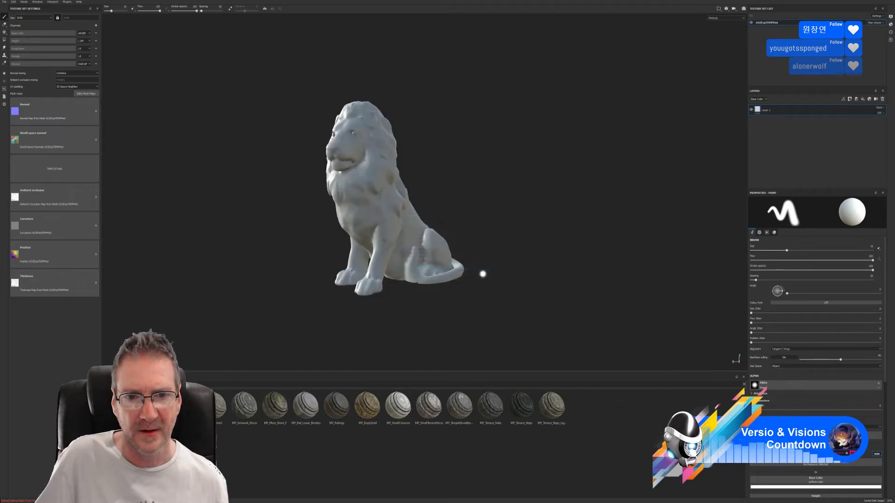
- Remove the baked ambient occlusion map from the lion's texture set and inspect the statue from several sides
{"action": "mouse_move", "coordinate": [481, 274]}
{"action": "left_mouse_down", "text": "alt"}
{"action": "mouse_move", "coordinate": [492, 226]}
{"action": "mouse_move", "coordinate": [442, 226]}
{"action": "mouse_move", "coordinate": [383, 191]}
{"action": "mouse_move", "coordinate": [187, 231]}
{"action": "mouse_move", "coordinate": [382, 250]}
{"action": "mouse_move", "coordinate": [574, 237]}
{"action": "left_mouse_up", "text": "alt"}
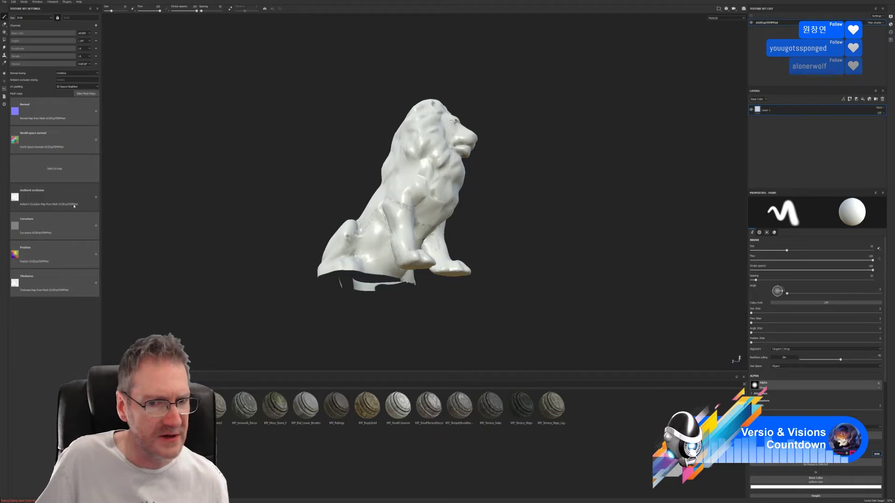
{"action": "left_click", "coordinate": [96, 198]}
{"action": "left_click_drag", "start_coordinate": [489, 232], "coordinate": [168, 267], "text": "alt"}
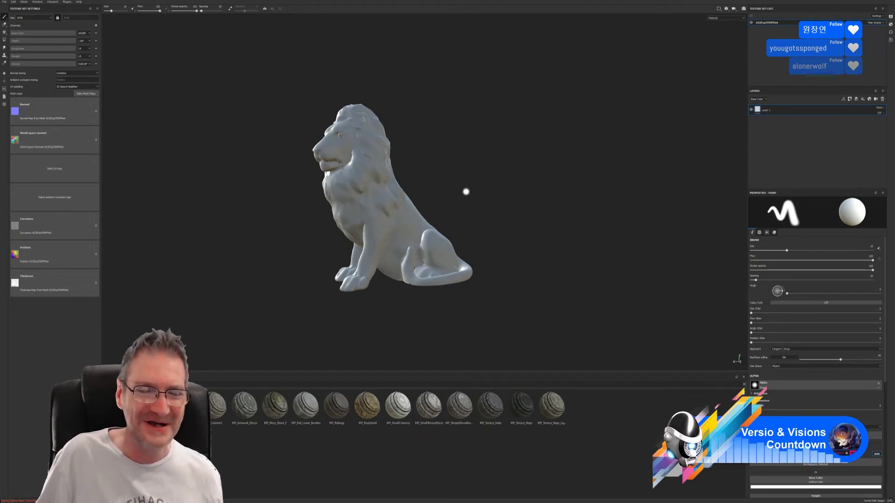
{"action": "left_click_drag", "start_coordinate": [429, 134], "coordinate": [489, 149], "text": "alt"}
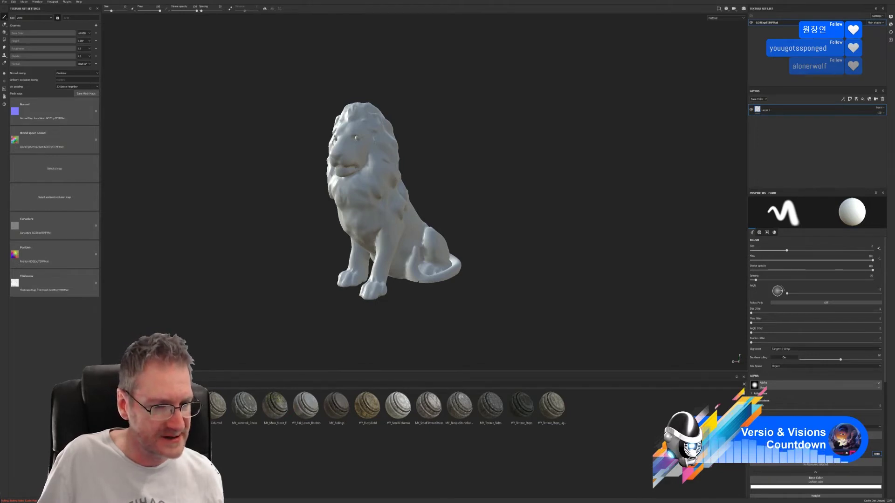
- Clear the search filter of the material shelf and browse down to the concrete materials
{"action": "key", "text": "BackSpace"}
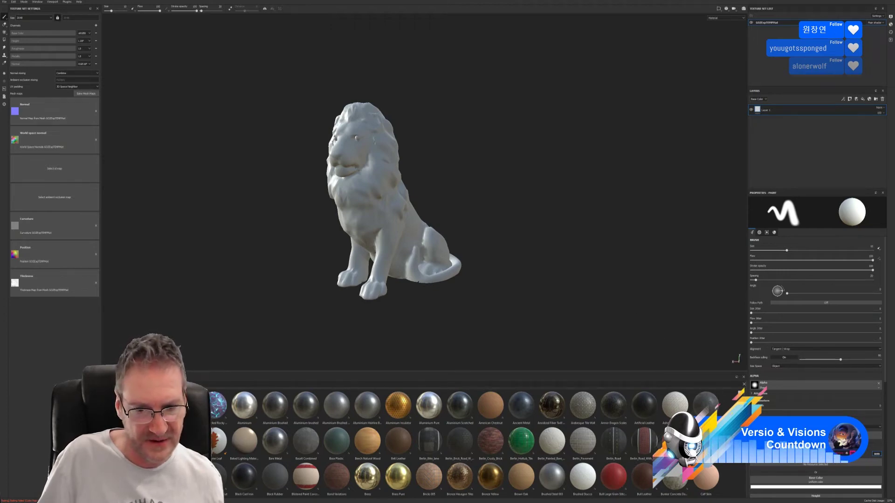
{"action": "scroll", "coordinate": [462, 443], "scroll_direction": "down", "scroll_amount": 2}
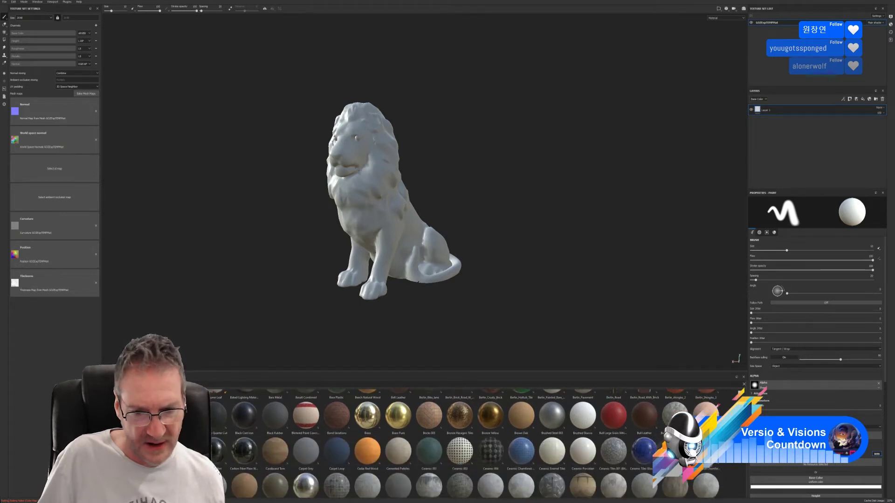
{"action": "scroll", "coordinate": [471, 443], "scroll_direction": "down", "scroll_amount": 1}
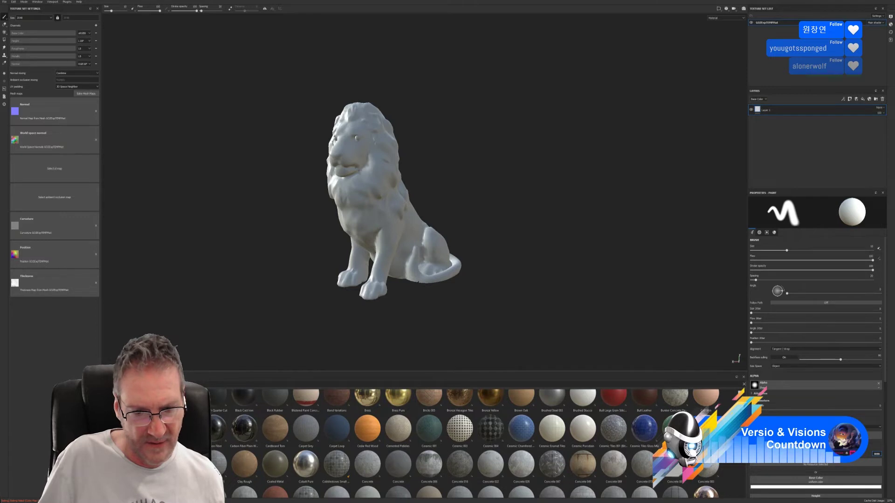
{"action": "scroll", "coordinate": [476, 442], "scroll_direction": "down", "scroll_amount": 1}
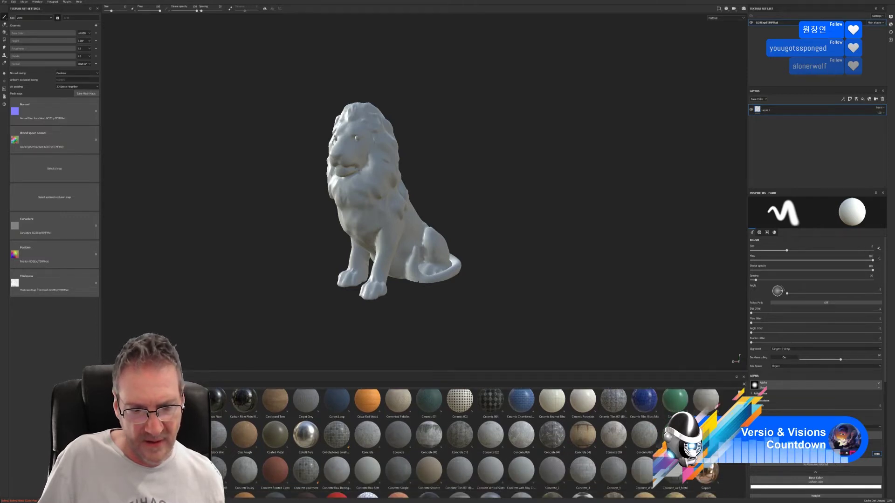
{"action": "scroll", "coordinate": [475, 443], "scroll_direction": "down", "scroll_amount": 1}
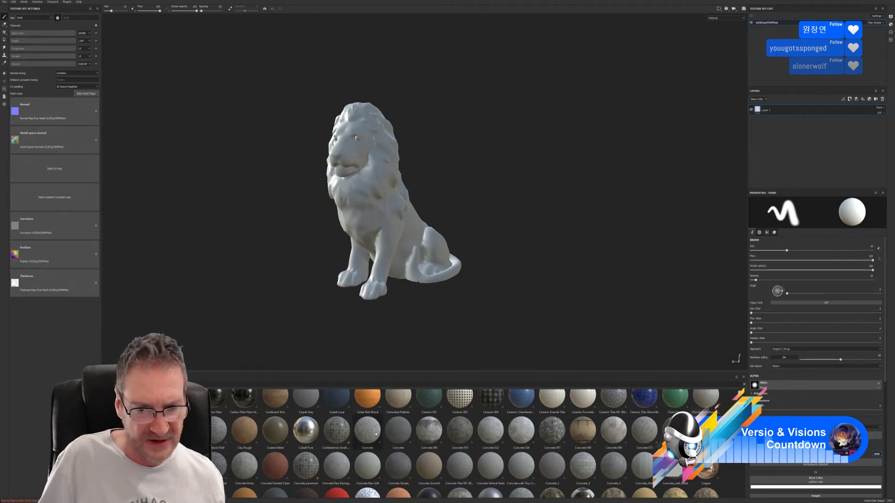
- Preview the concrete materials in the shelf to compare candidates for the lion's stone surface
{"action": "mouse_move", "coordinate": [376, 434]}
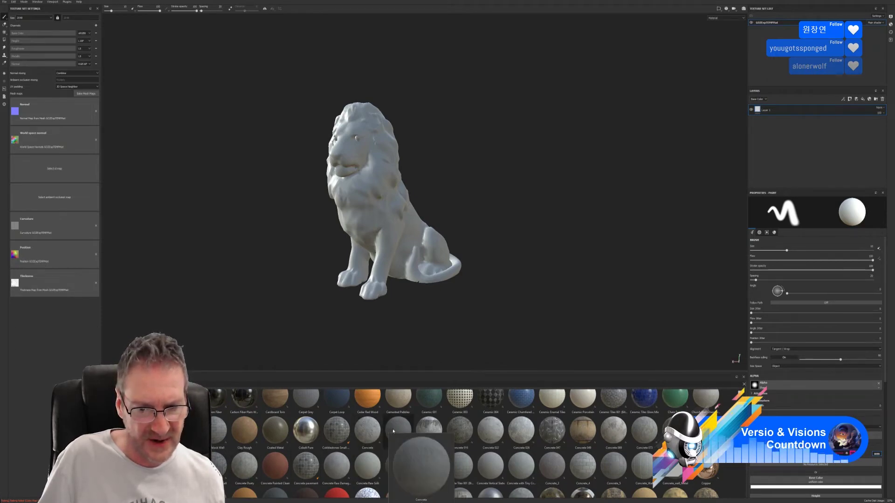
{"action": "mouse_move", "coordinate": [445, 424]}
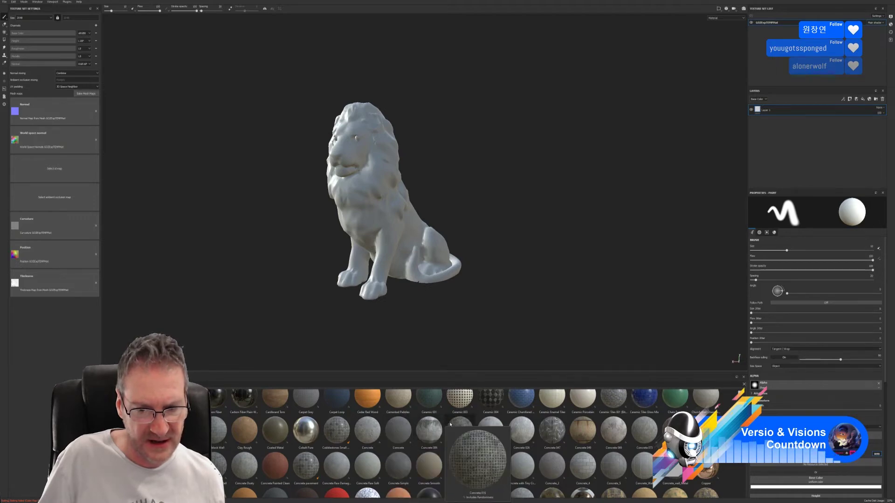
{"action": "mouse_move", "coordinate": [497, 428]}
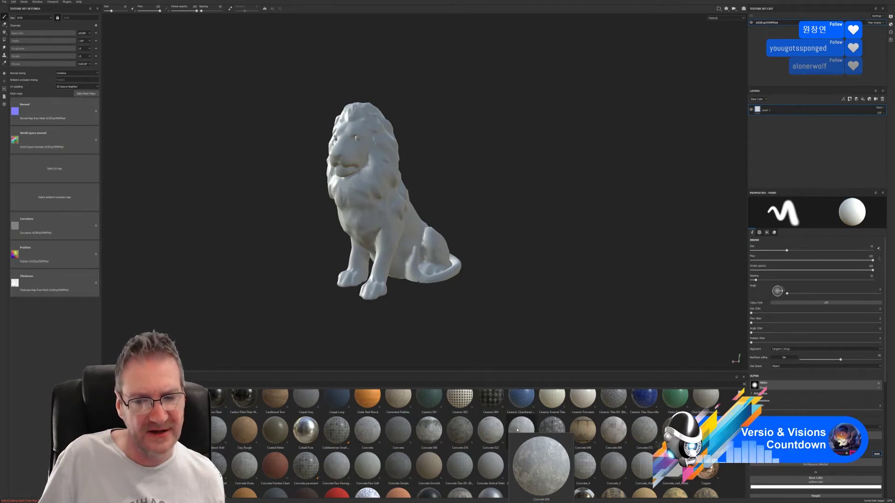
{"action": "mouse_move", "coordinate": [542, 428]}
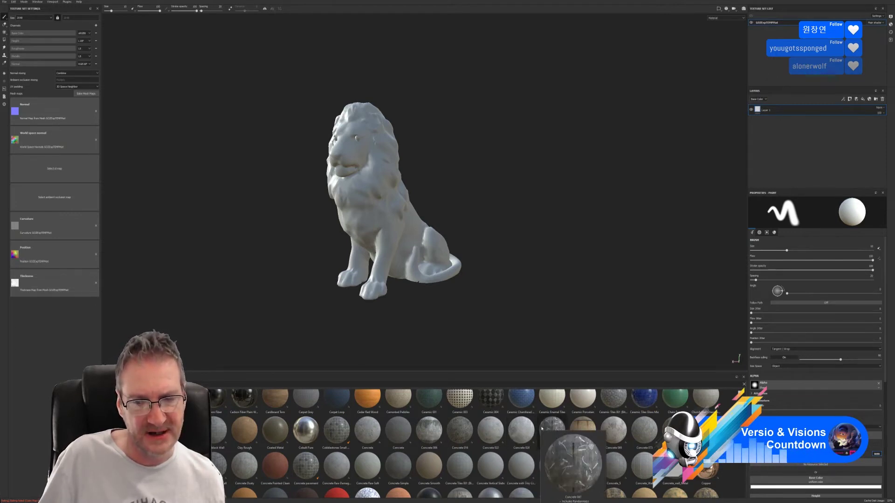
{"action": "mouse_move", "coordinate": [573, 430]}
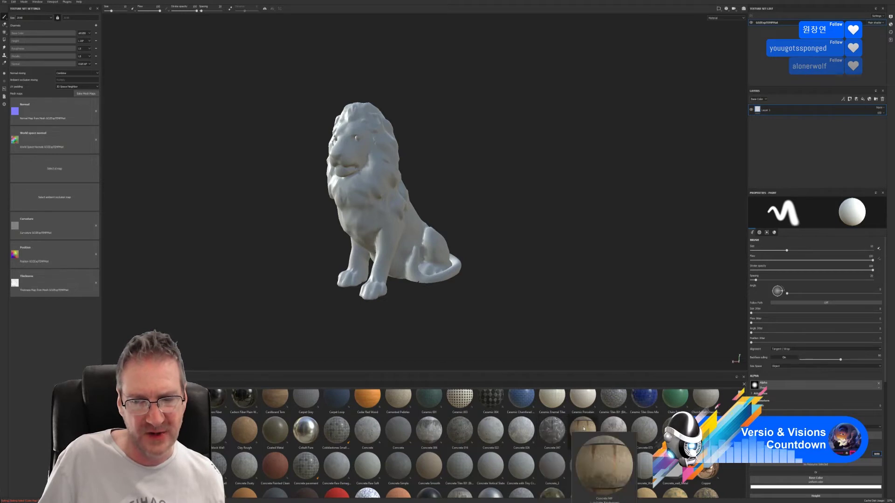
{"action": "mouse_move", "coordinate": [603, 425]}
{"action": "mouse_move", "coordinate": [643, 425]}
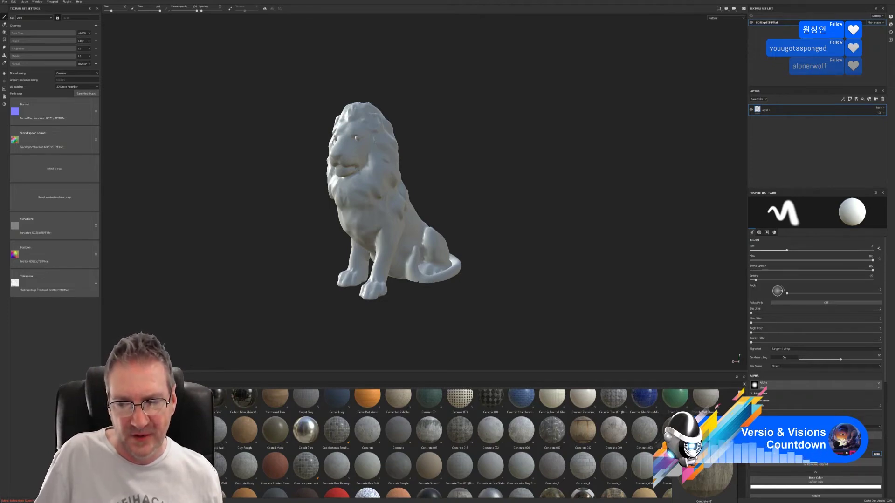
{"action": "left_click_drag", "start_coordinate": [704, 487], "coordinate": [739, 485]}
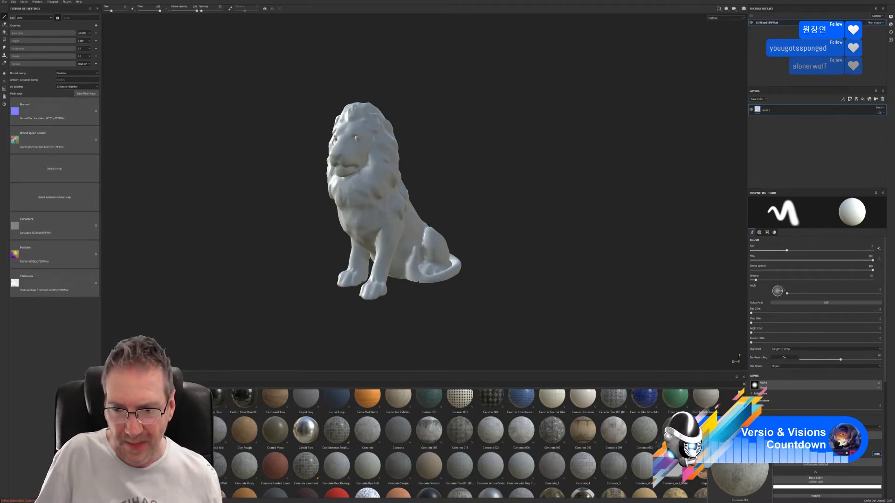
{"action": "left_click_drag", "start_coordinate": [738, 485], "coordinate": [739, 484]}
{"action": "scroll", "coordinate": [466, 443], "scroll_direction": "up", "scroll_amount": 1}
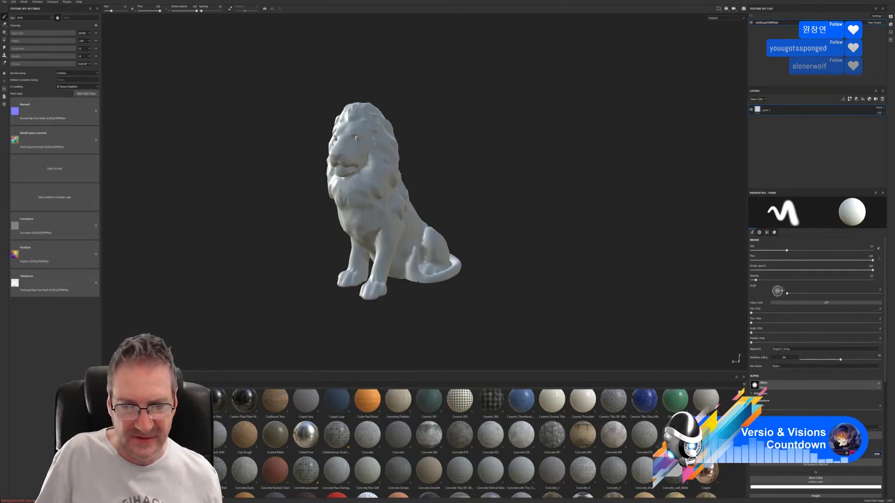
{"action": "scroll", "coordinate": [466, 443], "scroll_direction": "up", "scroll_amount": 3}
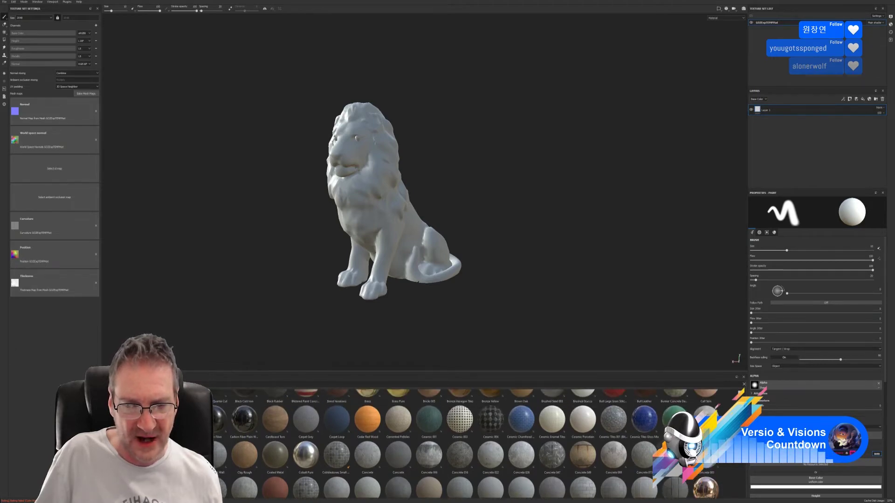
{"action": "scroll", "coordinate": [466, 443], "scroll_direction": "down", "scroll_amount": 3}
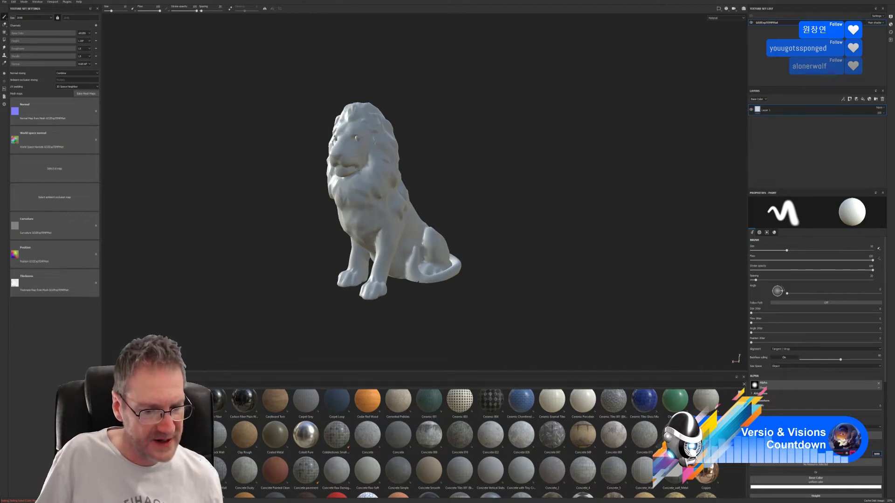
- Apply the Concrete Bare material to the lion as a fill layer and delete the empty Layer 1
{"action": "mouse_move", "coordinate": [219, 471]}
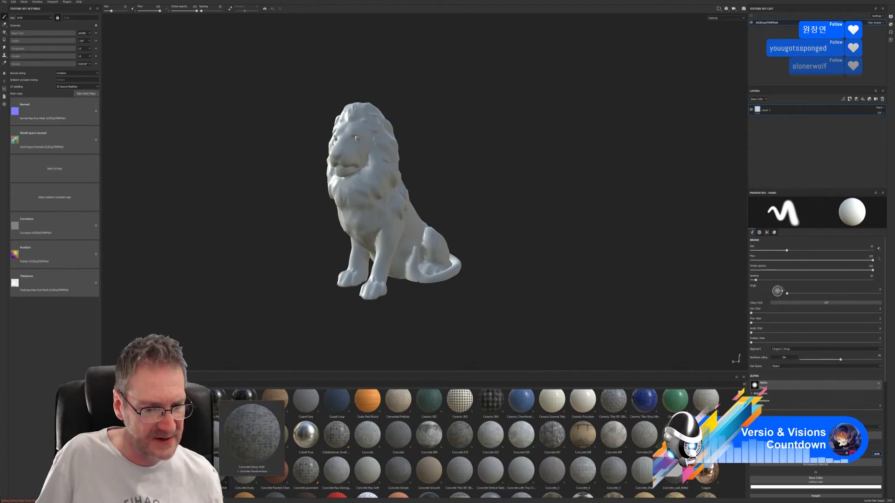
{"action": "mouse_move", "coordinate": [245, 487]}
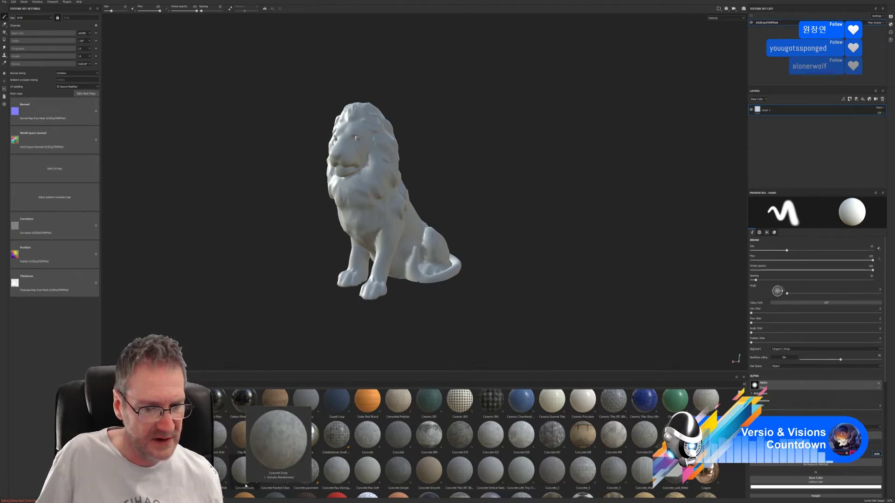
{"action": "mouse_move", "coordinate": [275, 475]}
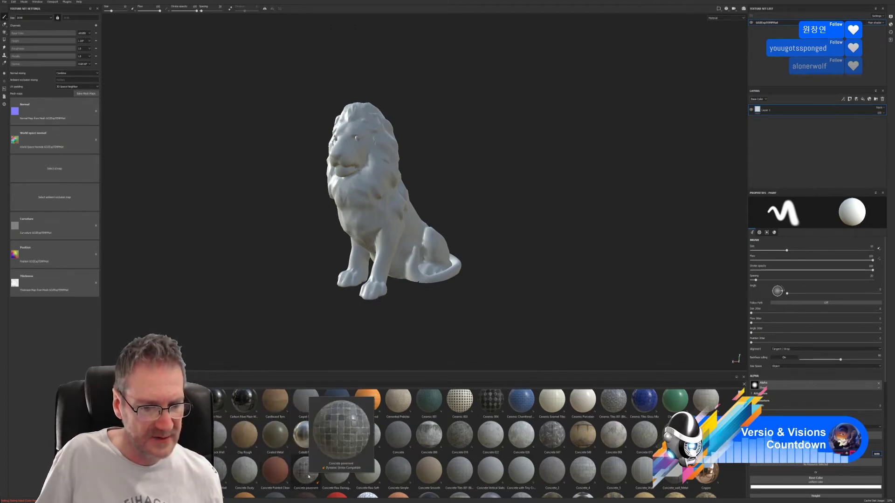
{"action": "mouse_move", "coordinate": [341, 476]}
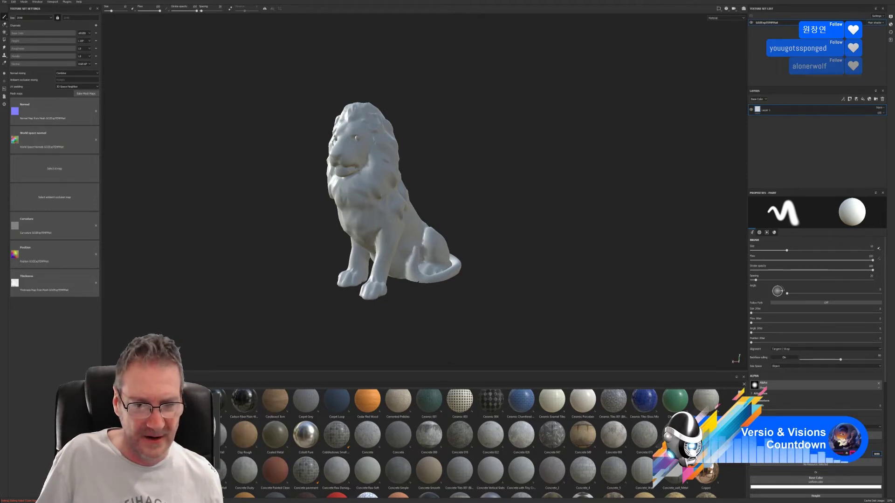
{"action": "left_click_drag", "start_coordinate": [219, 470], "coordinate": [374, 194]}
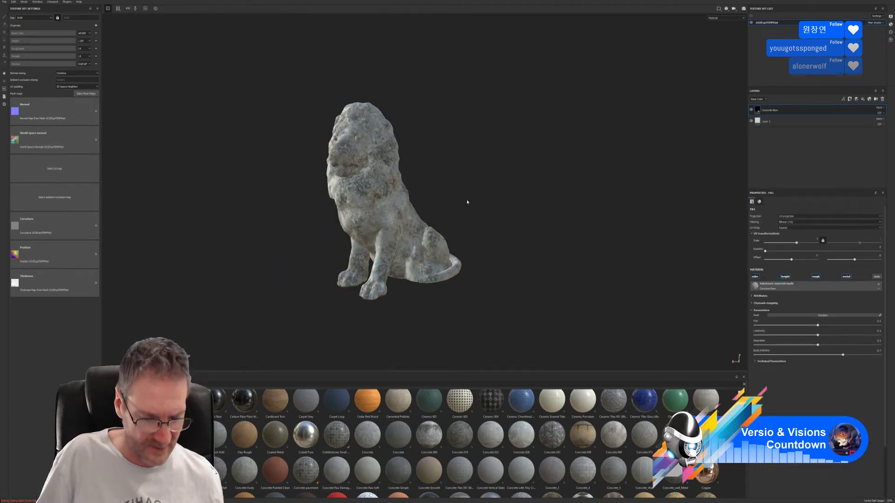
{"action": "left_click_drag", "start_coordinate": [464, 208], "coordinate": [667, 202], "text": "alt"}
{"action": "left_click_drag", "start_coordinate": [467, 242], "coordinate": [457, 191], "text": "alt"}
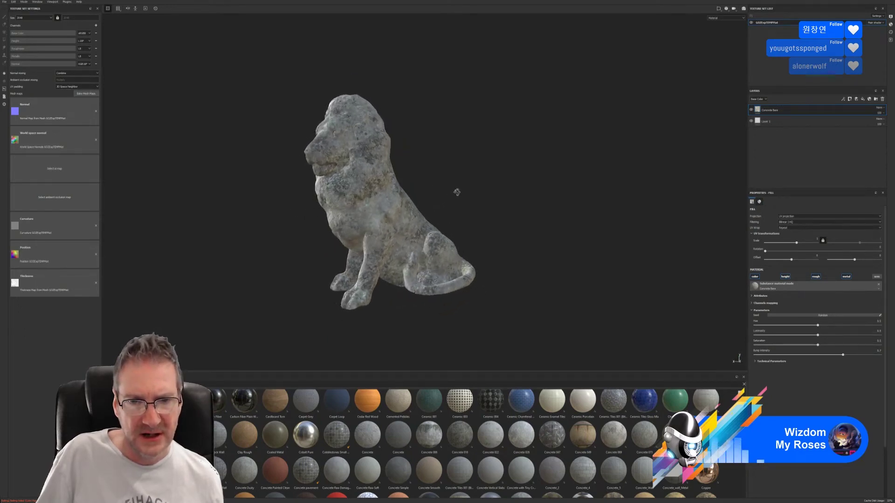
{"action": "left_click", "coordinate": [781, 123]}
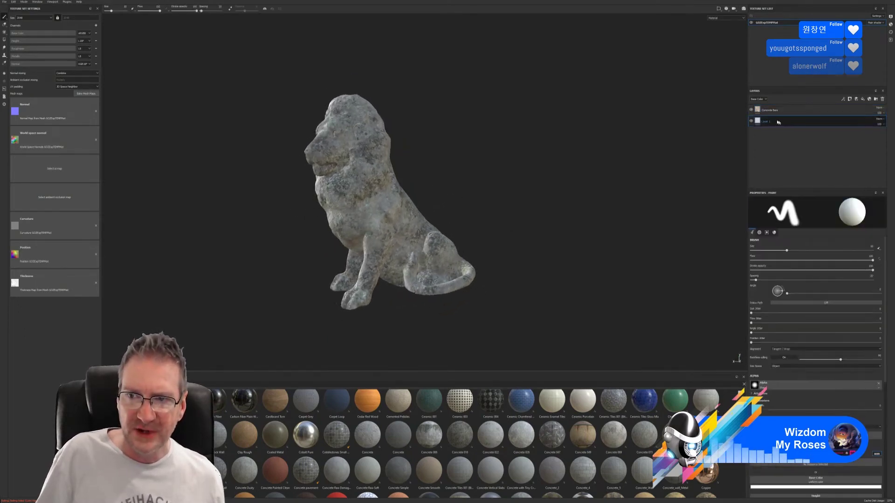
{"action": "key", "text": "Delete"}
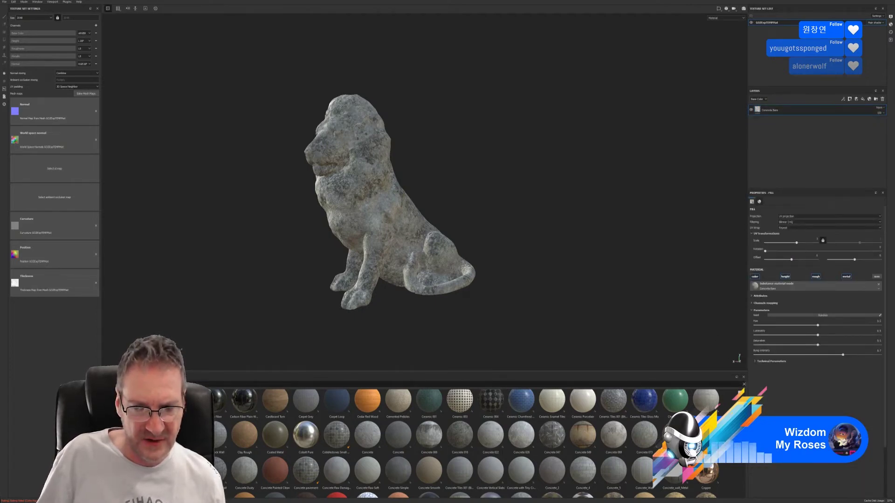
- Find the Granite Rock Mossy material in the shelf and apply it to the lion as a fill layer above the concrete
{"action": "scroll", "coordinate": [470, 443], "scroll_direction": "down", "scroll_amount": 1}
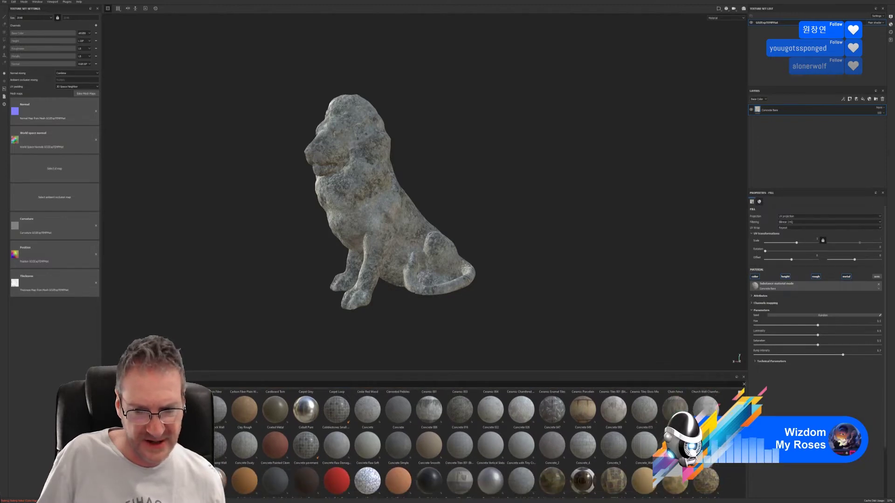
{"action": "scroll", "coordinate": [471, 442], "scroll_direction": "down", "scroll_amount": 1}
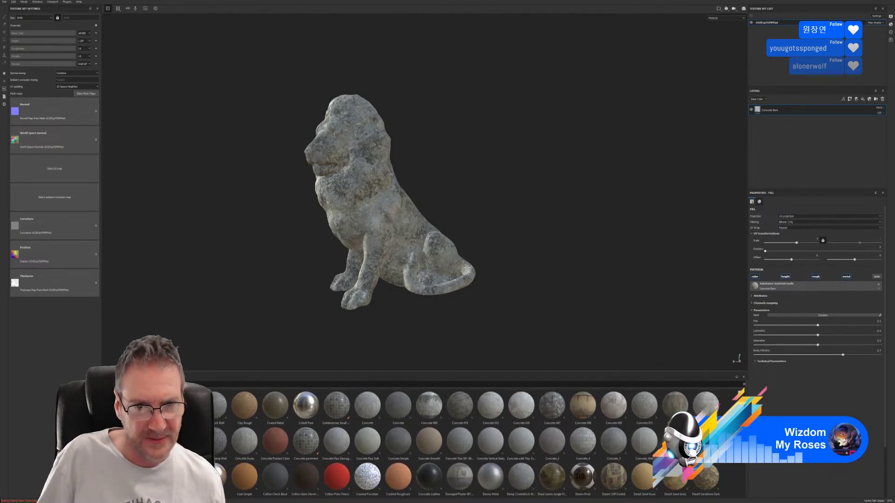
{"action": "scroll", "coordinate": [470, 442], "scroll_direction": "down", "scroll_amount": 1}
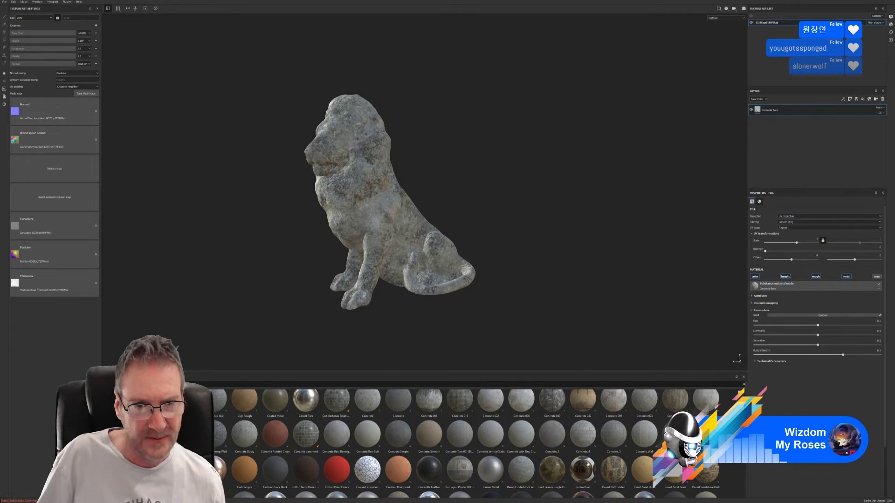
{"action": "scroll", "coordinate": [471, 443], "scroll_direction": "down", "scroll_amount": 1}
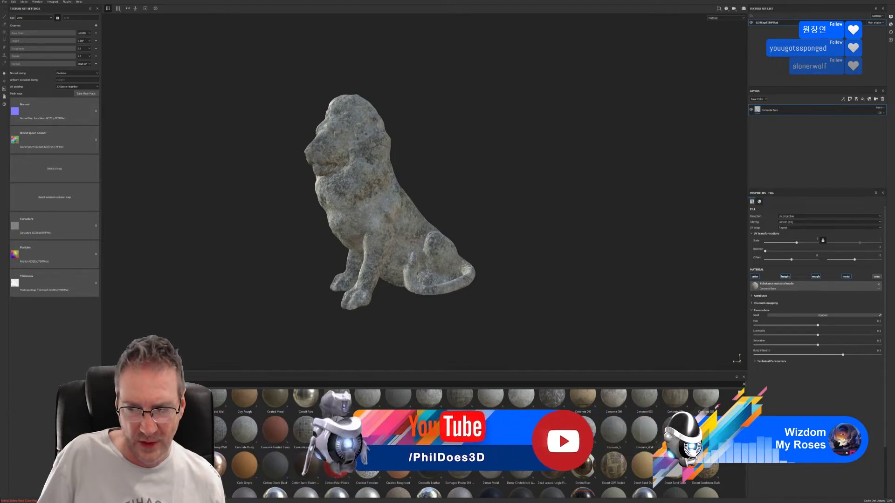
{"action": "scroll", "coordinate": [471, 443], "scroll_direction": "down", "scroll_amount": 2}
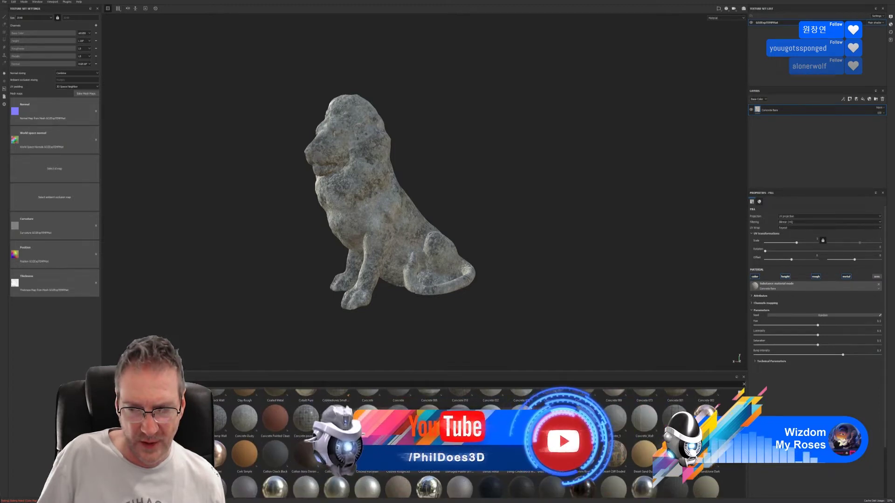
{"action": "scroll", "coordinate": [471, 443], "scroll_direction": "down", "scroll_amount": 3}
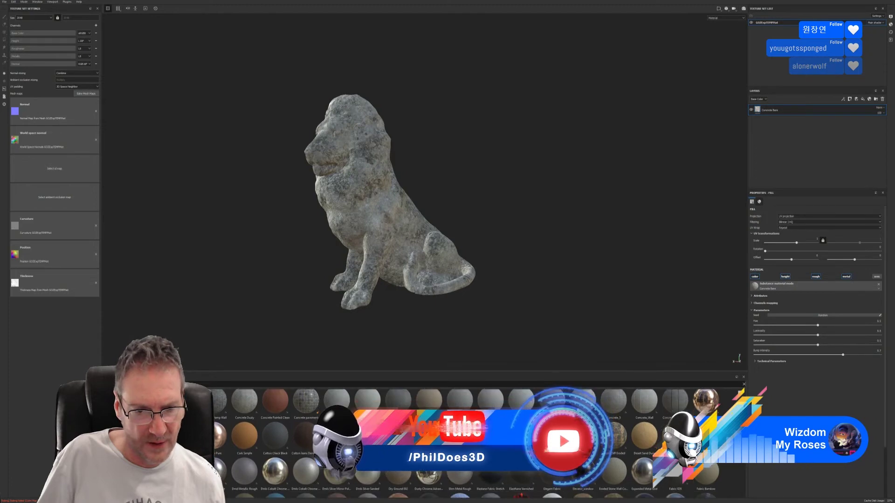
{"action": "scroll", "coordinate": [471, 443], "scroll_direction": "down", "scroll_amount": 1}
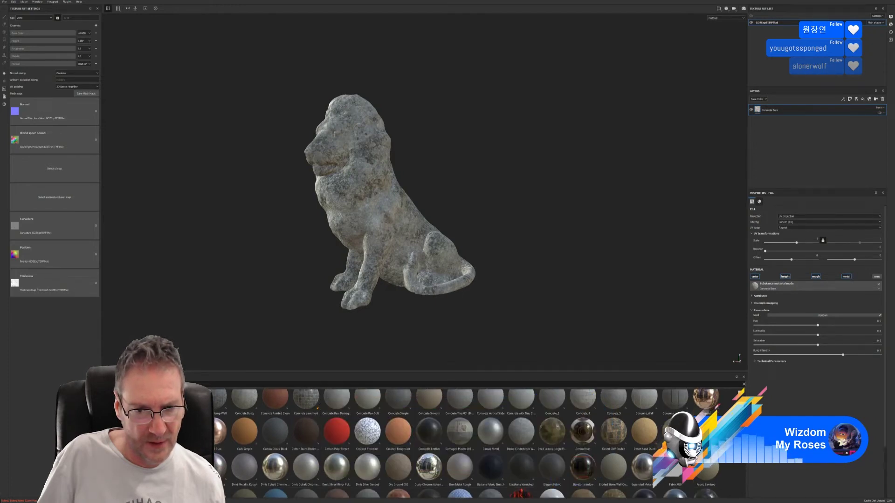
{"action": "scroll", "coordinate": [471, 443], "scroll_direction": "down", "scroll_amount": 2}
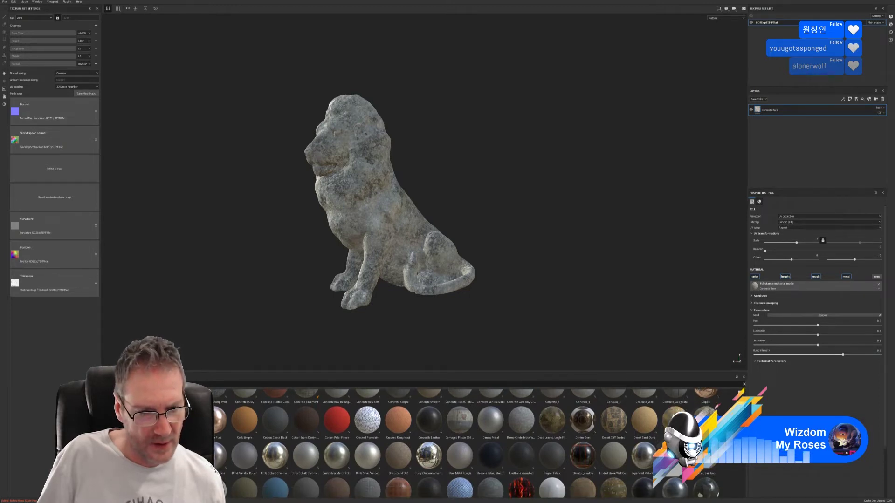
{"action": "scroll", "coordinate": [471, 442], "scroll_direction": "down", "scroll_amount": 5}
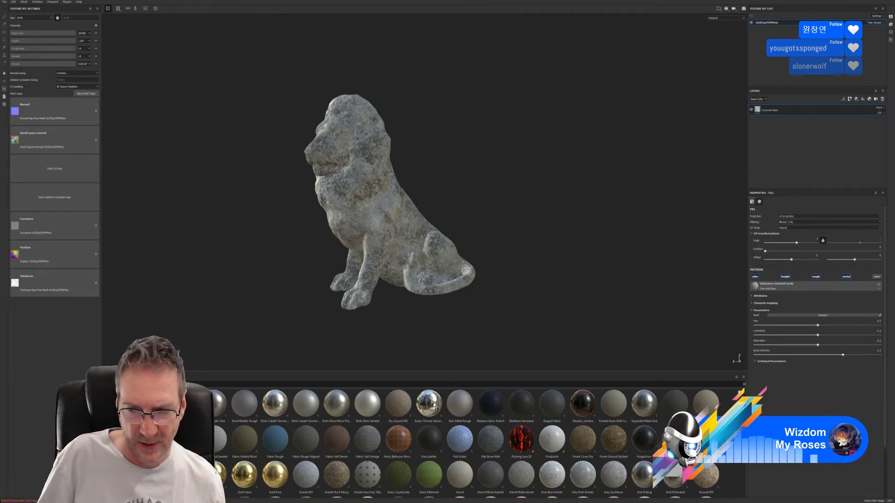
{"action": "scroll", "coordinate": [470, 443], "scroll_direction": "down", "scroll_amount": 2}
{"action": "scroll", "coordinate": [471, 443], "scroll_direction": "down", "scroll_amount": 2}
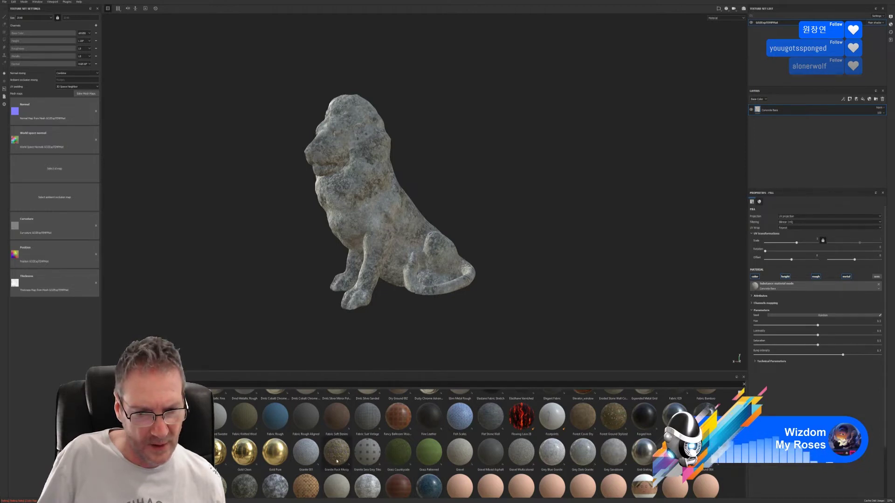
{"action": "mouse_move", "coordinate": [336, 461]}
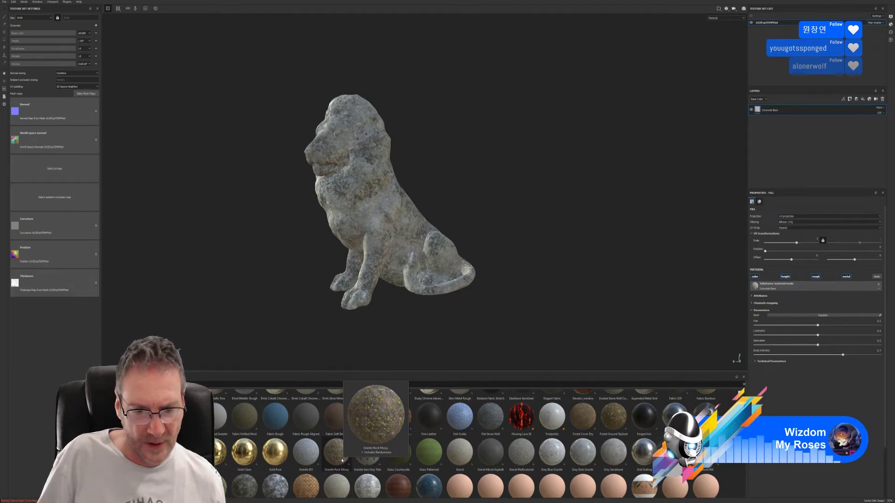
{"action": "left_click_drag", "start_coordinate": [342, 460], "coordinate": [395, 313]}
{"action": "left_click_drag", "start_coordinate": [409, 250], "coordinate": [409, 250]}
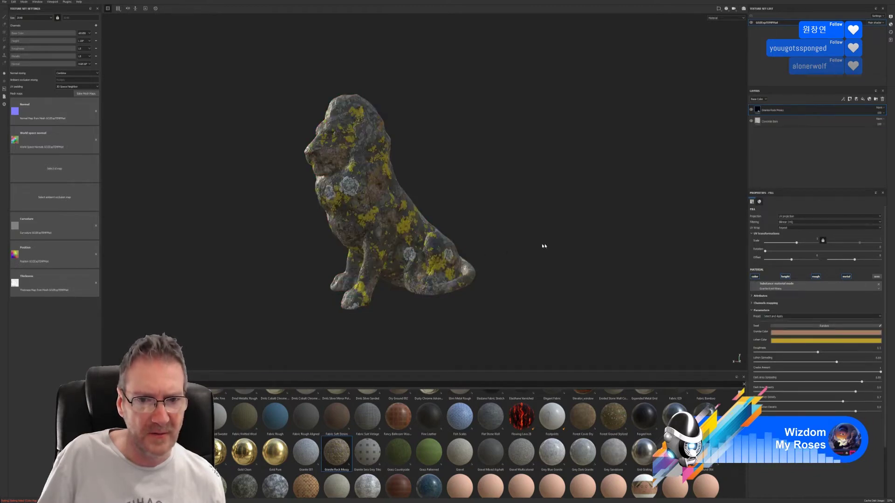
{"action": "left_click_drag", "start_coordinate": [516, 209], "coordinate": [404, 207], "text": "alt"}
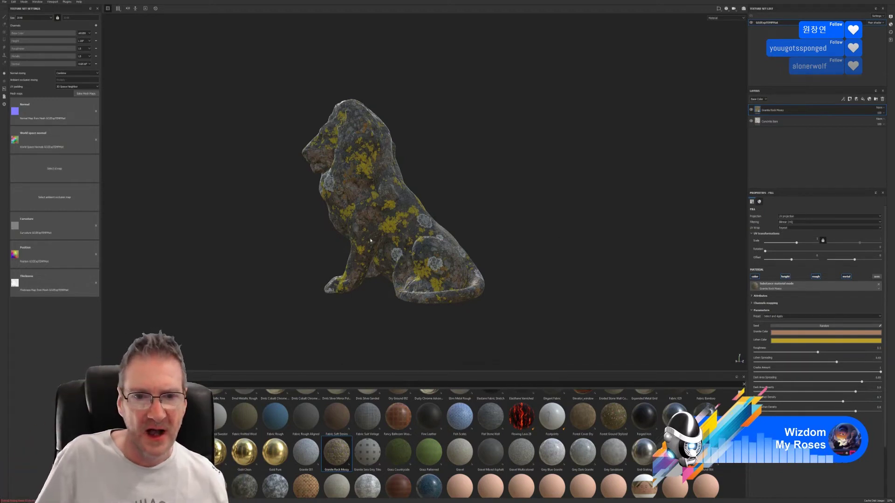
- Change the Lichen Color of the Granite Rock Mossy layer from yellow to a dark, muted green
{"action": "left_click", "coordinate": [804, 341]}
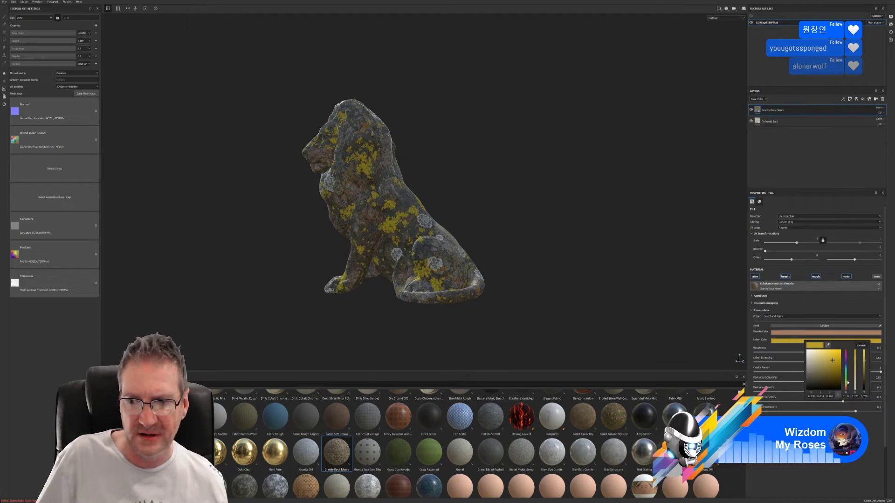
{"action": "left_click_drag", "start_coordinate": [846, 380], "coordinate": [845, 378]}
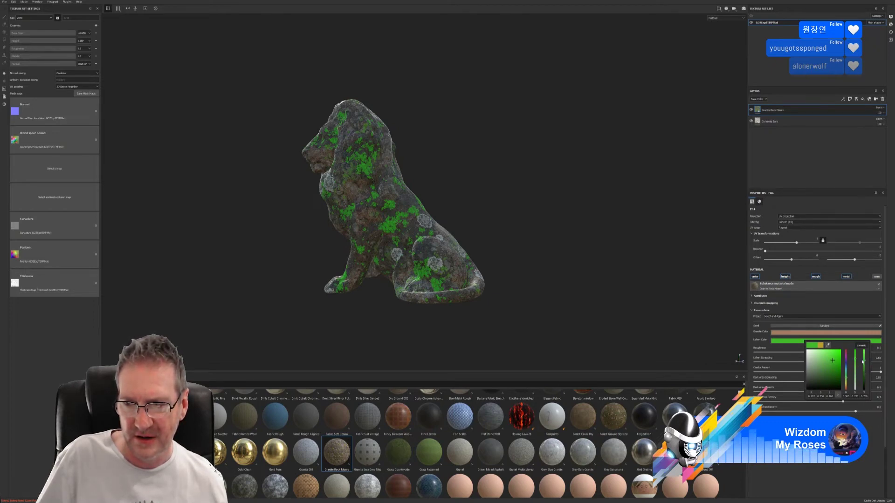
{"action": "left_click", "coordinate": [864, 370]}
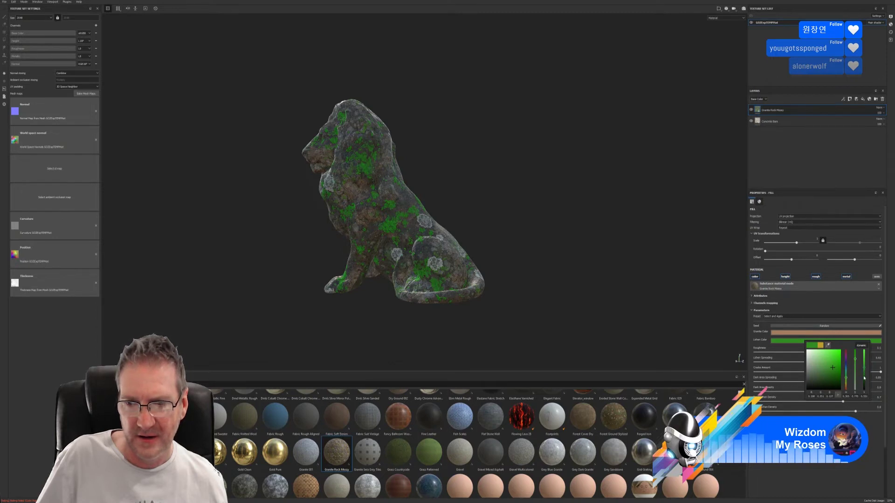
{"action": "left_click", "coordinate": [864, 377]}
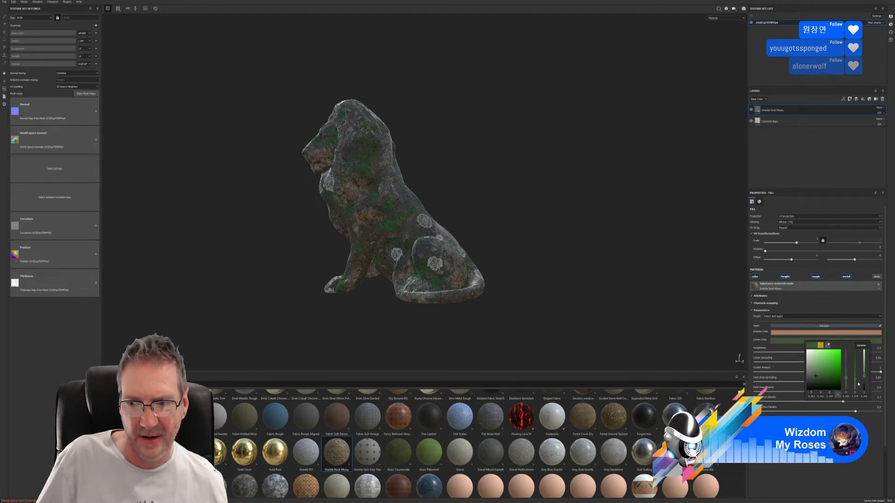
- Desaturate the Lichen Color of the Granite Rock Mossy layer to a dark greyish green
{"action": "left_click", "coordinate": [855, 385]}
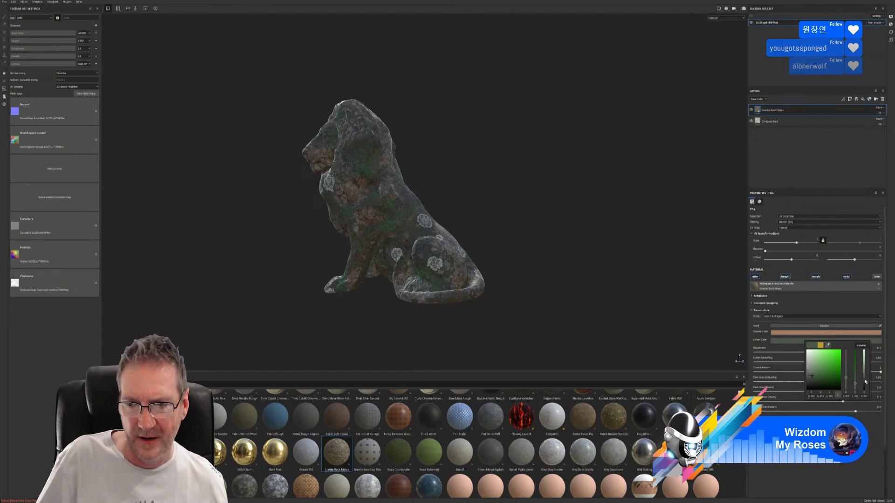
{"action": "left_click", "coordinate": [864, 372]}
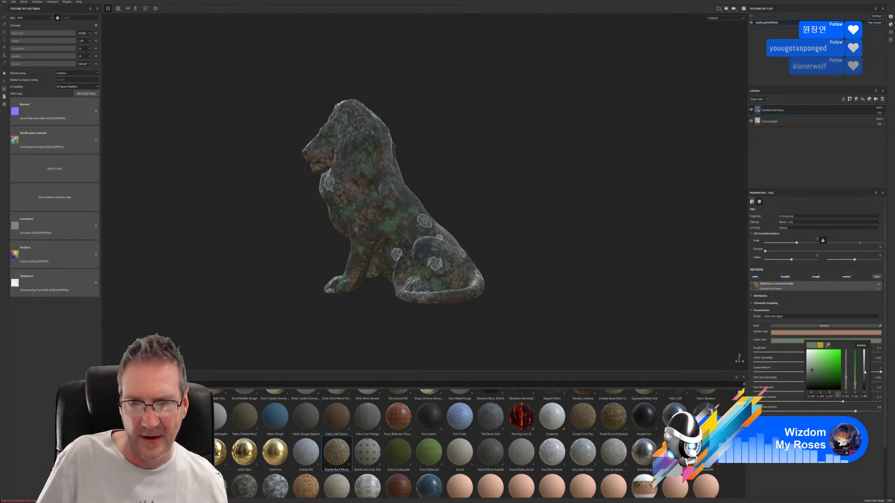
{"action": "left_click", "coordinate": [864, 376]}
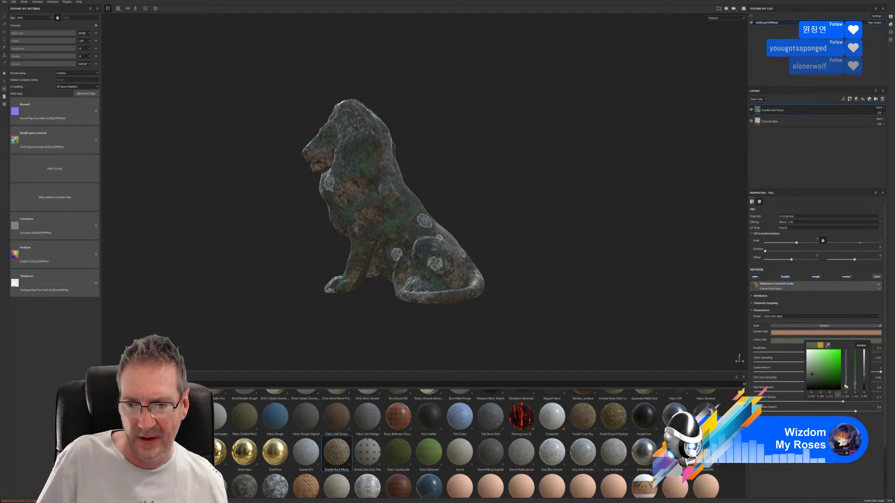
{"action": "left_click", "coordinate": [810, 376]}
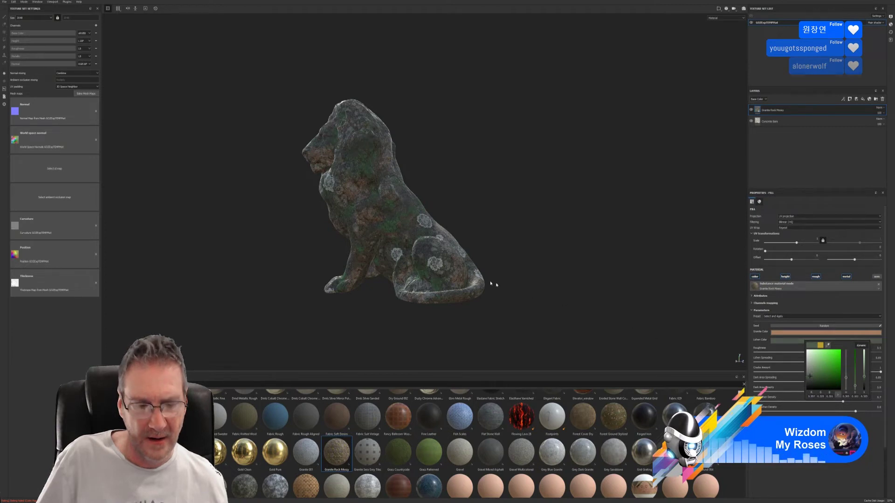
{"action": "left_click_drag", "start_coordinate": [492, 281], "coordinate": [428, 202], "text": "alt"}
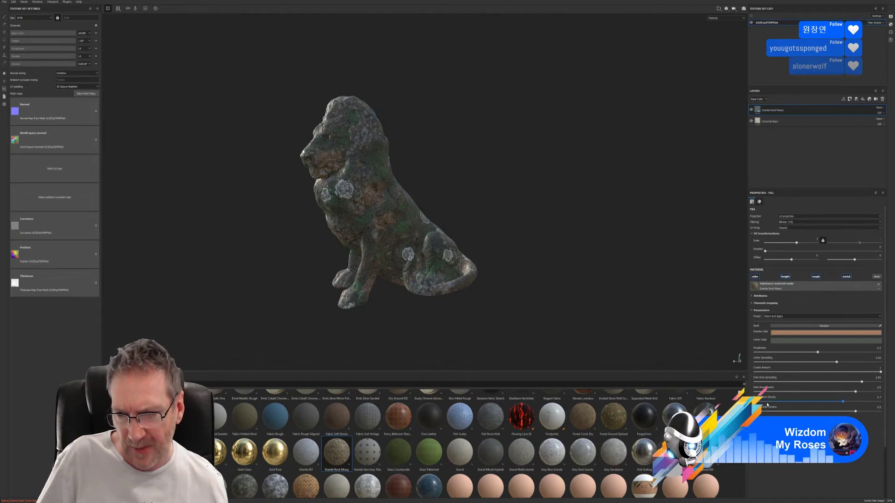
- Lower the last two density parameters of the Granite Rock Mossy material, the final one to 0.25, to clear the pale round spots
{"action": "left_click_drag", "start_coordinate": [842, 403], "coordinate": [785, 412]}
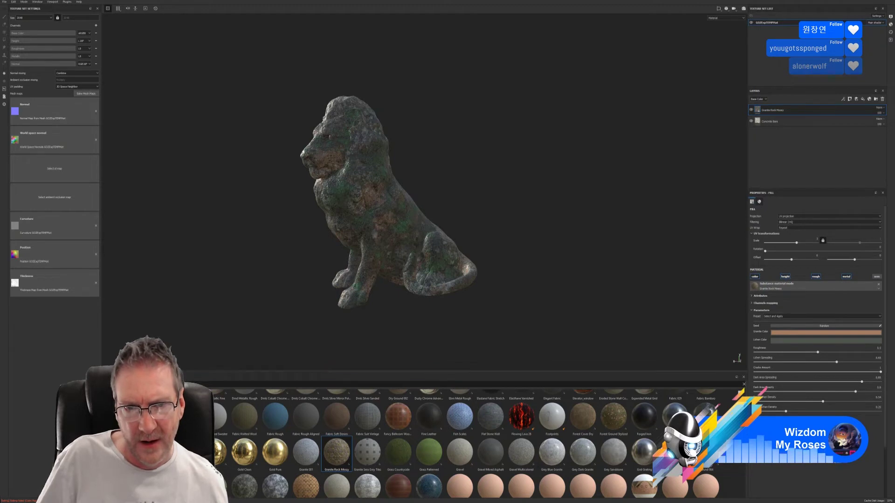
{"action": "left_click_drag", "start_coordinate": [427, 182], "coordinate": [561, 186], "text": "alt"}
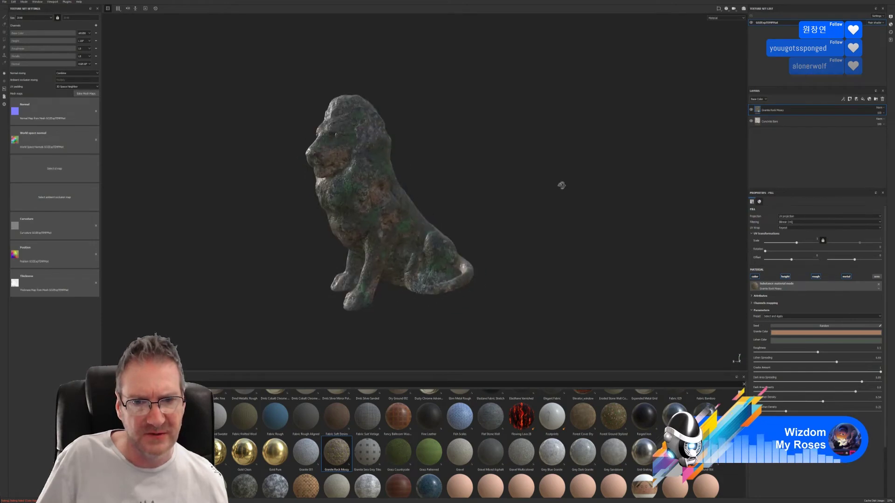
- Darken the Lichen Color of the Granite Rock Mossy layer further to a very dark, muted green
{"action": "left_click", "coordinate": [817, 340]}
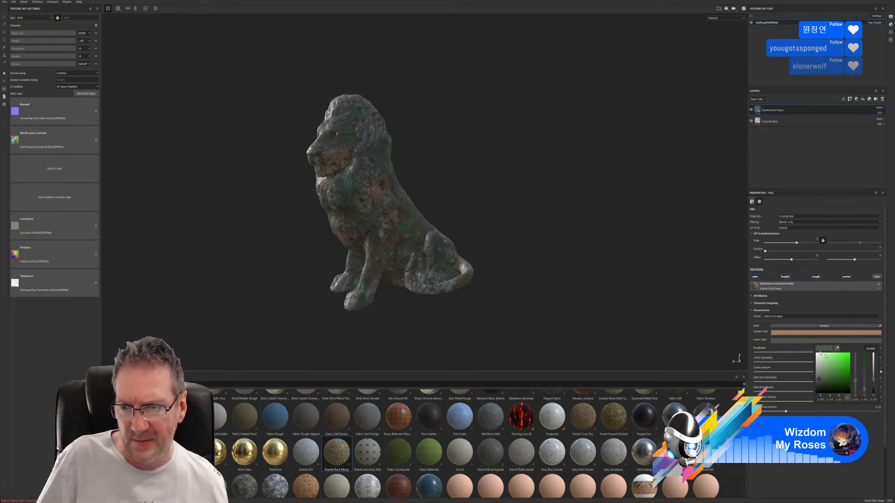
{"action": "left_click", "coordinate": [873, 384]}
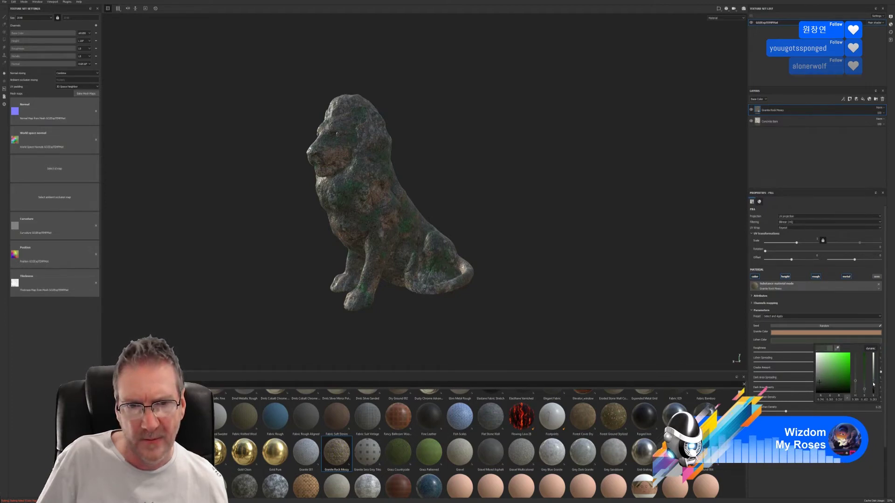
{"action": "left_click", "coordinate": [552, 244]}
{"action": "left_click_drag", "start_coordinate": [551, 244], "coordinate": [521, 222], "text": "alt"}
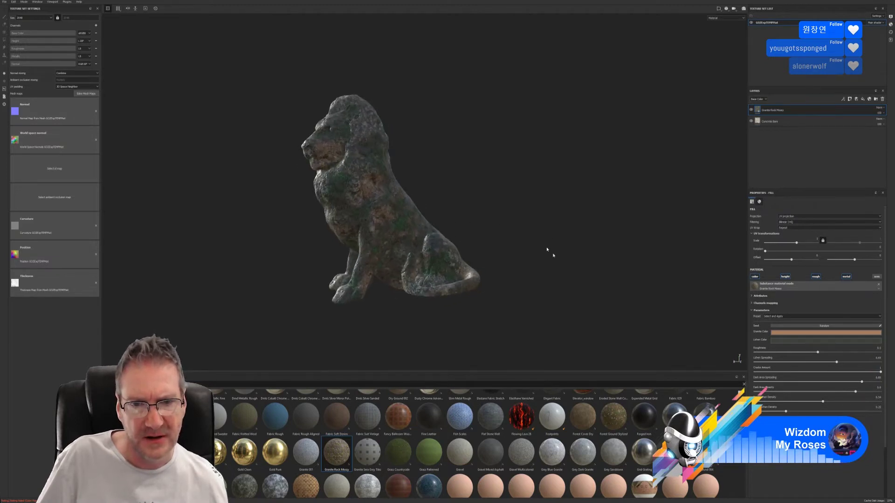
{"action": "left_click", "coordinate": [838, 340]}
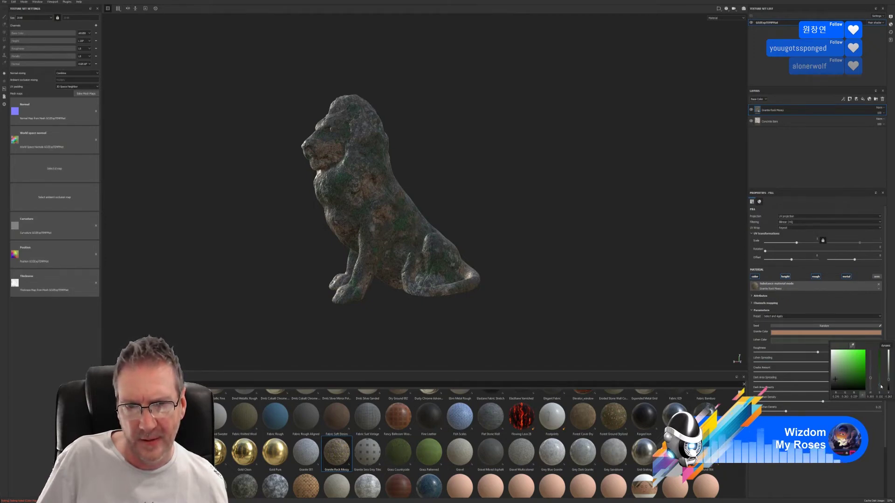
{"action": "left_click_drag", "start_coordinate": [880, 387], "coordinate": [879, 378]}
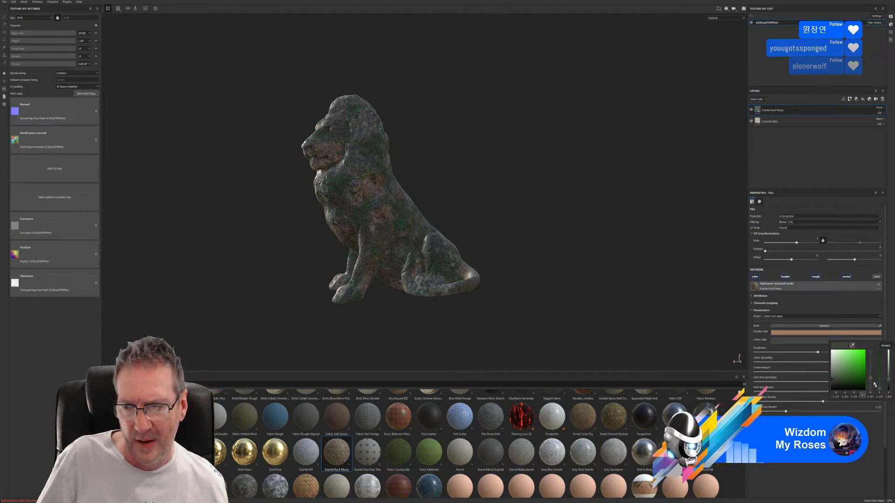
{"action": "left_click_drag", "start_coordinate": [513, 282], "coordinate": [460, 269], "text": "alt"}
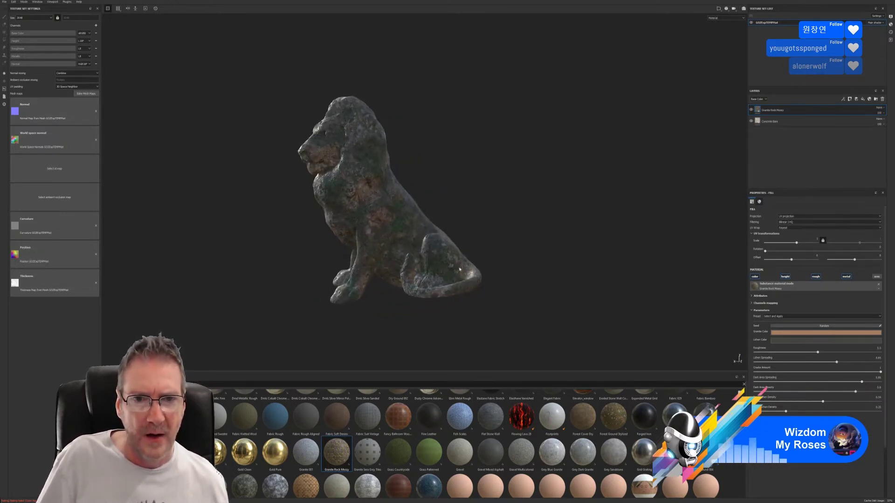
{"action": "left_click_drag", "start_coordinate": [473, 221], "coordinate": [463, 140], "text": "alt"}
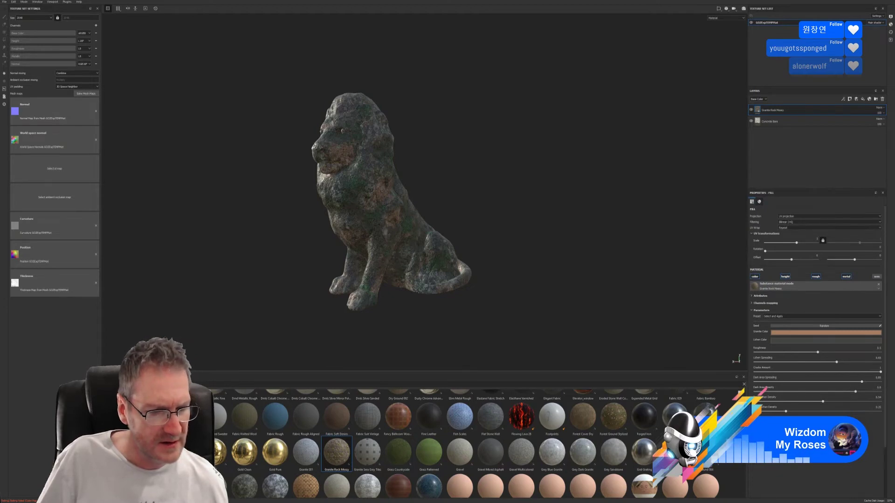
- Find the Dirt Soft Edges smart mask in the shelf and apply it to the Granite Rock Mossy layer
{"action": "scroll", "coordinate": [471, 443], "scroll_direction": "down", "scroll_amount": 5}
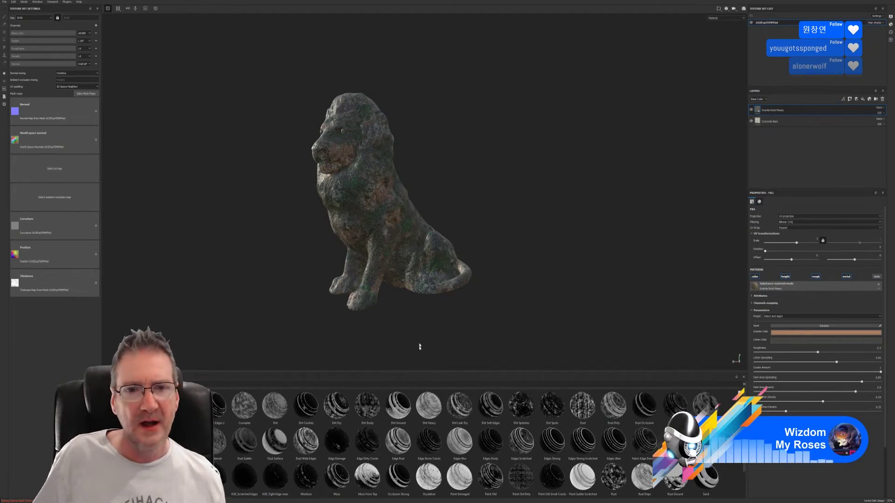
{"action": "mouse_move", "coordinate": [452, 189]}
{"action": "left_mouse_down", "text": "alt"}
{"action": "mouse_move", "coordinate": [619, 192]}
{"action": "mouse_move", "coordinate": [443, 193]}
{"action": "left_mouse_up", "text": "alt"}
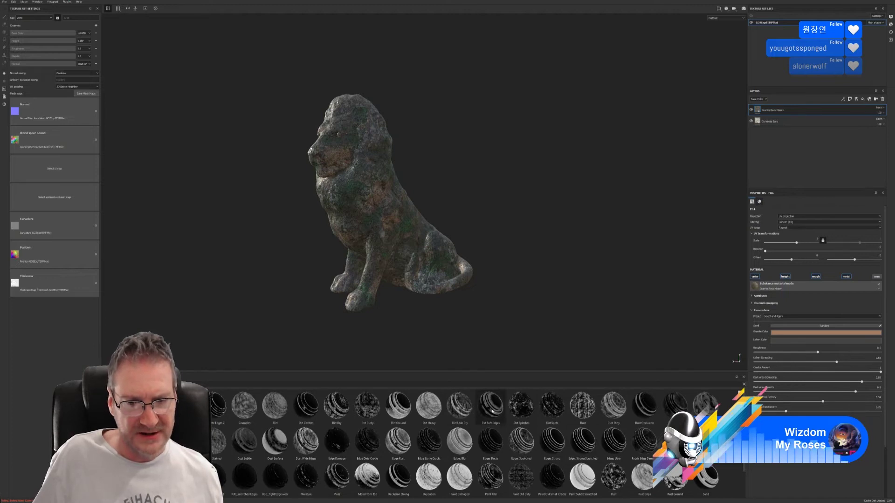
{"action": "left_click_drag", "start_coordinate": [490, 405], "coordinate": [793, 121]}
{"action": "left_click_drag", "start_coordinate": [790, 110], "coordinate": [791, 111]}
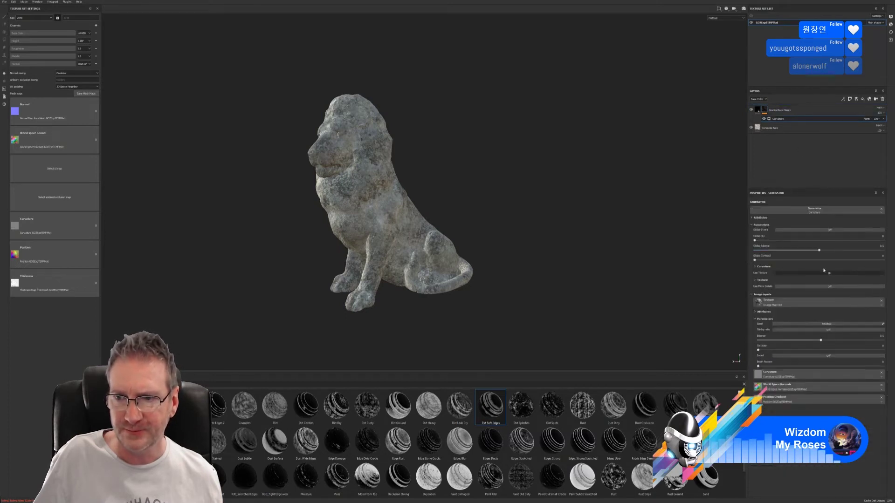
- Turn on Global Invert in the mask's Curvature generator and set Global Balance to 0.67 and Global Contrast to about 0.28
{"action": "left_click_drag", "start_coordinate": [819, 250], "coordinate": [874, 243]}
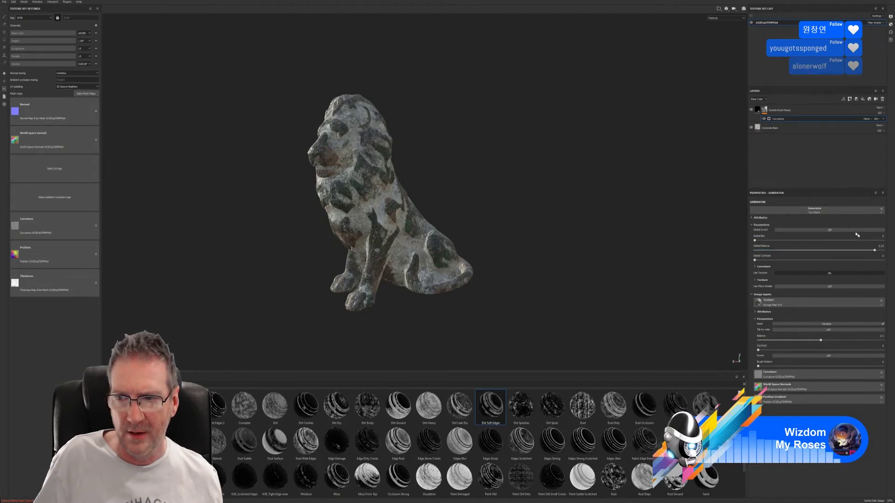
{"action": "left_click", "coordinate": [832, 230]}
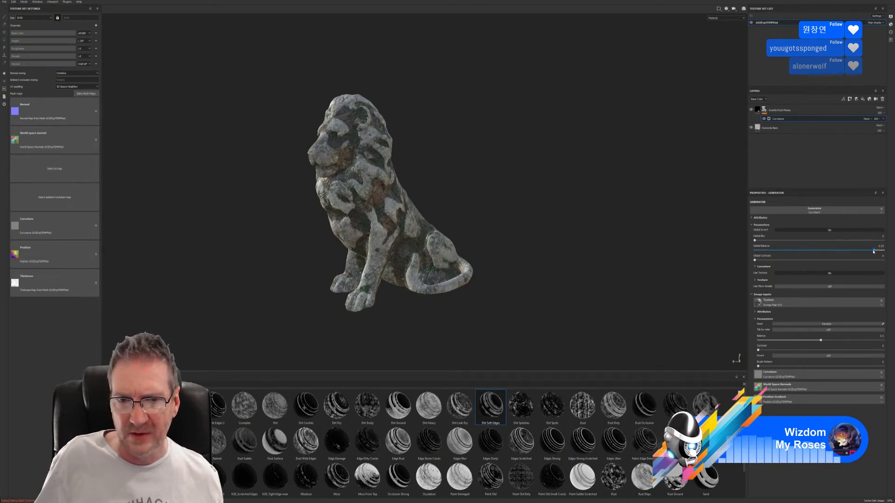
{"action": "left_click_drag", "start_coordinate": [874, 252], "coordinate": [841, 255]}
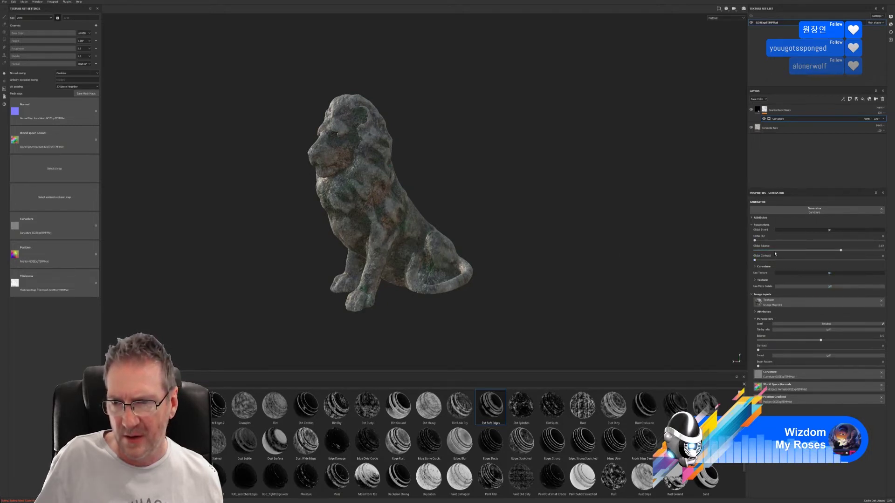
{"action": "left_click_drag", "start_coordinate": [754, 261], "coordinate": [789, 270]}
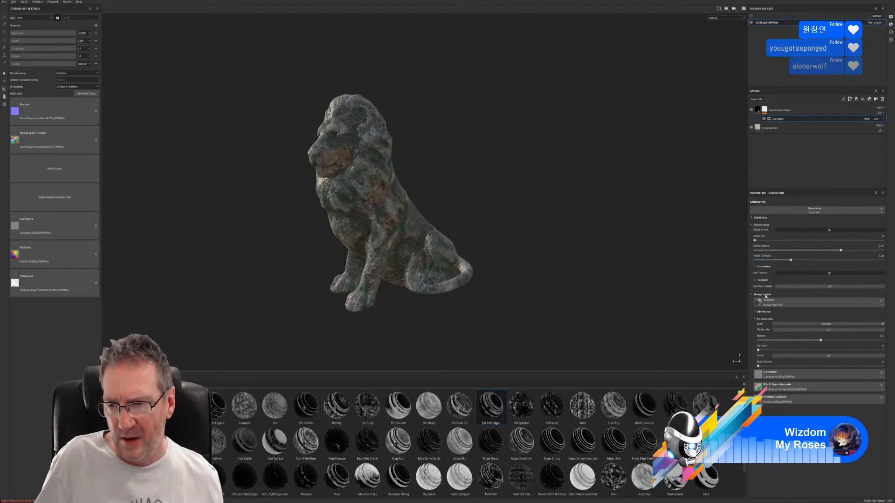
- Set the Balance of the generator's grunge texture to 0.57 and its Contrast to about 0.35, leaving micro details off
{"action": "left_click", "coordinate": [832, 287]}
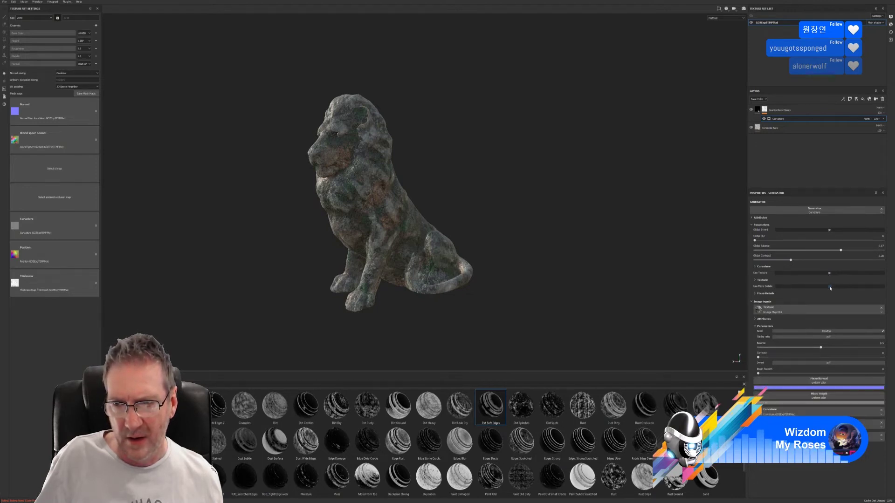
{"action": "left_click", "coordinate": [829, 288]}
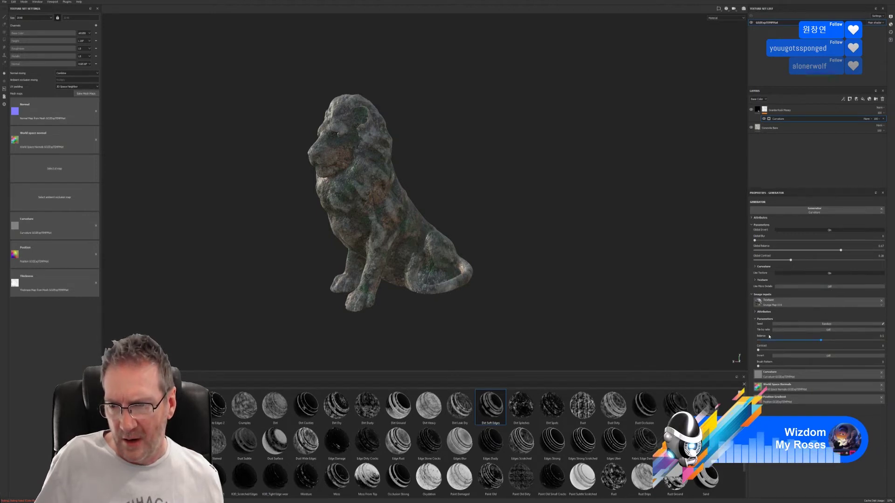
{"action": "mouse_move", "coordinate": [816, 342]}
{"action": "left_mouse_down"}
{"action": "mouse_move", "coordinate": [807, 340]}
{"action": "mouse_move", "coordinate": [836, 341]}
{"action": "mouse_move", "coordinate": [828, 332]}
{"action": "left_mouse_up"}
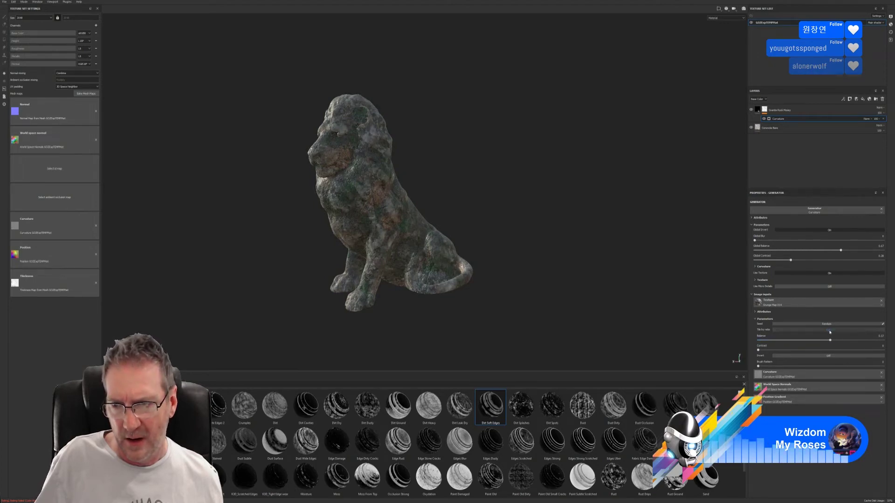
{"action": "left_click_drag", "start_coordinate": [759, 350], "coordinate": [802, 346]}
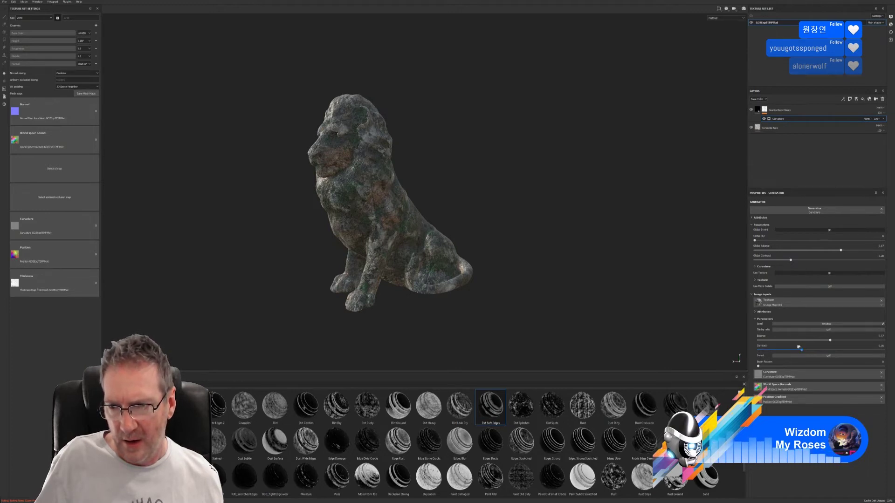
- Compare the lion with the grunge texture's Invert on and off, and leave Invert switched on
{"action": "left_click", "coordinate": [825, 357]}
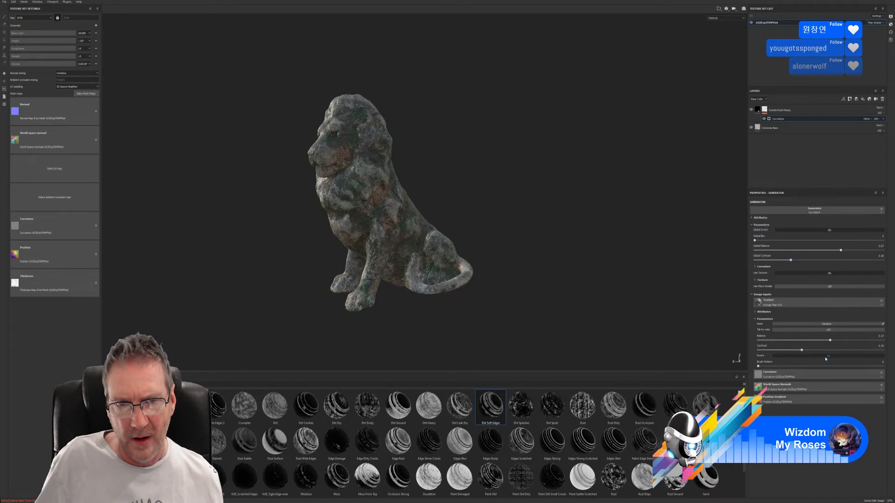
{"action": "left_click", "coordinate": [825, 357]}
{"action": "left_click", "coordinate": [826, 357]}
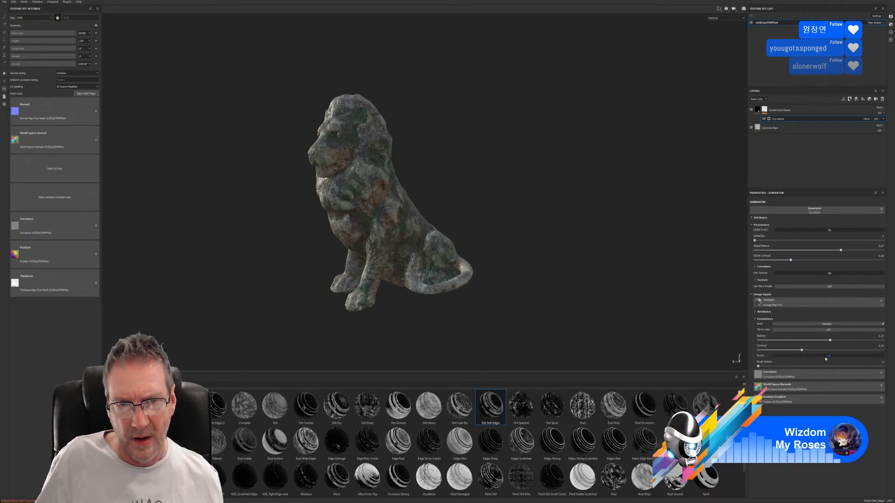
{"action": "left_click", "coordinate": [825, 357]}
{"action": "left_click", "coordinate": [826, 357]}
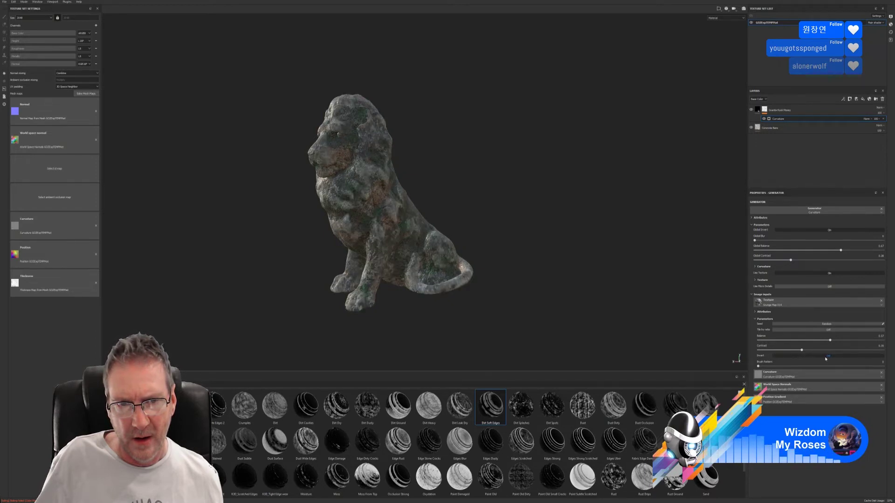
{"action": "left_click", "coordinate": [826, 357]}
{"action": "left_click", "coordinate": [825, 357]}
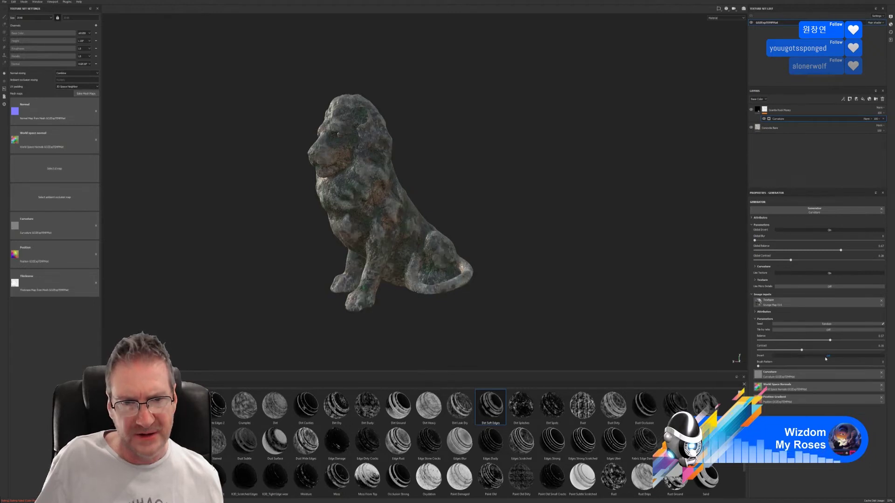
{"action": "left_click", "coordinate": [825, 357]}
{"action": "left_click", "coordinate": [826, 357]}
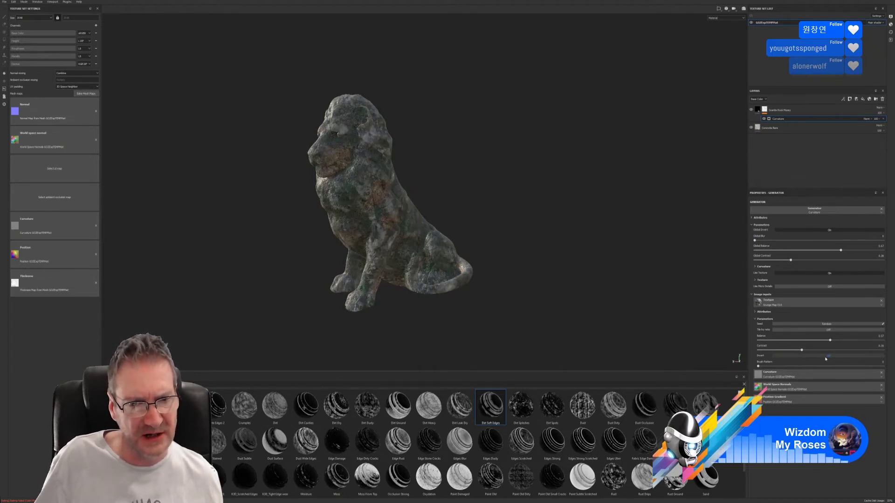
{"action": "left_click", "coordinate": [825, 357]}
{"action": "left_click", "coordinate": [825, 357]}
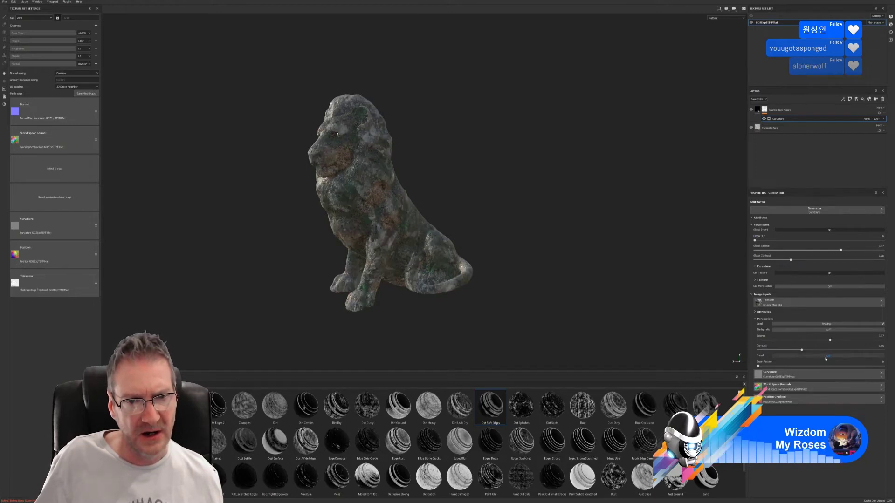
{"action": "left_click", "coordinate": [825, 357]}
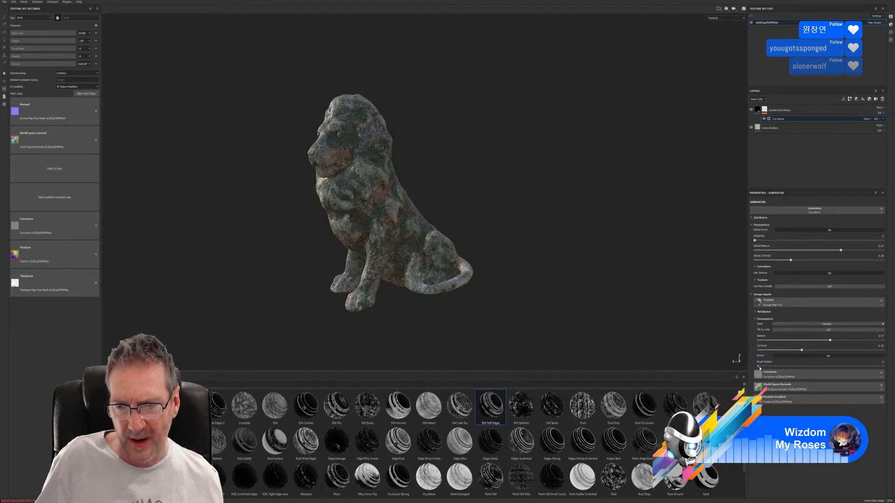
{"action": "mouse_move", "coordinate": [760, 367]}
{"action": "left_mouse_down"}
{"action": "mouse_move", "coordinate": [803, 366]}
{"action": "mouse_move", "coordinate": [758, 367]}
{"action": "left_mouse_up"}
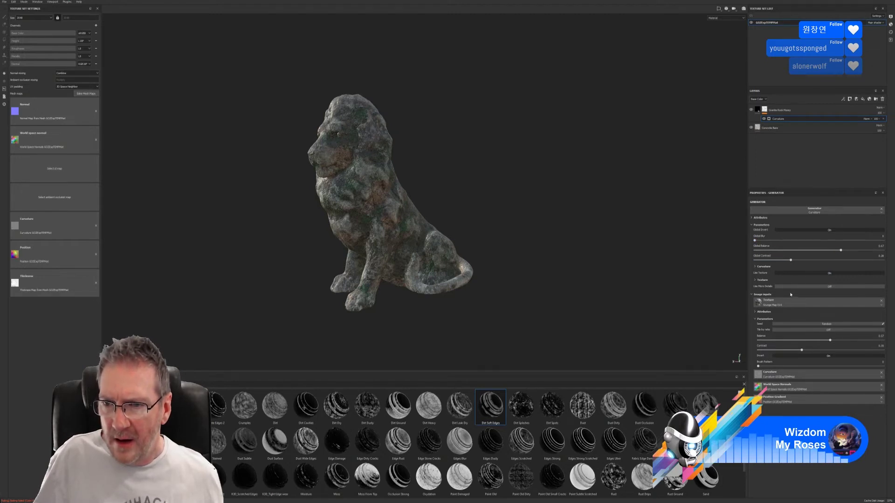
{"action": "mouse_move", "coordinate": [515, 213]}
{"action": "left_mouse_down", "text": "alt"}
{"action": "mouse_move", "coordinate": [479, 235]}
{"action": "mouse_move", "coordinate": [255, 233]}
{"action": "mouse_move", "coordinate": [93, 212]}
{"action": "mouse_move", "coordinate": [102, 203]}
{"action": "mouse_move", "coordinate": [304, 226]}
{"action": "mouse_move", "coordinate": [793, 205]}
{"action": "mouse_move", "coordinate": [495, 204]}
{"action": "mouse_move", "coordinate": [507, 210]}
{"action": "left_mouse_up", "text": "alt"}
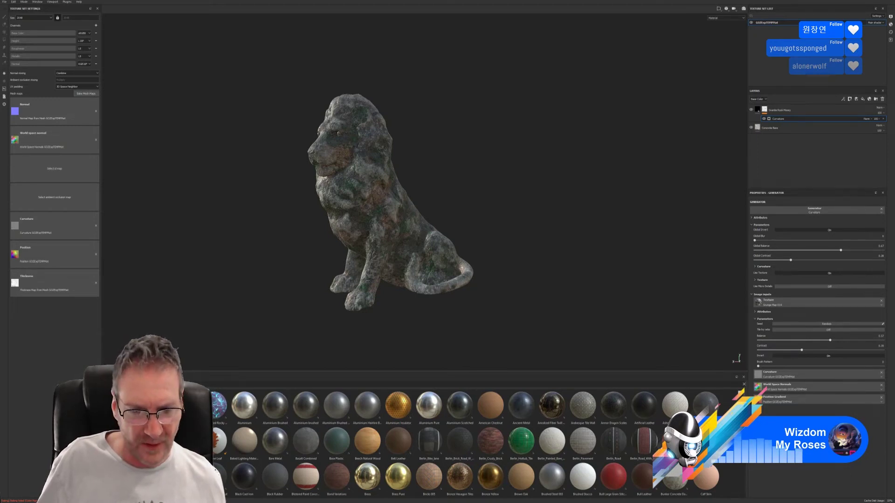
{"action": "scroll", "coordinate": [472, 446], "scroll_direction": "down", "scroll_amount": 2}
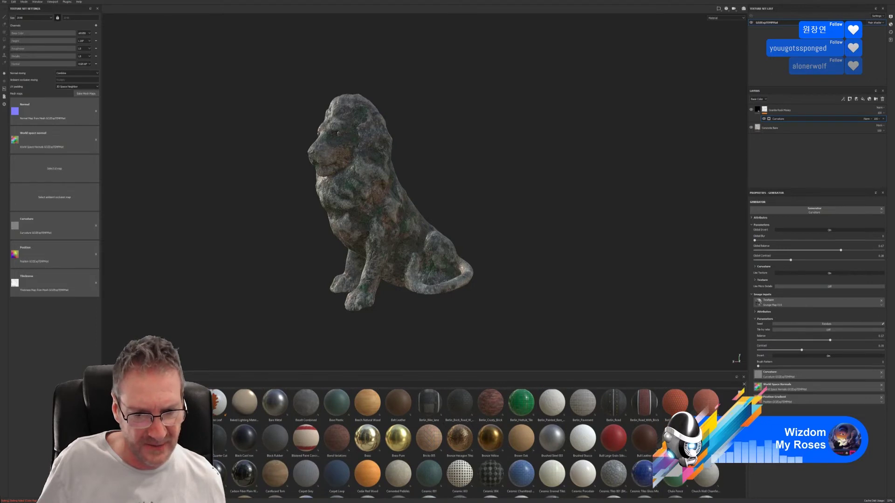
{"action": "scroll", "coordinate": [472, 446], "scroll_direction": "down", "scroll_amount": 3}
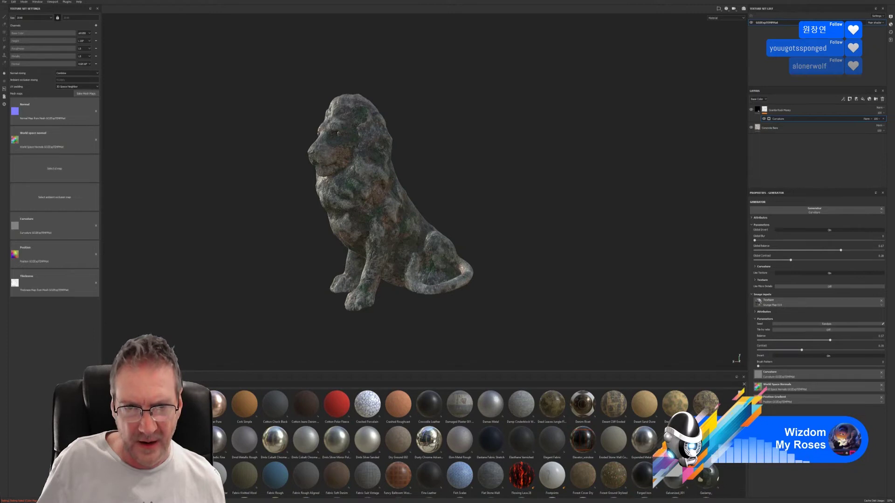
- Darken the Granite Color of the Granite Rock Mossy layer's material to a deeper brown and inspect the lion from the side
{"action": "left_click", "coordinate": [764, 111]}
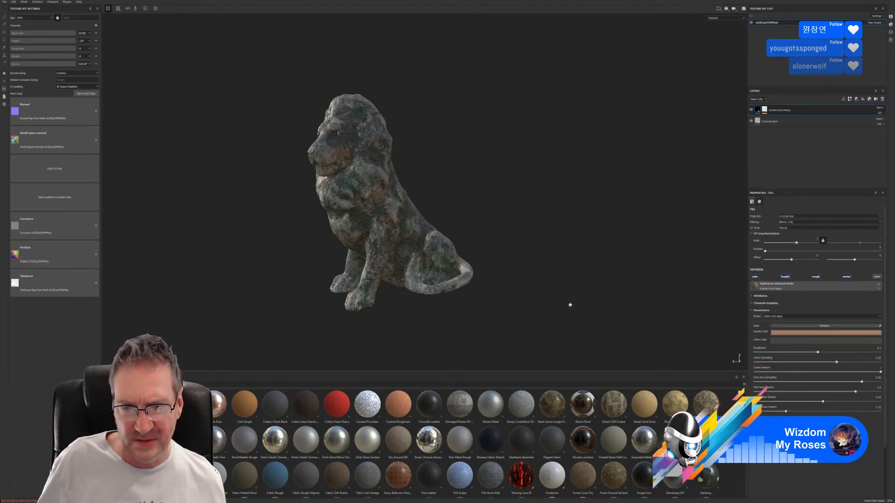
{"action": "left_click_drag", "start_coordinate": [569, 305], "coordinate": [573, 326], "text": "alt"}
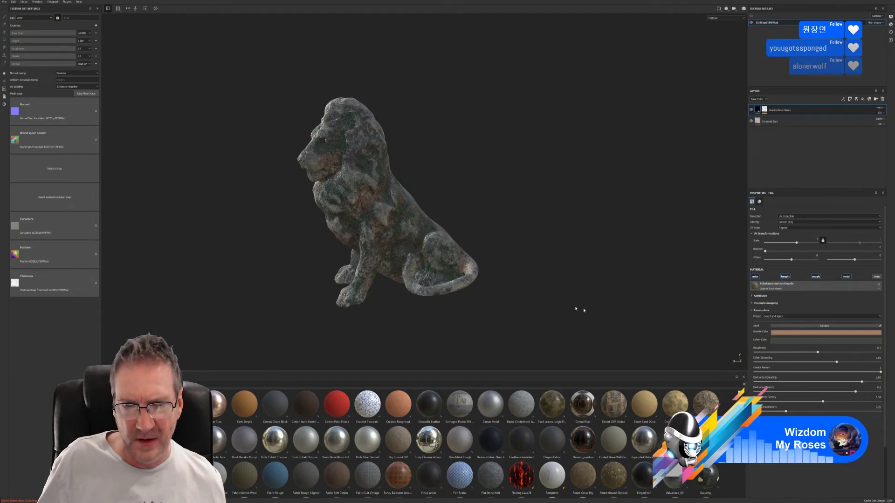
{"action": "left_click_drag", "start_coordinate": [515, 279], "coordinate": [529, 255], "text": "alt"}
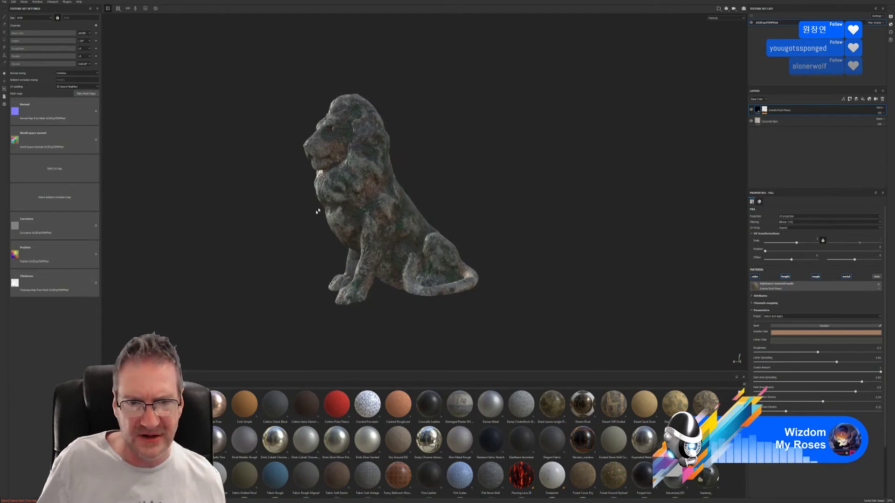
{"action": "left_click", "coordinate": [803, 334]}
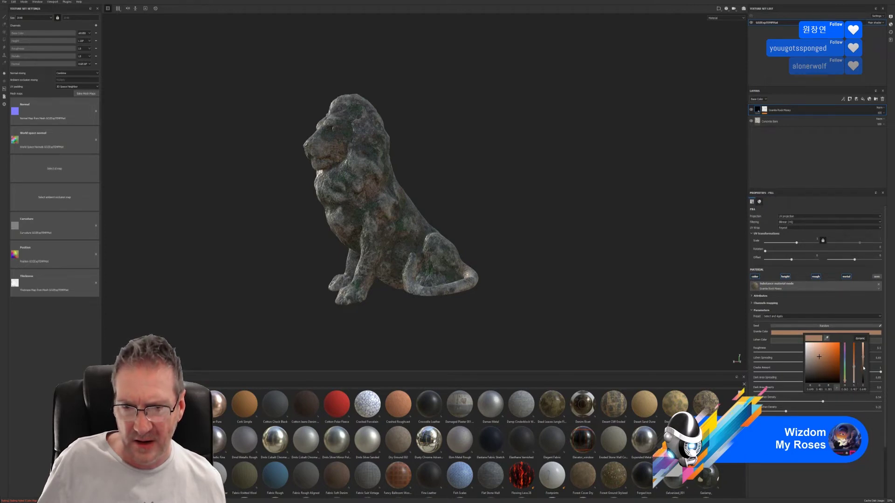
{"action": "left_click", "coordinate": [863, 369]}
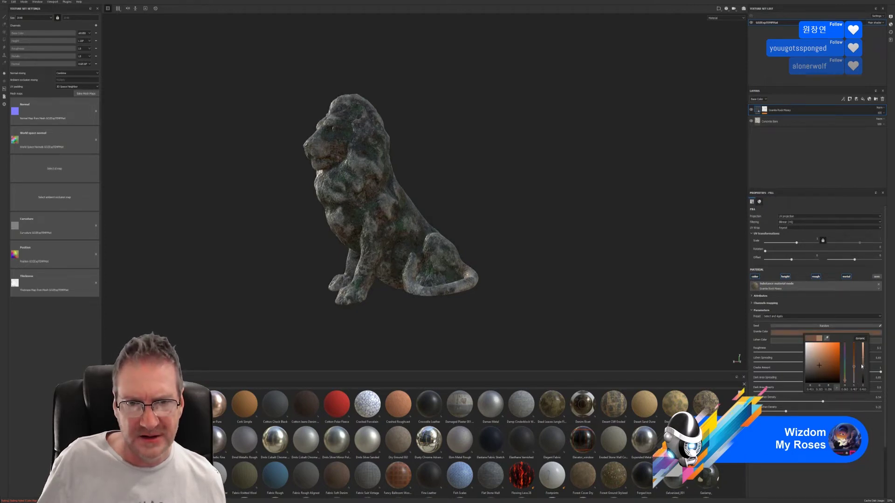
{"action": "left_click", "coordinate": [690, 270]}
{"action": "left_click_drag", "start_coordinate": [690, 271], "coordinate": [420, 257], "text": "alt"}
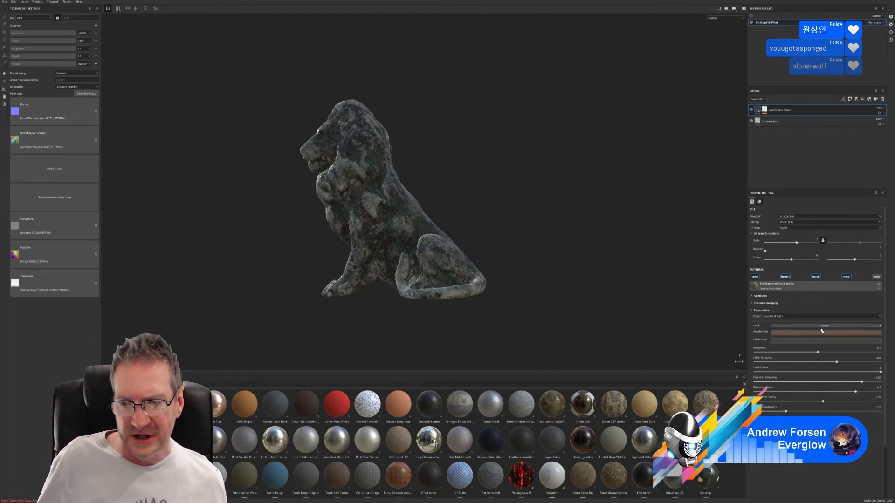
- Adjust the brightness and saturation of the mossy granite's Lichen Color to a dark, muted grey-green and check it on the lion
{"action": "left_click", "coordinate": [812, 341]}
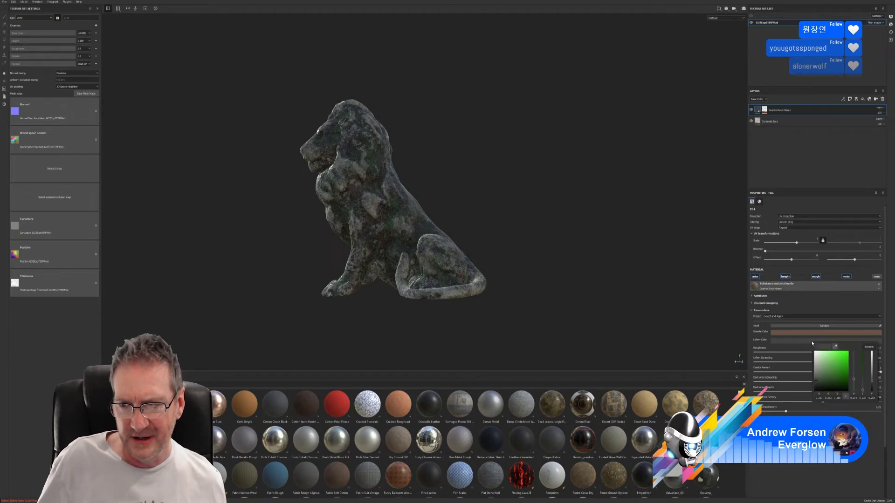
{"action": "left_click", "coordinate": [873, 387]}
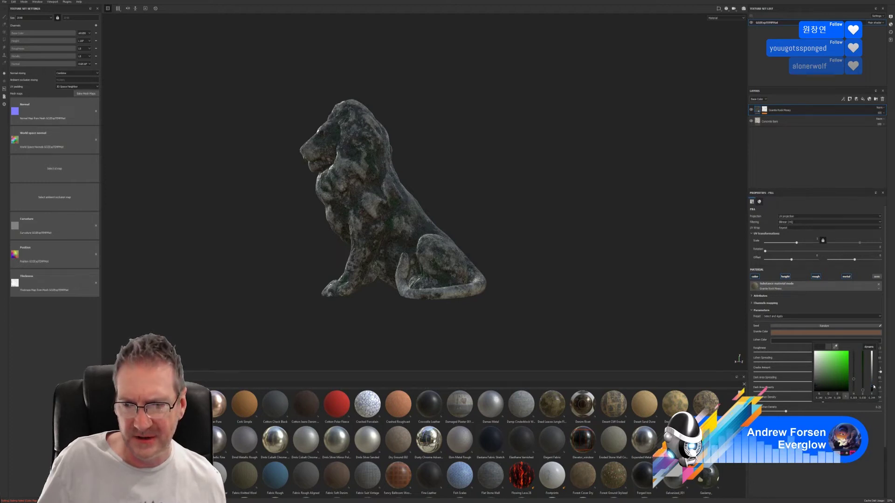
{"action": "left_click", "coordinate": [872, 383]}
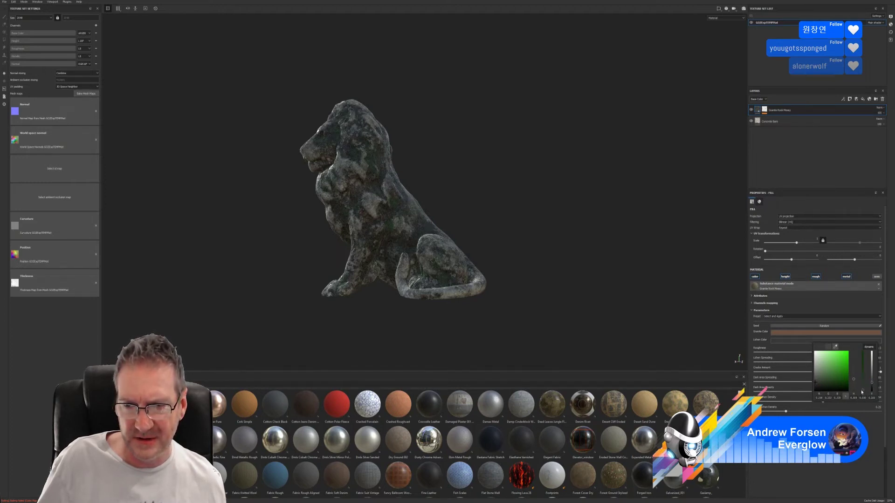
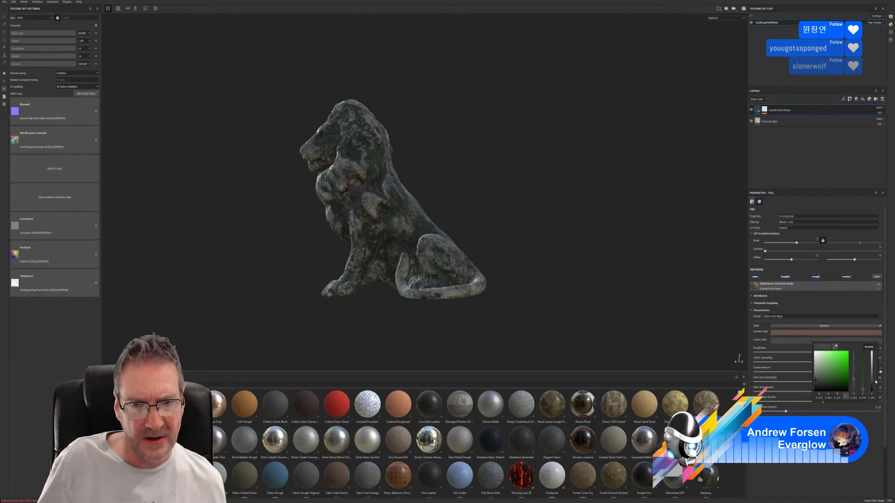
{"action": "left_click_drag", "start_coordinate": [872, 384], "coordinate": [873, 380]}
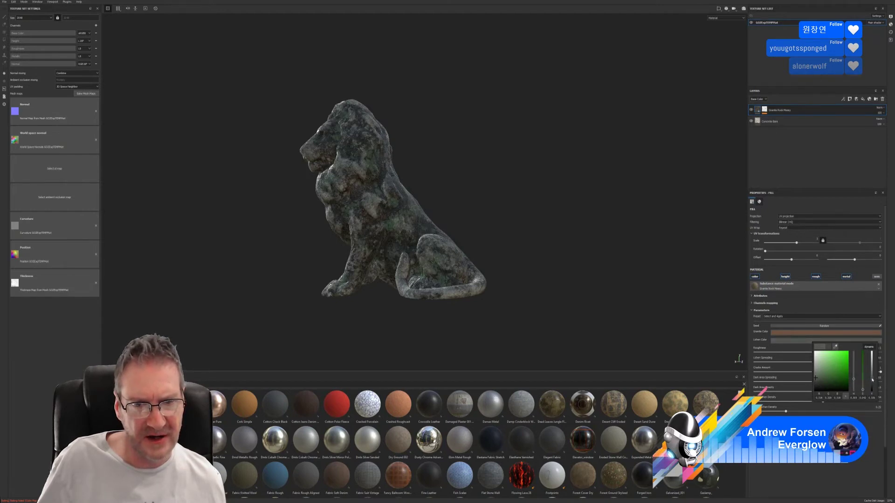
{"action": "left_click_drag", "start_coordinate": [870, 381], "coordinate": [868, 380]}
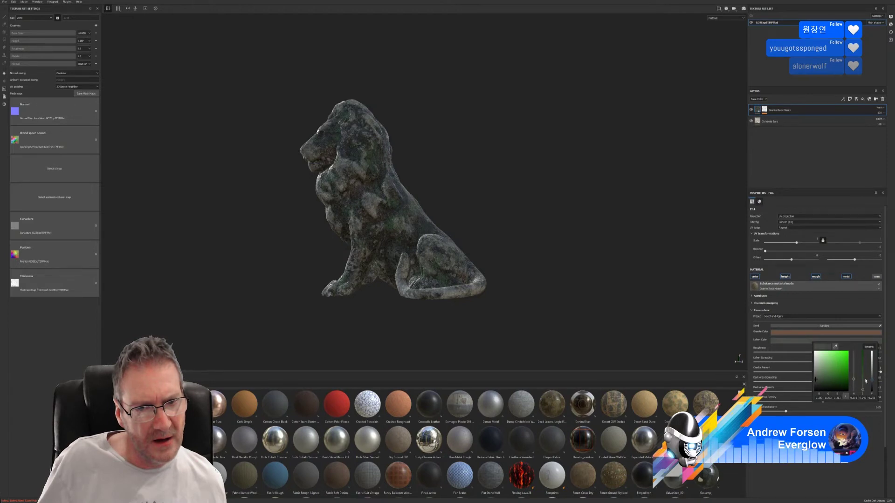
{"action": "left_click_drag", "start_coordinate": [515, 249], "coordinate": [466, 205], "text": "alt"}
{"action": "left_click_drag", "start_coordinate": [511, 246], "coordinate": [166, 226], "text": "alt"}
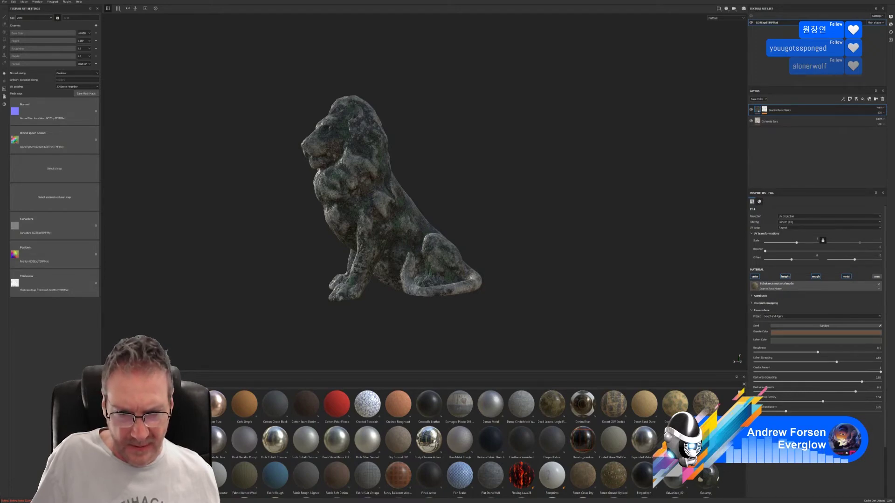
- Browse the shelf's materials from the fabrics through the granite, leather, marble and metal entries for another material for the lion
{"action": "scroll", "coordinate": [464, 442], "scroll_direction": "down", "scroll_amount": 3}
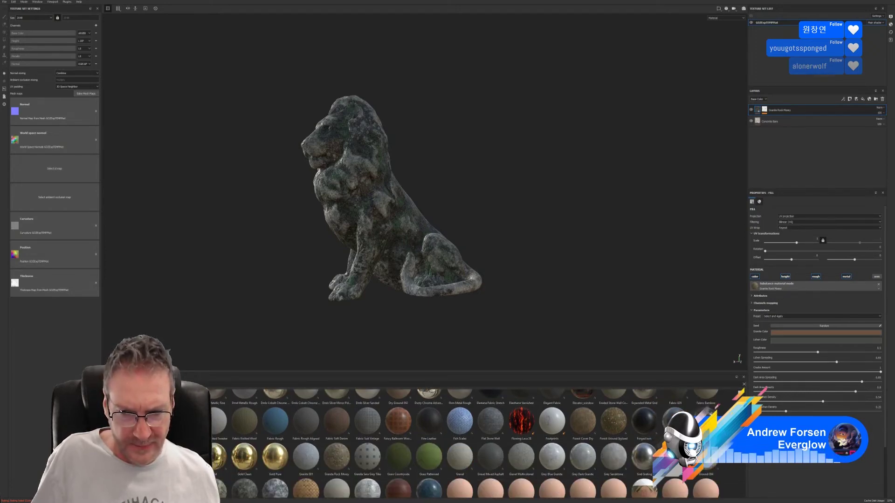
{"action": "scroll", "coordinate": [464, 443], "scroll_direction": "up", "scroll_amount": 1}
{"action": "scroll", "coordinate": [463, 442], "scroll_direction": "down", "scroll_amount": 3}
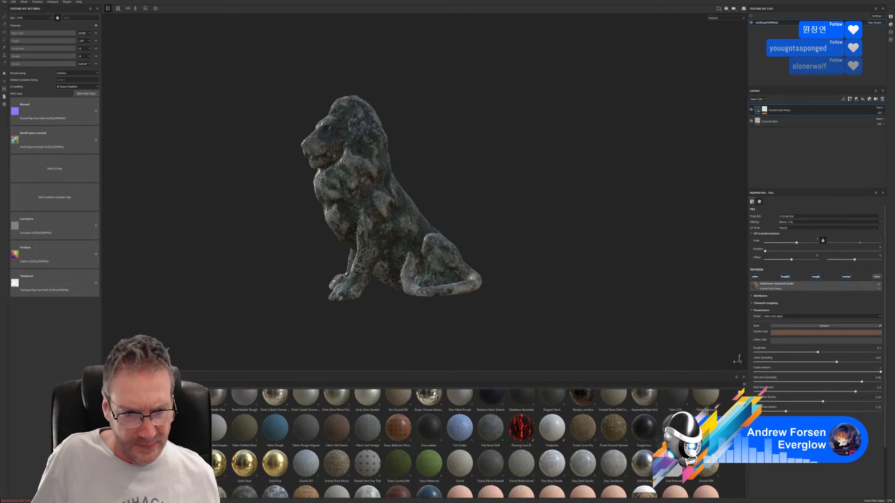
{"action": "scroll", "coordinate": [464, 443], "scroll_direction": "down", "scroll_amount": 1}
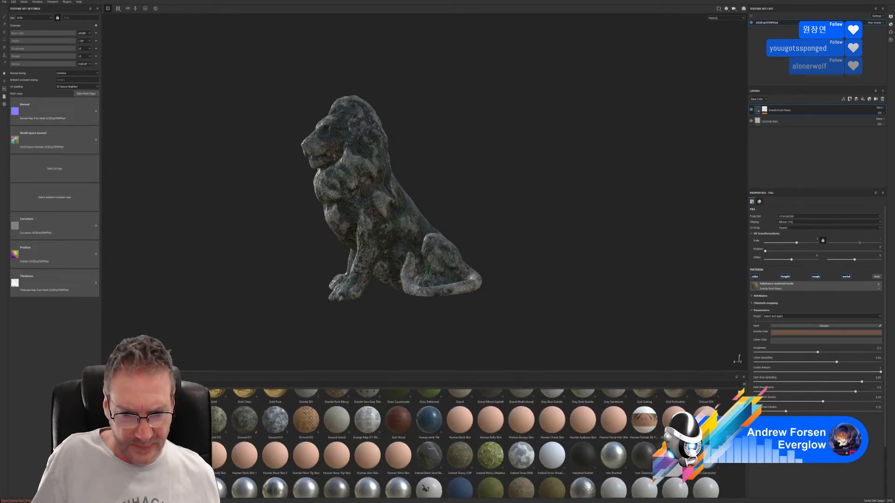
{"action": "scroll", "coordinate": [463, 443], "scroll_direction": "down", "scroll_amount": 4}
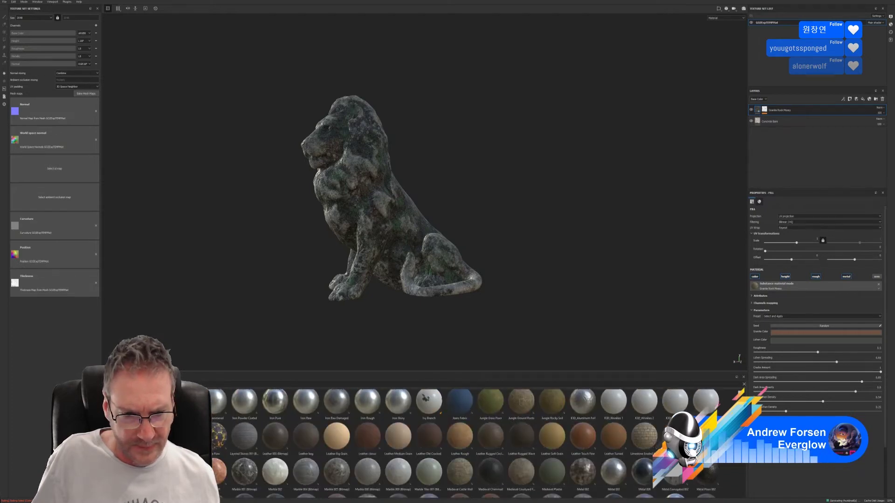
{"action": "scroll", "coordinate": [463, 443], "scroll_direction": "up", "scroll_amount": 1}
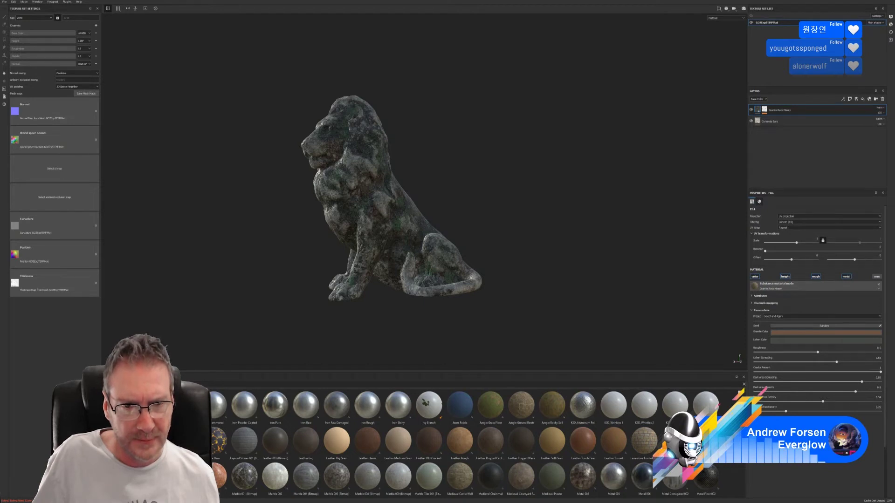
{"action": "scroll", "coordinate": [464, 443], "scroll_direction": "down", "scroll_amount": 1}
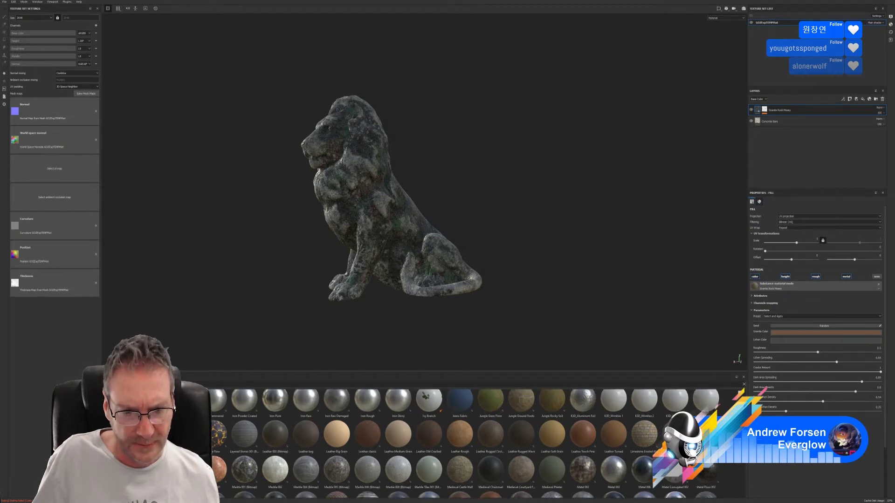
{"action": "scroll", "coordinate": [463, 443], "scroll_direction": "down", "scroll_amount": 2}
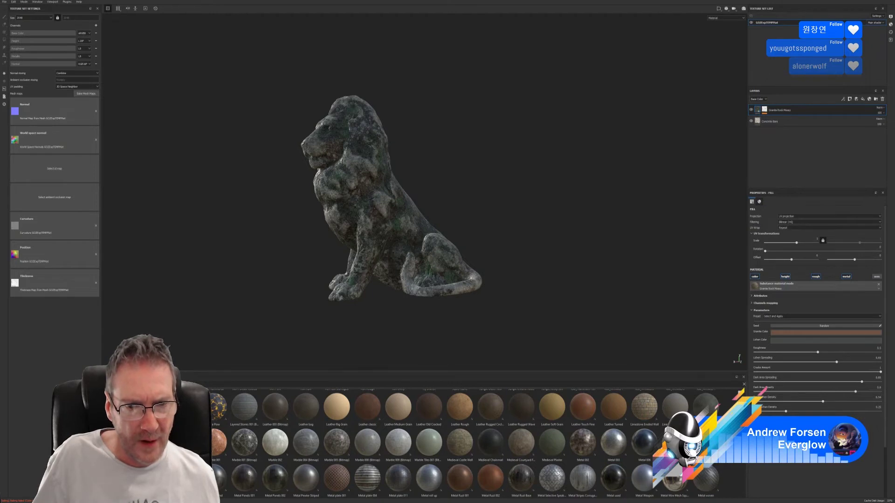
{"action": "scroll", "coordinate": [463, 443], "scroll_direction": "down", "scroll_amount": 1}
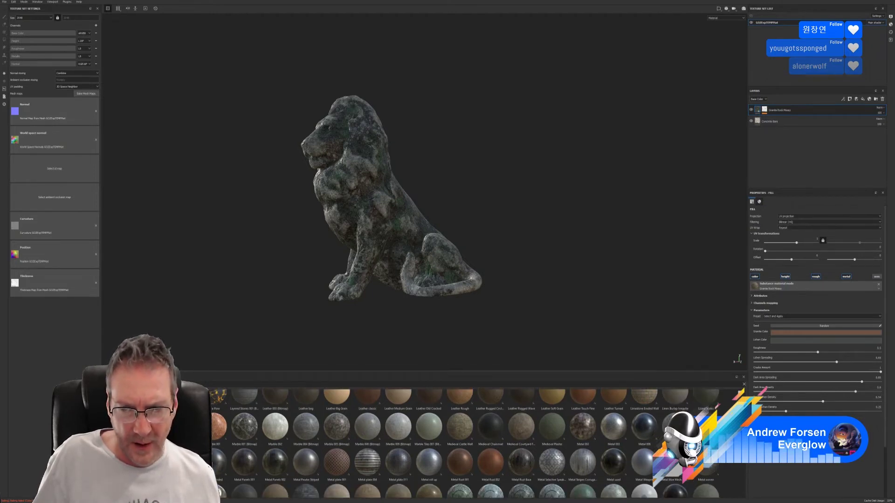
- Browse the material library for a stone finish and preview the rock materials
{"action": "scroll", "coordinate": [464, 442], "scroll_direction": "down", "scroll_amount": 2}
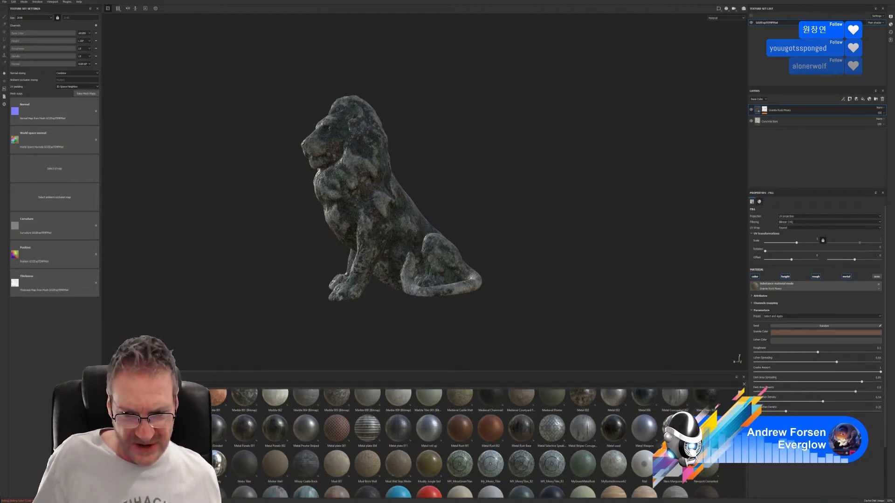
{"action": "scroll", "coordinate": [463, 443], "scroll_direction": "down", "scroll_amount": 3}
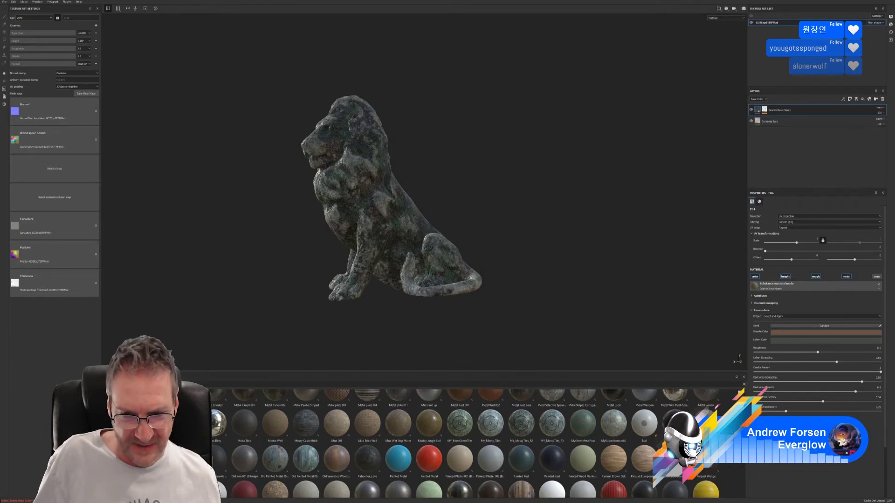
{"action": "scroll", "coordinate": [464, 443], "scroll_direction": "down", "scroll_amount": 2}
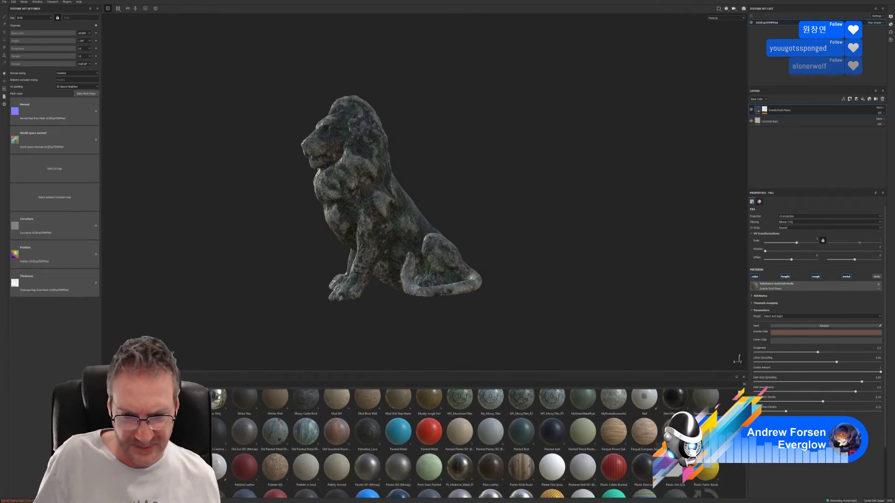
{"action": "scroll", "coordinate": [463, 442], "scroll_direction": "down", "scroll_amount": 2}
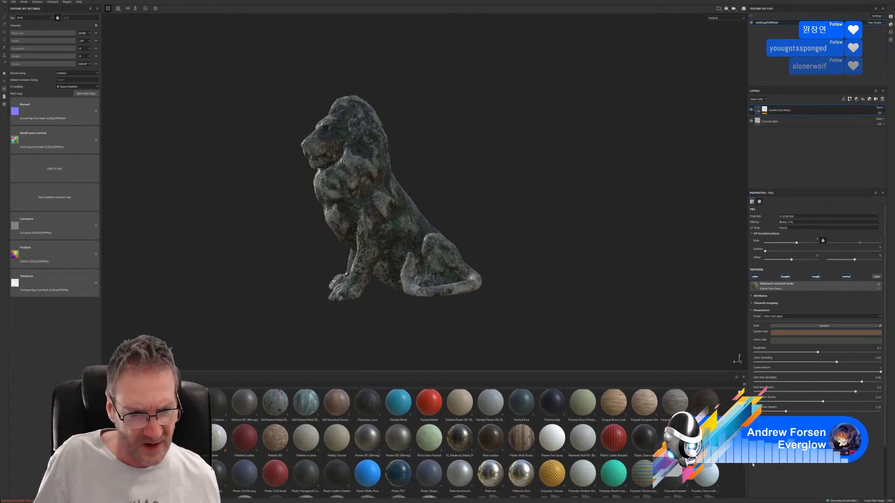
{"action": "scroll", "coordinate": [464, 443], "scroll_direction": "down", "scroll_amount": 3}
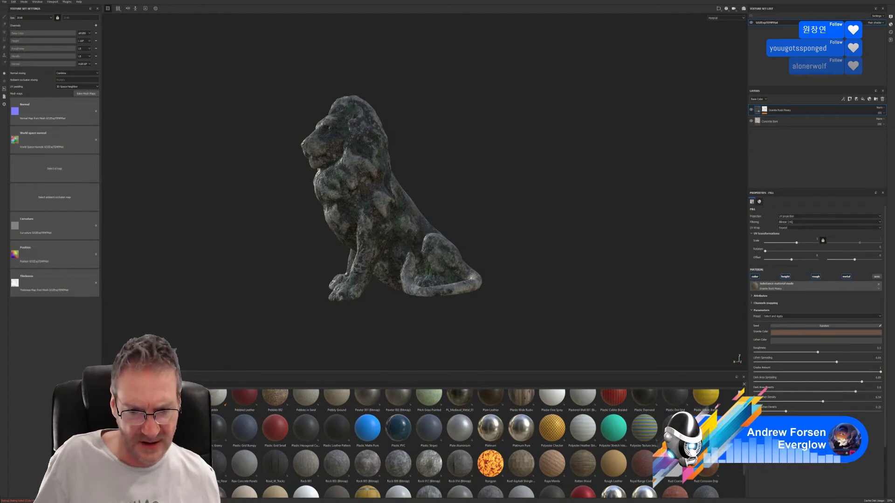
{"action": "mouse_move", "coordinate": [467, 476]}
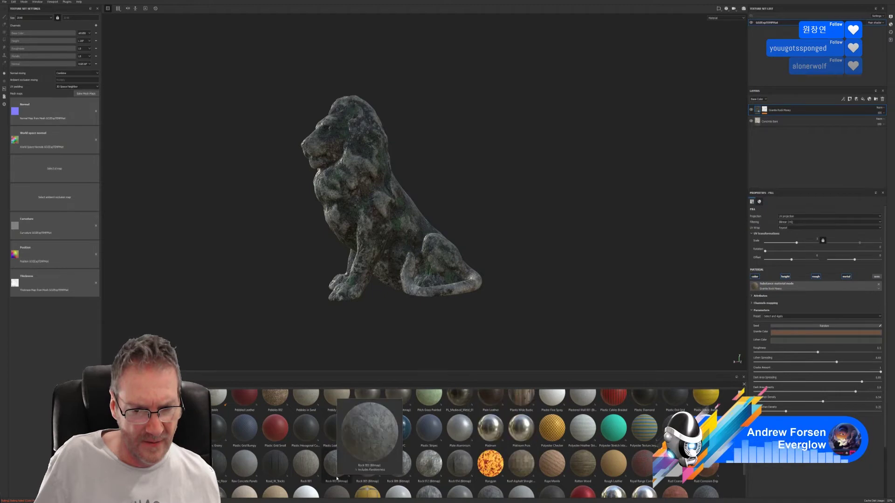
{"action": "mouse_move", "coordinate": [311, 477]}
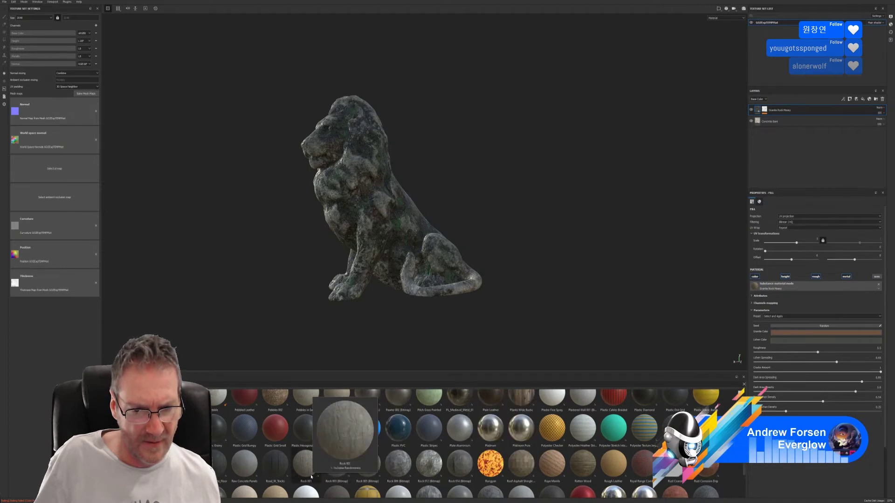
{"action": "mouse_move", "coordinate": [371, 474]}
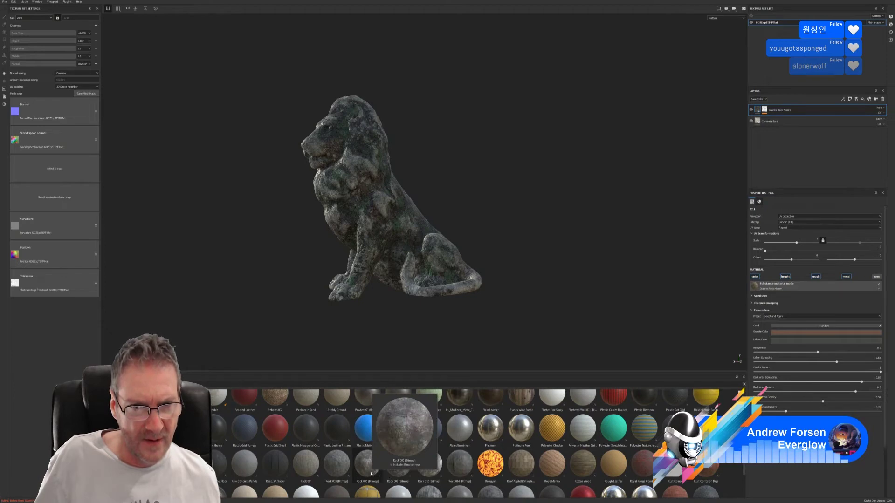
{"action": "mouse_move", "coordinate": [434, 473]}
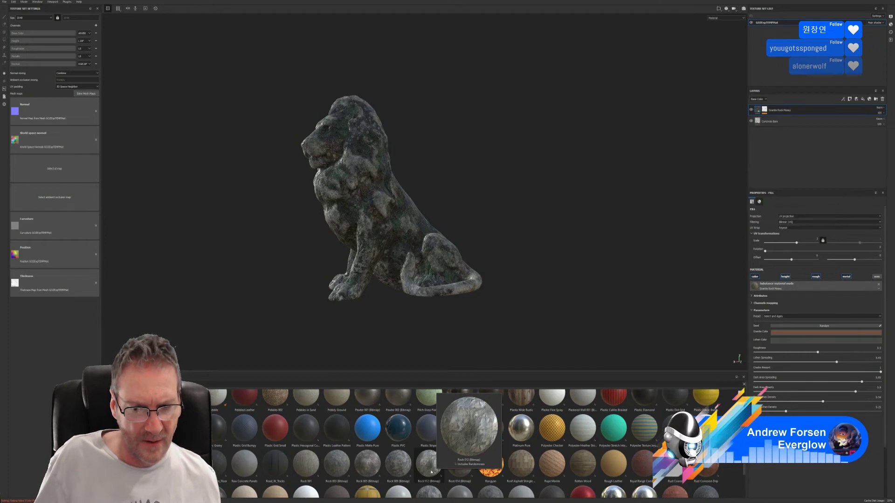
- Try the Rock 012 (Bitmap) material on the lion, inspect it and delete its layer
{"action": "left_click_drag", "start_coordinate": [432, 472], "coordinate": [412, 249]}
{"action": "left_click_drag", "start_coordinate": [484, 231], "coordinate": [685, 229], "text": "alt"}
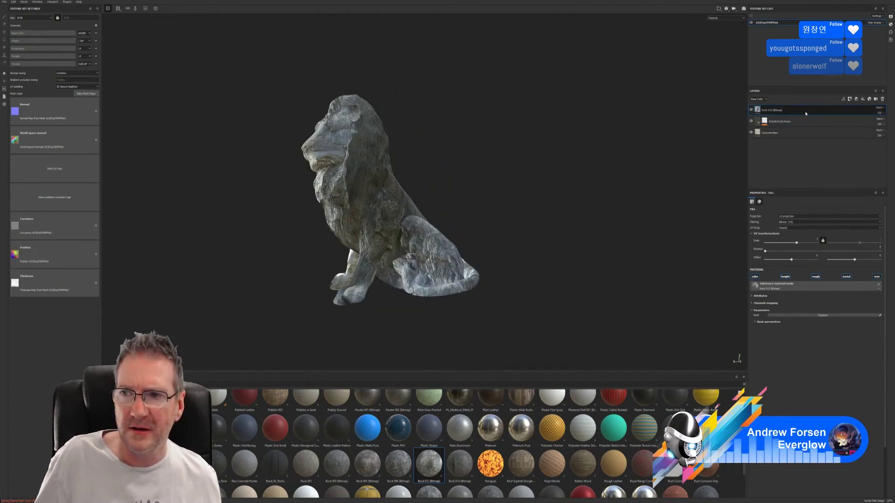
{"action": "key", "text": "Delete"}
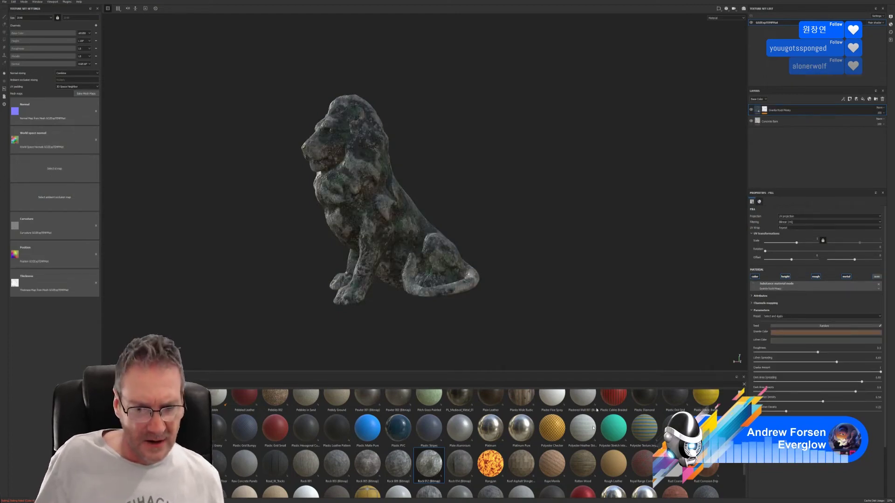
- Try the Rock 014 (Bitmap) material on the lion, inspect it from several sides and delete its layer
{"action": "left_click_drag", "start_coordinate": [459, 463], "coordinate": [397, 213]}
{"action": "left_click_drag", "start_coordinate": [462, 186], "coordinate": [697, 172], "text": "alt"}
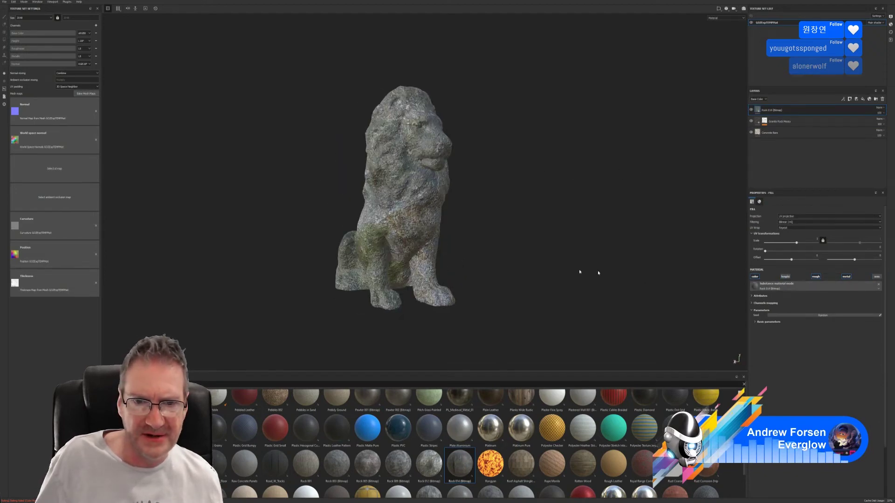
{"action": "left_click_drag", "start_coordinate": [587, 273], "coordinate": [537, 230], "text": "alt"}
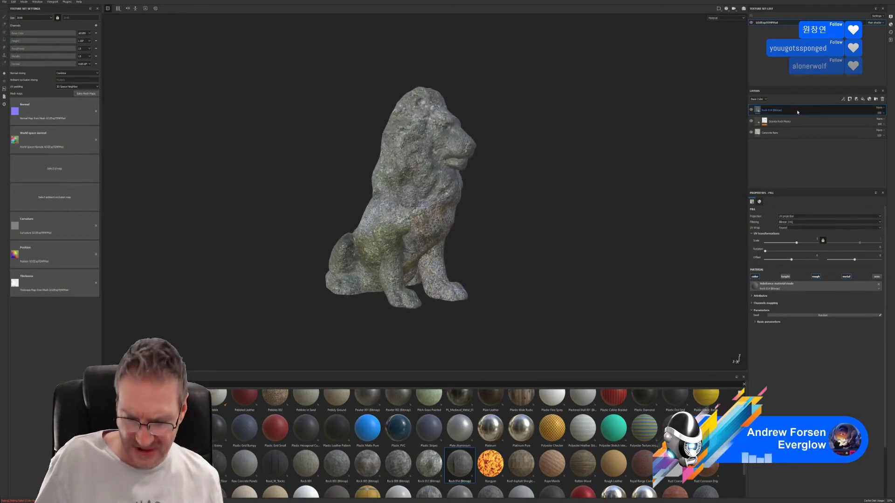
{"action": "key", "text": "Delete"}
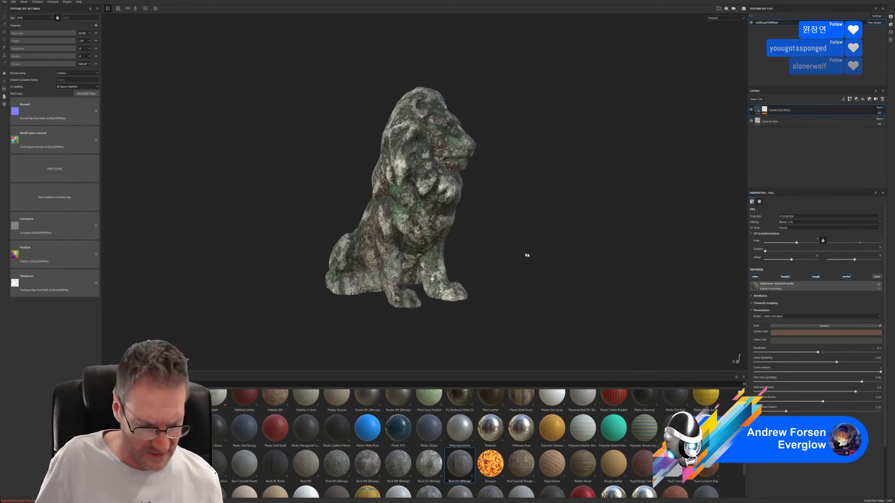
- Look through the rest of the material library and preview the marble materials as candidates for the lion
{"action": "left_click_drag", "start_coordinate": [527, 255], "coordinate": [297, 250], "text": "alt"}
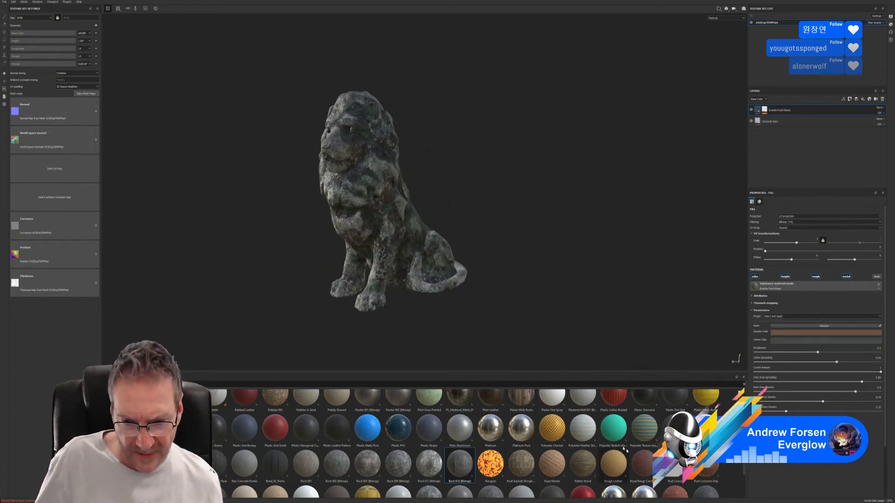
{"action": "scroll", "coordinate": [744, 472], "scroll_direction": "down", "scroll_amount": 3}
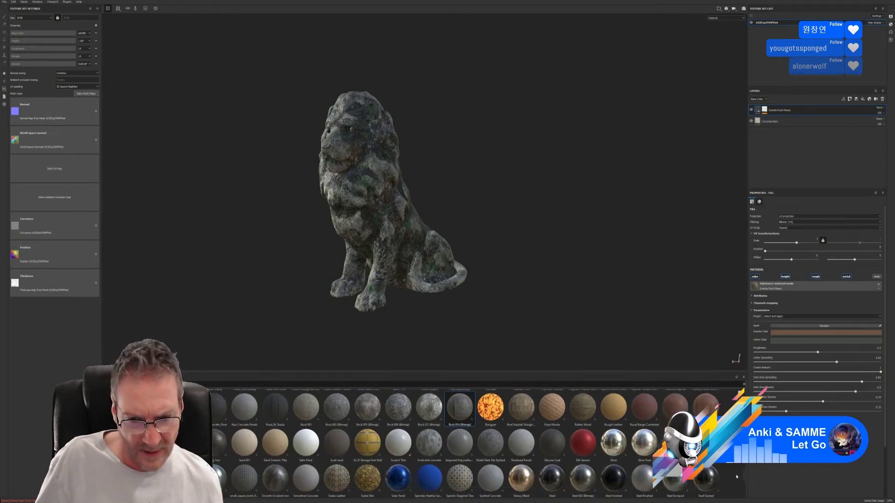
{"action": "scroll", "coordinate": [737, 476], "scroll_direction": "down", "scroll_amount": 3}
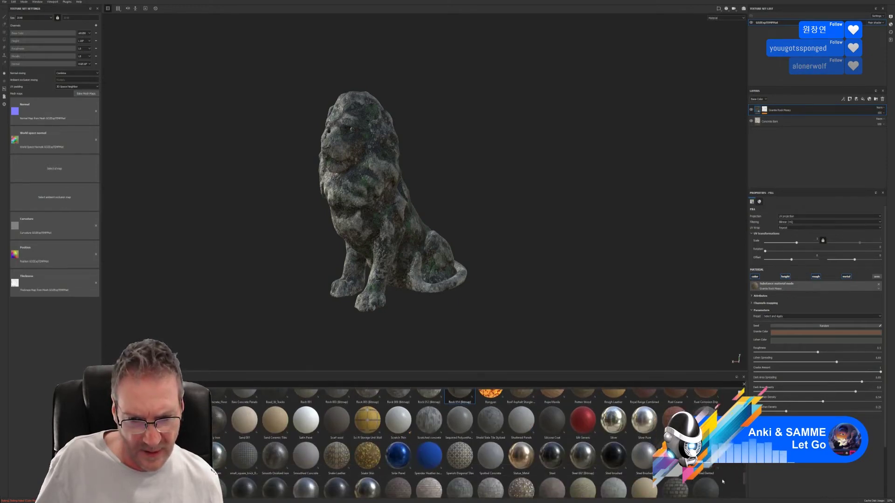
{"action": "mouse_move", "coordinate": [488, 430]}
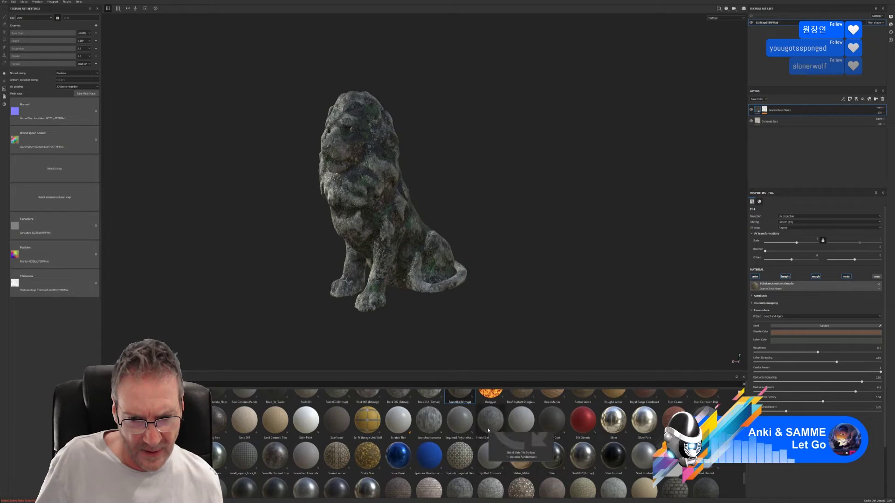
{"action": "mouse_move", "coordinate": [434, 428]}
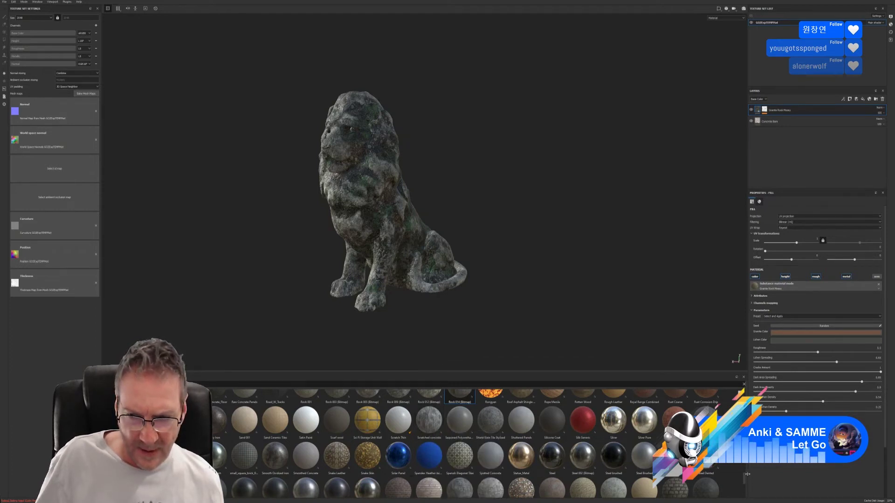
{"action": "scroll", "coordinate": [745, 477], "scroll_direction": "down", "scroll_amount": 2}
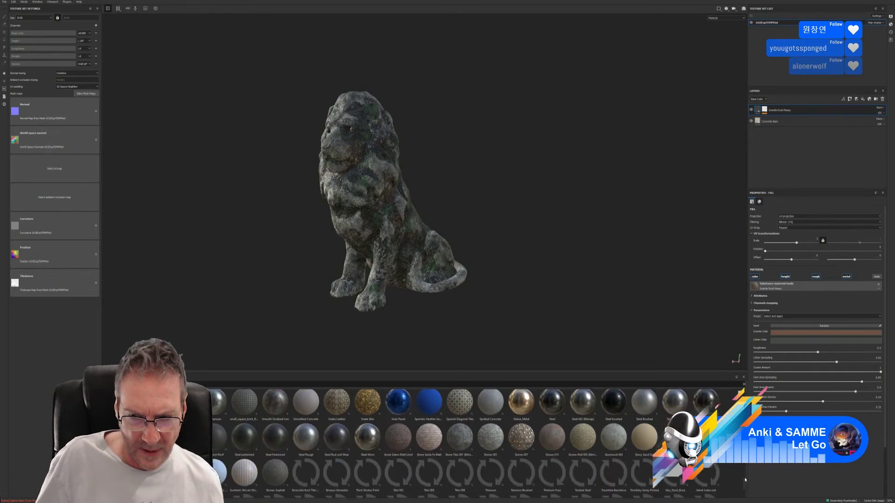
{"action": "scroll", "coordinate": [743, 479], "scroll_direction": "down", "scroll_amount": 1}
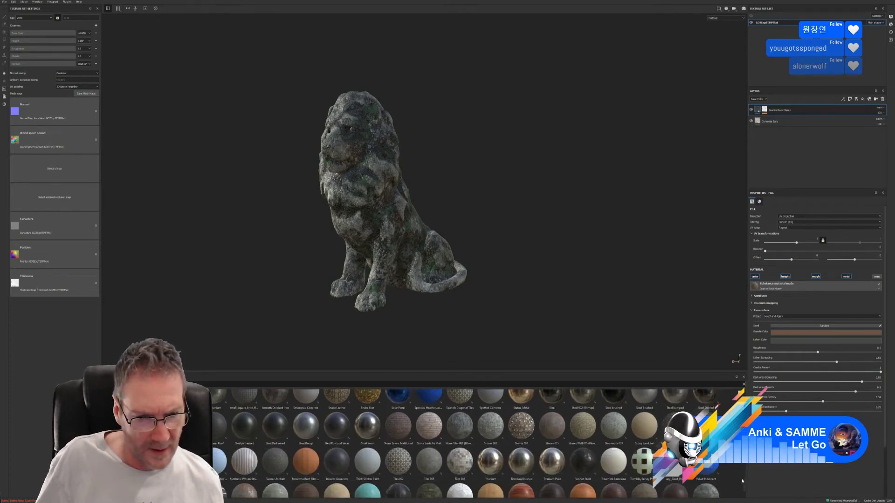
{"action": "scroll", "coordinate": [740, 481], "scroll_direction": "down", "scroll_amount": 2}
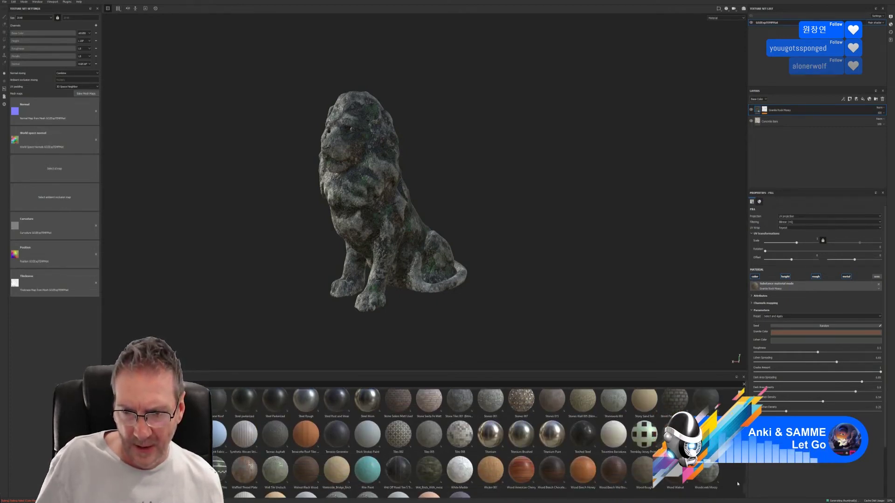
{"action": "scroll", "coordinate": [736, 486], "scroll_direction": "down", "scroll_amount": 2}
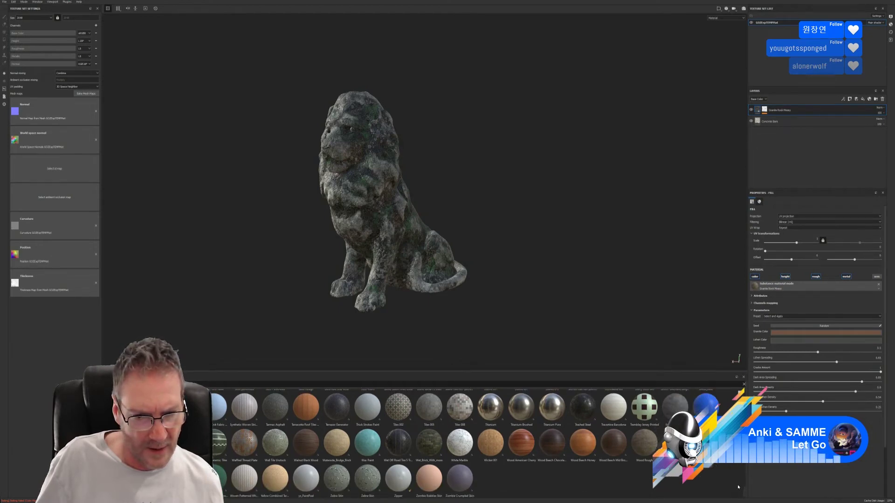
{"action": "scroll", "coordinate": [737, 487], "scroll_direction": "up", "scroll_amount": 3}
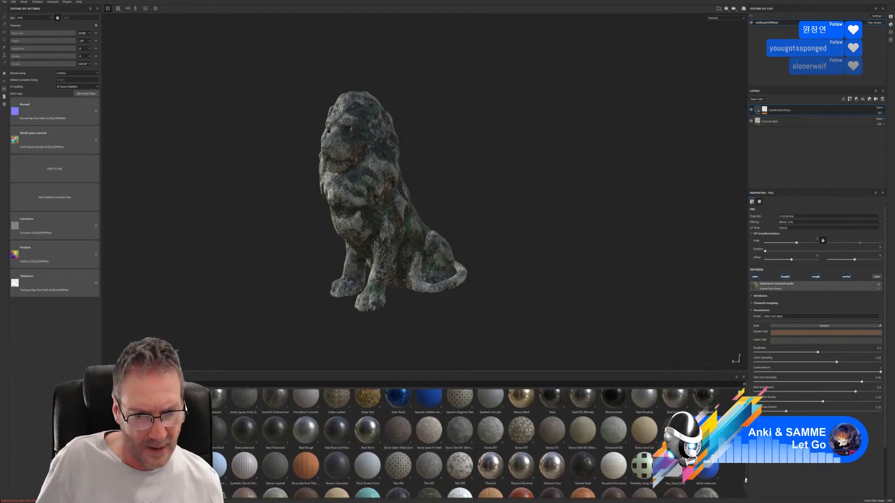
{"action": "scroll", "coordinate": [744, 480], "scroll_direction": "up", "scroll_amount": 10}
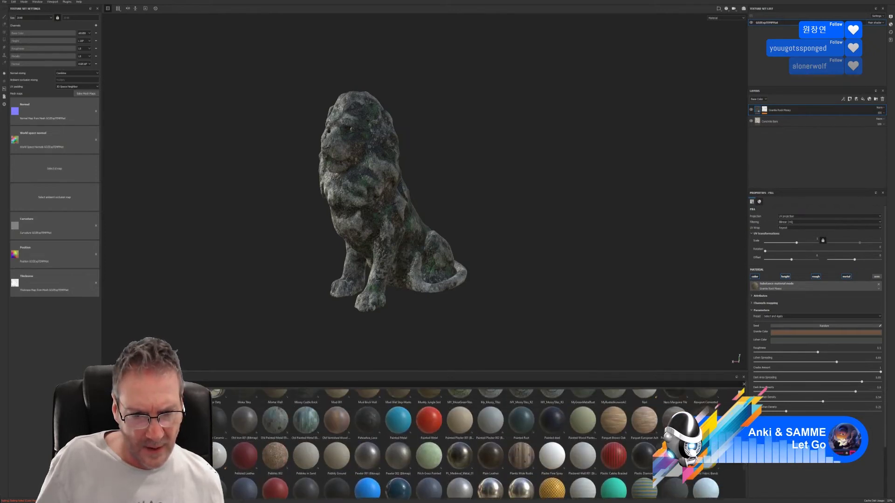
{"action": "scroll", "coordinate": [745, 480], "scroll_direction": "up", "scroll_amount": 6}
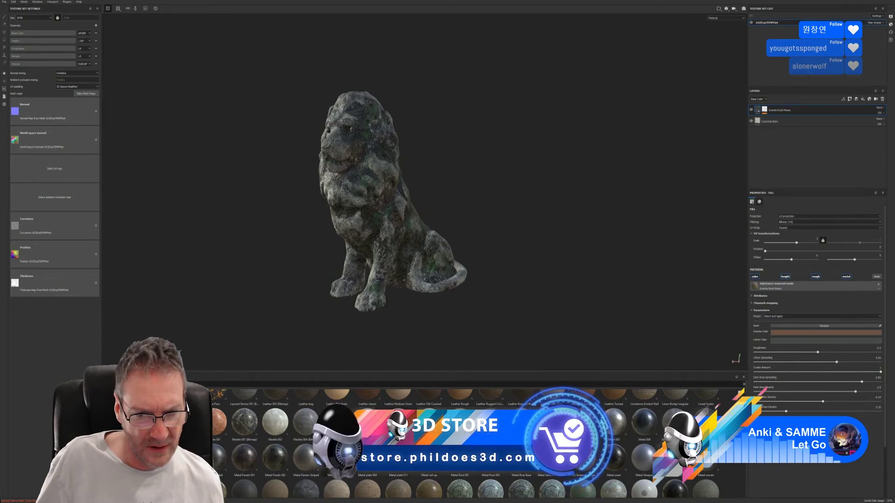
{"action": "mouse_move", "coordinate": [423, 487]}
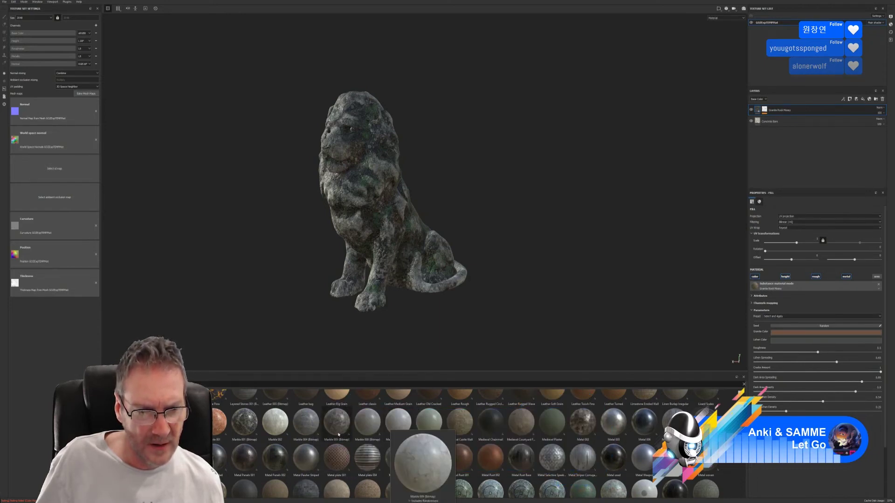
{"action": "mouse_move", "coordinate": [338, 434]}
{"action": "mouse_move", "coordinate": [244, 438]}
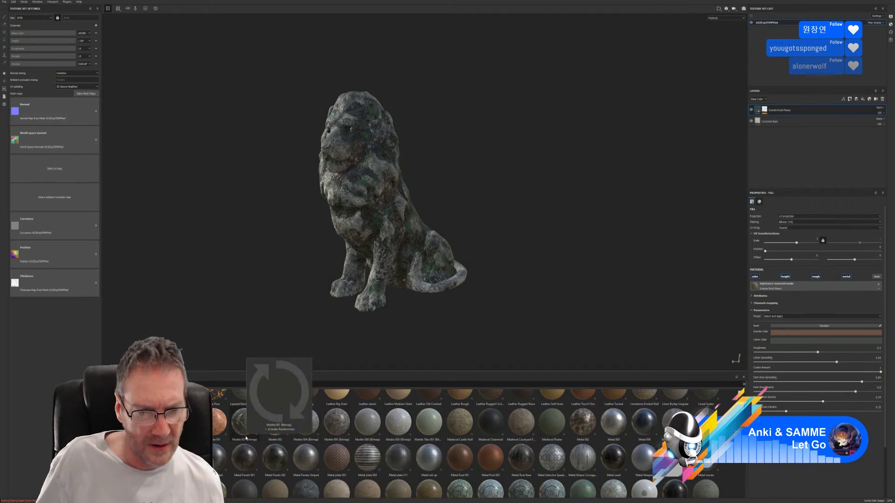
- Add the Marble 001 (Bitmap) material to the lion as the top layer and slightly increase its UV scale
{"action": "left_click_drag", "start_coordinate": [244, 437], "coordinate": [376, 230]}
{"action": "mouse_move", "coordinate": [463, 231]}
{"action": "left_mouse_down", "text": "alt"}
{"action": "mouse_move", "coordinate": [445, 256]}
{"action": "mouse_move", "coordinate": [662, 231]}
{"action": "left_mouse_up", "text": "alt"}
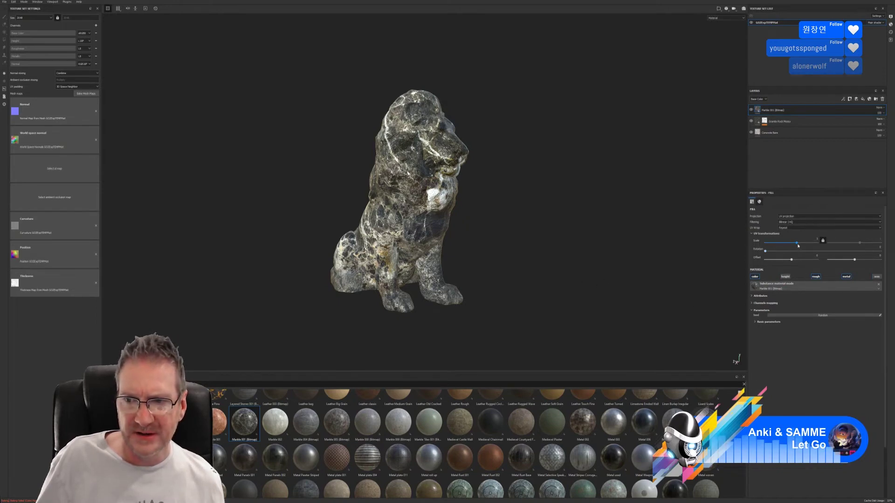
{"action": "left_click_drag", "start_coordinate": [798, 245], "coordinate": [798, 246]}
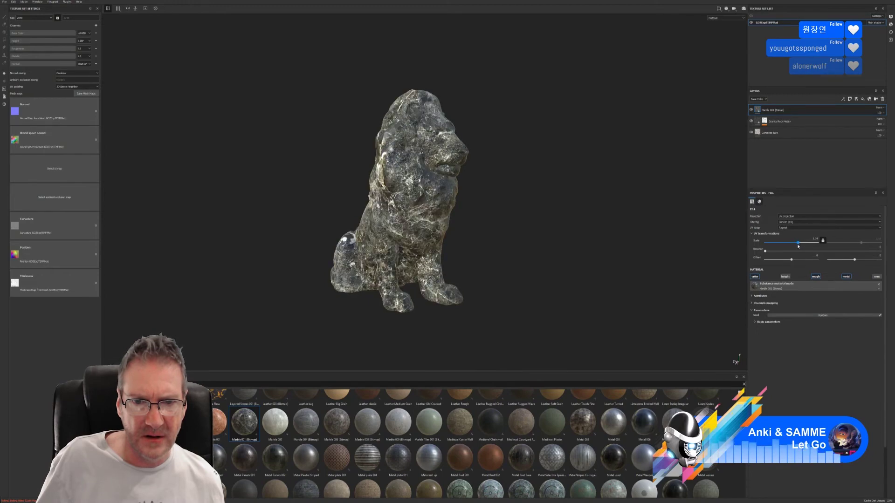
- Apply the Surface Worn smart mask to the Marble 001 (Bitmap) layer
{"action": "left_click_drag", "start_coordinate": [480, 267], "coordinate": [234, 269], "text": "alt"}
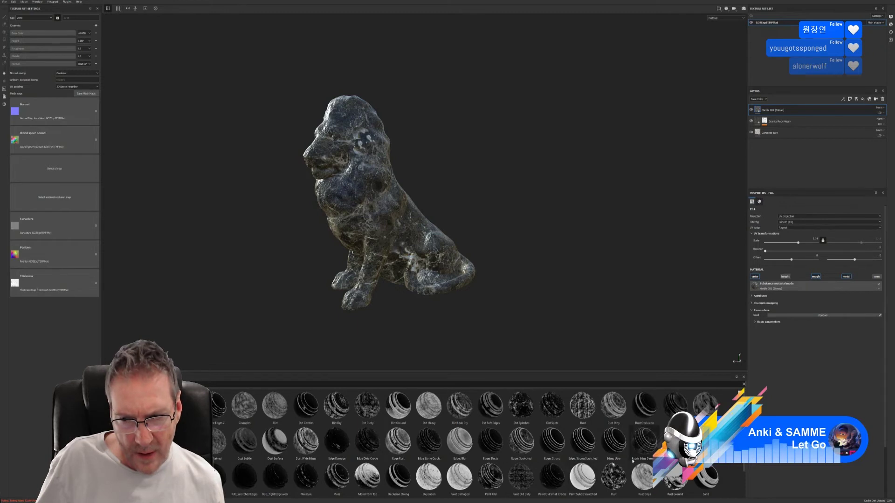
{"action": "scroll", "coordinate": [606, 447], "scroll_direction": "down", "scroll_amount": 1}
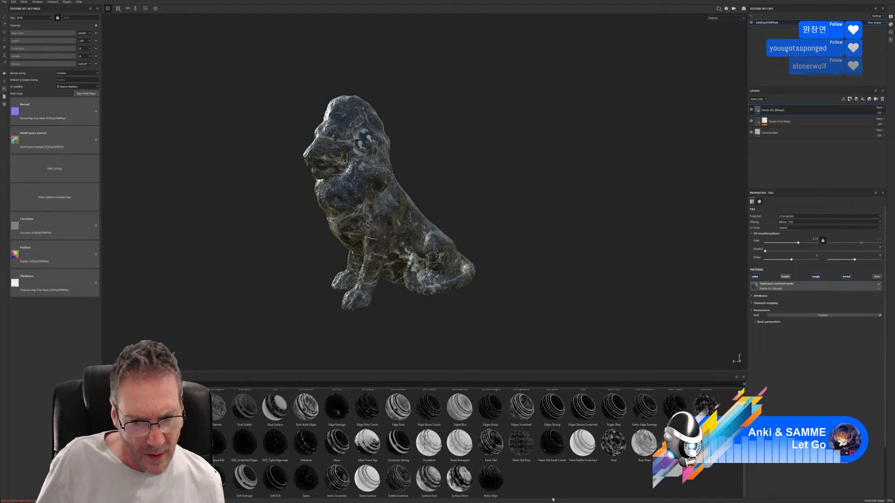
{"action": "mouse_move", "coordinate": [461, 479]}
{"action": "left_mouse_down"}
{"action": "mouse_move", "coordinate": [775, 228]}
{"action": "mouse_move", "coordinate": [801, 149]}
{"action": "mouse_move", "coordinate": [790, 112]}
{"action": "left_mouse_up"}
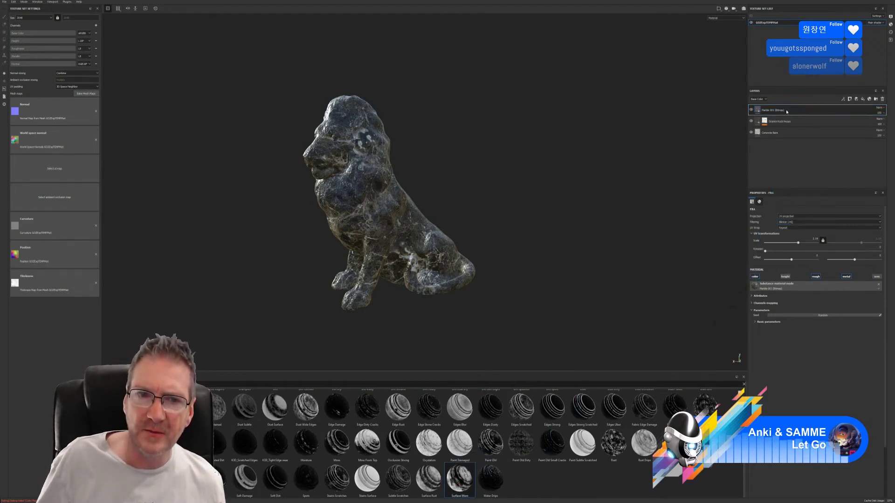
- Open the Mask Editor generator of the Marble 001 (Bitmap) layer's mask and toggle Global Invert repeatedly to compare both mask states
{"action": "left_click_drag", "start_coordinate": [496, 191], "coordinate": [520, 191], "text": "alt"}
{"action": "scroll", "coordinate": [454, 179], "scroll_direction": "up", "scroll_amount": 2}
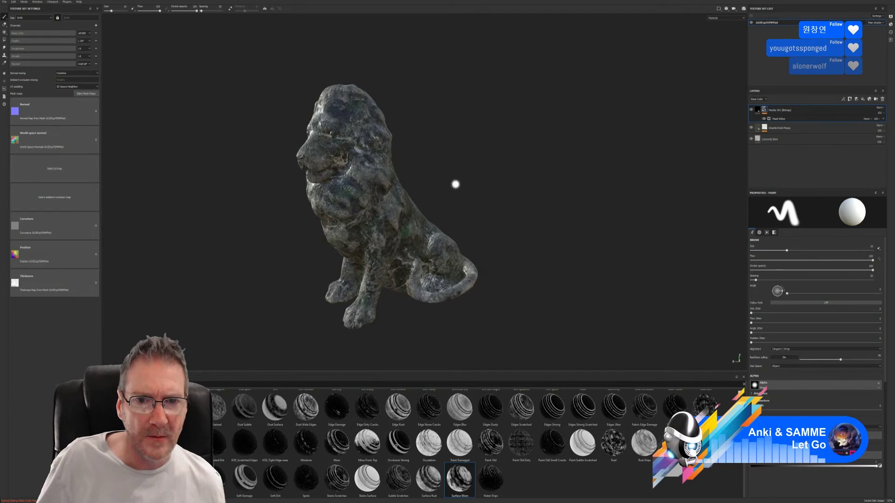
{"action": "left_click", "coordinate": [789, 120]}
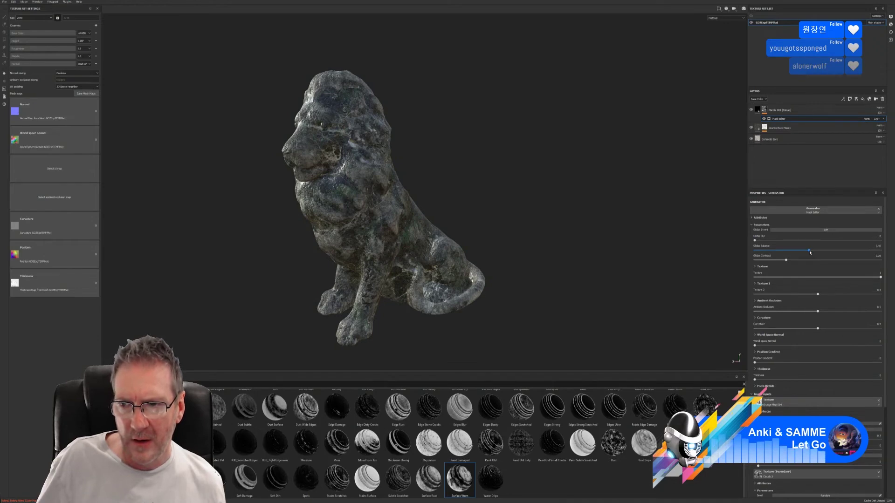
{"action": "left_click", "coordinate": [827, 233]}
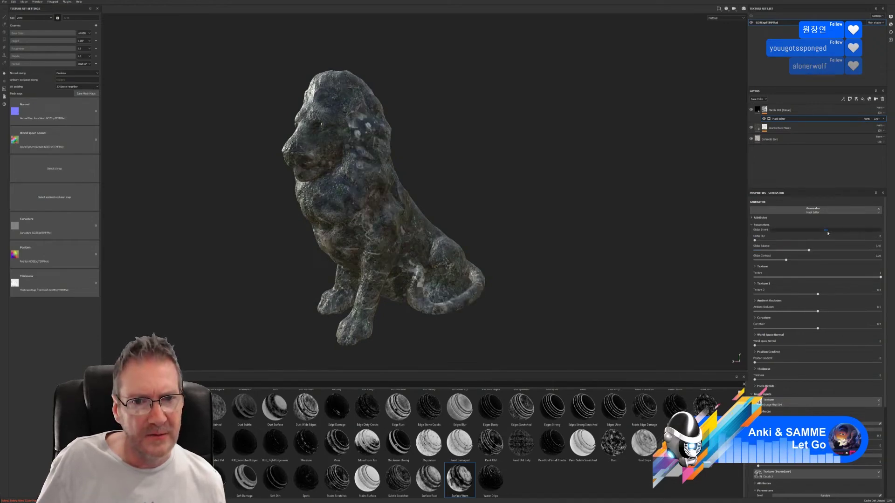
{"action": "left_click", "coordinate": [828, 233]}
{"action": "left_click", "coordinate": [828, 233]}
{"action": "left_click", "coordinate": [828, 233]}
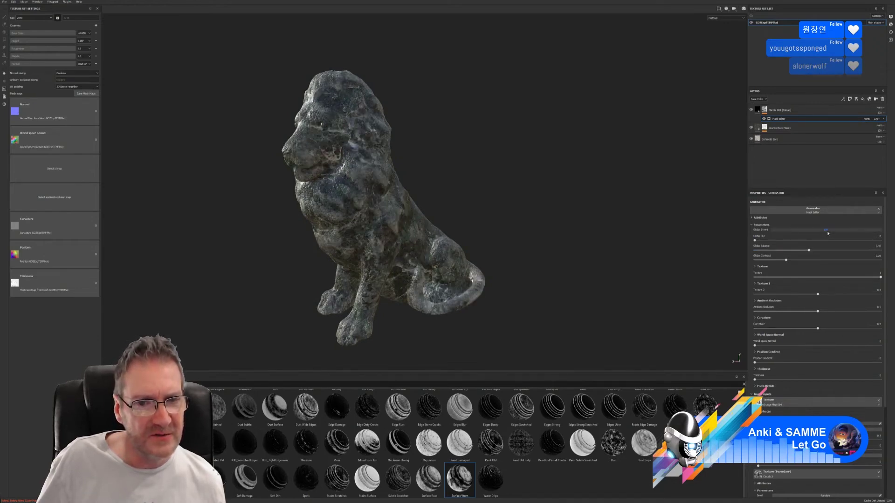
{"action": "left_click", "coordinate": [828, 233]}
{"action": "left_click", "coordinate": [828, 233]}
{"action": "left_click", "coordinate": [828, 233]}
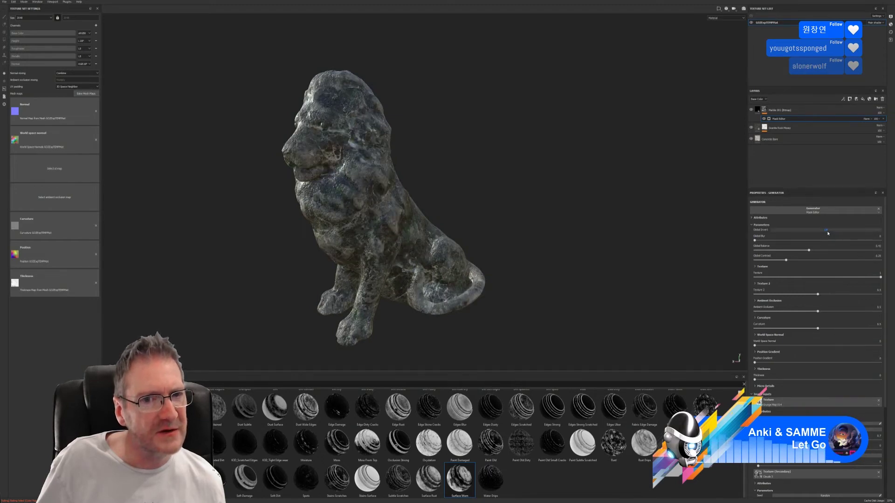
{"action": "left_click", "coordinate": [828, 233]}
{"action": "left_click", "coordinate": [827, 233]}
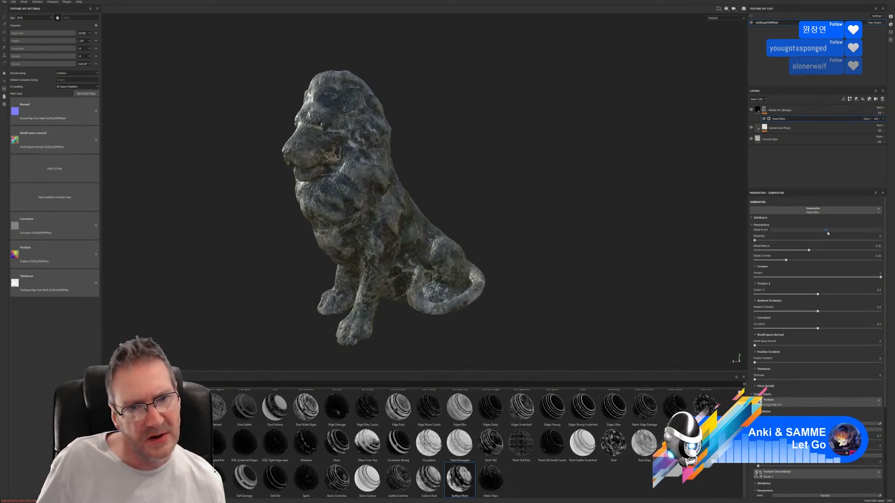
{"action": "left_click", "coordinate": [827, 233]}
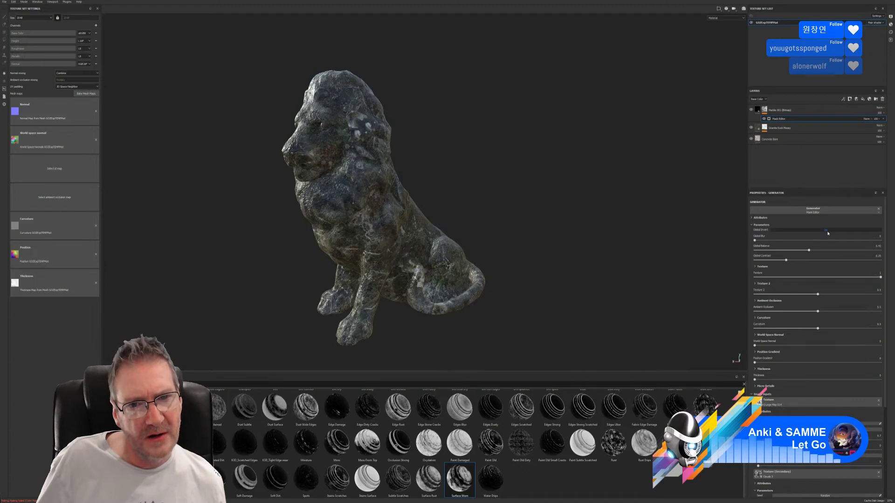
{"action": "left_click", "coordinate": [828, 233]}
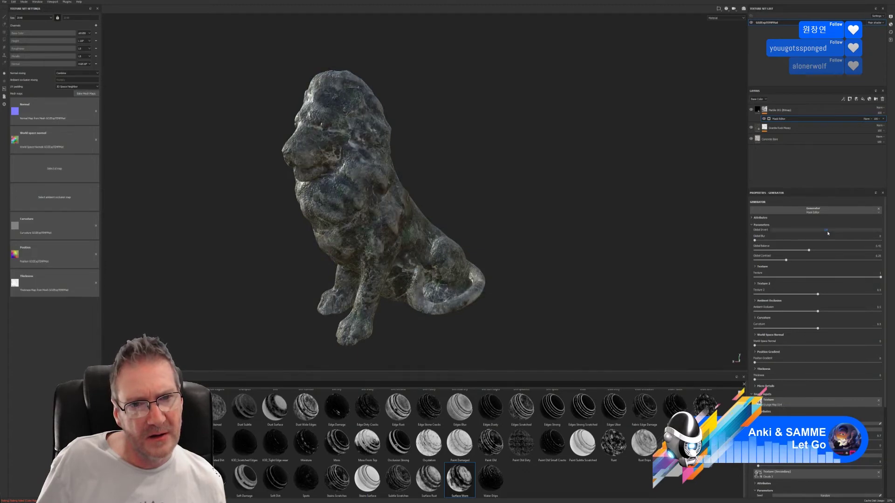
{"action": "left_click", "coordinate": [828, 233]}
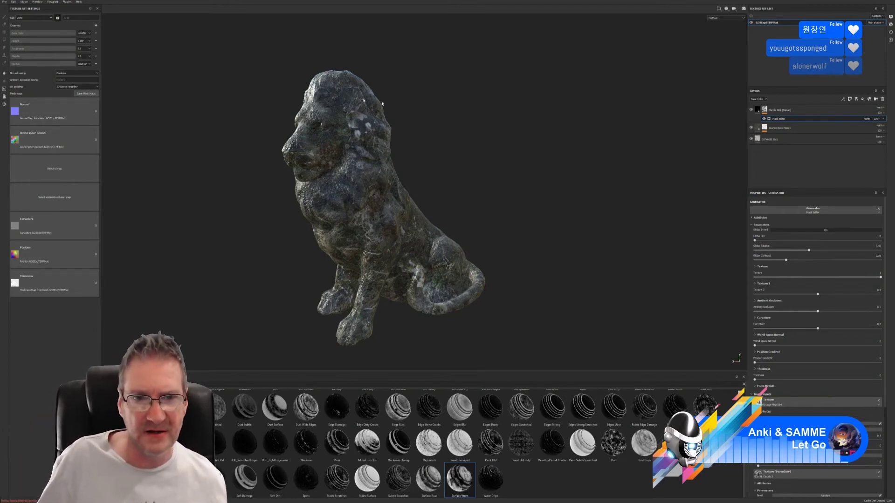
{"action": "left_click", "coordinate": [826, 230]}
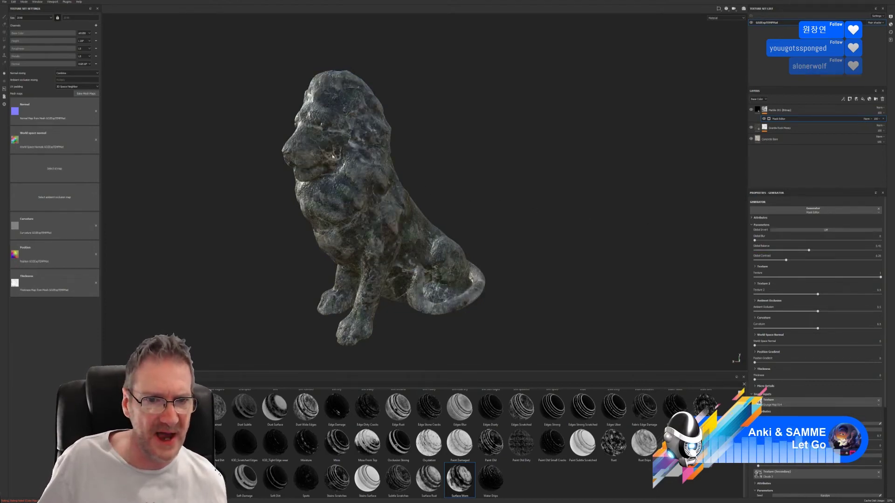
- Inspect the marble wear around the lion's face and body, and turn Global Invert on in the Mask Editor
{"action": "scroll", "coordinate": [333, 156], "scroll_direction": "up", "scroll_amount": 10}
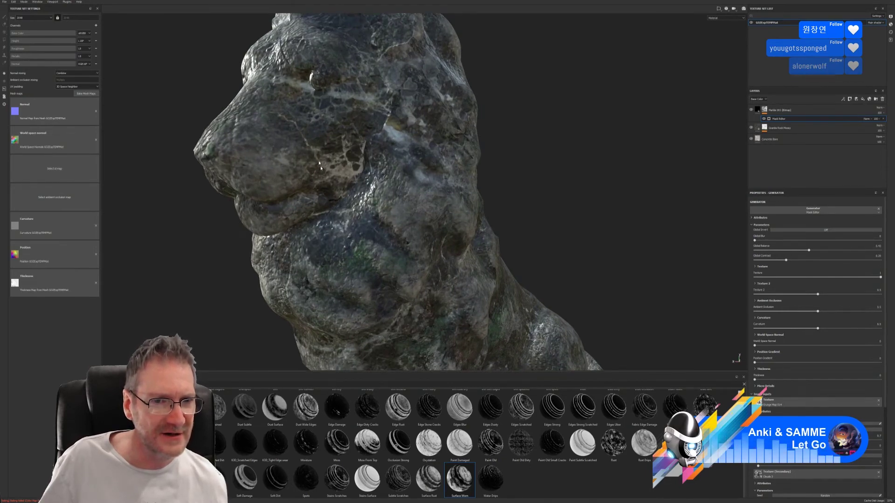
{"action": "scroll", "coordinate": [363, 177], "scroll_direction": "down", "scroll_amount": 10}
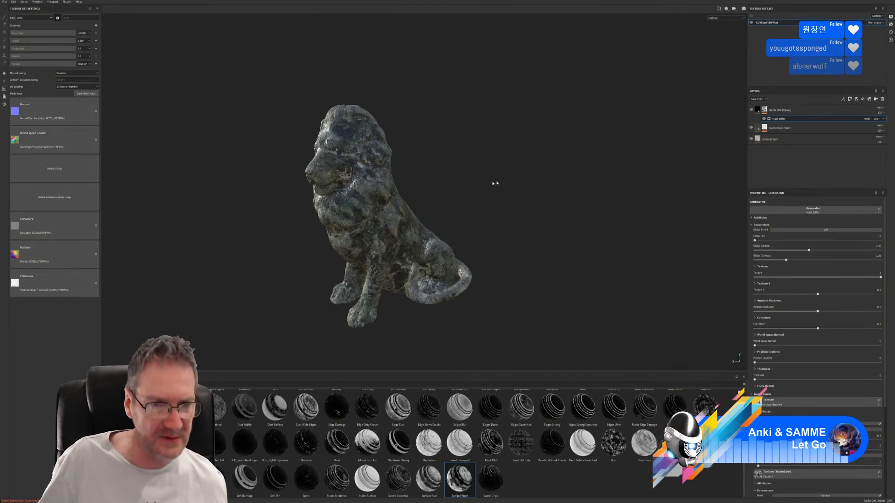
{"action": "left_click_drag", "start_coordinate": [504, 176], "coordinate": [520, 157], "text": "alt"}
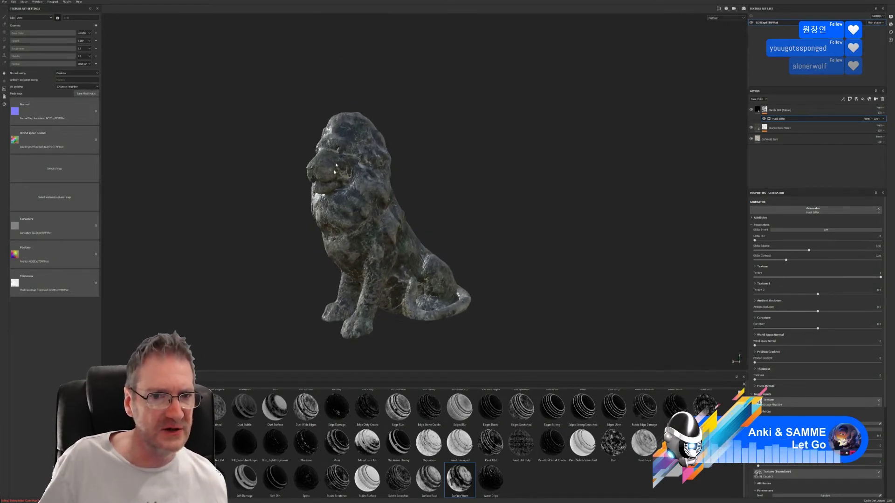
{"action": "scroll", "coordinate": [335, 165], "scroll_direction": "up", "scroll_amount": 2}
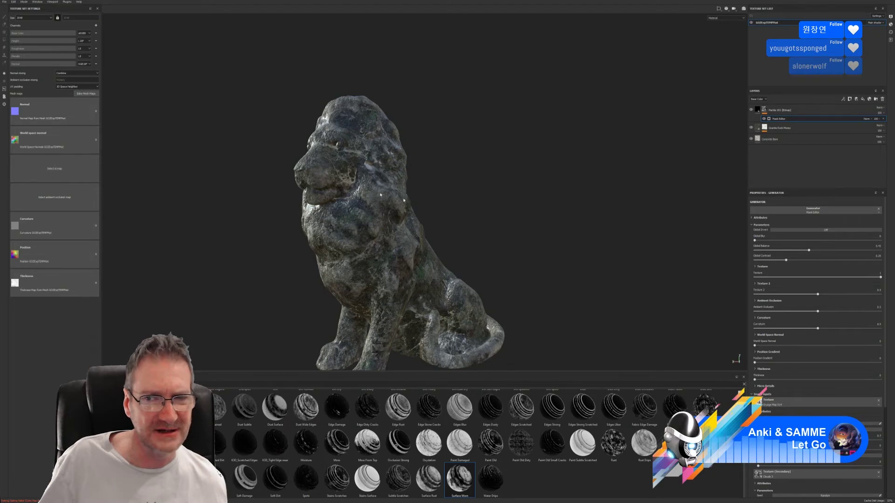
{"action": "left_click", "coordinate": [829, 232]}
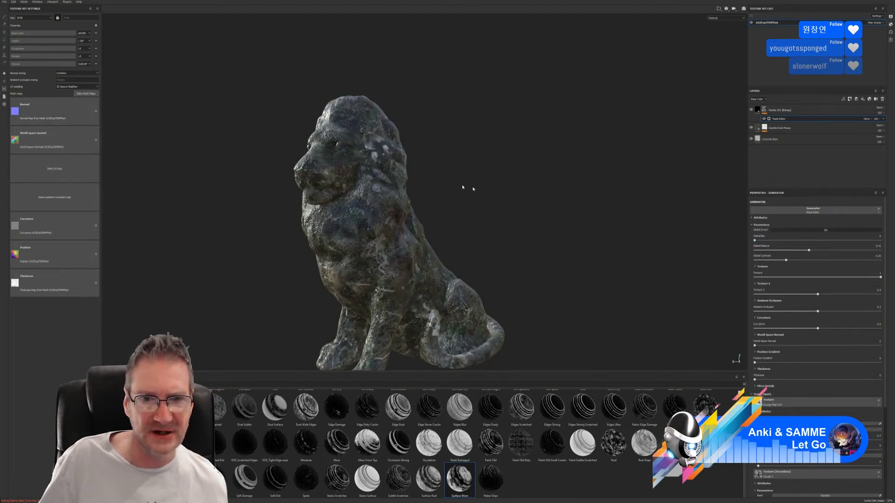
{"action": "left_click_drag", "start_coordinate": [457, 207], "coordinate": [497, 190], "text": "alt"}
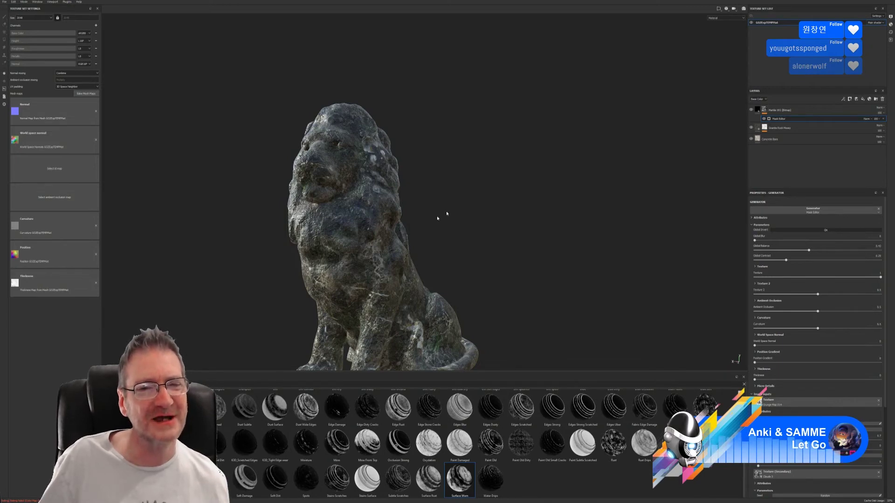
{"action": "left_click_drag", "start_coordinate": [527, 182], "coordinate": [569, 216], "text": "alt"}
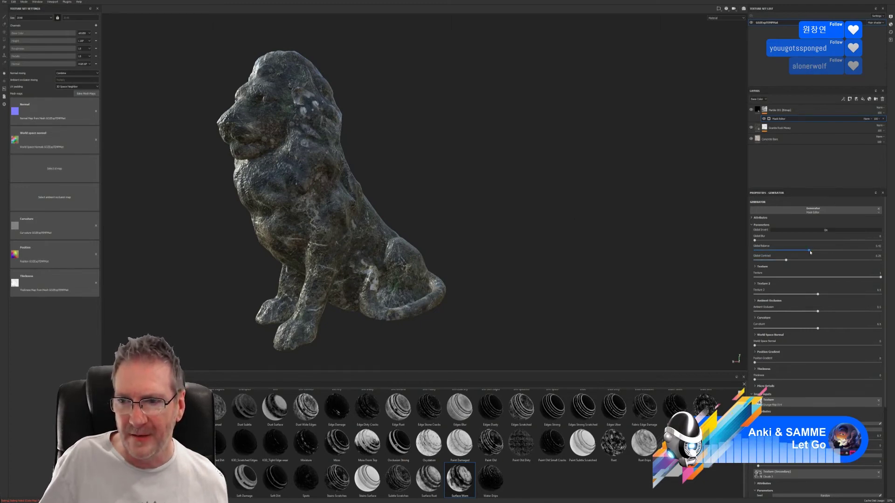
- Lower the marble mask's Global Balance to about 0.35 and raise its Global Contrast to about 0.4
{"action": "left_click_drag", "start_coordinate": [810, 252], "coordinate": [790, 260]}
{"action": "left_click_drag", "start_coordinate": [489, 219], "coordinate": [458, 214], "text": "alt"}
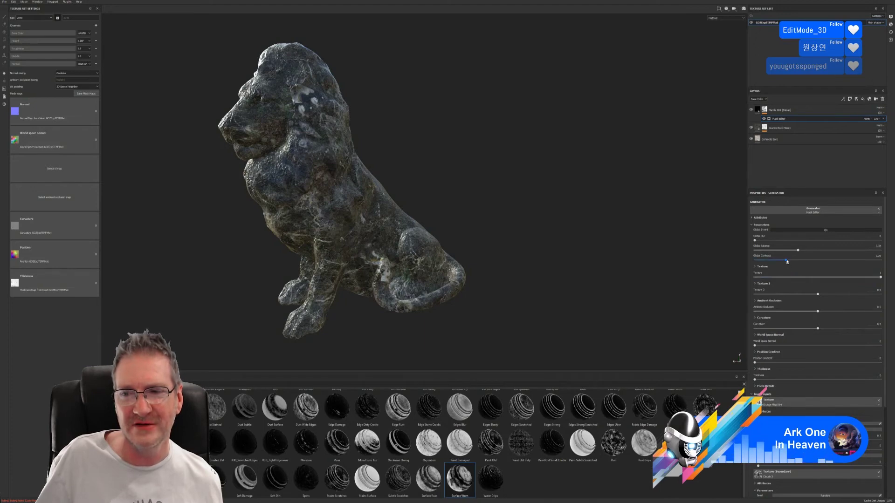
{"action": "left_click_drag", "start_coordinate": [786, 262], "coordinate": [805, 275]}
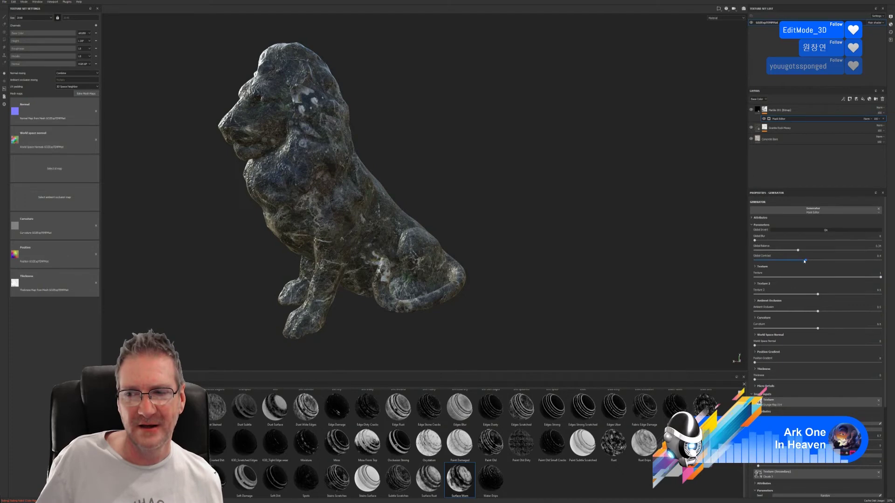
{"action": "mouse_move", "coordinate": [807, 260]}
{"action": "left_mouse_down"}
{"action": "mouse_move", "coordinate": [760, 259]}
{"action": "mouse_move", "coordinate": [842, 260]}
{"action": "mouse_move", "coordinate": [765, 260]}
{"action": "mouse_move", "coordinate": [805, 260]}
{"action": "left_mouse_up"}
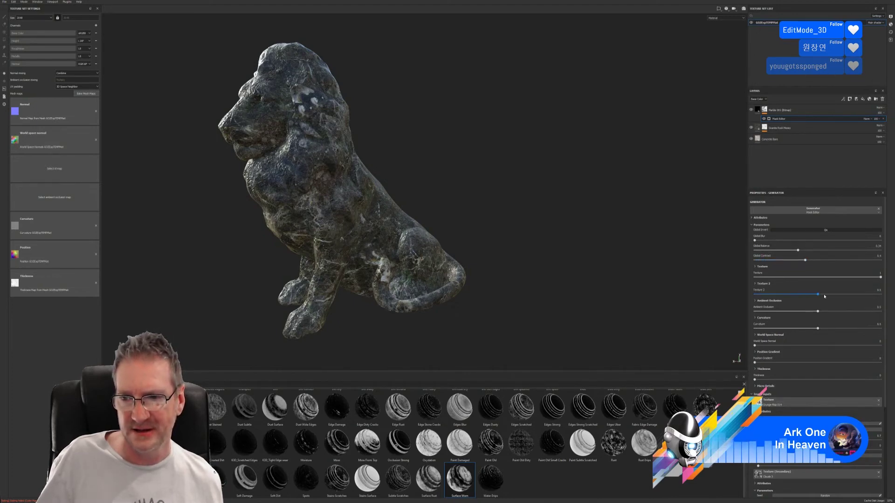
- Adjust the marble mask's weights to about 0.39 for Texture 2, 0.79 for Ambient Occlusion and 0.2 for Curvature
{"action": "mouse_move", "coordinate": [819, 295]}
{"action": "left_mouse_down"}
{"action": "mouse_move", "coordinate": [781, 294]}
{"action": "mouse_move", "coordinate": [851, 295]}
{"action": "mouse_move", "coordinate": [768, 299]}
{"action": "mouse_move", "coordinate": [846, 295]}
{"action": "mouse_move", "coordinate": [770, 298]}
{"action": "mouse_move", "coordinate": [834, 296]}
{"action": "mouse_move", "coordinate": [806, 301]}
{"action": "left_mouse_up"}
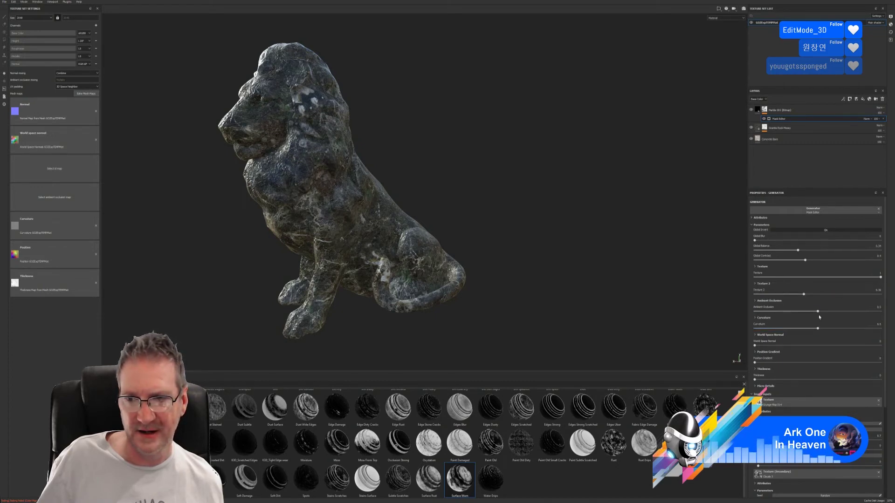
{"action": "left_click_drag", "start_coordinate": [818, 311], "coordinate": [854, 312]}
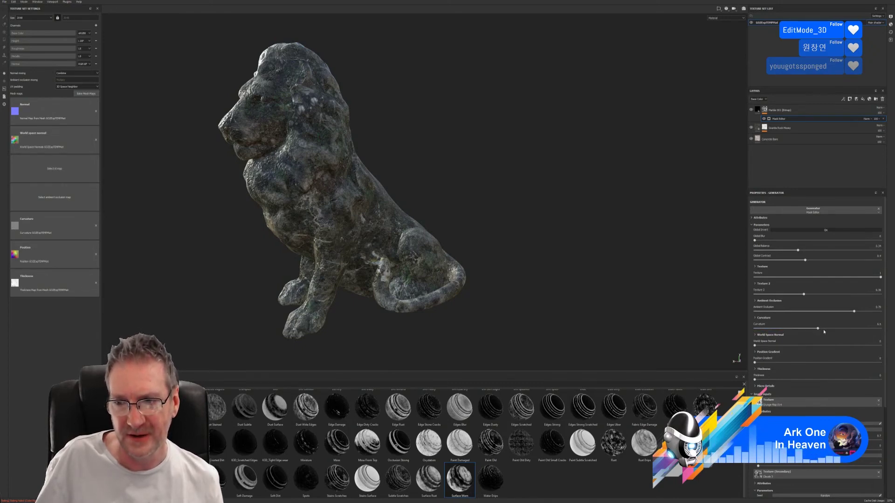
{"action": "left_click", "coordinate": [819, 329]}
{"action": "left_click_drag", "start_coordinate": [819, 329], "coordinate": [786, 334]}
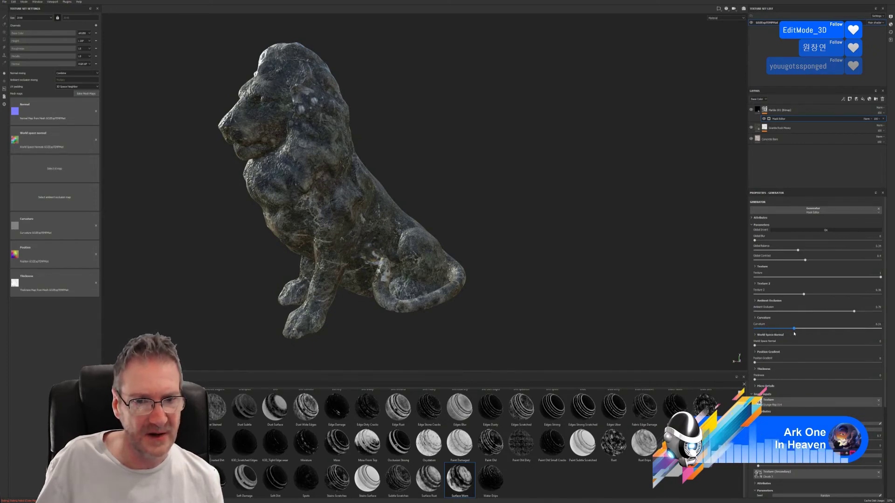
{"action": "left_click_drag", "start_coordinate": [771, 335], "coordinate": [790, 327]}
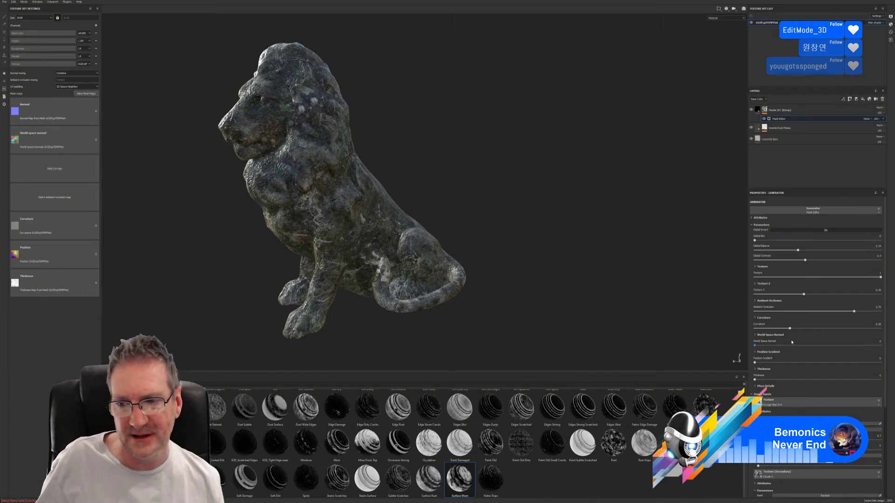
{"action": "left_click_drag", "start_coordinate": [789, 328], "coordinate": [772, 320]}
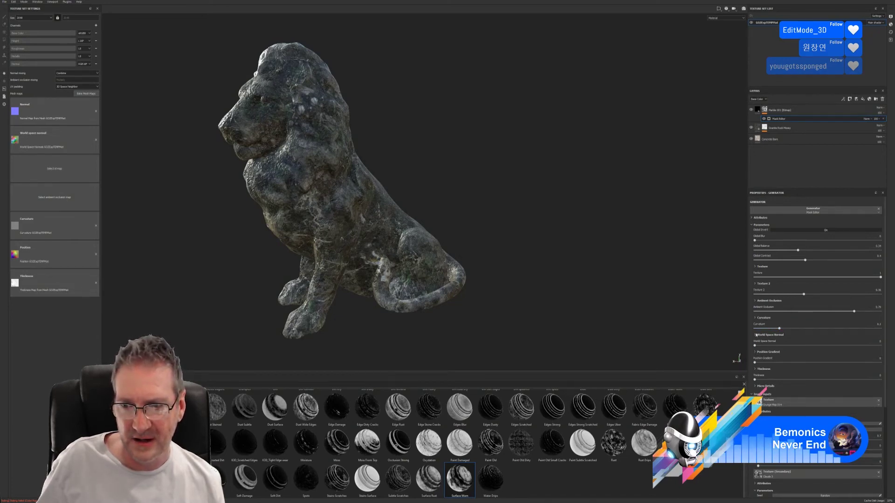
- Raise the marble mask's Position Gradient to about 0.19 and check the lion from both sides
{"action": "left_click_drag", "start_coordinate": [756, 346], "coordinate": [767, 386]}
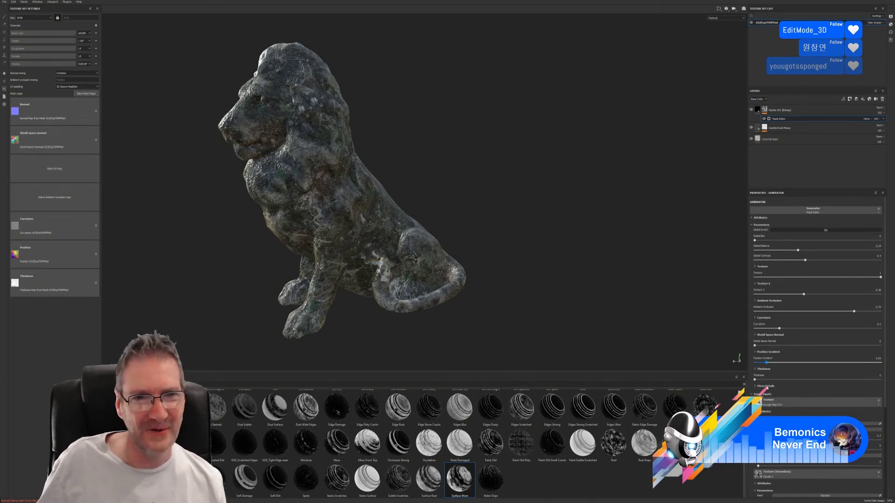
{"action": "mouse_move", "coordinate": [766, 387]}
{"action": "left_mouse_down"}
{"action": "mouse_move", "coordinate": [803, 389]}
{"action": "mouse_move", "coordinate": [760, 391]}
{"action": "left_mouse_up"}
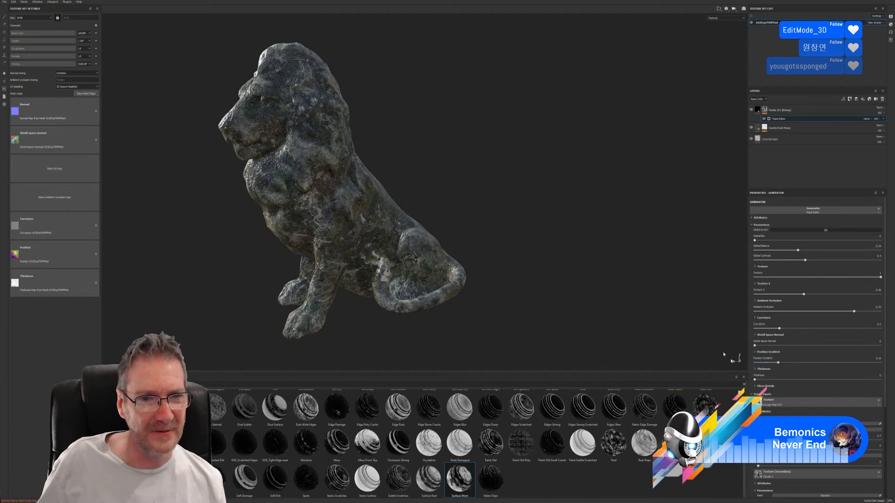
{"action": "left_click_drag", "start_coordinate": [507, 196], "coordinate": [372, 246], "text": "alt"}
{"action": "scroll", "coordinate": [373, 246], "scroll_direction": "down", "scroll_amount": 3}
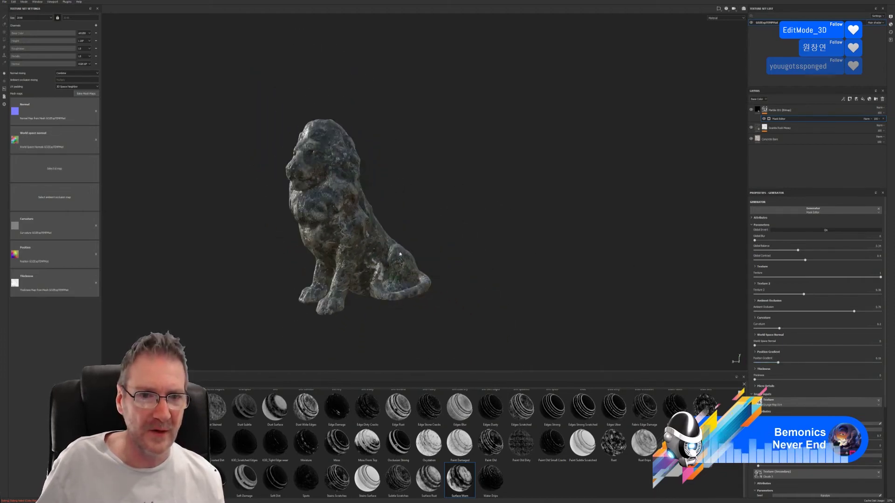
{"action": "left_click_drag", "start_coordinate": [266, 246], "coordinate": [513, 240], "text": "alt"}
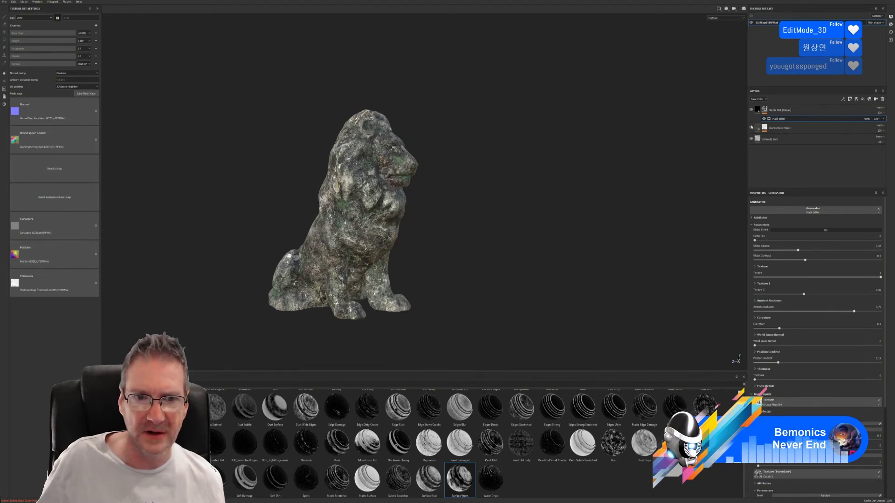
- Compare the lion with the Granite Rock Mossy layer hidden and shown, and try the Multiply and Divide blend modes on that layer
{"action": "left_click", "coordinate": [751, 128]}
{"action": "left_click", "coordinate": [750, 127]}
{"action": "left_click", "coordinate": [765, 128]}
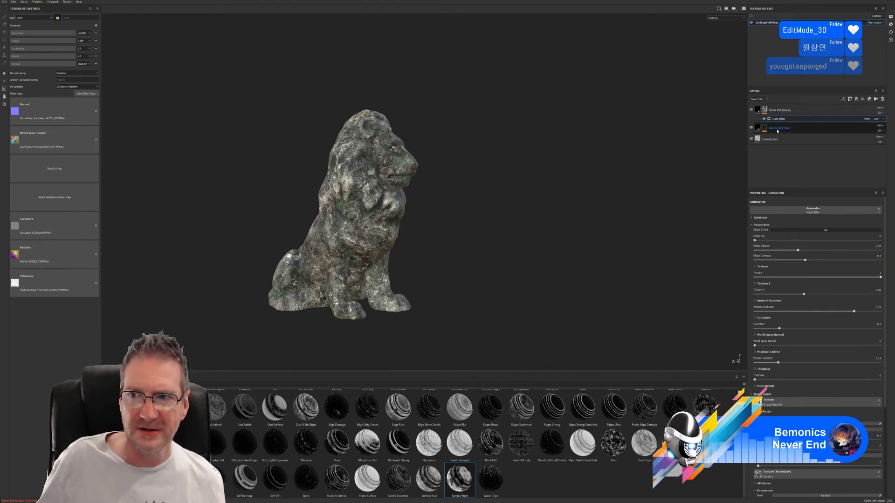
{"action": "left_click", "coordinate": [758, 130]}
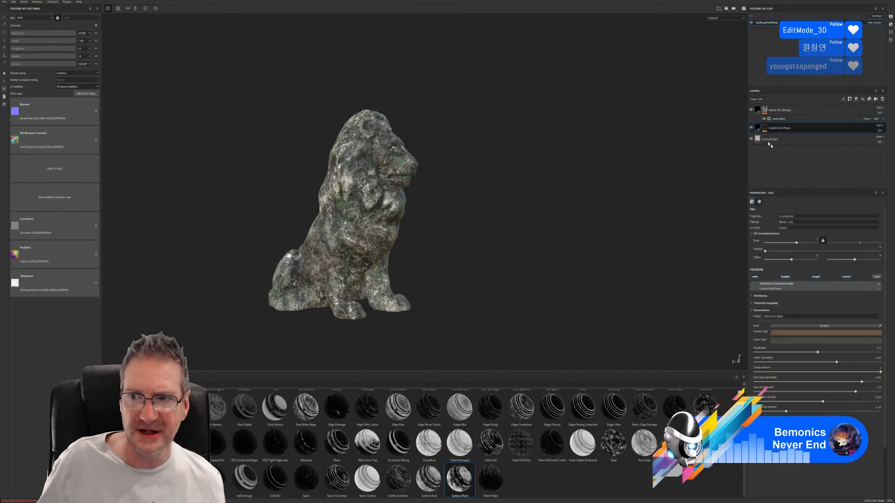
{"action": "left_click", "coordinate": [880, 127]}
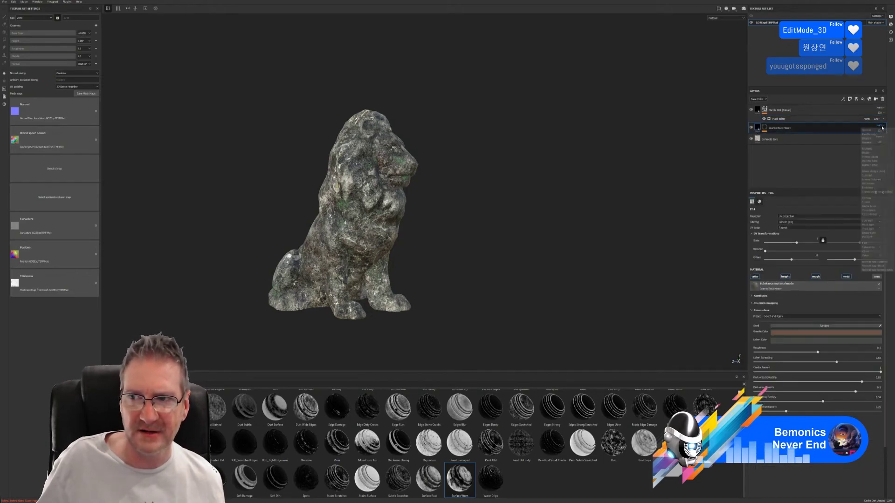
{"action": "left_click", "coordinate": [867, 148]}
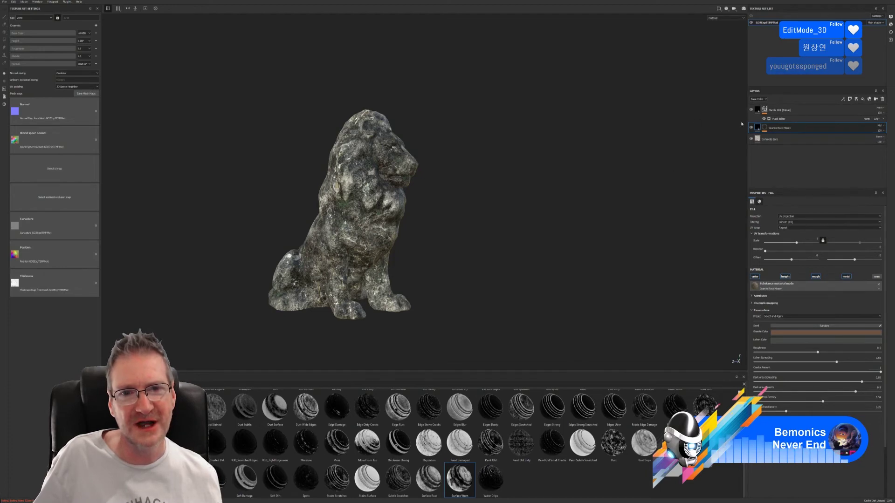
{"action": "left_click", "coordinate": [882, 128]}
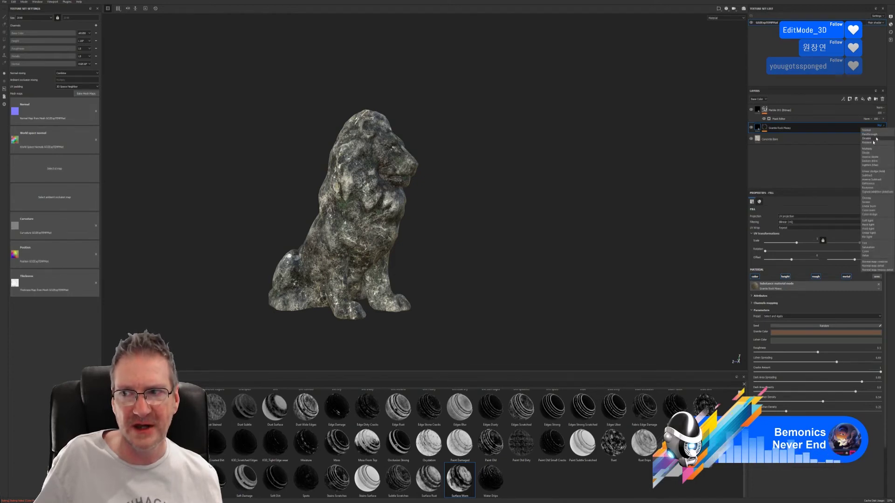
{"action": "left_click", "coordinate": [865, 154]}
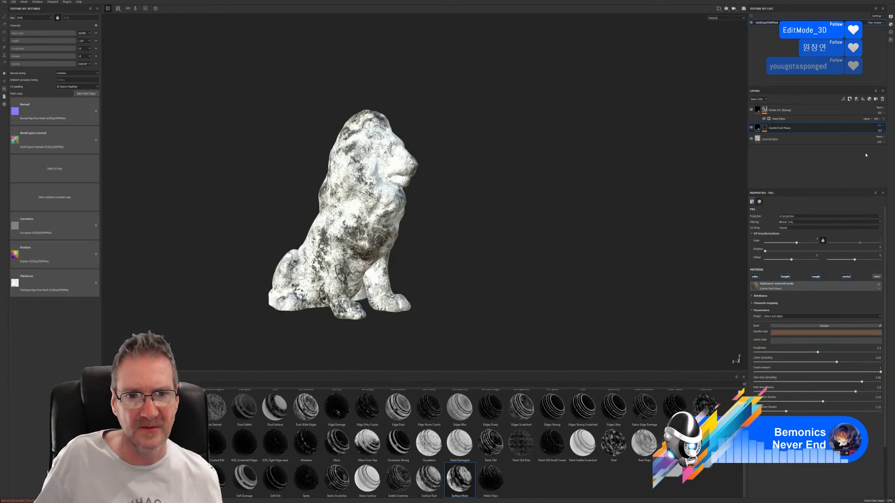
- Try the Divide, Darken (Min), Linear Dodge (Add) and Subtract blend modes on the marble layer's Mask Editor effect
{"action": "left_click", "coordinate": [868, 119]}
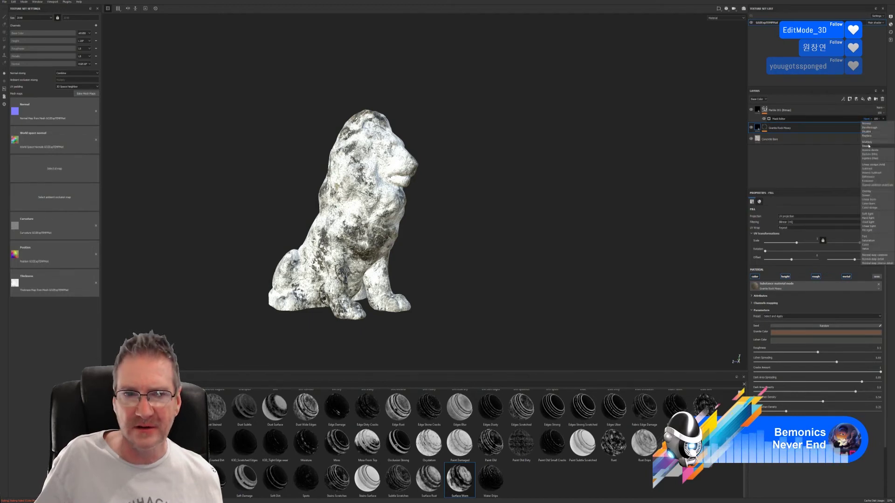
{"action": "left_click", "coordinate": [868, 146]}
{"action": "left_click", "coordinate": [867, 119]}
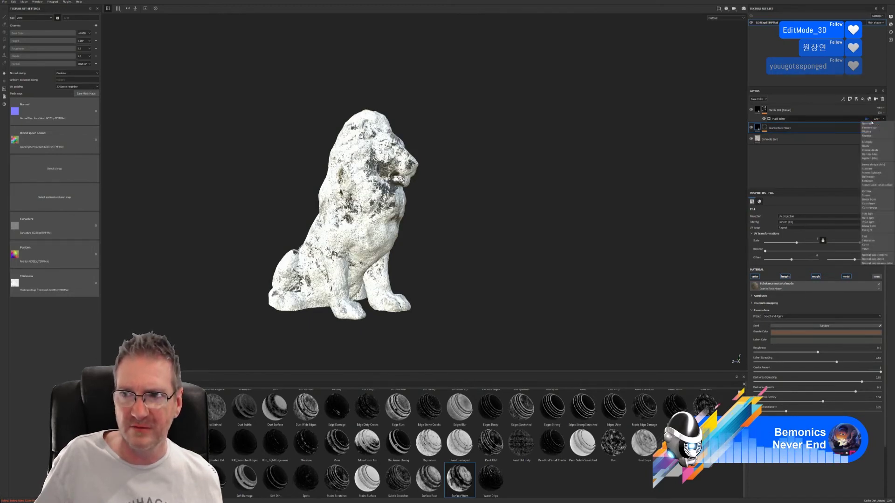
{"action": "left_click", "coordinate": [870, 154]}
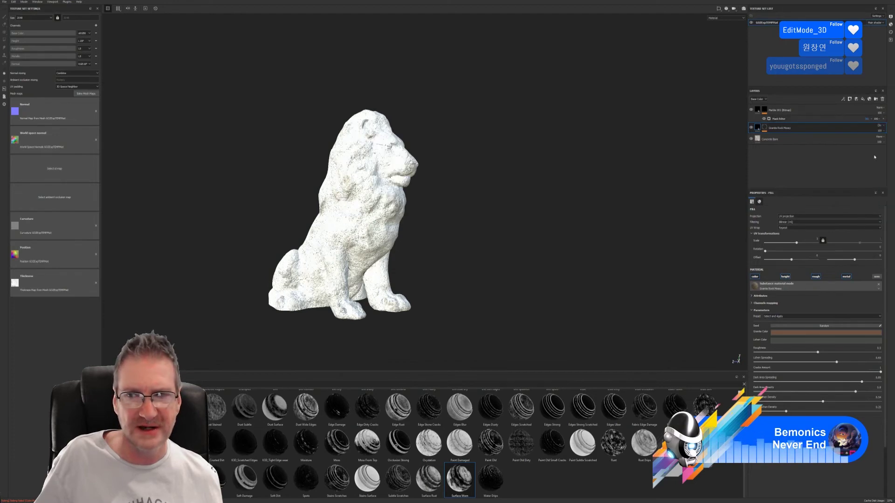
{"action": "left_click", "coordinate": [868, 119]}
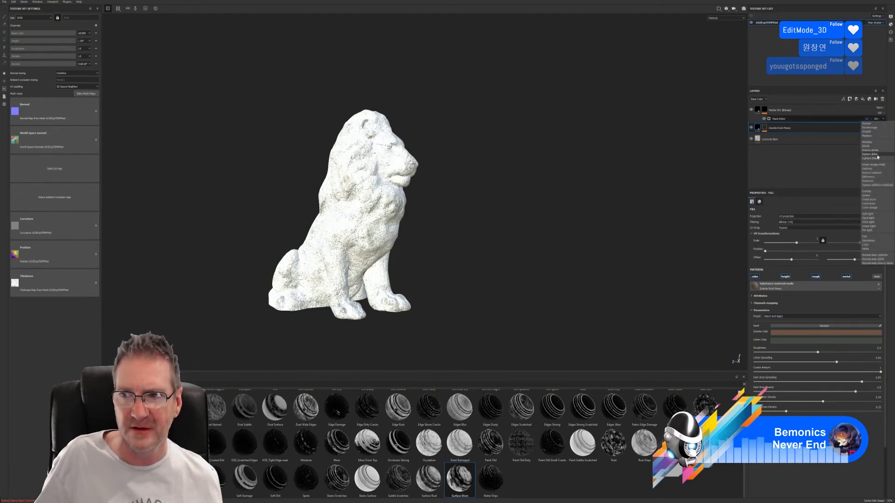
{"action": "left_click", "coordinate": [872, 142]}
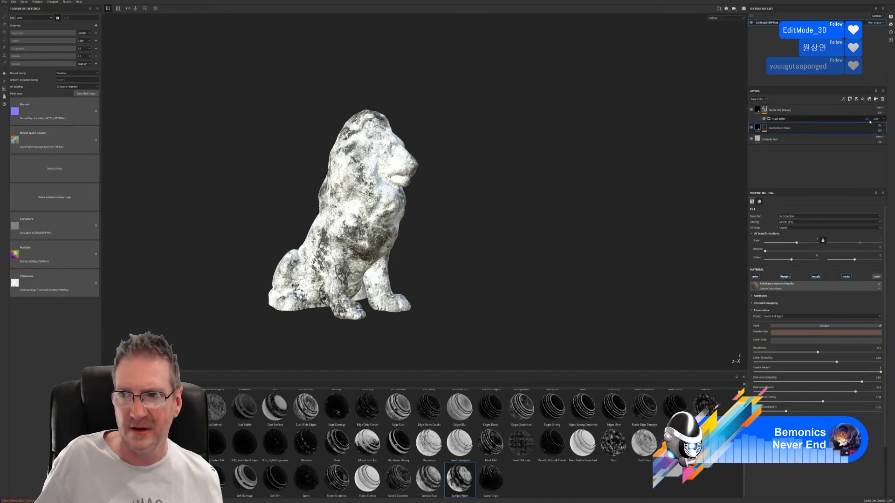
{"action": "left_click", "coordinate": [868, 119]}
{"action": "left_click", "coordinate": [871, 165]}
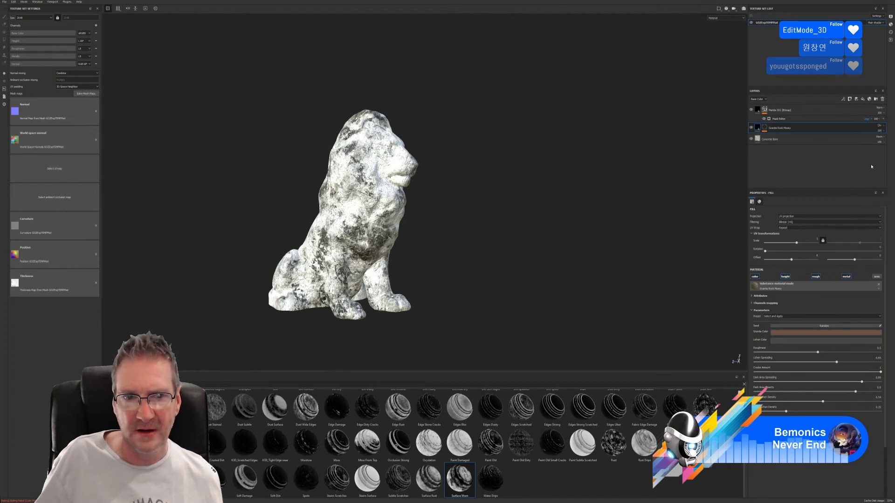
{"action": "left_click", "coordinate": [868, 119]}
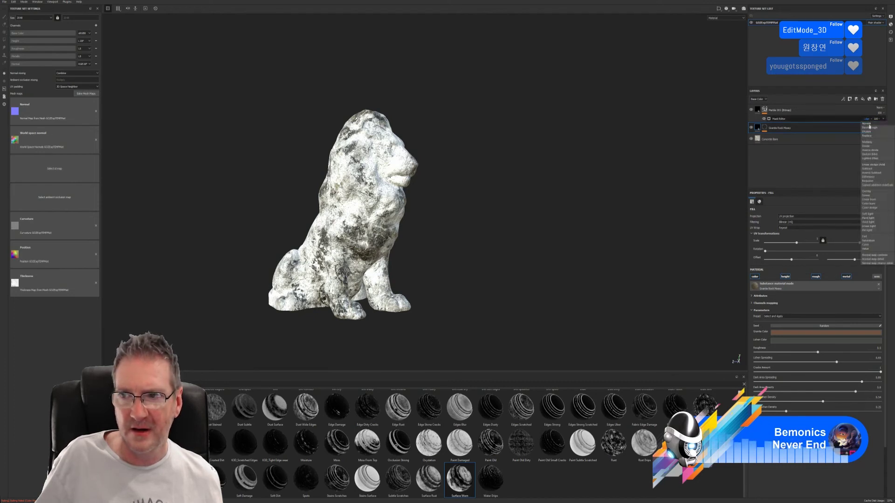
{"action": "left_click", "coordinate": [870, 168]}
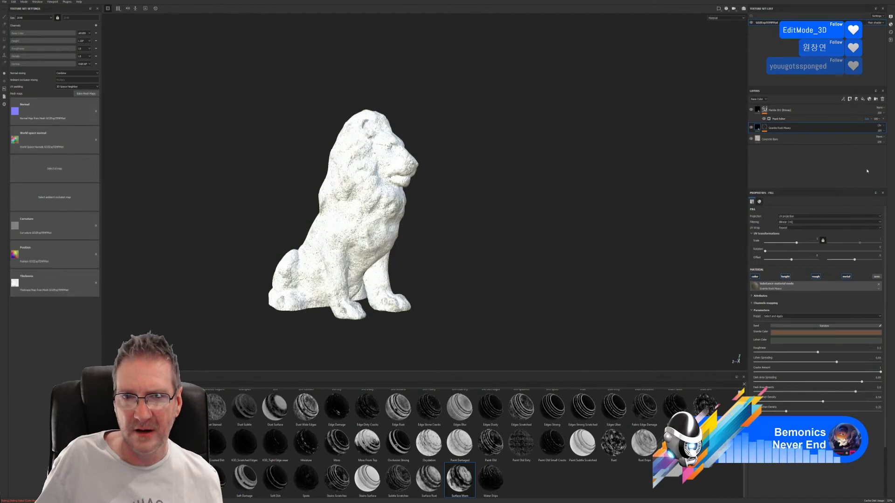
- Try the Inverse Subtract, Exclusion and Signed Addition blend modes on the marble layer's Mask Editor effect
{"action": "left_click", "coordinate": [868, 120]}
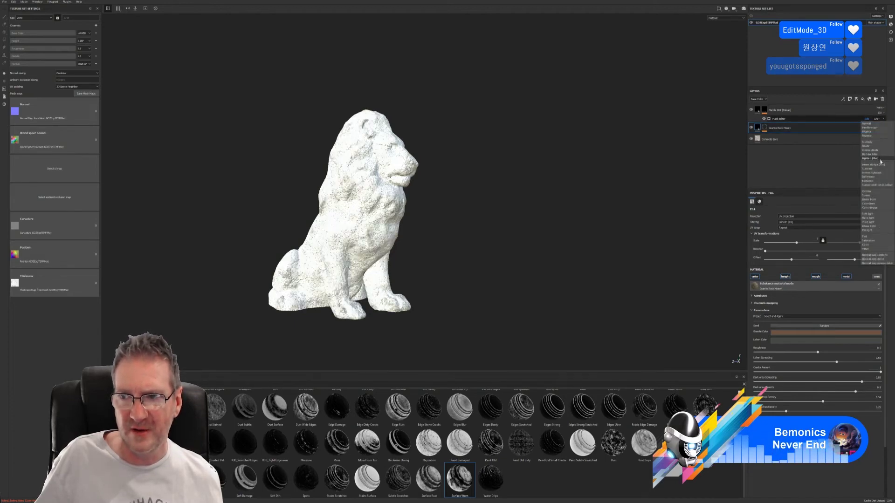
{"action": "left_click", "coordinate": [879, 175]}
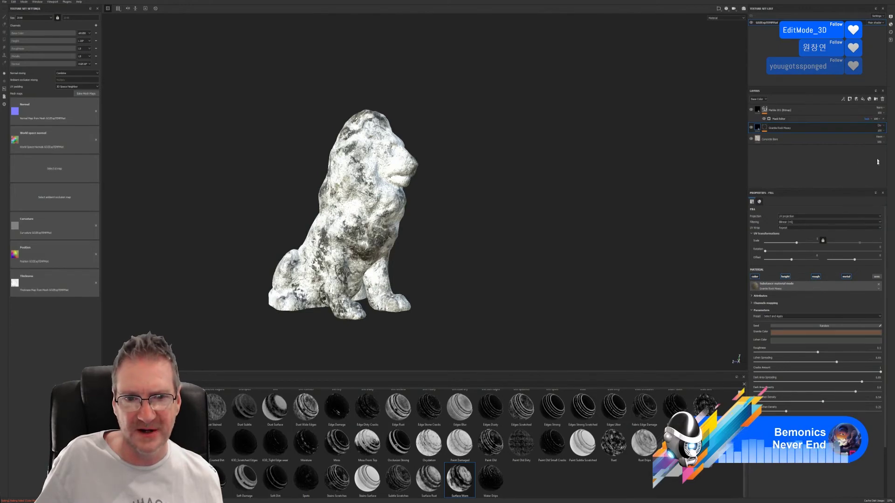
{"action": "left_click", "coordinate": [869, 119]}
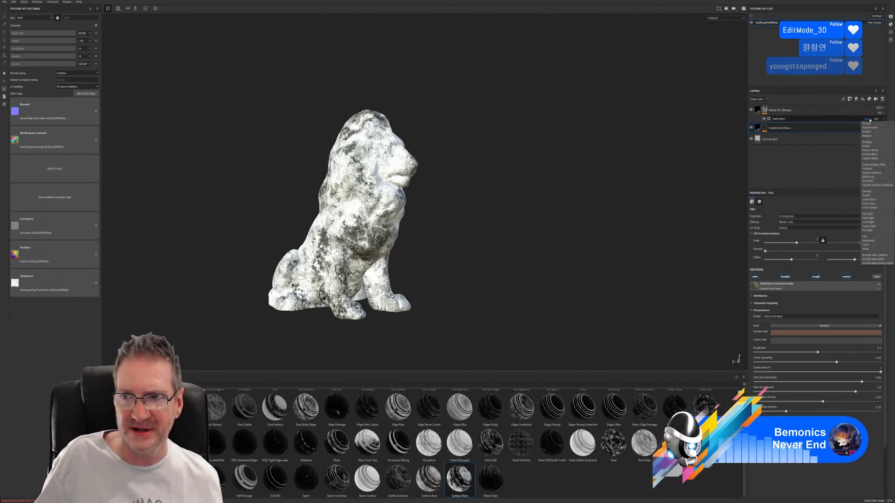
{"action": "left_click", "coordinate": [867, 169]}
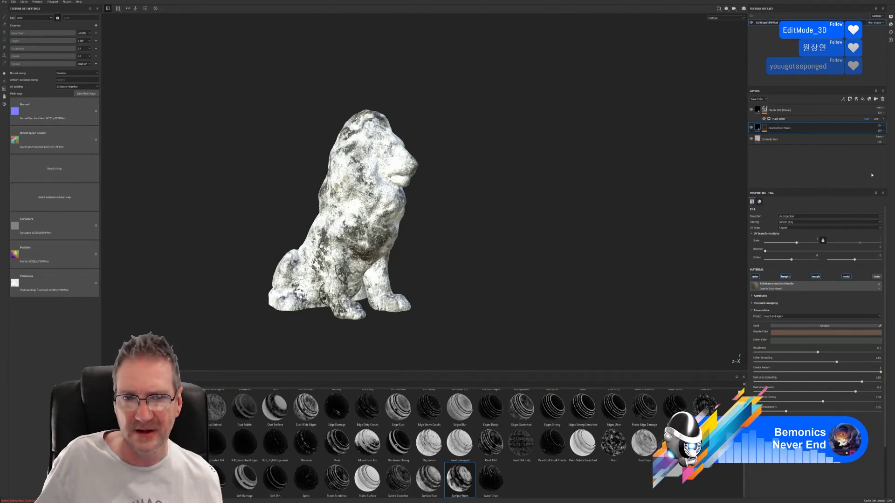
{"action": "left_click", "coordinate": [868, 118]}
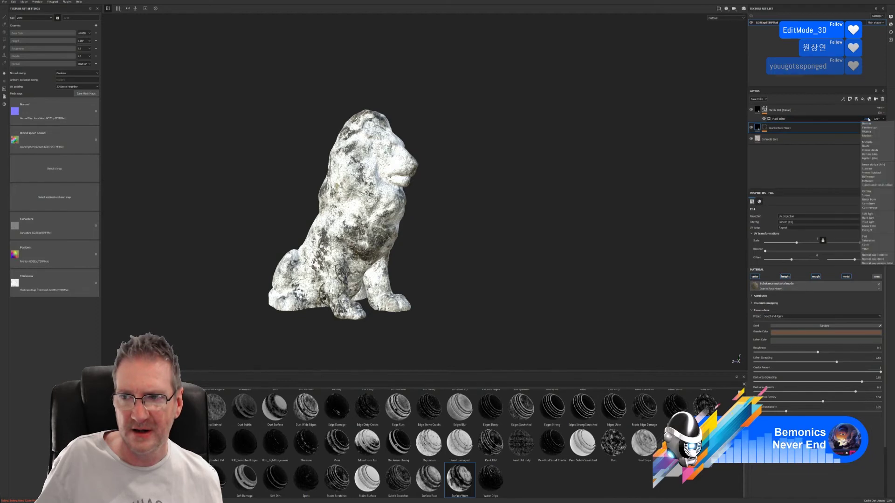
{"action": "left_click", "coordinate": [872, 183]}
{"action": "left_click", "coordinate": [867, 118]}
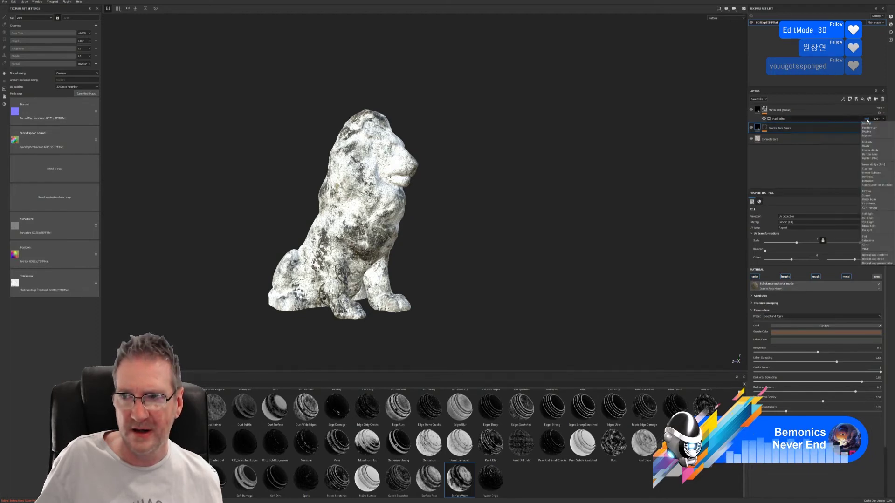
{"action": "left_click", "coordinate": [875, 185]}
- Try the Overlay, Screen, Linear Burn, Color Burn and Soft Light blend modes on the marble layer's Mask Editor effect
{"action": "left_click", "coordinate": [868, 119]}
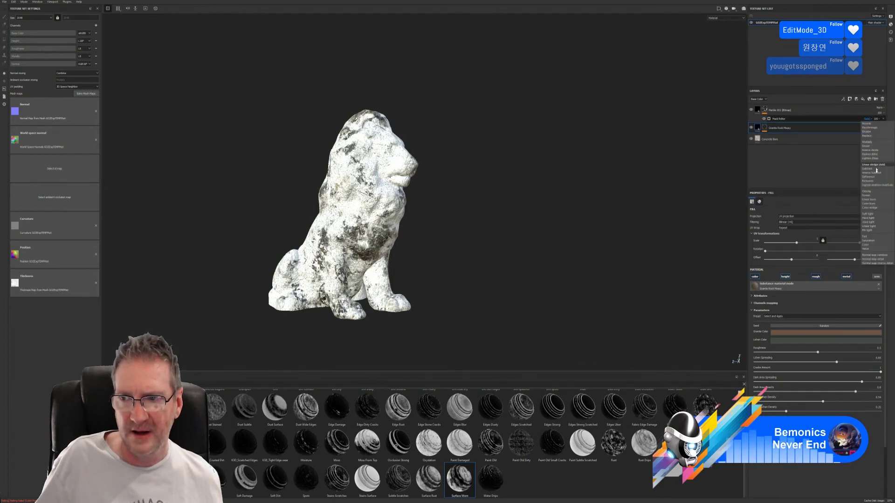
{"action": "left_click", "coordinate": [872, 195]}
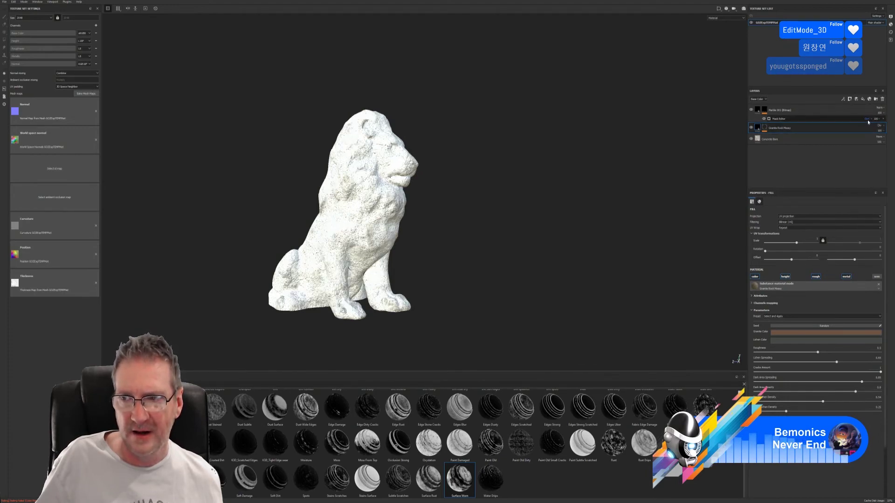
{"action": "left_click", "coordinate": [867, 119]}
{"action": "left_click", "coordinate": [872, 195]}
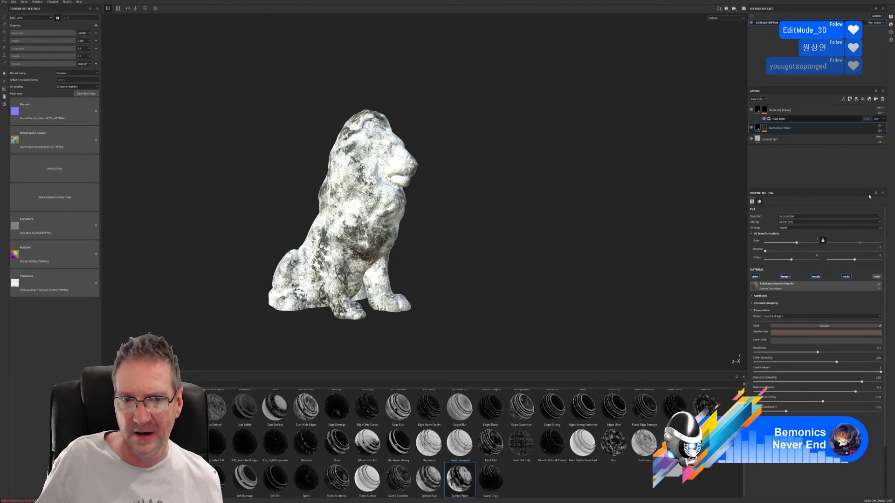
{"action": "left_click", "coordinate": [867, 119]}
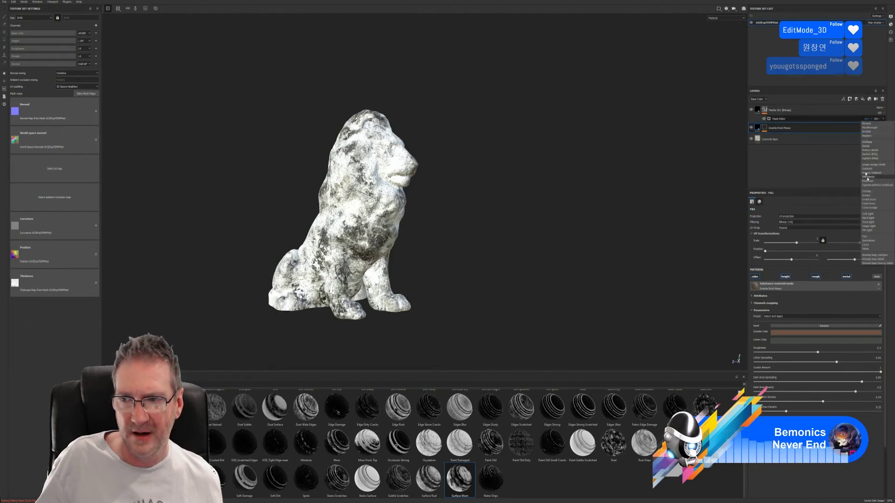
{"action": "left_click", "coordinate": [876, 200]}
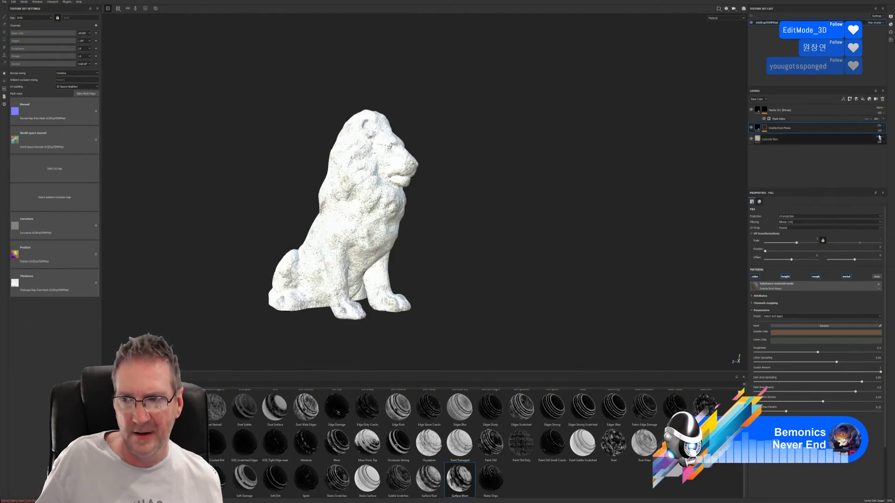
{"action": "left_click", "coordinate": [866, 119]}
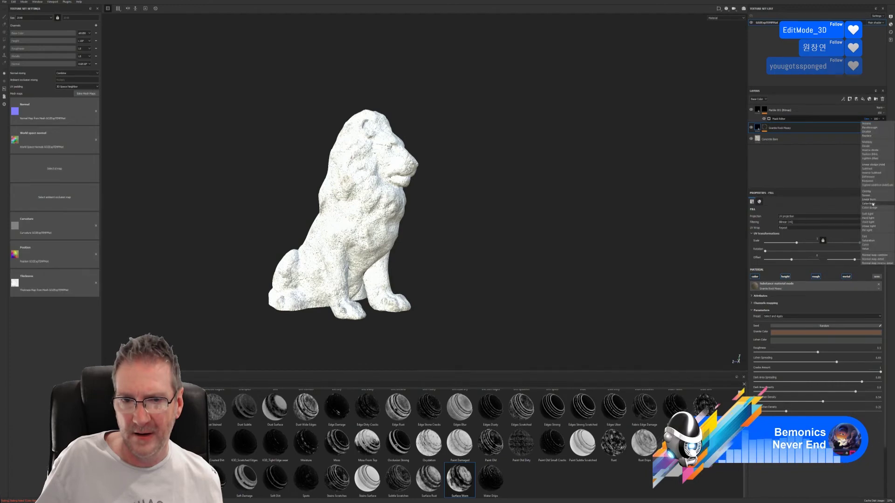
{"action": "left_click", "coordinate": [872, 202]}
{"action": "left_click", "coordinate": [870, 125]}
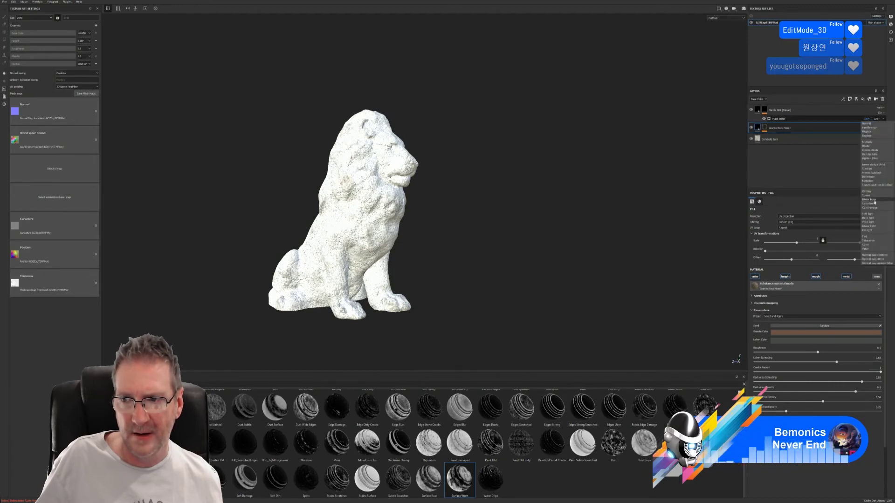
{"action": "left_click", "coordinate": [875, 214]}
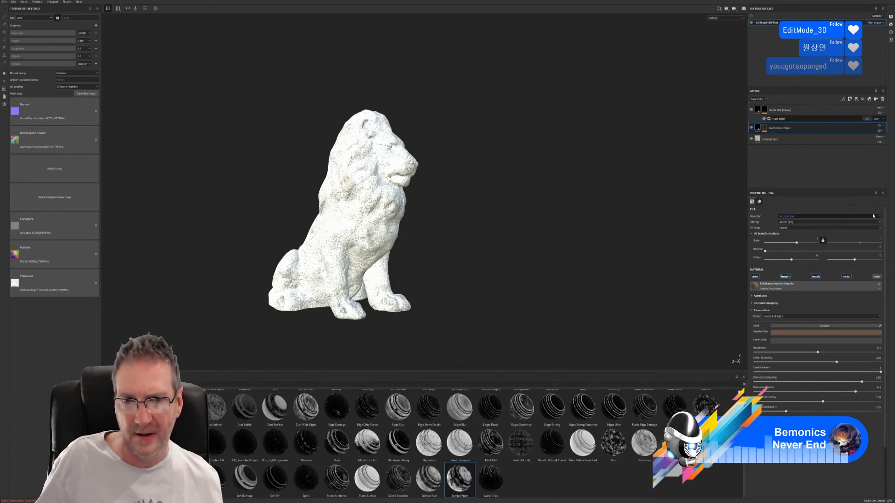
- Try the Hard Light, Linear Light and Tint blend modes on the marble's Mask Editor effect, and set it back to Normal
{"action": "left_click", "coordinate": [867, 119]}
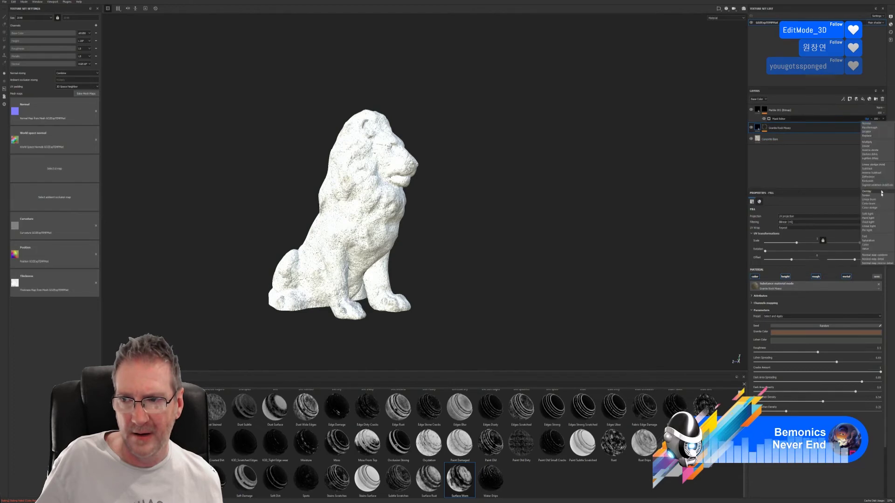
{"action": "left_click", "coordinate": [873, 218]}
{"action": "left_click", "coordinate": [867, 119]}
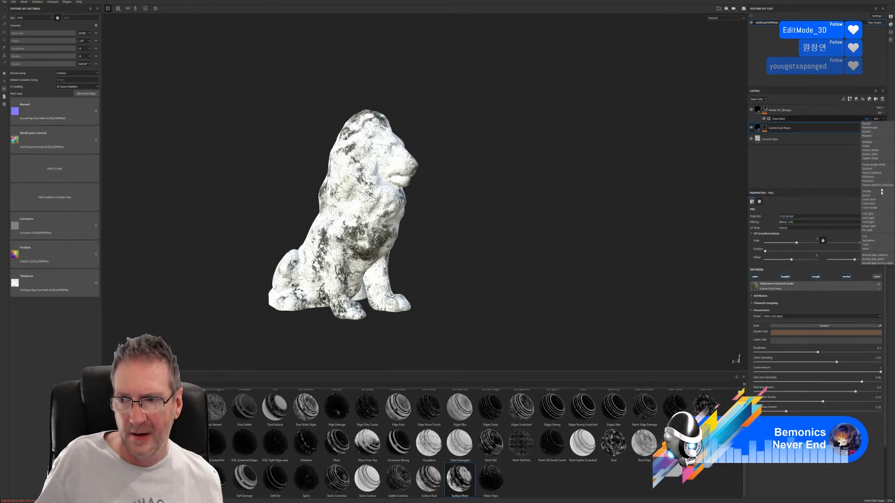
{"action": "left_click", "coordinate": [872, 227]}
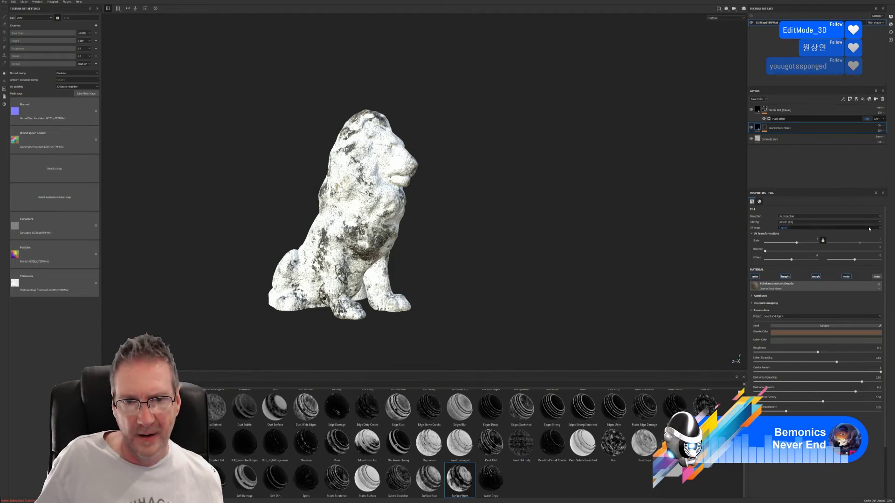
{"action": "left_click", "coordinate": [868, 118]}
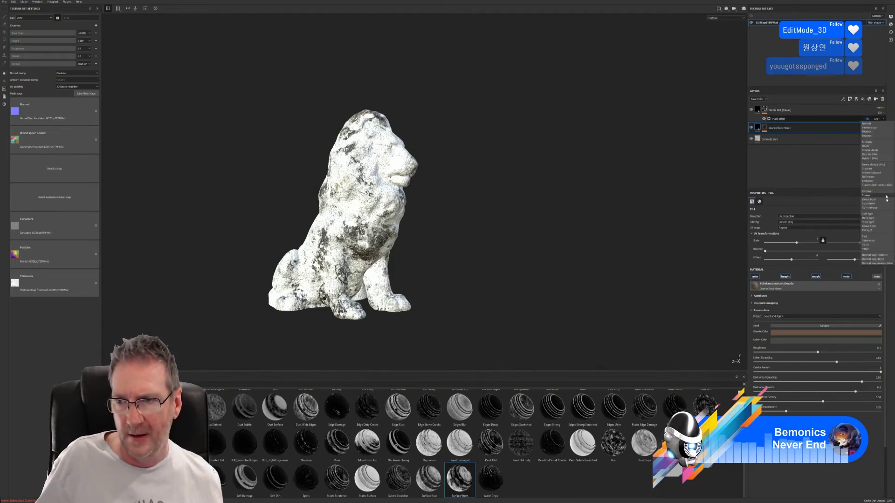
{"action": "left_click", "coordinate": [879, 237]}
{"action": "left_click", "coordinate": [870, 120]}
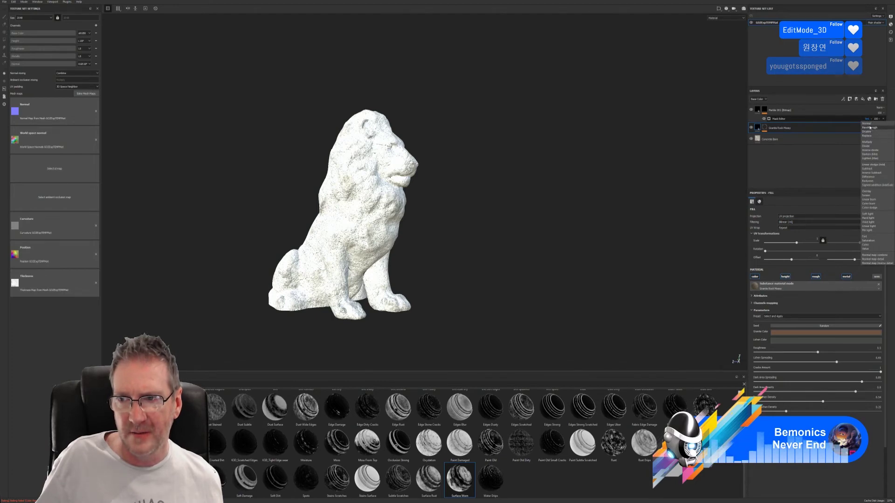
{"action": "left_click", "coordinate": [870, 128]}
{"action": "left_click", "coordinate": [867, 119]}
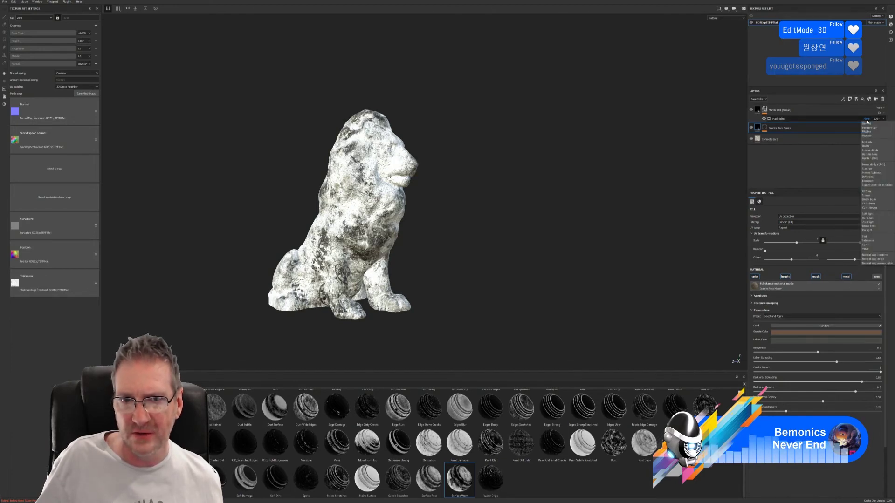
{"action": "left_click", "coordinate": [866, 122]}
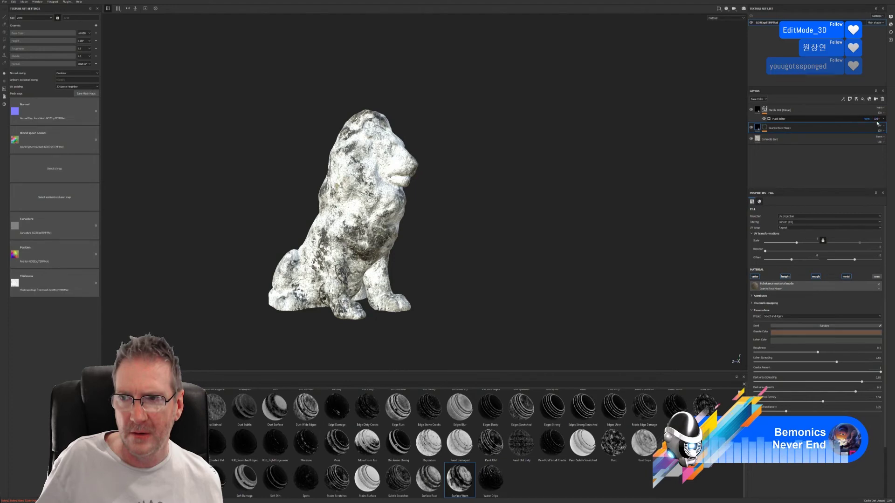
{"action": "left_click", "coordinate": [862, 111]}
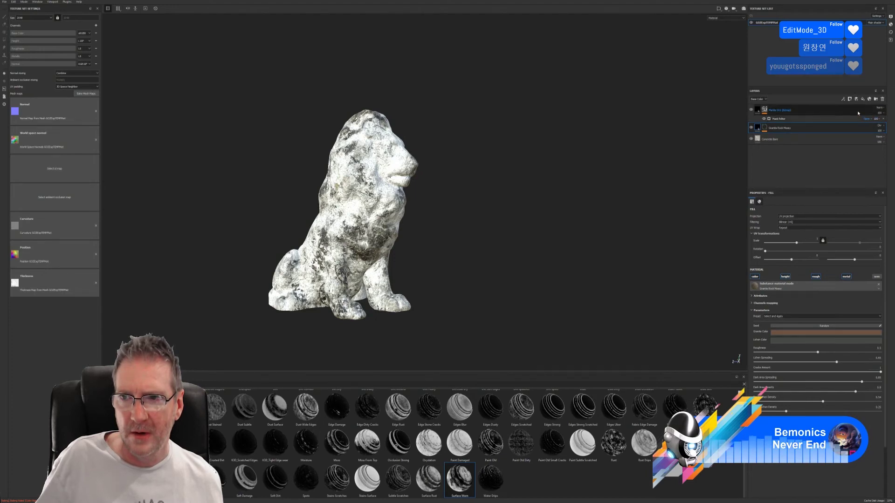
- Try several blend modes on the mossy granite layer's base color, including Normal, Pin Light and Tint
{"action": "left_click", "coordinate": [783, 128]}
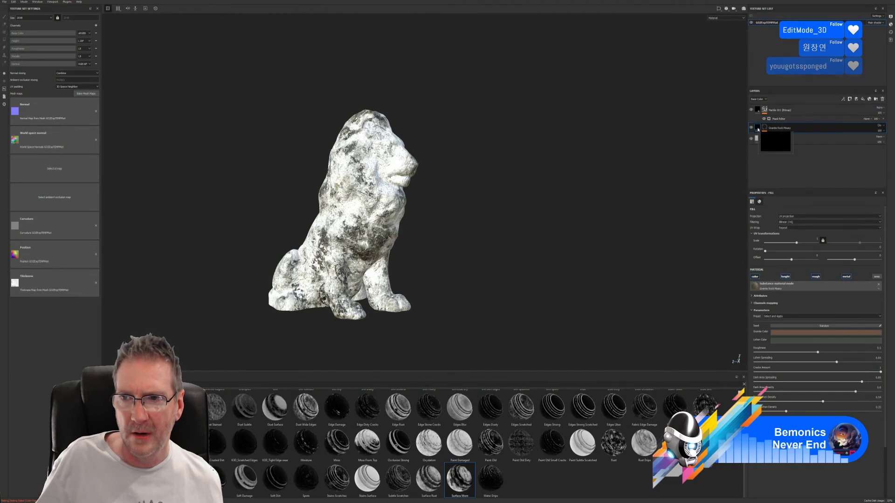
{"action": "left_click", "coordinate": [881, 128]}
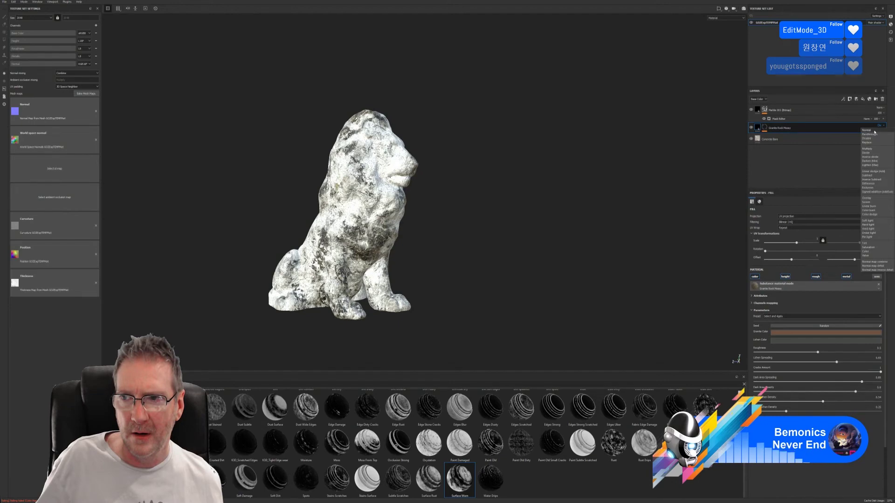
{"action": "left_click", "coordinate": [875, 132]}
{"action": "left_click", "coordinate": [883, 127]}
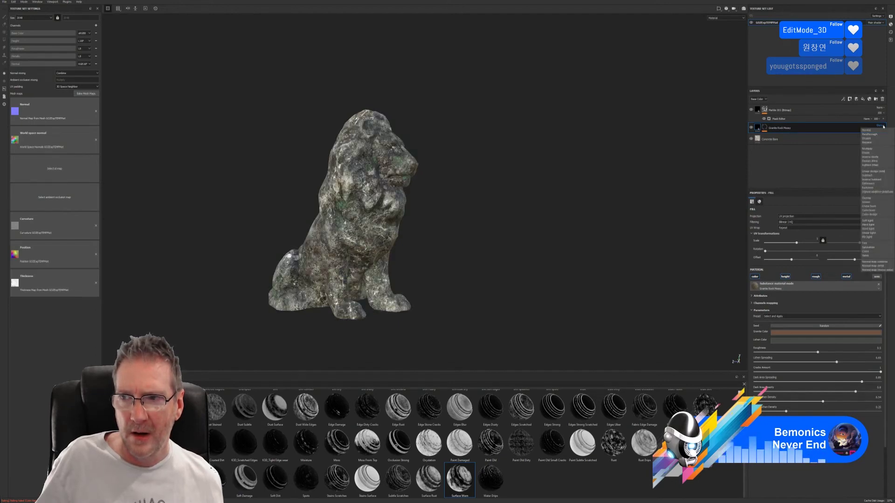
{"action": "left_click", "coordinate": [869, 205]}
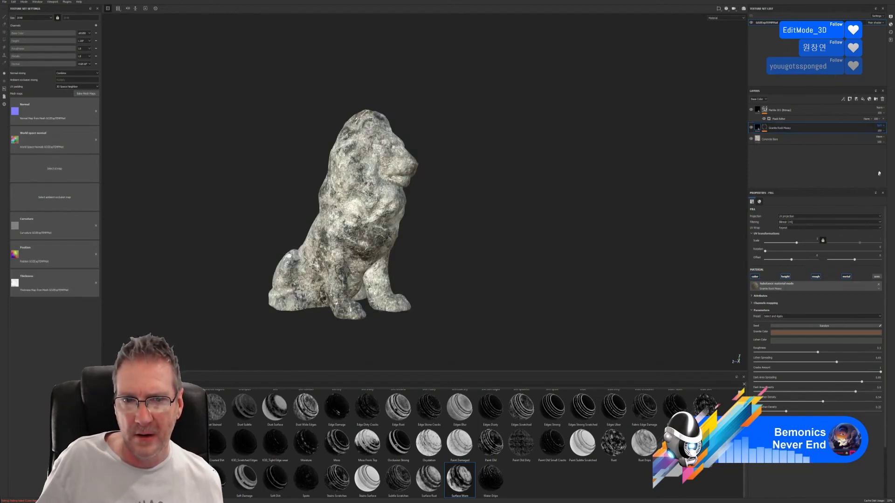
{"action": "left_click", "coordinate": [883, 127]}
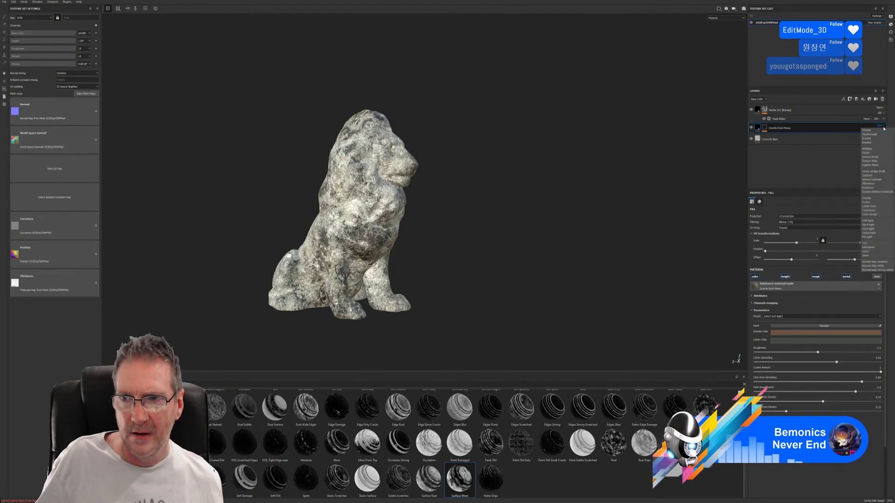
{"action": "left_click", "coordinate": [871, 238]}
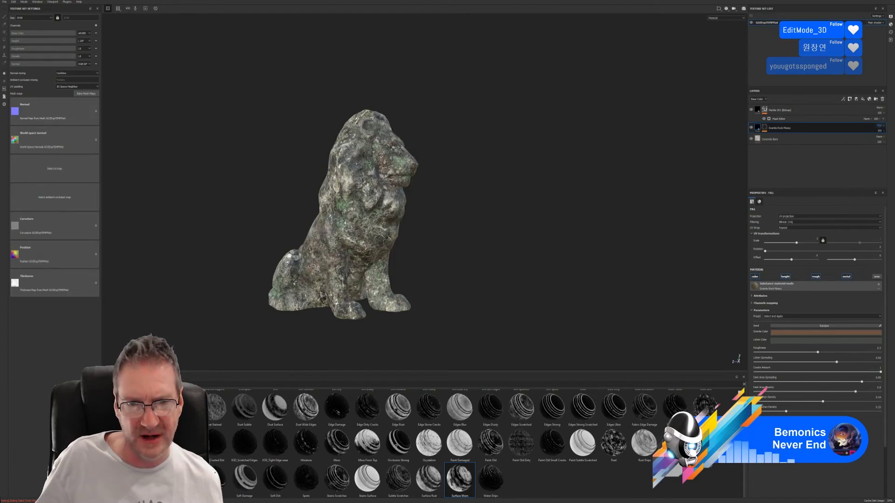
{"action": "left_click", "coordinate": [881, 127]}
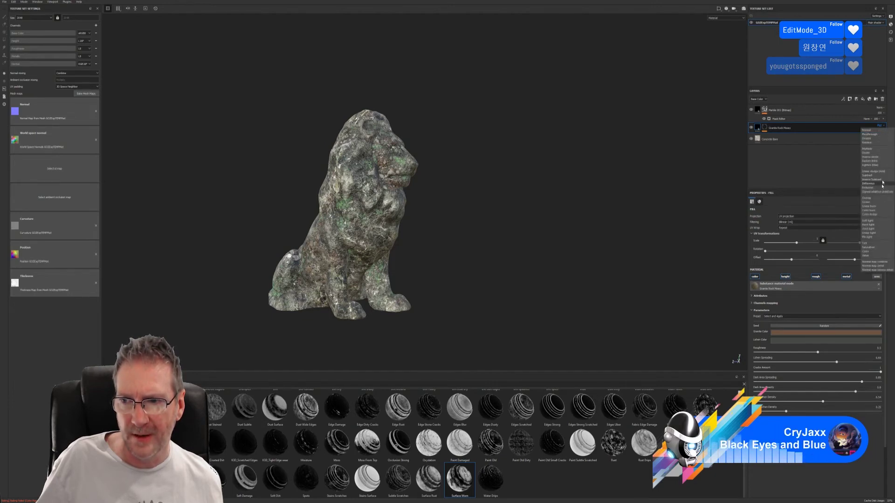
{"action": "left_click", "coordinate": [872, 244]}
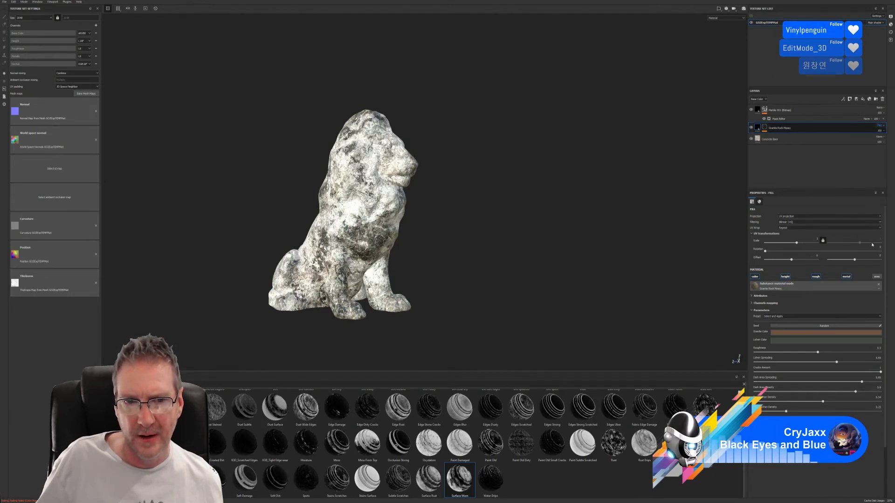
- Try Inverse Divide and Darken (Min) on the mossy granite layer, and settle on the Multiply blend mode
{"action": "left_click", "coordinate": [882, 126]}
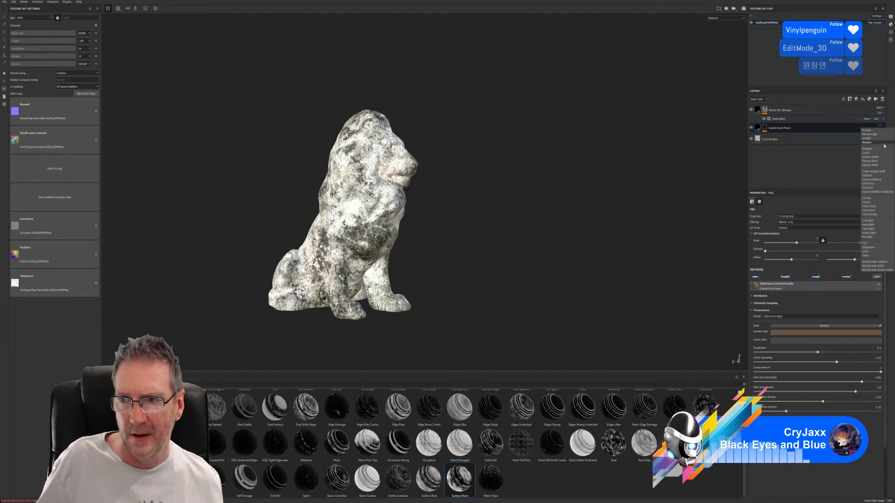
{"action": "left_click", "coordinate": [879, 158]}
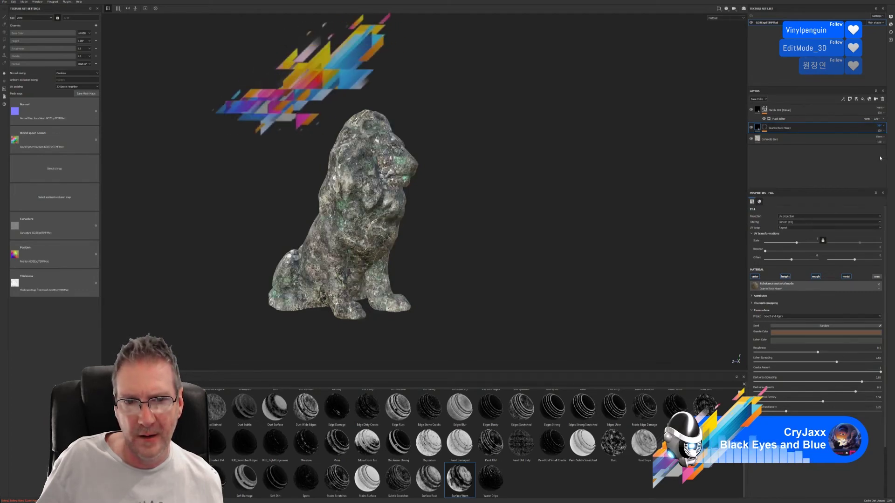
{"action": "left_click", "coordinate": [880, 125]}
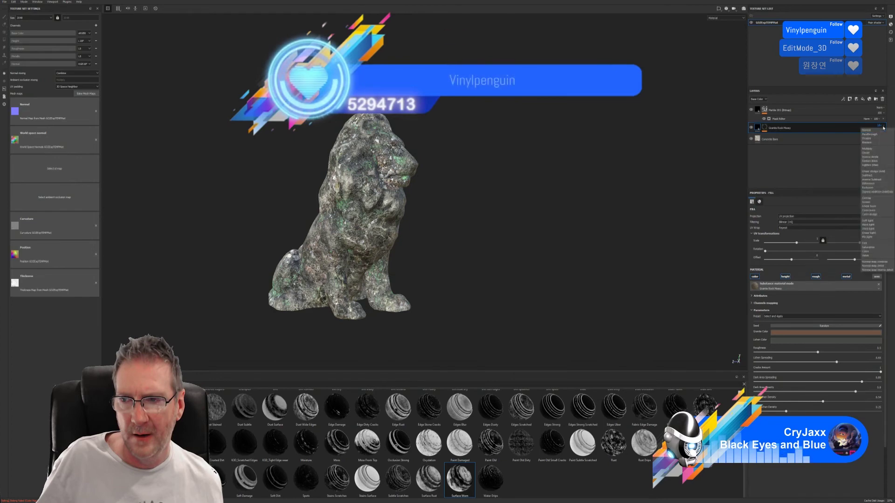
{"action": "left_click", "coordinate": [878, 161]}
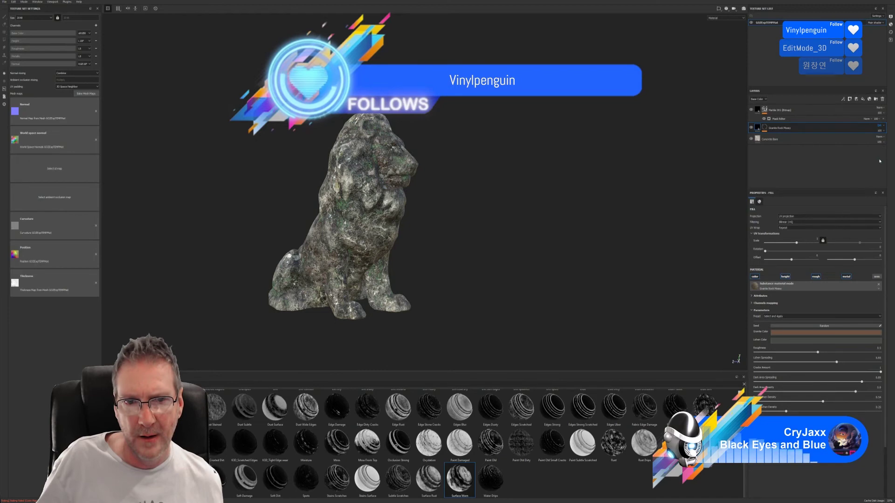
{"action": "left_click", "coordinate": [880, 126]}
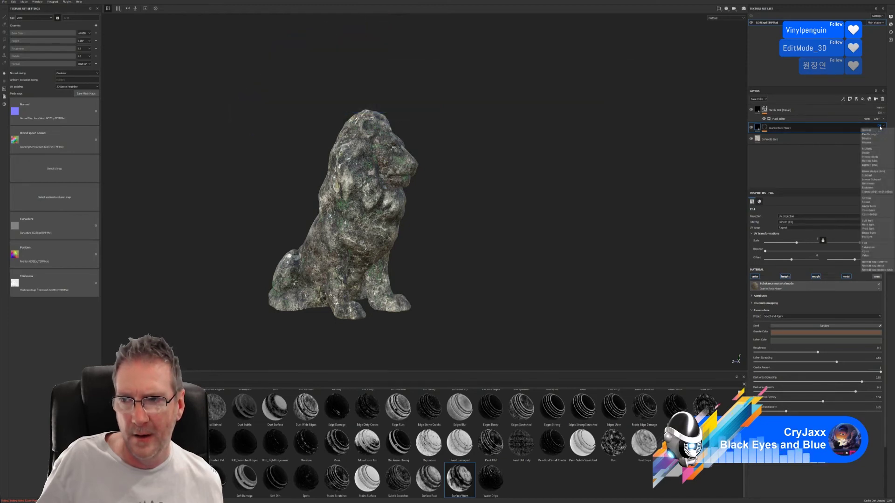
{"action": "left_click", "coordinate": [872, 149]}
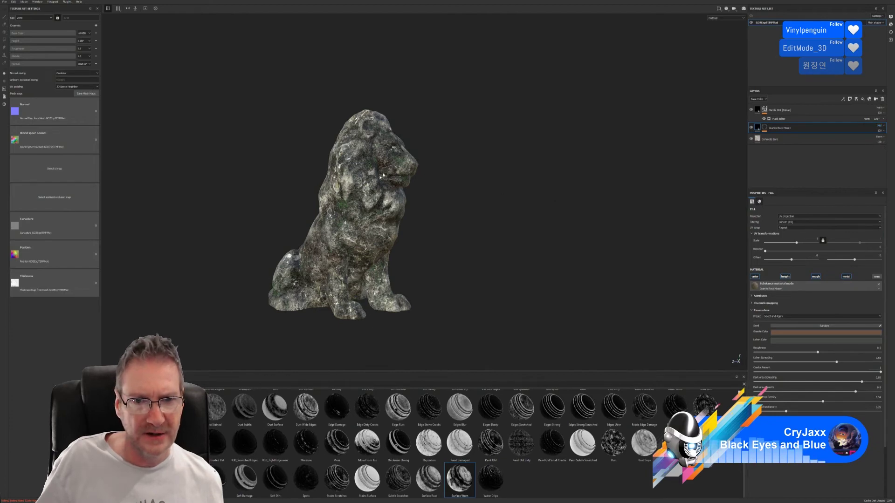
- Raise the mossy granite's Lichen Spreading to 0.95 and check the effect around the statue
{"action": "left_click_drag", "start_coordinate": [474, 232], "coordinate": [523, 216], "text": "alt"}
{"action": "left_click_drag", "start_coordinate": [378, 209], "coordinate": [448, 232], "text": "alt"}
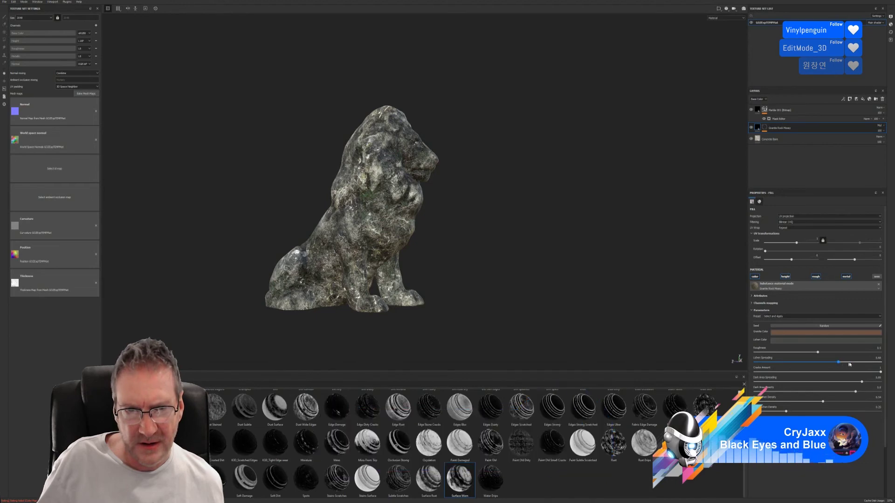
{"action": "left_click_drag", "start_coordinate": [837, 364], "coordinate": [850, 363]}
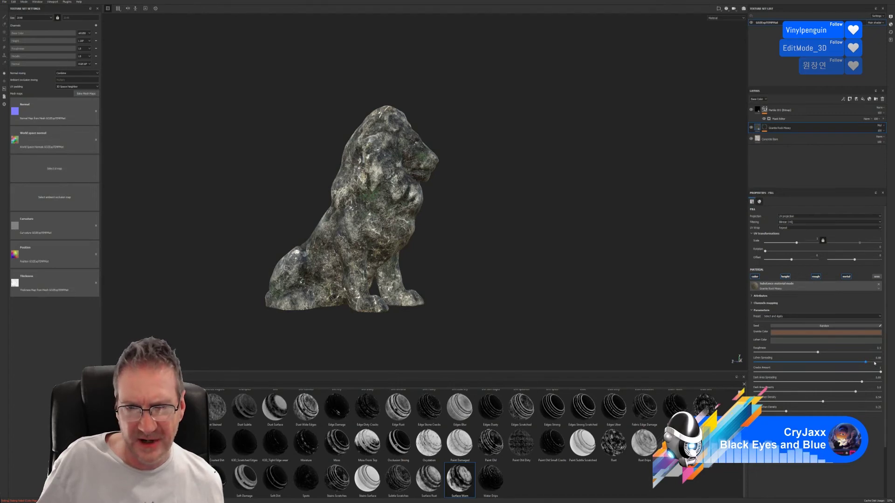
{"action": "left_click_drag", "start_coordinate": [447, 241], "coordinate": [571, 242], "text": "alt"}
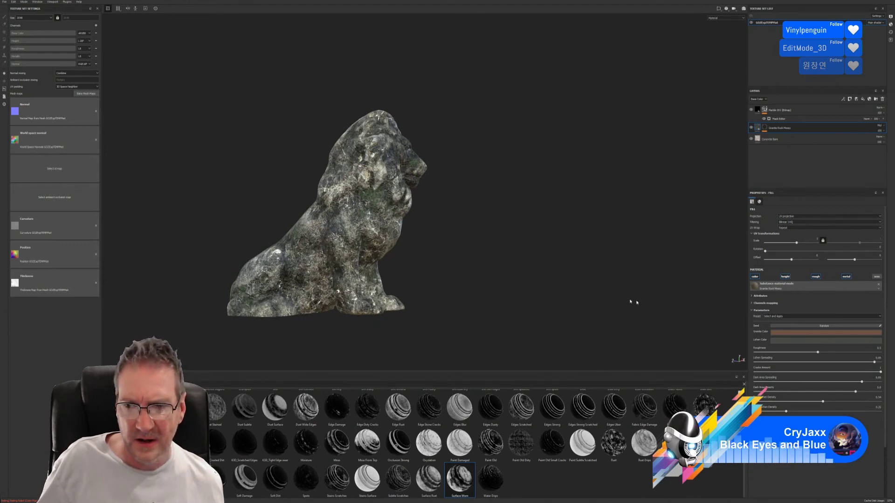
{"action": "left_click", "coordinate": [6, 2]}
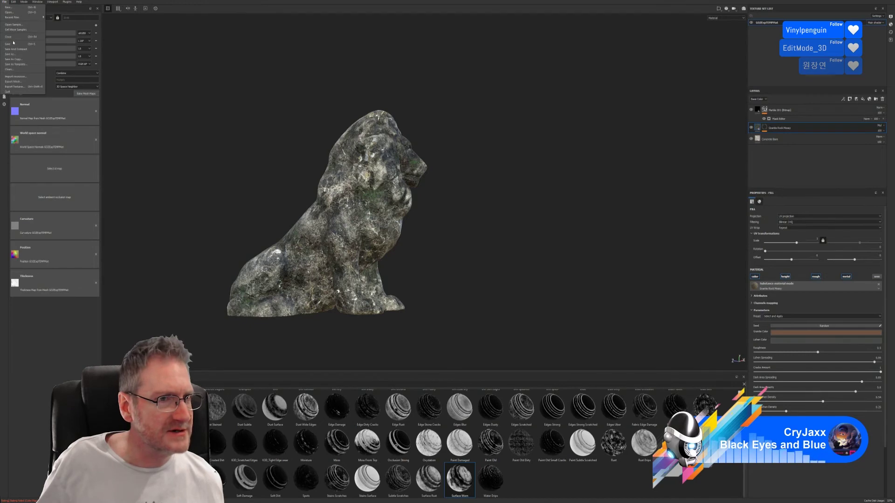
{"action": "left_click", "coordinate": [19, 44]}
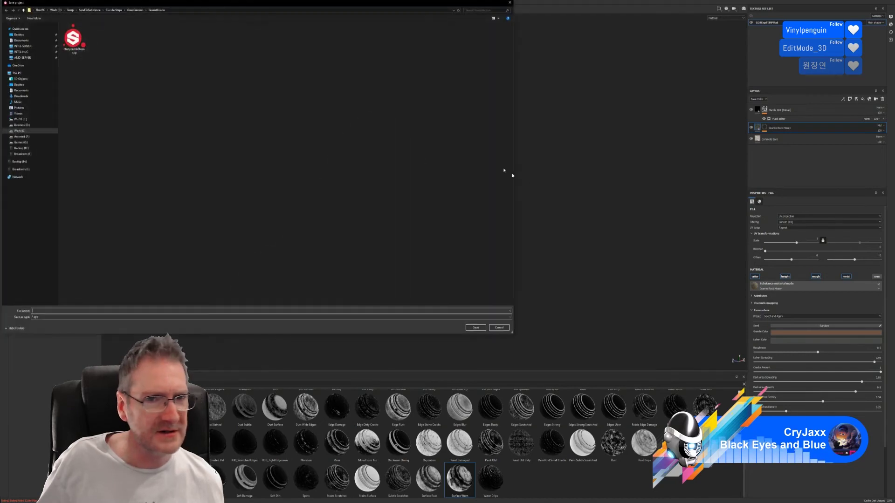
{"action": "left_click", "coordinate": [497, 328]}
- Save the project as LionStatue in the LionStatue folder inside SendToSubstance
{"action": "left_click", "coordinate": [4, 2]}
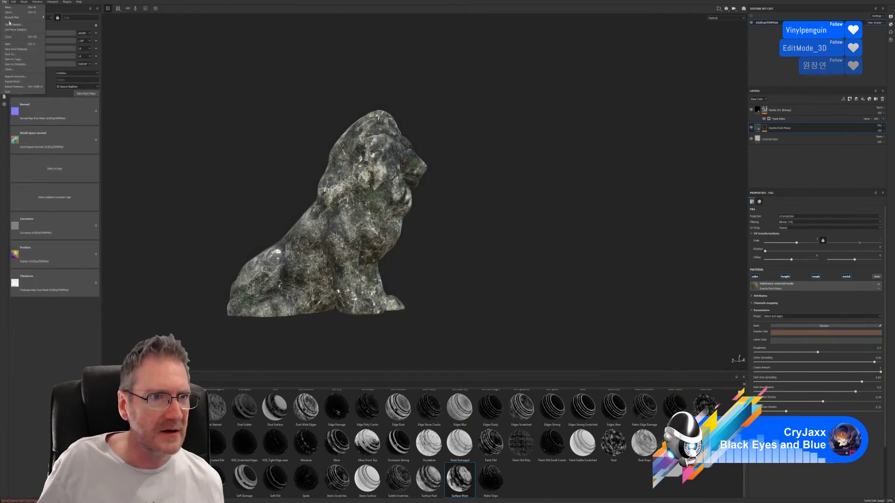
{"action": "left_click", "coordinate": [12, 54]}
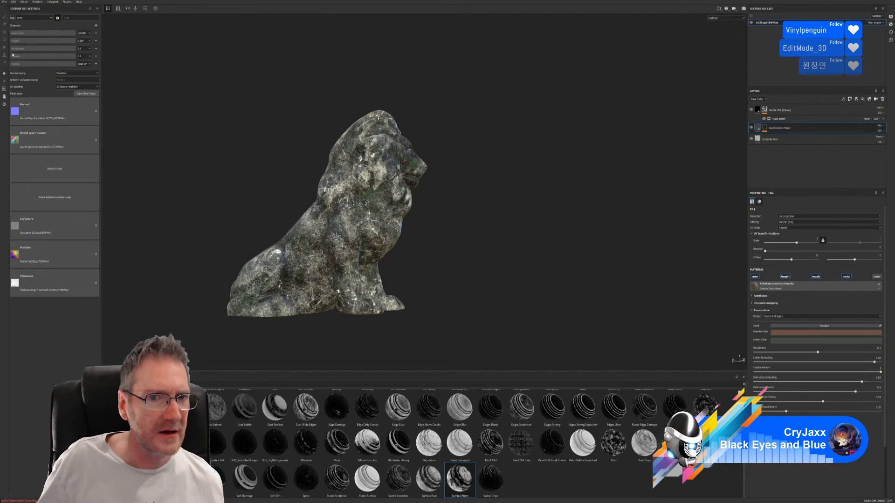
{"action": "left_click_drag", "start_coordinate": [186, 7], "coordinate": [357, 56]}
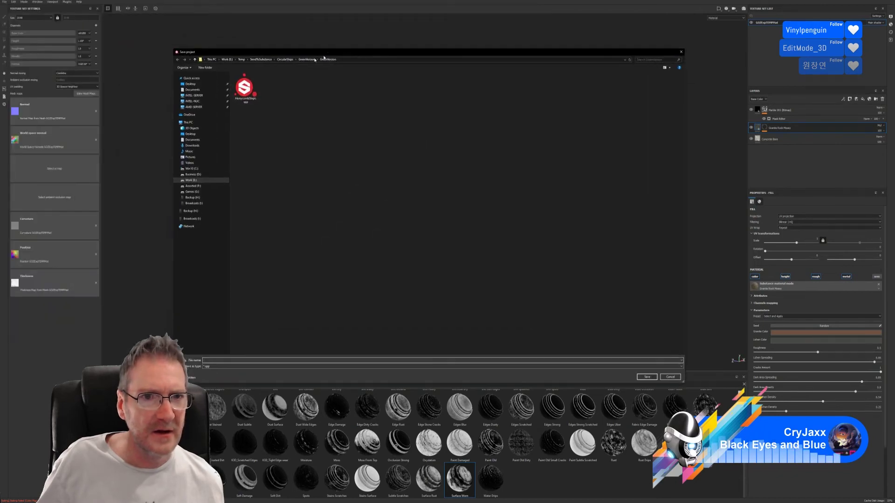
{"action": "left_click", "coordinate": [263, 60]}
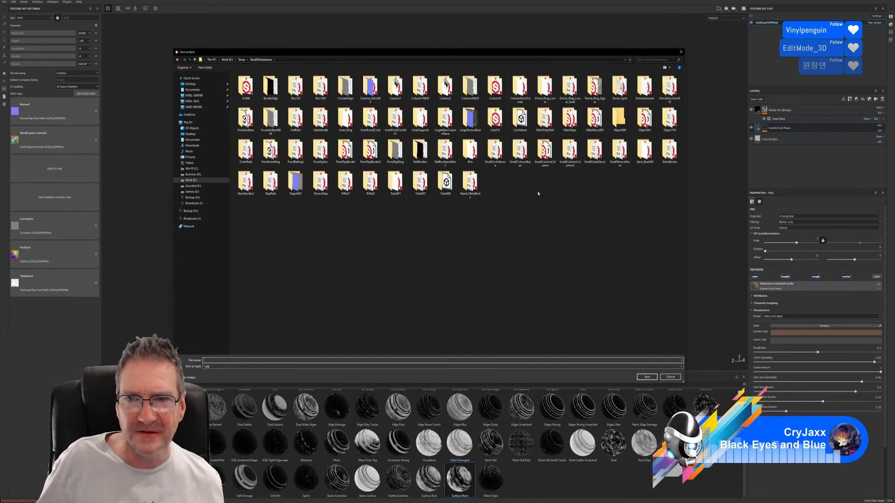
{"action": "double_click", "coordinate": [520, 119]}
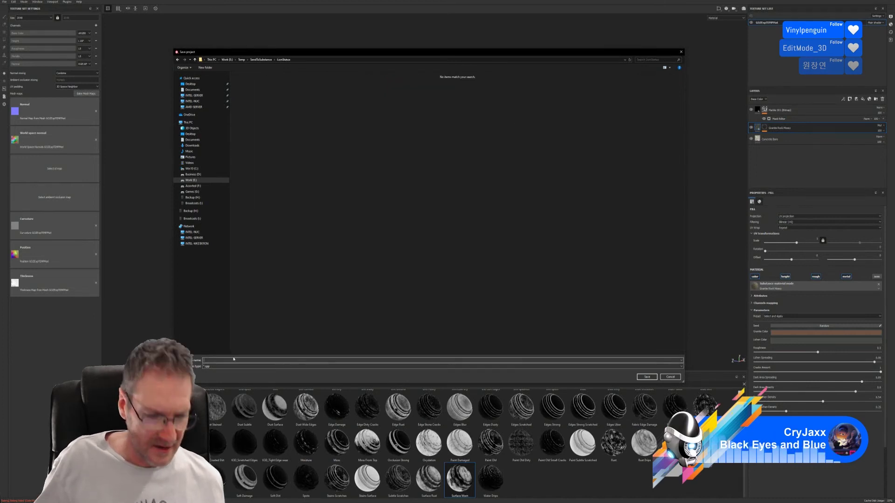
{"action": "type", "text": "LionStatue"}
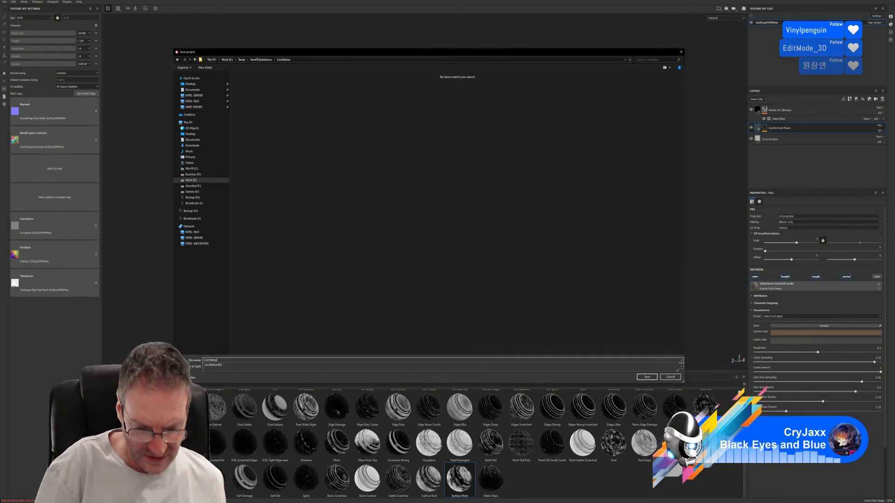
{"action": "key", "text": "Return"}
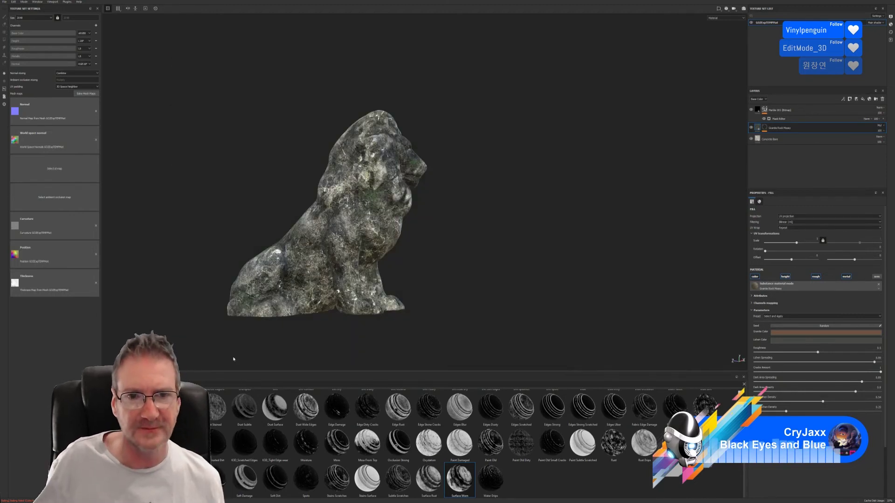
- Set the mossy granite's Cracks Amount to about 0.91, raise the Dark Area parameters to about 0.97, and lower the density below them to 0.3
{"action": "left_click_drag", "start_coordinate": [269, 336], "coordinate": [265, 287], "text": "alt"}
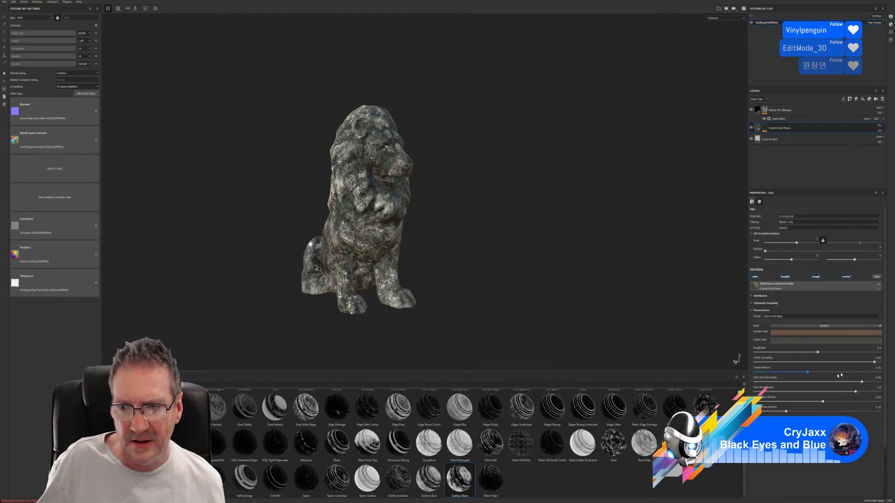
{"action": "left_click", "coordinate": [854, 373]}
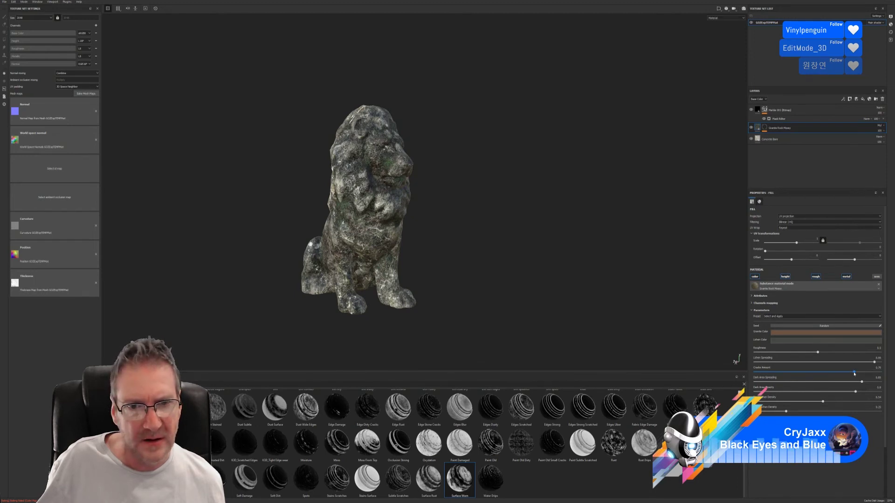
{"action": "left_click", "coordinate": [869, 373]}
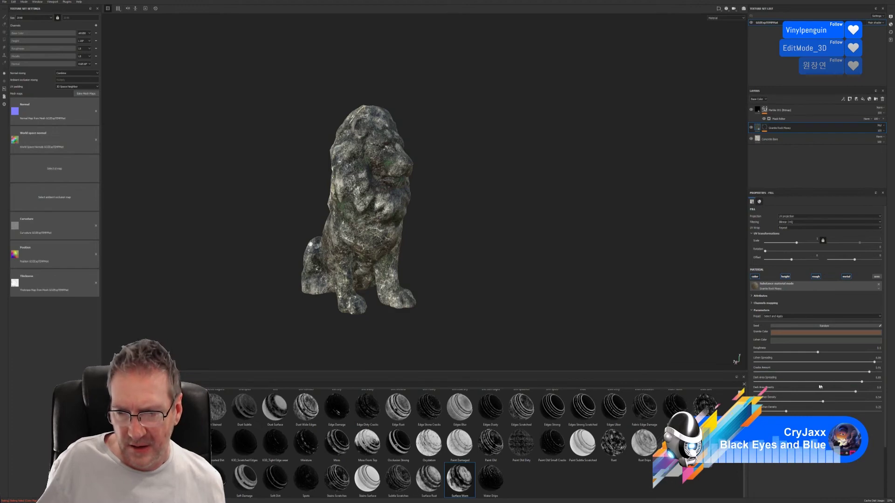
{"action": "left_click", "coordinate": [784, 383]}
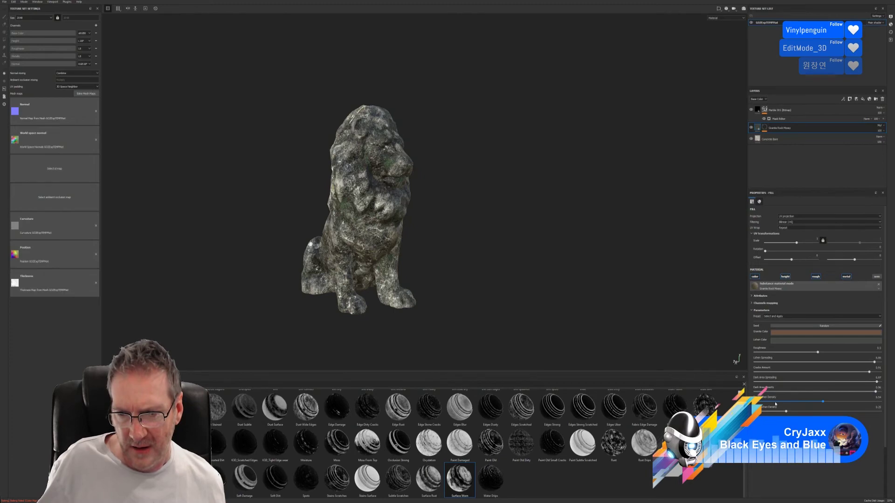
{"action": "left_click", "coordinate": [854, 402]}
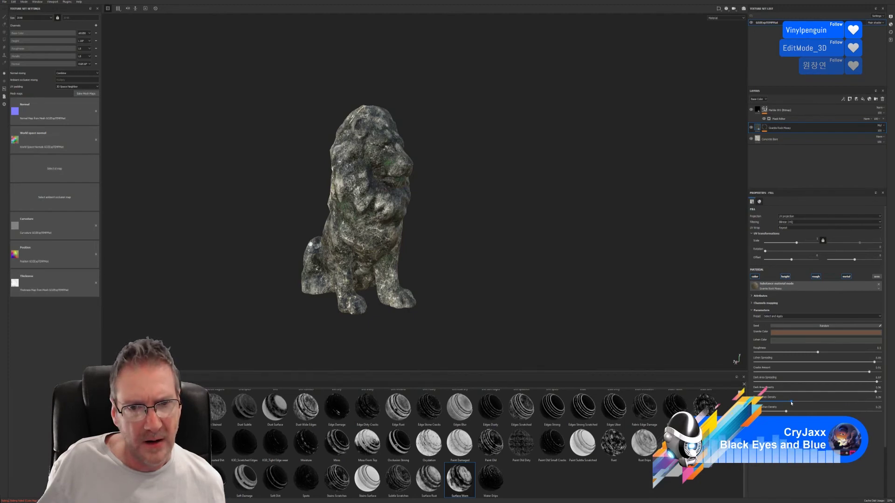
{"action": "mouse_move", "coordinate": [354, 254]}
{"action": "left_mouse_down", "text": "alt"}
{"action": "mouse_move", "coordinate": [298, 240]}
{"action": "mouse_move", "coordinate": [335, 225]}
{"action": "mouse_move", "coordinate": [665, 216]}
{"action": "mouse_move", "coordinate": [665, 223]}
{"action": "mouse_move", "coordinate": [561, 227]}
{"action": "mouse_move", "coordinate": [110, 219]}
{"action": "mouse_move", "coordinate": [104, 251]}
{"action": "mouse_move", "coordinate": [535, 216]}
{"action": "left_mouse_up", "text": "alt"}
- Browse the material library and apply the Mud 001 material to the lion as the uppermost fill layer
{"action": "left_click", "coordinate": [780, 112]}
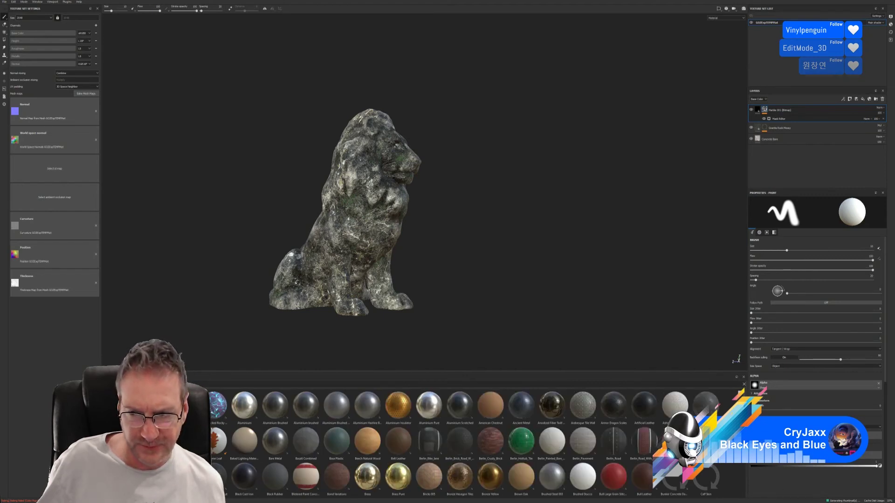
{"action": "scroll", "coordinate": [471, 442], "scroll_direction": "down", "scroll_amount": 3}
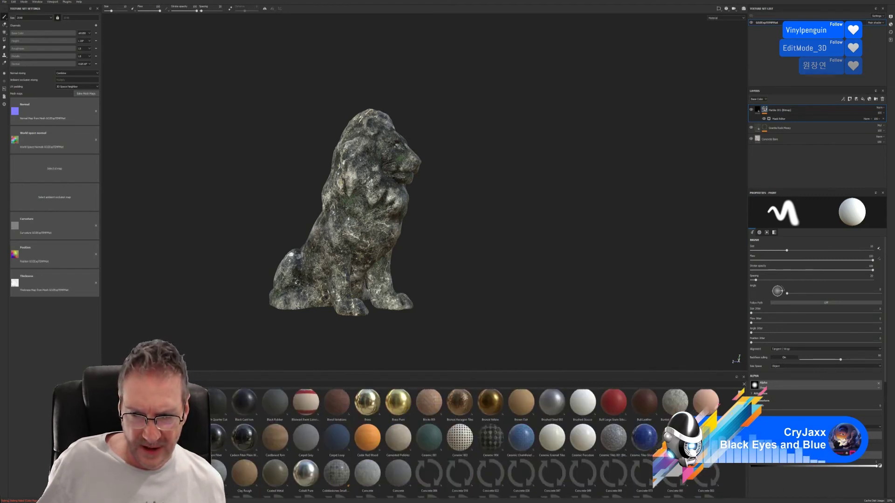
{"action": "scroll", "coordinate": [472, 442], "scroll_direction": "down", "scroll_amount": 1}
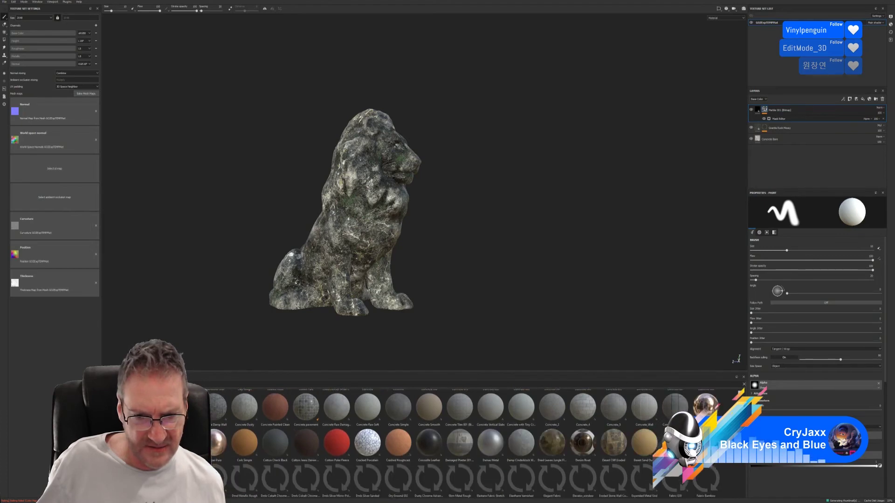
{"action": "scroll", "coordinate": [471, 443], "scroll_direction": "down", "scroll_amount": 1}
{"action": "scroll", "coordinate": [472, 443], "scroll_direction": "down", "scroll_amount": 1}
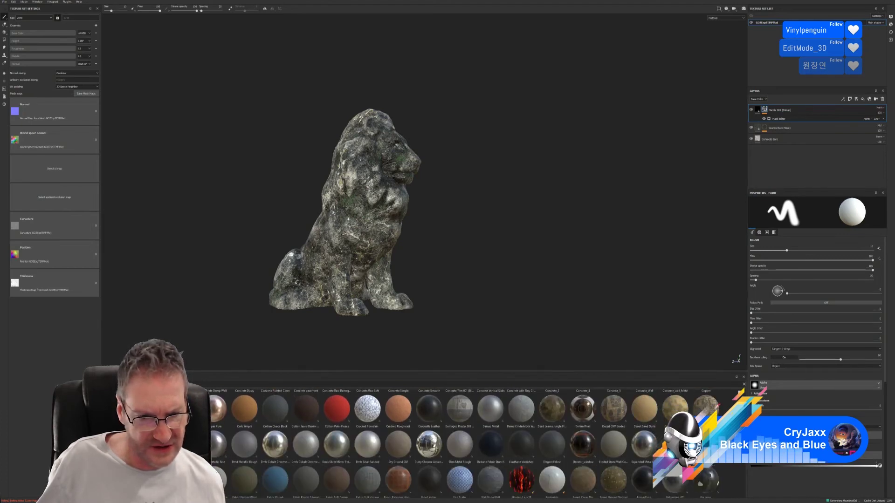
{"action": "scroll", "coordinate": [472, 443], "scroll_direction": "down", "scroll_amount": 1}
{"action": "scroll", "coordinate": [472, 443], "scroll_direction": "down", "scroll_amount": 2}
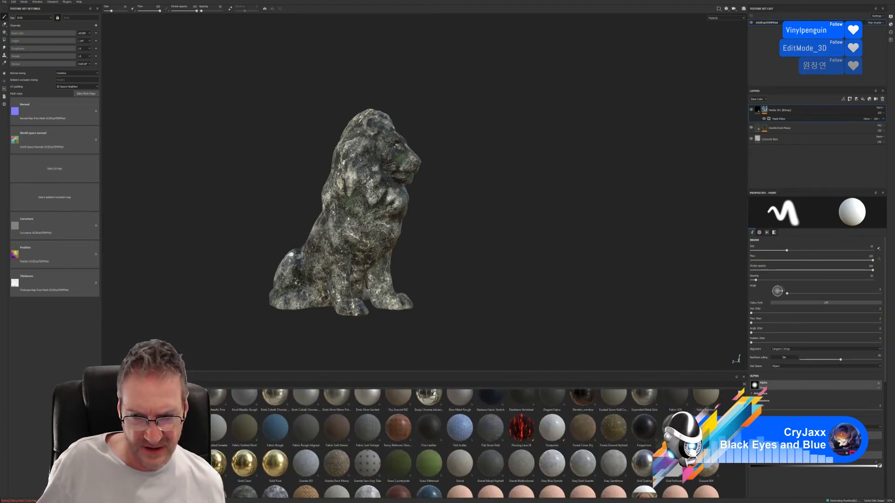
{"action": "scroll", "coordinate": [471, 442], "scroll_direction": "down", "scroll_amount": 4}
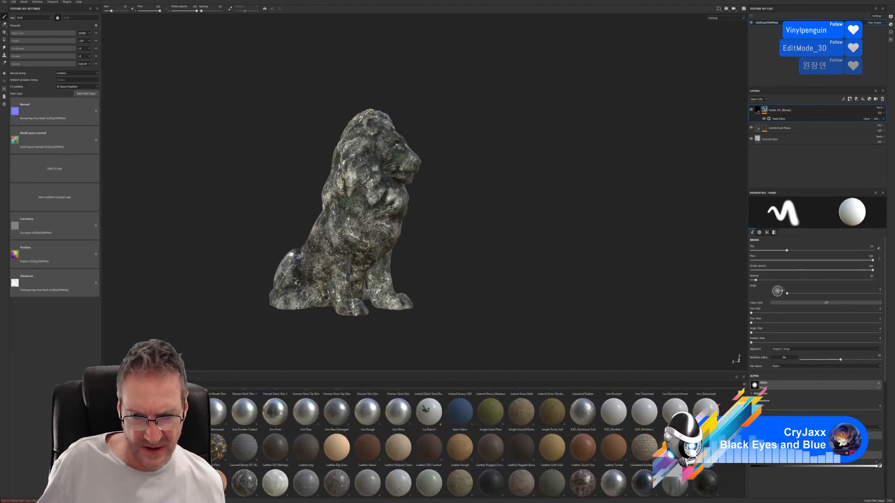
{"action": "scroll", "coordinate": [472, 442], "scroll_direction": "down", "scroll_amount": 2}
{"action": "scroll", "coordinate": [472, 443], "scroll_direction": "down", "scroll_amount": 1}
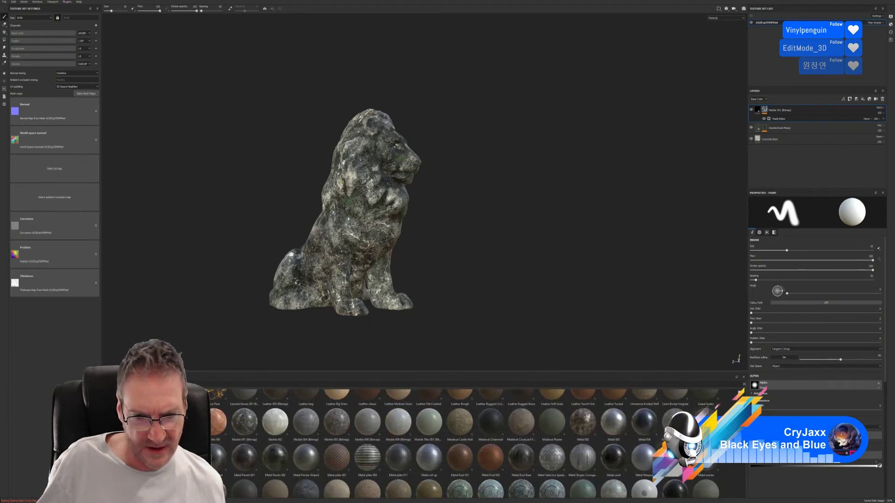
{"action": "scroll", "coordinate": [346, 482], "scroll_direction": "down", "scroll_amount": 2}
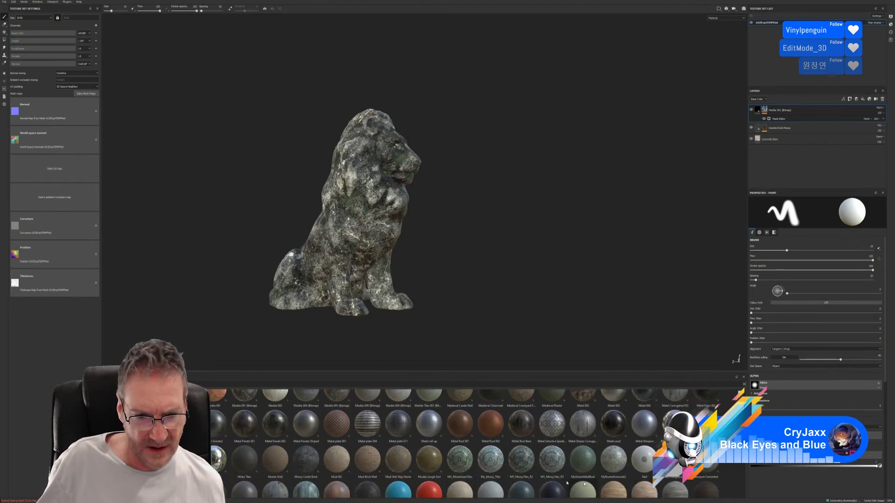
{"action": "left_click_drag", "start_coordinate": [340, 465], "coordinate": [341, 242]}
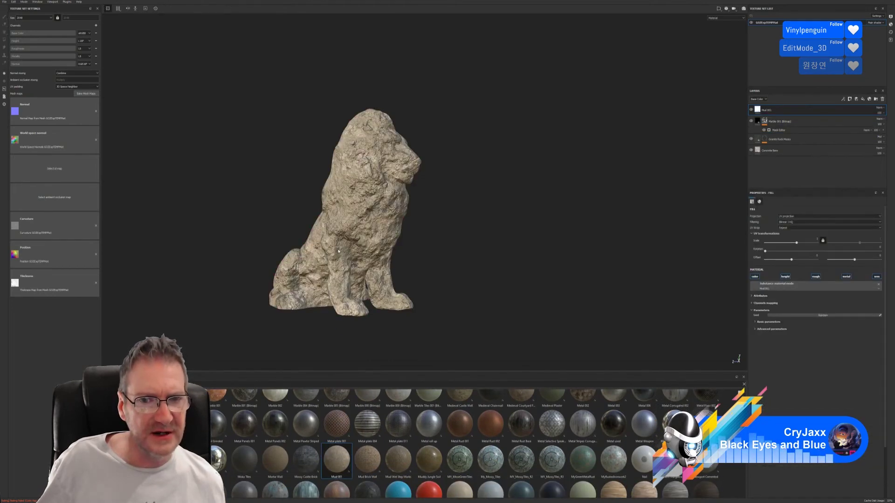
- Disable the mud layer's height and normal channels, and increase its UV scale so the pattern tiles more finely
{"action": "left_click", "coordinate": [785, 276]}
{"action": "left_click", "coordinate": [877, 278]}
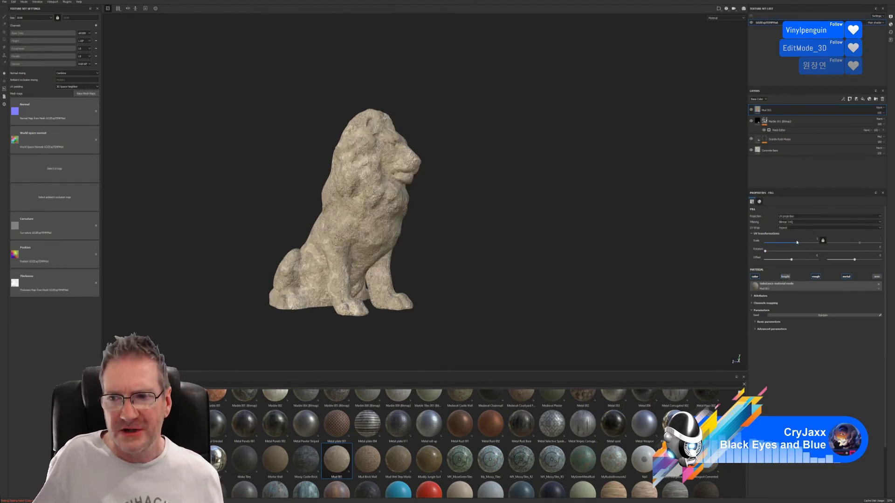
{"action": "left_click_drag", "start_coordinate": [796, 242], "coordinate": [802, 244]}
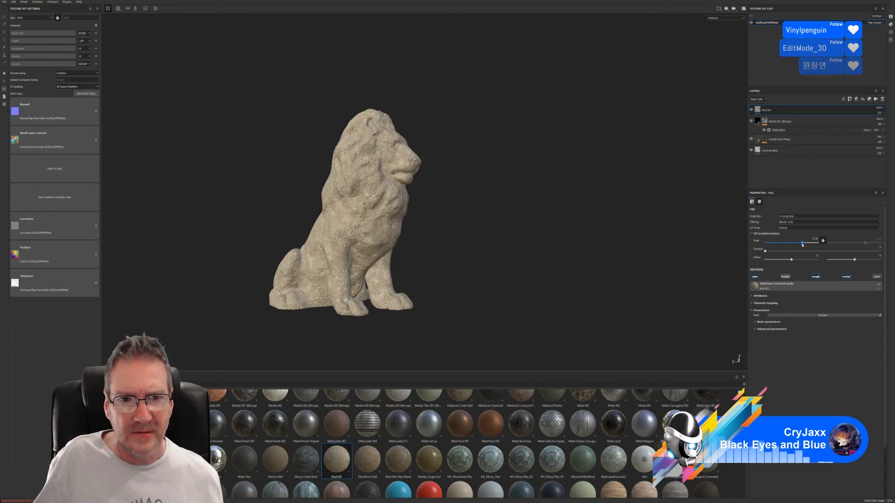
{"action": "left_click_drag", "start_coordinate": [535, 251], "coordinate": [501, 256], "text": "alt"}
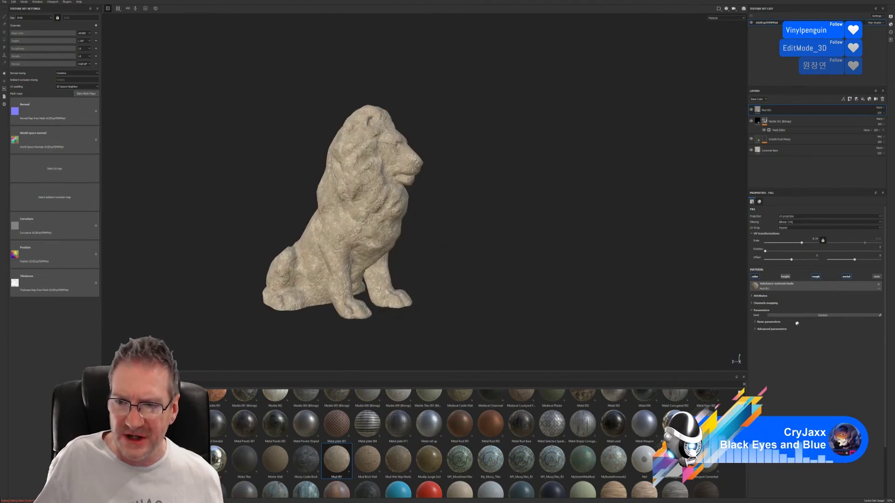
- Darken the mud material's Ground Color to a deep brown in its advanced parameters
{"action": "left_click", "coordinate": [754, 330]}
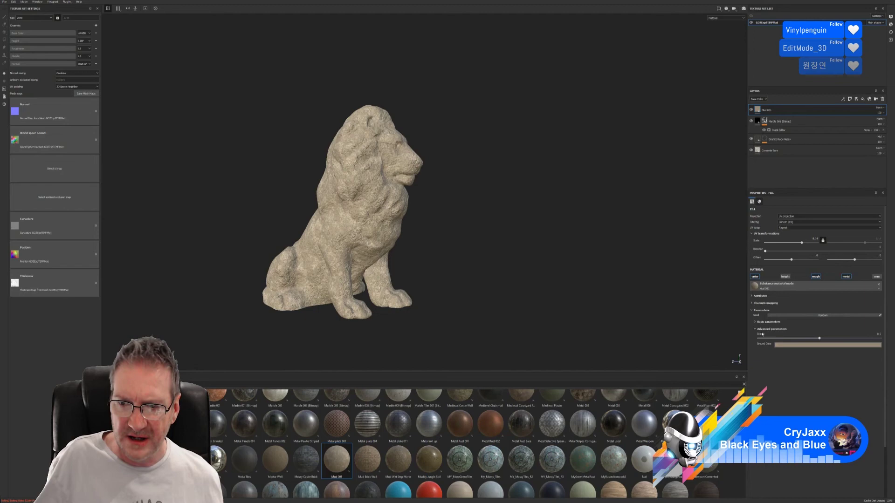
{"action": "left_click", "coordinate": [815, 345]}
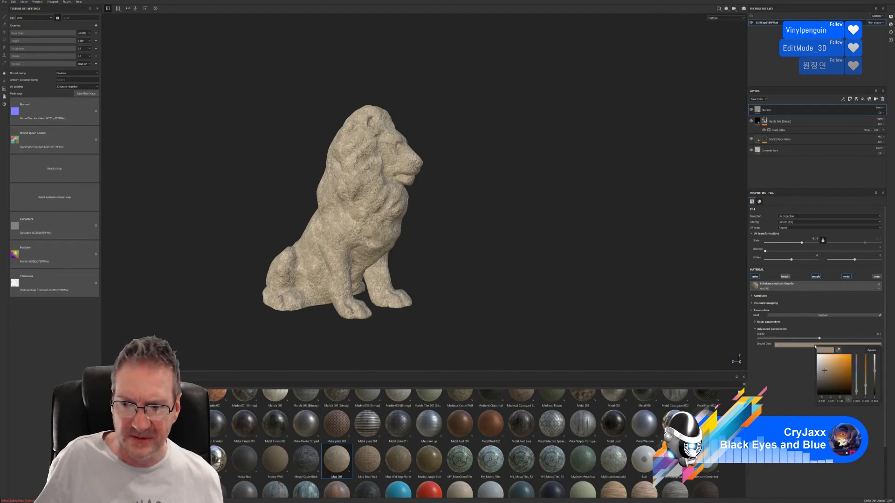
{"action": "left_click", "coordinate": [875, 386]}
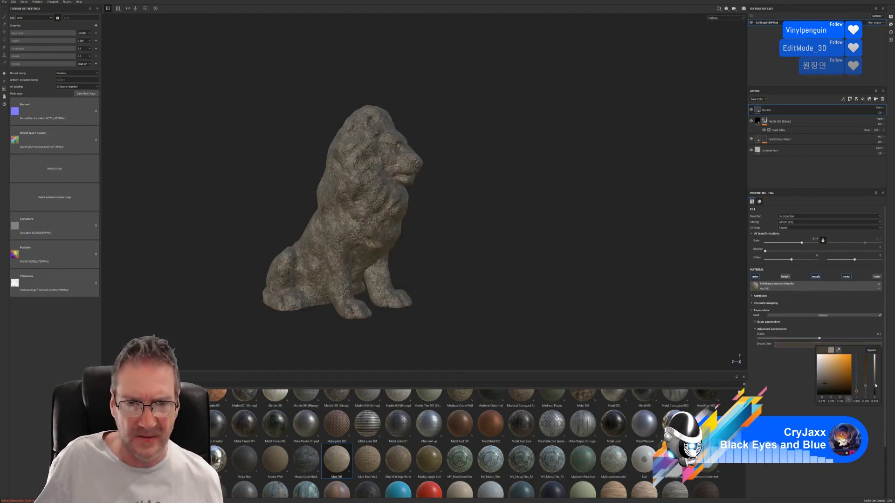
{"action": "left_click", "coordinate": [784, 381]}
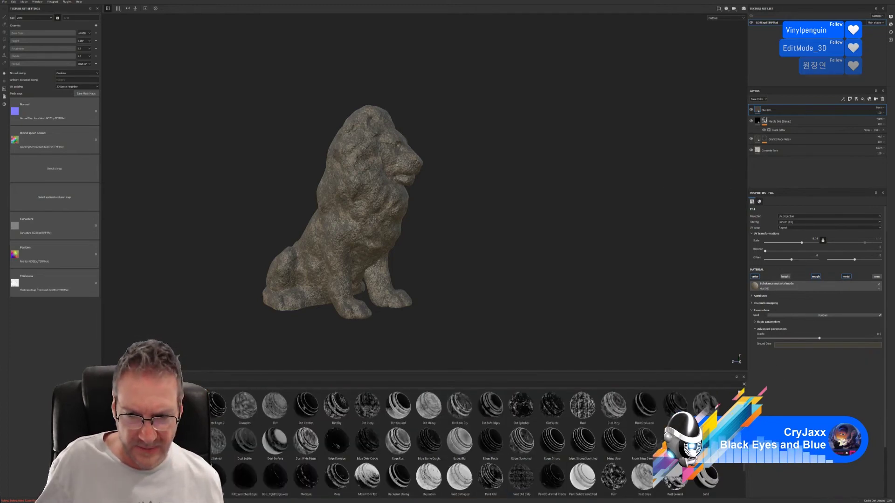
- Apply the Dirt Splashes smart mask to the mud layer
{"action": "scroll", "coordinate": [735, 467], "scroll_direction": "down", "scroll_amount": 1}
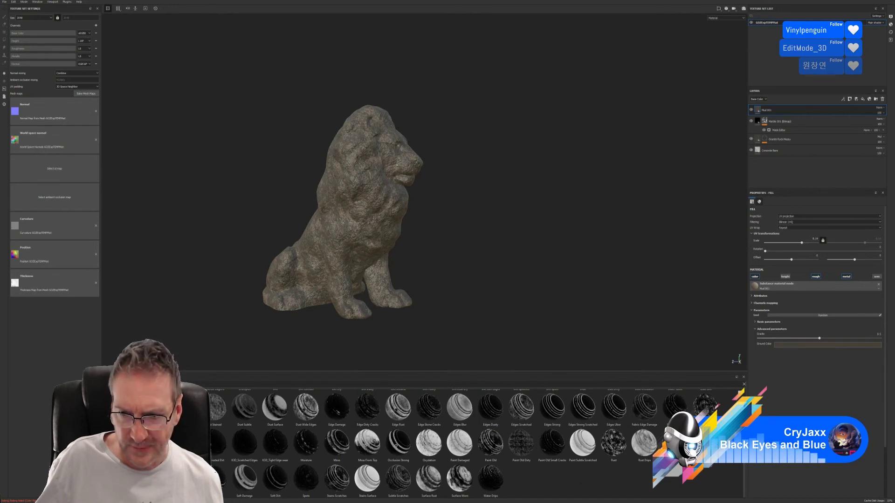
{"action": "scroll", "coordinate": [680, 476], "scroll_direction": "up", "scroll_amount": 1}
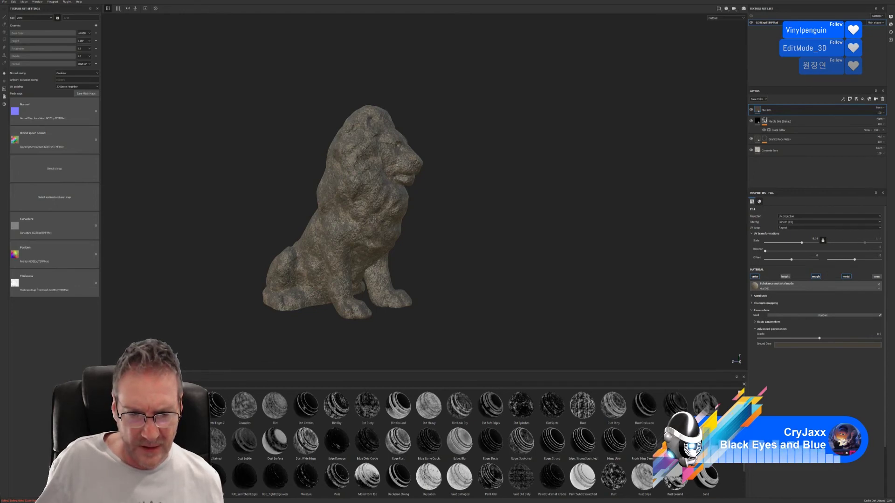
{"action": "left_click_drag", "start_coordinate": [523, 413], "coordinate": [794, 114]}
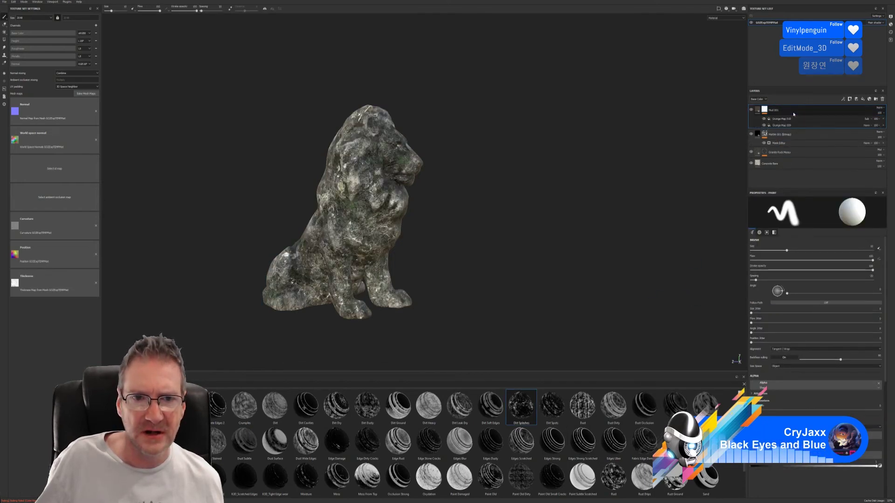
{"action": "left_click_drag", "start_coordinate": [496, 242], "coordinate": [477, 232], "text": "alt"}
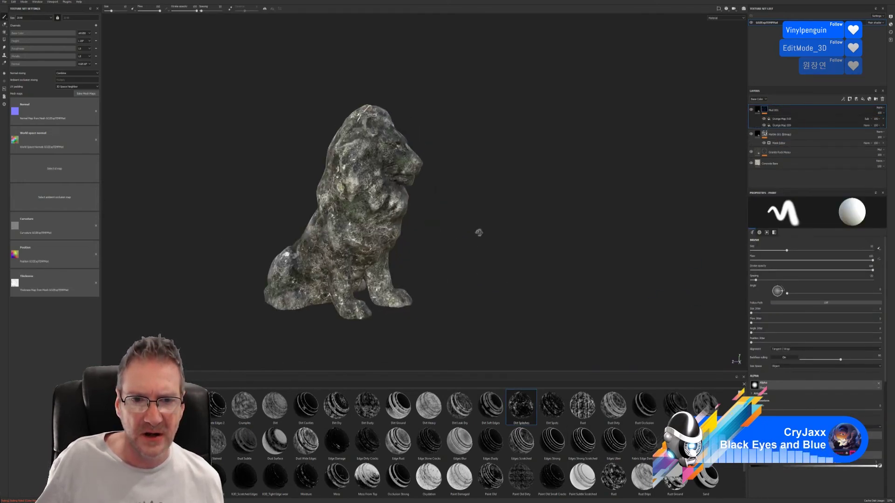
- Set the mud mask's lower grunge map to Balance about 0.36 and Contrast about 0.7, with Invert off
{"action": "left_click", "coordinate": [793, 126]}
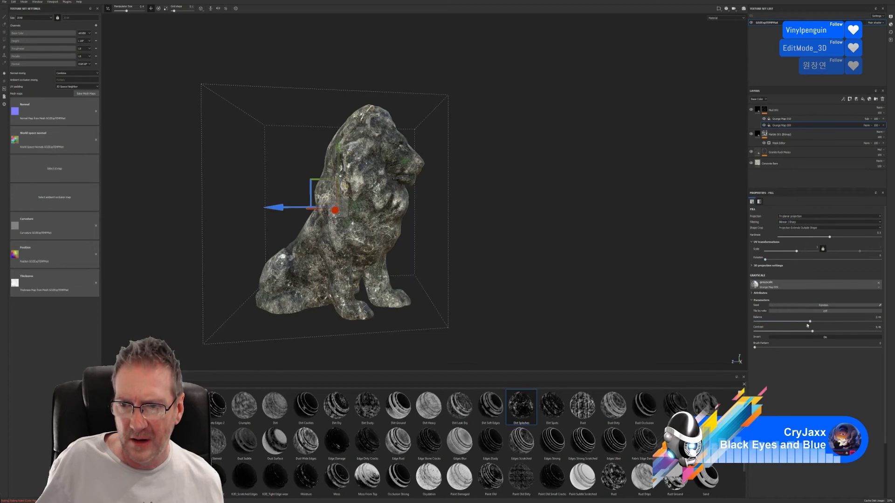
{"action": "left_click_drag", "start_coordinate": [810, 321], "coordinate": [842, 333]}
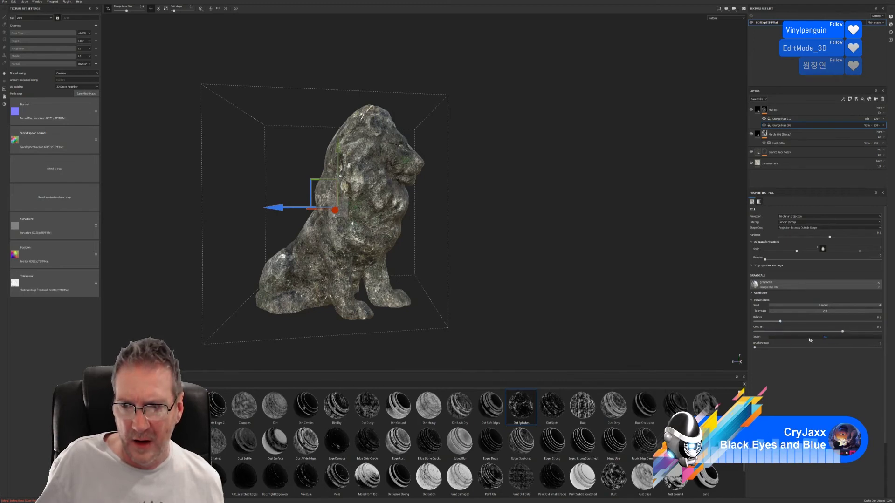
{"action": "left_click", "coordinate": [780, 321]}
{"action": "mouse_move", "coordinate": [782, 323]}
{"action": "left_mouse_down"}
{"action": "mouse_move", "coordinate": [798, 324]}
{"action": "mouse_move", "coordinate": [783, 324]}
{"action": "left_mouse_up"}
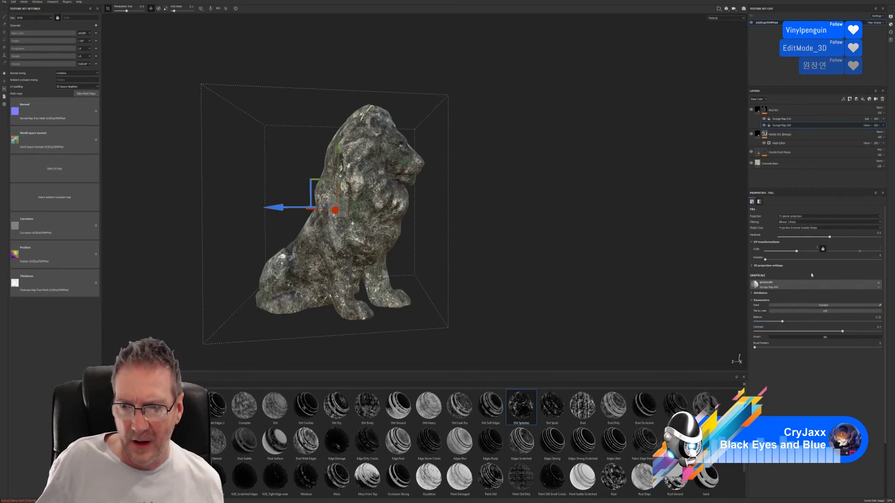
{"action": "left_click", "coordinate": [826, 337]}
{"action": "left_click_drag", "start_coordinate": [781, 322], "coordinate": [804, 324]}
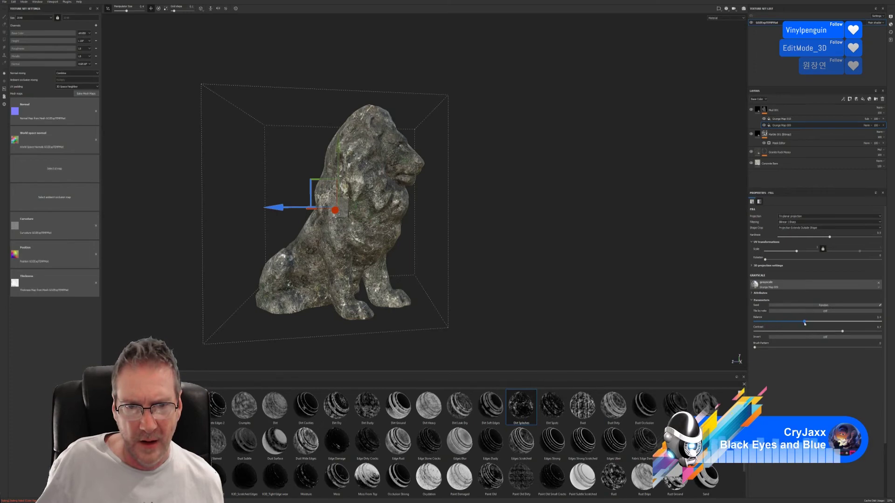
{"action": "left_click_drag", "start_coordinate": [527, 228], "coordinate": [630, 210], "text": "alt"}
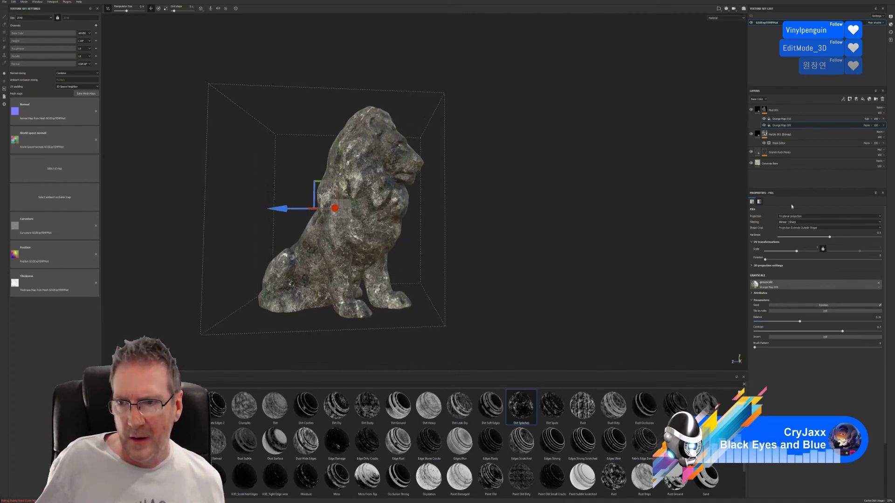
- Turn on the option above Balance for the mask's upper grunge map, set Balance about 0.45 and Contrast about 0.76, and raise the last parameter to about 0.59
{"action": "left_click", "coordinate": [790, 120]}
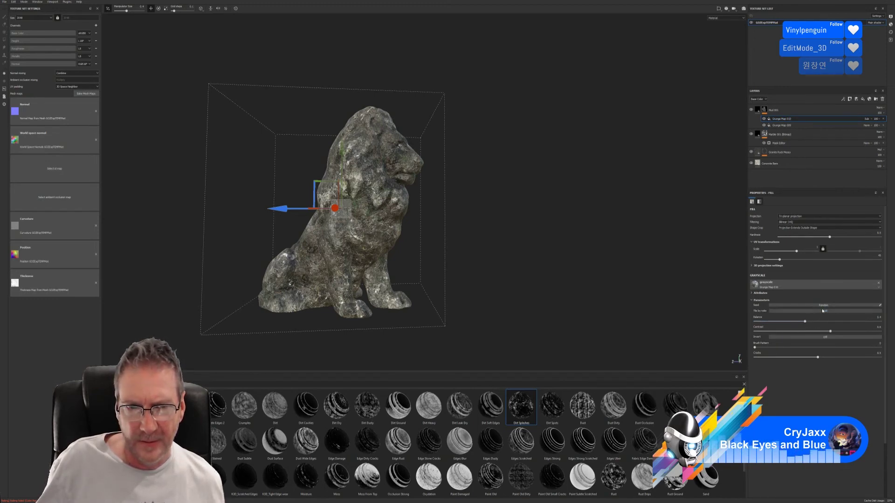
{"action": "left_click", "coordinate": [823, 311]}
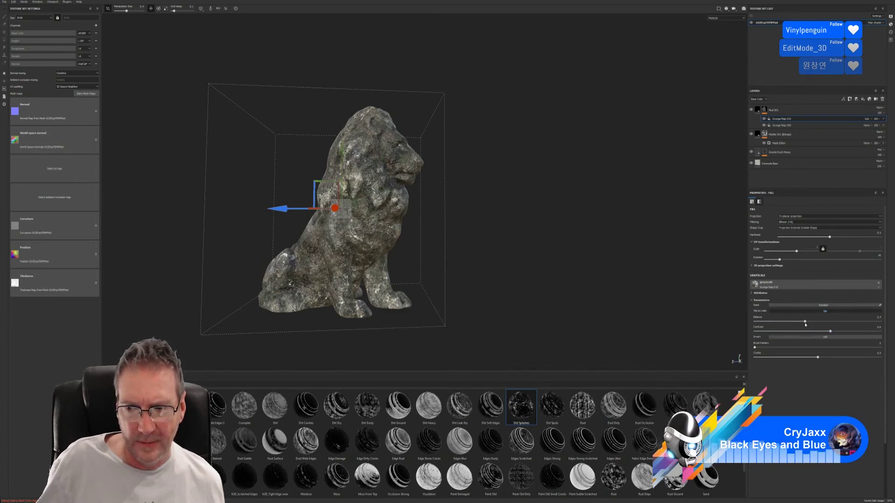
{"action": "mouse_move", "coordinate": [805, 322]}
{"action": "left_mouse_down"}
{"action": "mouse_move", "coordinate": [854, 322]}
{"action": "mouse_move", "coordinate": [787, 319]}
{"action": "mouse_move", "coordinate": [810, 316]}
{"action": "left_mouse_up"}
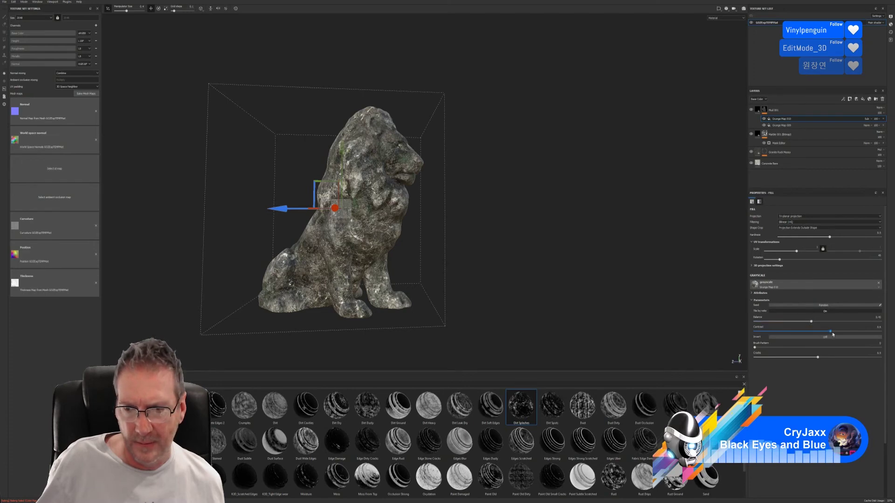
{"action": "left_click_drag", "start_coordinate": [831, 332], "coordinate": [824, 332]}
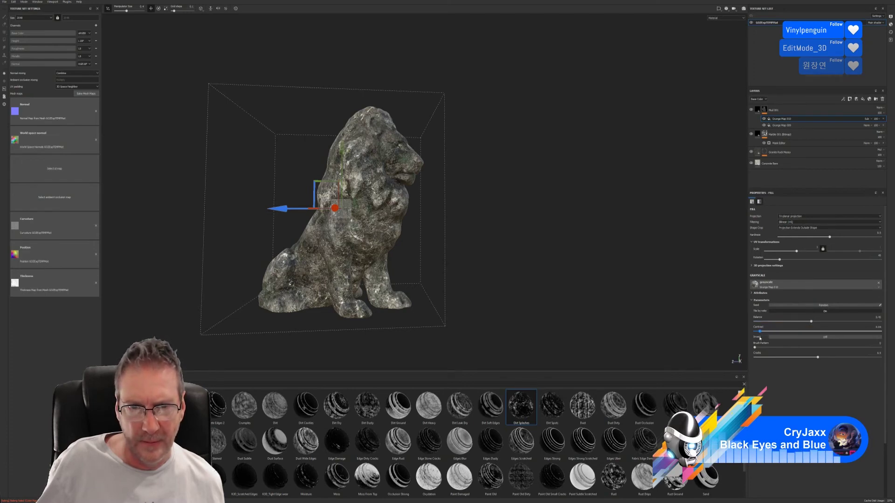
{"action": "mouse_move", "coordinate": [774, 336]}
{"action": "left_mouse_down"}
{"action": "mouse_move", "coordinate": [868, 338]}
{"action": "mouse_move", "coordinate": [761, 343]}
{"action": "left_mouse_up"}
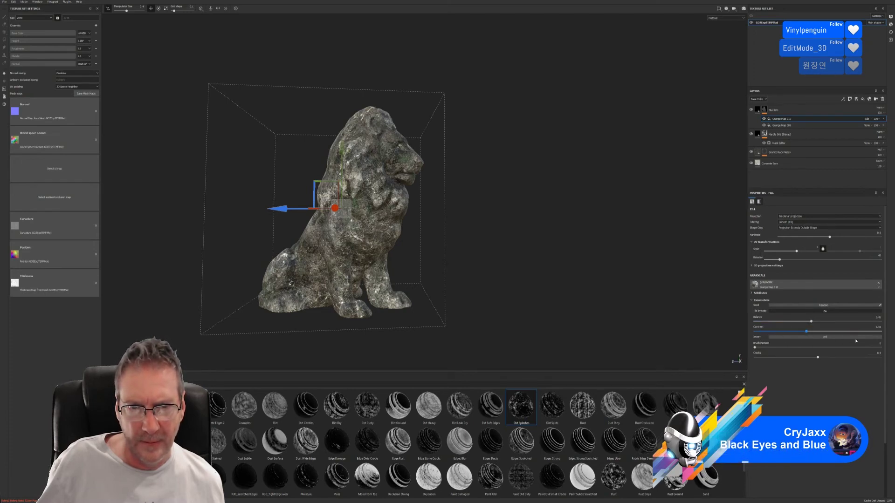
{"action": "left_click_drag", "start_coordinate": [851, 342], "coordinate": [849, 342]}
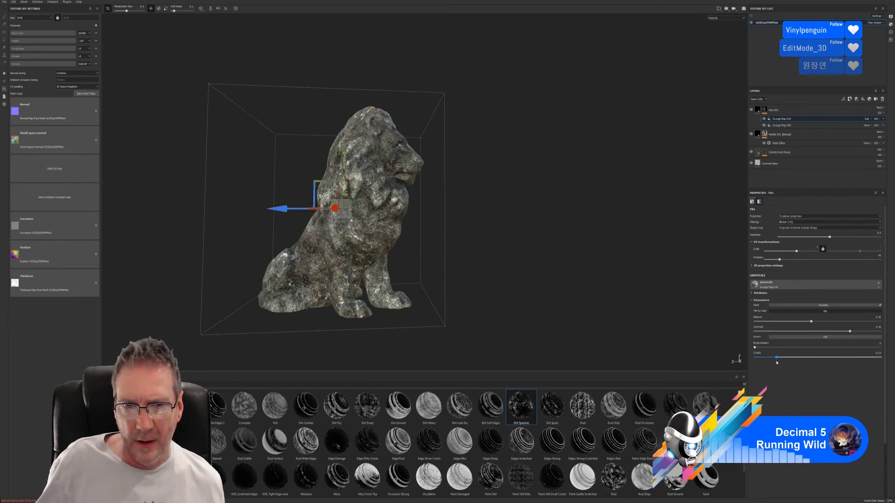
{"action": "left_click_drag", "start_coordinate": [836, 358], "coordinate": [843, 357]}
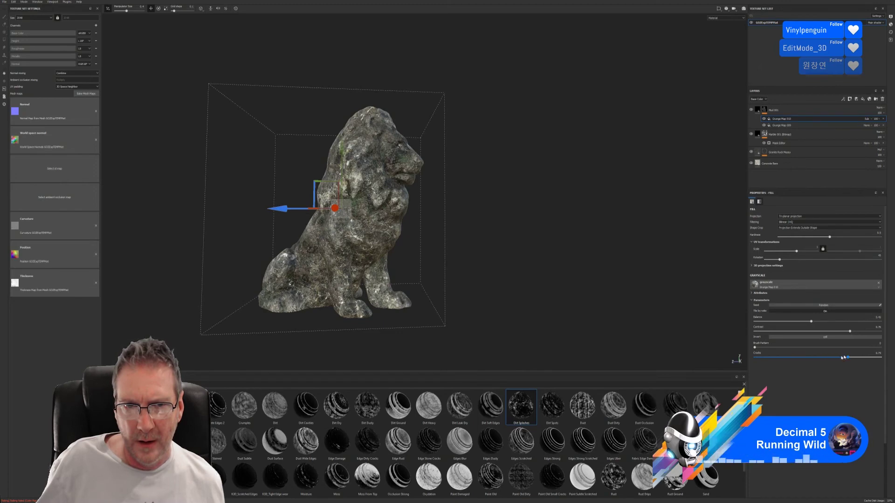
- Set the Brush Pattern of the mud mask's lower grunge map to about 0.34
{"action": "scroll", "coordinate": [420, 149], "scroll_direction": "up", "scroll_amount": 3}
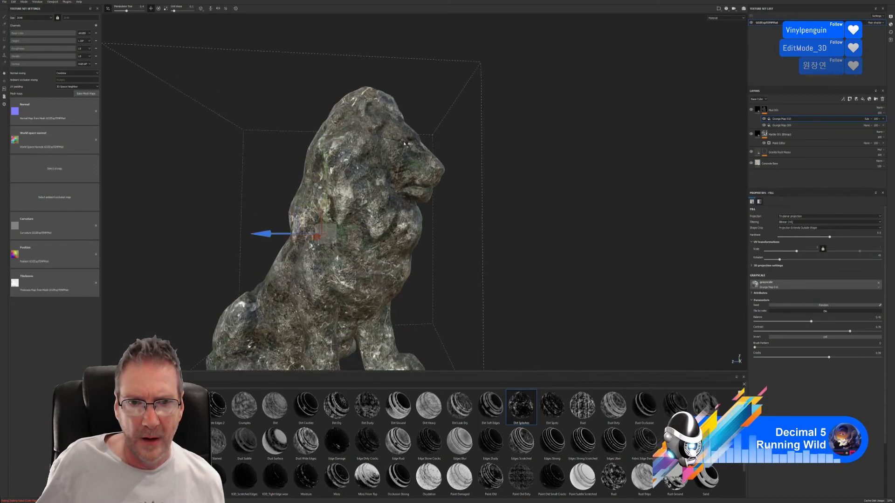
{"action": "left_click_drag", "start_coordinate": [505, 213], "coordinate": [168, 206], "text": "alt"}
{"action": "scroll", "coordinate": [200, 214], "scroll_direction": "up", "scroll_amount": 2}
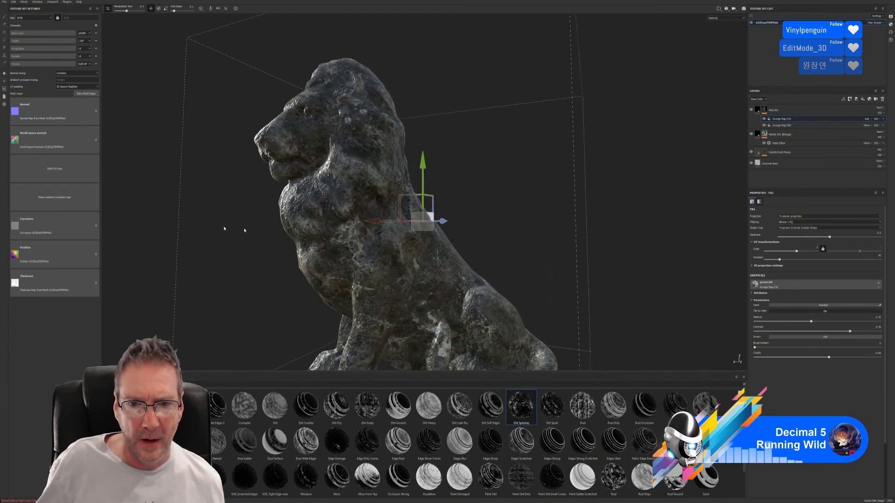
{"action": "left_click_drag", "start_coordinate": [307, 226], "coordinate": [298, 264], "text": "alt"}
{"action": "left_click", "coordinate": [788, 125]}
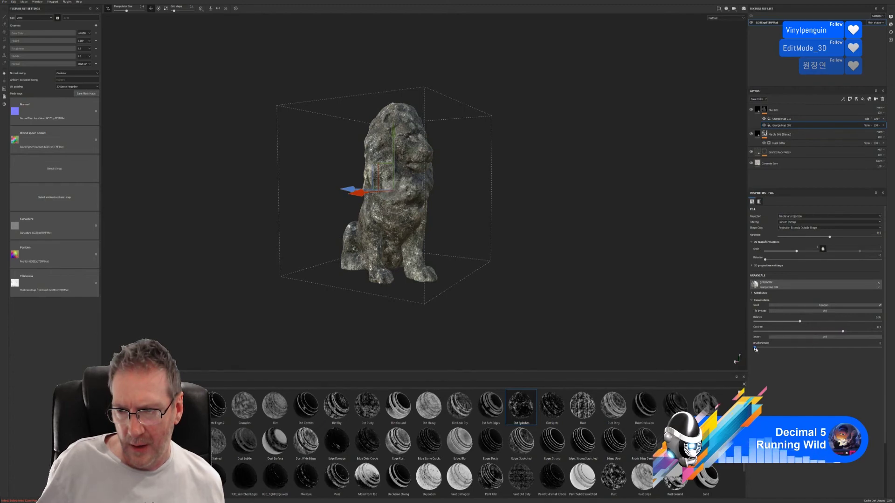
{"action": "left_click_drag", "start_coordinate": [756, 348], "coordinate": [757, 349]}
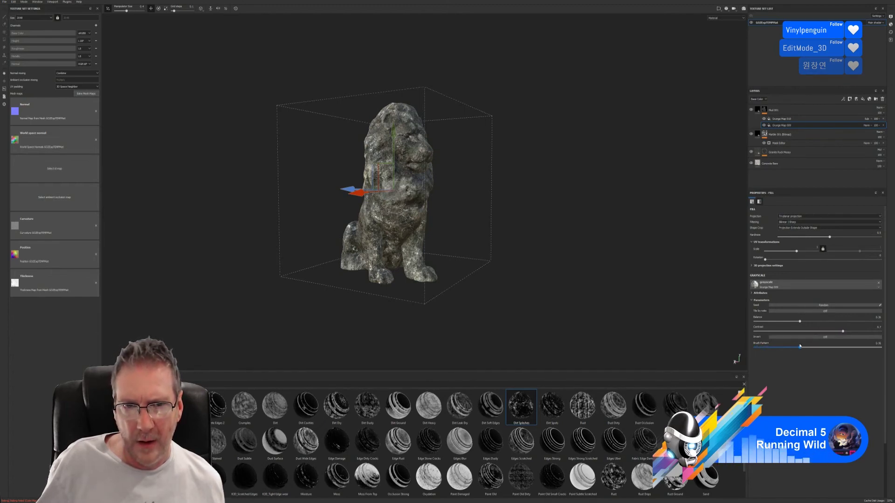
{"action": "left_click_drag", "start_coordinate": [822, 346], "coordinate": [804, 349]}
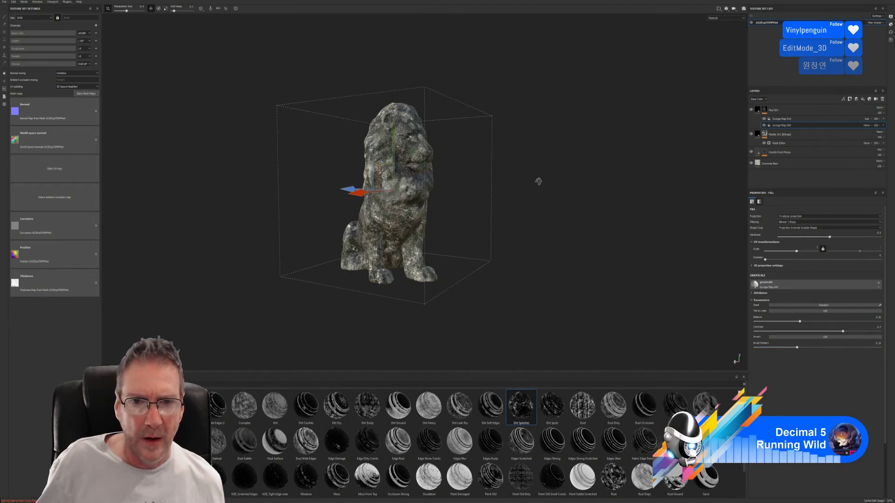
{"action": "left_click_drag", "start_coordinate": [538, 182], "coordinate": [589, 184], "text": "alt"}
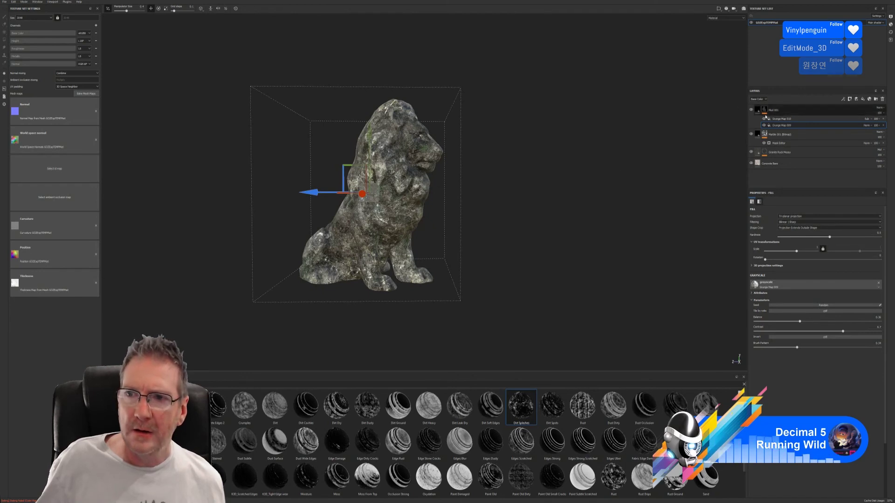
- Fine-tune the mud material's Ground Color to a dark brown in its advanced parameters
{"action": "left_click", "coordinate": [757, 111]}
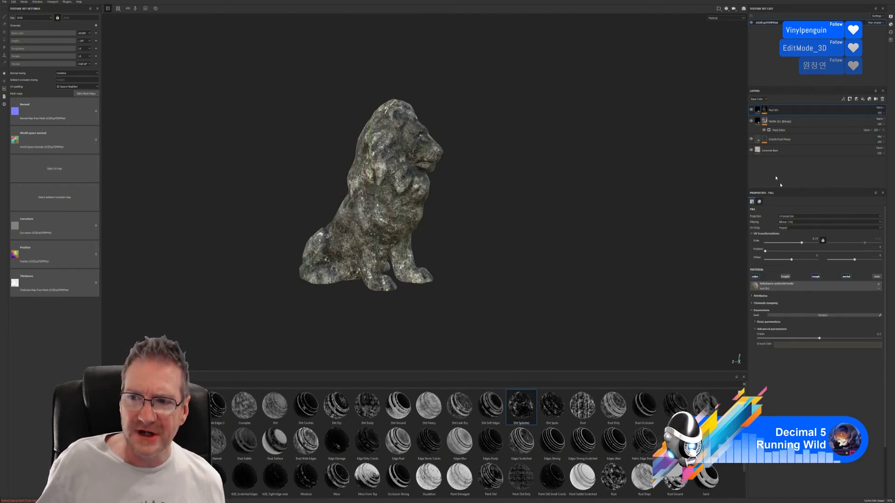
{"action": "left_click", "coordinate": [823, 347]}
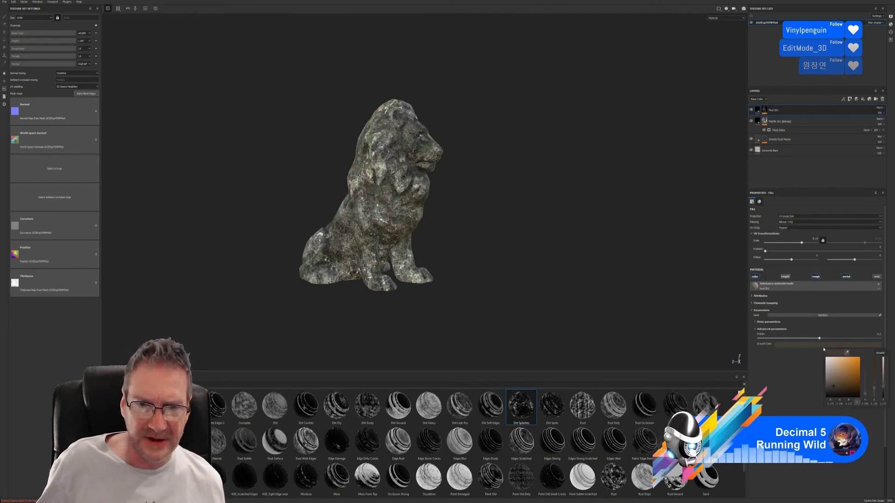
{"action": "left_click", "coordinate": [883, 392]}
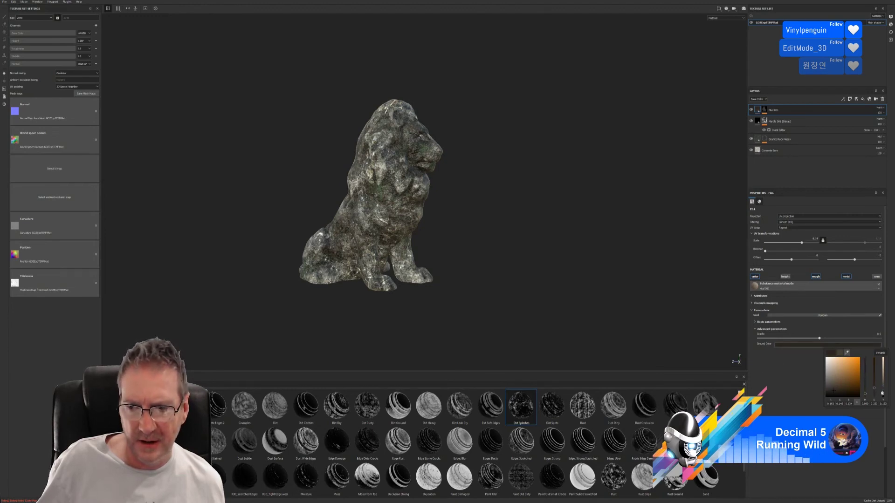
{"action": "mouse_move", "coordinate": [882, 393]}
{"action": "left_mouse_down"}
{"action": "mouse_move", "coordinate": [883, 376]}
{"action": "mouse_move", "coordinate": [882, 390]}
{"action": "left_mouse_up"}
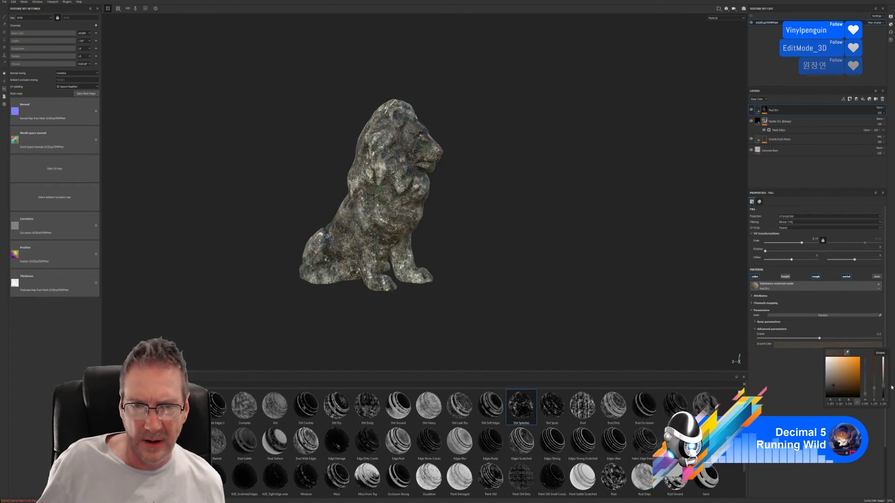
{"action": "key", "text": "ctrl+z"}
{"action": "left_click_drag", "start_coordinate": [893, 387], "coordinate": [893, 389]}
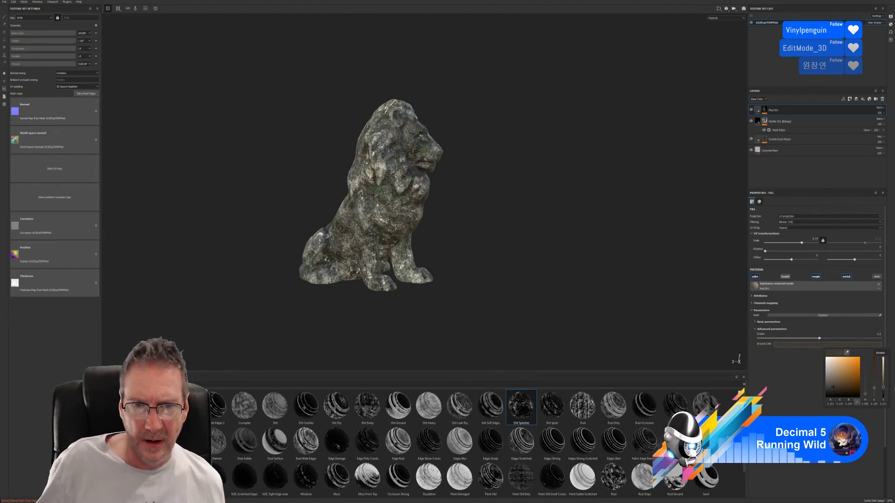
{"action": "left_click_drag", "start_coordinate": [528, 279], "coordinate": [245, 227], "text": "alt"}
{"action": "left_click_drag", "start_coordinate": [519, 226], "coordinate": [659, 226], "text": "alt"}
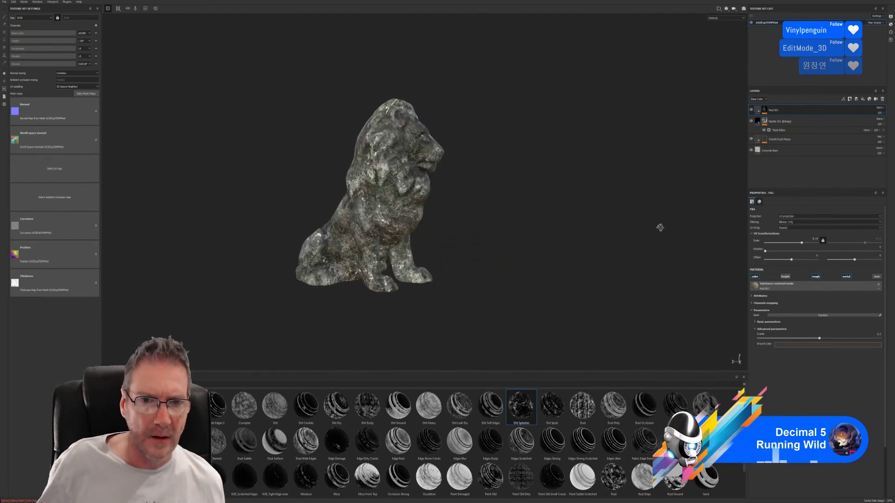
- Save the project
{"action": "left_click", "coordinate": [5, 3]}
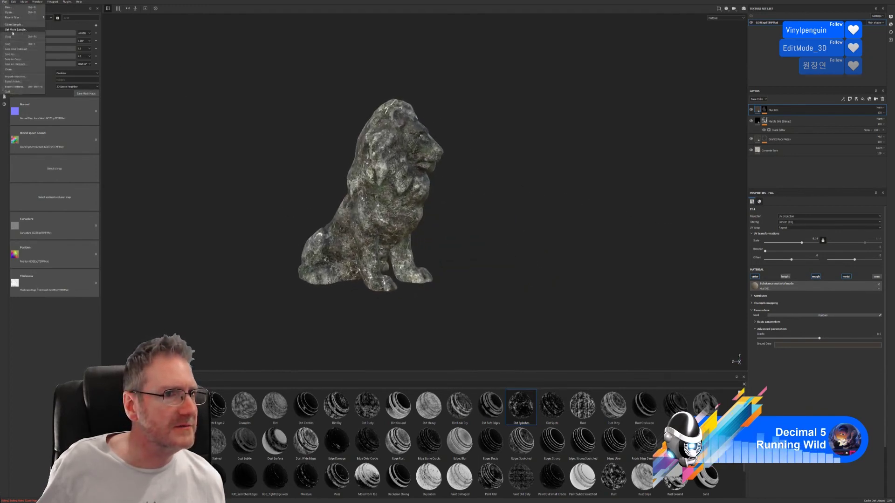
{"action": "left_click", "coordinate": [8, 46]}
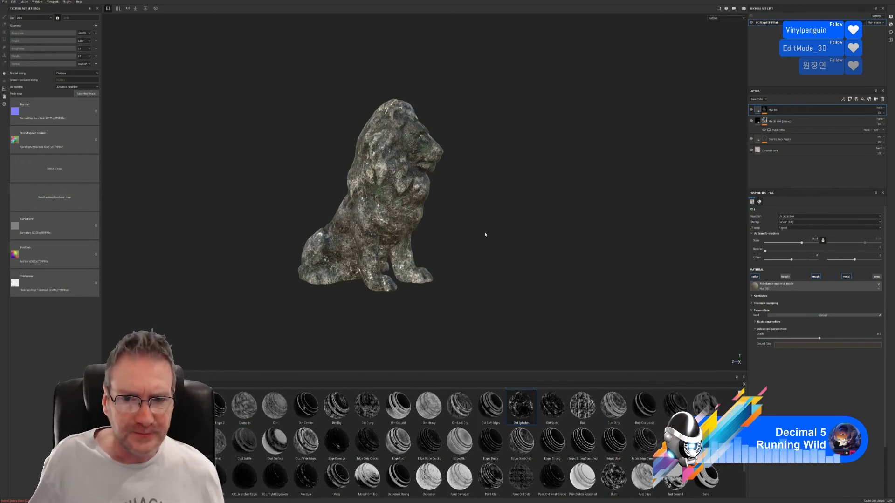
- Toggle the visibility of the marble, mossy granite and concrete layers to examine each one's contribution to the statue
{"action": "left_click_drag", "start_coordinate": [483, 236], "coordinate": [456, 208], "text": "alt"}
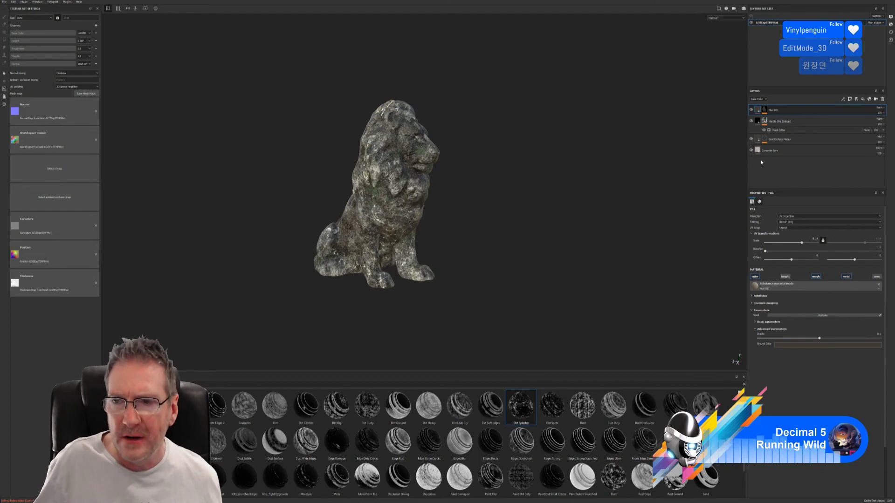
{"action": "left_click", "coordinate": [751, 121]}
{"action": "left_click", "coordinate": [751, 122]}
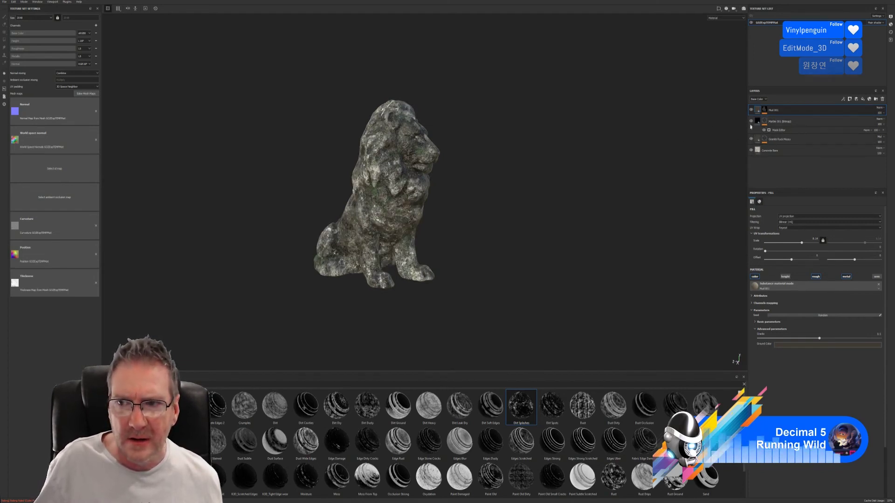
{"action": "left_click", "coordinate": [751, 140]}
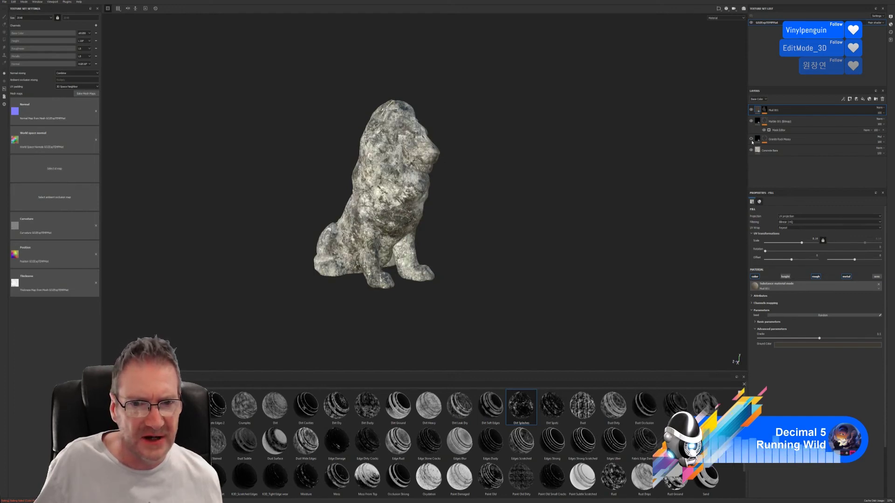
{"action": "left_click", "coordinate": [751, 139]}
{"action": "left_click", "coordinate": [752, 140]}
{"action": "left_click", "coordinate": [752, 140]}
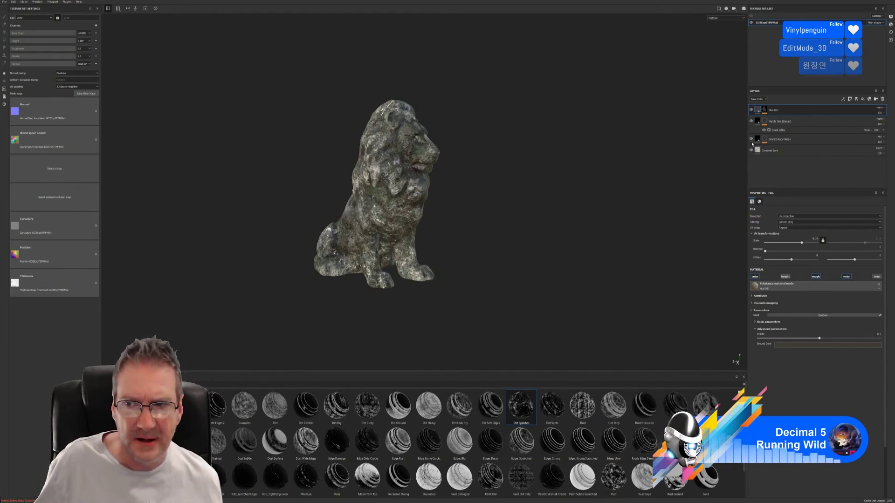
{"action": "left_click", "coordinate": [750, 150]}
{"action": "left_click", "coordinate": [751, 151]}
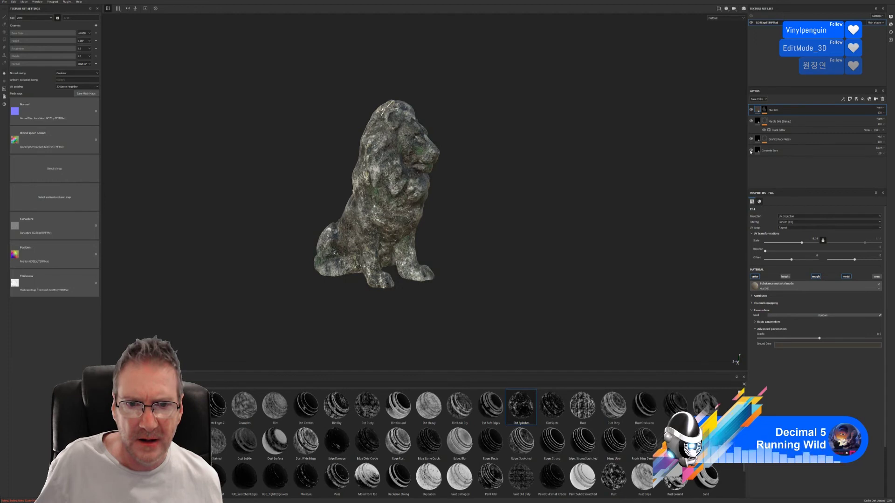
{"action": "left_click", "coordinate": [751, 150]}
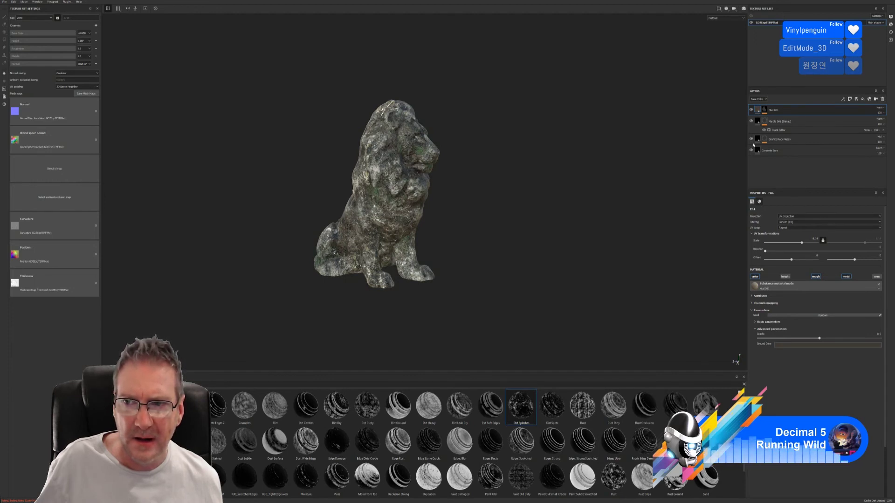
- Compare the statue with the granite, marble and mud layers each hidden and shown again
{"action": "left_click", "coordinate": [751, 139]}
{"action": "left_click", "coordinate": [751, 139]}
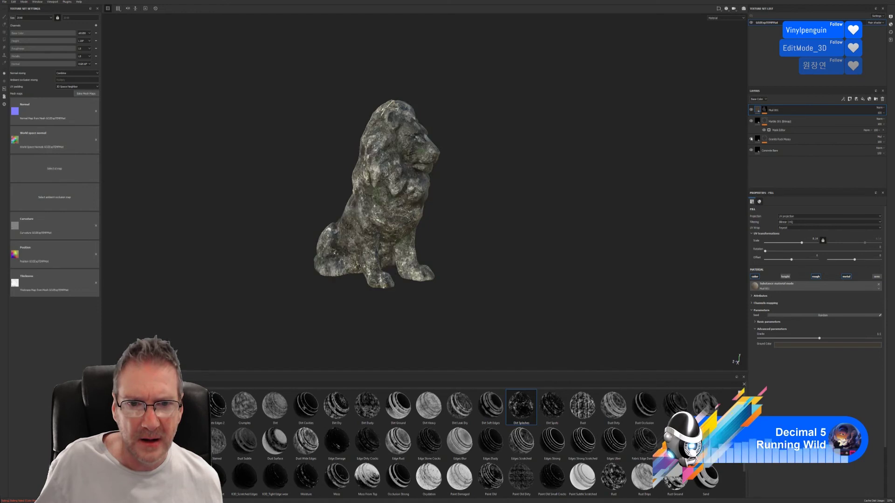
{"action": "left_click", "coordinate": [751, 139]}
{"action": "left_click", "coordinate": [751, 139]}
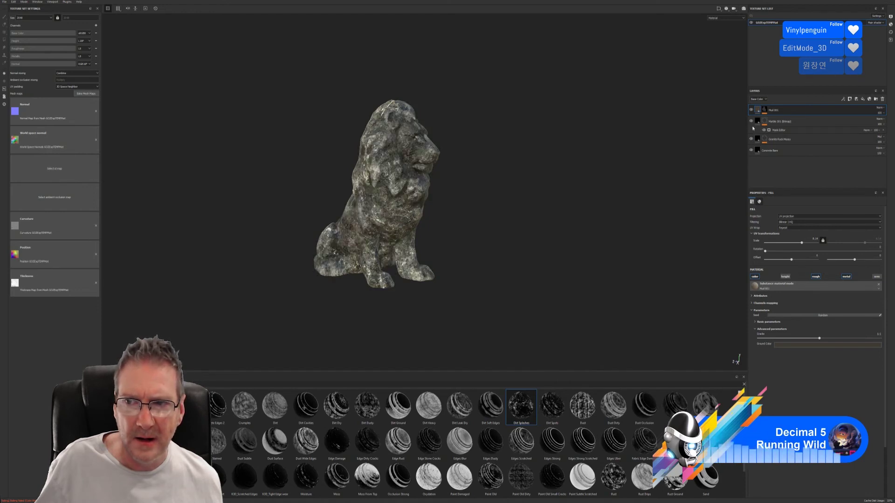
{"action": "left_click", "coordinate": [752, 121]}
{"action": "left_click", "coordinate": [752, 122]}
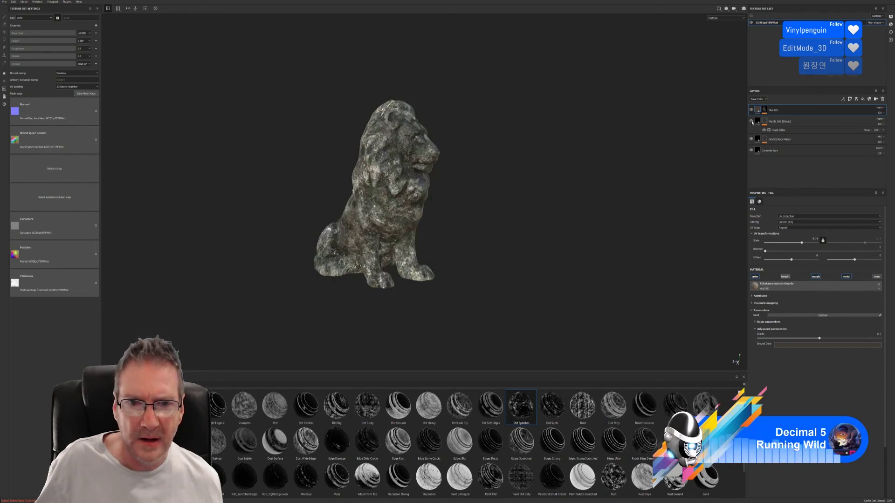
{"action": "left_click", "coordinate": [751, 110]}
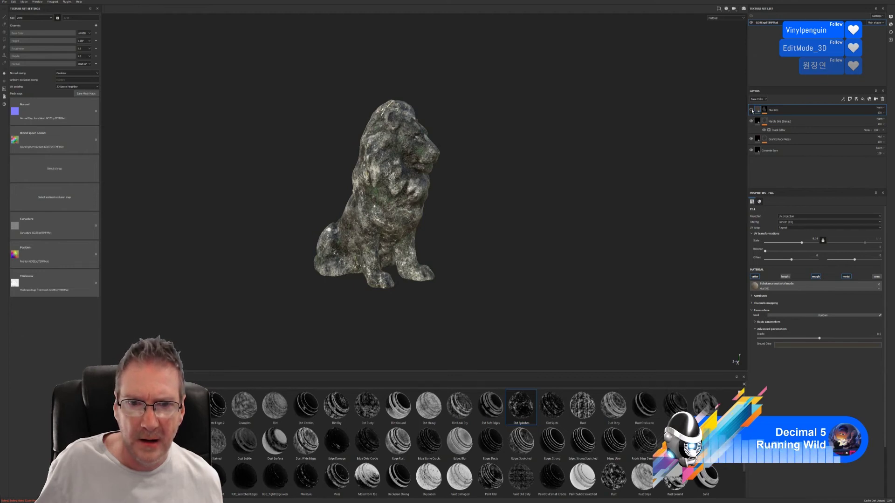
{"action": "left_click", "coordinate": [751, 110]}
{"action": "left_click", "coordinate": [751, 110]}
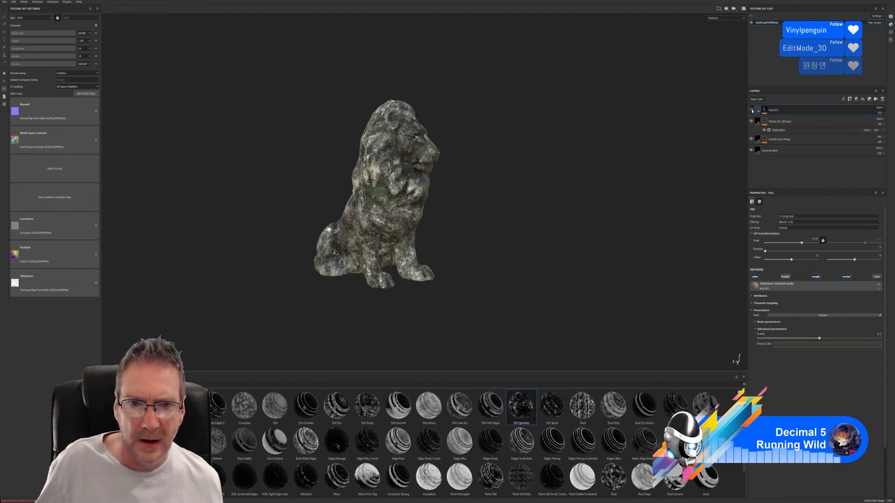
{"action": "left_click", "coordinate": [751, 110]}
- Inspect the bare concrete layer with the mud, marble and granite layers hidden, and restore their visibility
{"action": "left_click_drag", "start_coordinate": [517, 177], "coordinate": [510, 180], "text": "alt"}
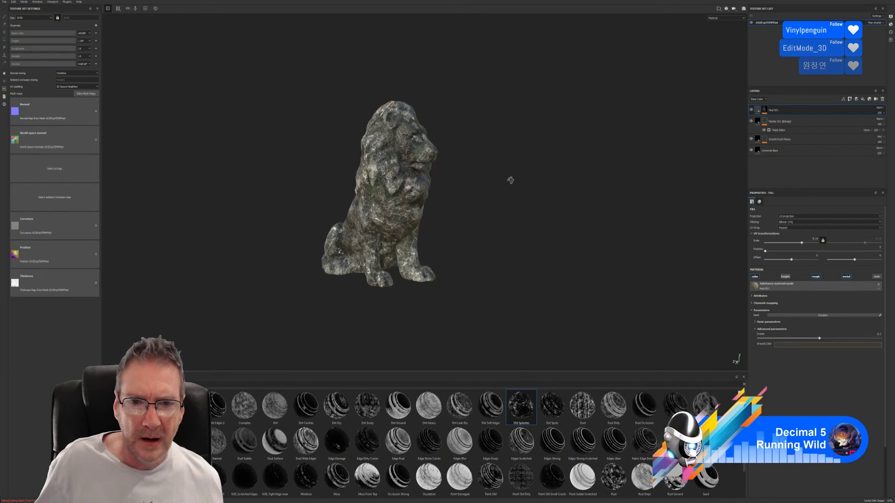
{"action": "left_click", "coordinate": [752, 139]}
{"action": "left_click", "coordinate": [751, 138]}
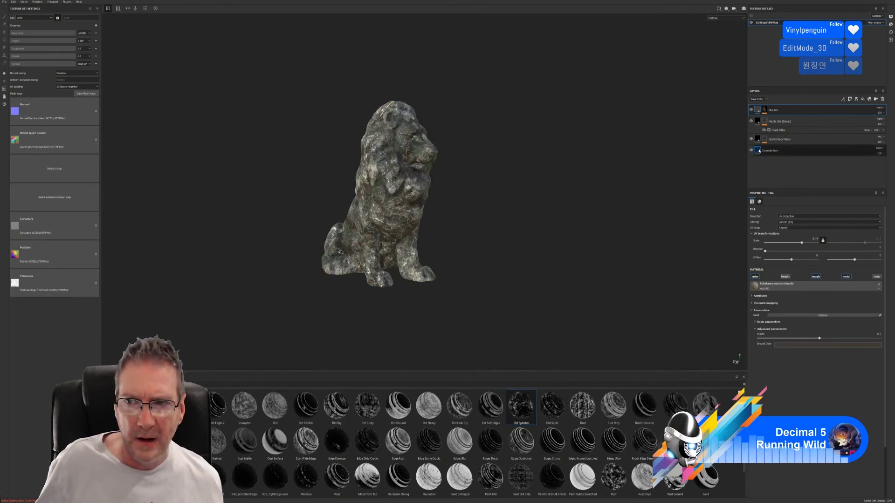
{"action": "left_click", "coordinate": [751, 151]}
{"action": "left_click", "coordinate": [751, 150]}
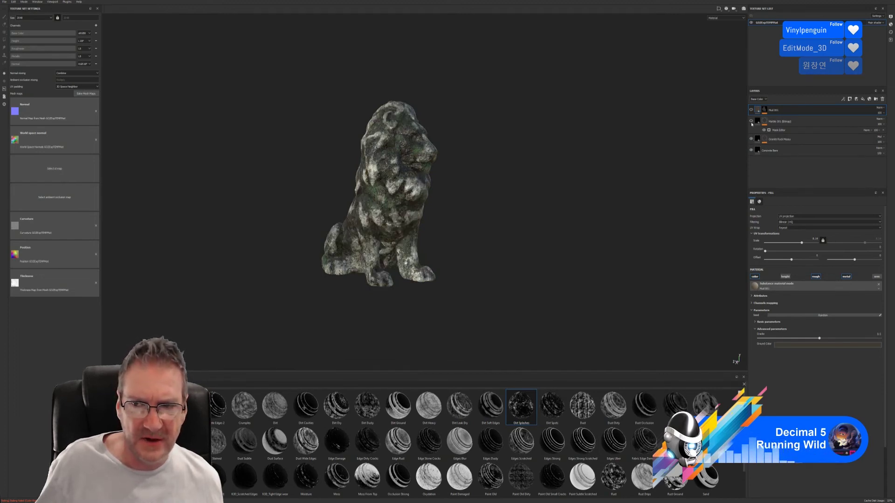
{"action": "left_click", "coordinate": [751, 140]}
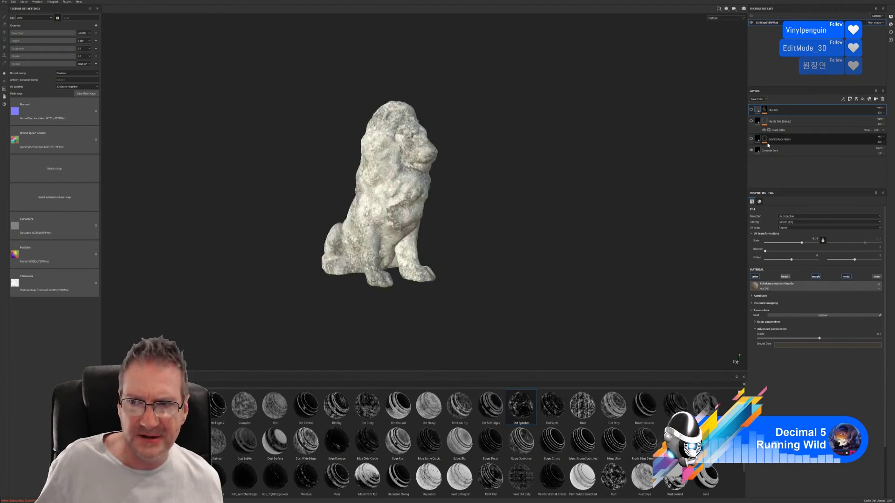
{"action": "left_click", "coordinate": [769, 151]}
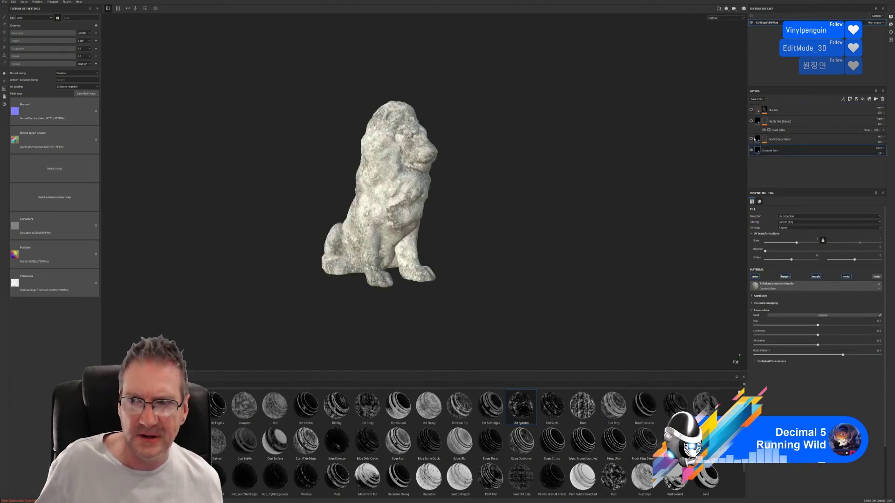
{"action": "left_click", "coordinate": [751, 121]}
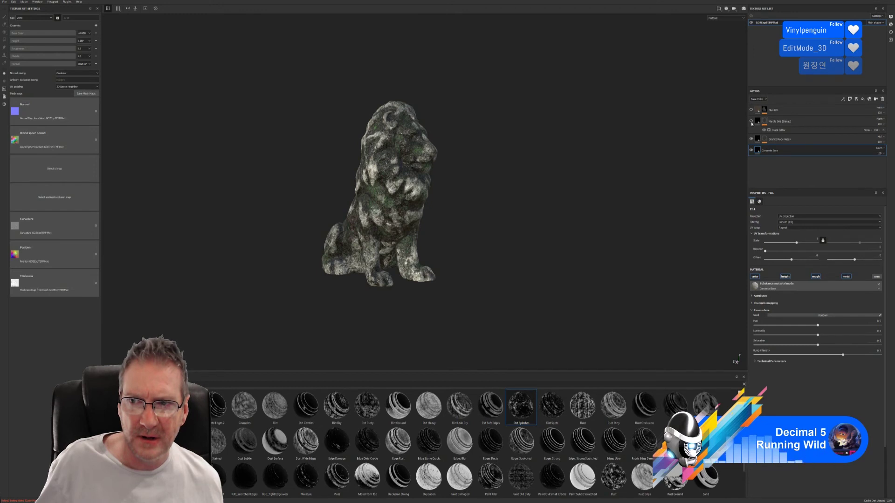
{"action": "left_click", "coordinate": [751, 121]}
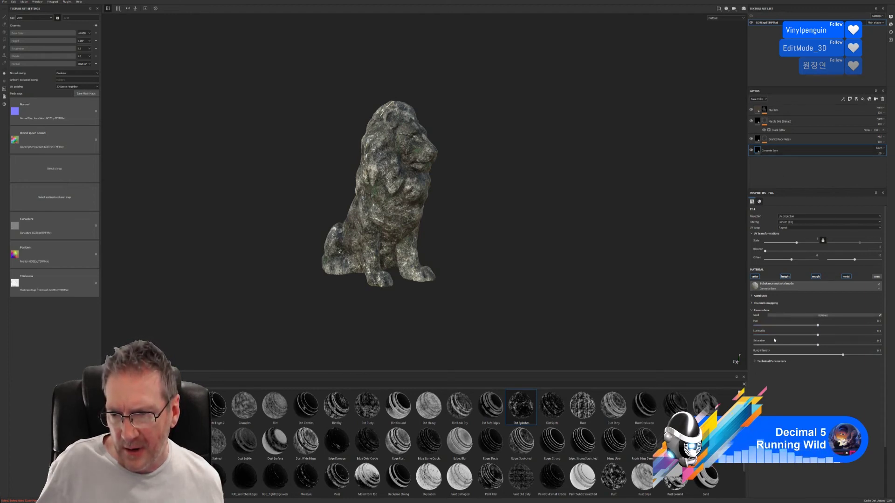
- Lower the height range and height position in the concrete base layer's technical parameters
{"action": "left_click", "coordinate": [755, 361]}
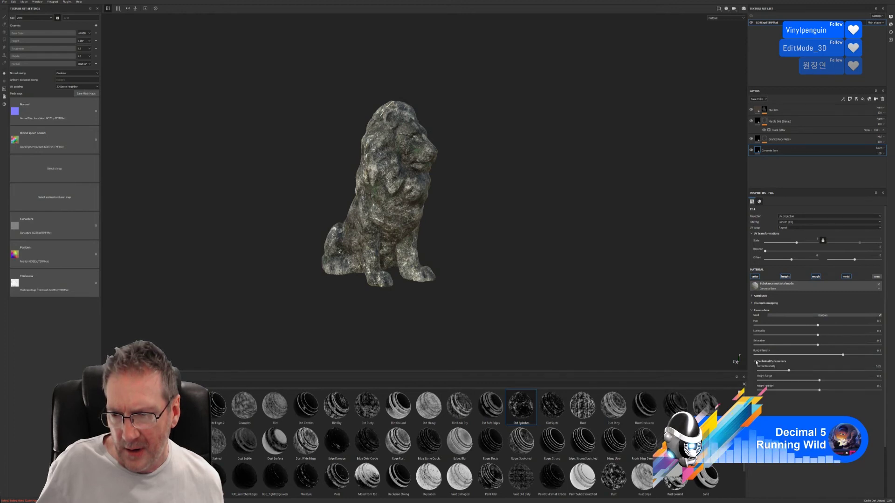
{"action": "mouse_move", "coordinate": [513, 267]}
{"action": "left_mouse_down", "text": "alt"}
{"action": "mouse_move", "coordinate": [577, 267]}
{"action": "mouse_move", "coordinate": [521, 267]}
{"action": "left_mouse_up", "text": "alt"}
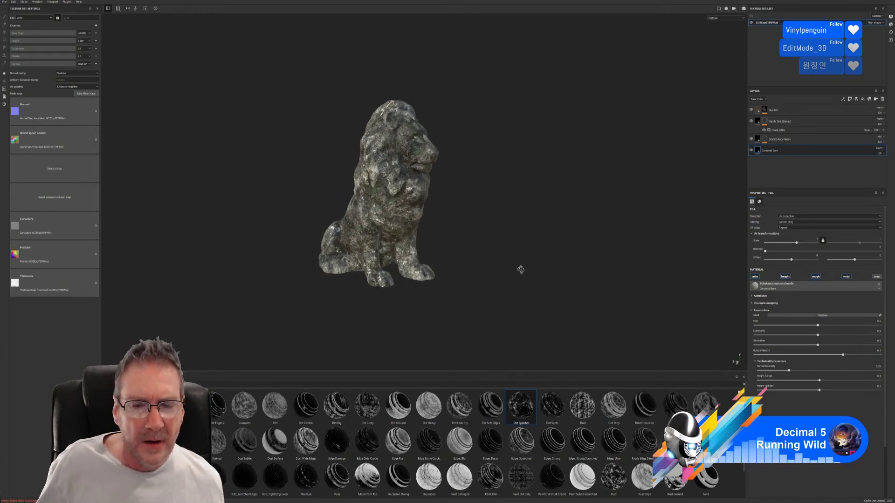
{"action": "scroll", "coordinate": [479, 256], "scroll_direction": "up", "scroll_amount": 3}
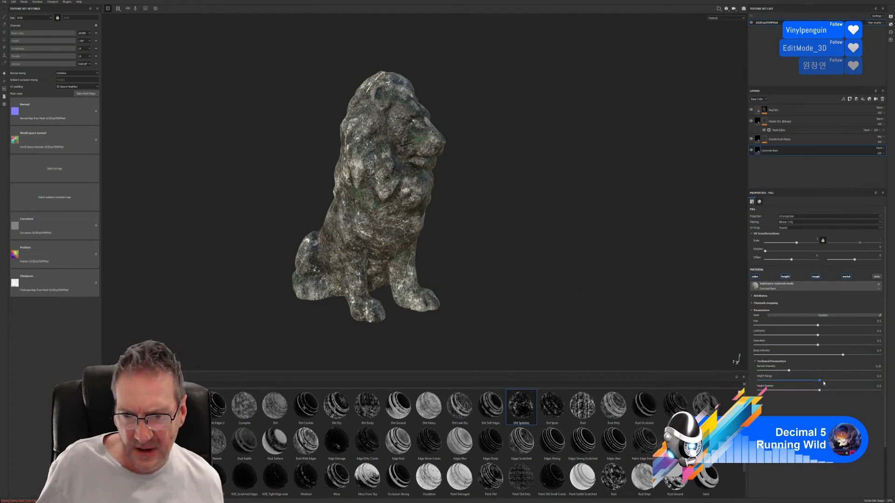
{"action": "mouse_move", "coordinate": [819, 382]}
{"action": "left_mouse_down"}
{"action": "mouse_move", "coordinate": [766, 381]}
{"action": "mouse_move", "coordinate": [827, 380]}
{"action": "mouse_move", "coordinate": [810, 381]}
{"action": "mouse_move", "coordinate": [810, 392]}
{"action": "mouse_move", "coordinate": [774, 394]}
{"action": "mouse_move", "coordinate": [805, 391]}
{"action": "left_mouse_up"}
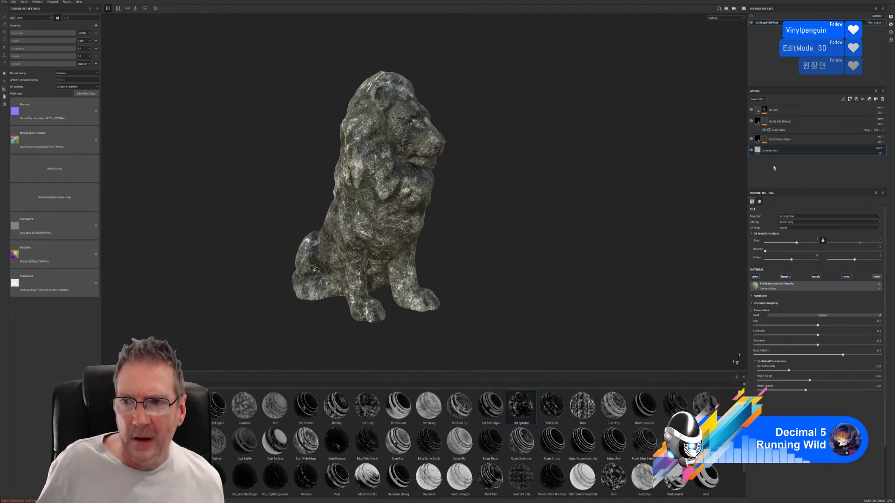
- Compare the statue with the mossy granite layer hidden and shown, review that layer's parameters, and inspect the statue from several sides
{"action": "left_click", "coordinate": [751, 139]}
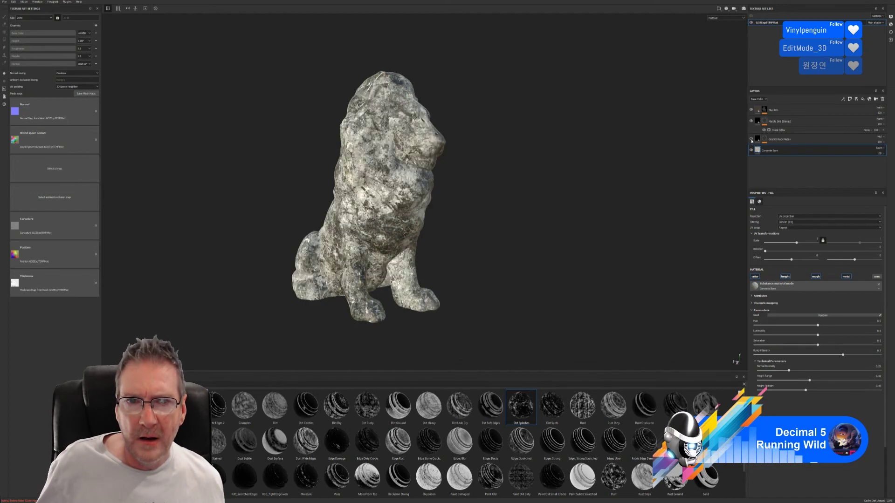
{"action": "left_click", "coordinate": [750, 139]}
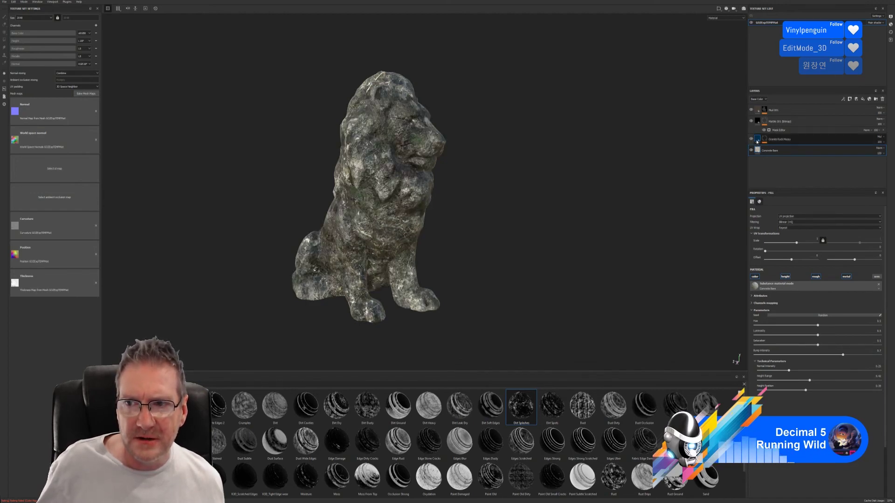
{"action": "left_click", "coordinate": [759, 140]}
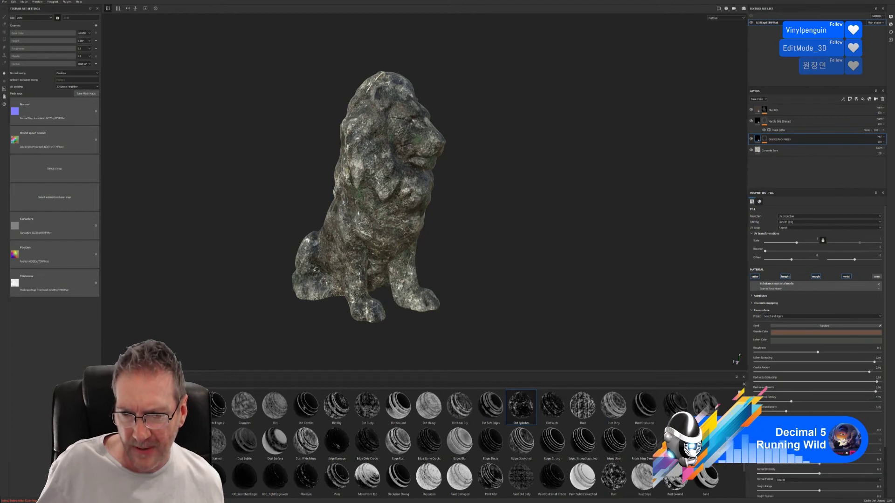
{"action": "scroll", "coordinate": [766, 386], "scroll_direction": "down", "scroll_amount": 3}
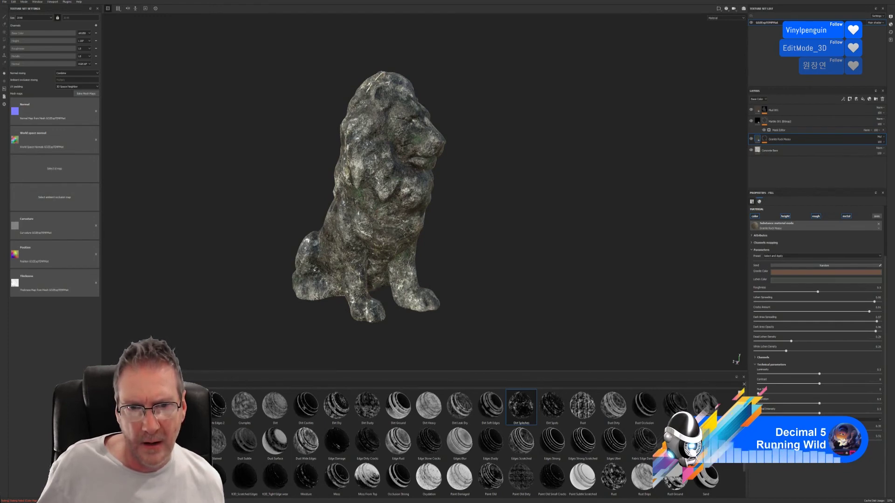
{"action": "left_click_drag", "start_coordinate": [513, 266], "coordinate": [530, 202], "text": "alt"}
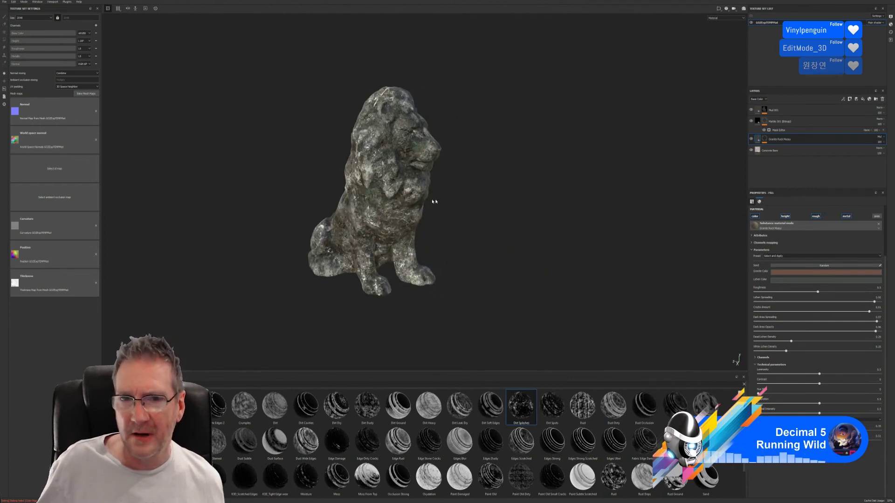
{"action": "left_click_drag", "start_coordinate": [434, 201], "coordinate": [214, 230], "text": "alt"}
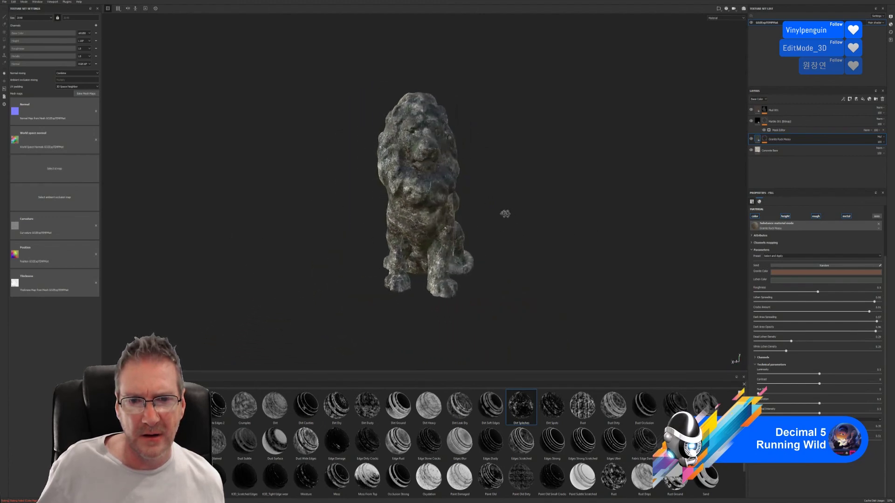
{"action": "left_click_drag", "start_coordinate": [505, 214], "coordinate": [588, 213], "text": "alt"}
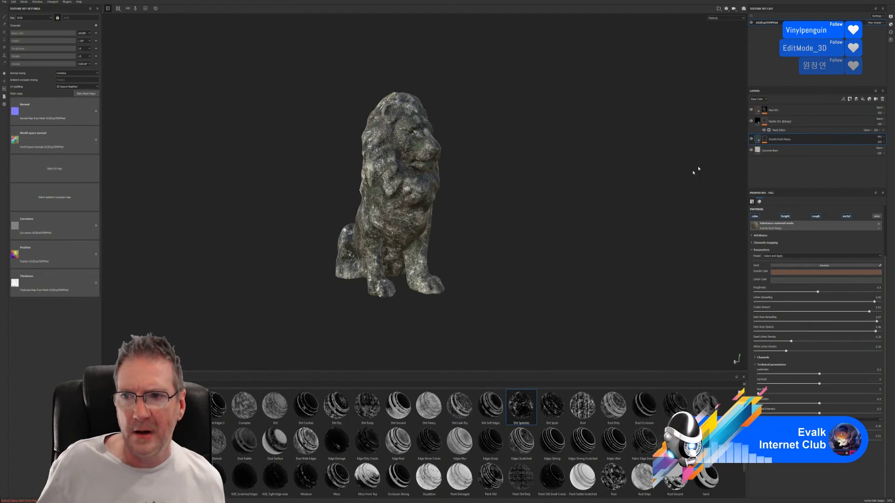
- Add a folder above the mud layer and name it MY_Statue
{"action": "left_click", "coordinate": [792, 110]}
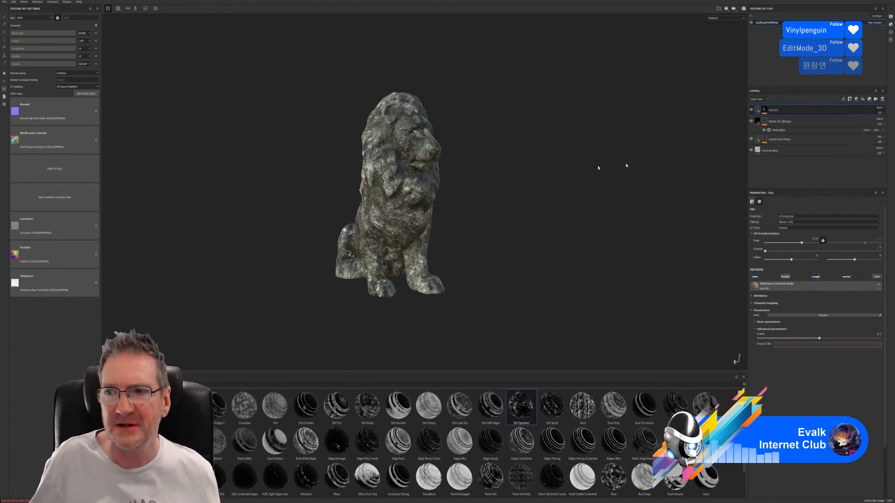
{"action": "left_click", "coordinate": [875, 99]}
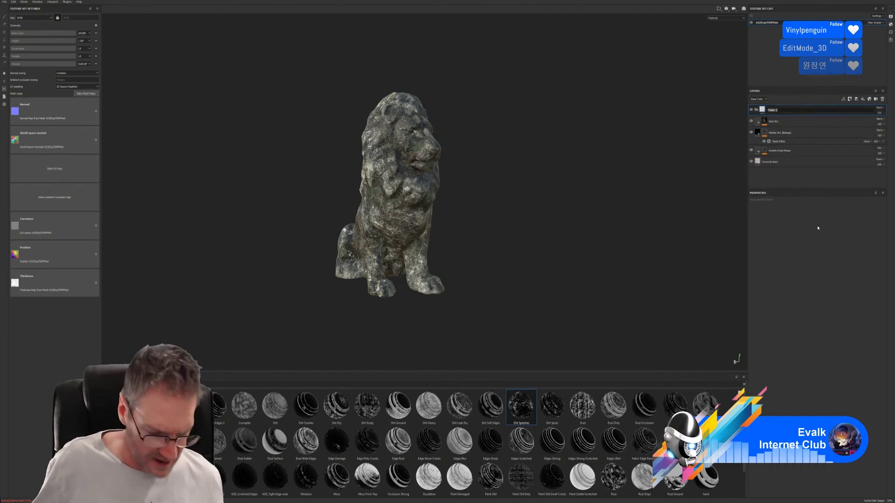
{"action": "type", "text": "Hi"}
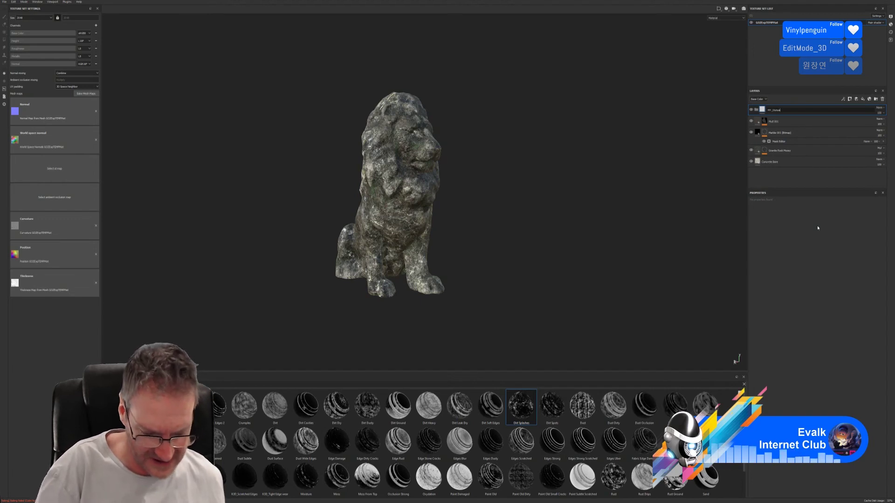
{"action": "key", "text": "Return"}
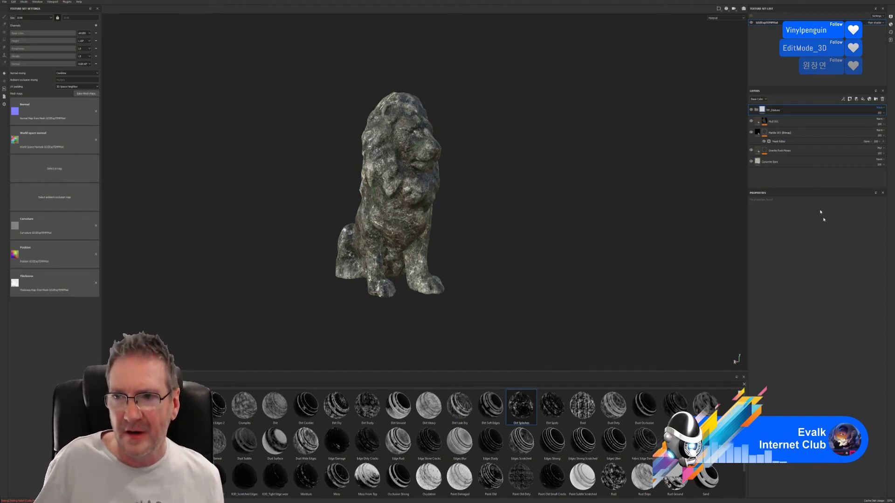
- Move the mud, marble, granite and concrete layers into the MY_Statue folder and check it by toggling the folder's visibility
{"action": "left_click", "coordinate": [793, 122]}
{"action": "left_click", "coordinate": [792, 163], "text": "shift"}
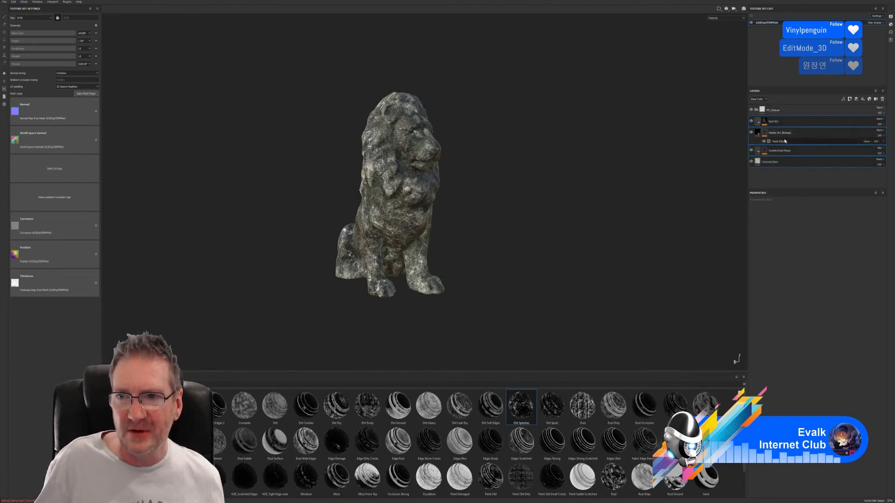
{"action": "left_click_drag", "start_coordinate": [791, 163], "coordinate": [779, 111]}
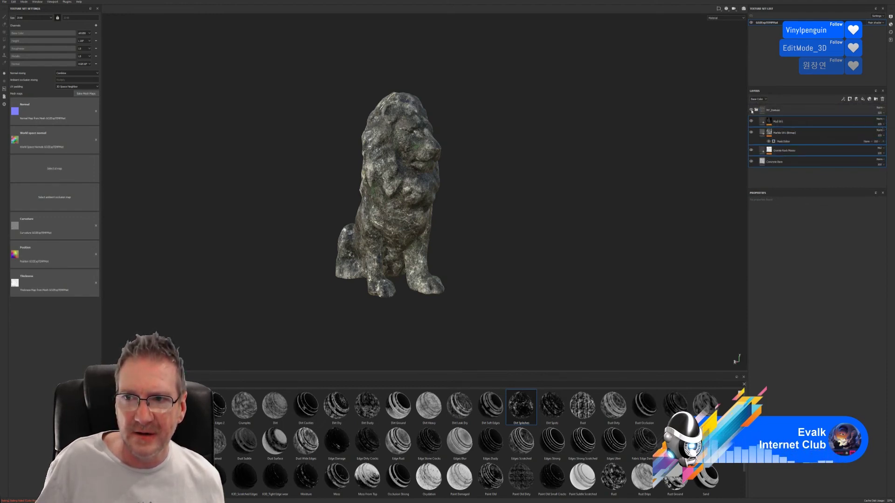
{"action": "left_click", "coordinate": [751, 110]}
{"action": "left_click", "coordinate": [751, 111]}
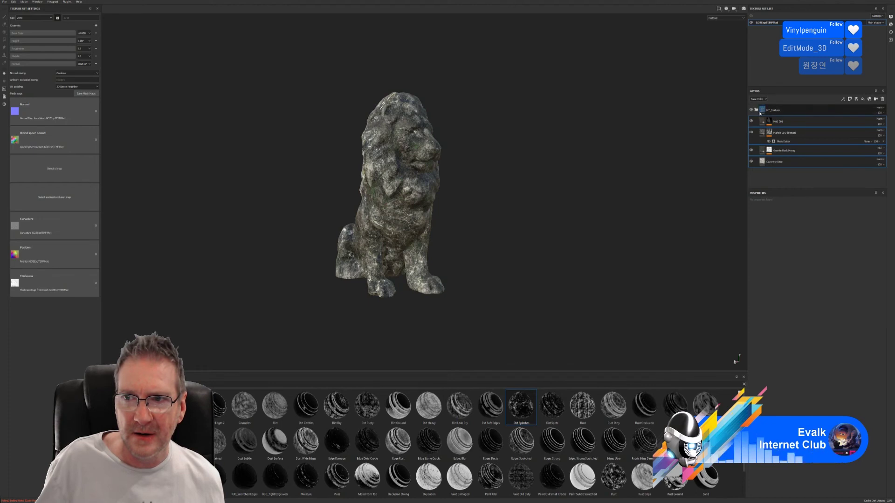
- Create a smart material from the MY_Statue folder and save the project
{"action": "left_click", "coordinate": [786, 110]}
{"action": "right_click", "coordinate": [787, 111]}
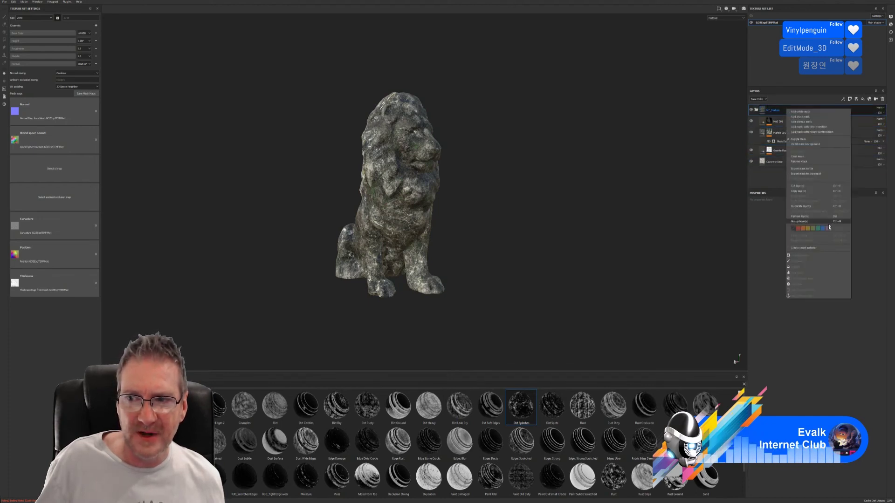
{"action": "left_click", "coordinate": [803, 249]}
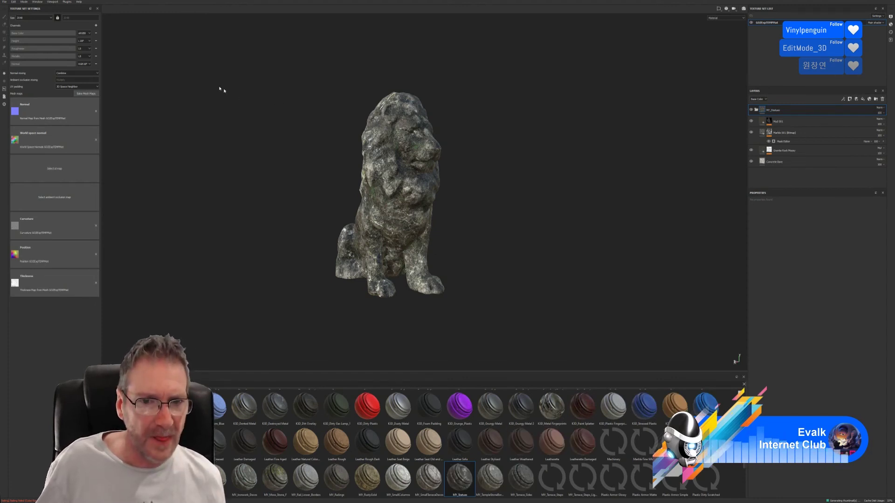
{"action": "left_click", "coordinate": [4, 2]}
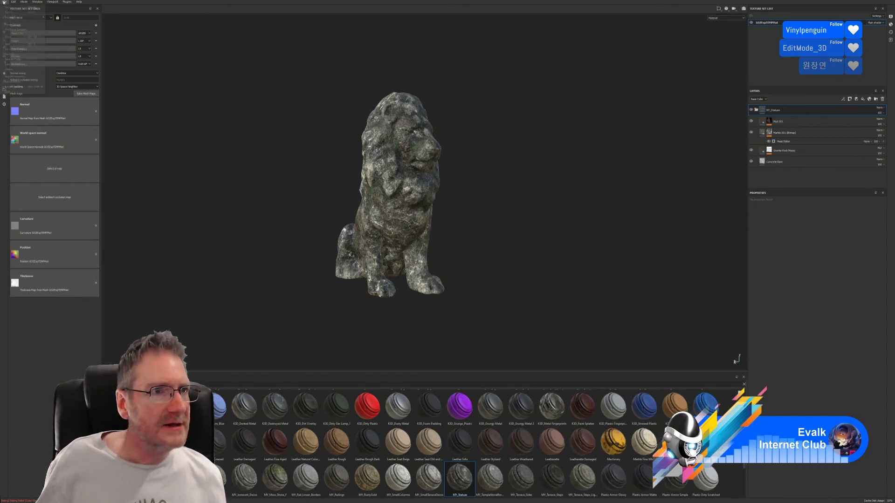
{"action": "left_click", "coordinate": [1, 19]}
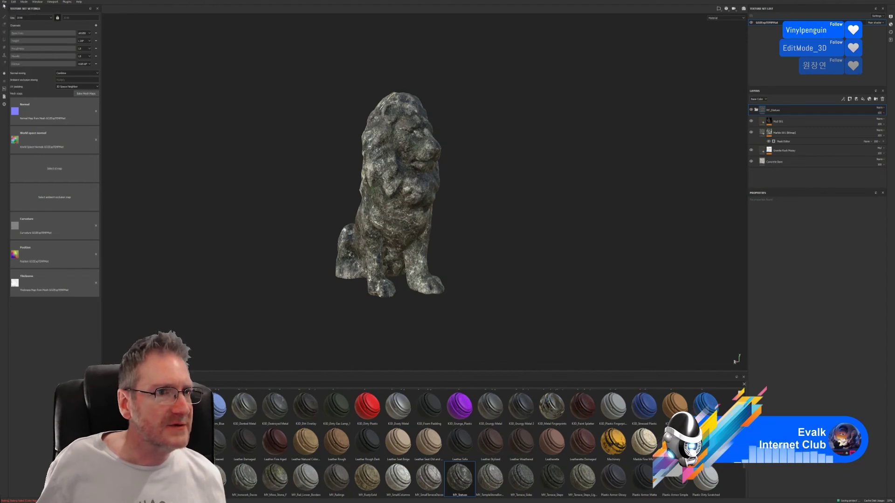
- Start a texture export and set the texture set's output size to 4096x4096
{"action": "left_click", "coordinate": [4, 2]}
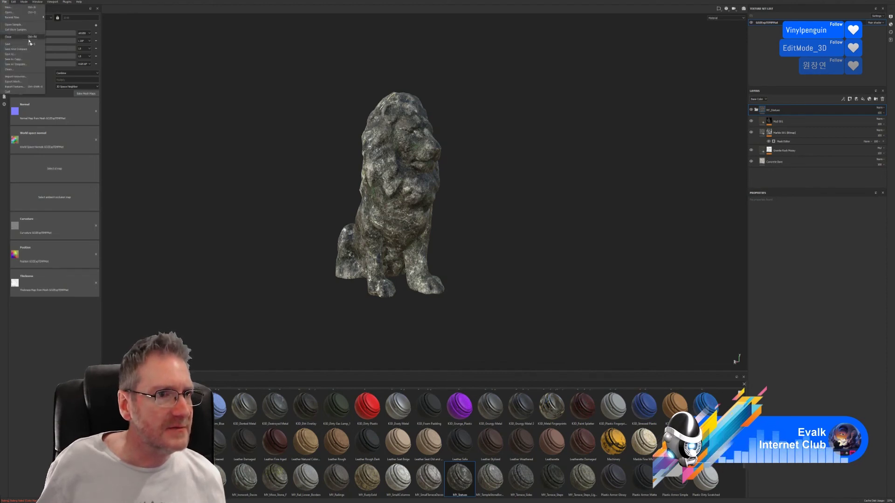
{"action": "left_click", "coordinate": [19, 88]}
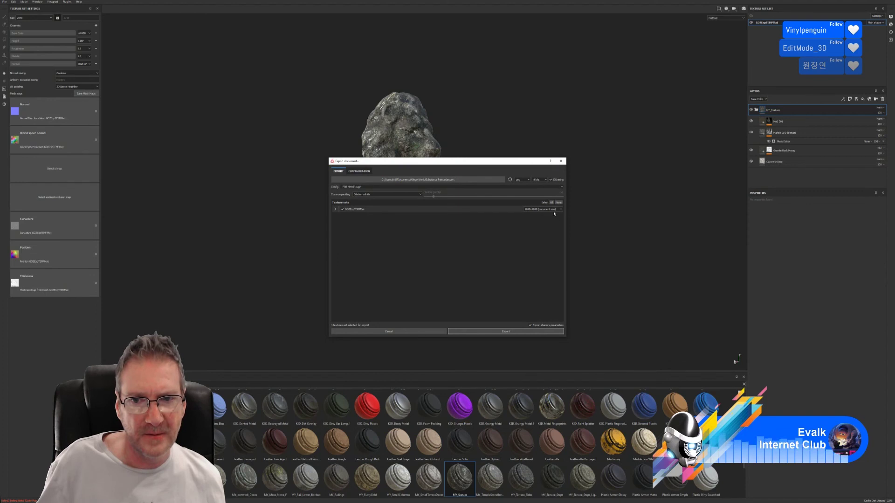
{"action": "left_click", "coordinate": [543, 209]}
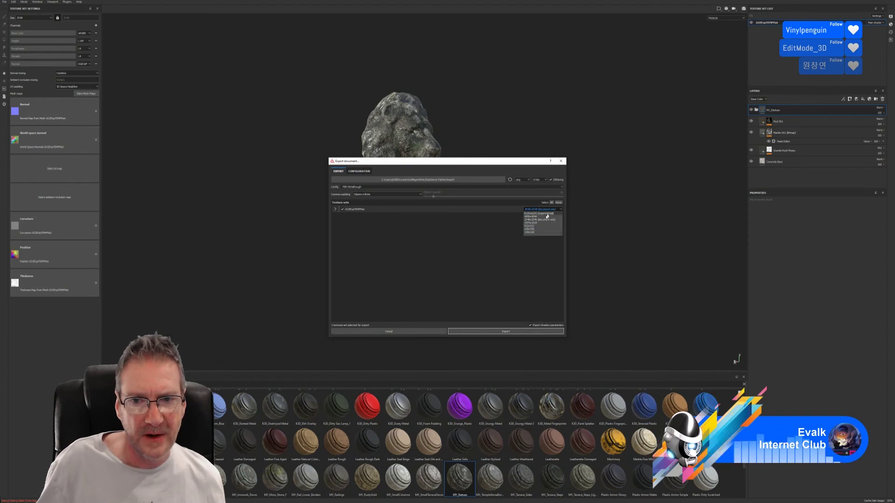
{"action": "left_click", "coordinate": [531, 217]}
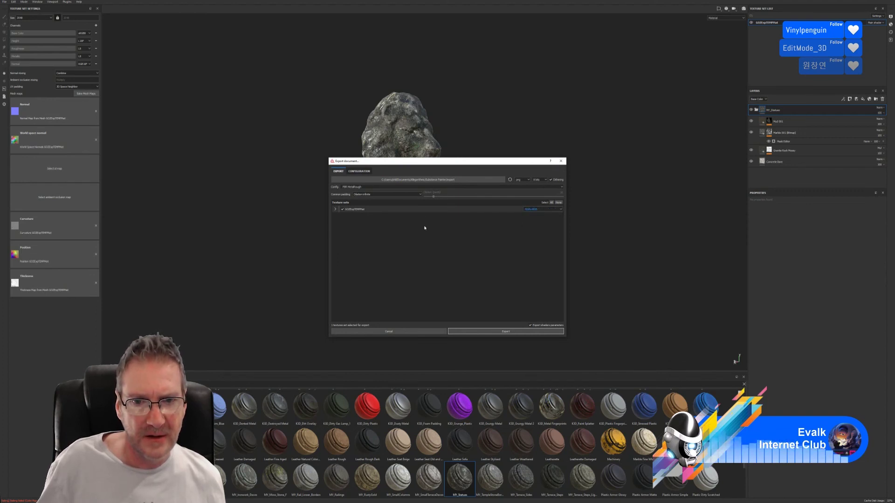
- Set the export destination to the Temp > SendToSubstance > LionStatue folder on the Work (E:) drive and export the textures
{"action": "left_click", "coordinate": [440, 179]}
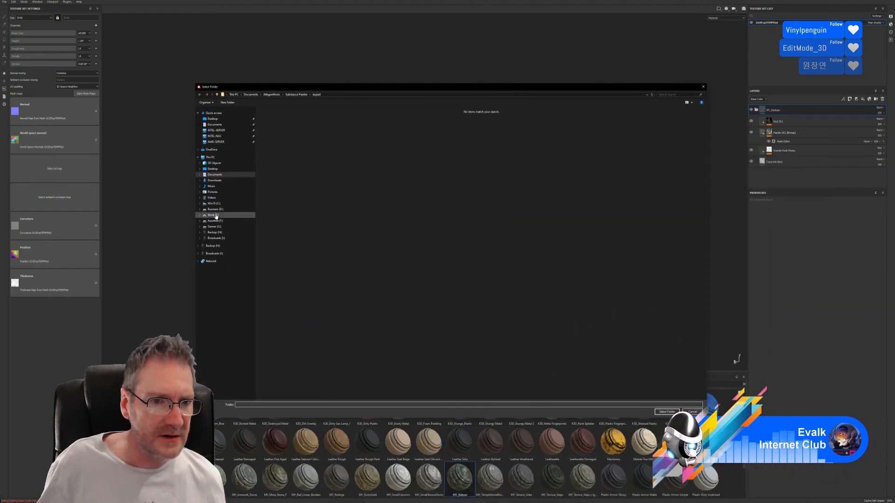
{"action": "left_click", "coordinate": [213, 214]}
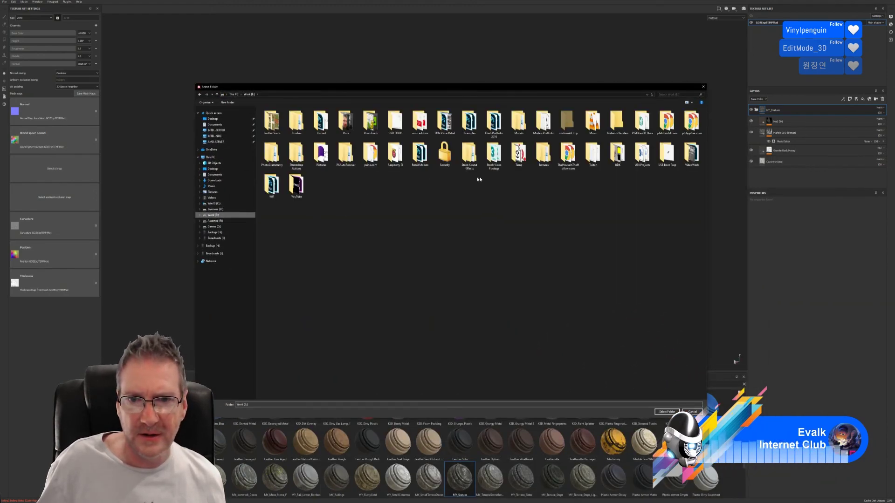
{"action": "left_click", "coordinate": [544, 159]}
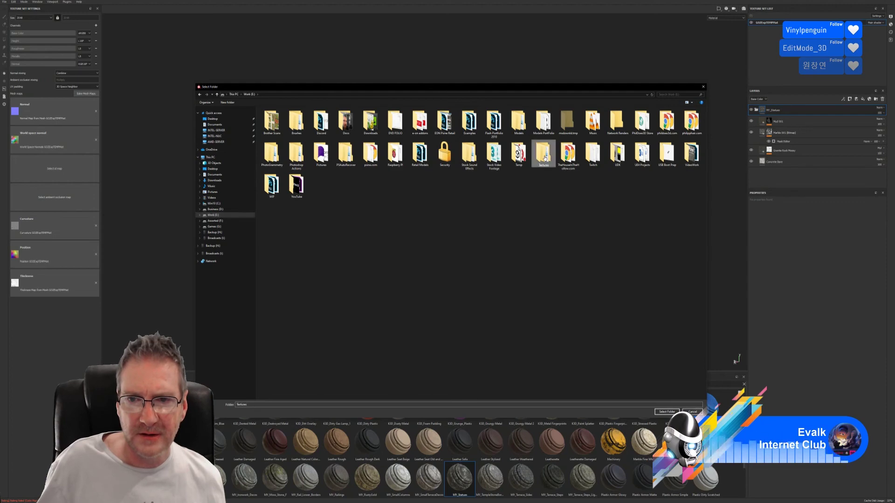
{"action": "double_click", "coordinate": [517, 156]}
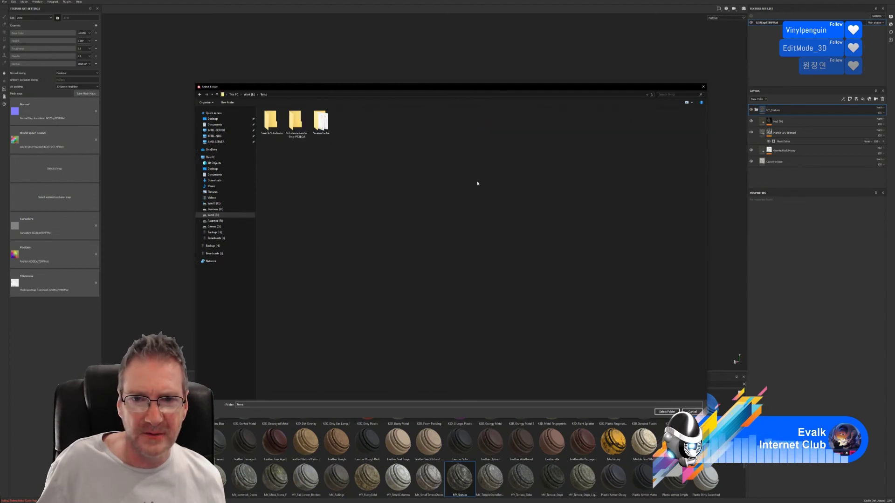
{"action": "double_click", "coordinate": [272, 120]}
{"action": "double_click", "coordinate": [544, 154]}
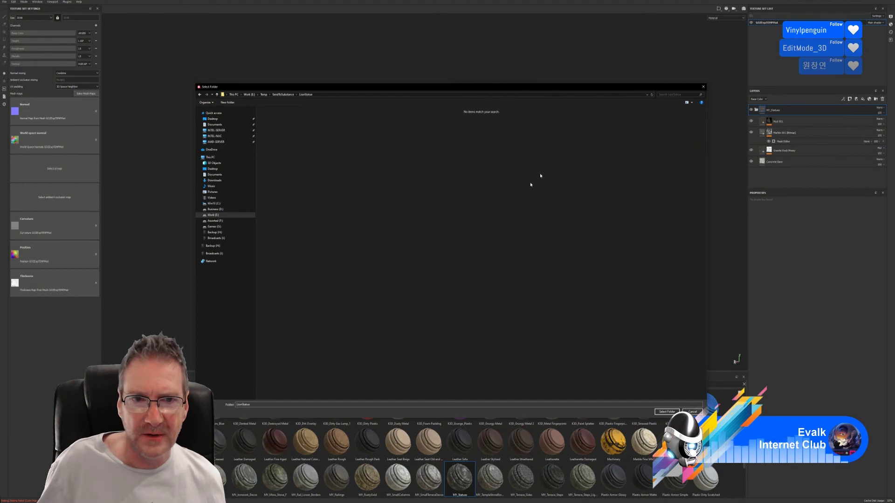
{"action": "left_click", "coordinate": [666, 412]}
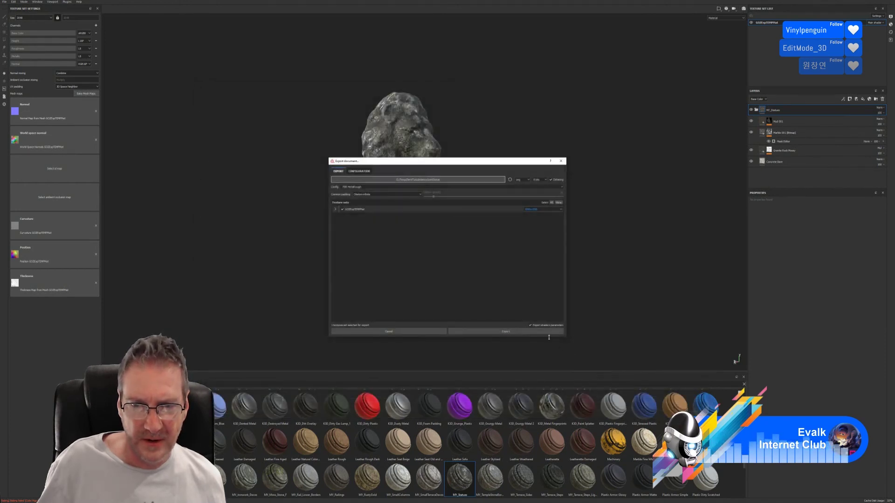
{"action": "left_click", "coordinate": [510, 331]}
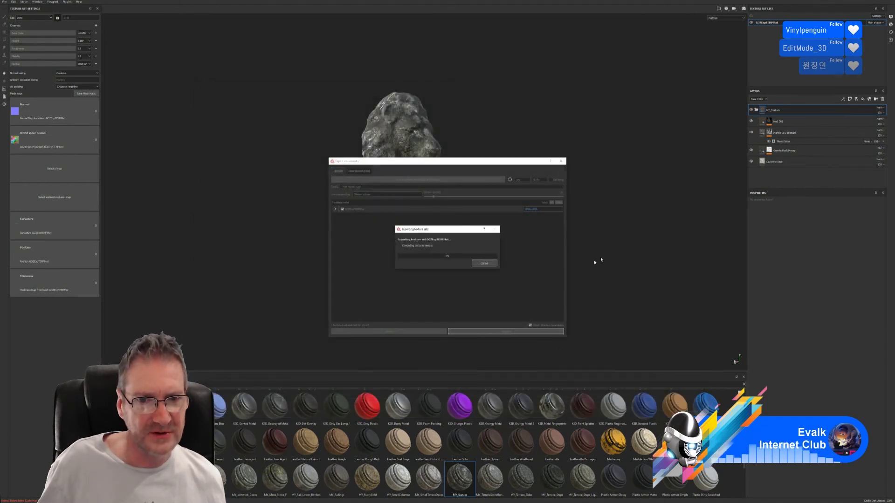
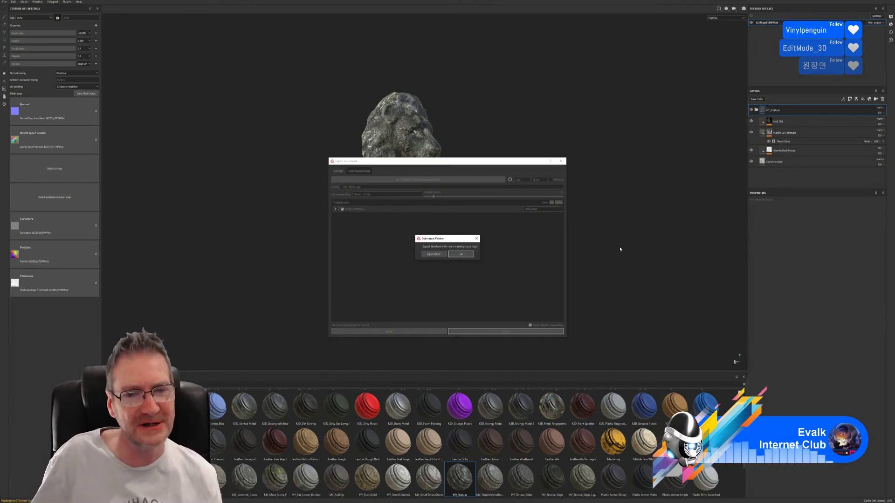
{"action": "left_click", "coordinate": [460, 255]}
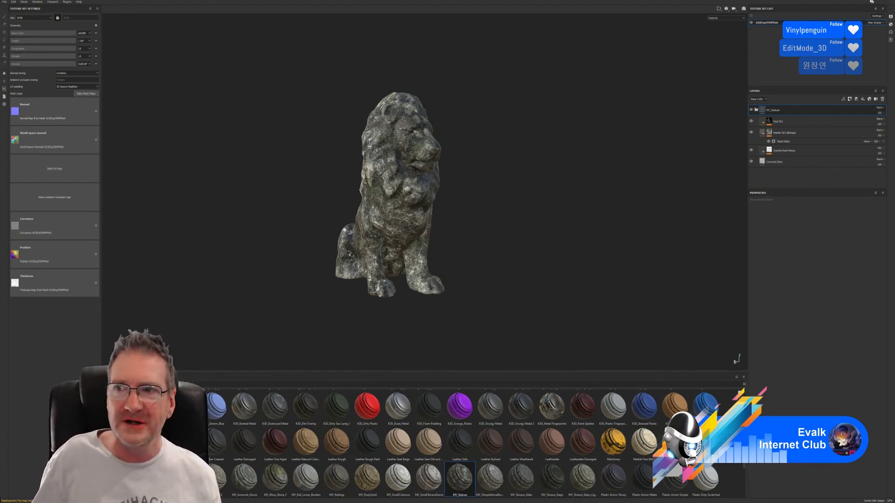
- Switch to 3ds Max and add a Standard material to an empty area of the Slate Material Editor
{"action": "key", "text": "super+d"}
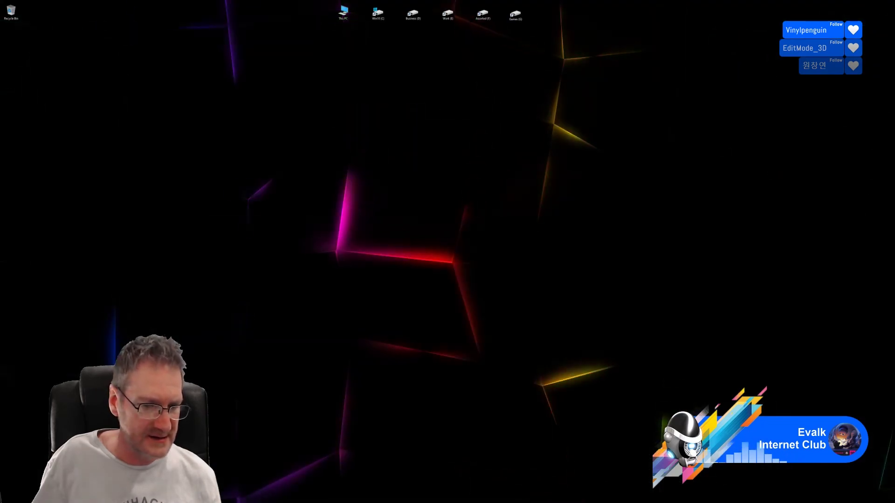
{"action": "key", "text": "alt+Tab"}
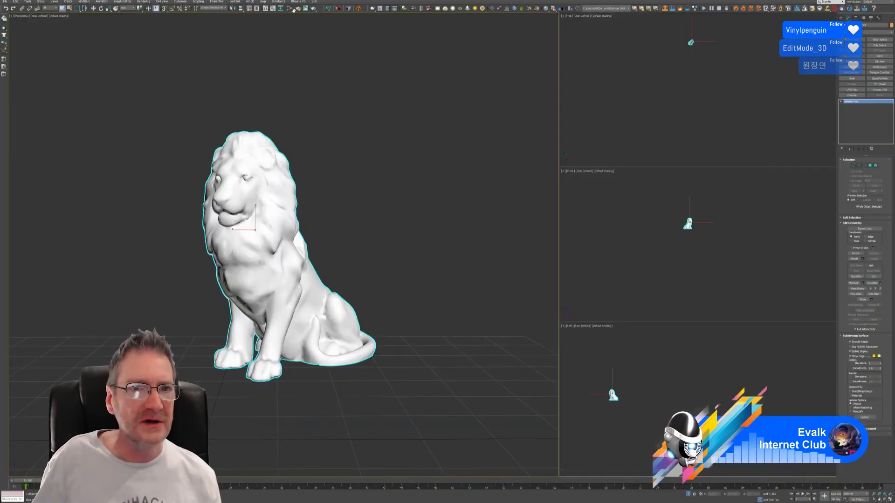
{"action": "left_click", "coordinate": [289, 8]}
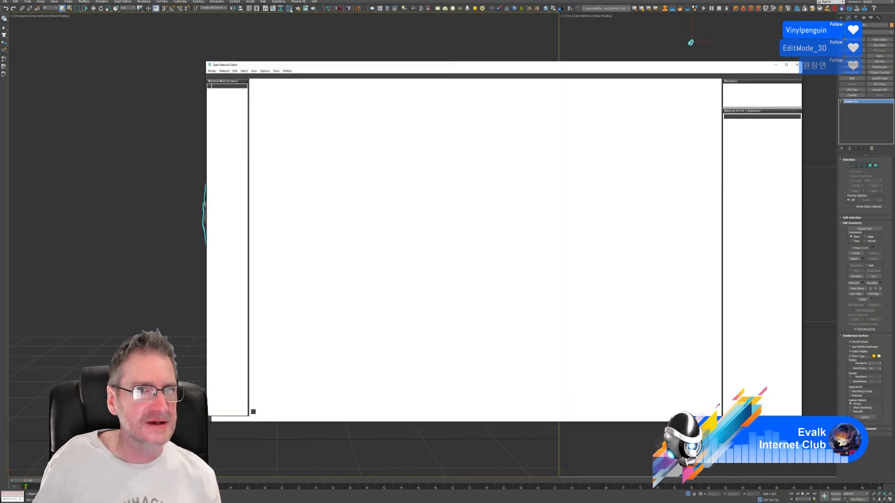
{"action": "middle_click_drag", "start_coordinate": [475, 231], "coordinate": [533, 154]}
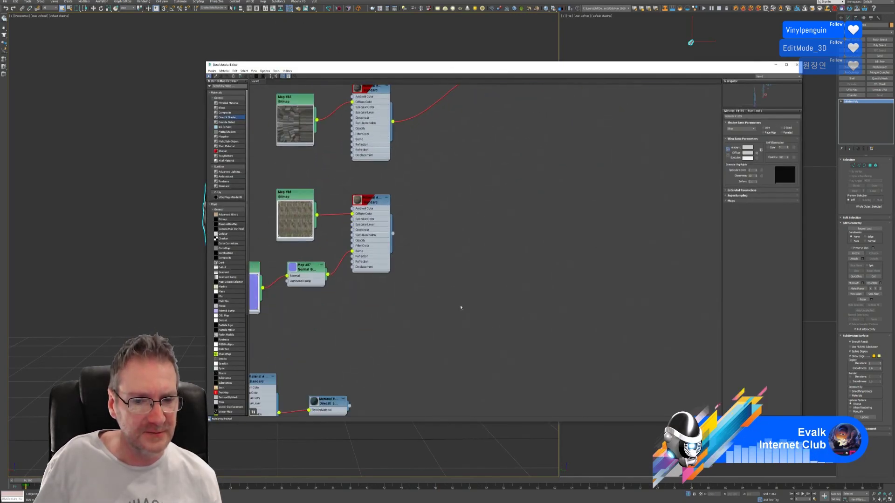
{"action": "middle_click_drag", "start_coordinate": [460, 307], "coordinate": [577, 112]}
{"action": "middle_click_drag", "start_coordinate": [403, 287], "coordinate": [435, 250]}
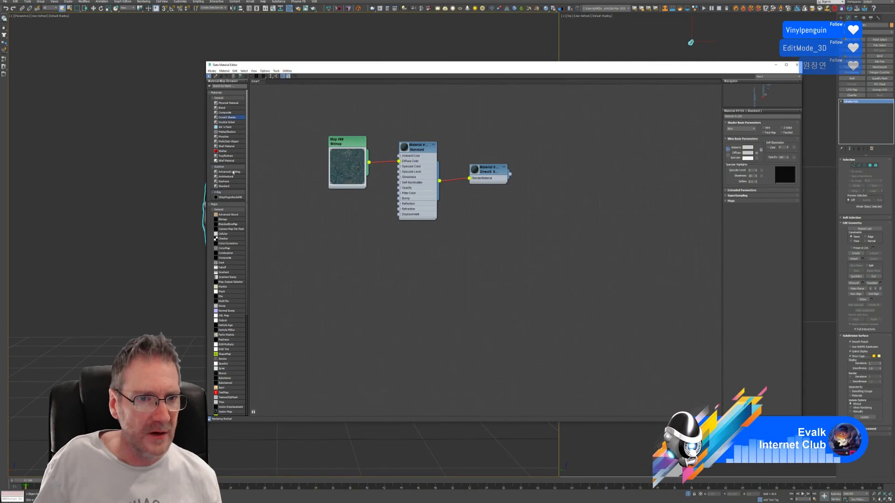
{"action": "left_click_drag", "start_coordinate": [416, 278], "coordinate": [416, 278]}
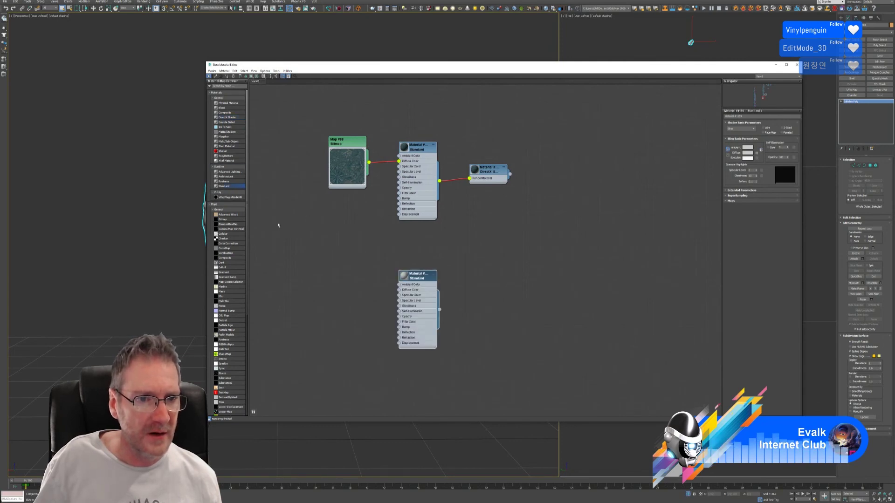
- Load the base color image from the LionStatue folder as a Bitmap map and wire it to the new material's Diffuse Color
{"action": "left_click_drag", "start_coordinate": [229, 220], "coordinate": [336, 256]}
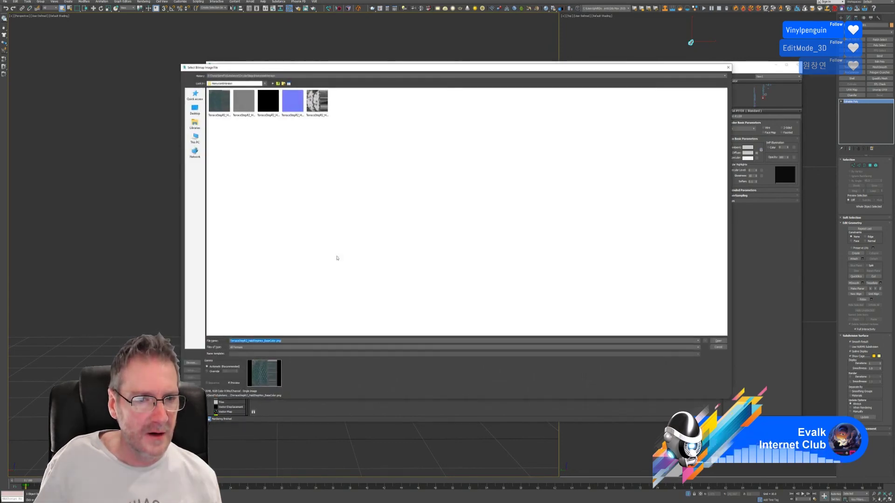
{"action": "left_click", "coordinate": [278, 83]}
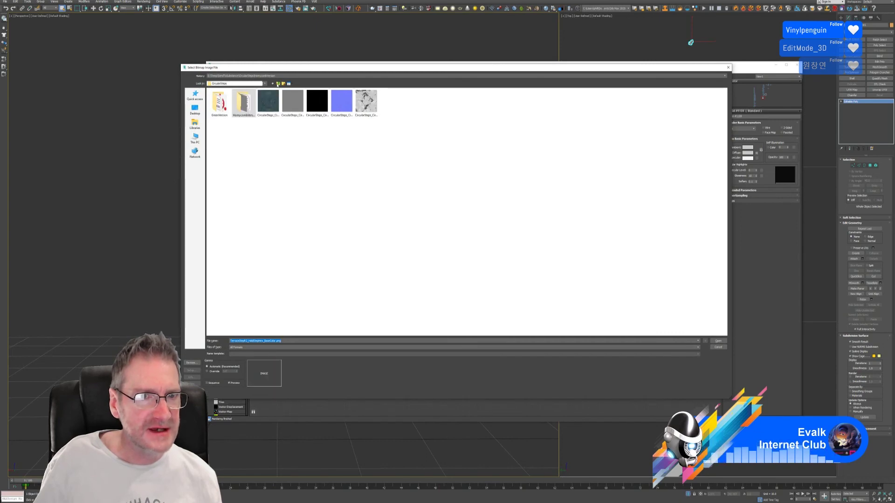
{"action": "left_click", "coordinate": [279, 84]}
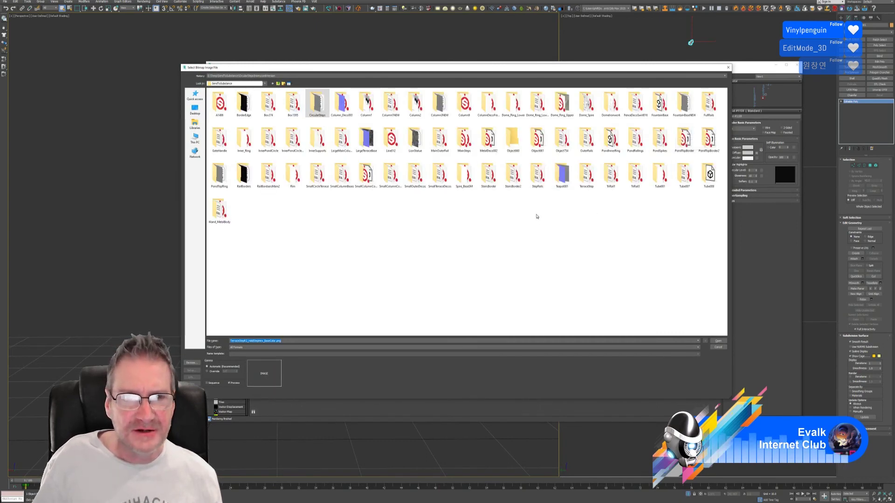
{"action": "left_click", "coordinate": [415, 139]}
{"action": "key", "text": "Return"}
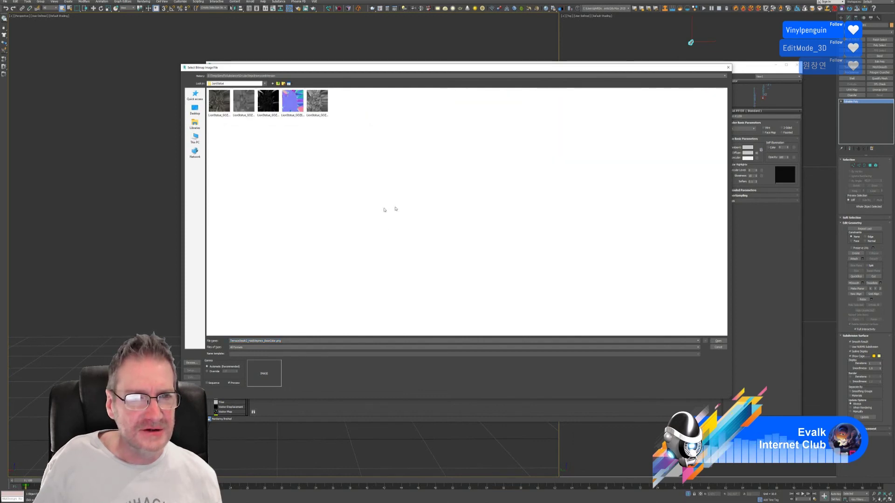
{"action": "key", "text": "Down"}
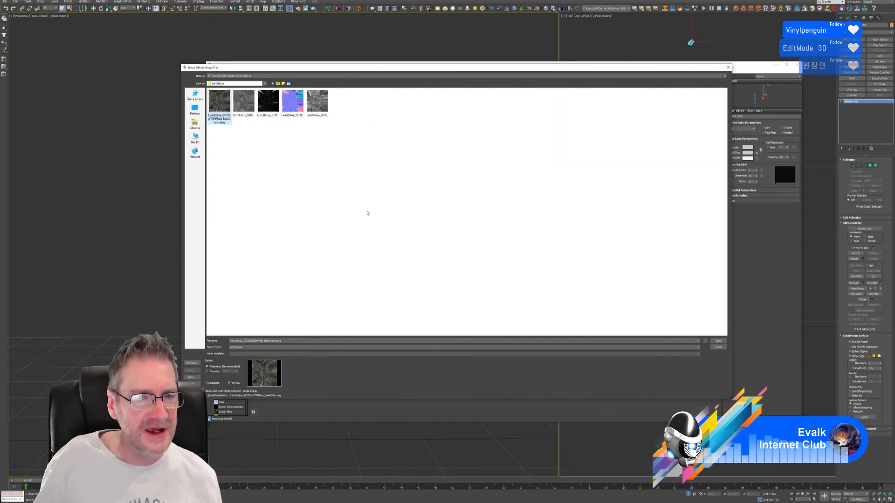
{"action": "key", "text": "Return"}
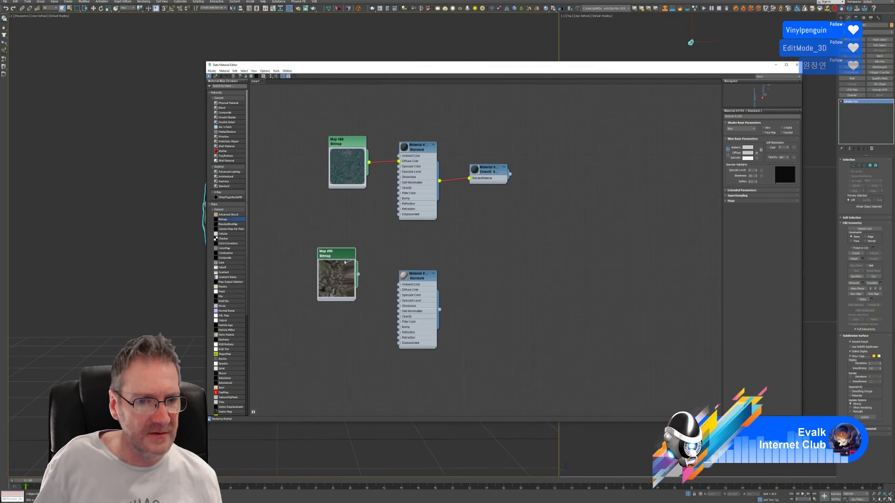
{"action": "left_click_drag", "start_coordinate": [358, 276], "coordinate": [400, 290]}
- Add a Normal Bump map, feed it the LionStatue normal image as a Bitmap, and wire it to the material's Bump slot
{"action": "middle_click_drag", "start_coordinate": [485, 279], "coordinate": [520, 214]}
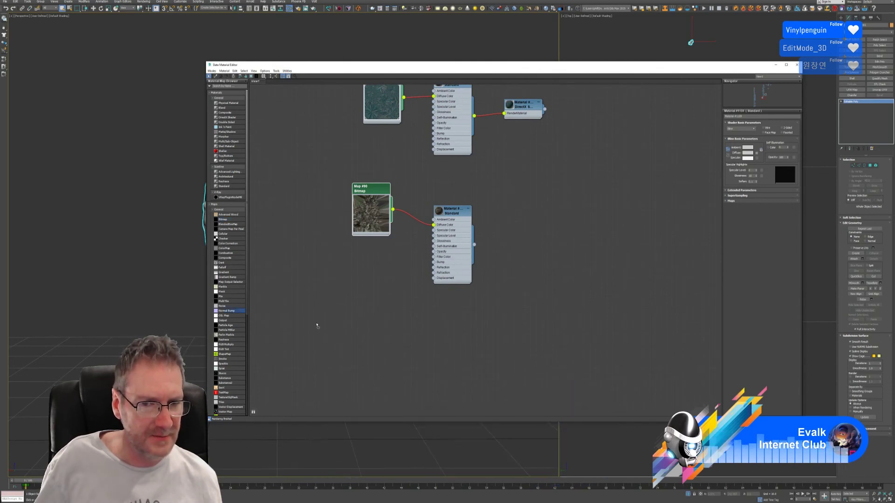
{"action": "left_click_drag", "start_coordinate": [234, 311], "coordinate": [390, 270]}
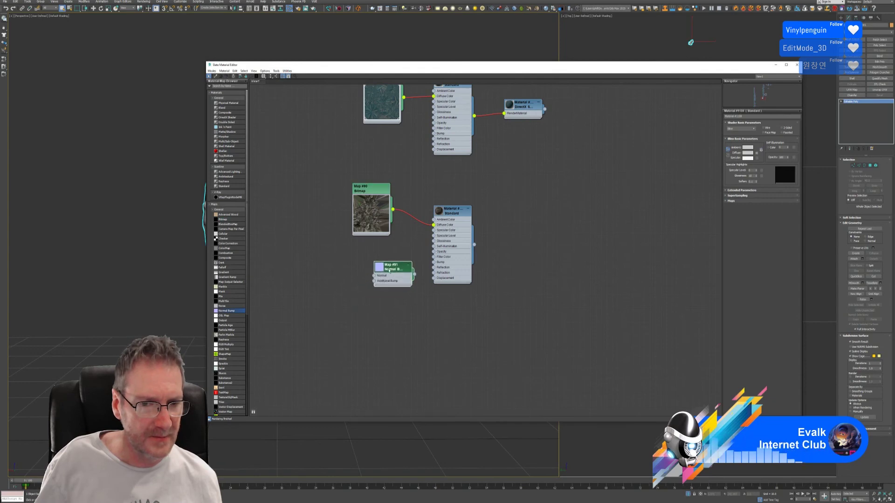
{"action": "left_click_drag", "start_coordinate": [230, 223], "coordinate": [303, 261]}
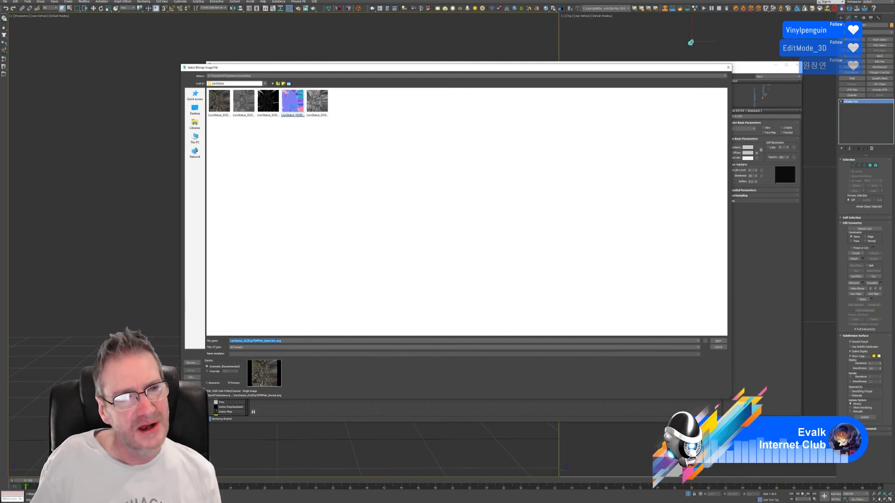
{"action": "left_click", "coordinate": [293, 108]}
{"action": "key", "text": "Escape"}
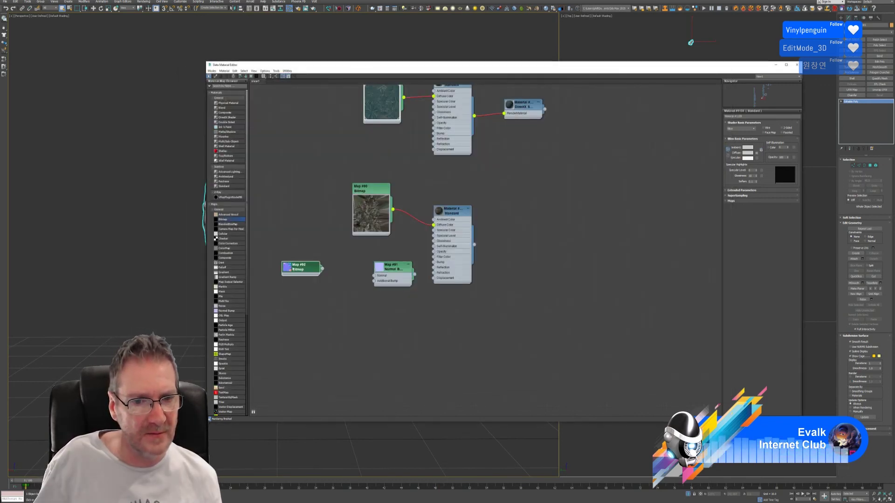
{"action": "left_click_drag", "start_coordinate": [322, 287], "coordinate": [335, 285]}
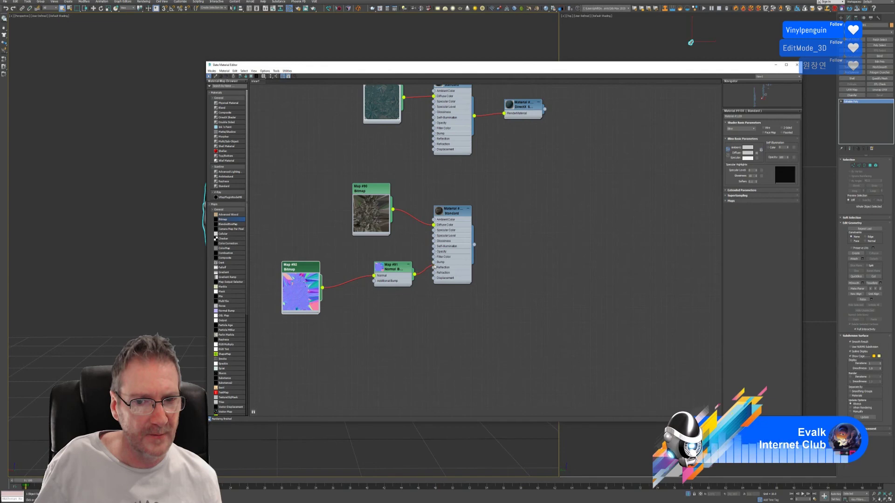
- Enable realistic and shaded viewport display for the lion material, assign it to the selected lion, and close the material editor
{"action": "double_click", "coordinate": [453, 211]}
{"action": "right_click", "coordinate": [455, 212]}
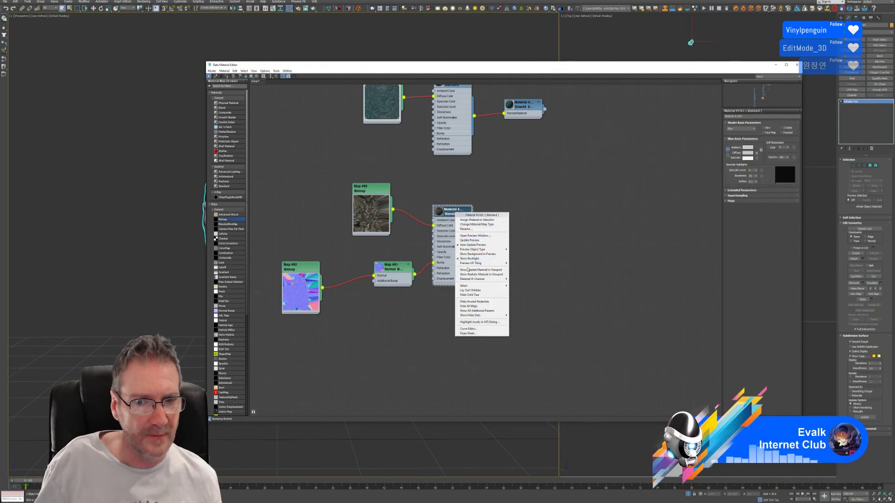
{"action": "left_click", "coordinate": [465, 274]}
{"action": "right_click", "coordinate": [455, 212]}
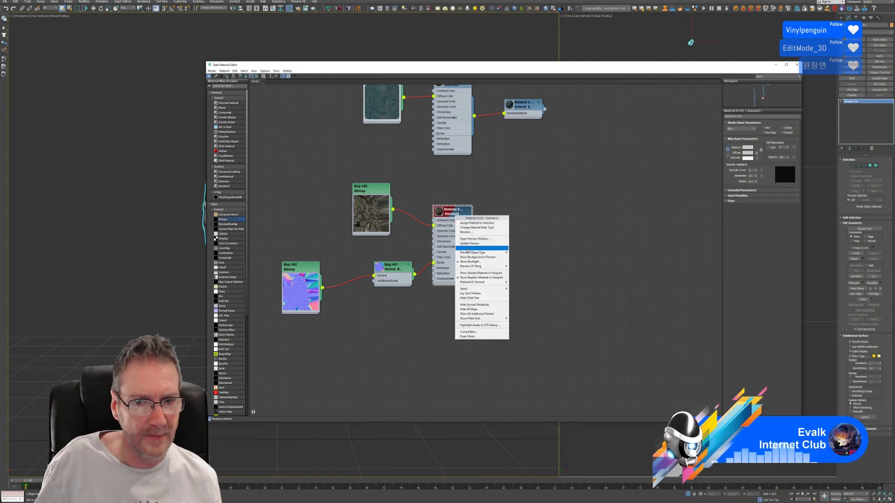
{"action": "left_click", "coordinate": [466, 274]}
{"action": "left_click_drag", "start_coordinate": [402, 65], "coordinate": [448, 62]}
{"action": "right_click", "coordinate": [493, 206]}
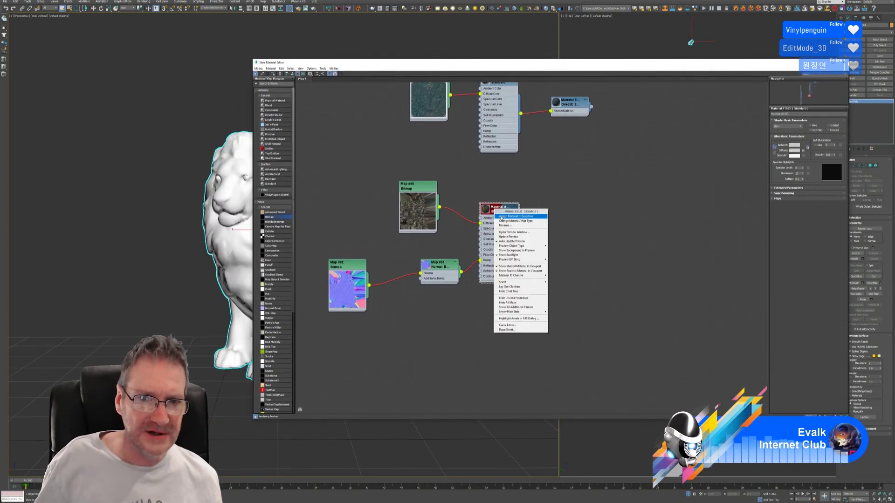
{"action": "left_click", "coordinate": [517, 217]}
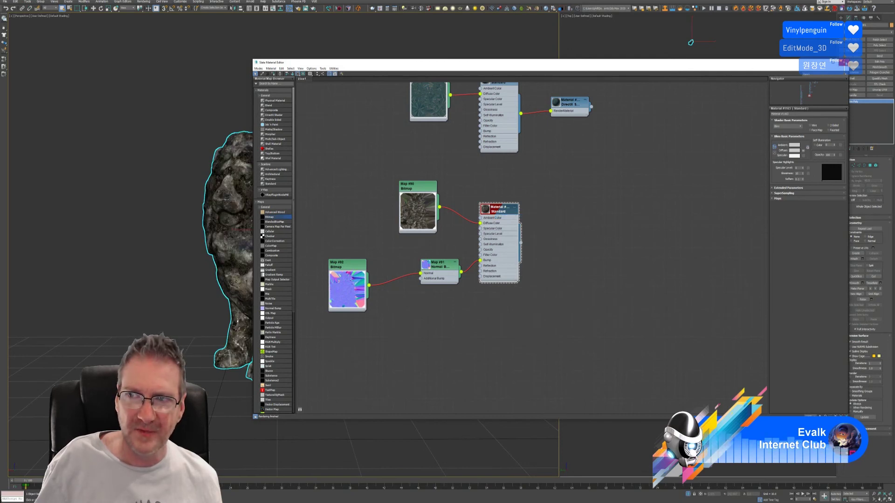
{"action": "left_click", "coordinate": [842, 62]}
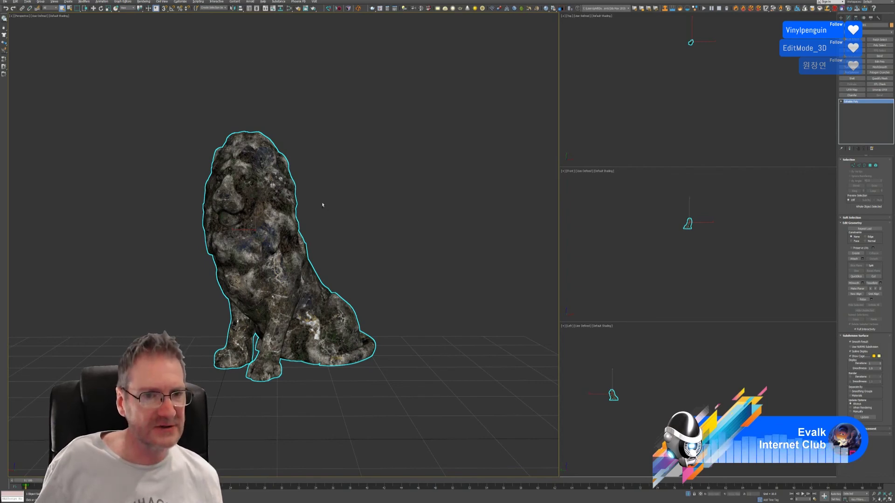
- Add a DirectX Shader material beside the lion's Standard material and delete the Standard material that came attached to it
{"action": "middle_click_drag", "start_coordinate": [322, 202], "coordinate": [420, 224], "text": "alt"}
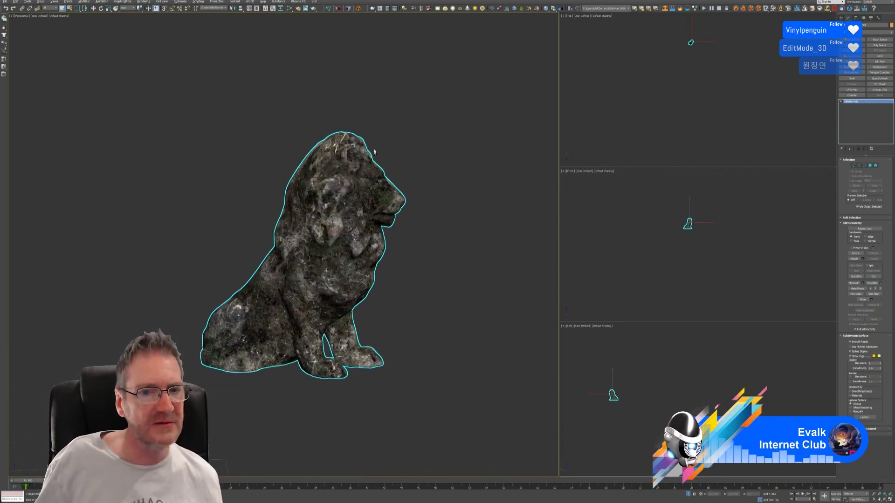
{"action": "middle_click_drag", "start_coordinate": [457, 275], "coordinate": [391, 219], "text": "alt"}
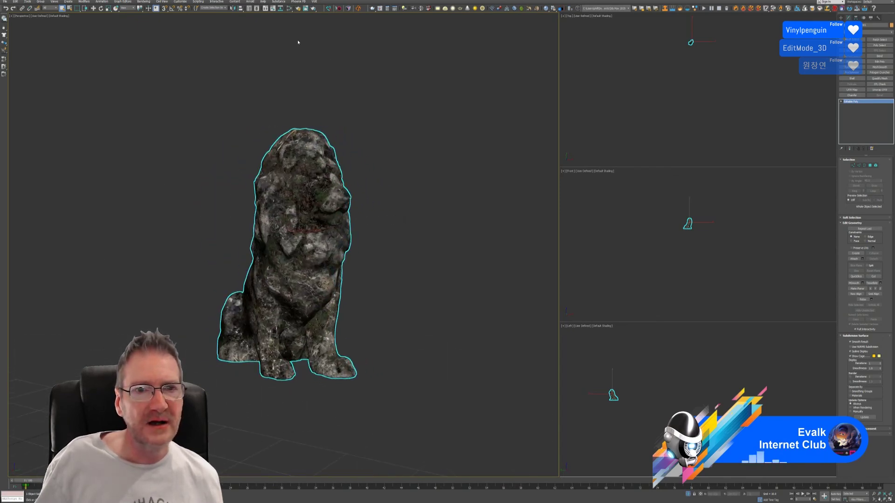
{"action": "left_click", "coordinate": [289, 9]}
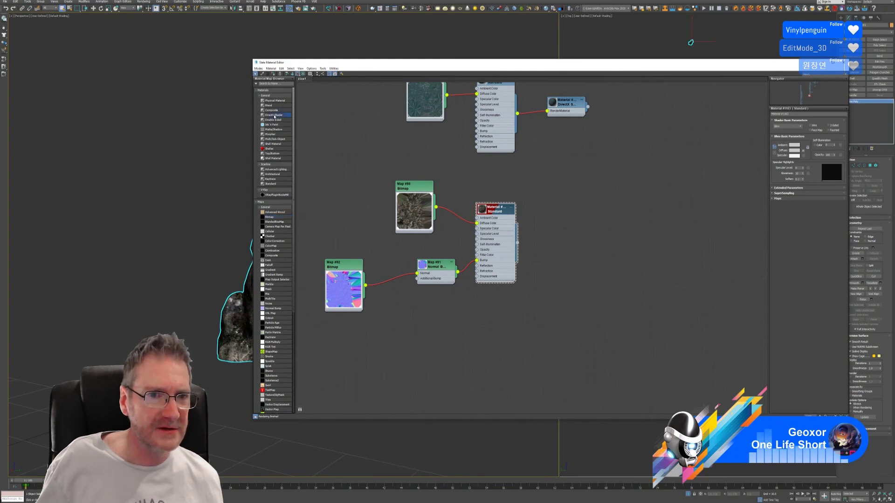
{"action": "left_click", "coordinate": [599, 236]}
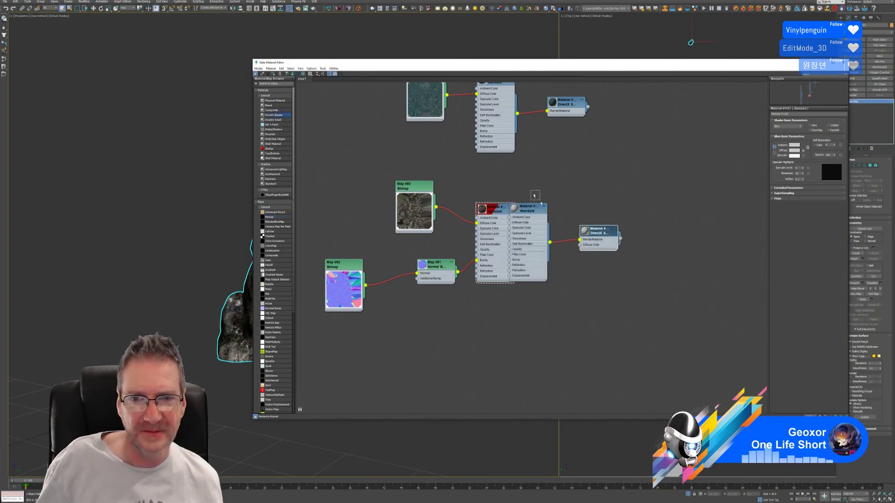
{"action": "left_click_drag", "start_coordinate": [542, 212], "coordinate": [569, 206]}
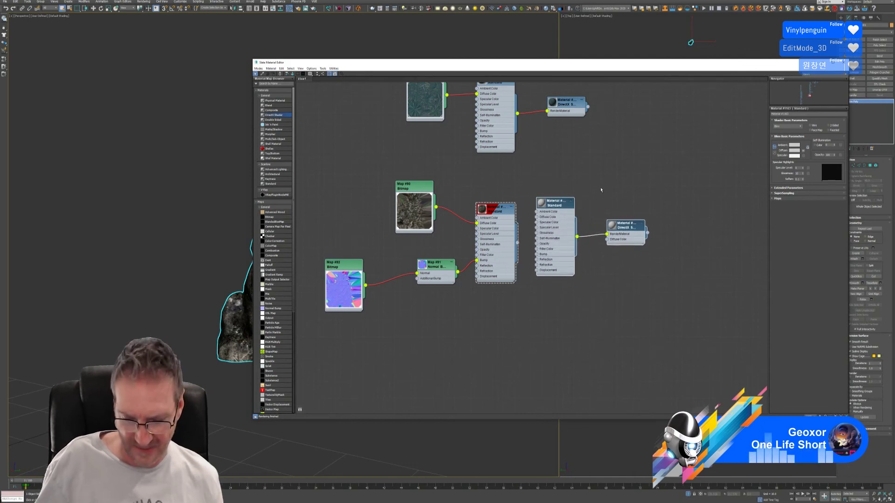
{"action": "key", "text": "Delete"}
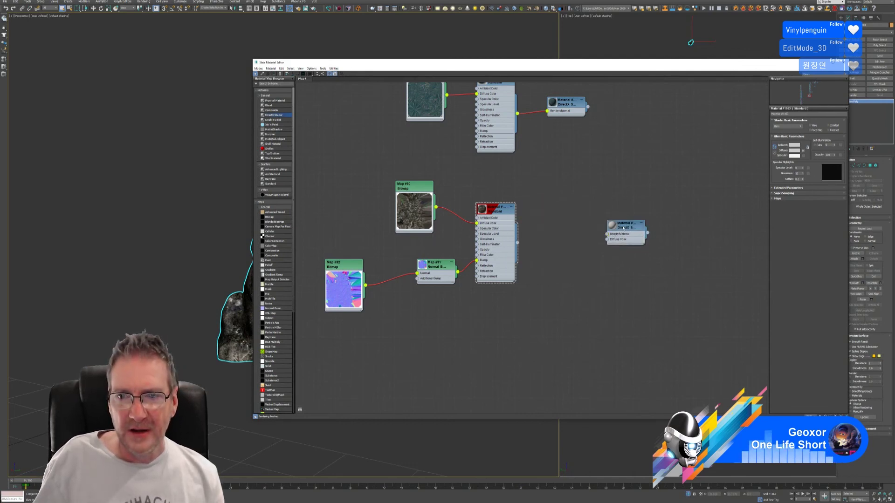
- Load the LionStatue normal image into the DirectX Shader's normal_map slot with gamma set to Override
{"action": "double_click", "coordinate": [624, 228]}
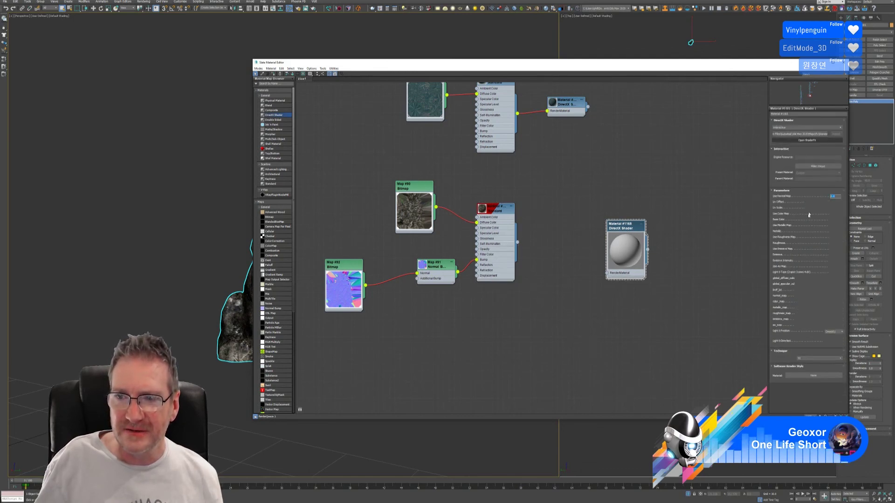
{"action": "left_click", "coordinate": [812, 298]}
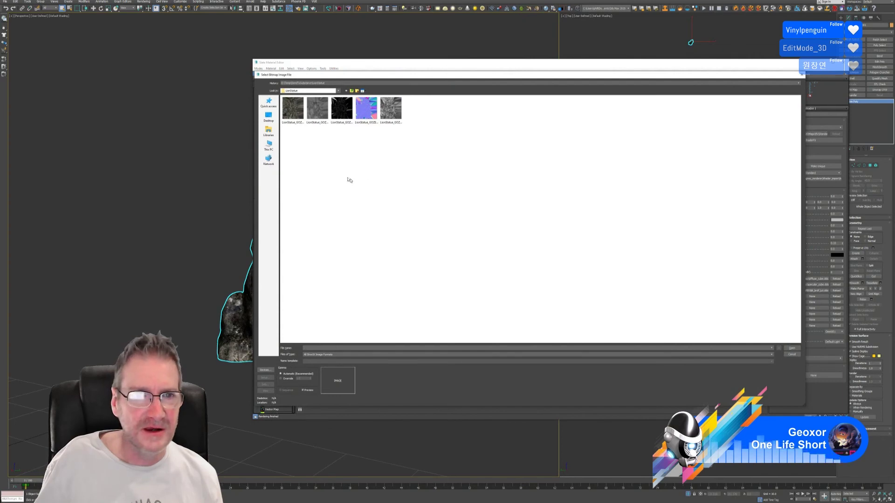
{"action": "left_click", "coordinate": [366, 108]}
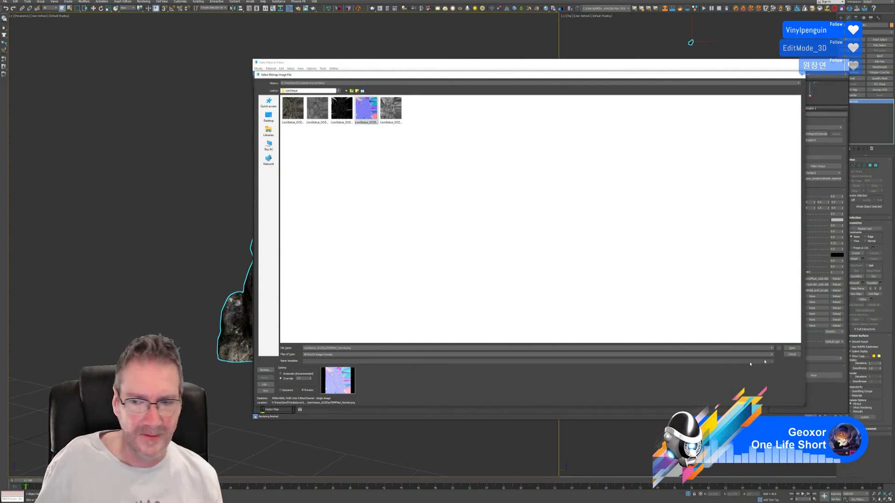
{"action": "left_click", "coordinate": [791, 348]}
- Load the LionStatue base color image into the DirectX Shader's color_map slot with gamma set to Override
{"action": "left_click", "coordinate": [812, 302]}
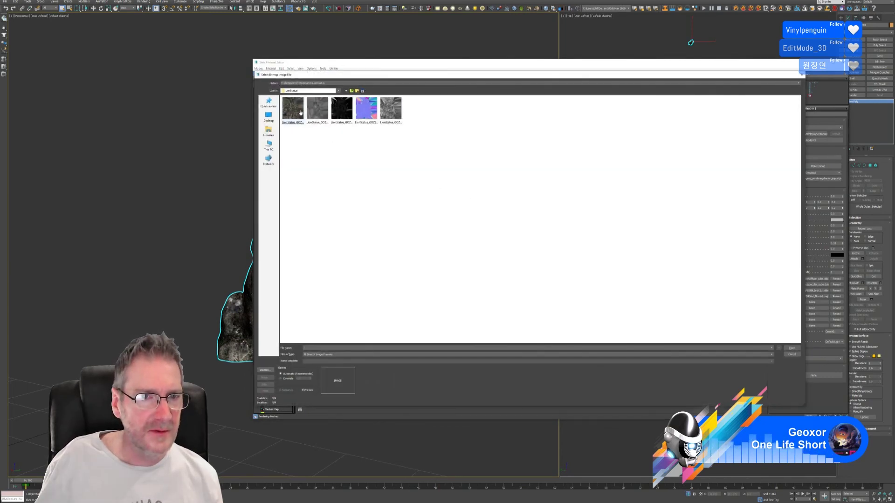
{"action": "left_click", "coordinate": [289, 119]}
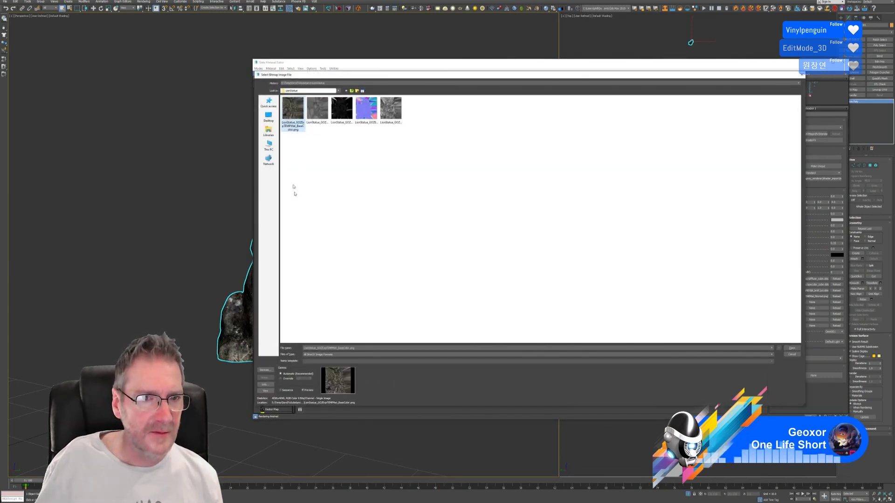
{"action": "left_click", "coordinate": [286, 379]}
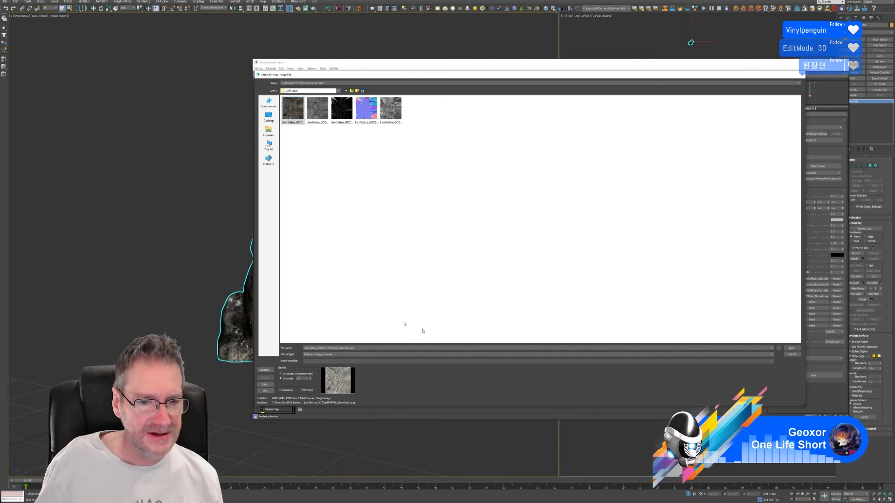
{"action": "left_click", "coordinate": [792, 348]}
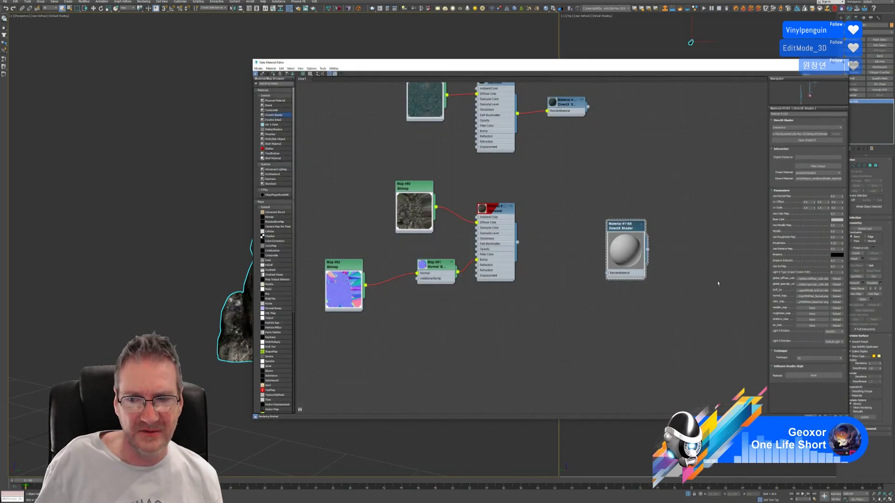
- Load the LionStatue metallic image into the DirectX Shader's metallic_map slot with gamma set to Override
{"action": "left_click", "coordinate": [813, 309]}
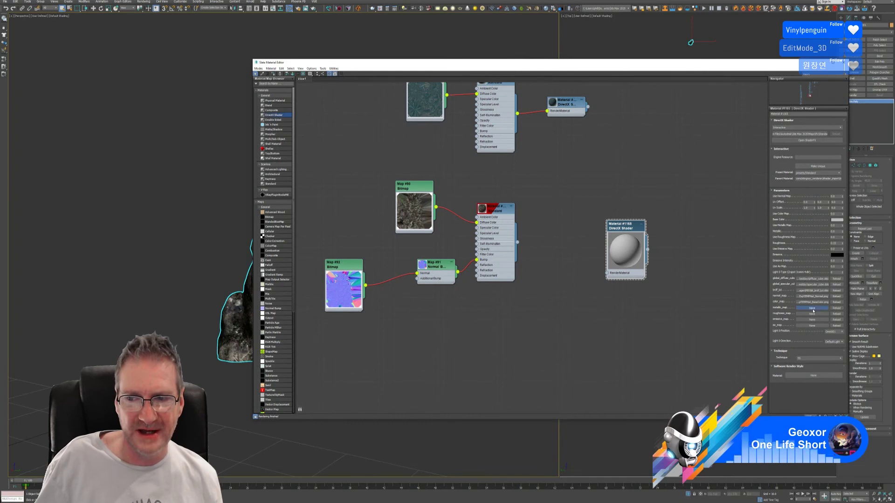
{"action": "left_click", "coordinate": [341, 122]}
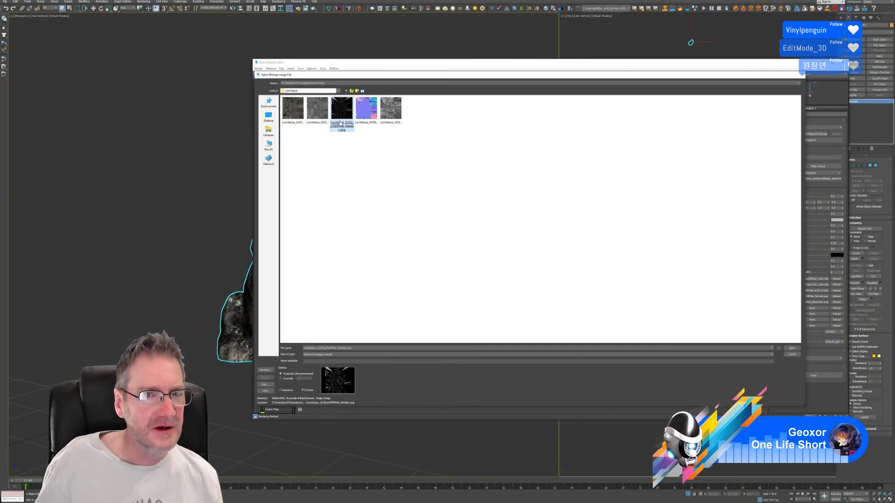
{"action": "left_click", "coordinate": [284, 378]}
{"action": "left_click", "coordinate": [791, 348]}
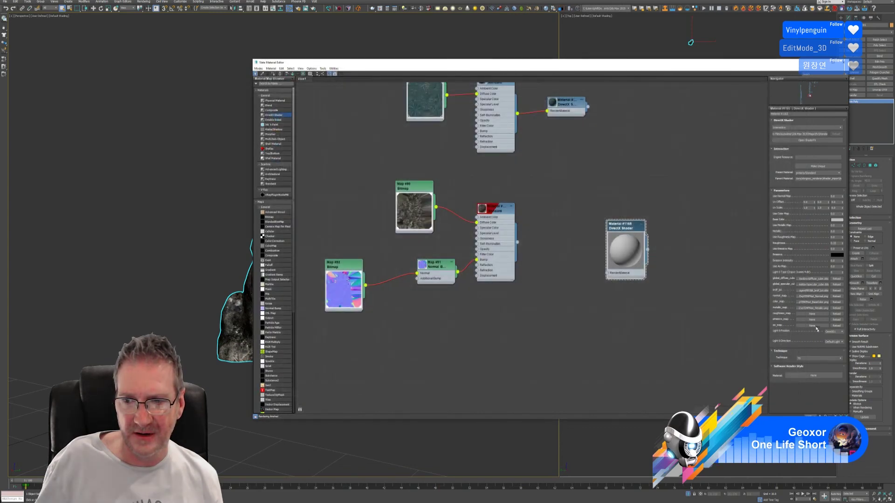
- Load the LionStatue roughness image into the DirectX Shader's roughness_map slot with gamma set to Override
{"action": "left_click", "coordinate": [813, 314]}
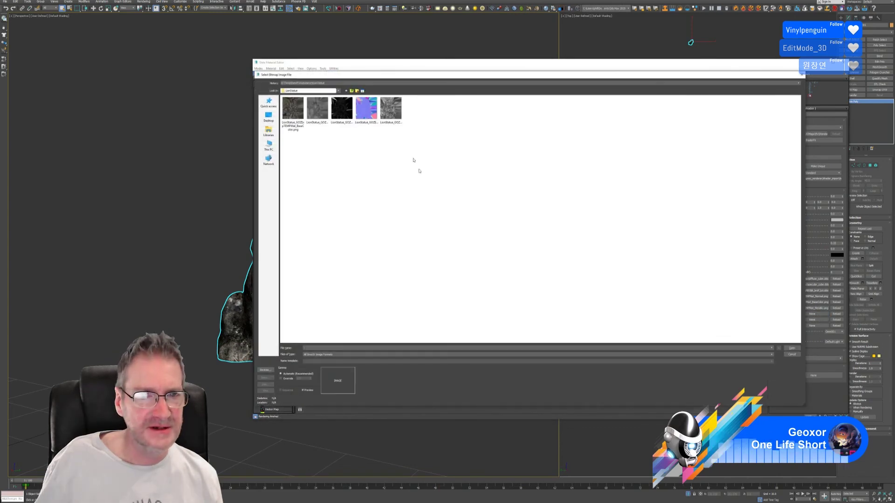
{"action": "left_click", "coordinate": [391, 110]}
{"action": "left_click", "coordinate": [285, 378]}
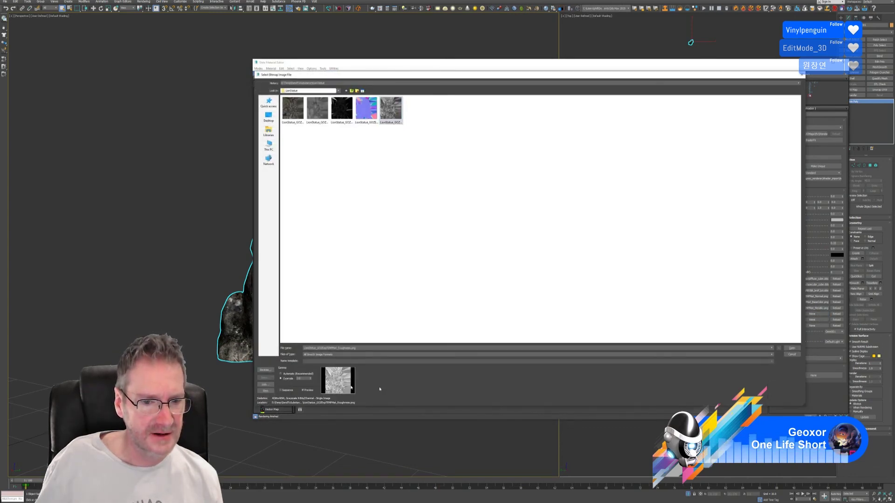
{"action": "left_click", "coordinate": [791, 348]}
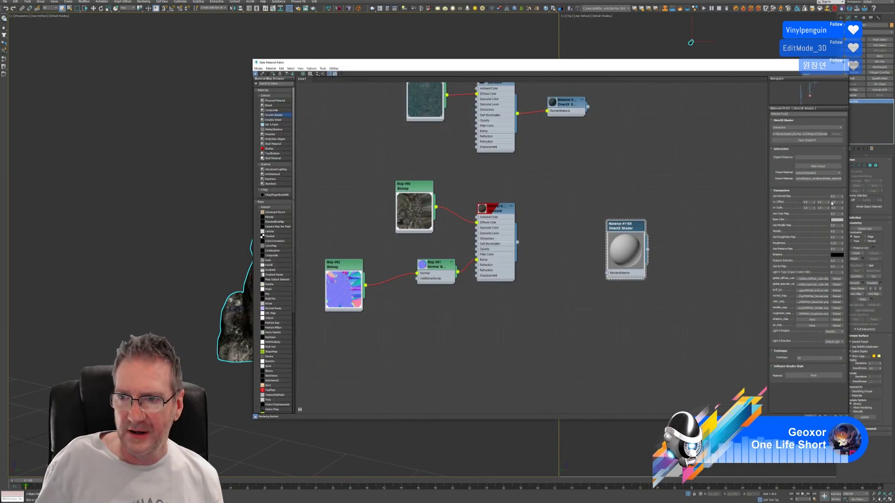
- Turn on the shader's normal, color, metallic and roughness maps by setting each Use Map parameter to 1
{"action": "left_click", "coordinate": [835, 196]}
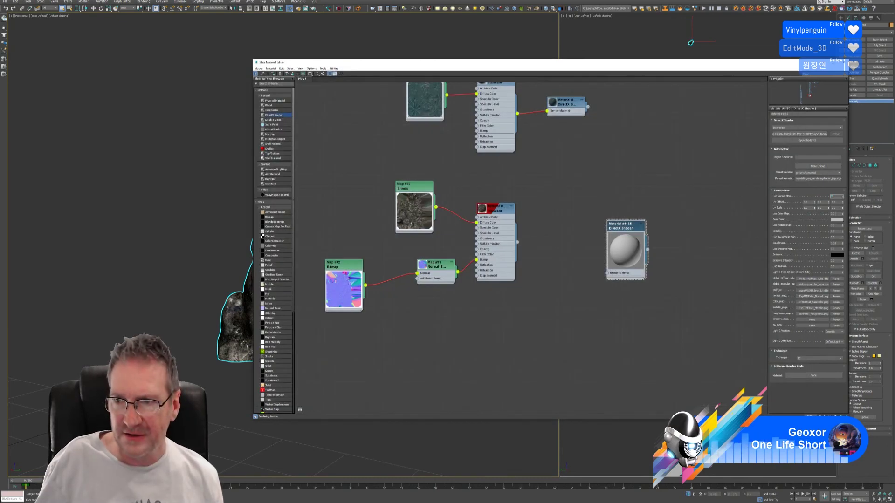
{"action": "type", "text": "1"}
{"action": "key", "text": "Tab"}
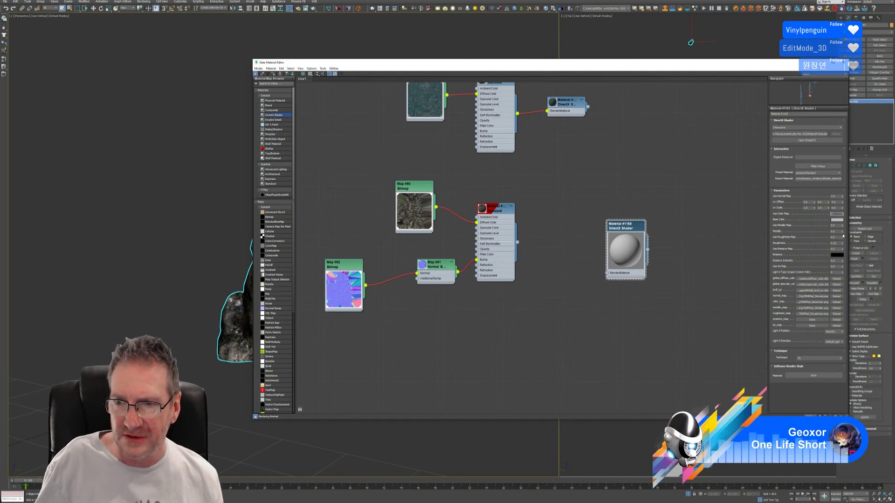
{"action": "left_click", "coordinate": [837, 225]}
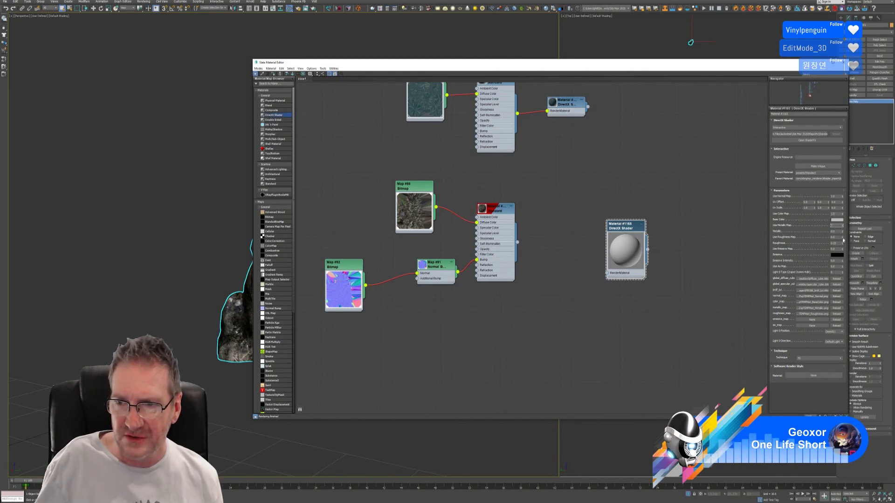
{"action": "type", "text": "1"}
{"action": "left_click", "coordinate": [836, 238]}
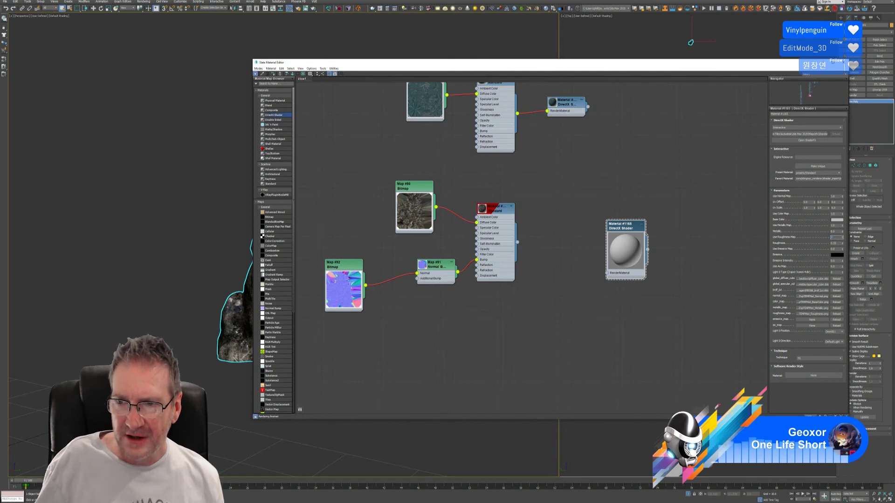
{"action": "type", "text": "1"}
{"action": "key", "text": "Return"}
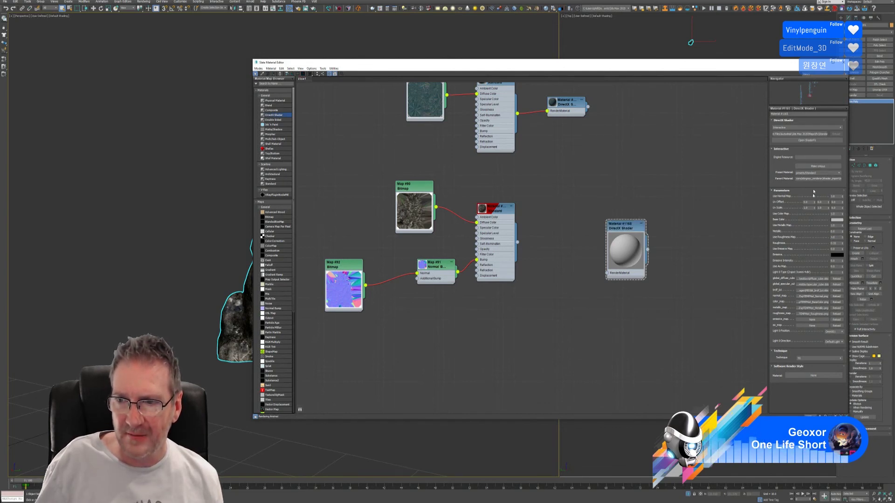
- Make the DirectX Shader material unique, open its graph in ShaderFX, and set the Standard Base node's Lights to 3
{"action": "left_click", "coordinate": [812, 167]}
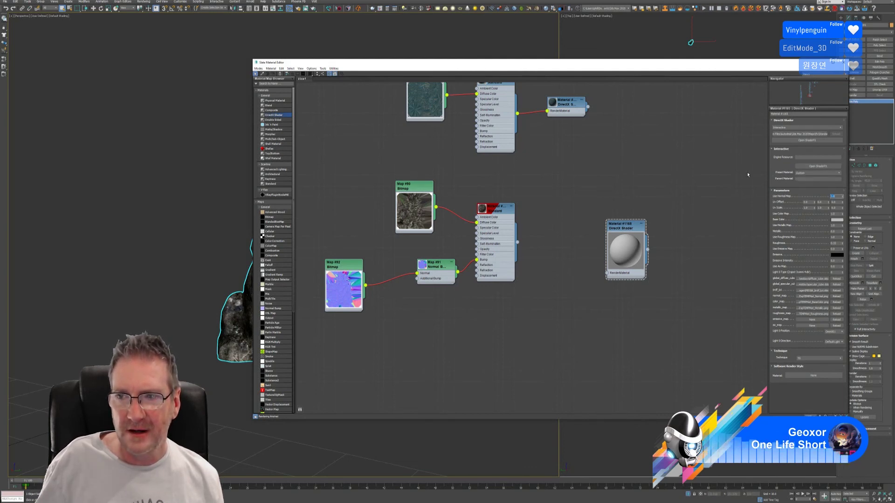
{"action": "left_click", "coordinate": [805, 139]}
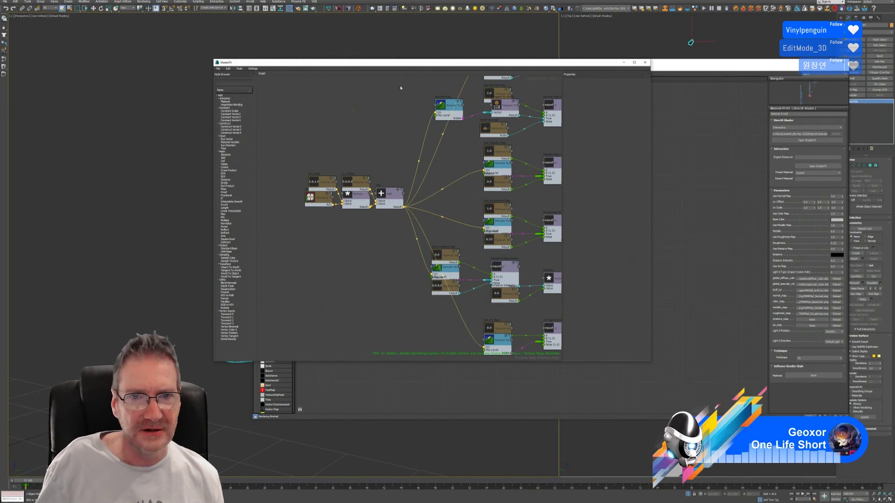
{"action": "left_click_drag", "start_coordinate": [394, 64], "coordinate": [359, 44]}
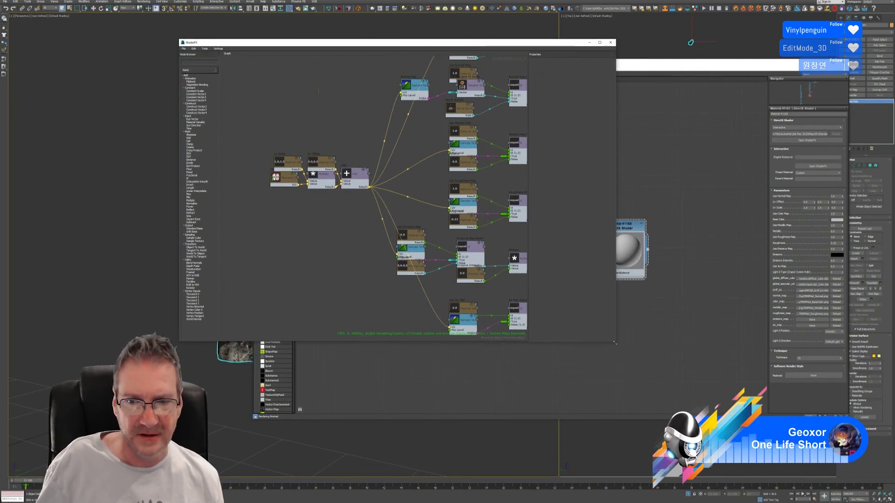
{"action": "left_click_drag", "start_coordinate": [614, 343], "coordinate": [718, 401]}
{"action": "middle_click_drag", "start_coordinate": [554, 130], "coordinate": [406, 127]}
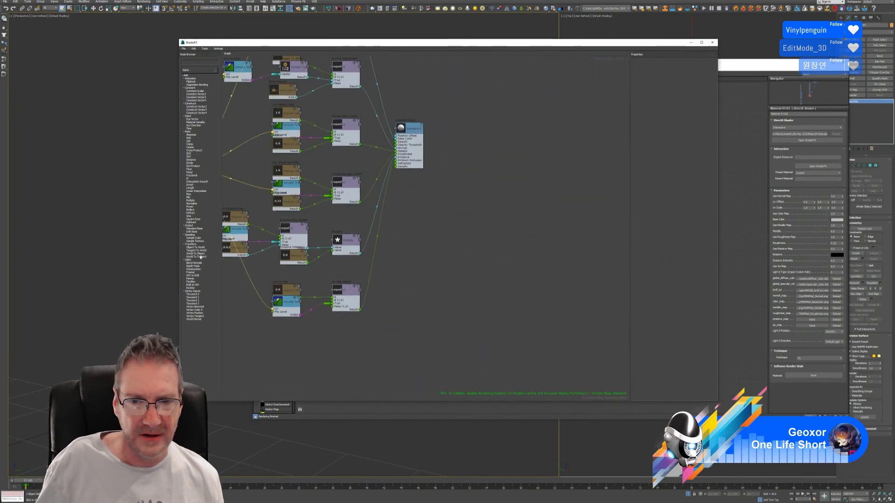
{"action": "left_click", "coordinate": [406, 126]}
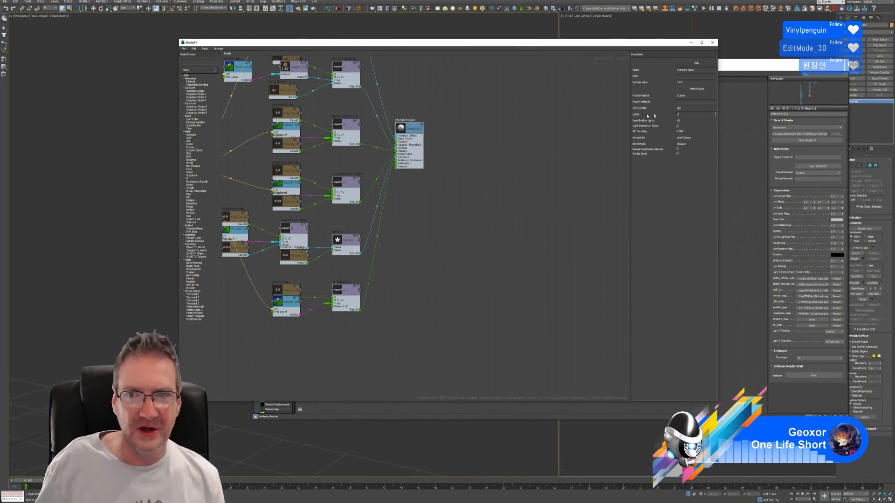
- Export the shader graph as a ShaderFX file named LionStatue and close ShaderFX
{"action": "left_click", "coordinate": [184, 48]}
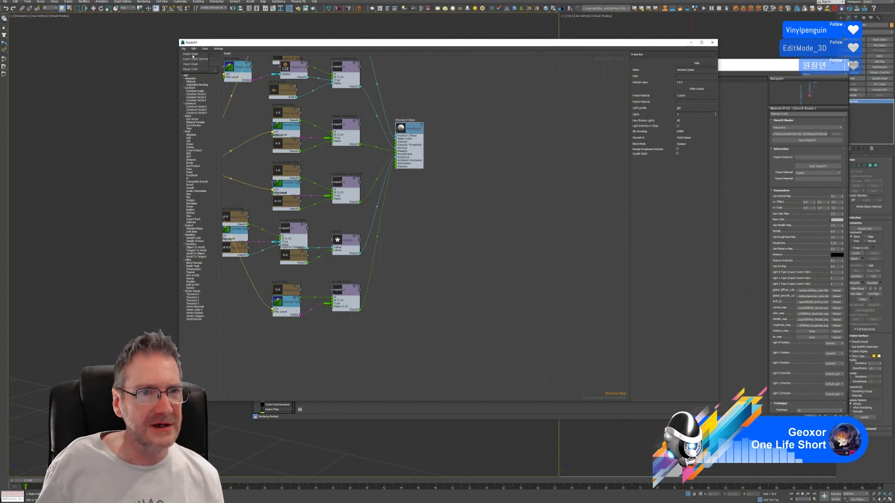
{"action": "left_click", "coordinate": [187, 55]}
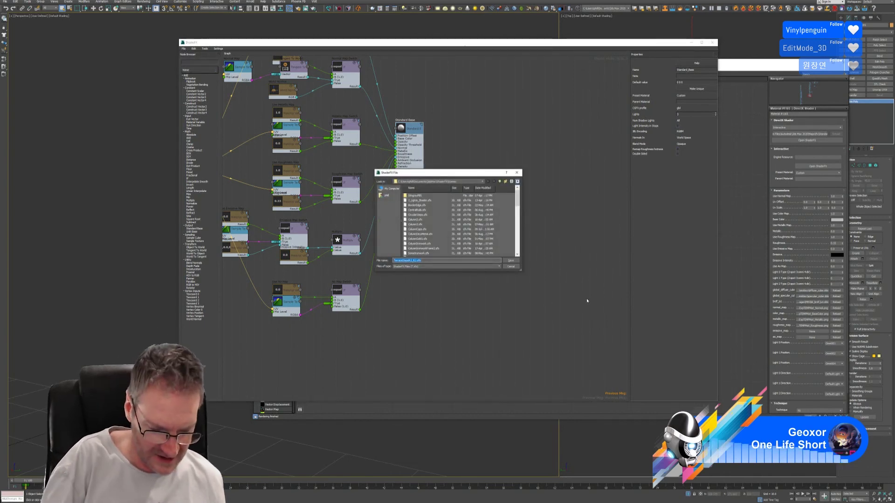
{"action": "type", "text": "UnitValue"}
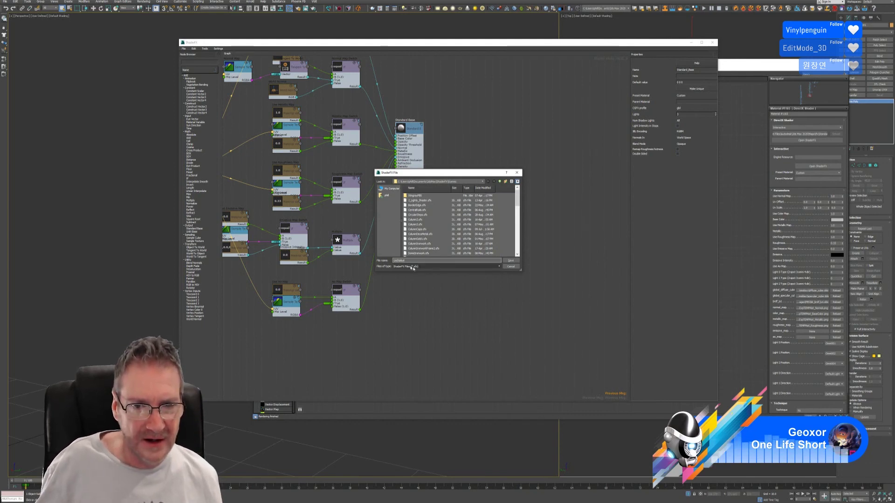
{"action": "key", "text": "BackSpace"}
{"action": "key", "text": "BackSpace"}
{"action": "key", "text": "BackSpace"}
{"action": "key", "text": "BackSpace"}
{"action": "key", "text": "BackSpace"}
{"action": "key", "text": "BackSpace"}
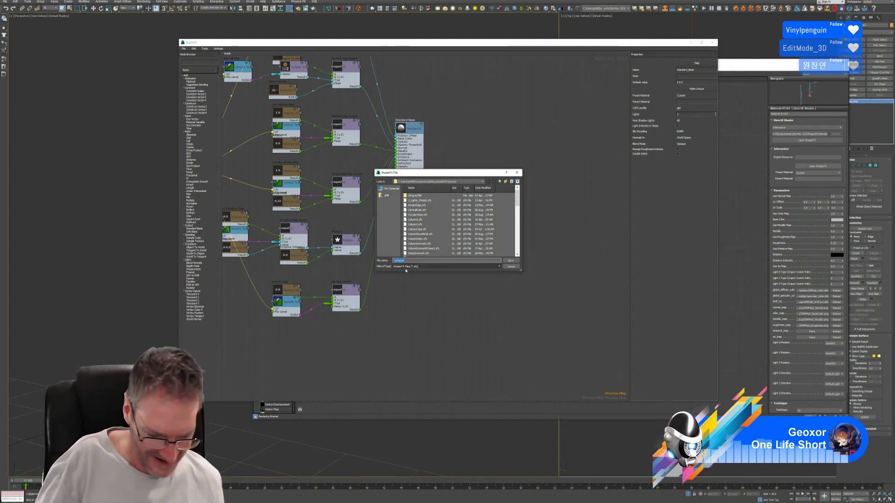
{"action": "type", "text": "tScalar"}
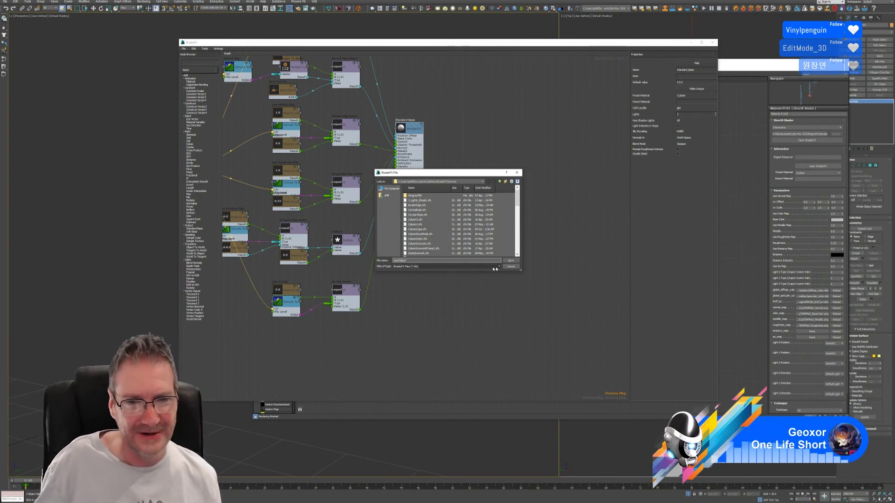
{"action": "left_click", "coordinate": [511, 261]}
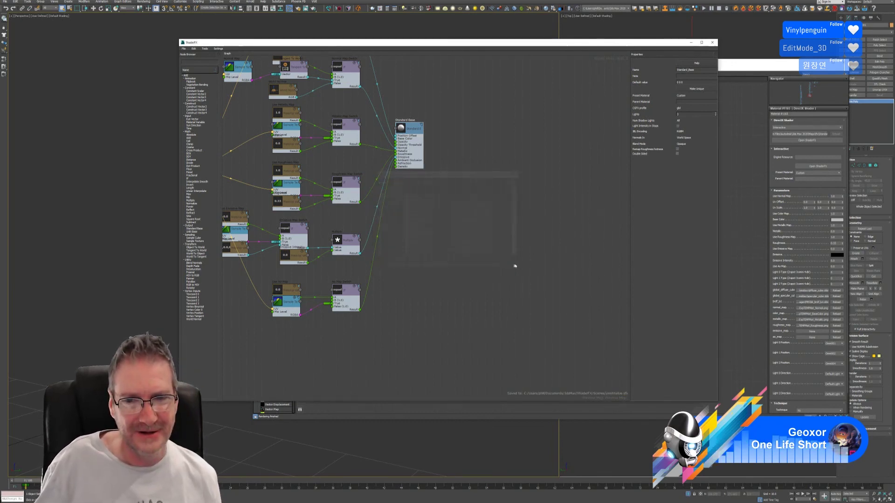
{"action": "left_click", "coordinate": [712, 42]}
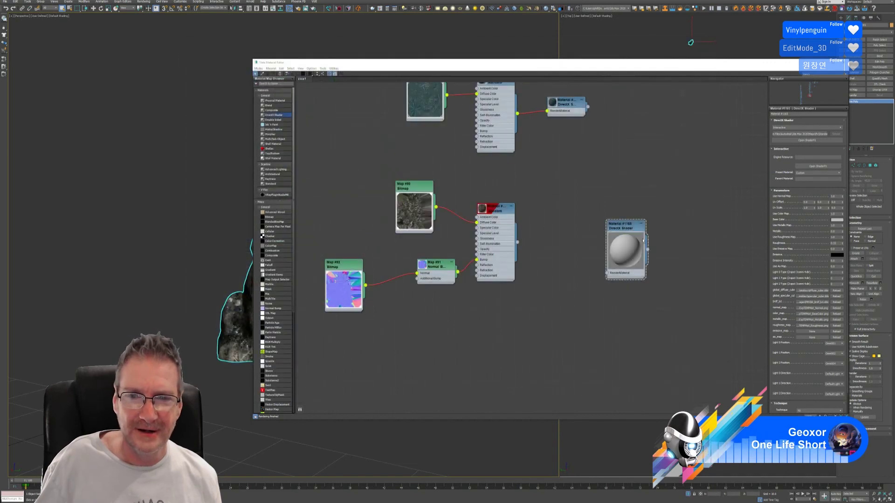
- Connect the lion's Standard material to the DirectX Shader's RenderMaterial input, assign the shader to the selected lion, and close the material editor
{"action": "left_click_drag", "start_coordinate": [628, 236], "coordinate": [602, 208]}
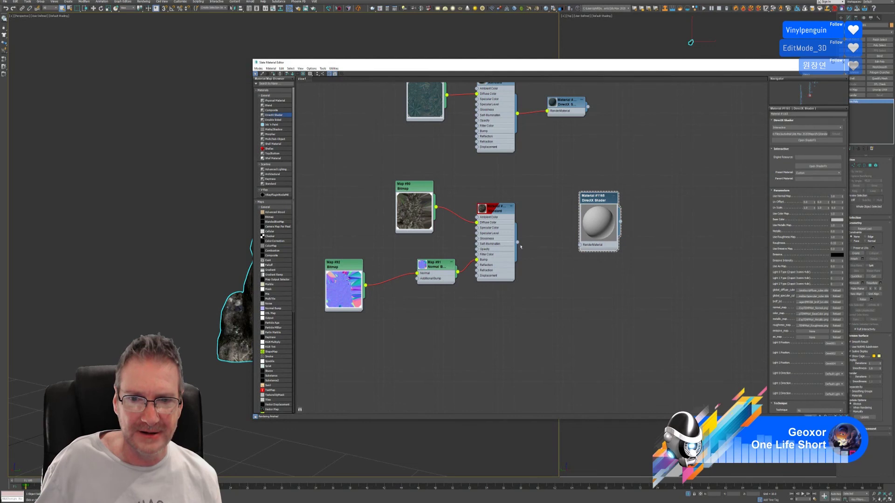
{"action": "left_click_drag", "start_coordinate": [518, 243], "coordinate": [580, 246]}
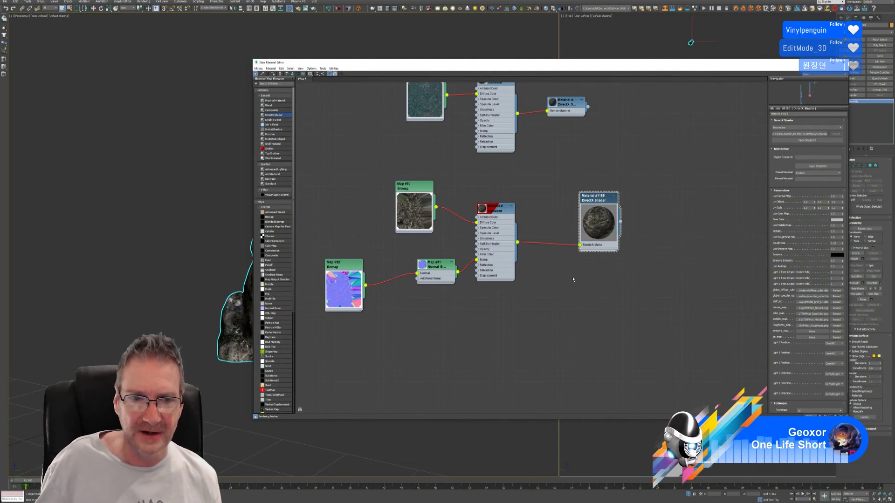
{"action": "right_click", "coordinate": [598, 200]}
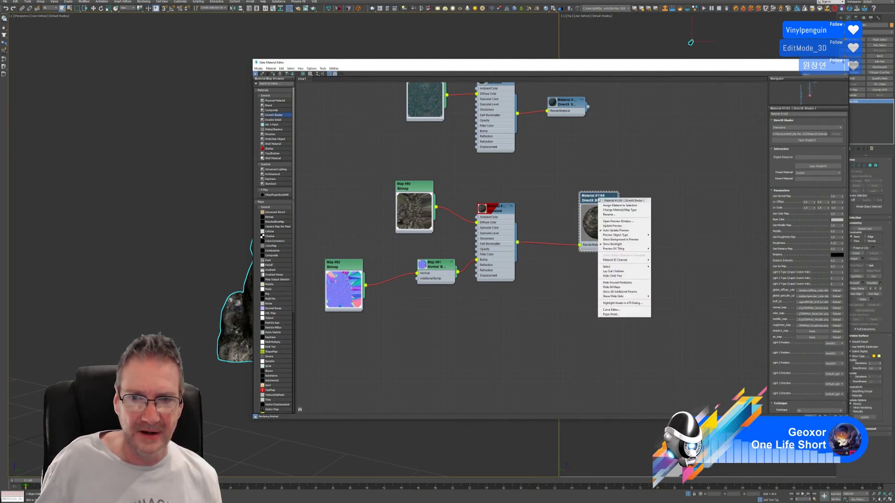
{"action": "left_click", "coordinate": [610, 206]}
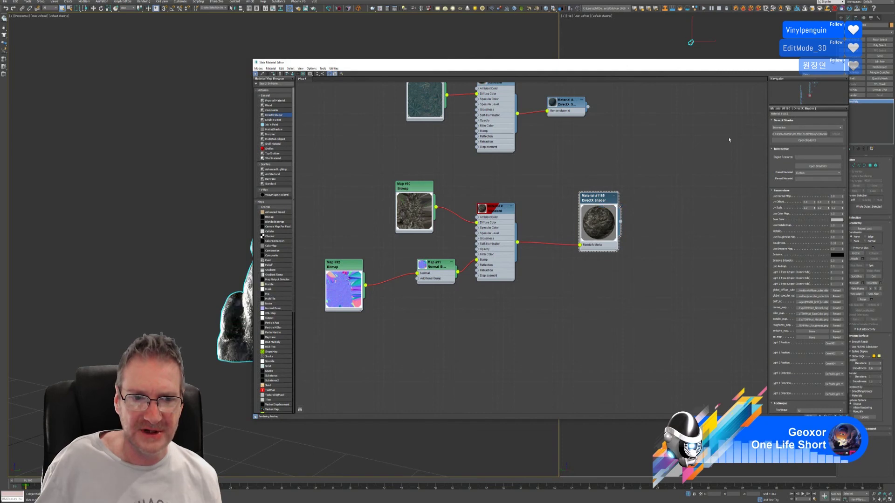
{"action": "left_click", "coordinate": [842, 62]}
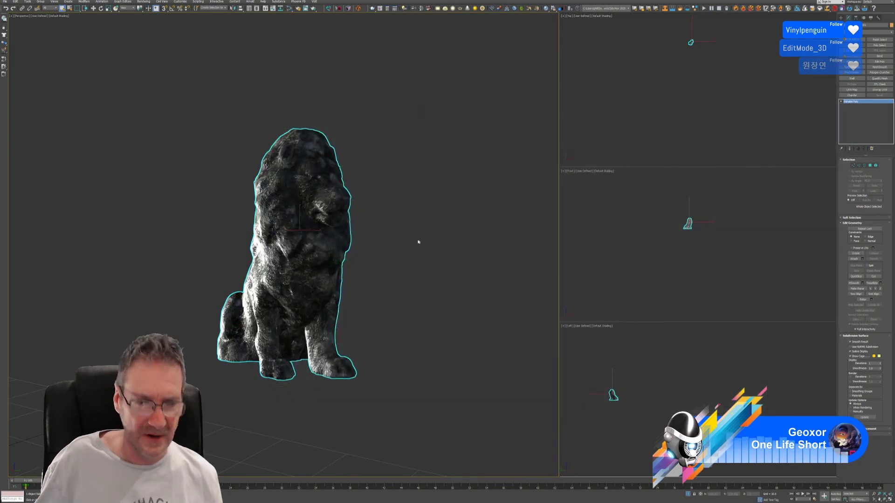
- Check the shaded lion from several sides, exit isolation to bring back the whole pavilion scene, and clear the selection
{"action": "middle_click_drag", "start_coordinate": [421, 253], "coordinate": [456, 255], "text": "alt"}
{"action": "scroll", "coordinate": [330, 285], "scroll_direction": "up", "scroll_amount": 4}
{"action": "scroll", "coordinate": [354, 272], "scroll_direction": "down", "scroll_amount": 5}
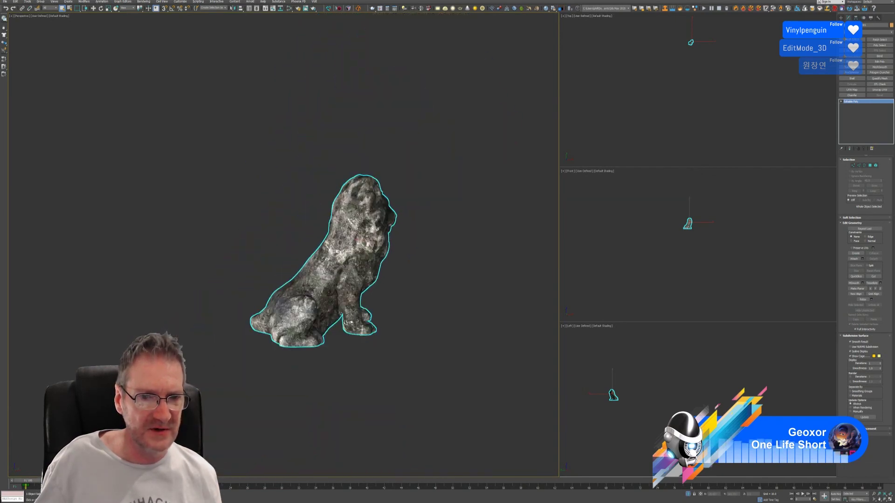
{"action": "middle_click_drag", "start_coordinate": [354, 272], "coordinate": [374, 273], "text": "alt"}
{"action": "middle_click_drag", "start_coordinate": [585, 486], "coordinate": [360, 216], "text": "alt"}
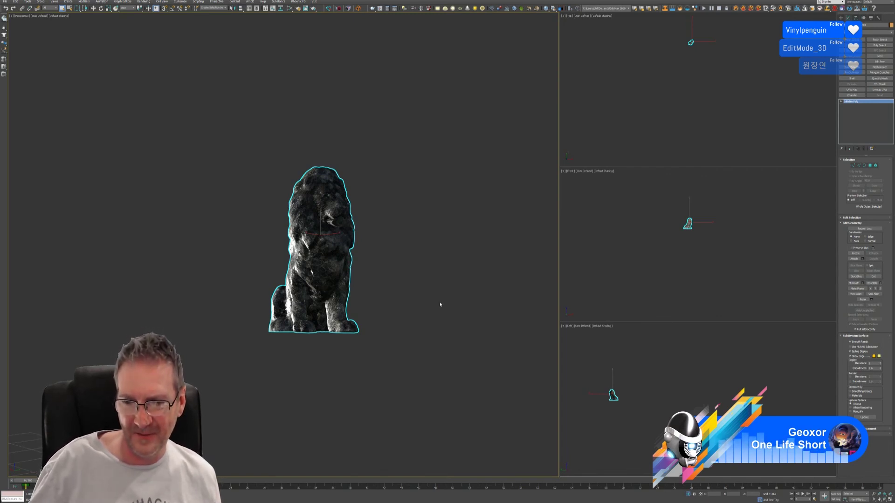
{"action": "key", "text": "alt+q"}
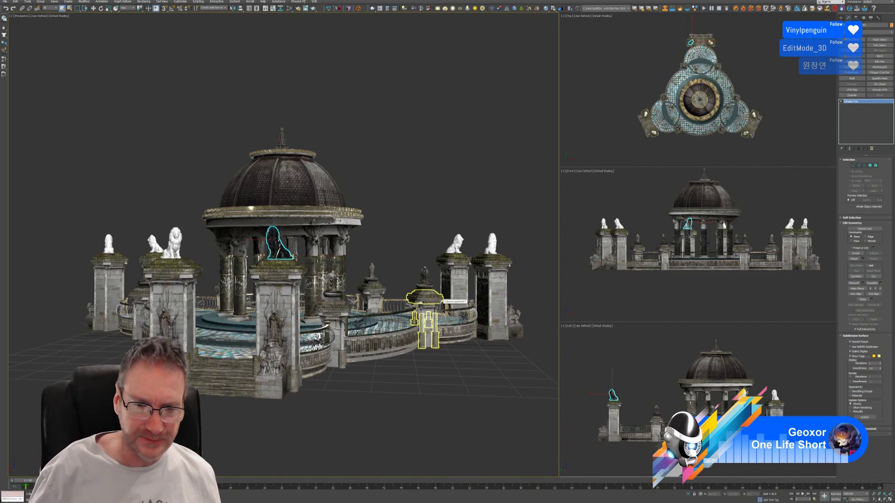
{"action": "left_click", "coordinate": [422, 206]}
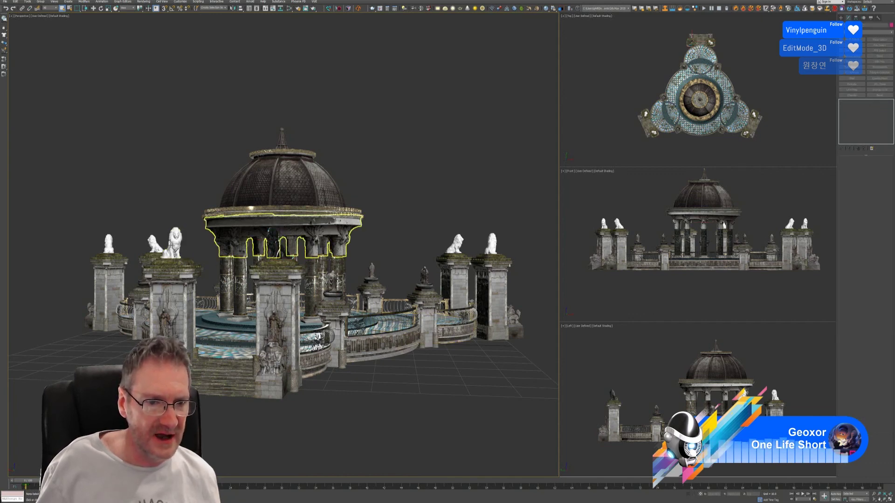
- Select the untextured white lion on the entrance pillar next to the already textured lion
{"action": "left_click", "coordinate": [172, 244]}
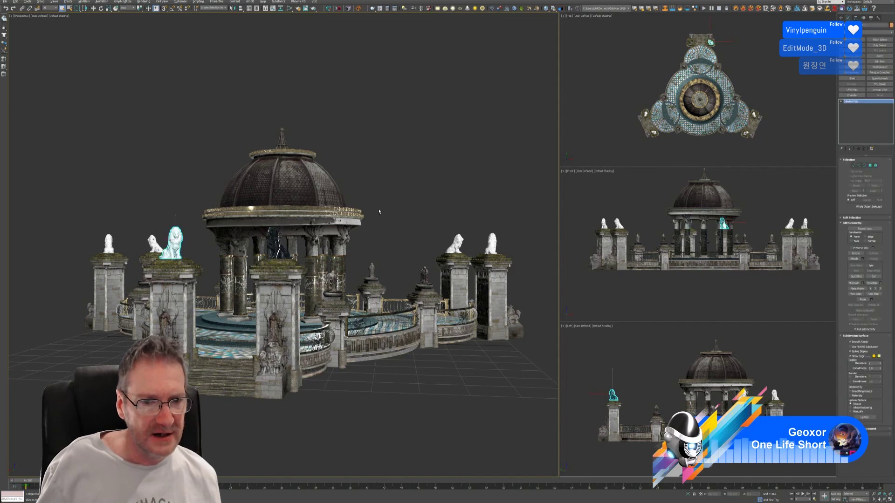
{"action": "middle_click_drag", "start_coordinate": [378, 212], "coordinate": [461, 219], "text": "alt"}
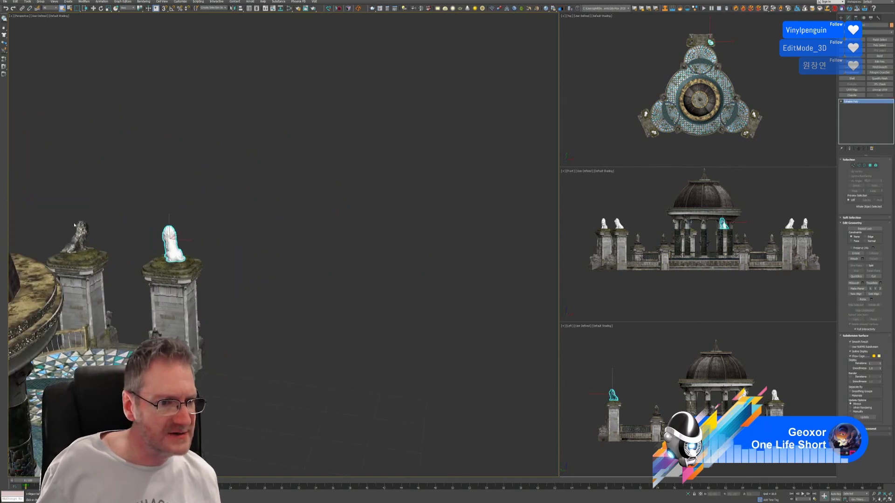
{"action": "scroll", "coordinate": [74, 225], "scroll_direction": "up", "scroll_amount": 4}
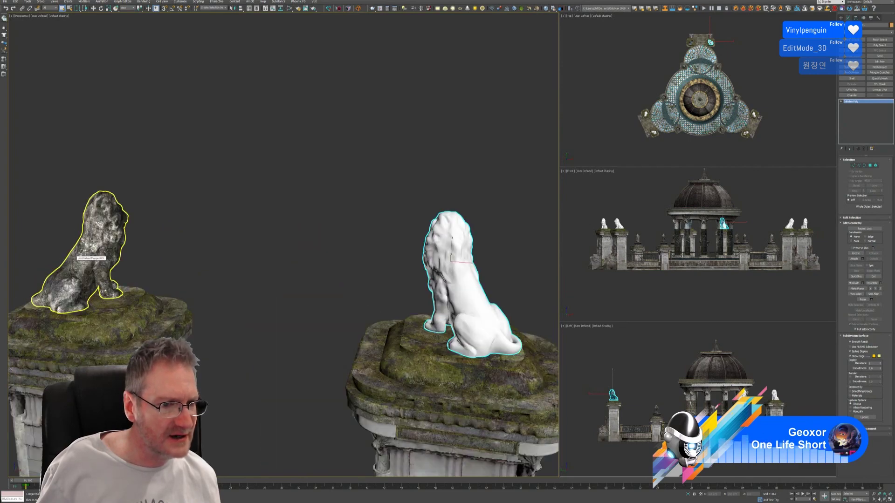
{"action": "scroll", "coordinate": [93, 252], "scroll_direction": "down", "scroll_amount": 4}
{"action": "scroll", "coordinate": [207, 206], "scroll_direction": "down", "scroll_amount": 8}
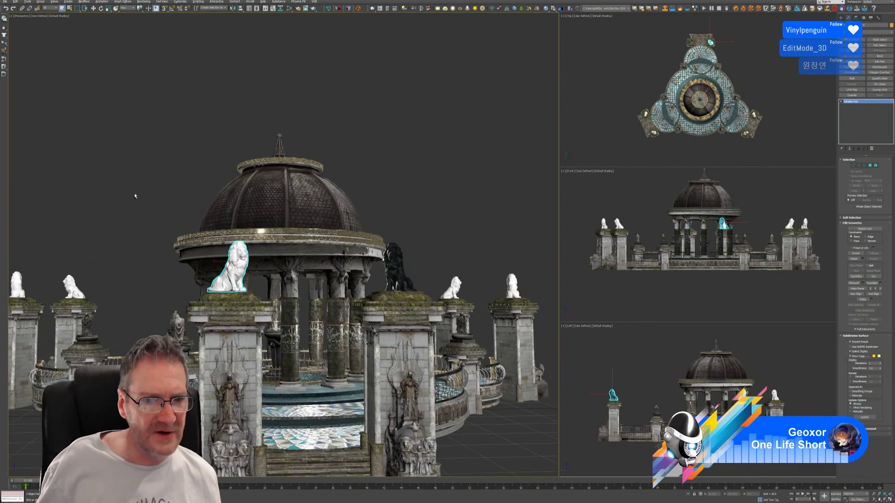
{"action": "middle_click_drag", "start_coordinate": [122, 200], "coordinate": [140, 216], "text": "alt"}
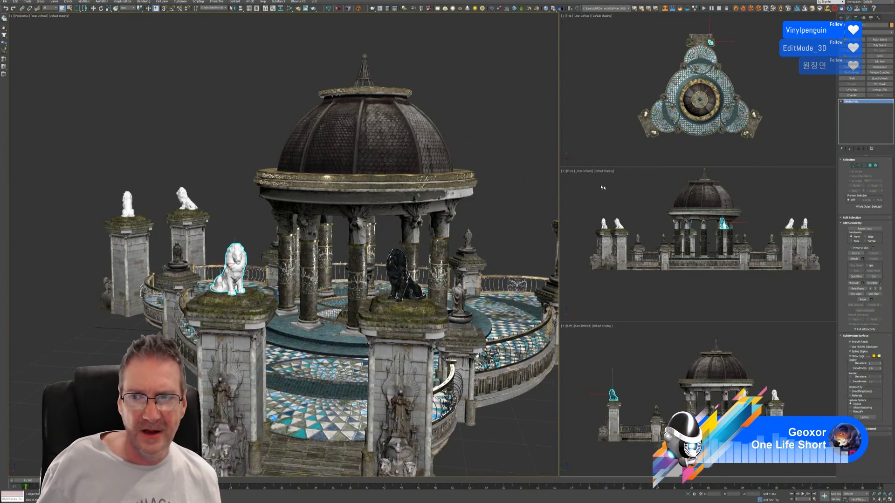
{"action": "left_click", "coordinate": [289, 9]}
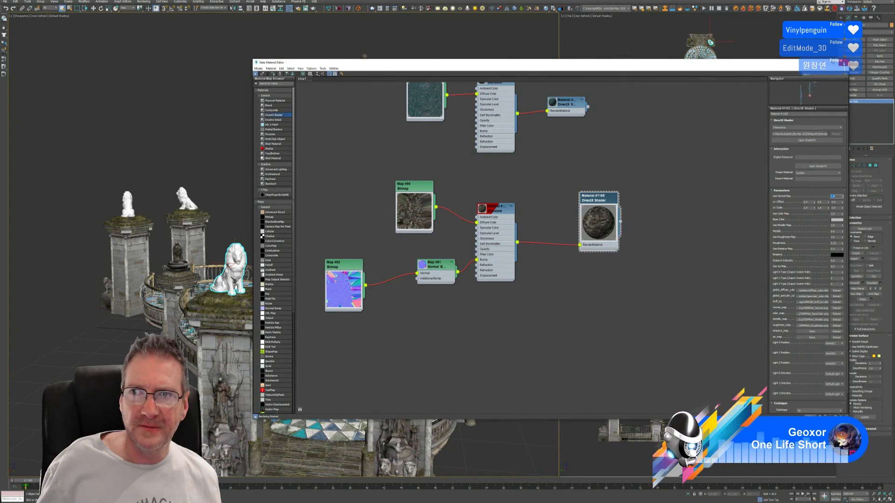
{"action": "key", "text": "m"}
- Add the other four untextured lions on the two far pillar pairs to the selection
{"action": "left_click", "coordinate": [127, 205], "text": "ctrl"}
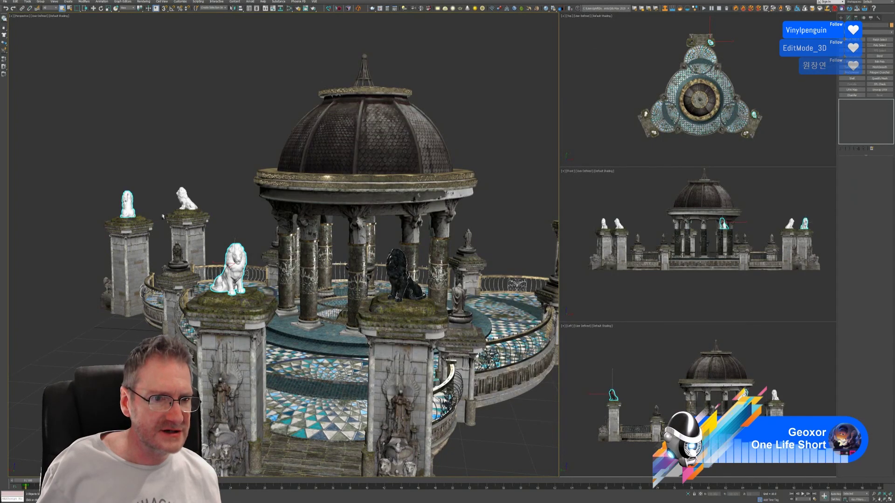
{"action": "left_click", "coordinate": [187, 198], "text": "ctrl"}
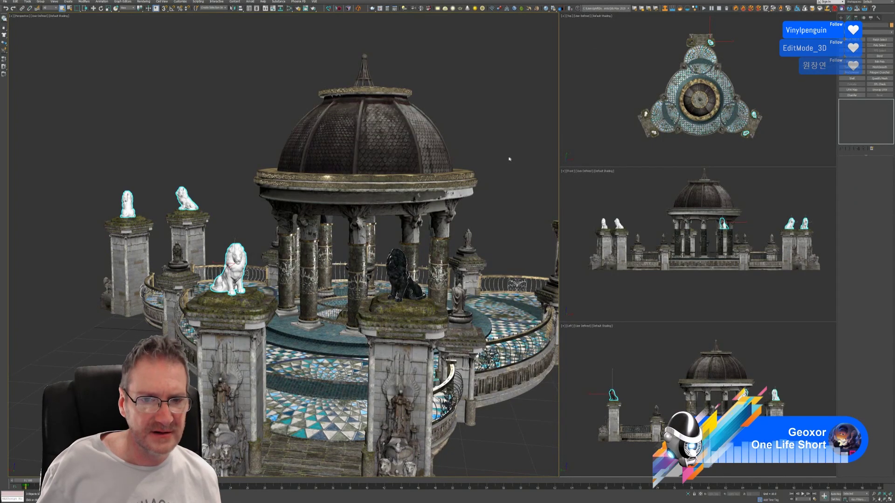
{"action": "middle_click_drag", "start_coordinate": [509, 158], "coordinate": [380, 174], "text": "alt"}
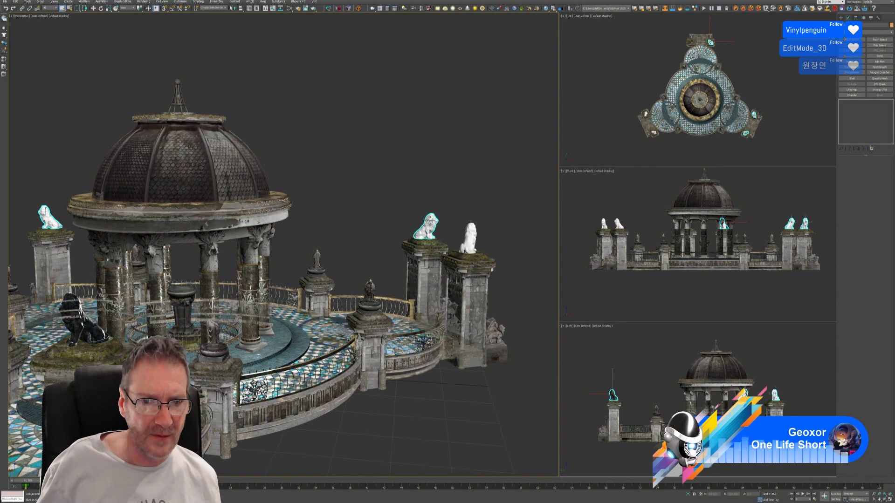
{"action": "left_click", "coordinate": [427, 227], "text": "ctrl"}
{"action": "left_click", "coordinate": [468, 231], "text": "ctrl"}
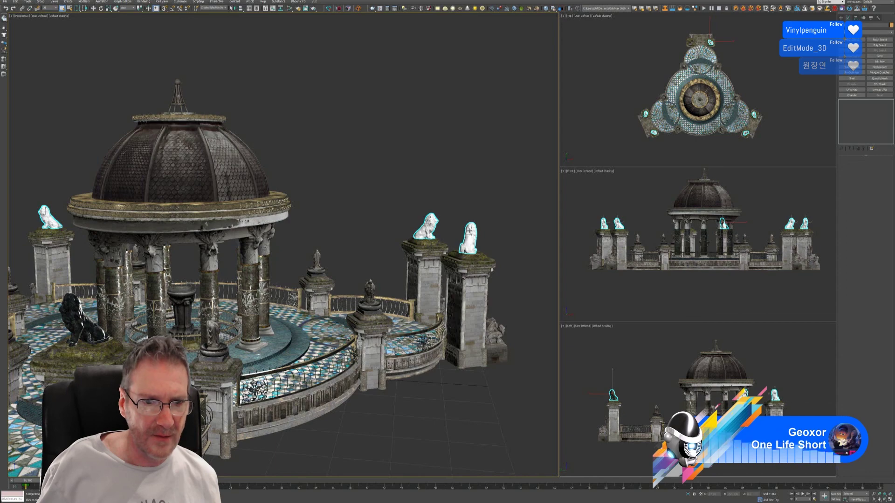
- Assign the lion's DirectX Shader material to the five selected lions and close the material editor
{"action": "middle_click_drag", "start_coordinate": [358, 189], "coordinate": [437, 174], "text": "alt"}
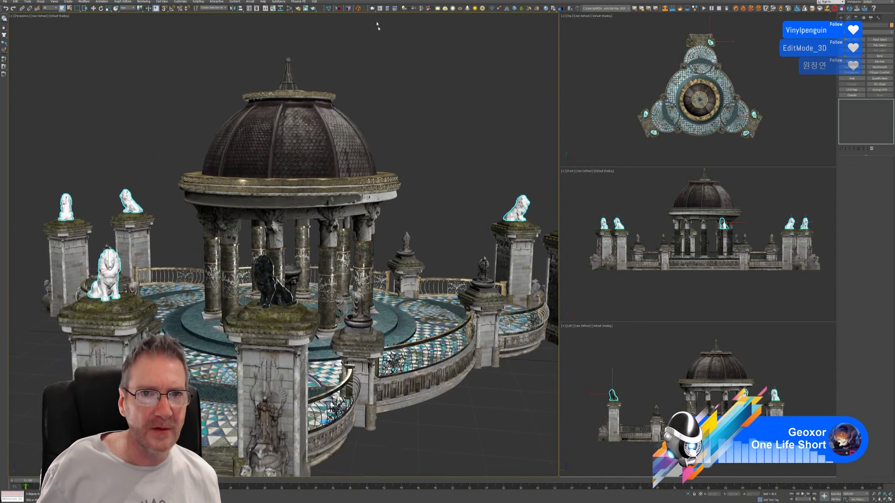
{"action": "left_click", "coordinate": [289, 7]}
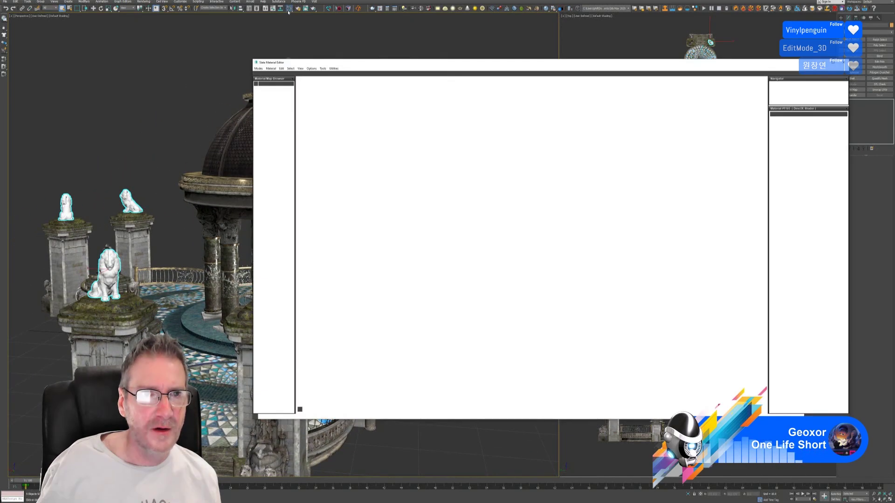
{"action": "right_click", "coordinate": [590, 203]}
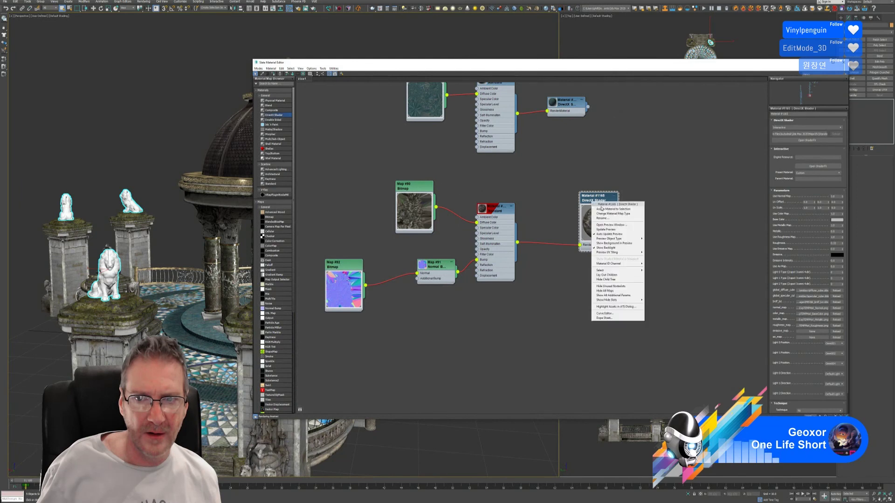
{"action": "left_click", "coordinate": [608, 210]}
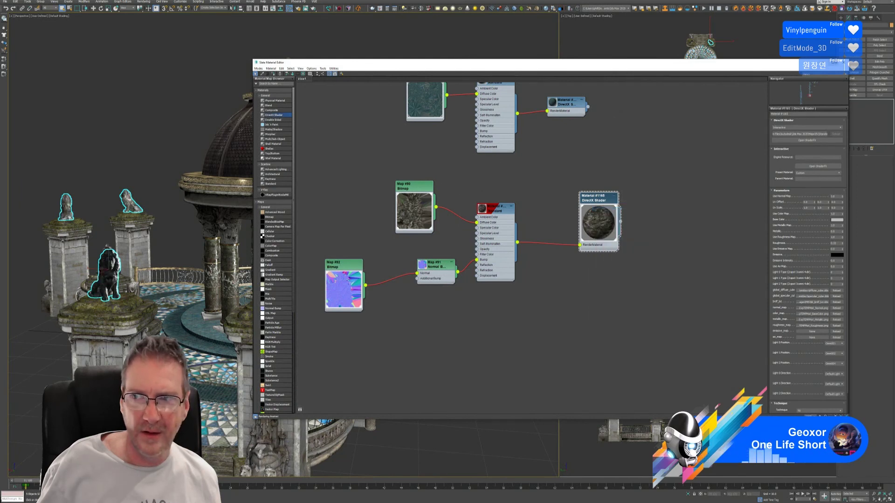
{"action": "left_click", "coordinate": [857, 62]}
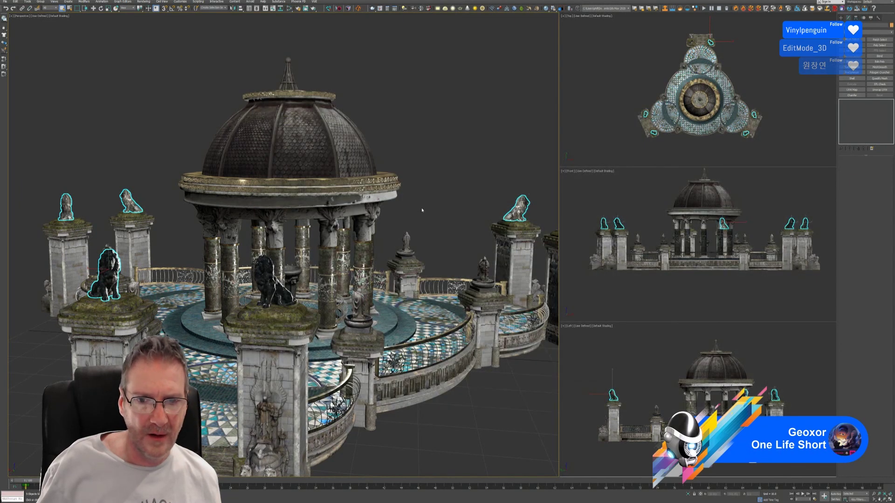
- Check the textured lions around the pavilion, clear the selection, and save the scene
{"action": "middle_click_drag", "start_coordinate": [419, 208], "coordinate": [366, 186]}
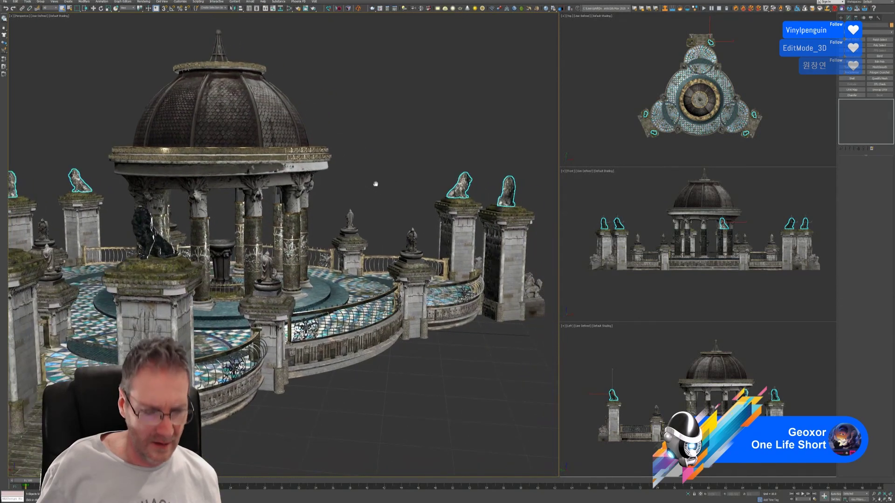
{"action": "scroll", "coordinate": [373, 187], "scroll_direction": "down", "scroll_amount": 5}
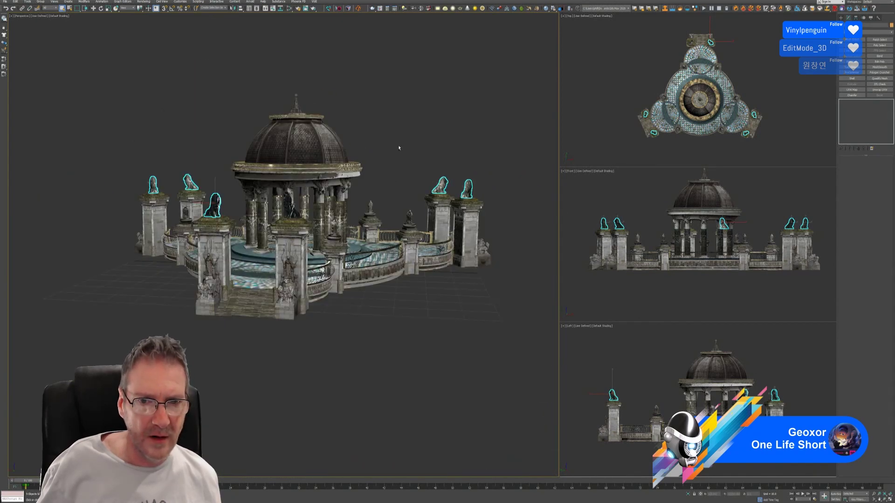
{"action": "mouse_move", "coordinate": [398, 147]}
{"action": "middle_mouse_down", "text": "alt"}
{"action": "mouse_move", "coordinate": [424, 151]}
{"action": "mouse_move", "coordinate": [400, 151]}
{"action": "middle_mouse_up", "text": "alt"}
{"action": "middle_click_drag", "start_coordinate": [378, 153], "coordinate": [415, 156], "text": "alt"}
{"action": "scroll", "coordinate": [407, 152], "scroll_direction": "up", "scroll_amount": 5}
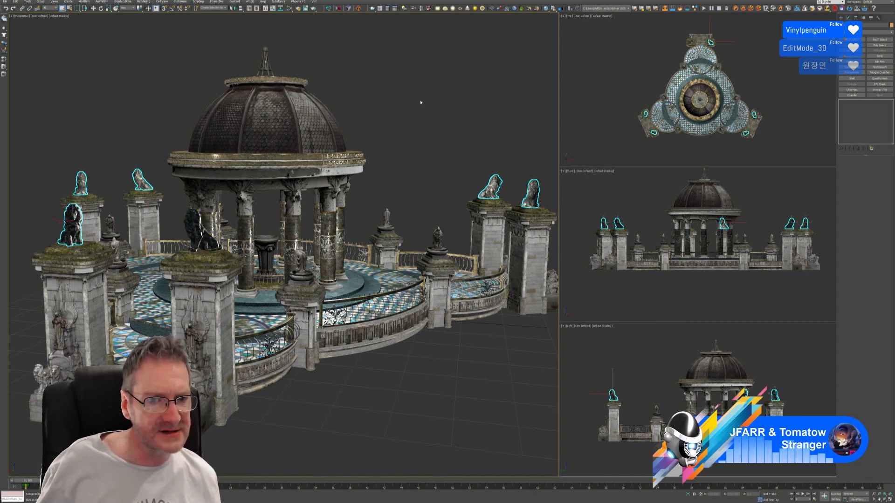
{"action": "left_click", "coordinate": [410, 137]}
{"action": "middle_click_drag", "start_coordinate": [406, 136], "coordinate": [407, 135], "text": "alt"}
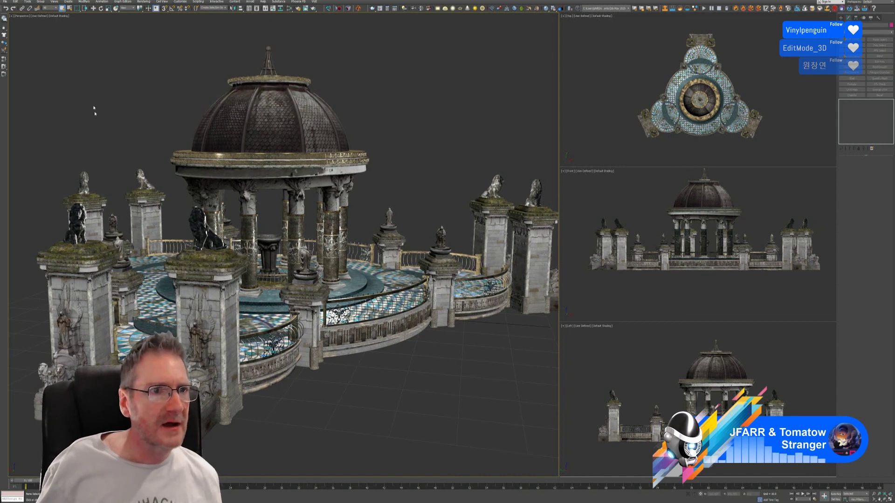
{"action": "left_click", "coordinate": [4, 1]}
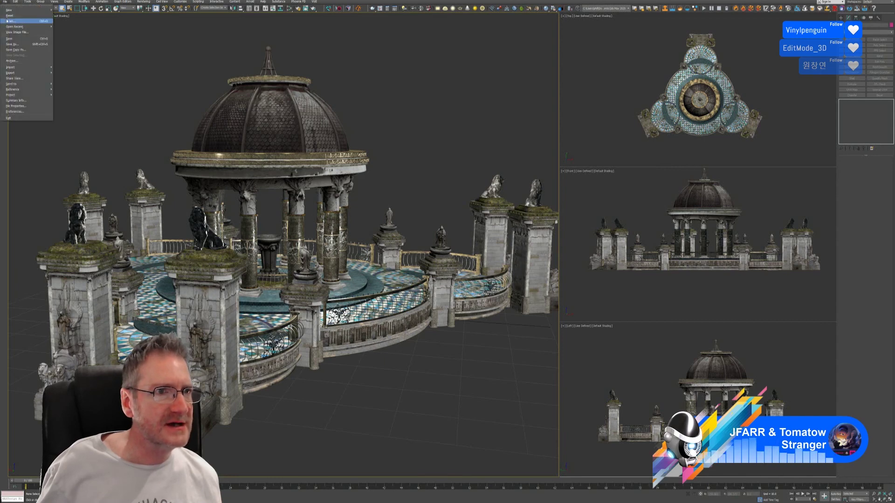
{"action": "left_click", "coordinate": [21, 39]}
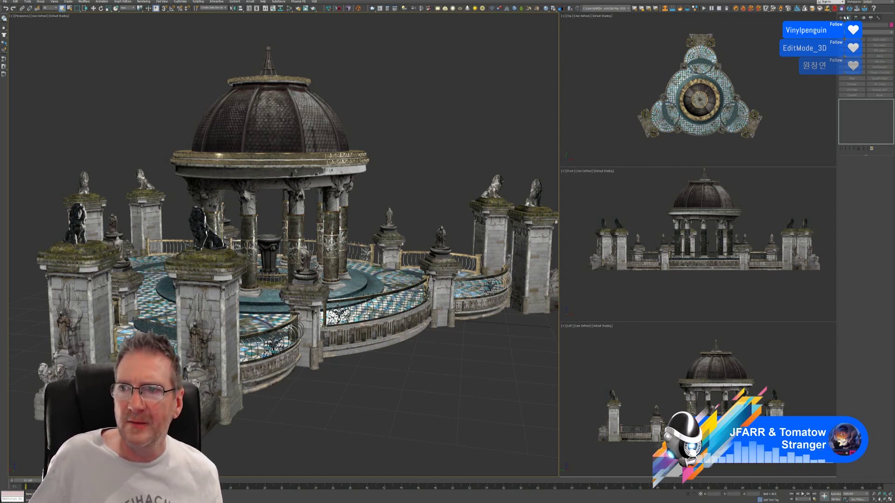
- Create a standard Omni light beside the pavilion in the Top view
{"action": "left_click", "coordinate": [842, 19]}
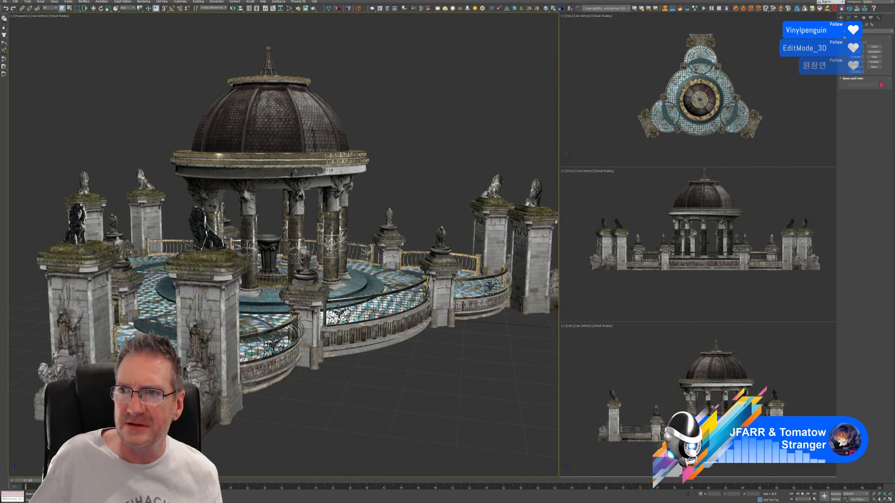
{"action": "left_click", "coordinate": [861, 25]}
{"action": "left_click", "coordinate": [866, 32]}
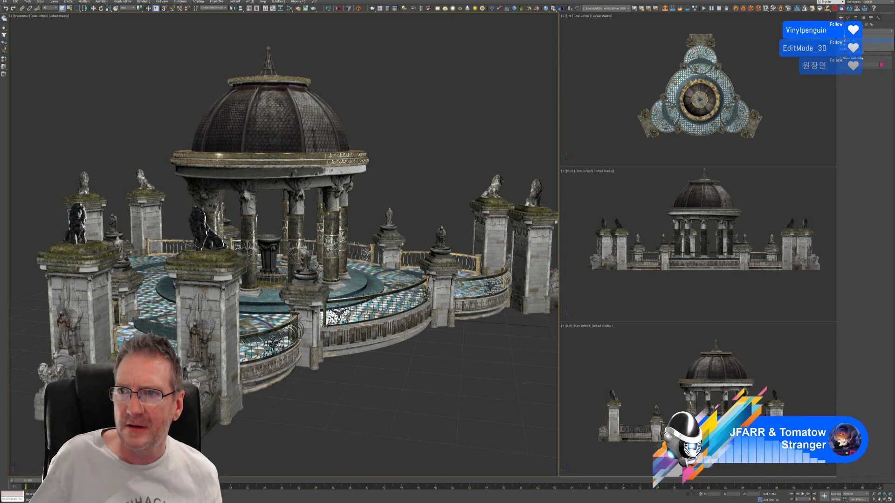
{"action": "left_click", "coordinate": [871, 41]}
{"action": "left_click", "coordinate": [856, 57]}
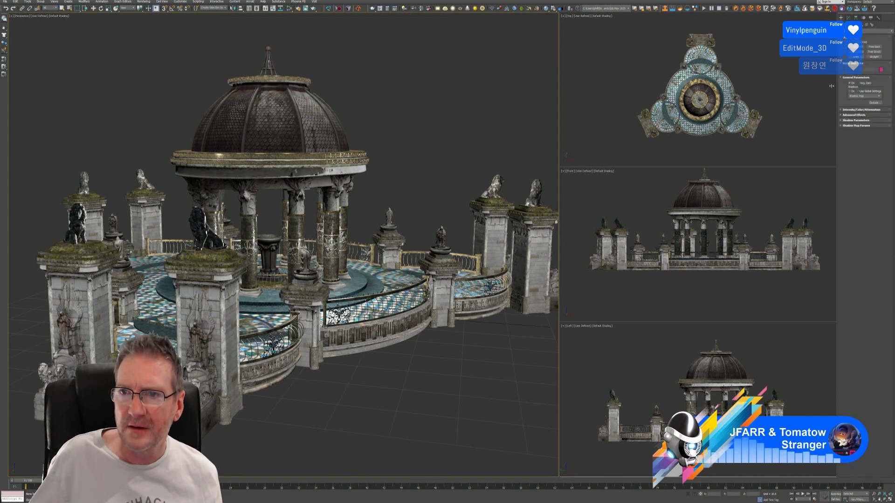
{"action": "left_click", "coordinate": [613, 134]}
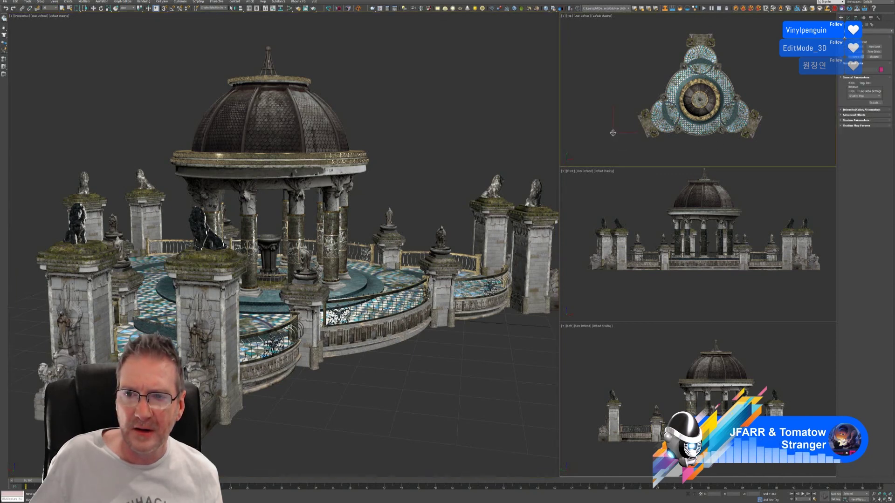
- Move the Omni light just outside the entrance pillars and raise it to about the height of the lions
{"action": "key", "text": "w"}
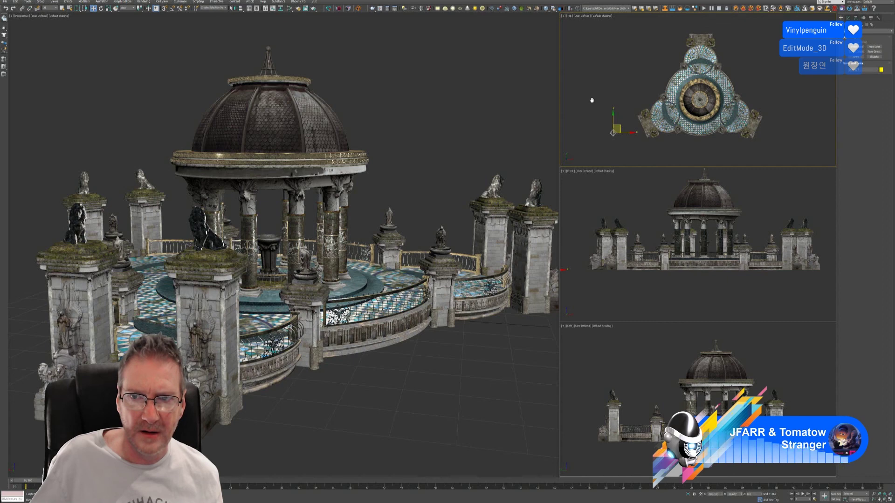
{"action": "middle_click_drag", "start_coordinate": [611, 114], "coordinate": [617, 114]}
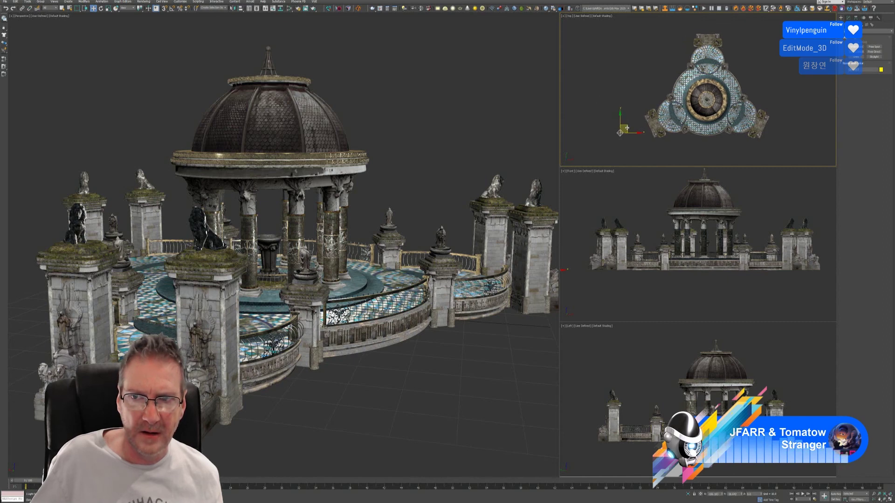
{"action": "left_click_drag", "start_coordinate": [626, 129], "coordinate": [712, 22]}
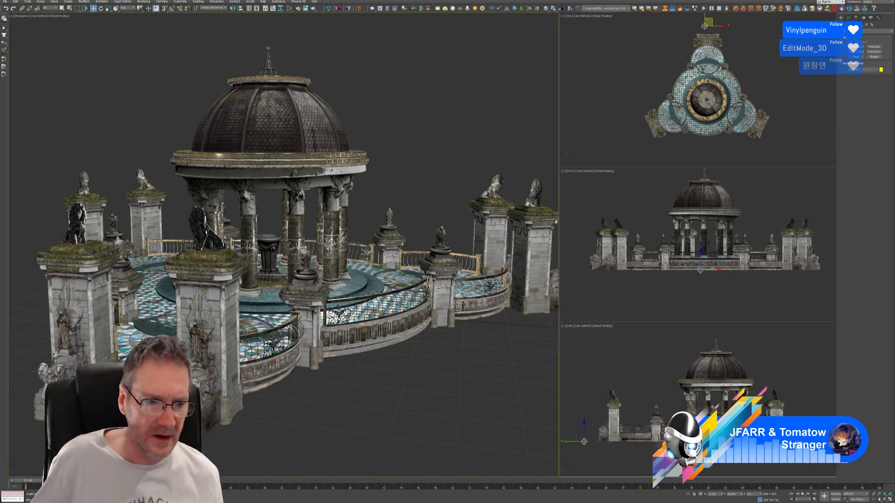
{"action": "middle_click_drag", "start_coordinate": [280, 233], "coordinate": [286, 233], "text": "alt"}
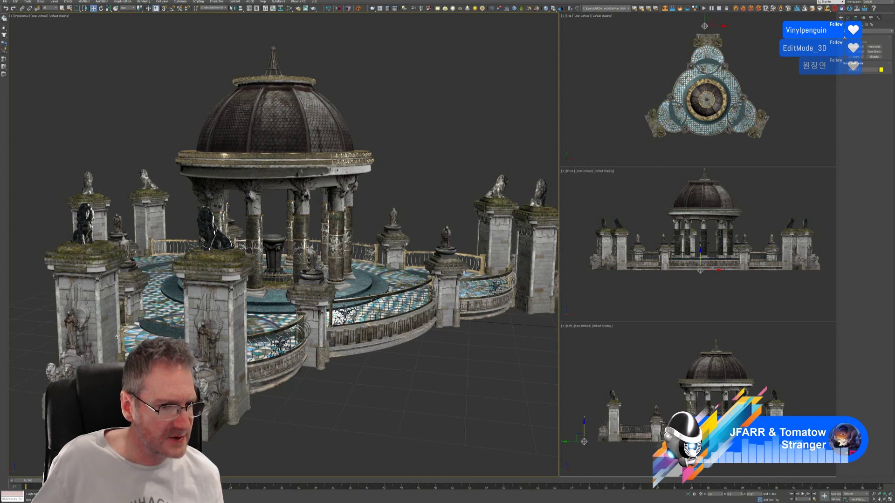
{"action": "left_click_drag", "start_coordinate": [117, 337], "coordinate": [101, 230]}
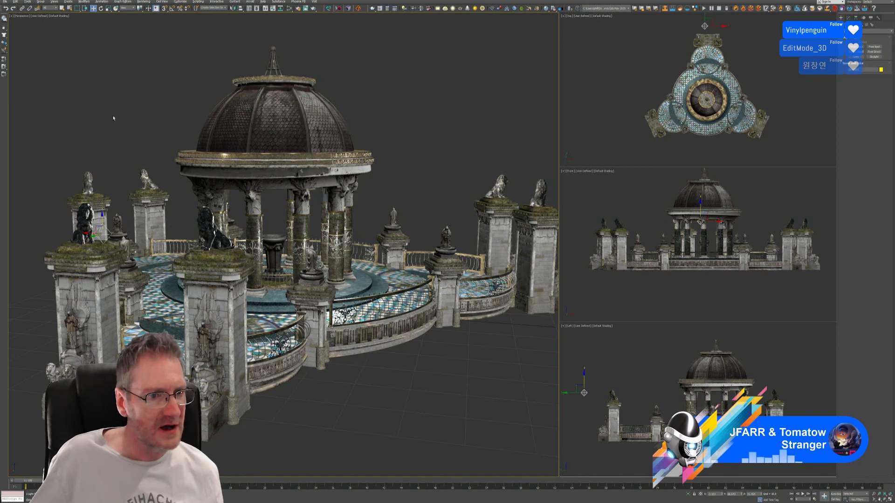
- Shift the Omni light sideways along X towards the other entrance lion, keeping its height
{"action": "middle_click_drag", "start_coordinate": [114, 118], "coordinate": [116, 118], "text": "alt"}
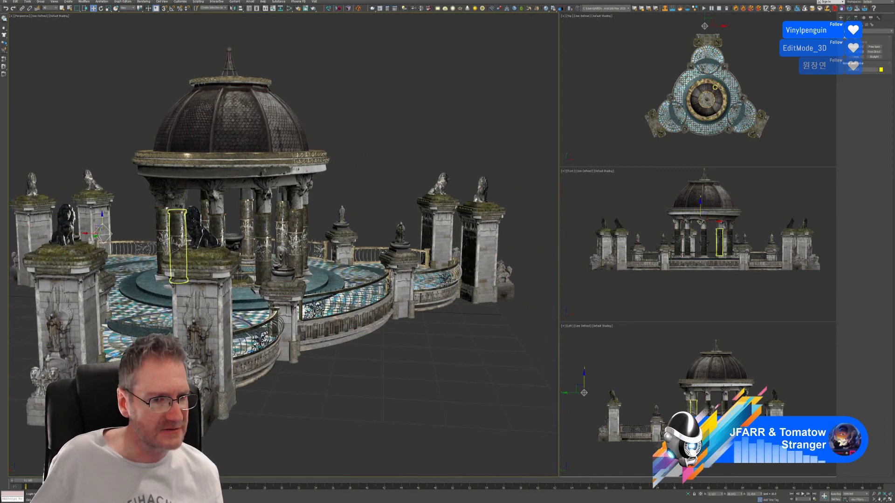
{"action": "middle_click_drag", "start_coordinate": [355, 126], "coordinate": [136, 241]}
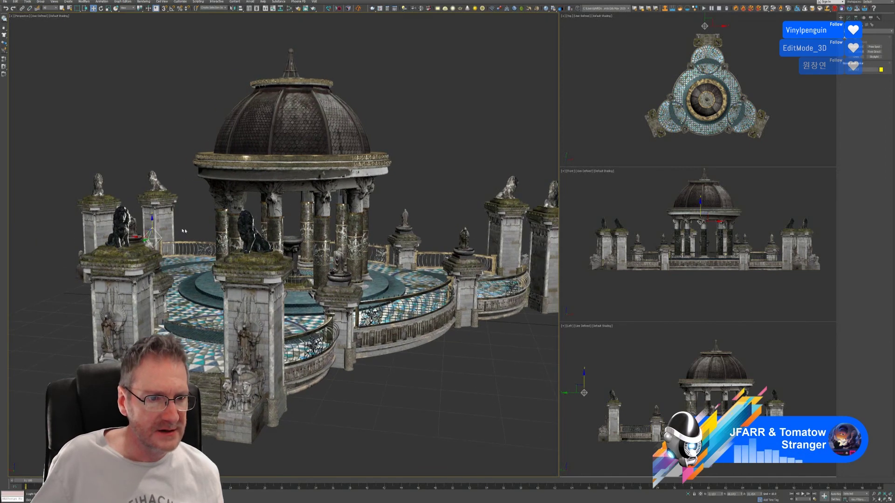
{"action": "left_click", "coordinate": [136, 241]}
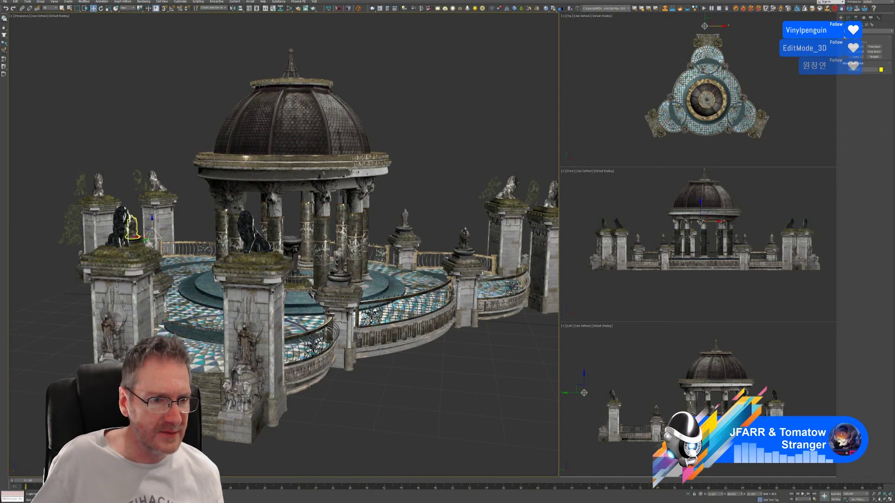
{"action": "left_click_drag", "start_coordinate": [136, 240], "coordinate": [257, 247]}
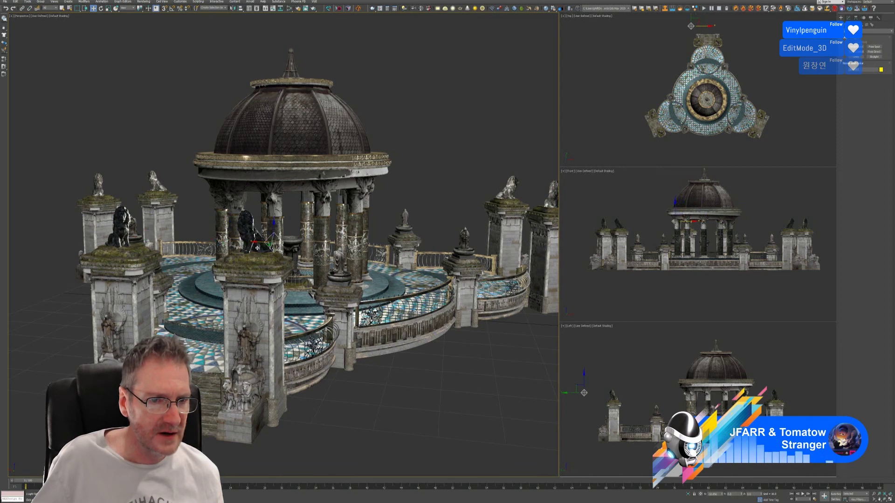
{"action": "left_click", "coordinate": [257, 248]}
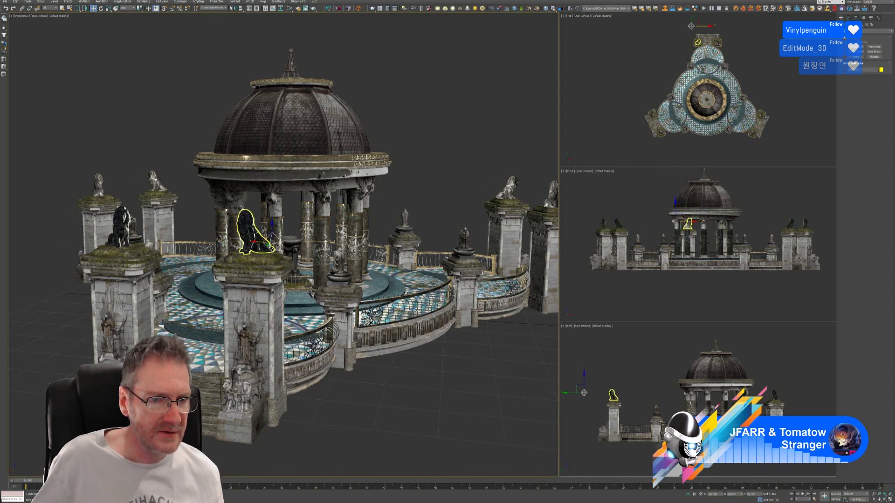
- Move the Omni light horizontally farther out from the pavilion entrance, away from the front lions
{"action": "left_click", "coordinate": [268, 247]}
{"action": "left_click_drag", "start_coordinate": [266, 256], "coordinate": [242, 273]}
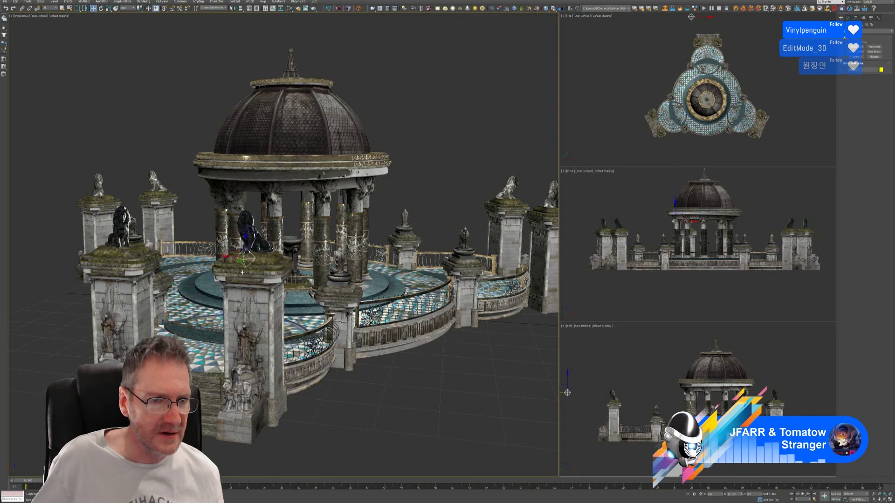
- Assign the Omni light as the Light 2 Position source in the lions' DirectX Shader material and close the material editor
{"action": "left_click", "coordinate": [288, 8]}
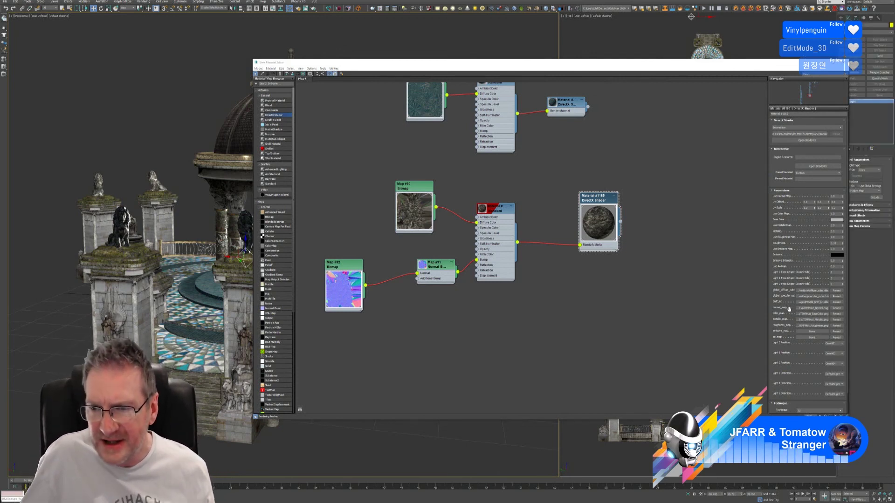
{"action": "left_click", "coordinate": [842, 364]}
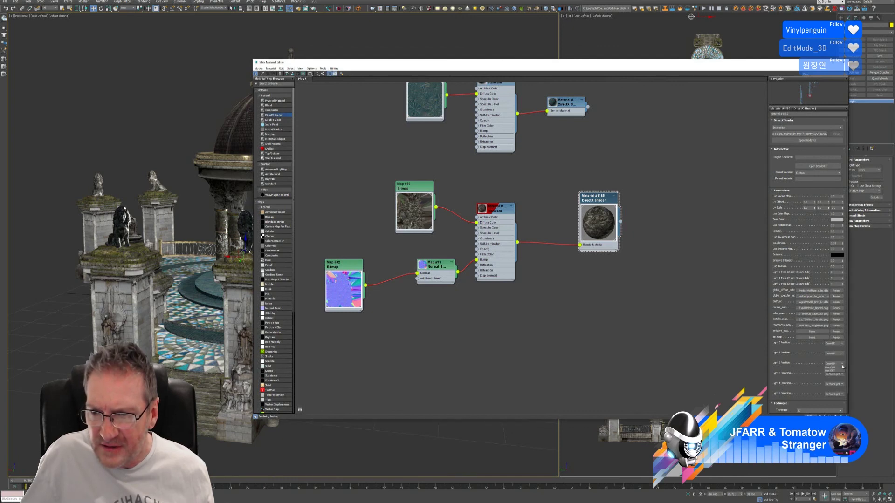
{"action": "left_click", "coordinate": [841, 386]}
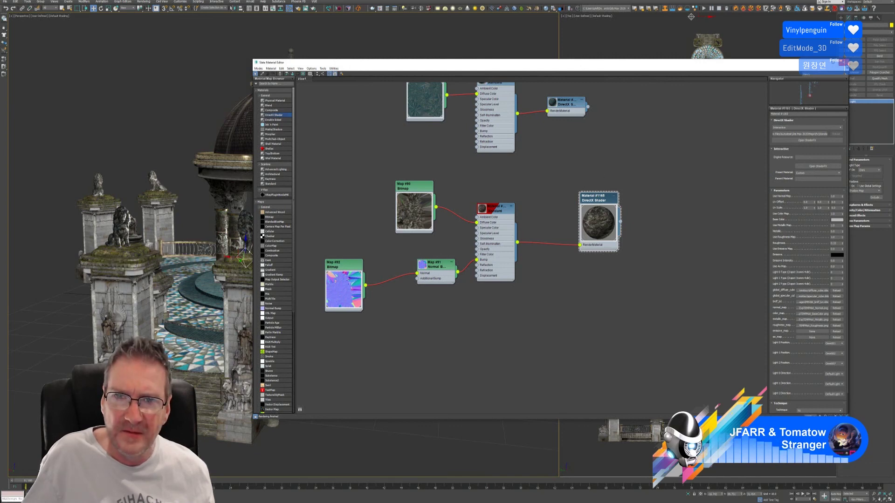
{"action": "key", "text": "m"}
- Move the Omni light even farther out in front of the entrance and inspect its effect on the nearest lion
{"action": "scroll", "coordinate": [392, 172], "scroll_direction": "down", "scroll_amount": 5}
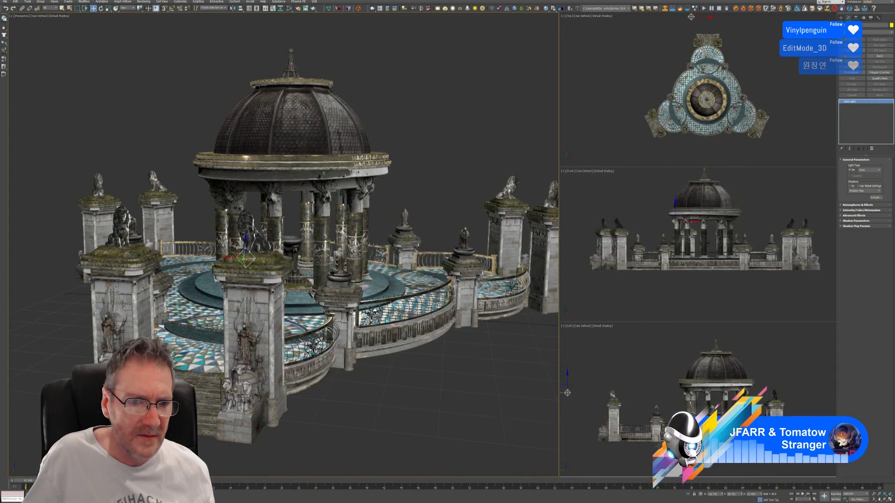
{"action": "left_click_drag", "start_coordinate": [242, 261], "coordinate": [226, 269]}
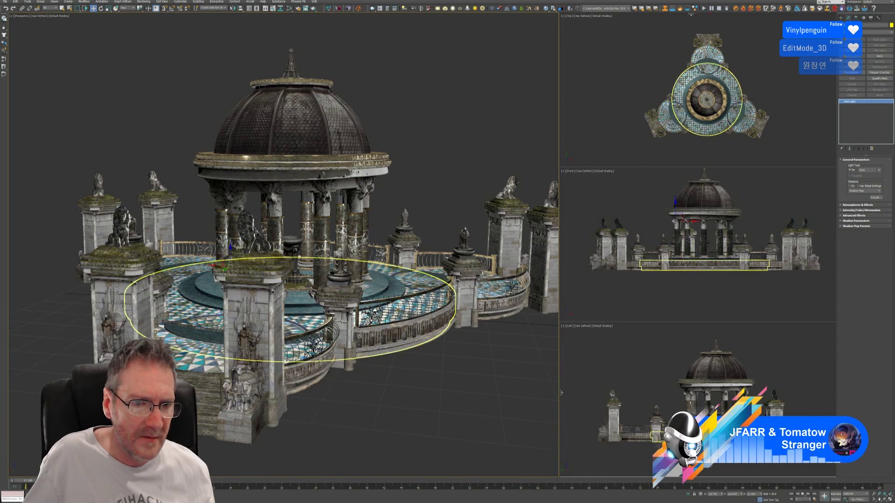
{"action": "left_click_drag", "start_coordinate": [225, 268], "coordinate": [175, 286]}
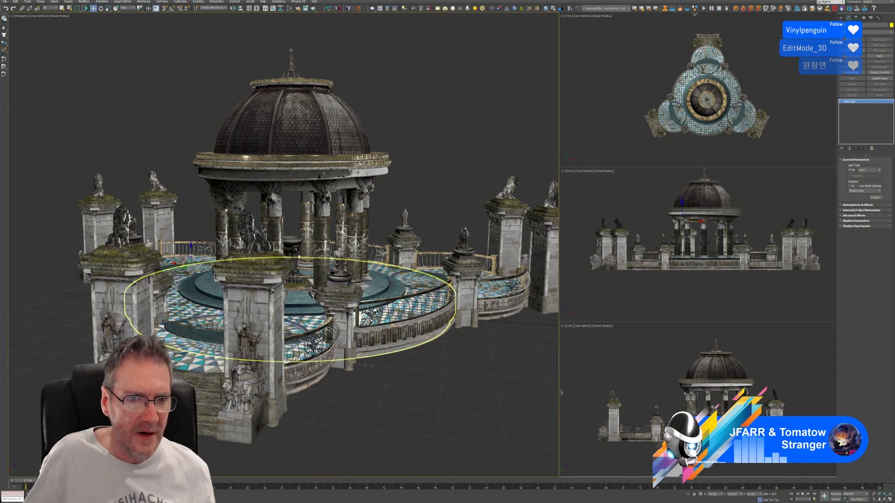
{"action": "middle_click_drag", "start_coordinate": [368, 365], "coordinate": [409, 363], "text": "alt"}
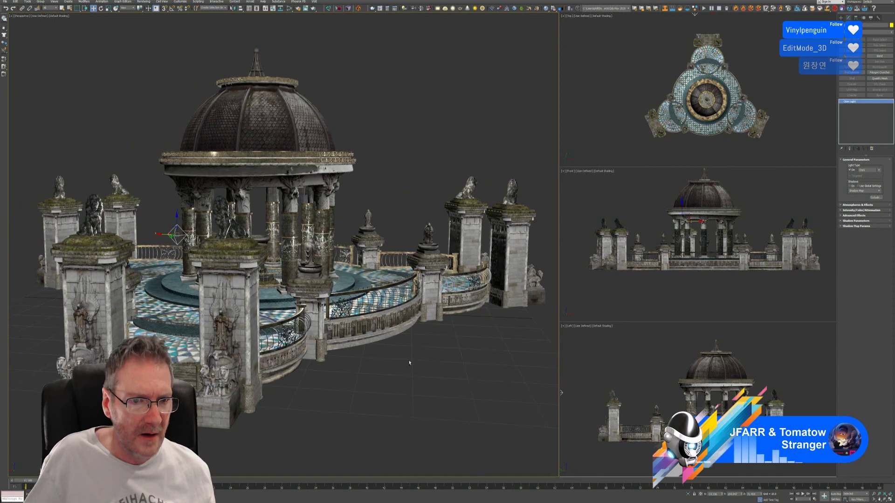
{"action": "scroll", "coordinate": [218, 225], "scroll_direction": "up", "scroll_amount": 3}
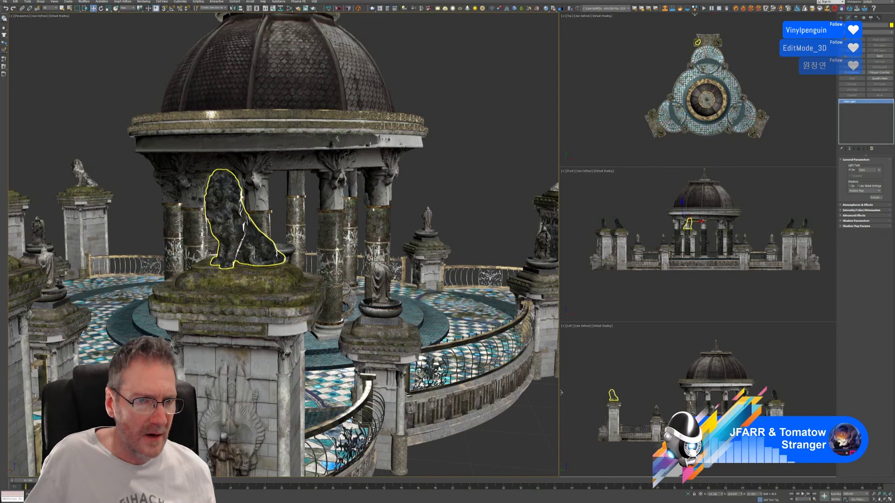
{"action": "scroll", "coordinate": [218, 225], "scroll_direction": "up", "scroll_amount": 2}
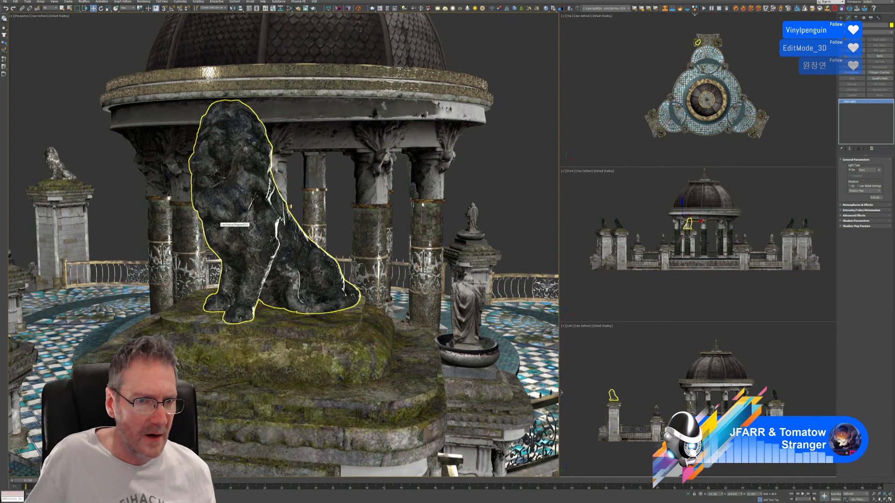
{"action": "scroll", "coordinate": [217, 226], "scroll_direction": "down", "scroll_amount": 5}
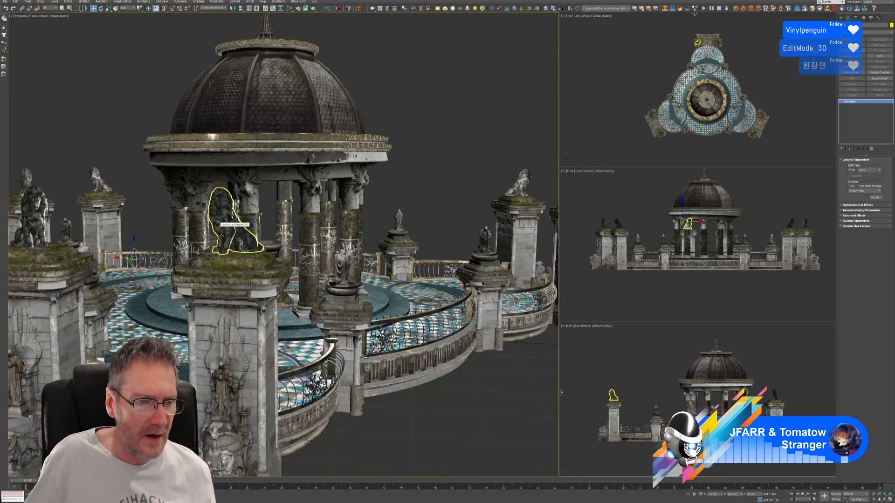
{"action": "scroll", "coordinate": [220, 236], "scroll_direction": "down", "scroll_amount": 2}
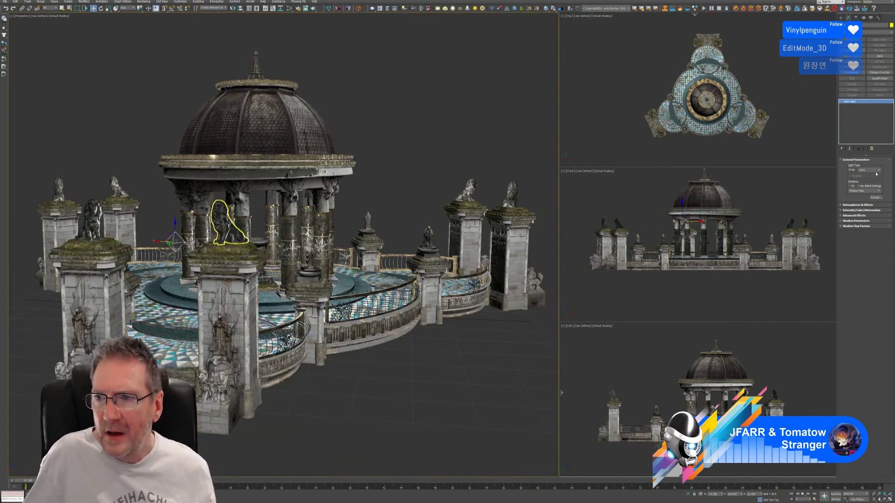
- Increase the Omni light's intensity multiplier to brighten the entrance lions, and clear the selection
{"action": "left_click", "coordinate": [841, 211]}
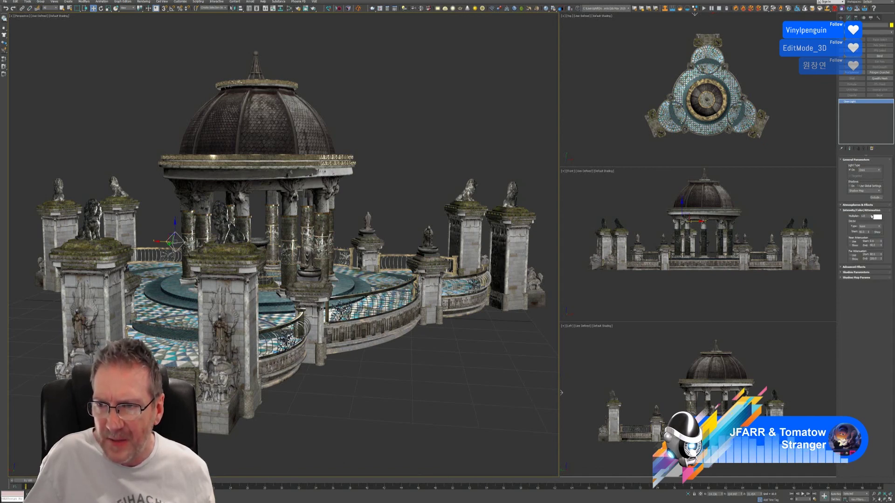
{"action": "double_click", "coordinate": [863, 216]}
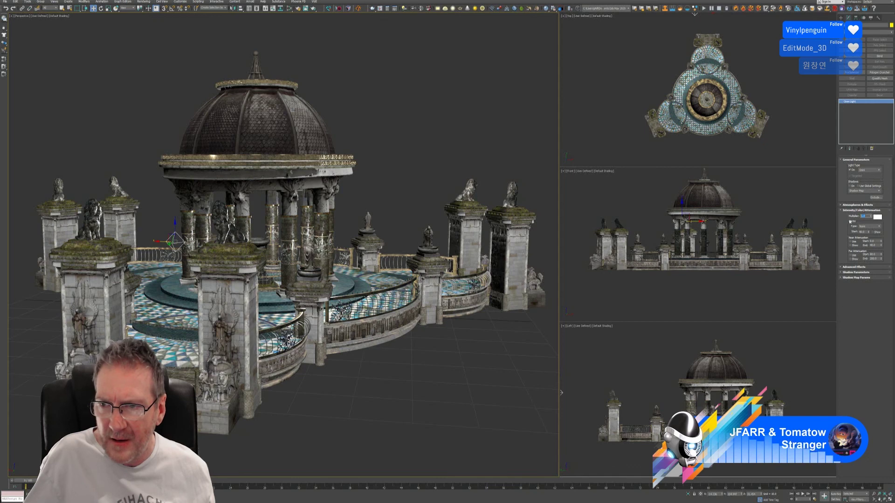
{"action": "type", "text": "1"}
{"action": "key", "text": "Return"}
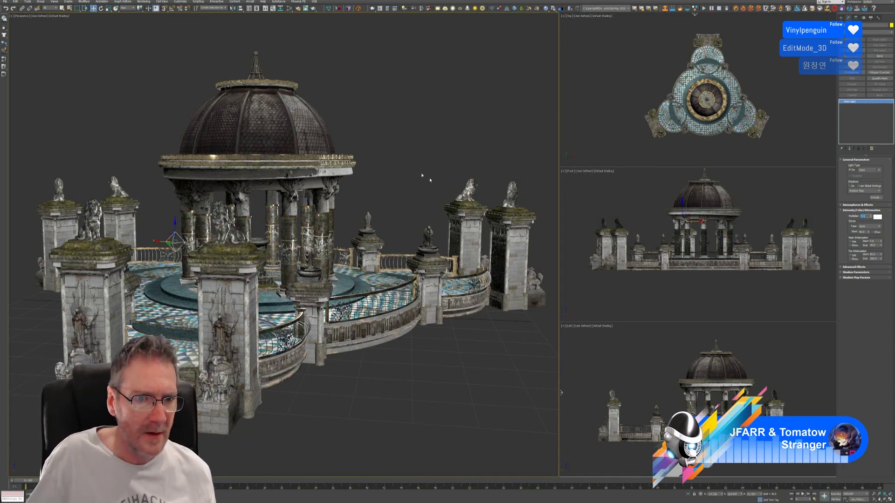
{"action": "left_click", "coordinate": [381, 155]}
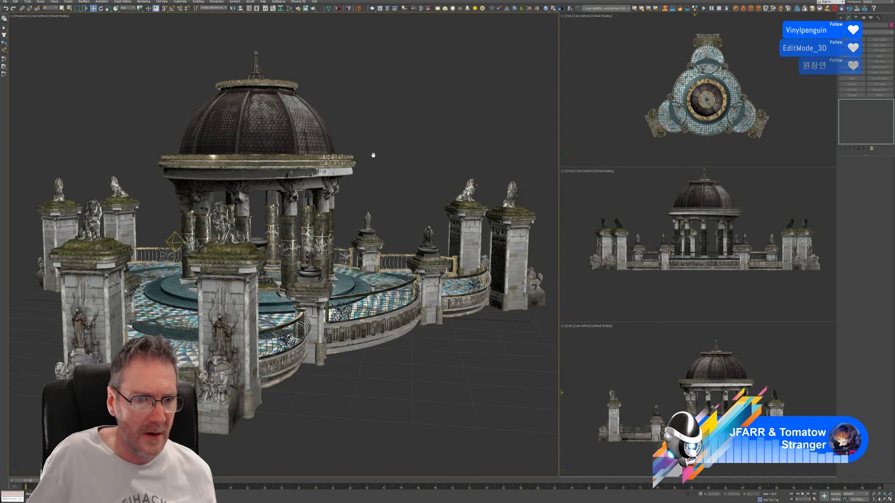
{"action": "middle_click_drag", "start_coordinate": [372, 155], "coordinate": [376, 156]}
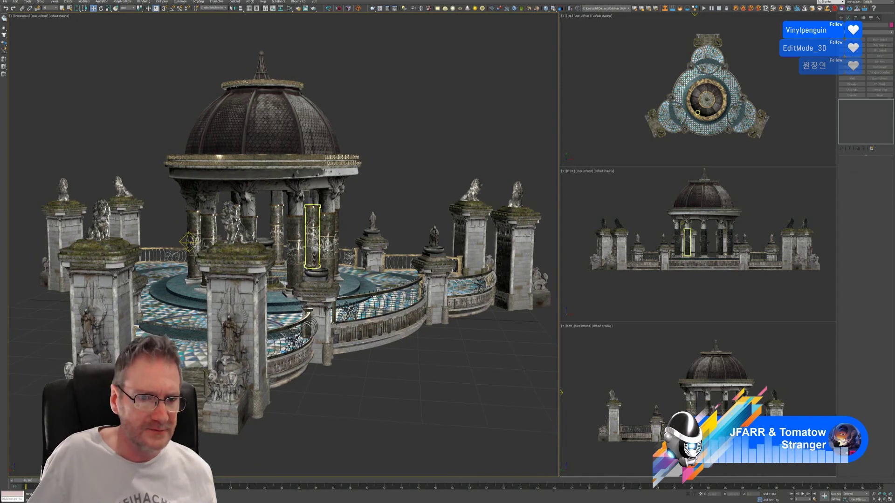
- Hide the Omni light using its visibility toggle in the list of scene objects, and close the list
{"action": "left_click", "coordinate": [189, 242]}
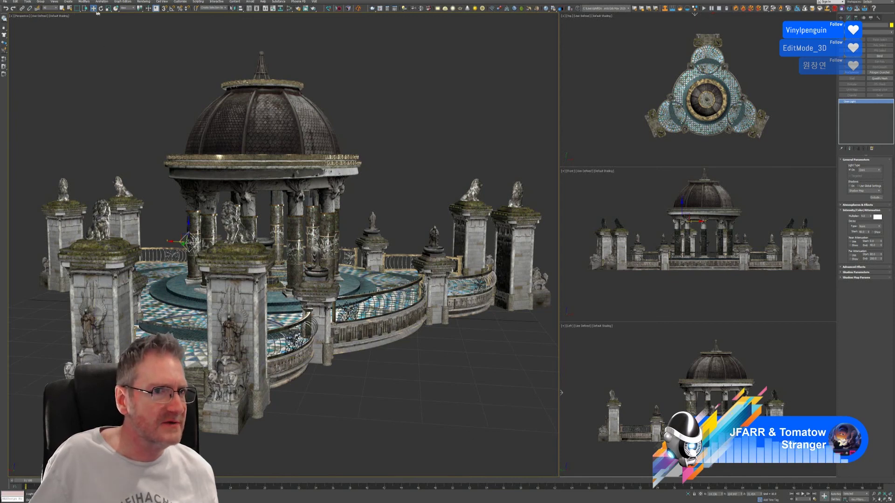
{"action": "left_click", "coordinate": [71, 8]}
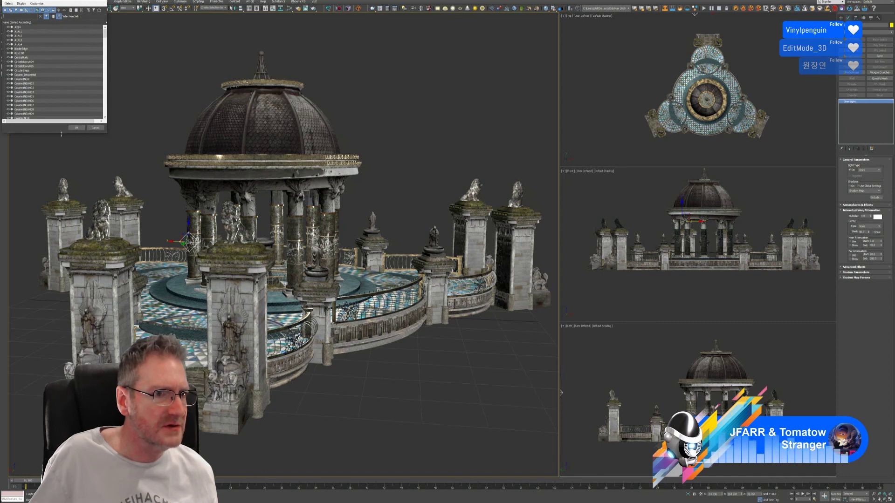
{"action": "left_click_drag", "start_coordinate": [61, 133], "coordinate": [61, 362]}
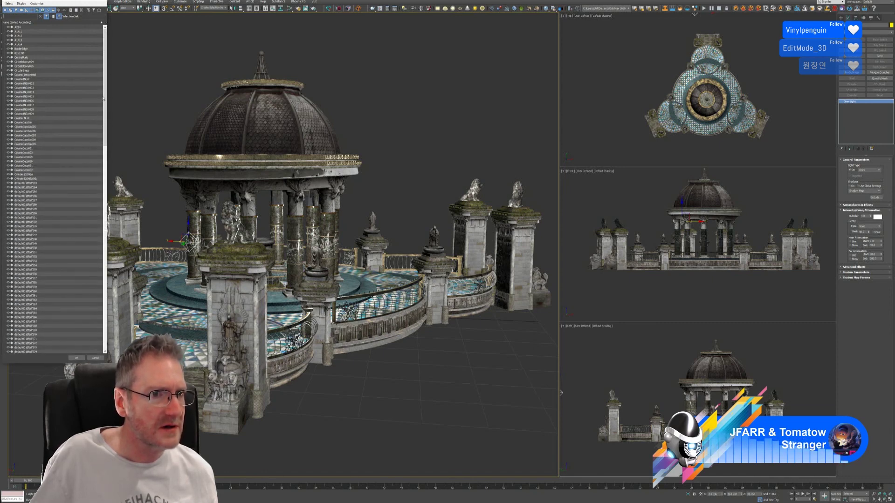
{"action": "left_click_drag", "start_coordinate": [105, 99], "coordinate": [135, 317]}
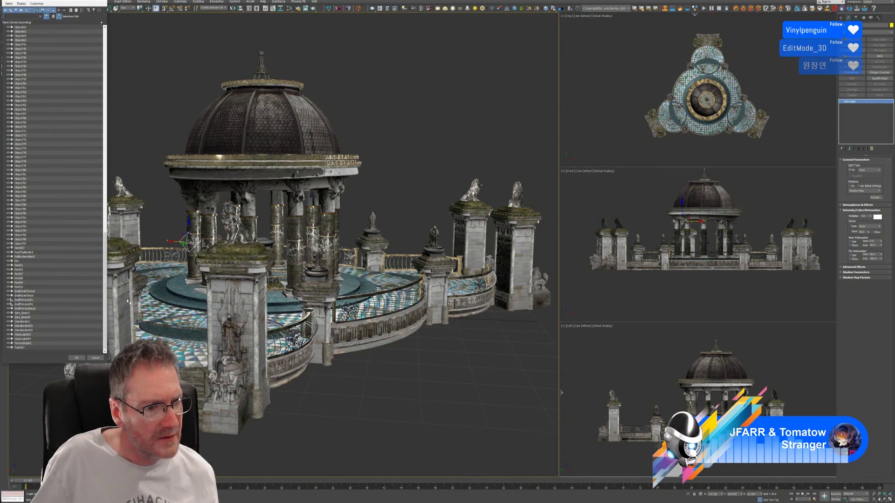
{"action": "left_click", "coordinate": [8, 249]}
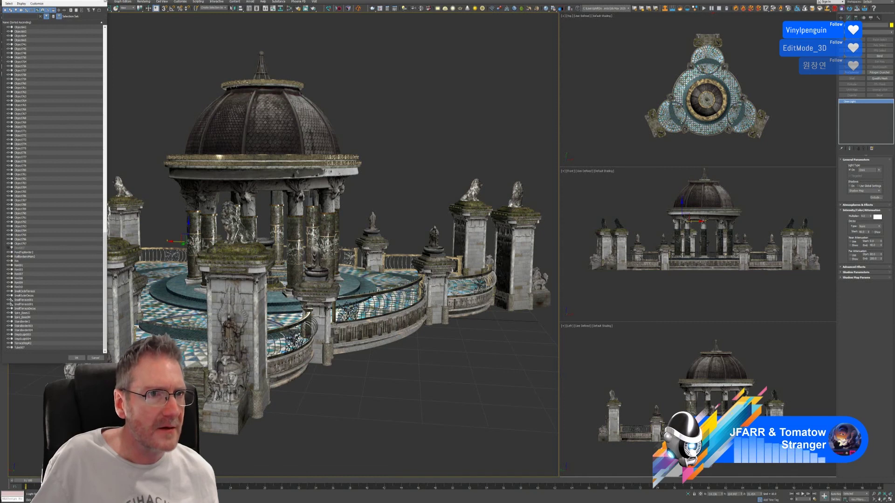
{"action": "left_click", "coordinate": [105, 2]}
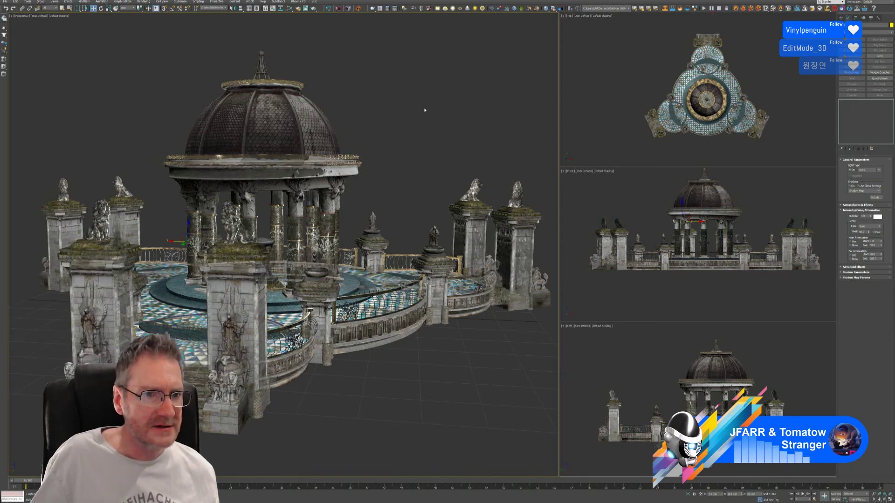
- Clear the selection and save the pavilion scene with the lit lions
{"action": "left_click", "coordinate": [418, 121]}
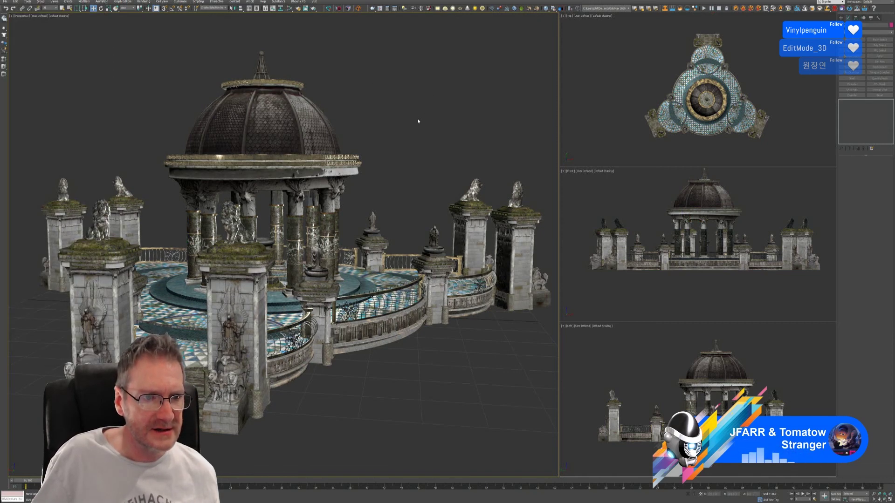
{"action": "middle_click_drag", "start_coordinate": [418, 121], "coordinate": [418, 126]}
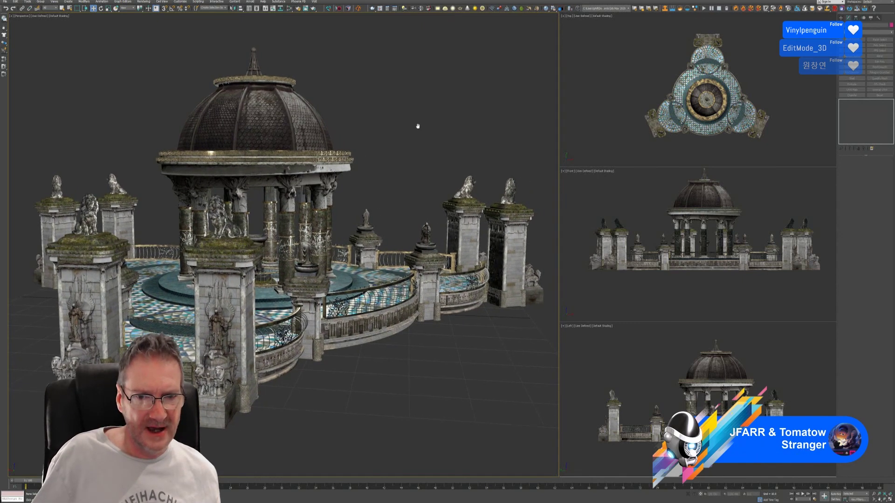
{"action": "left_click", "coordinate": [5, 1]}
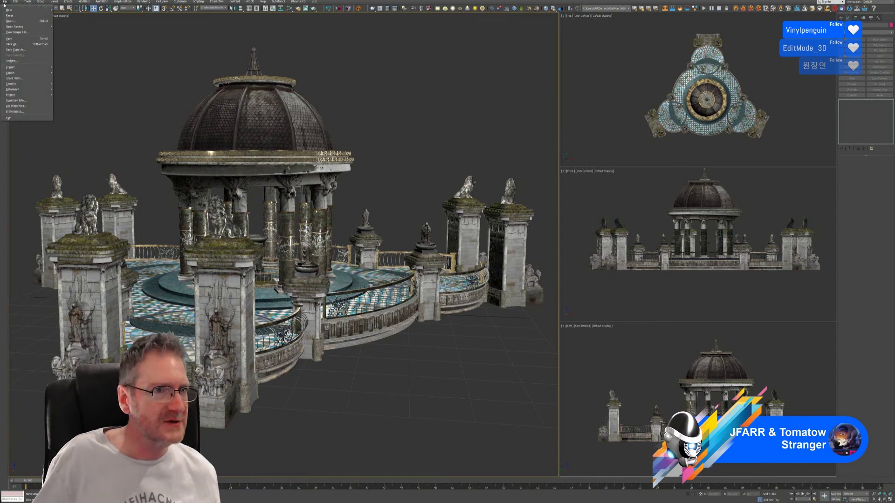
{"action": "left_click", "coordinate": [14, 39]}
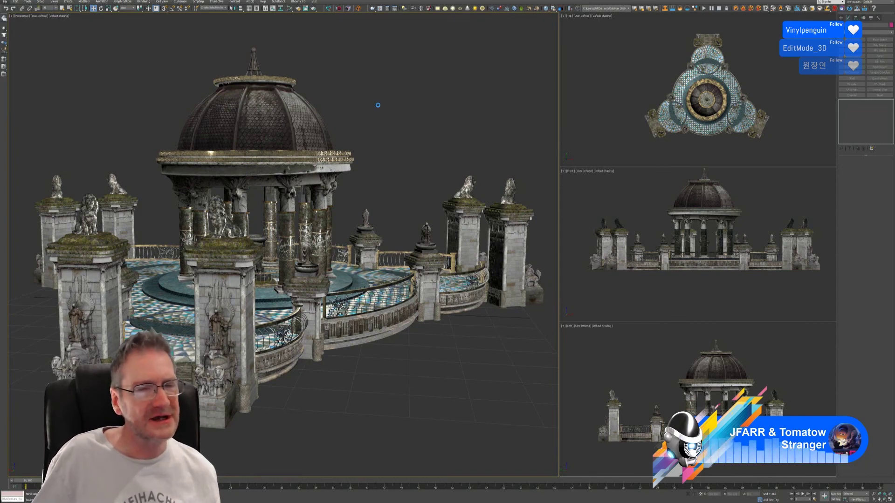